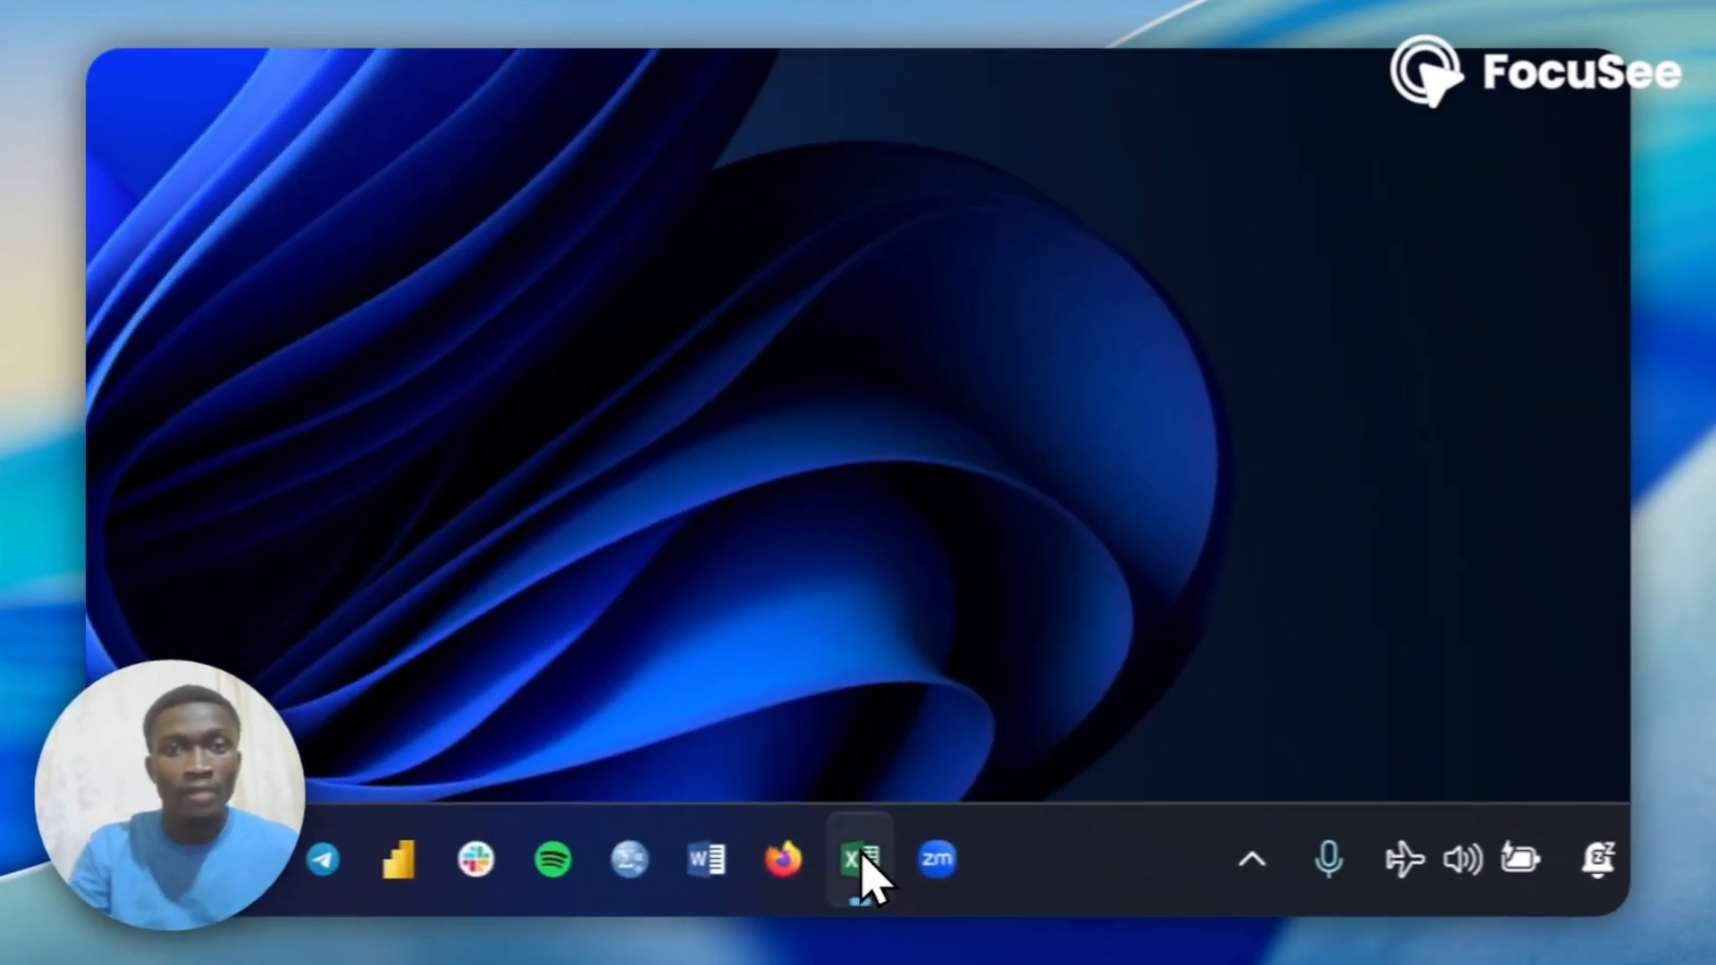
Switch to the Data1 workbook in Excel and move the Sales values from E2:E11 to column J, starting at J2.
{"action": "left_click", "coordinate": [1225, 887]}
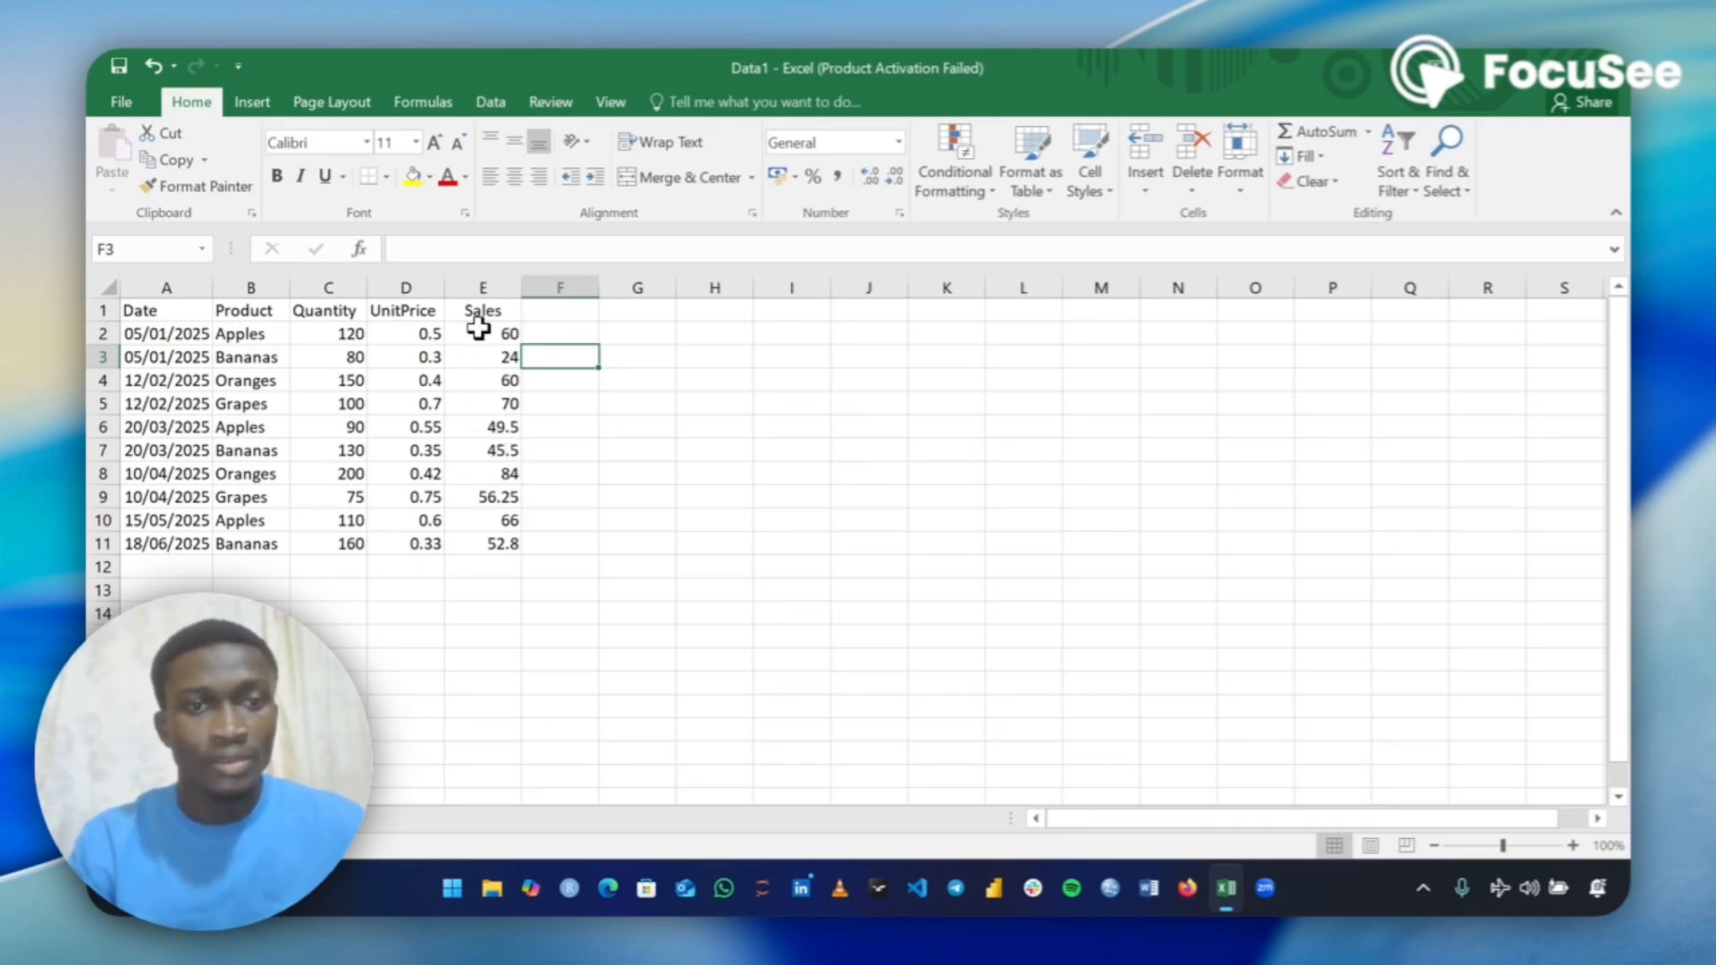
{"action": "left_click_drag", "start_coordinate": [478, 330], "coordinate": [478, 535]}
{"action": "key", "text": "ctrl+x"}
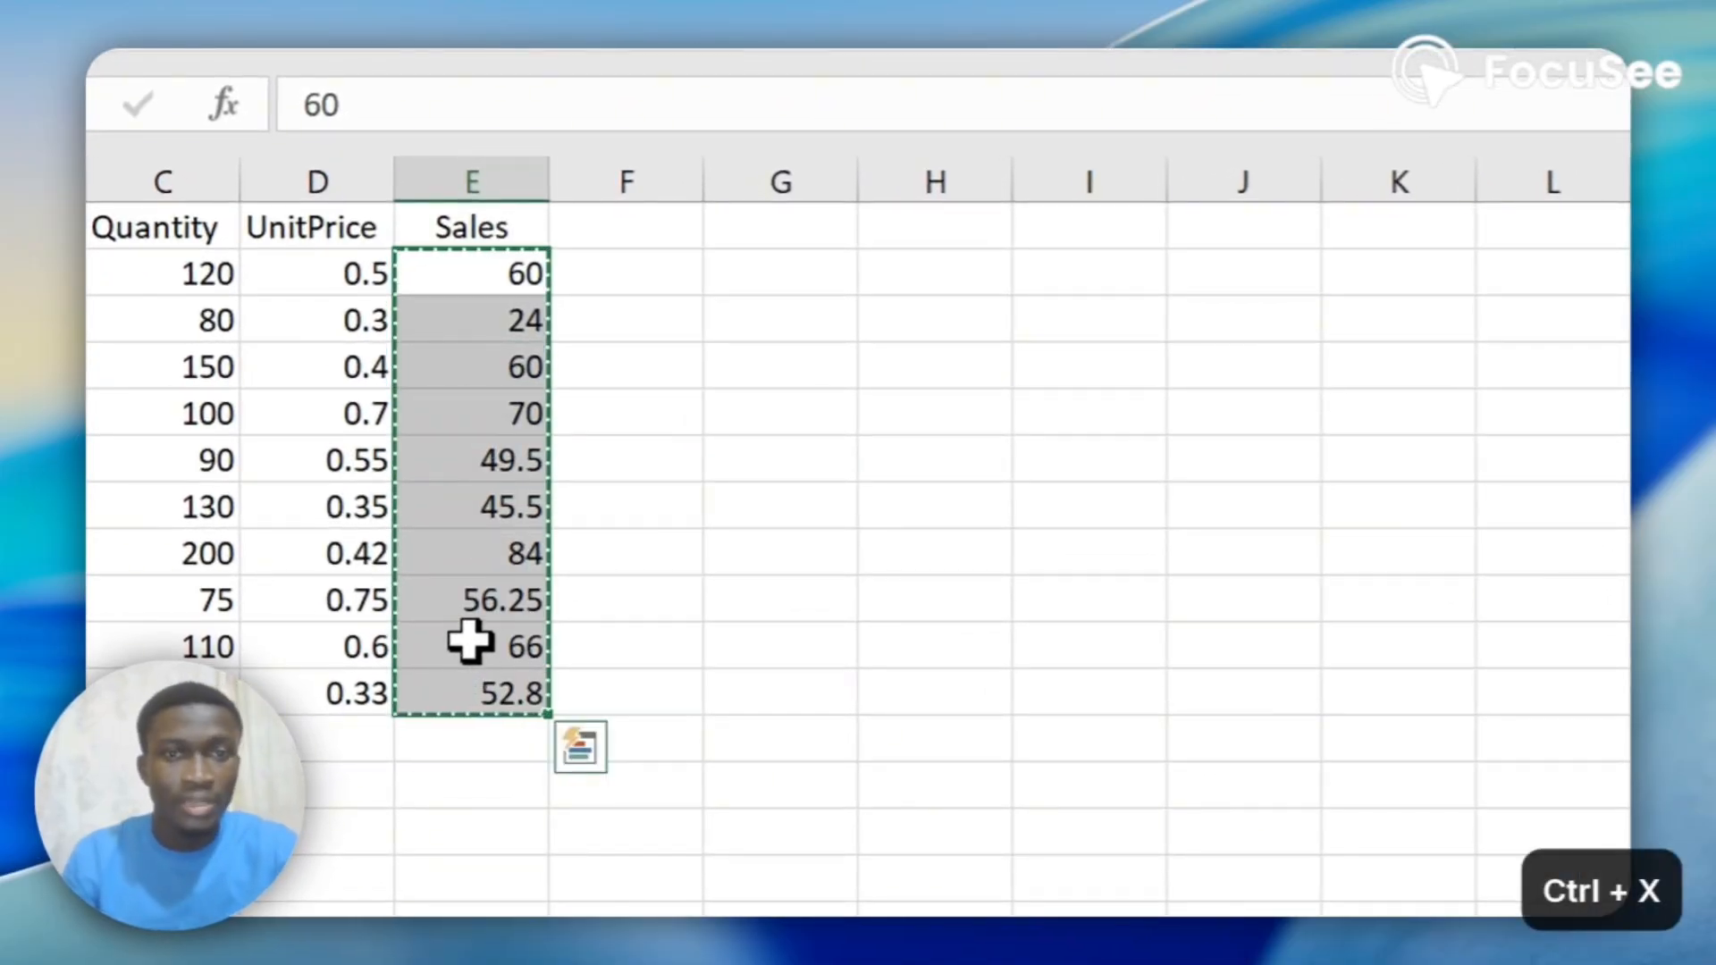
{"action": "left_click", "coordinate": [1225, 268]}
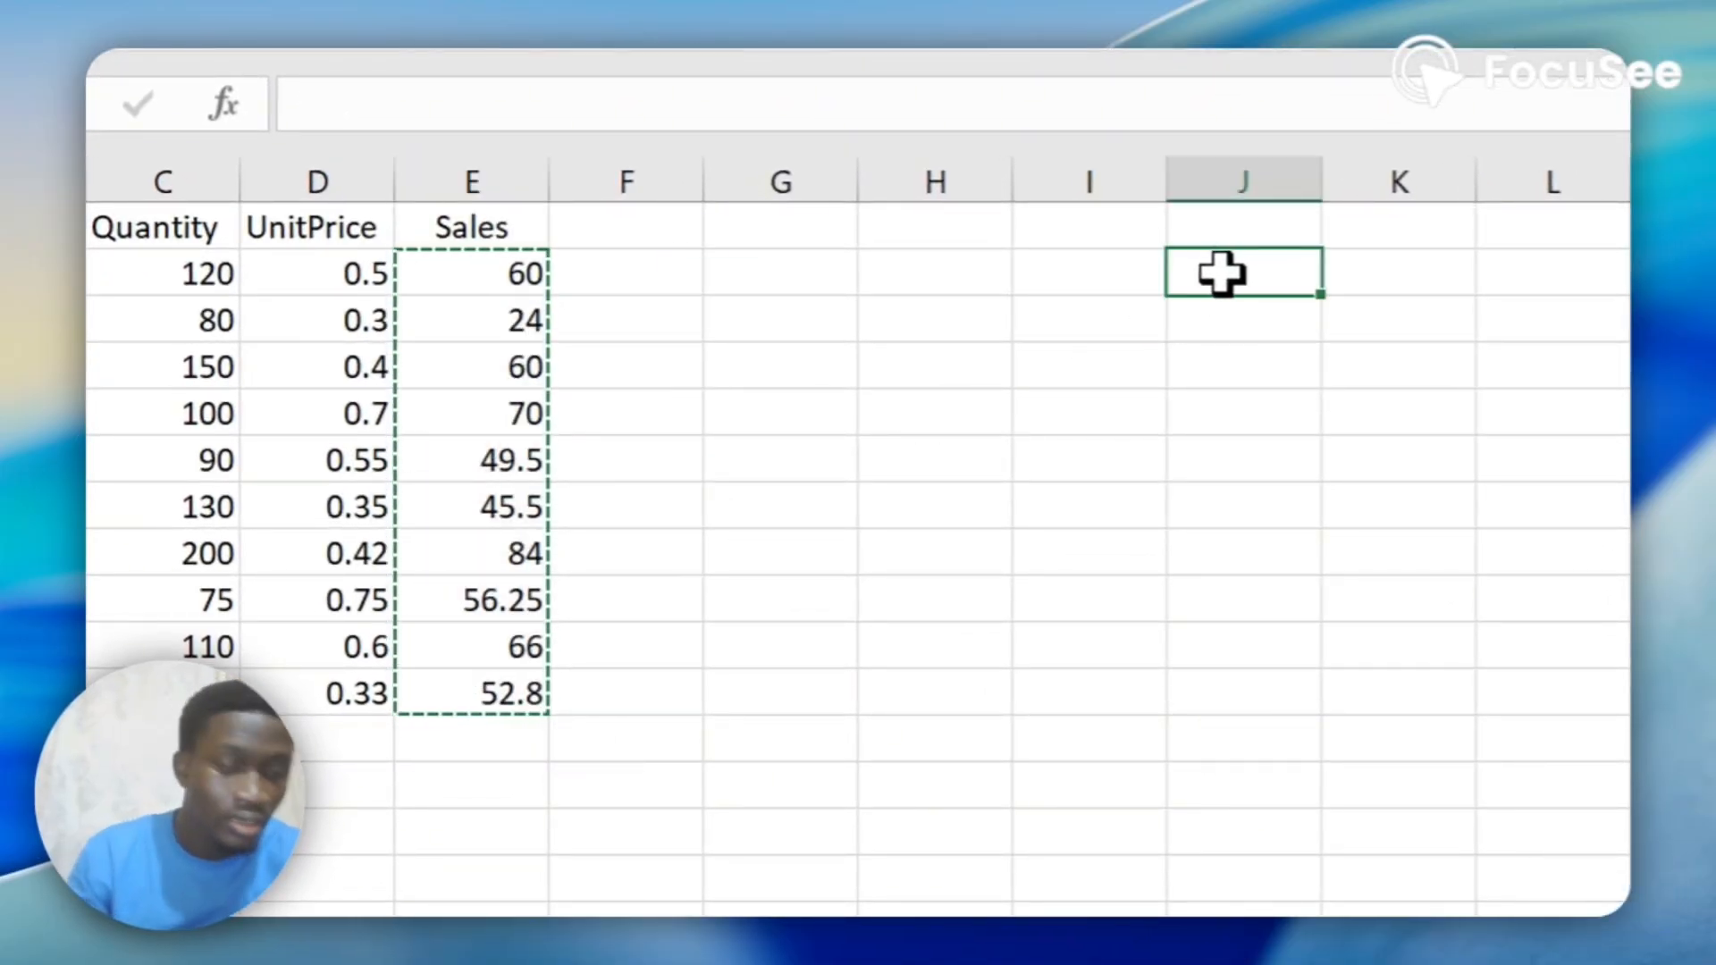
{"action": "key", "text": "ctrl+v"}
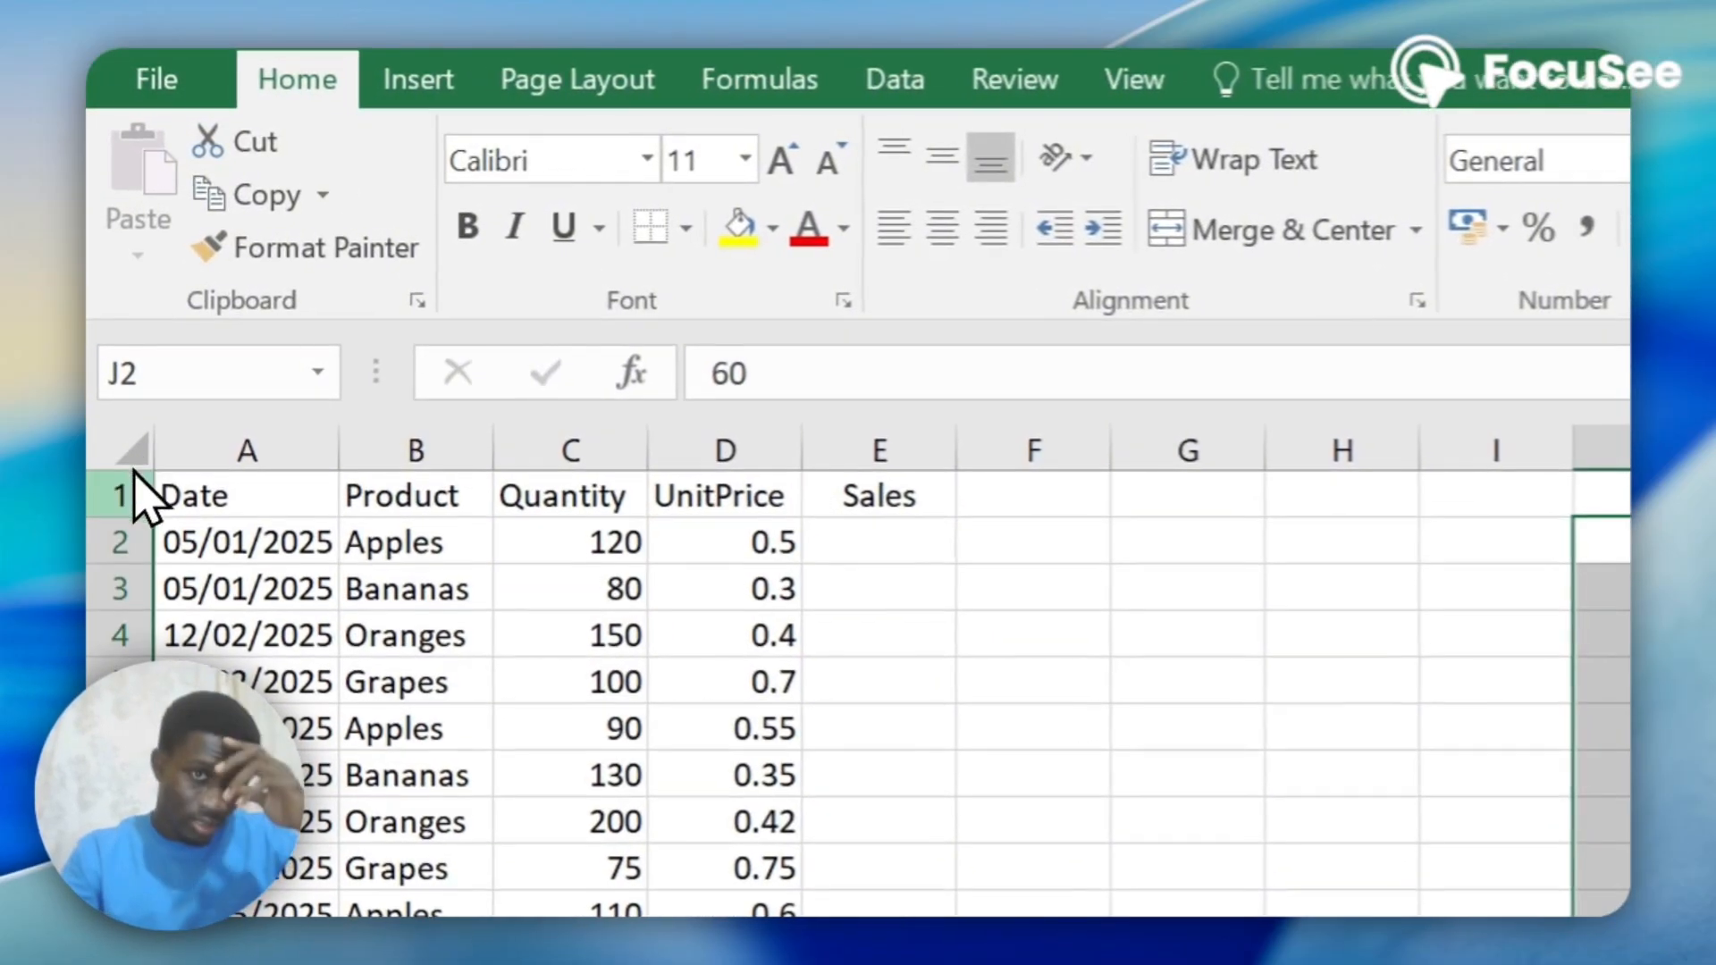
{"action": "left_click", "coordinate": [128, 443]}
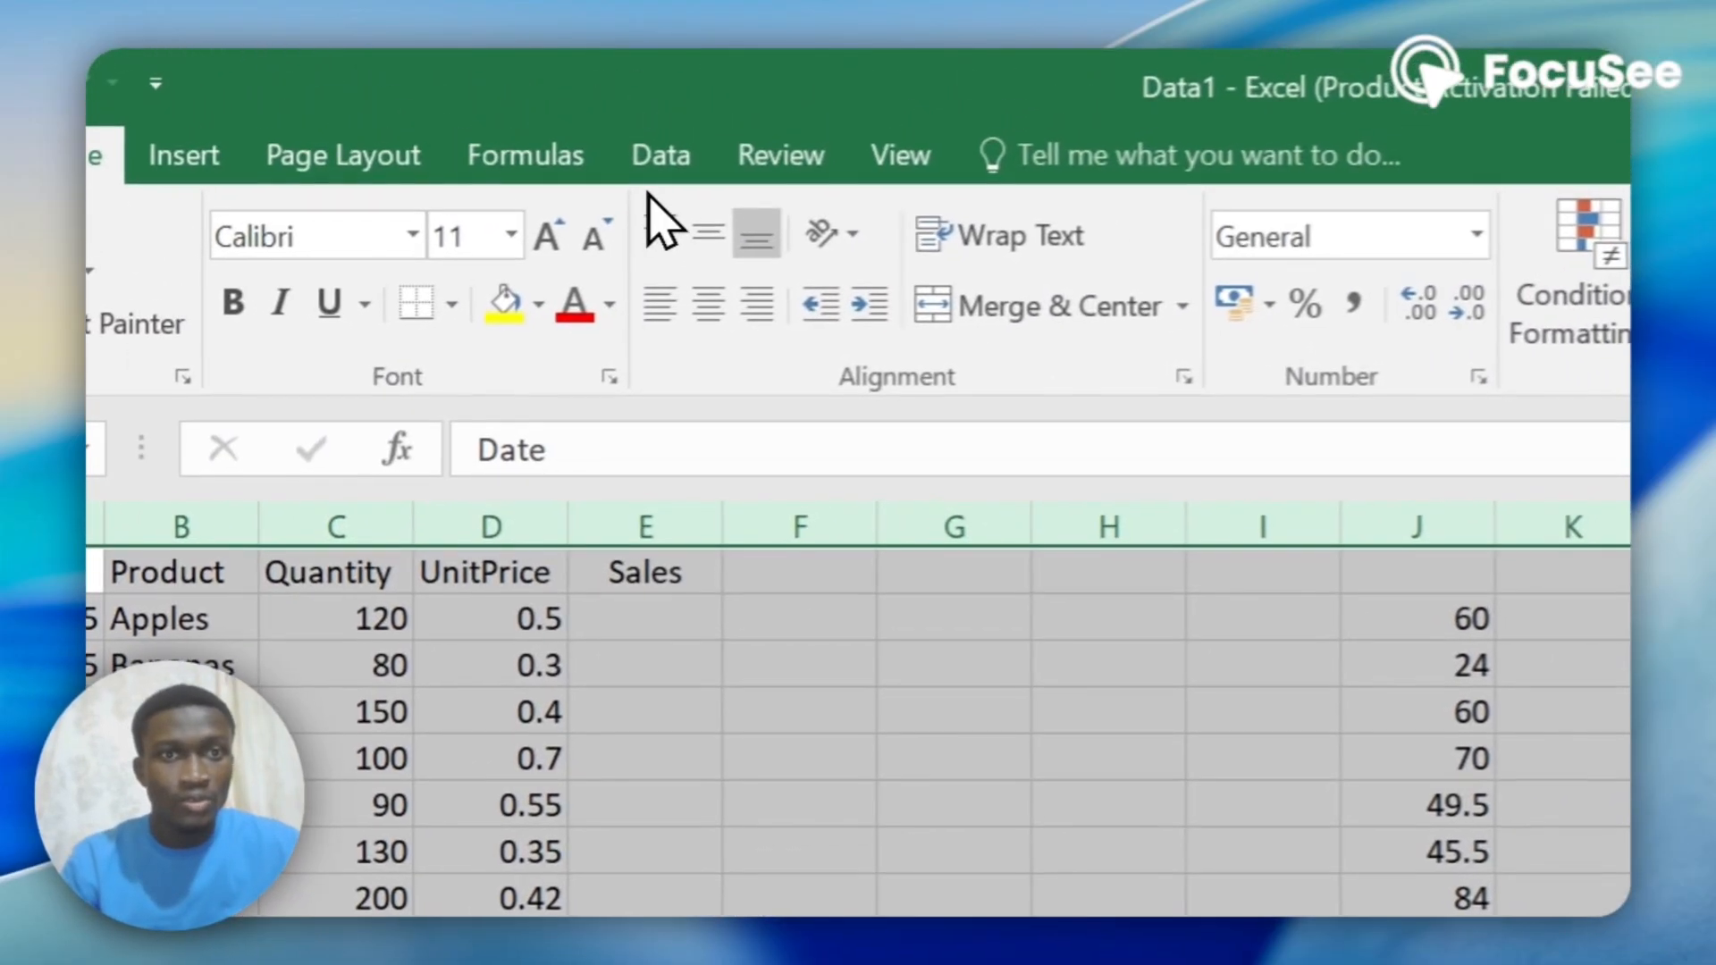
{"action": "left_click", "coordinate": [844, 95]}
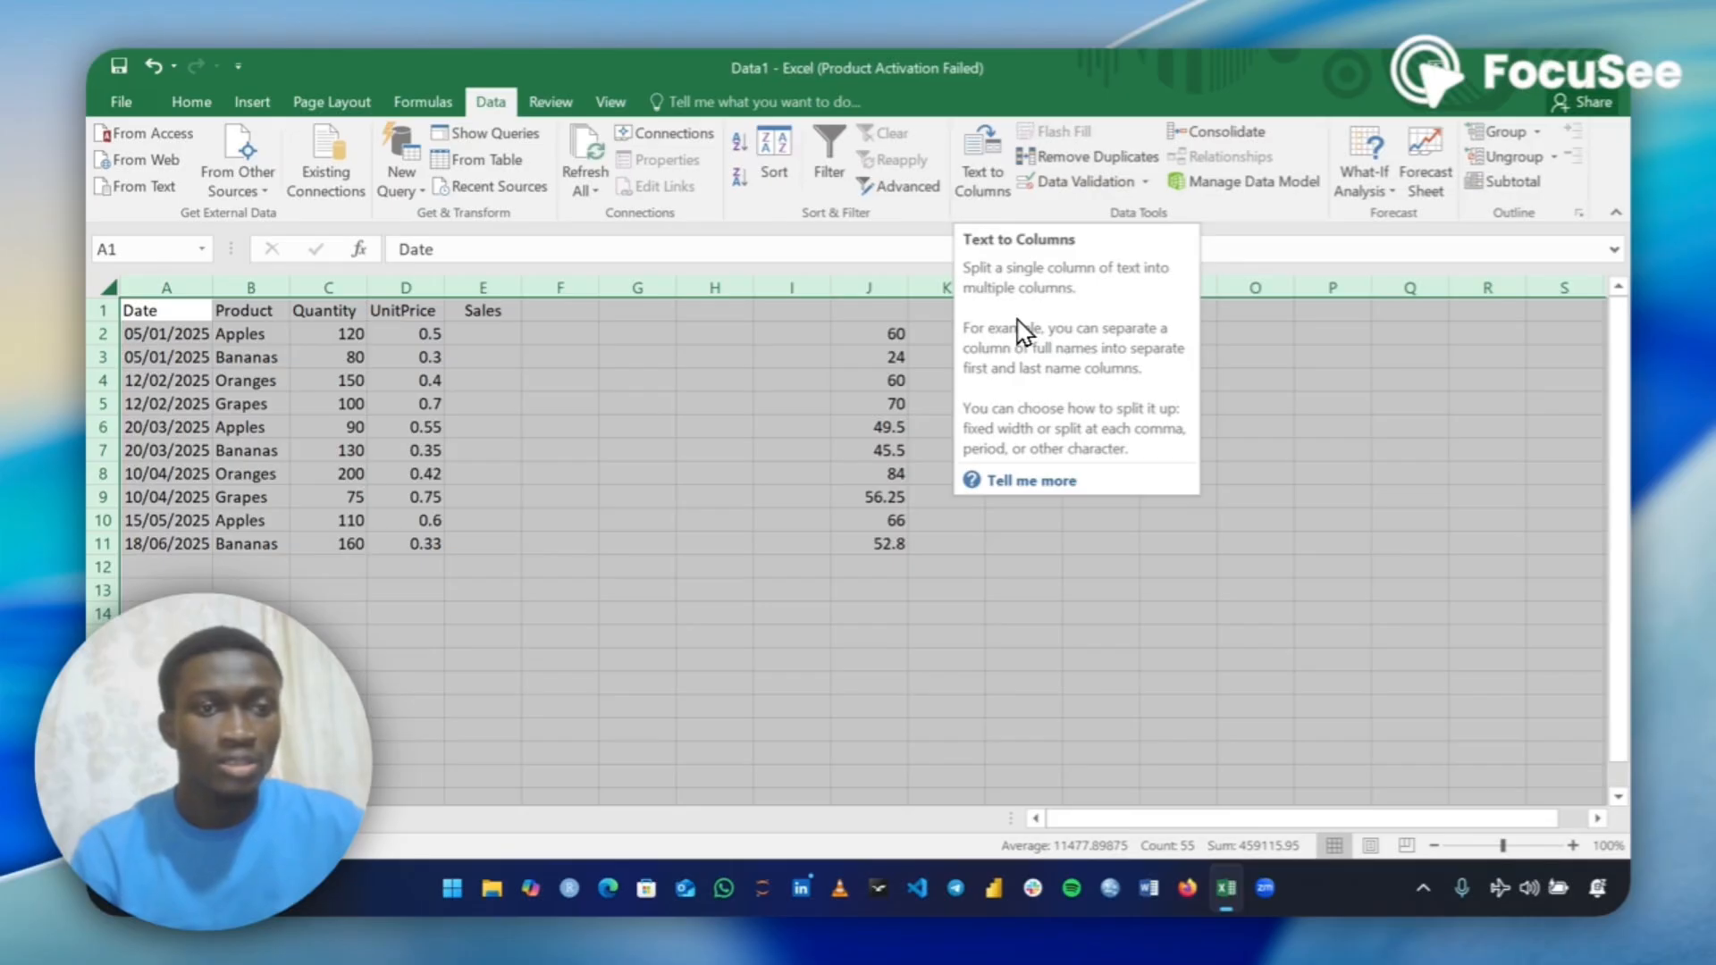
{"action": "left_click", "coordinate": [197, 350]}
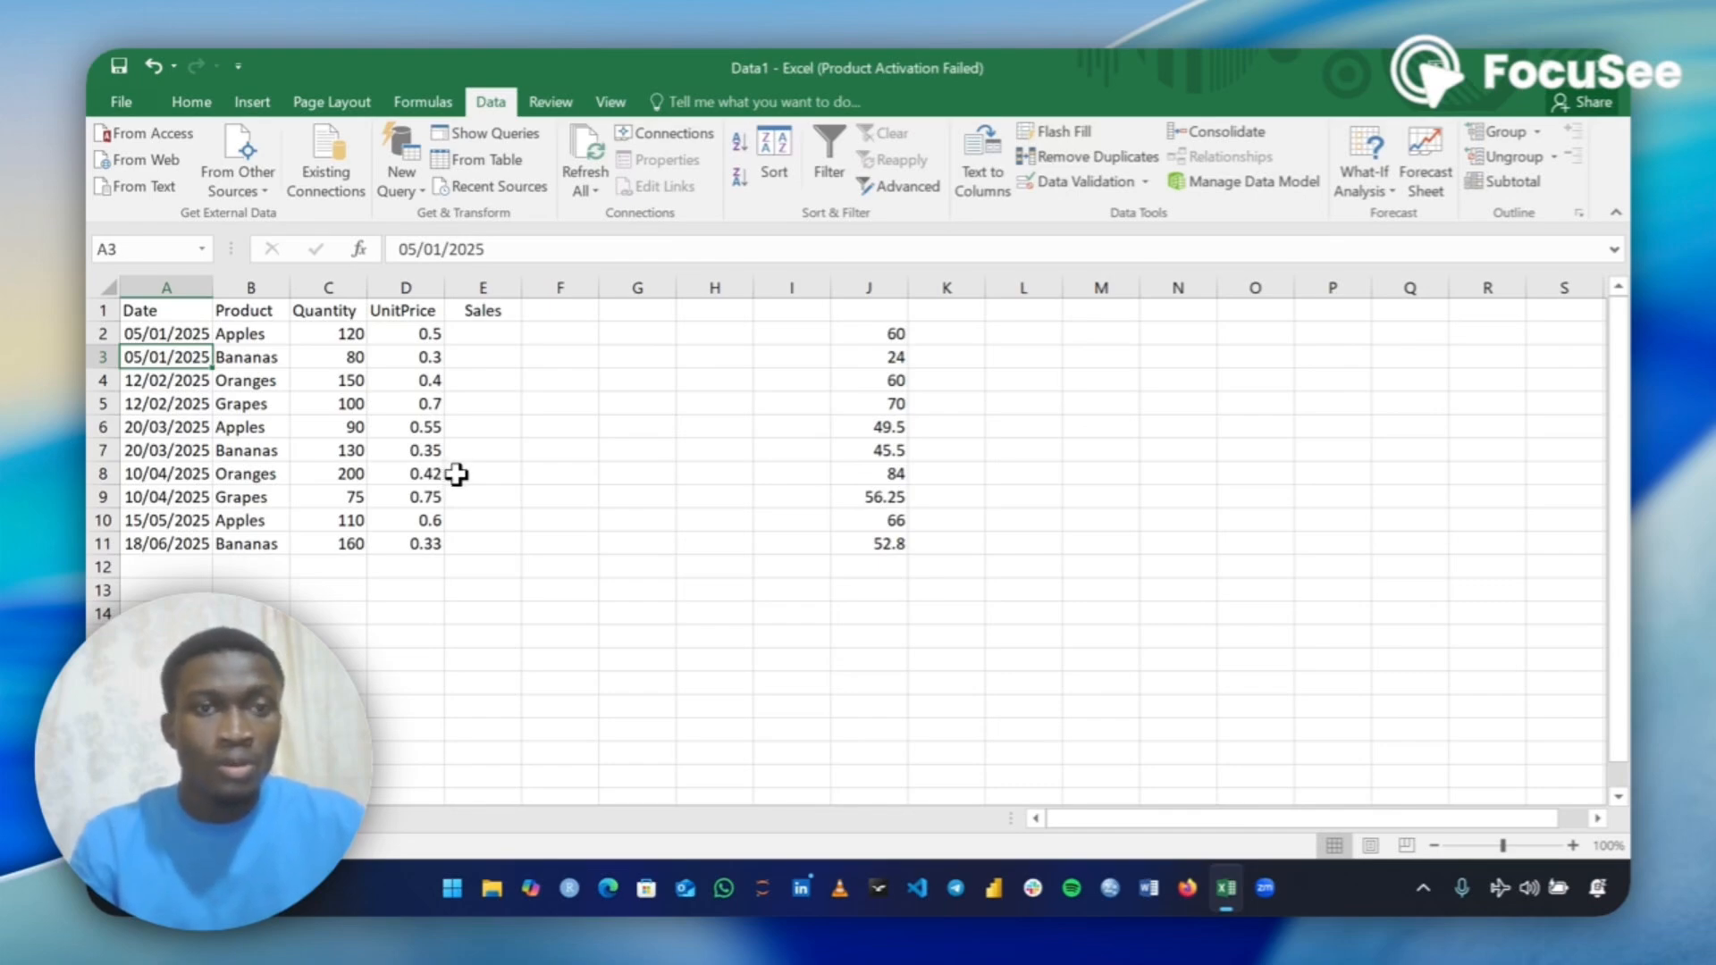
{"action": "left_click", "coordinate": [482, 333]}
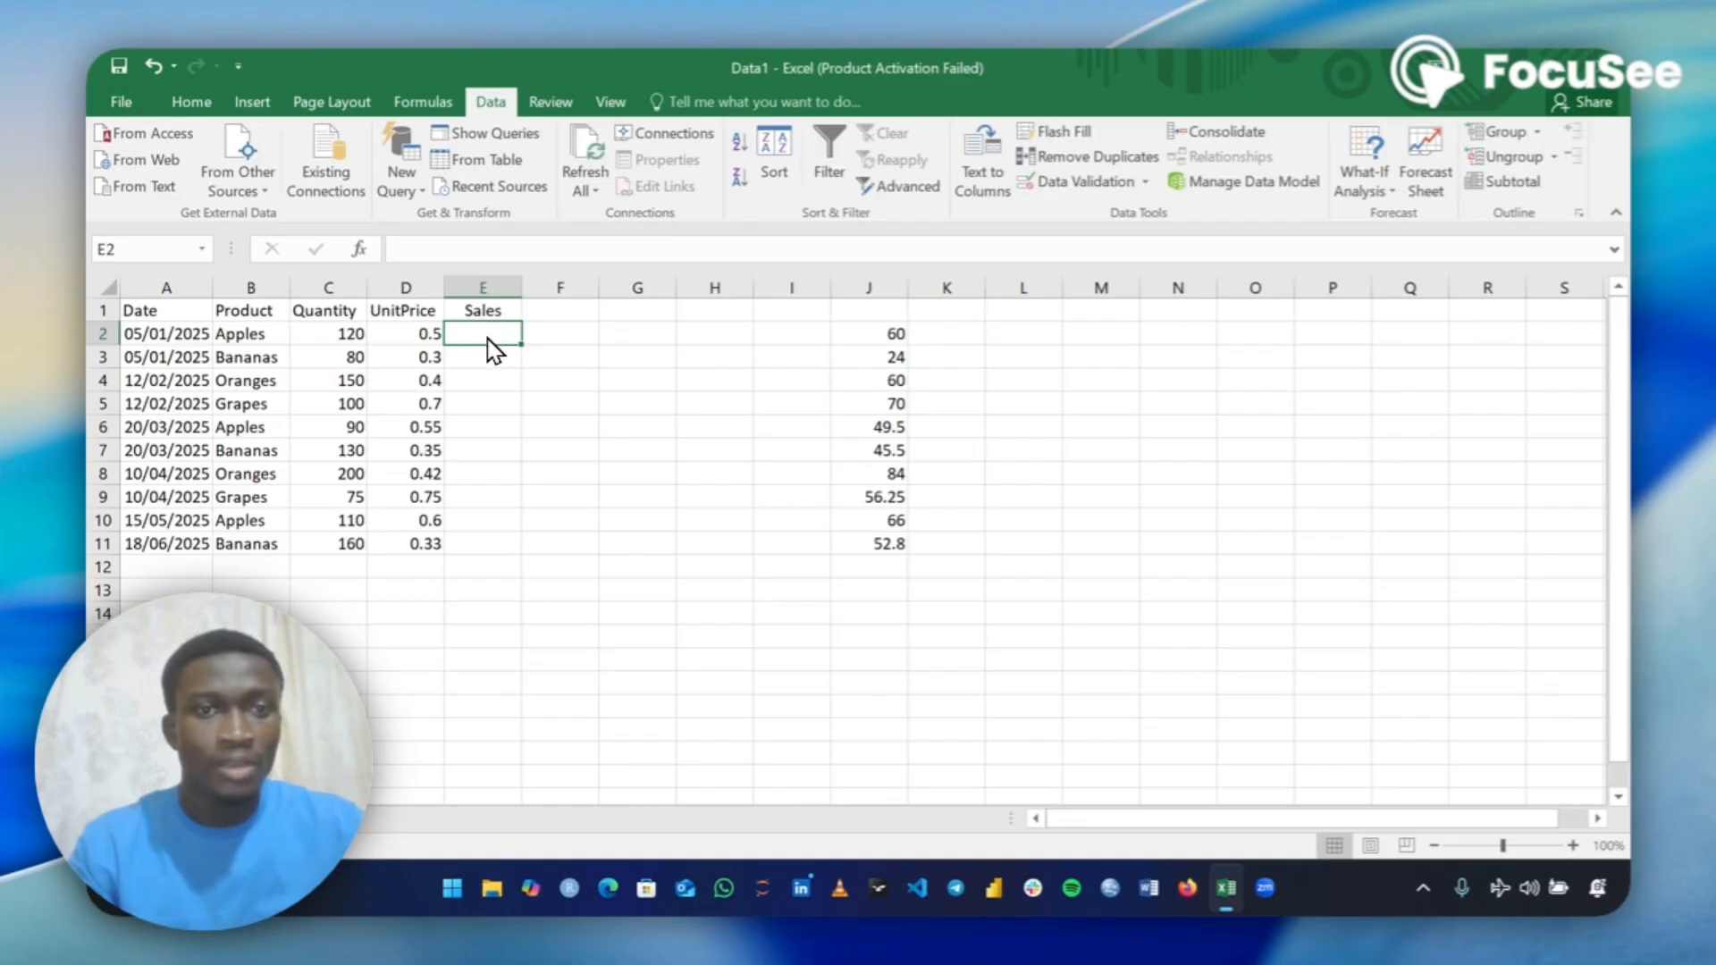
{"action": "left_click", "coordinate": [473, 255]}
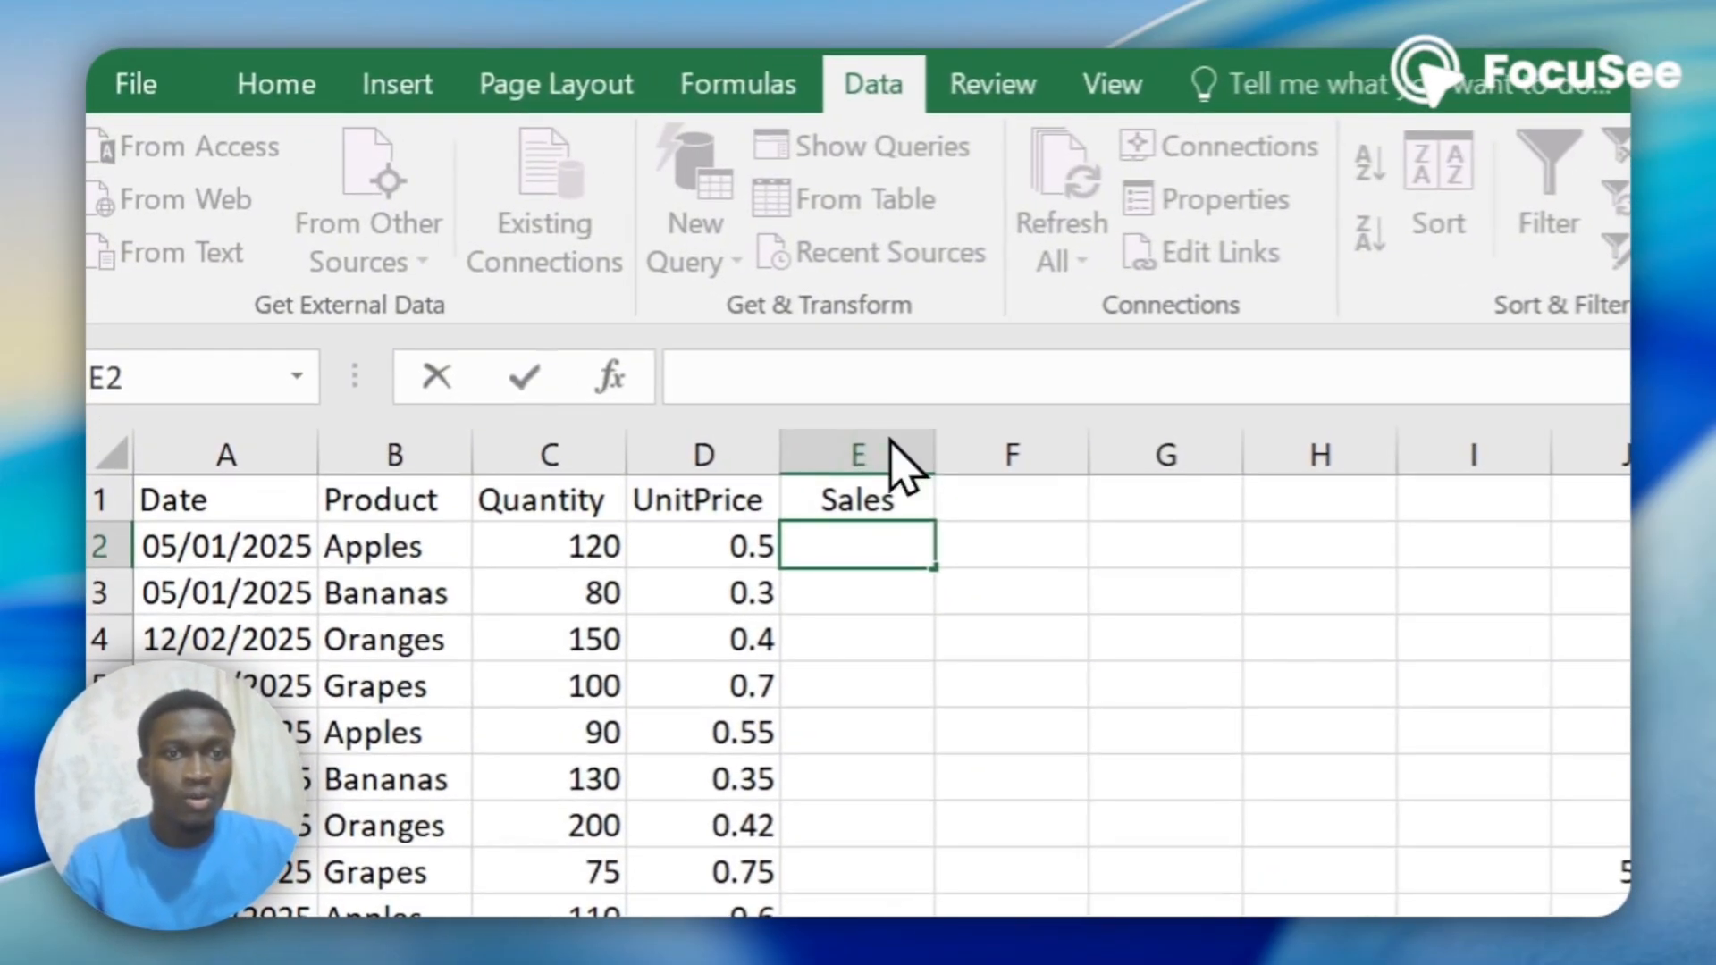
{"action": "left_click", "coordinate": [886, 550]}
{"action": "left_click", "coordinate": [850, 574]}
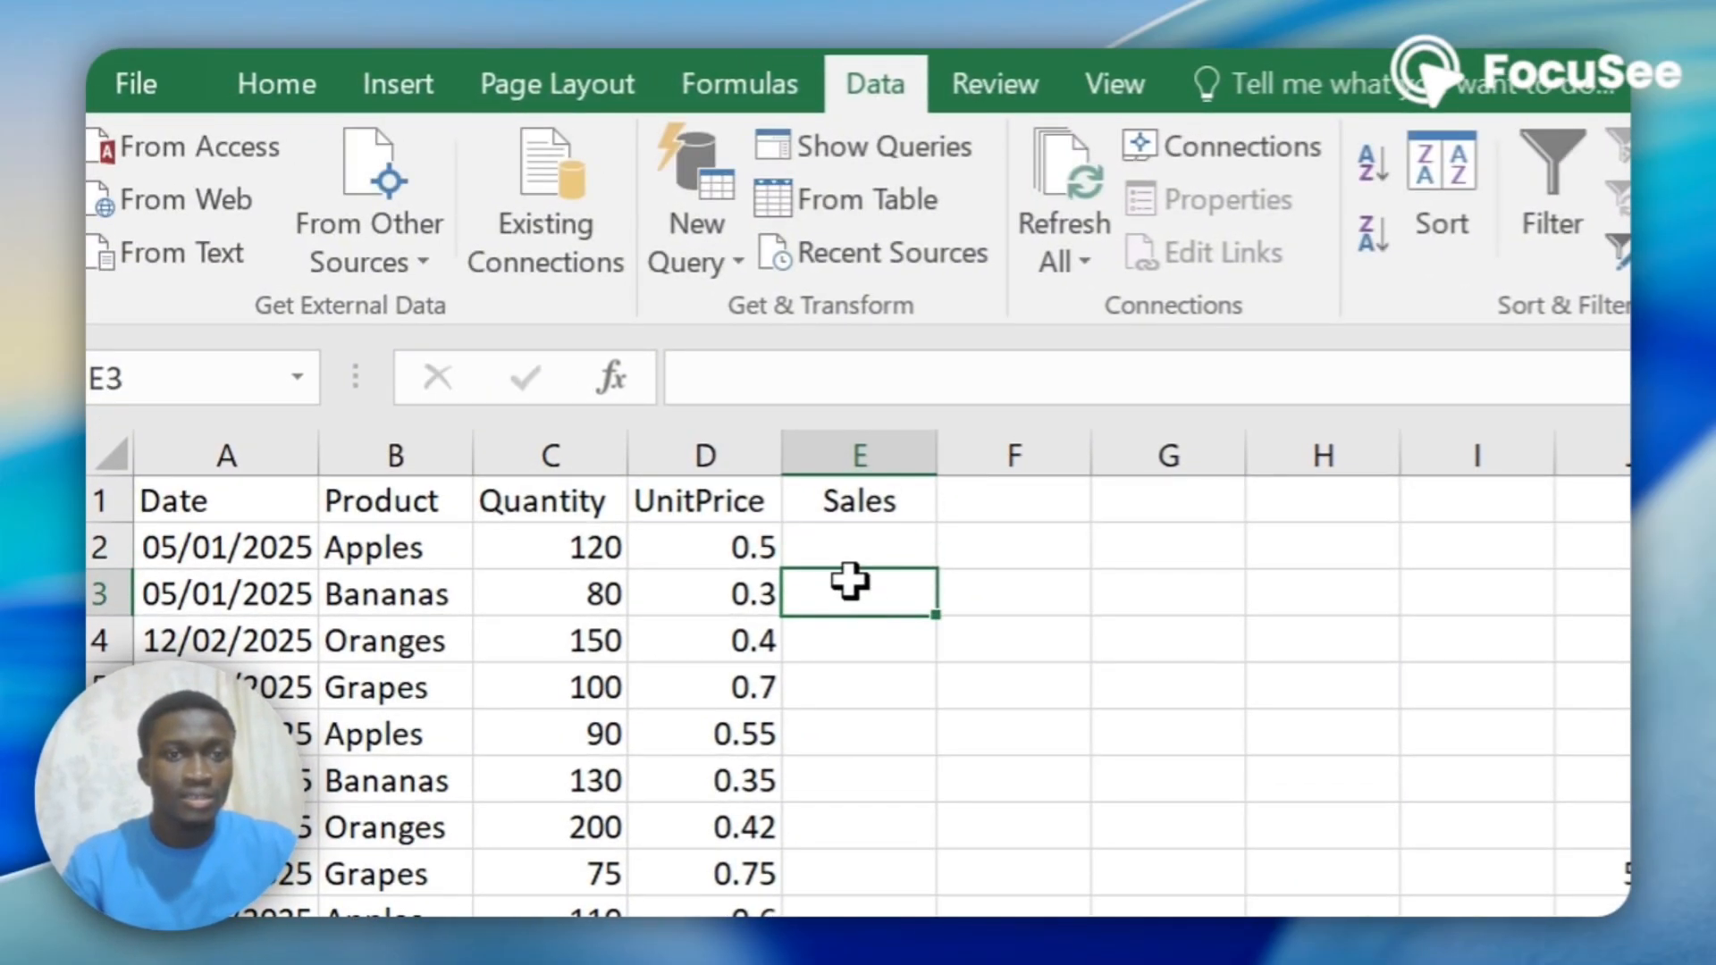
{"action": "left_click", "coordinate": [858, 537]}
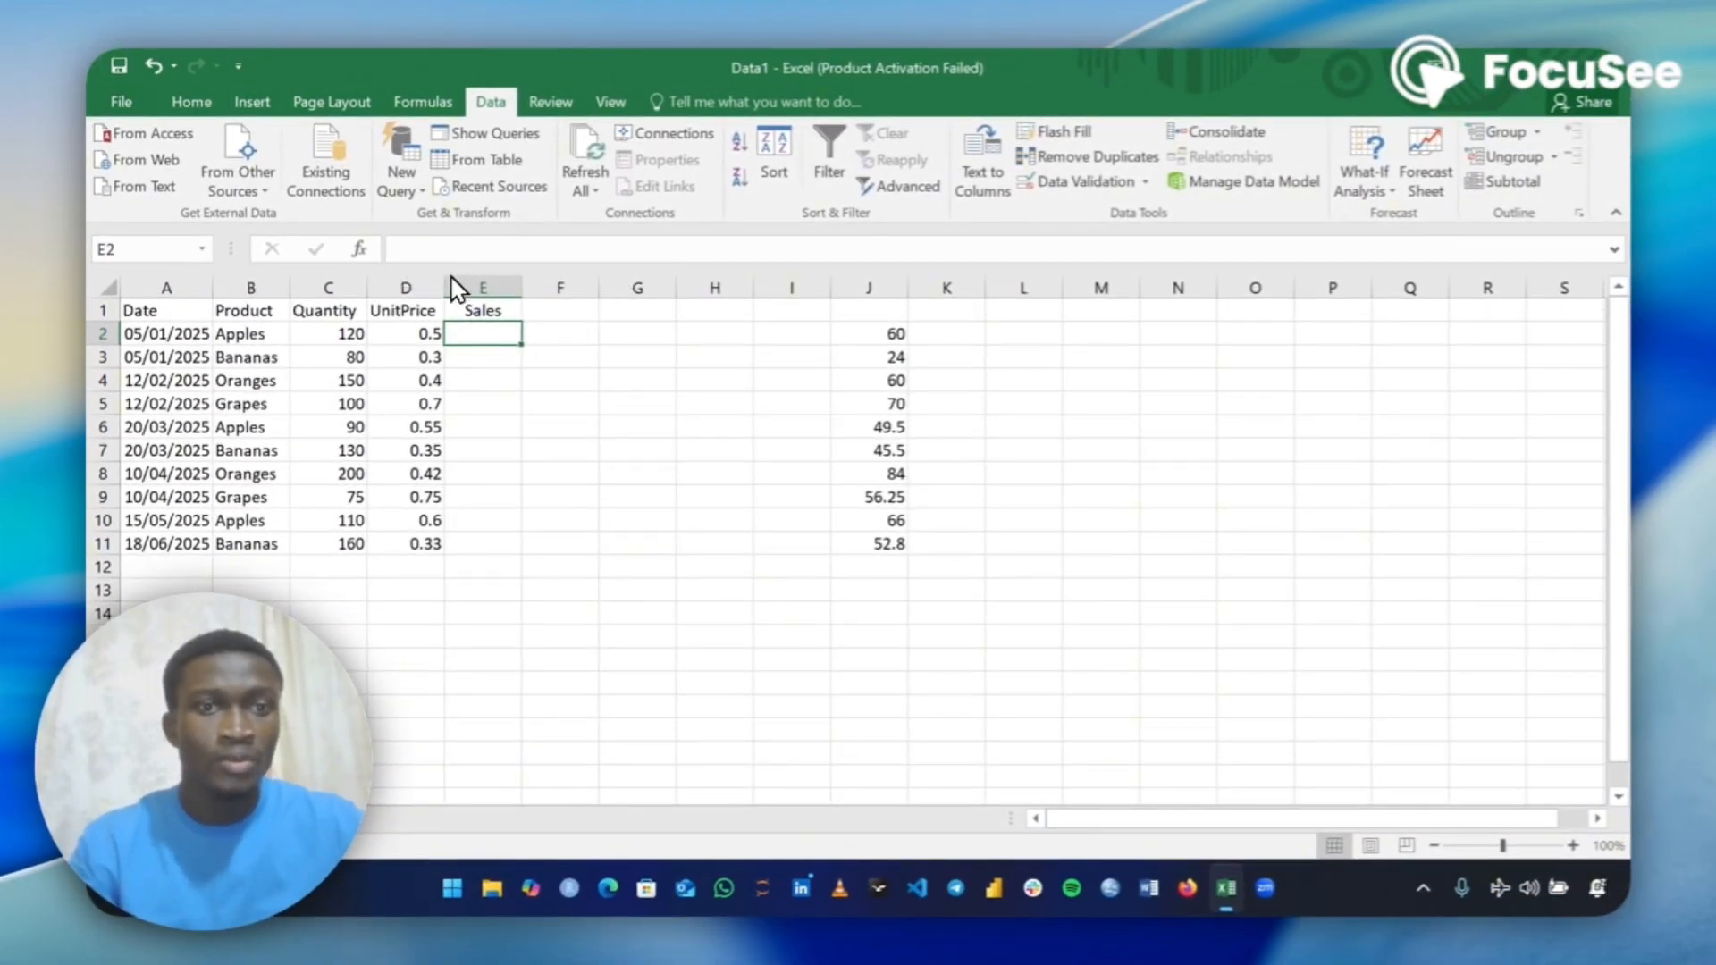
{"action": "left_click", "coordinate": [473, 353]}
Enter the formula =C2*D2 in cell E2 to calculate sales as quantity times unit price.
{"action": "left_click", "coordinate": [479, 334]}
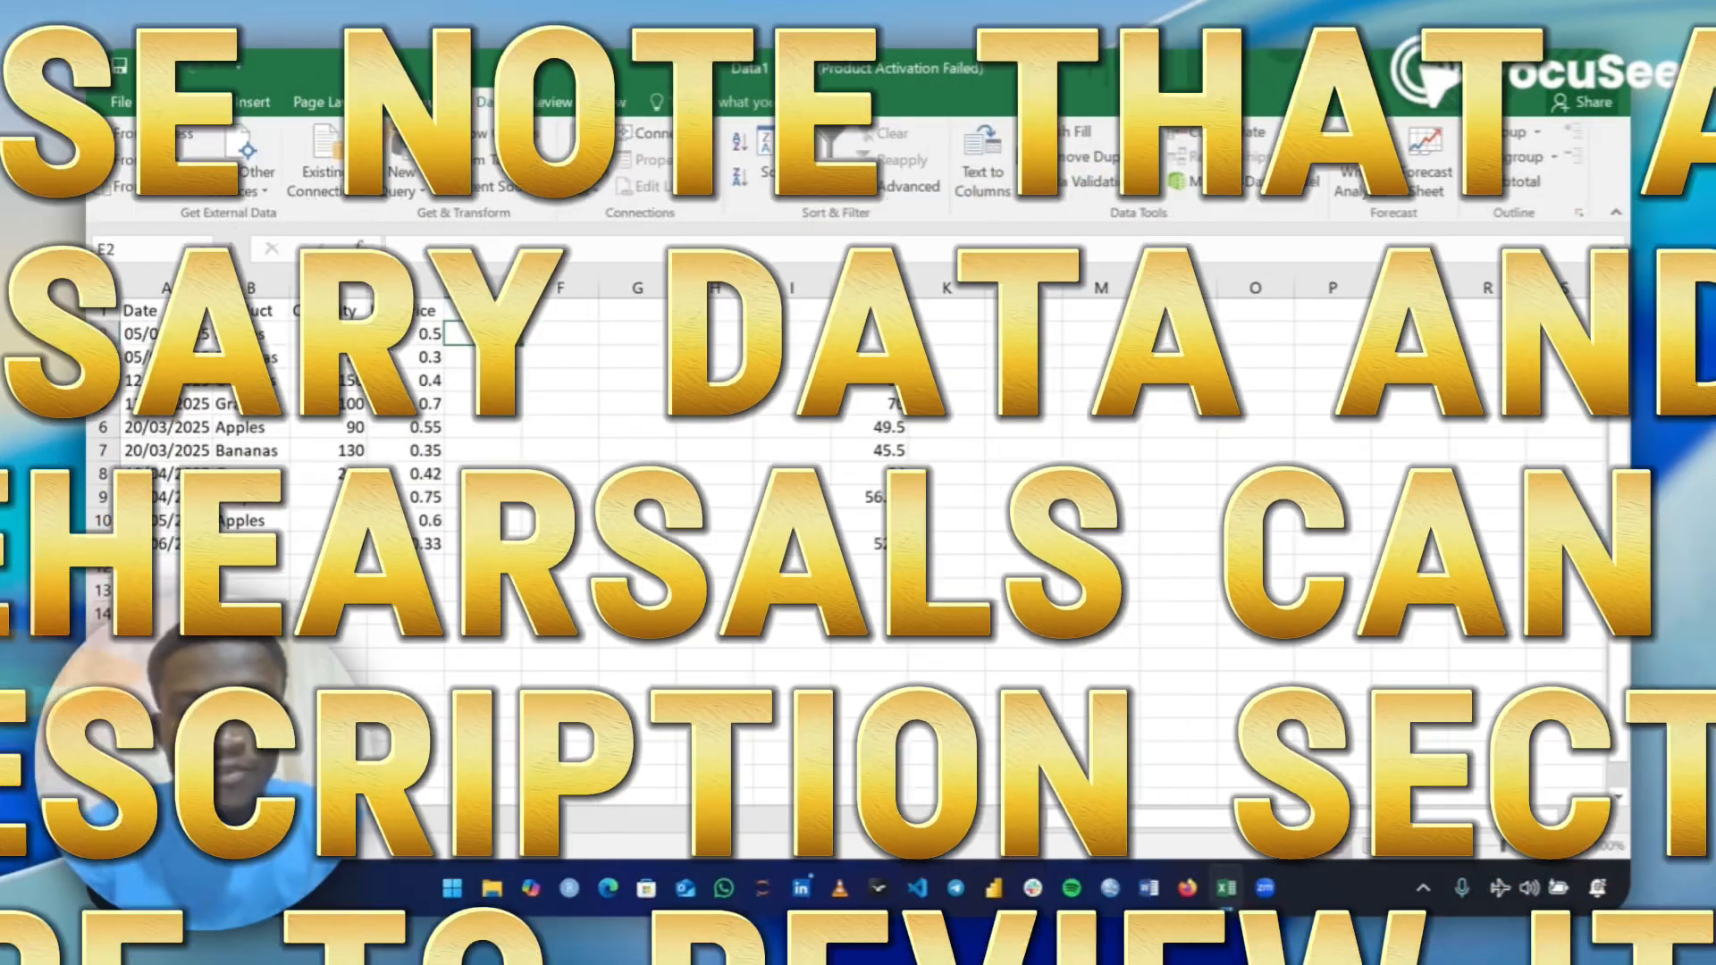
{"action": "type", "text": "="}
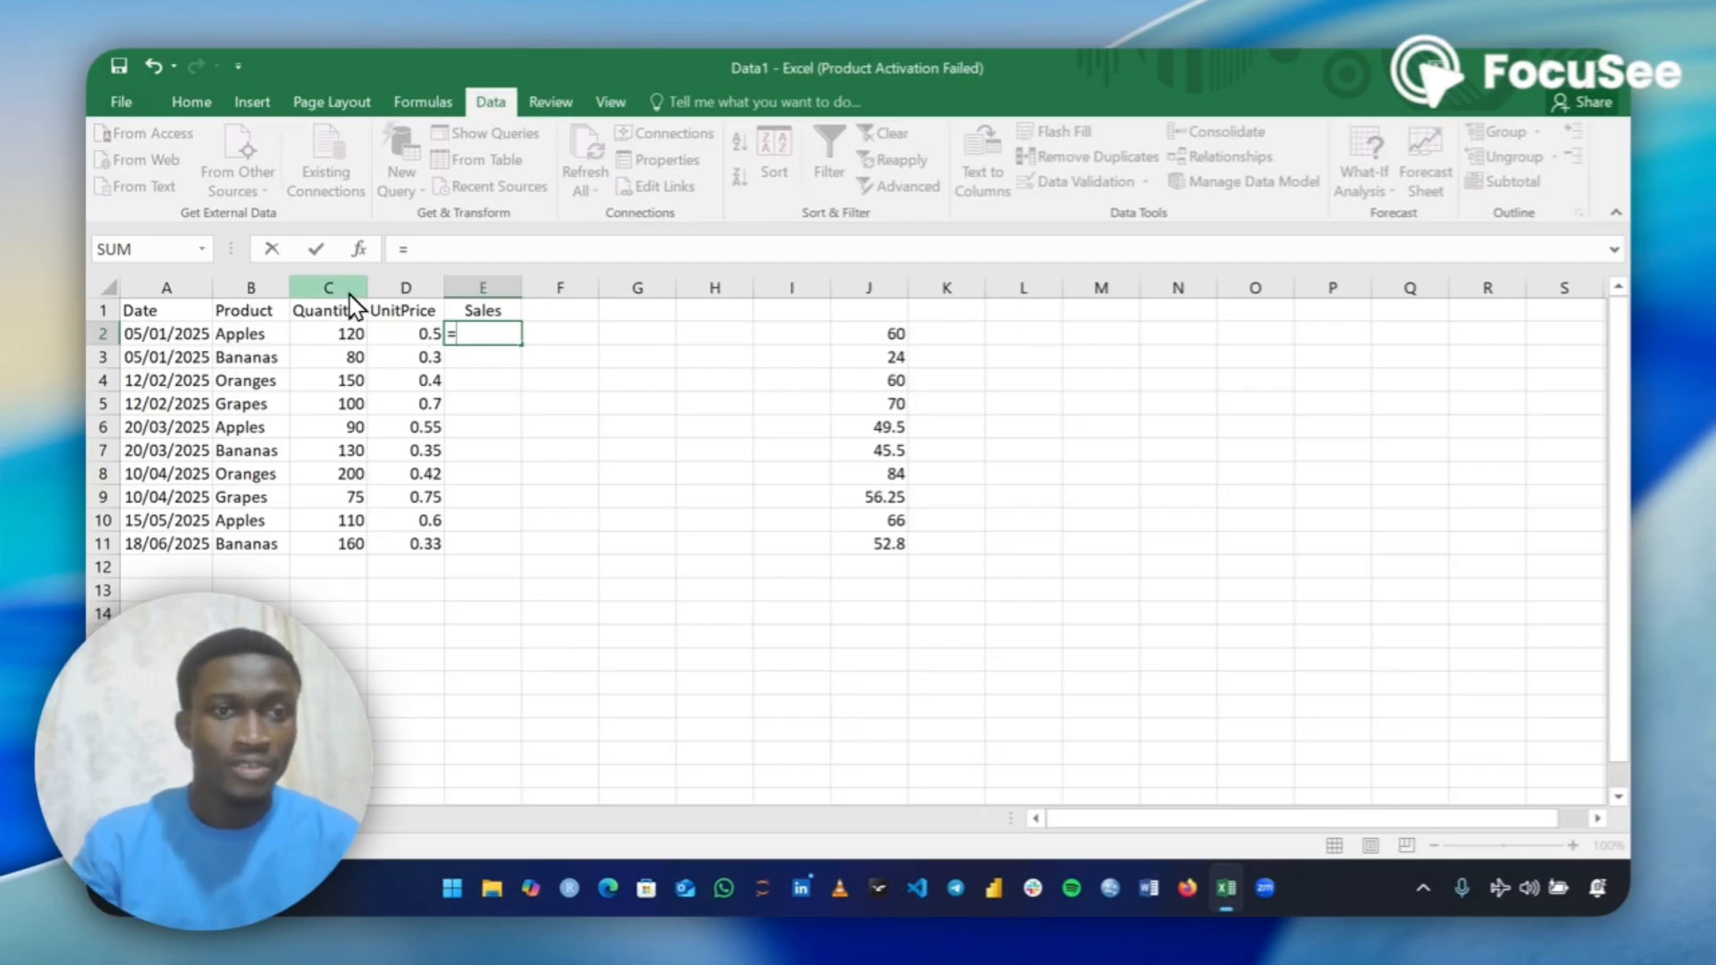
{"action": "left_click", "coordinate": [339, 334]}
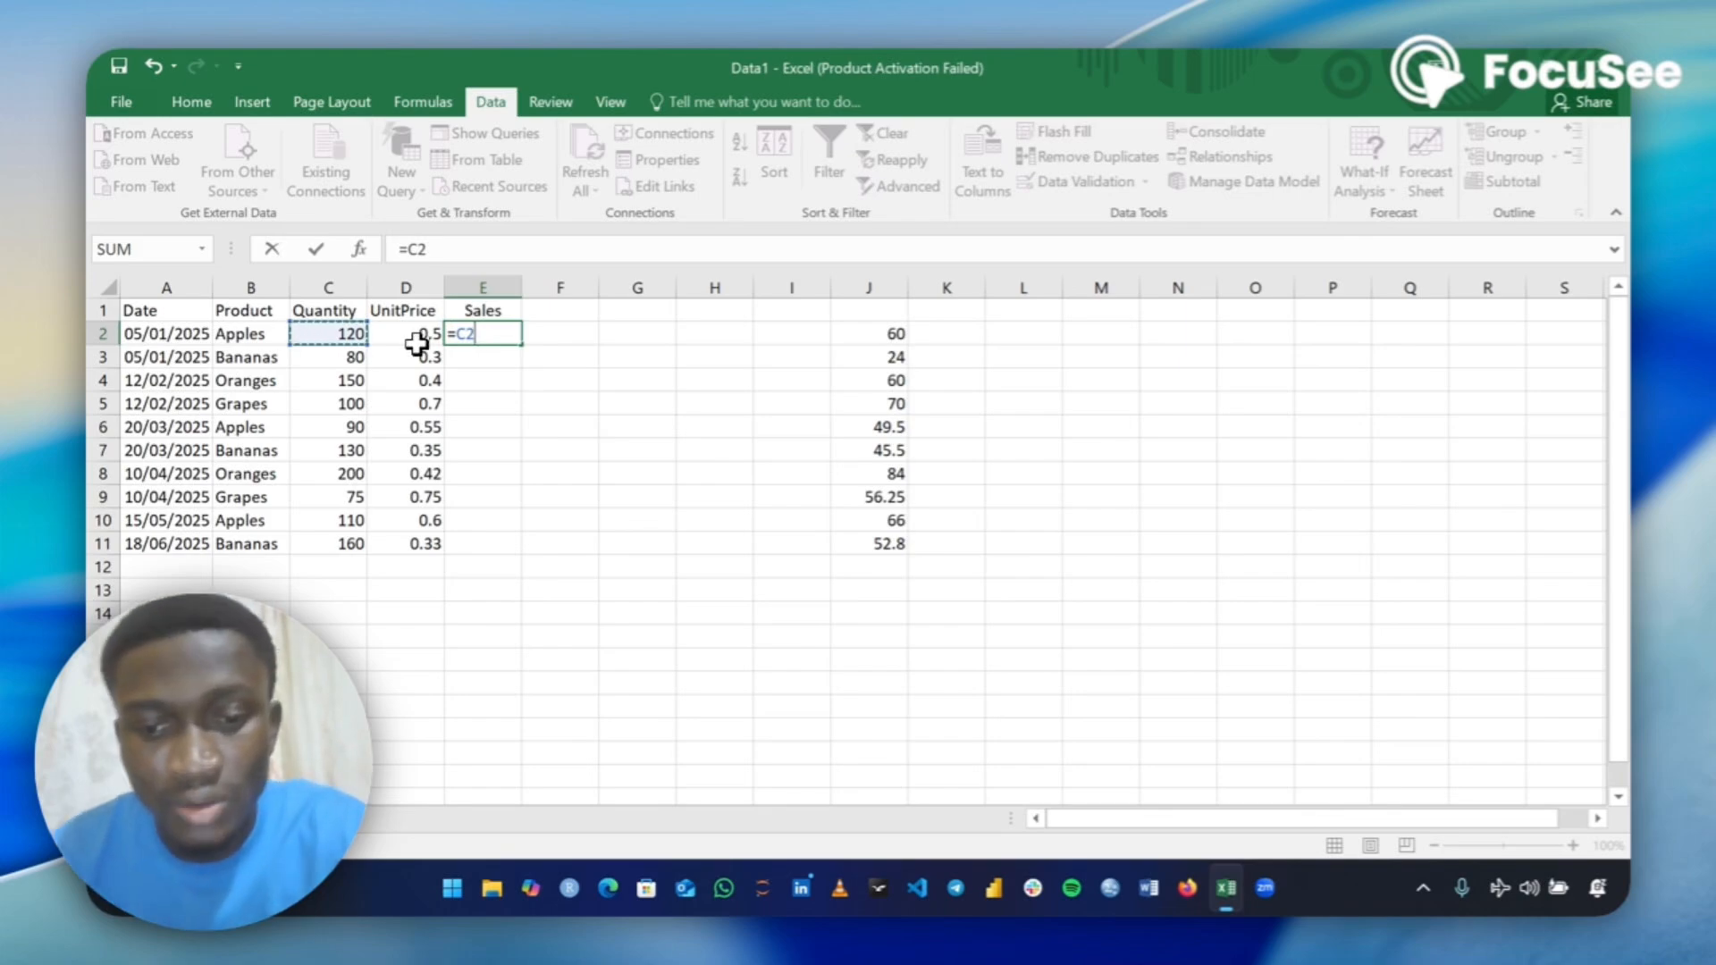
{"action": "type", "text": "*"}
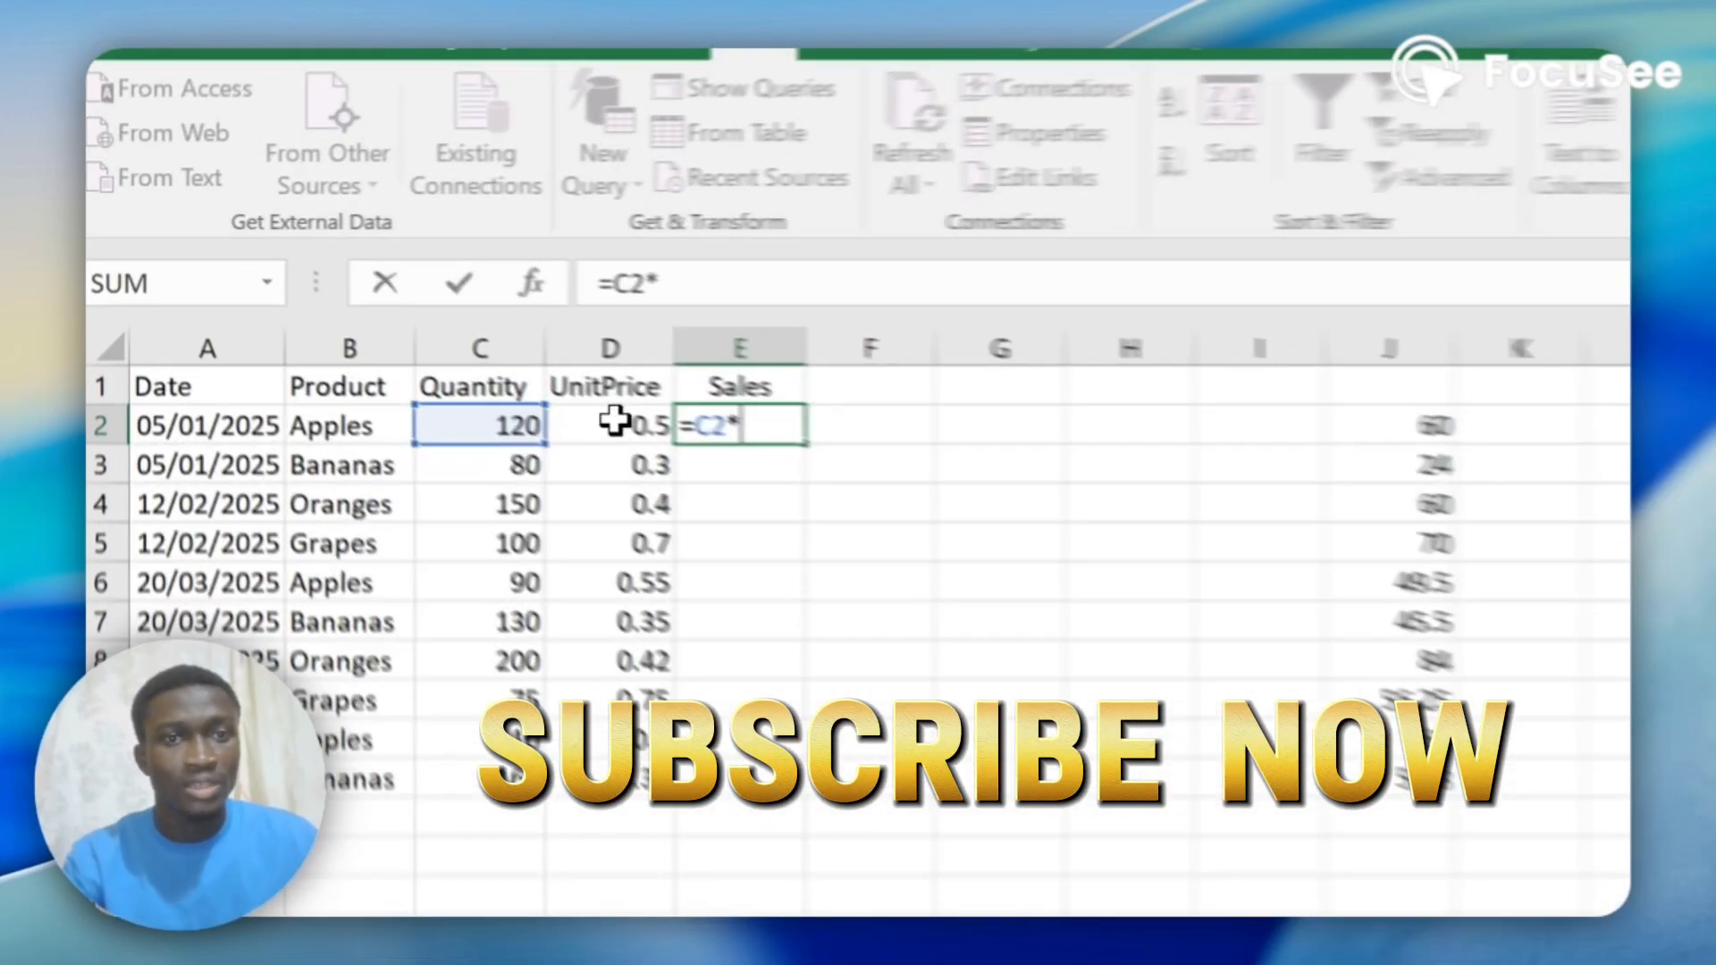
{"action": "left_click", "coordinate": [413, 336]}
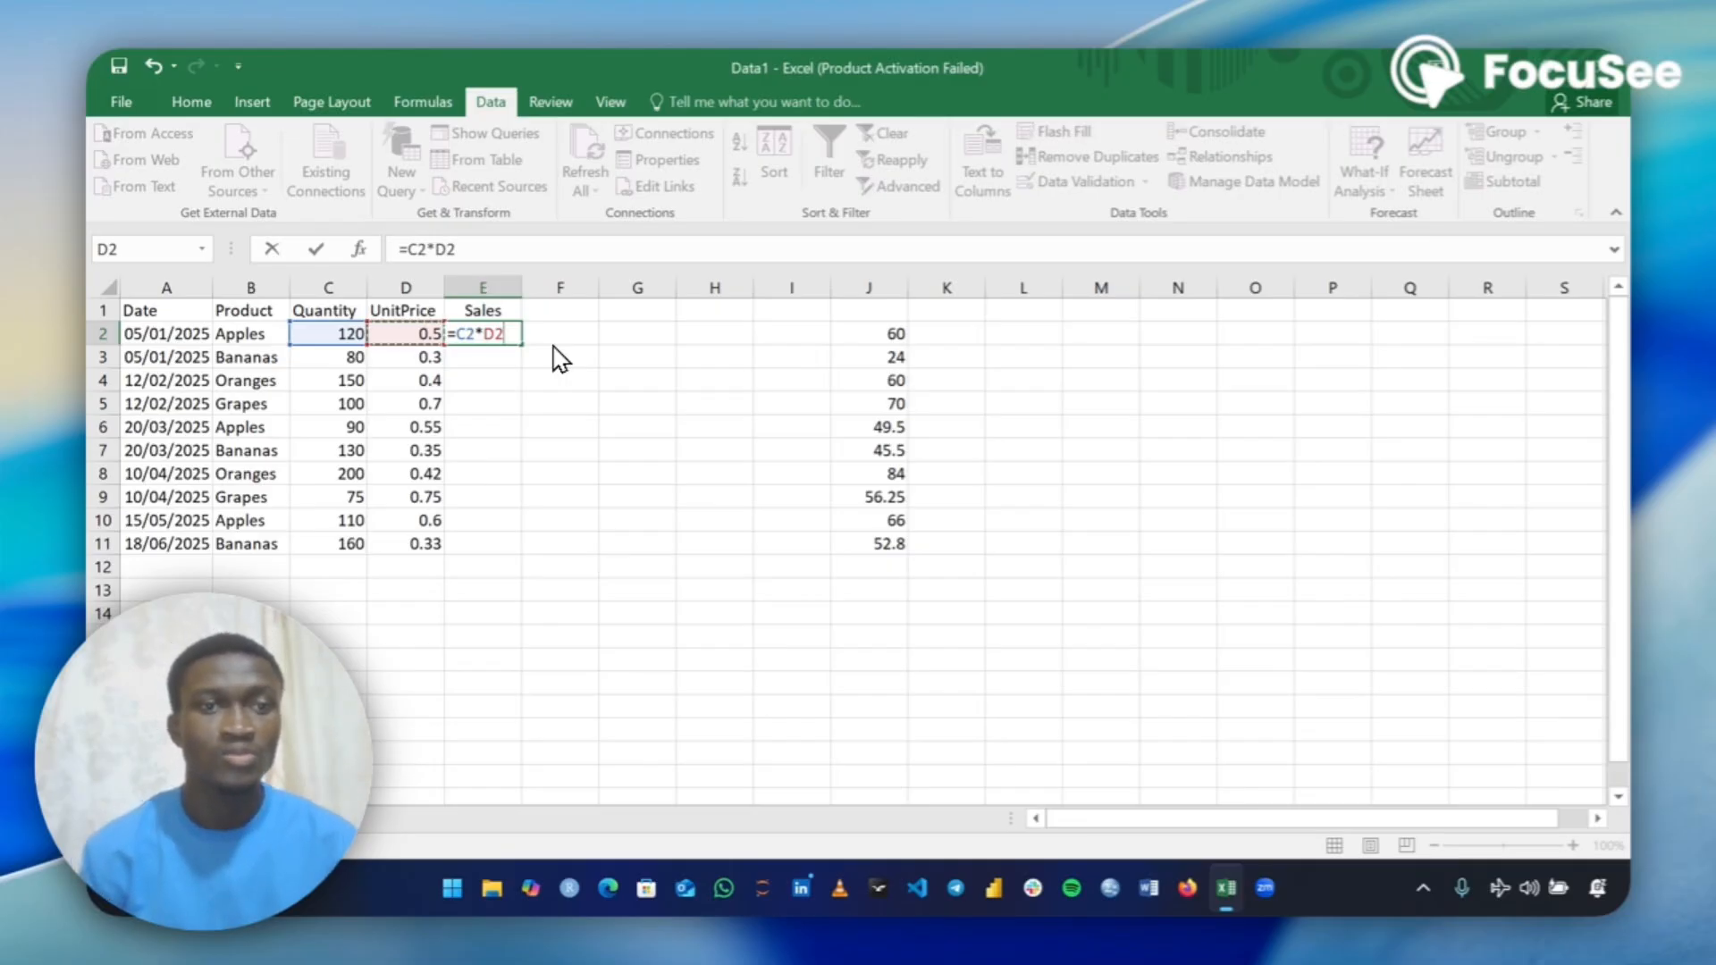
{"action": "key", "text": "Return"}
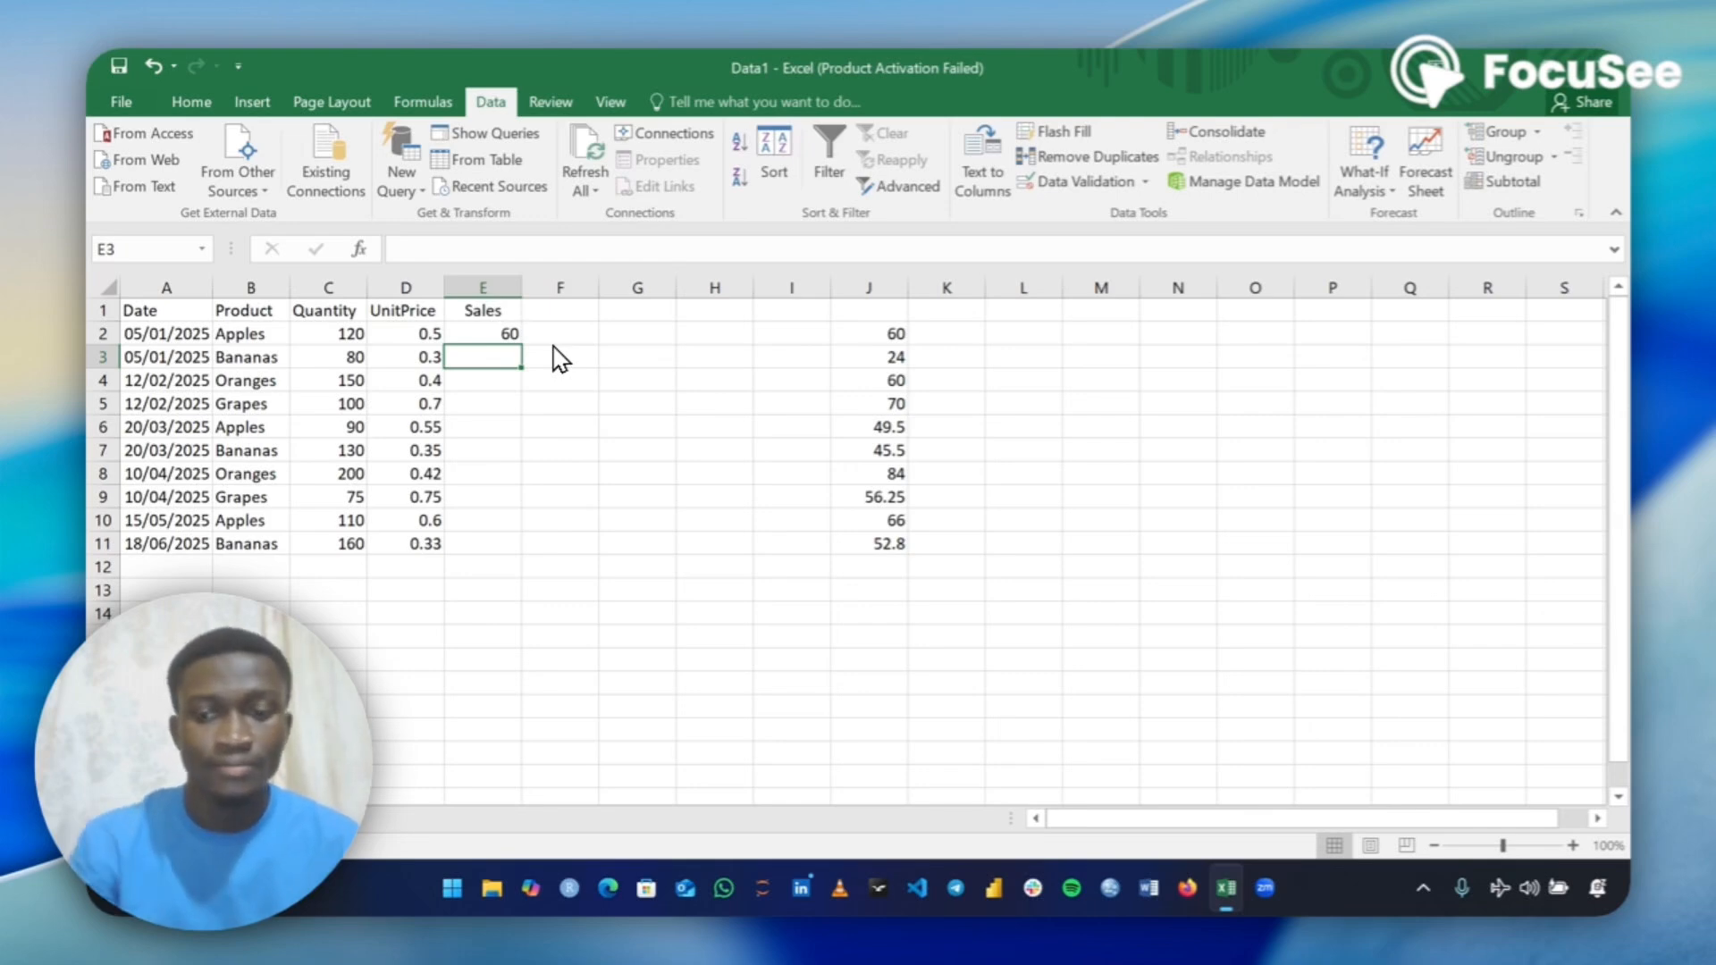
Fill the sales formula from E2 down through E11.
{"action": "key", "text": "Up"}
{"action": "key", "text": "Down"}
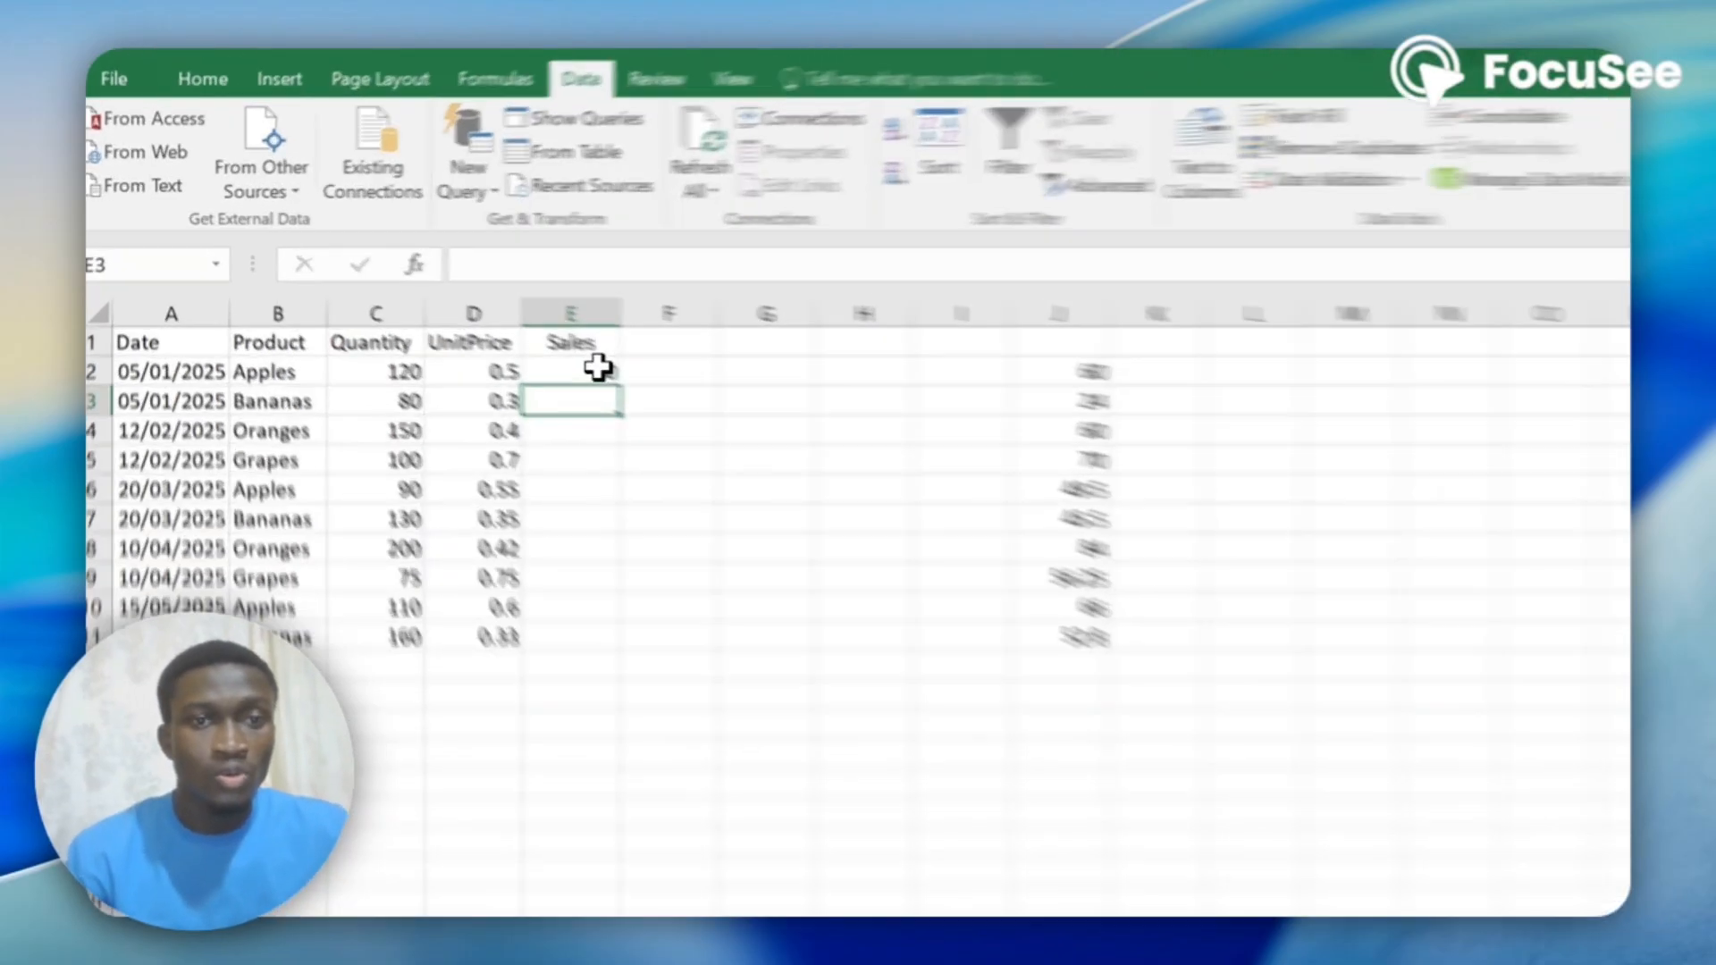
{"action": "left_click", "coordinate": [597, 366]}
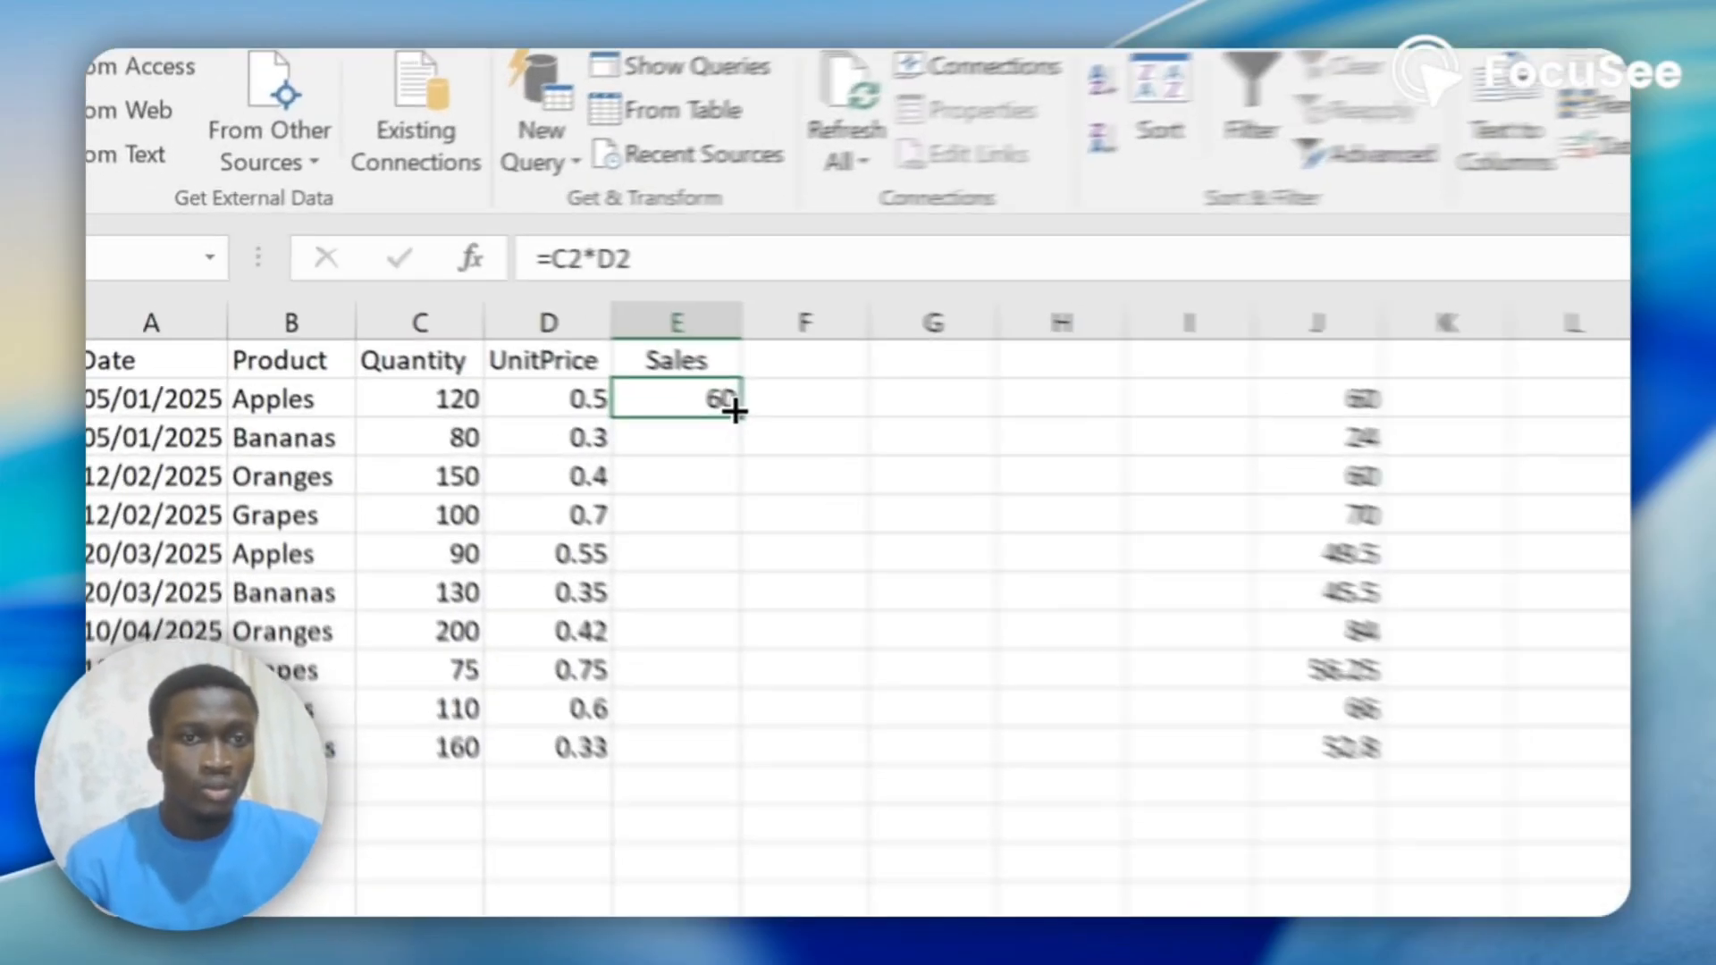
{"action": "double_click", "coordinate": [516, 342]}
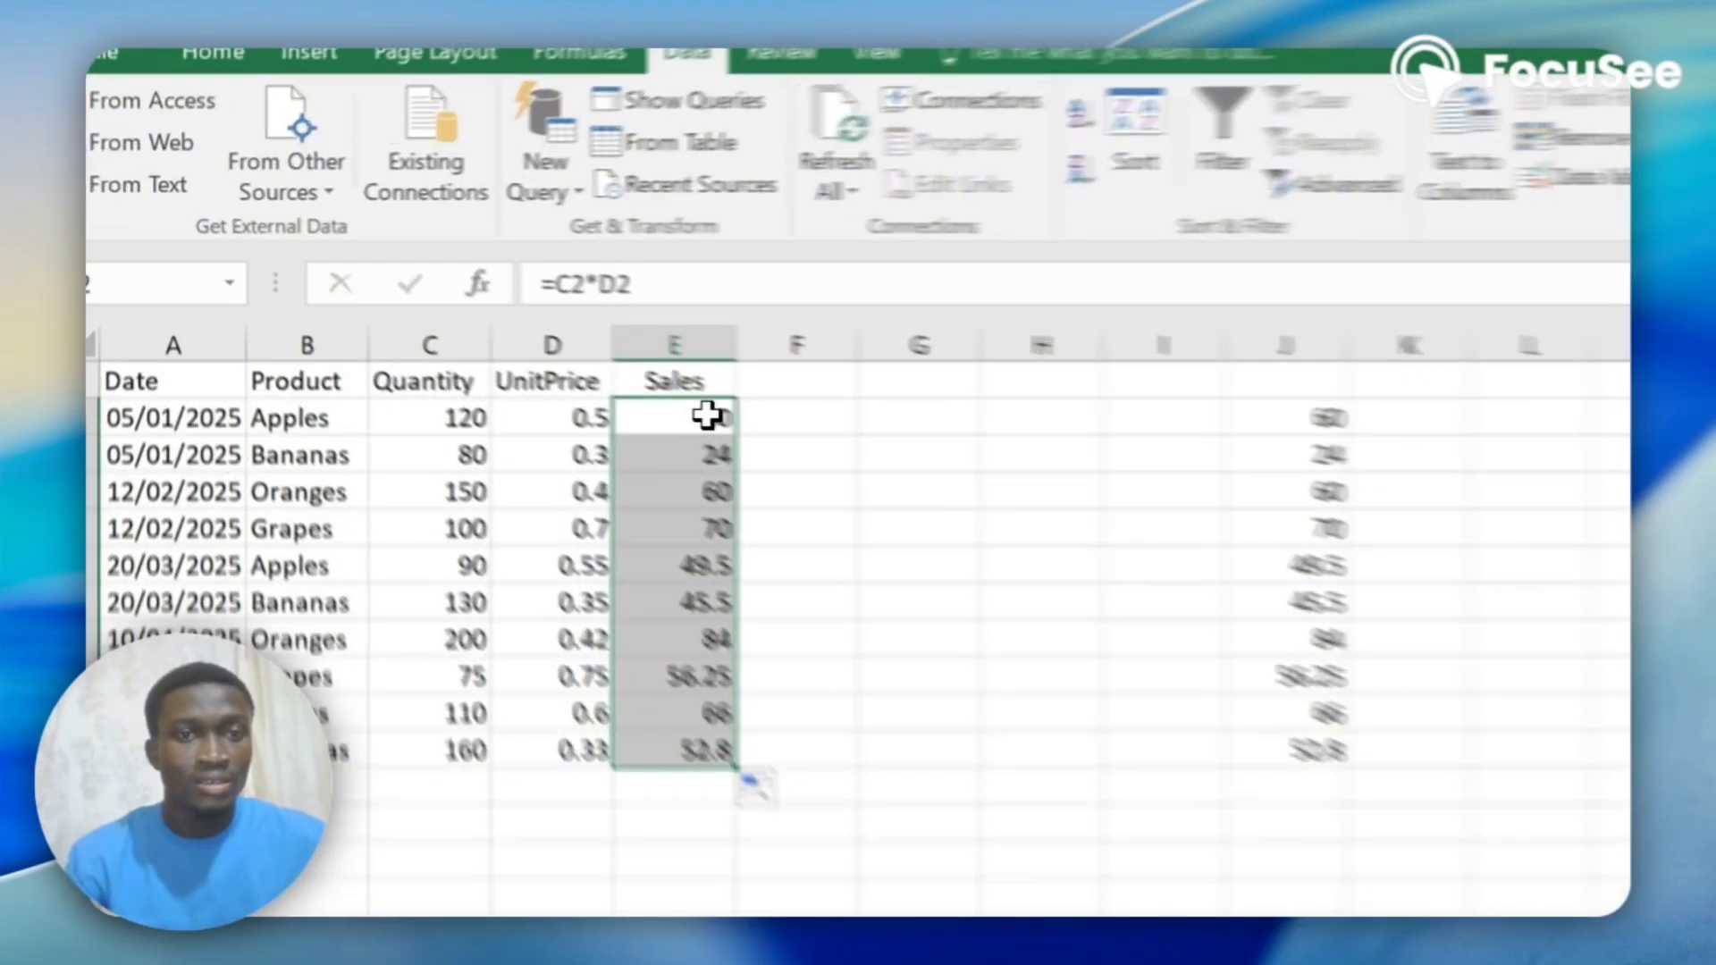
Replace the formula in E2 with the hard-coded =120*0.5 and fill it down through E11.
{"action": "left_click", "coordinate": [501, 332]}
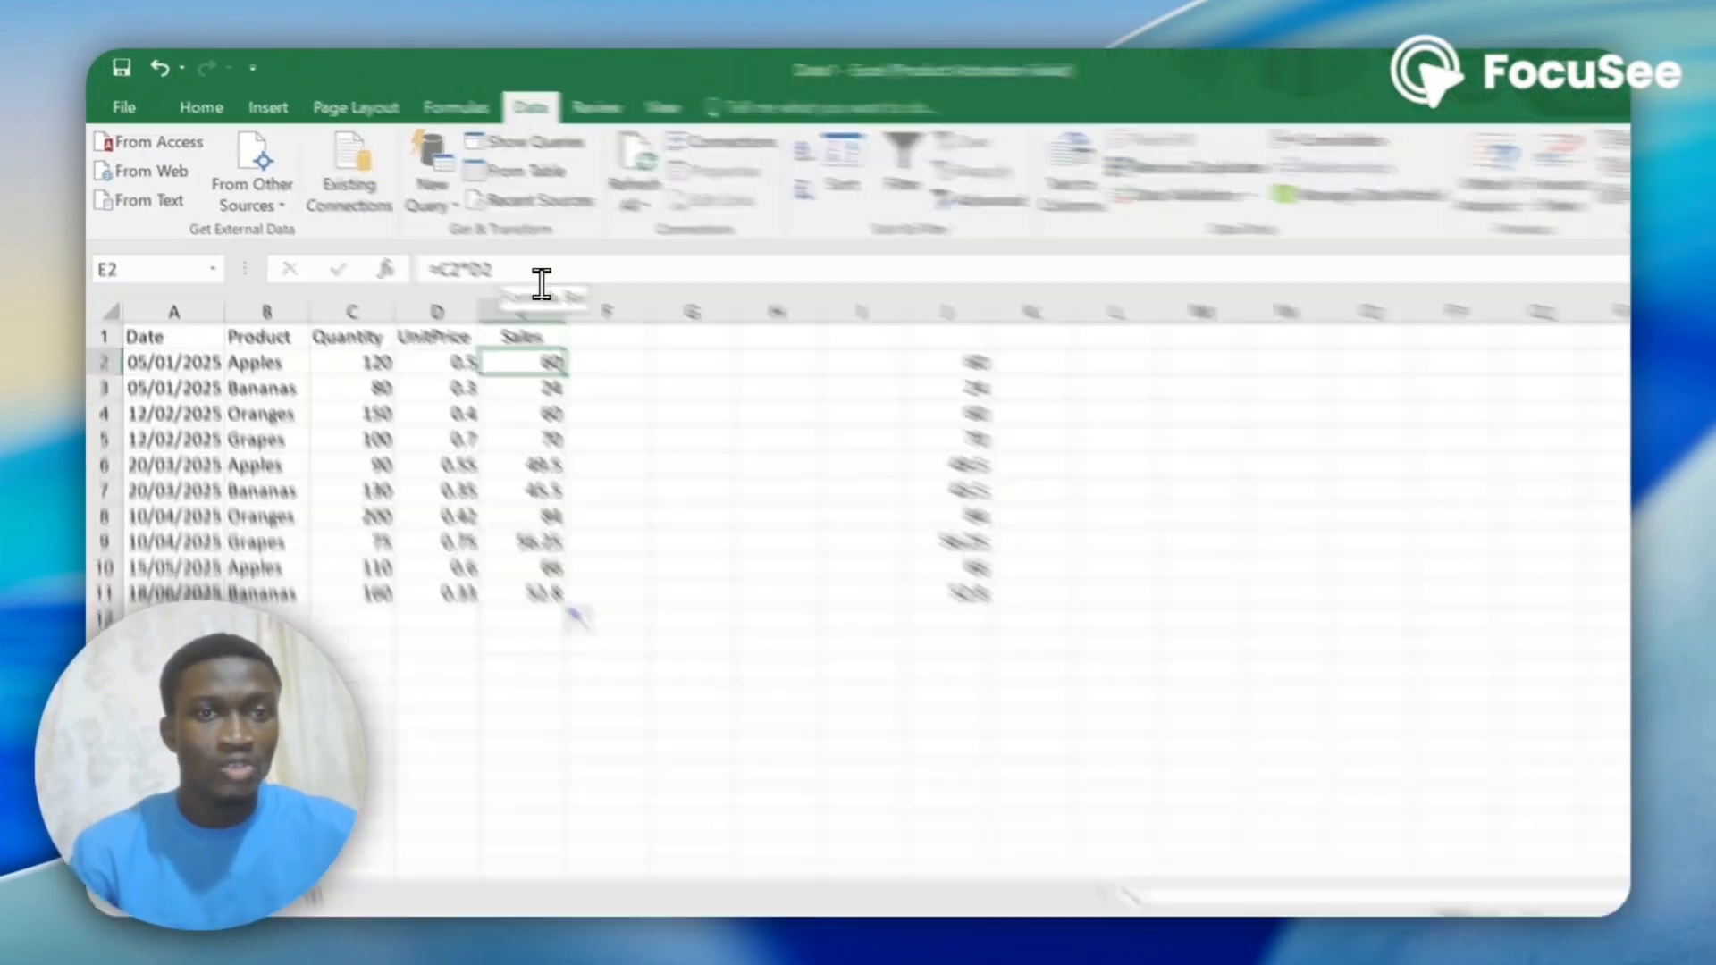
{"action": "left_click", "coordinate": [498, 260]}
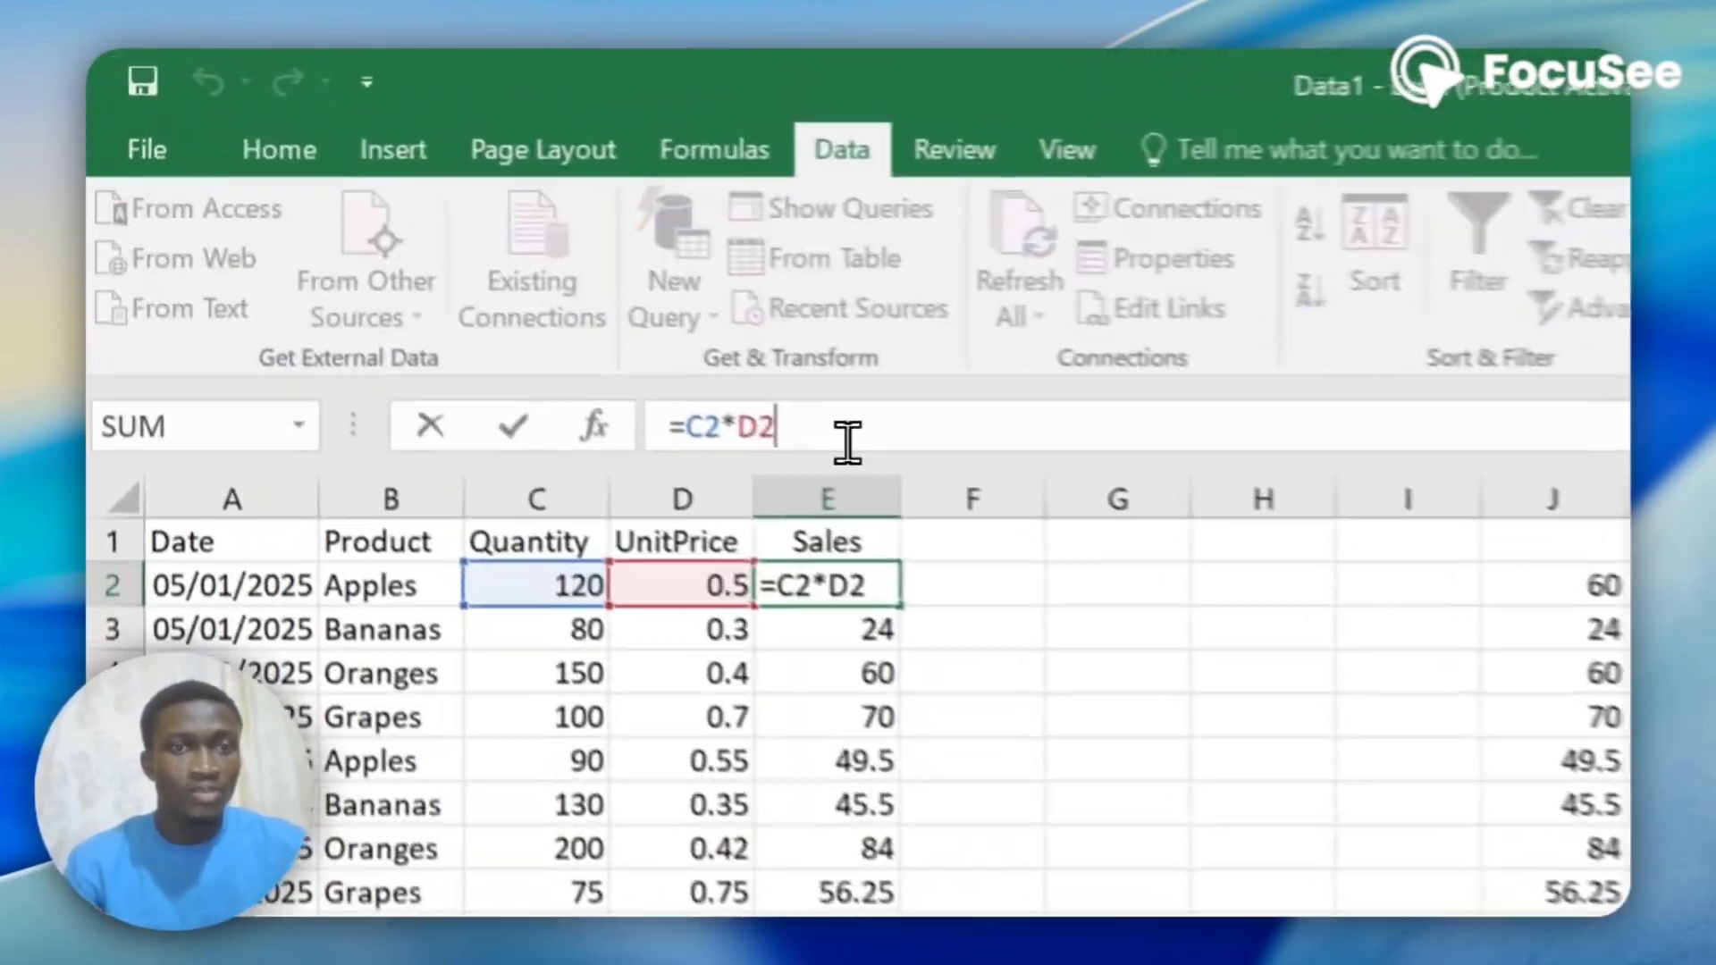
{"action": "key", "text": "BackSpace"}
{"action": "key", "text": "BackSpace"}
{"action": "key", "text": "BackSpace"}
{"action": "key", "text": "BackSpace"}
{"action": "key", "text": "BackSpace"}
{"action": "key", "text": "BackSpace"}
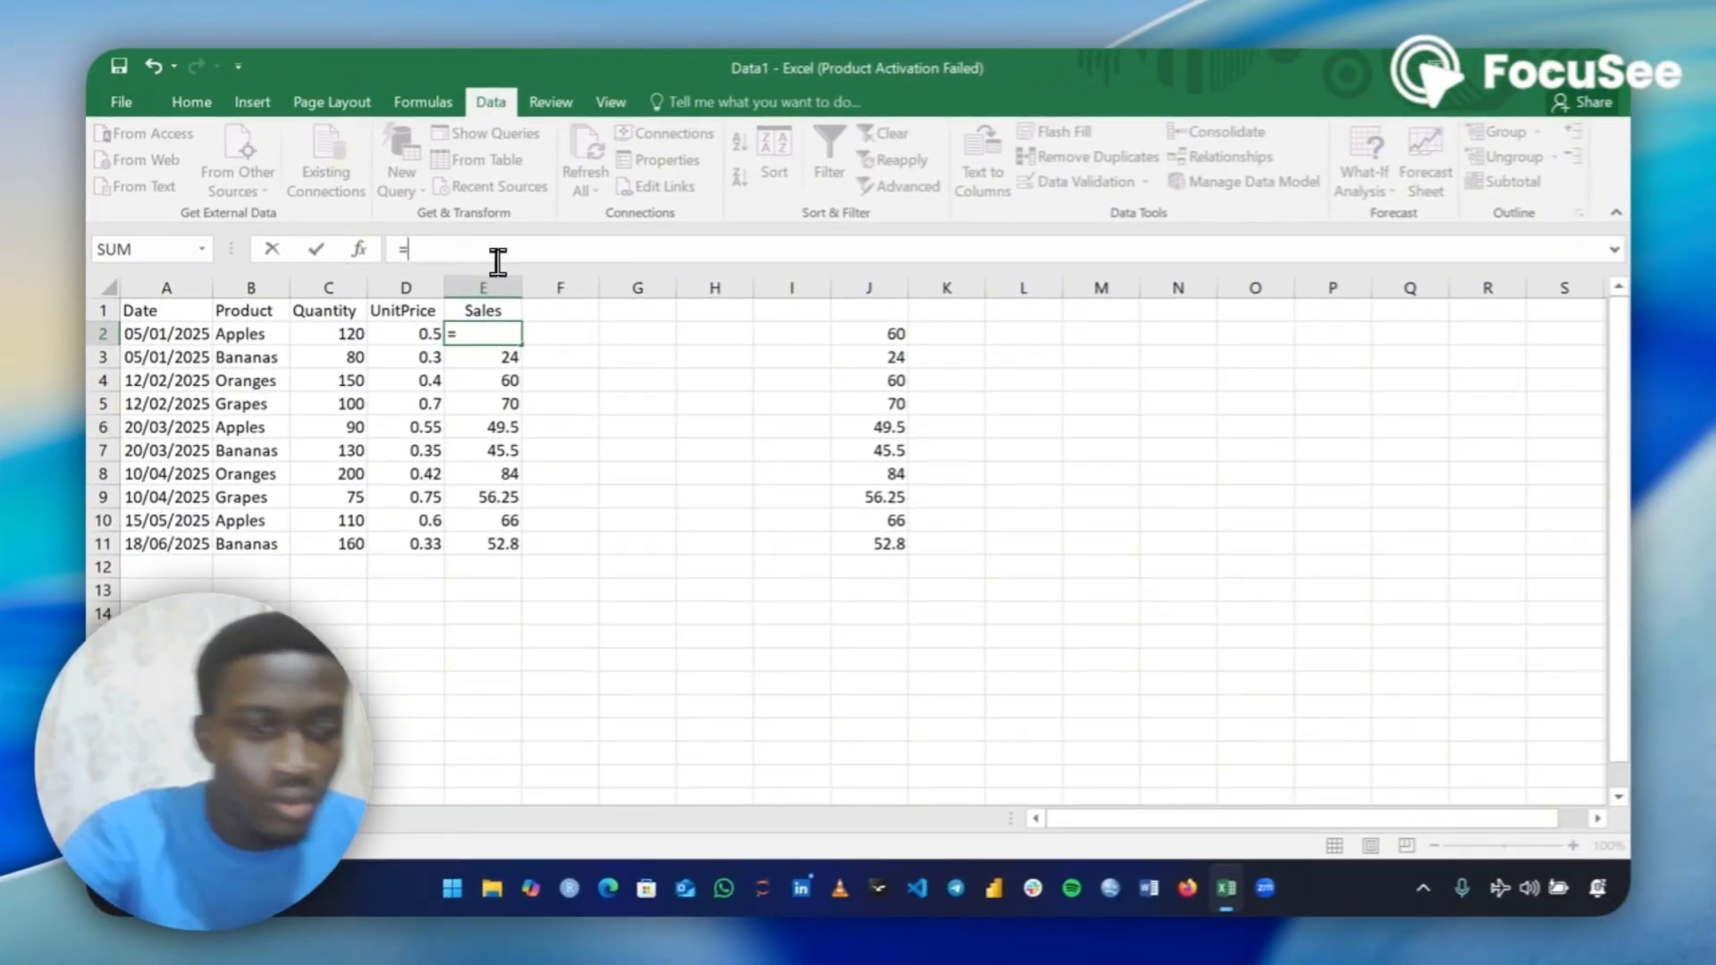
{"action": "type", "text": "120"}
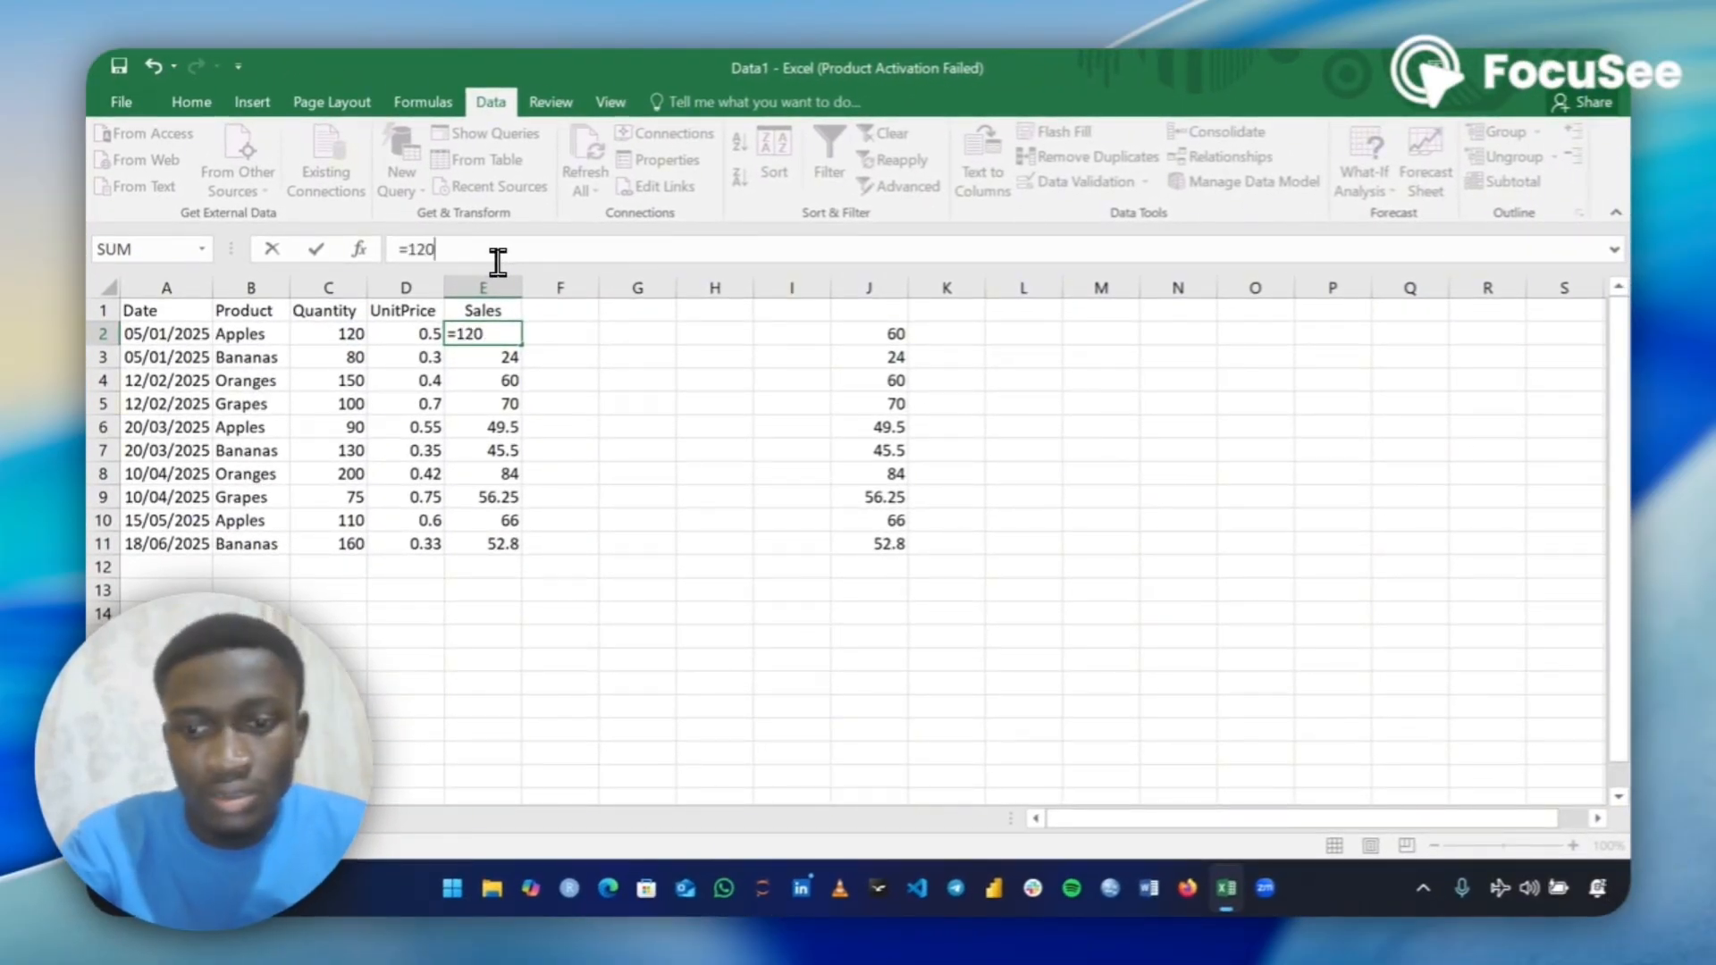
{"action": "type", "text": "+"}
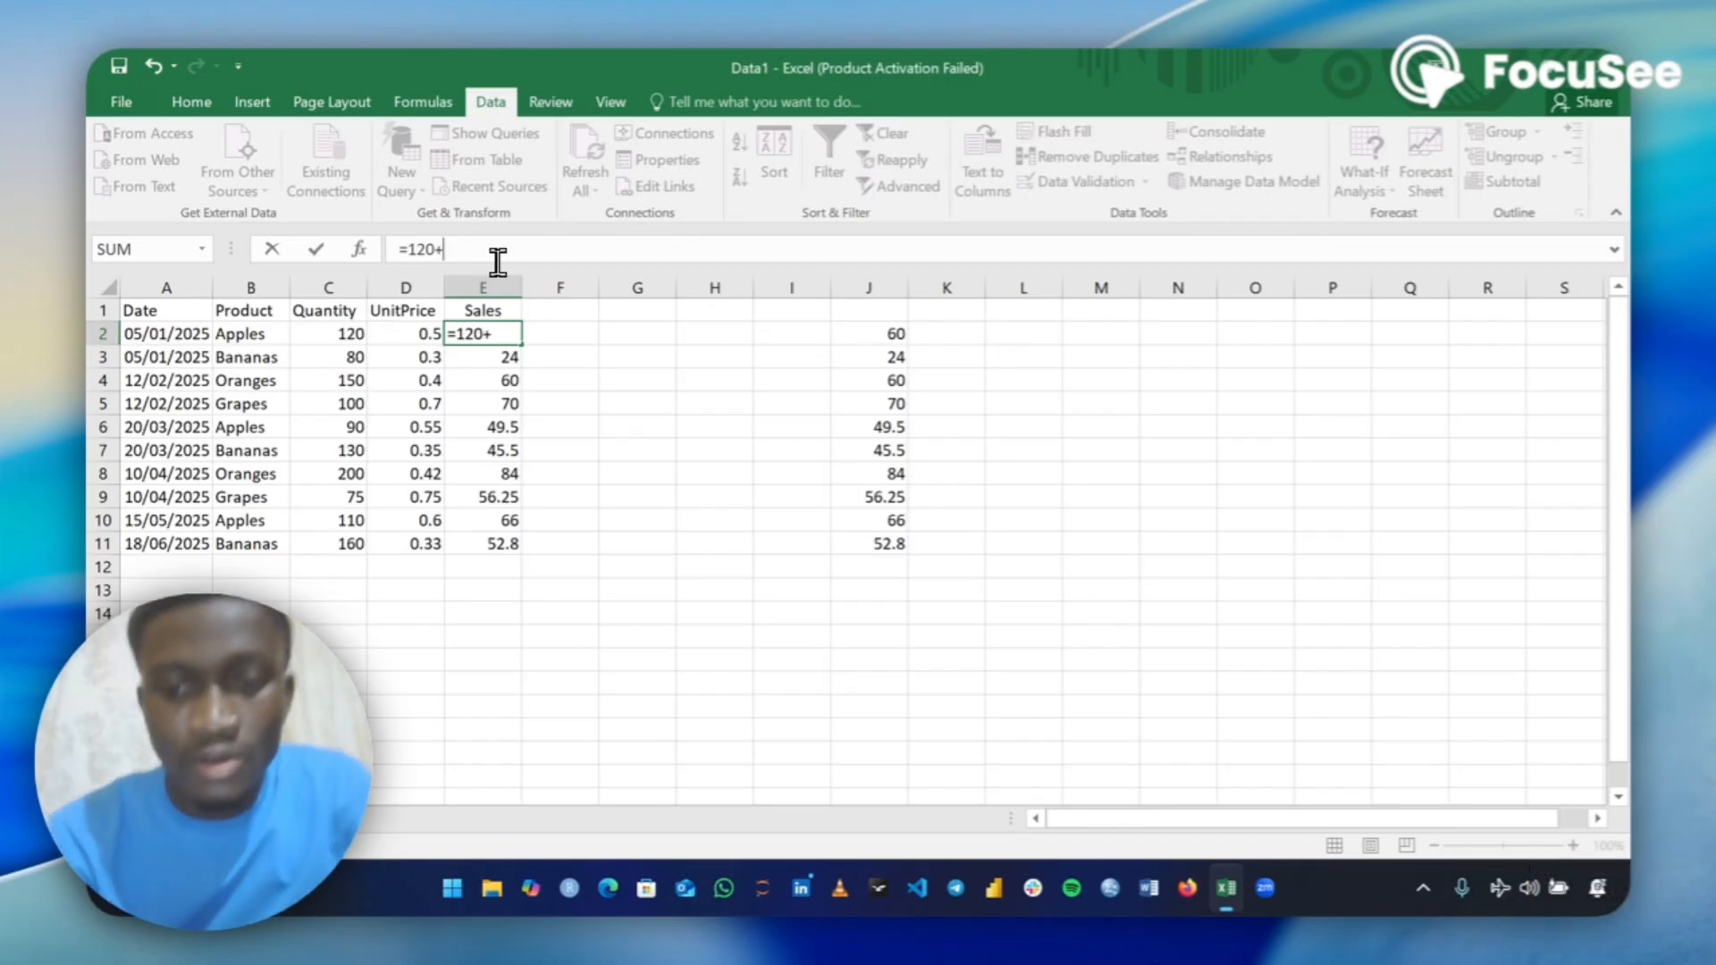
{"action": "key", "text": "BackSpace"}
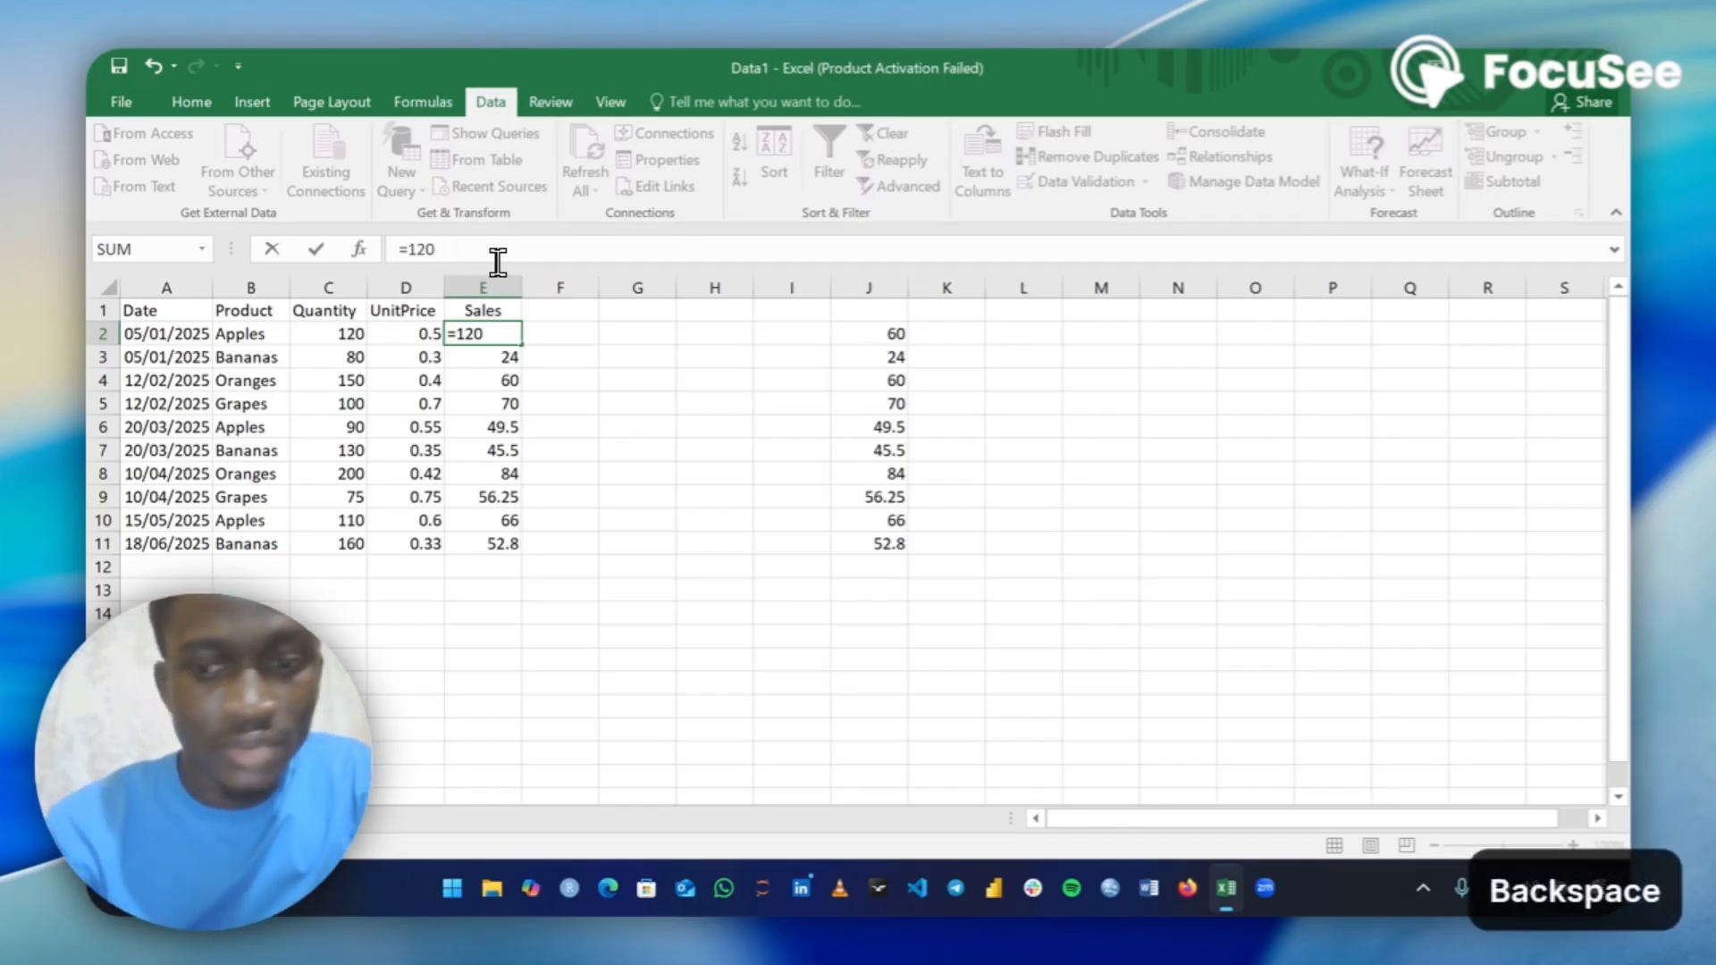
{"action": "type", "text": "*0"}
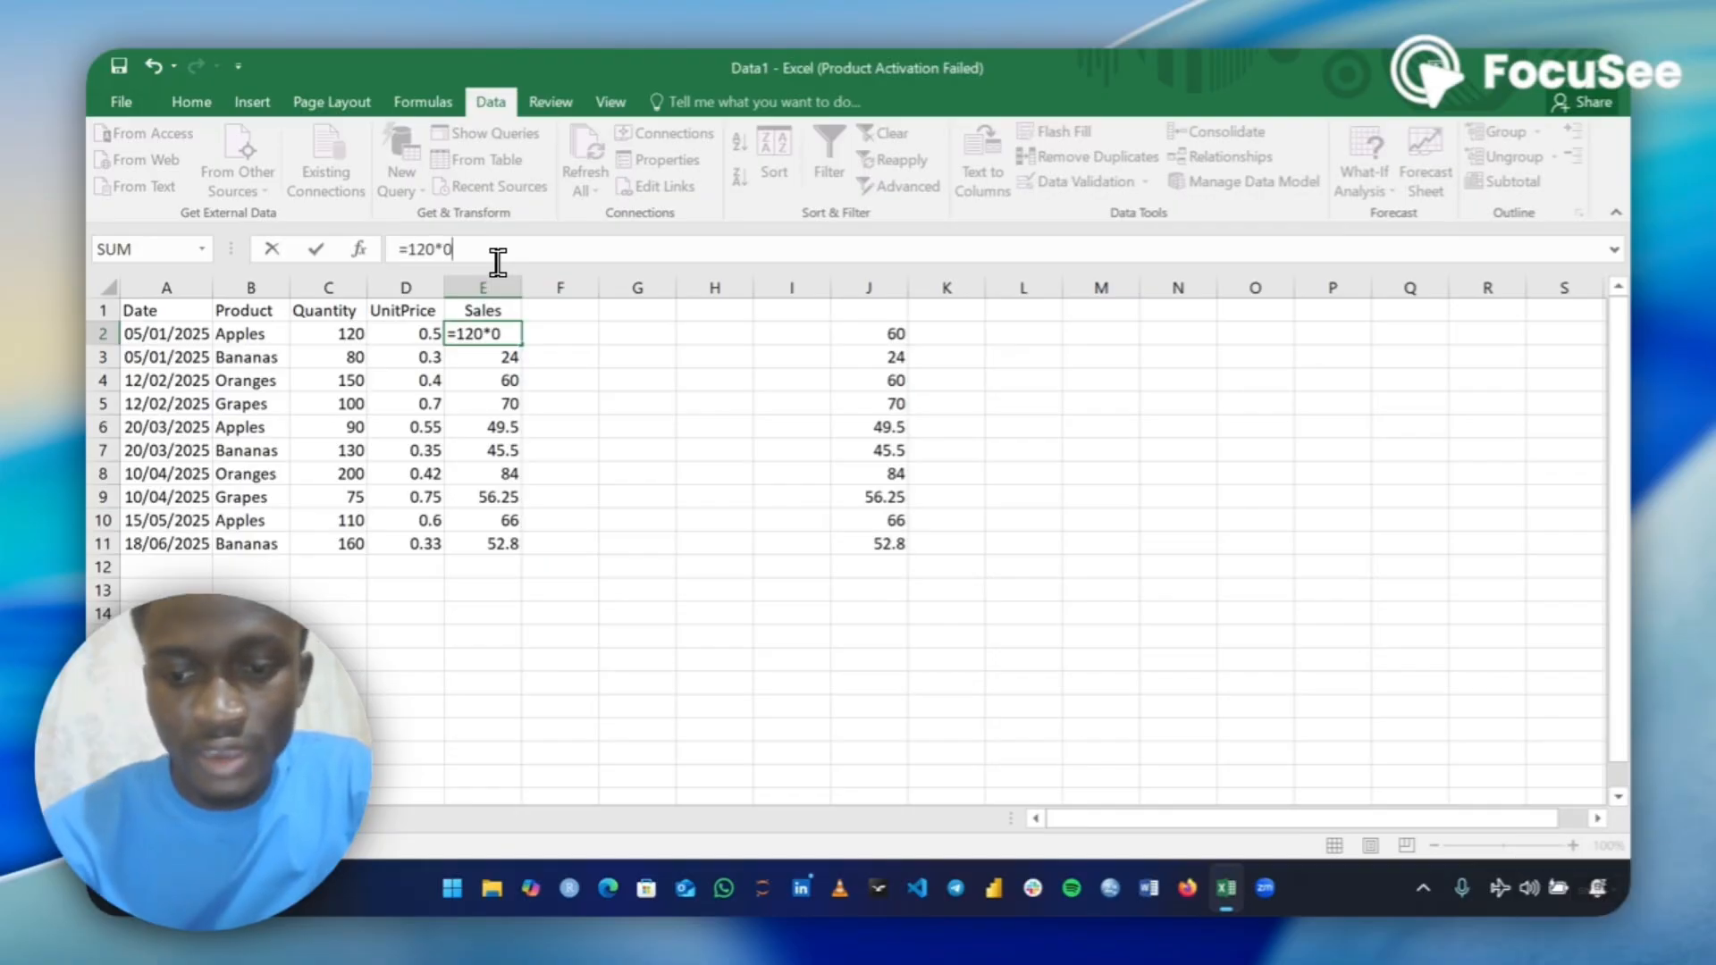
{"action": "type", "text": ".5"}
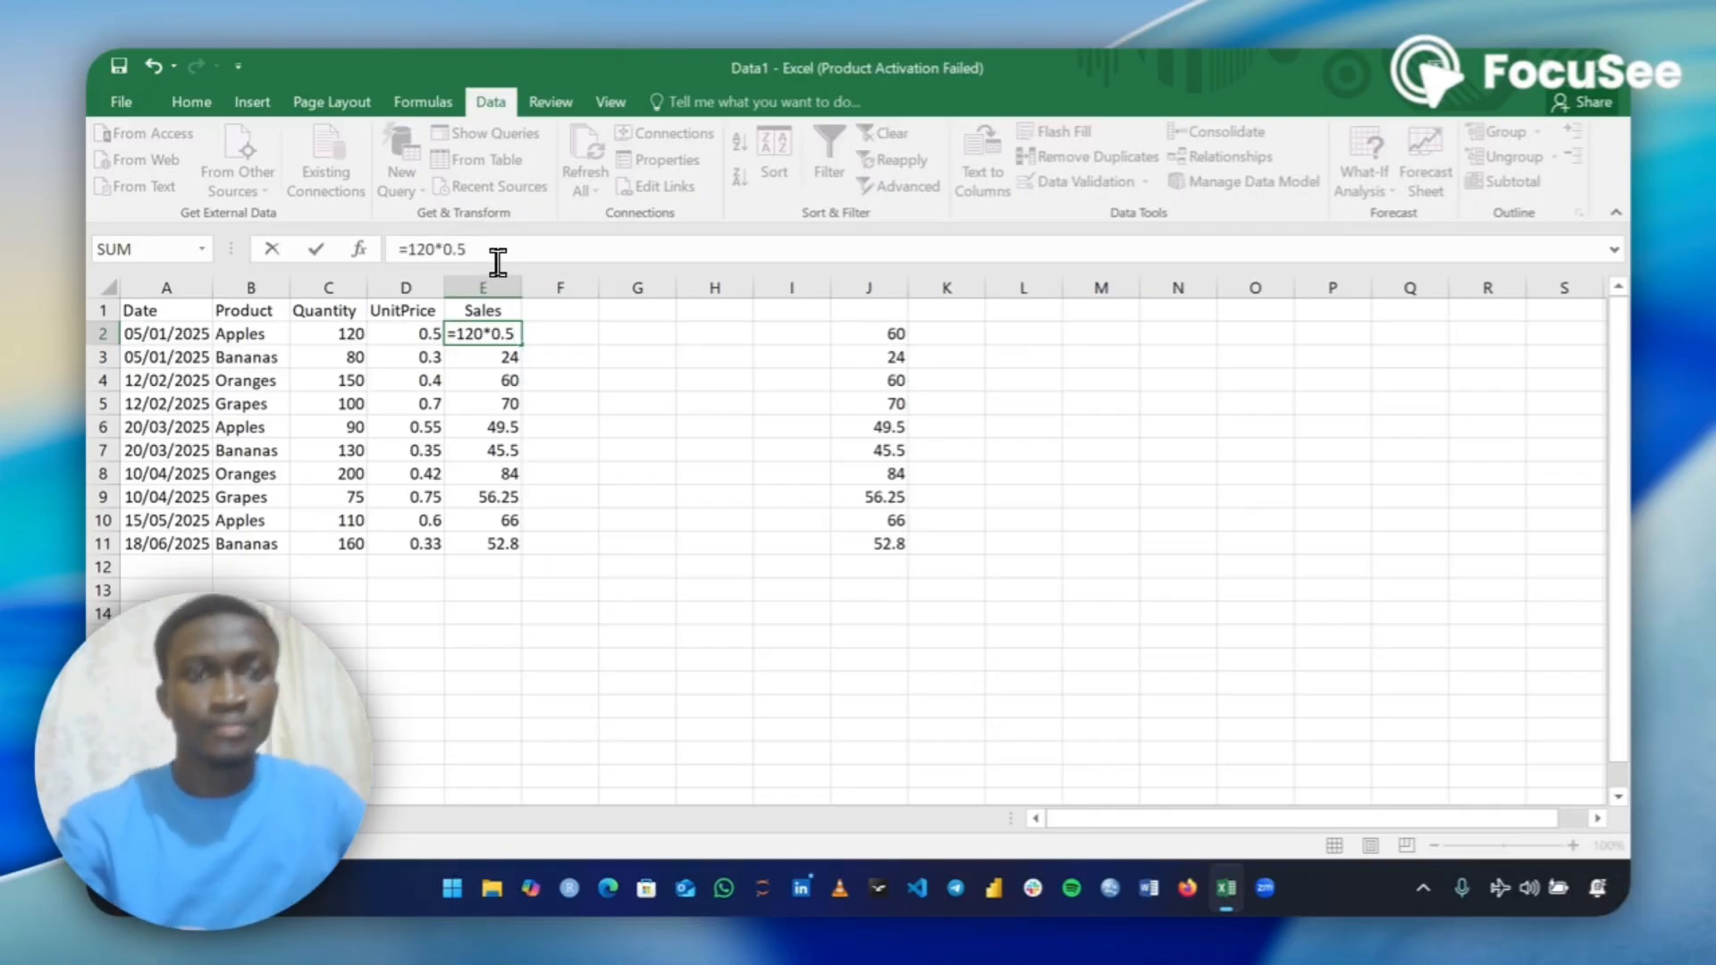
{"action": "key", "text": "Return"}
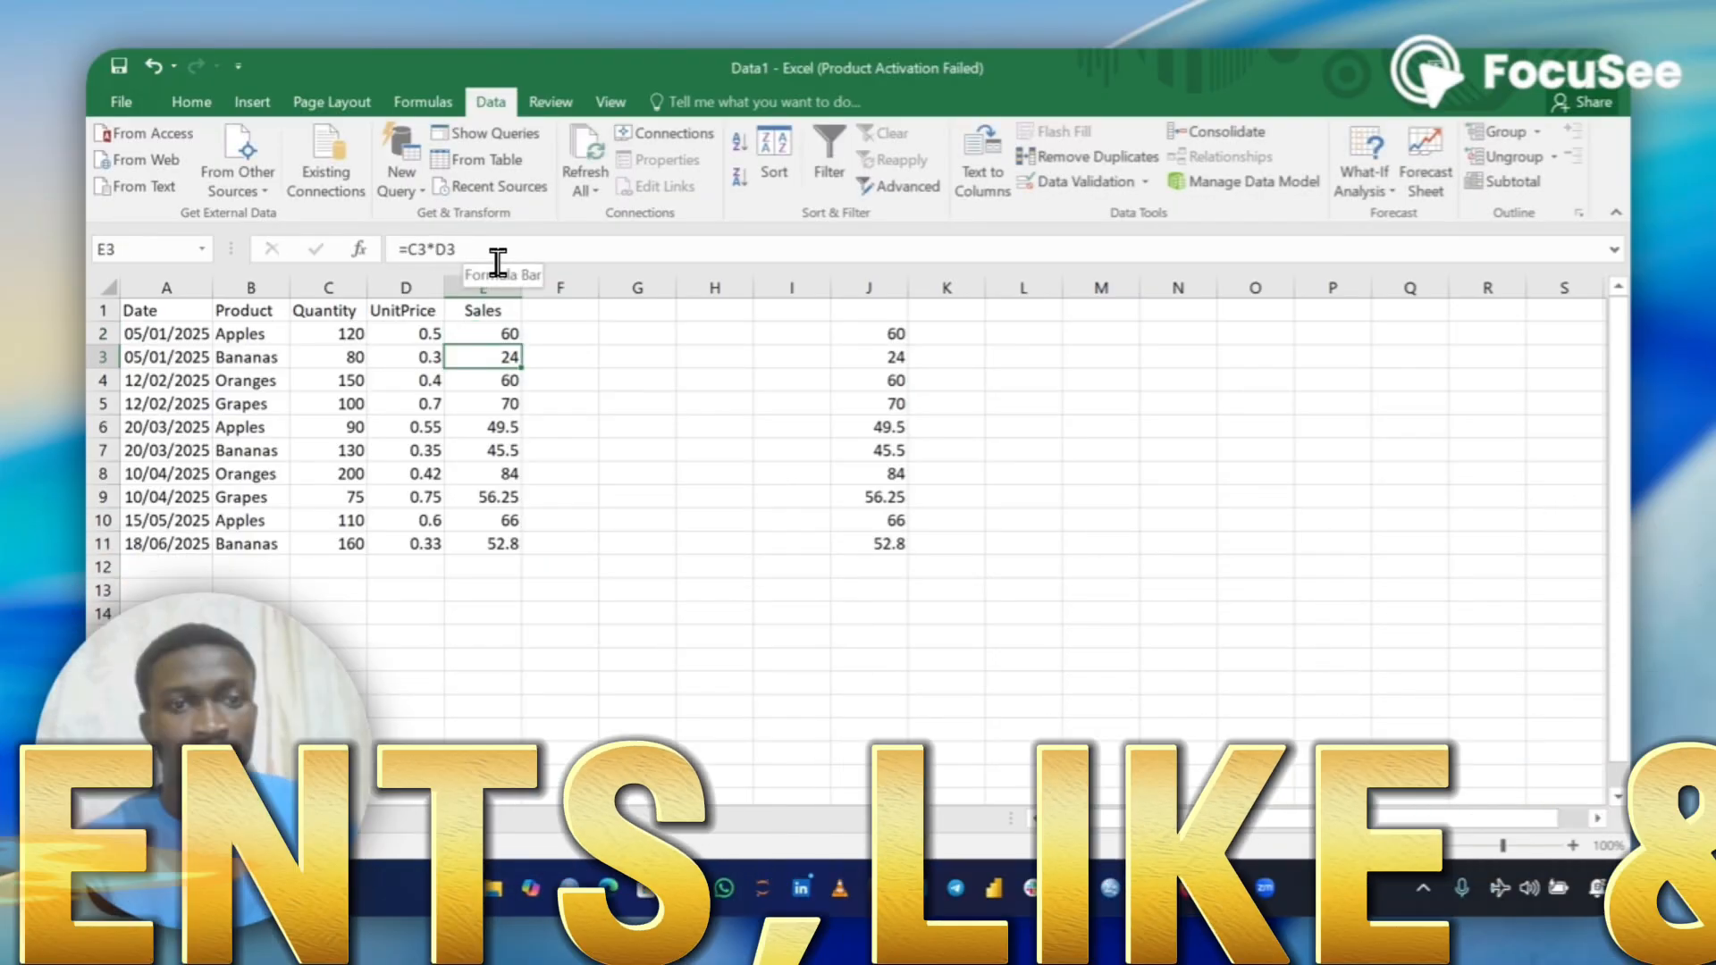
{"action": "left_click", "coordinate": [483, 332]}
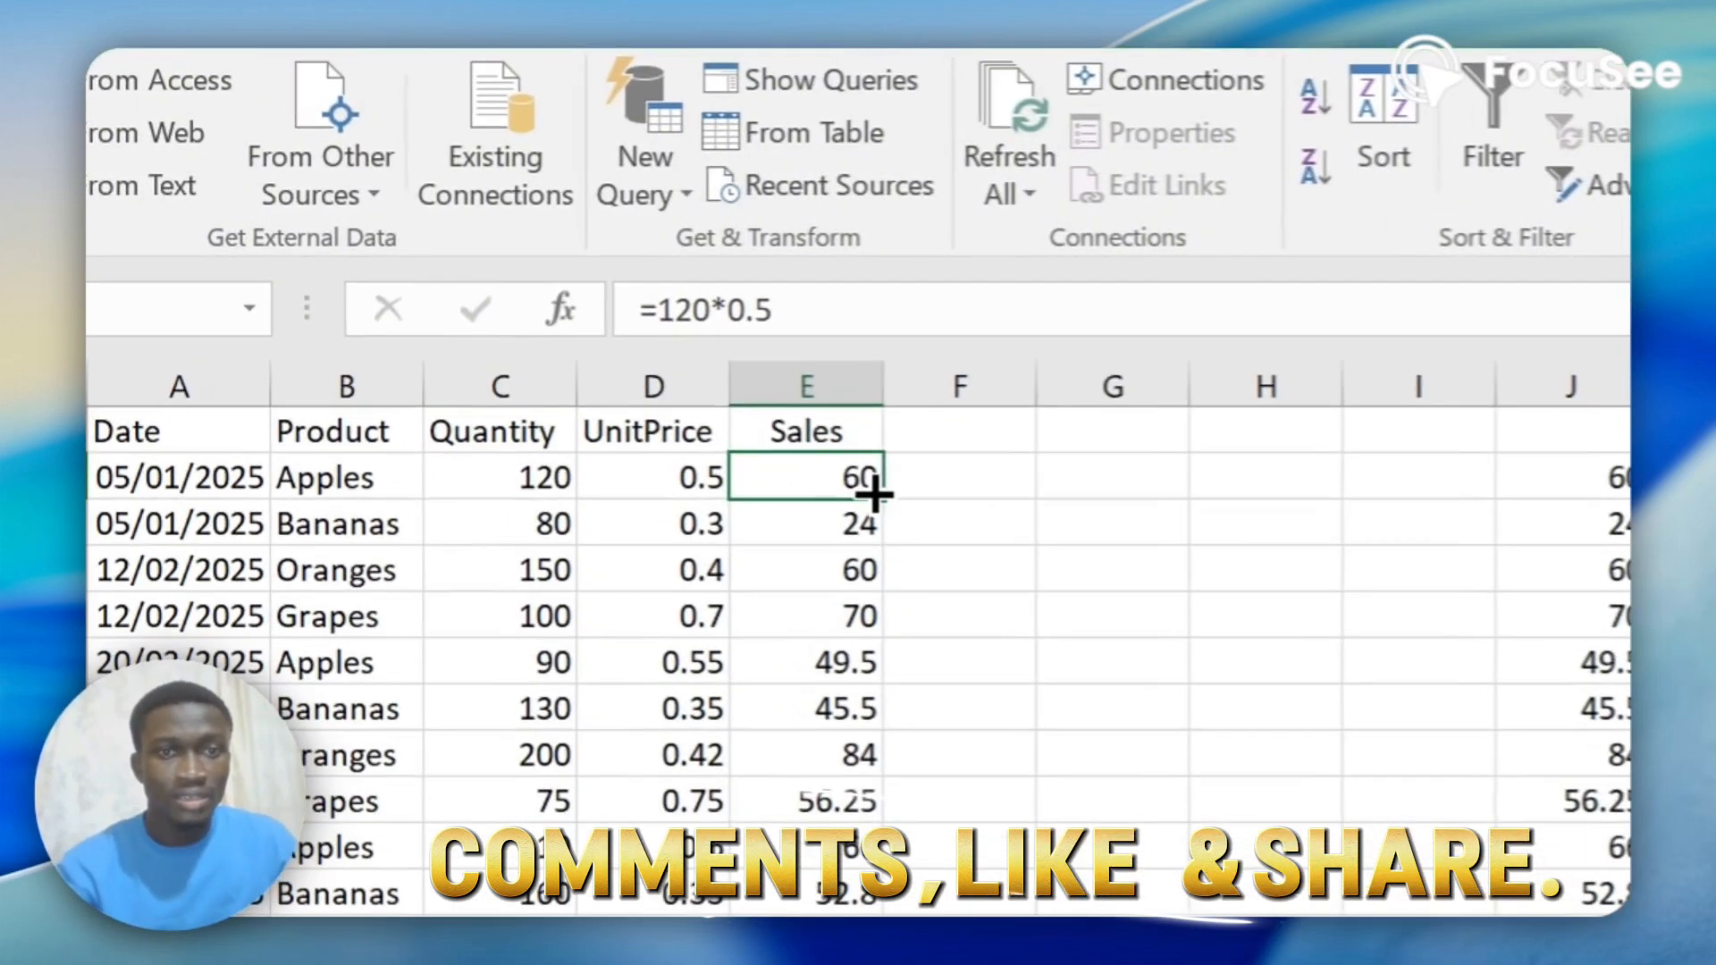
{"action": "double_click", "coordinate": [876, 487]}
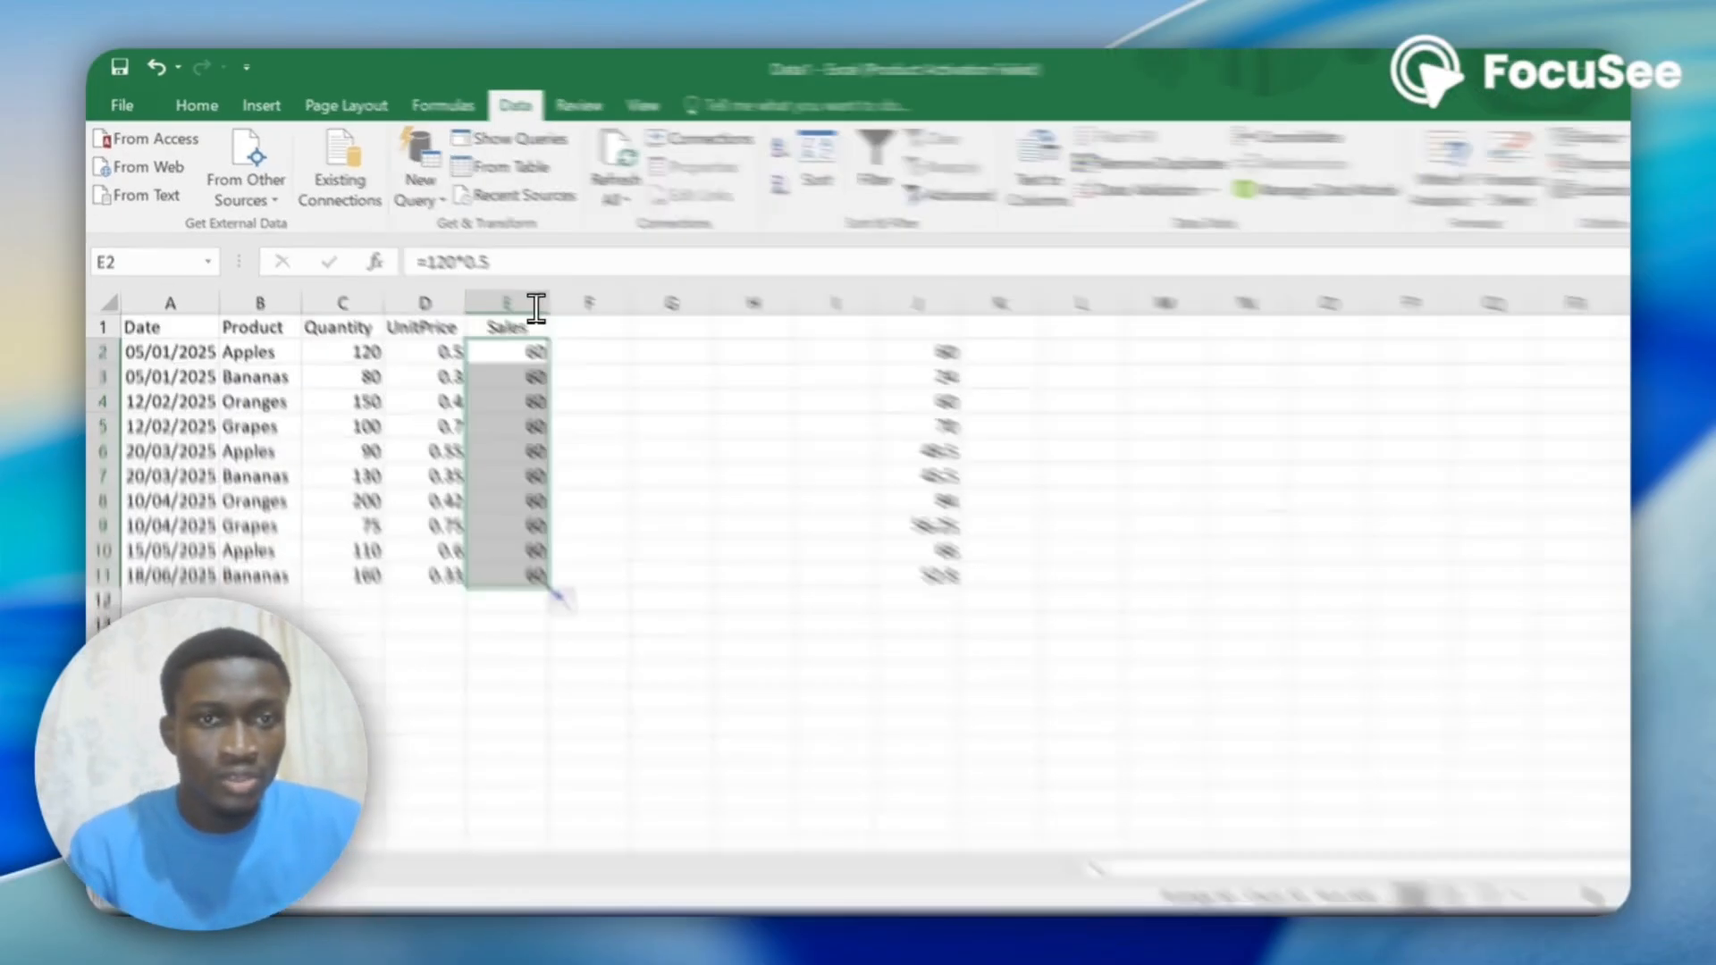
Replace the hard-coded formula in E2 with =C2*D2 and fill it down through E11.
{"action": "left_click", "coordinate": [502, 258]}
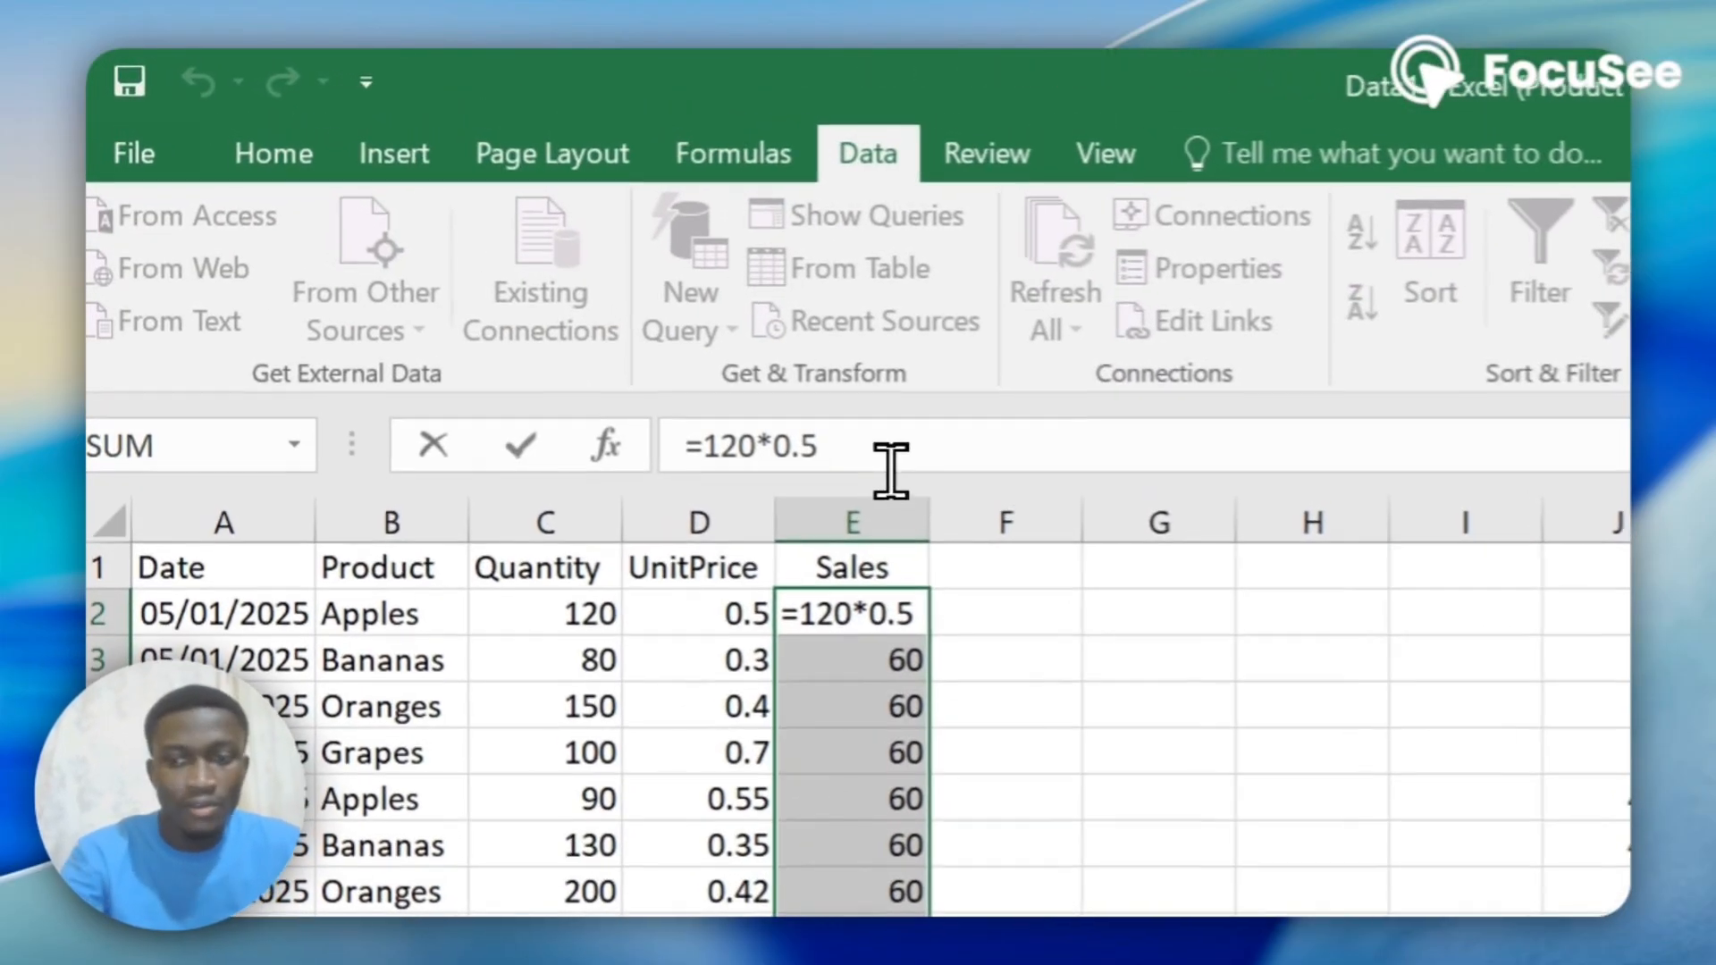
{"action": "key", "text": "BackSpace"}
{"action": "key", "text": "BackSpace"}
{"action": "key", "text": "BackSpace"}
{"action": "key", "text": "BackSpace"}
{"action": "key", "text": "BackSpace"}
{"action": "key", "text": "BackSpace"}
{"action": "key", "text": "BackSpace"}
{"action": "key", "text": "BackSpace"}
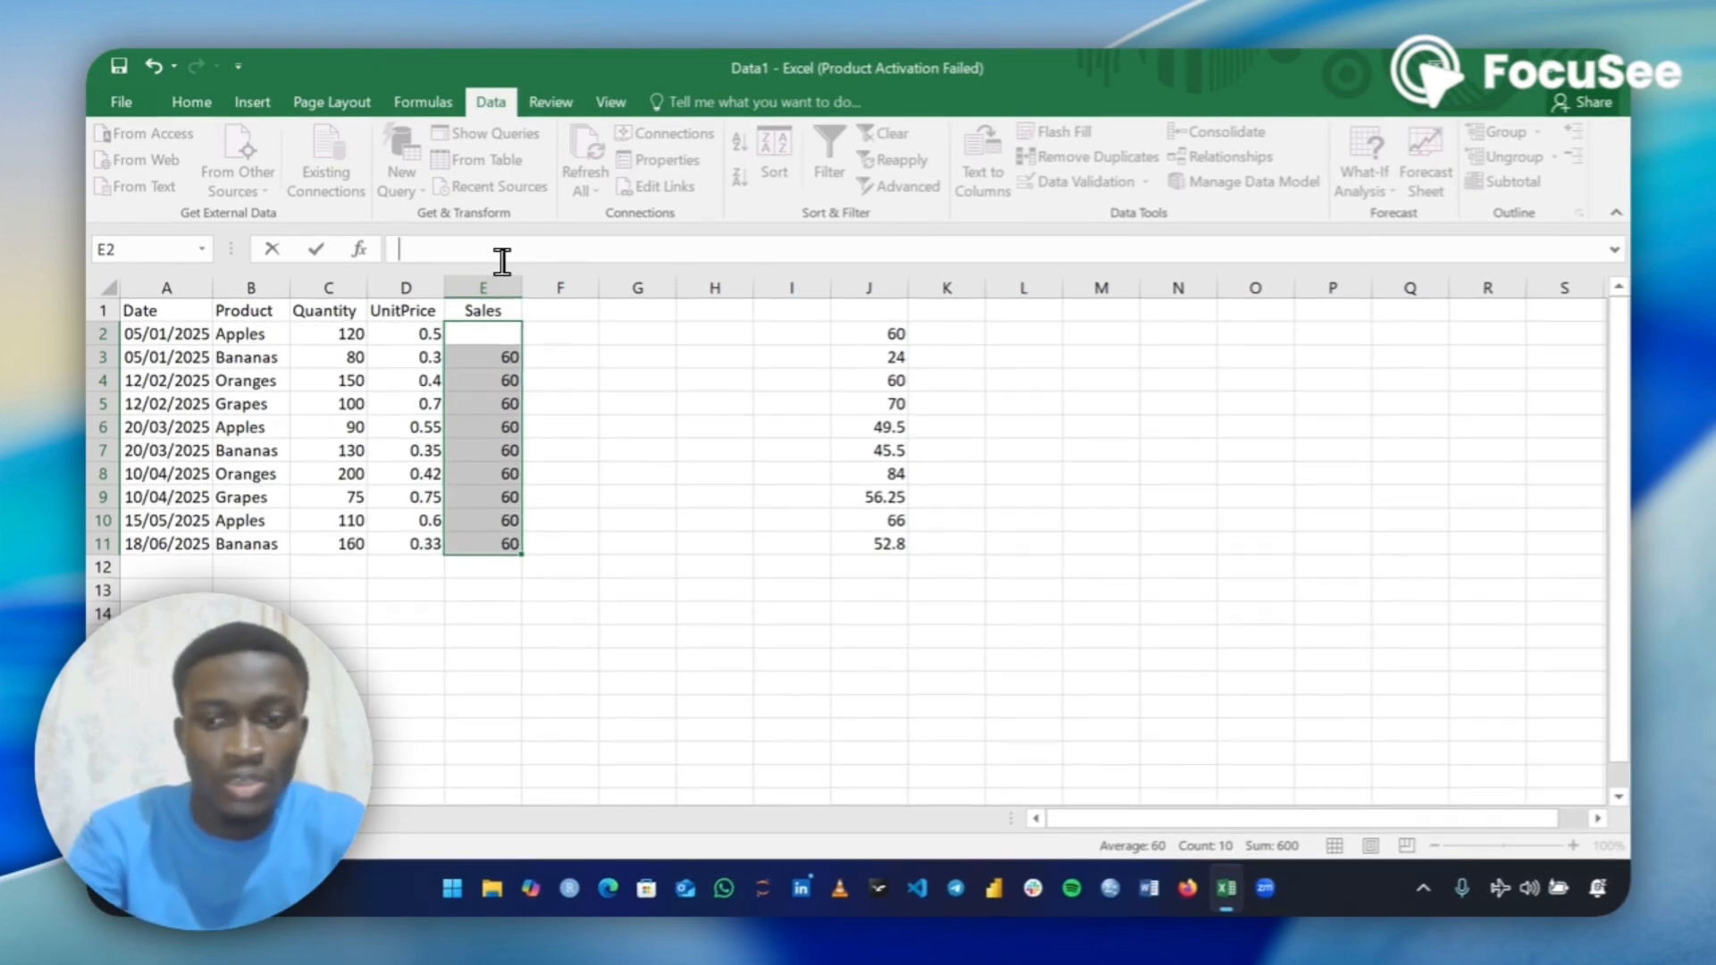
{"action": "type", "text": "=c"}
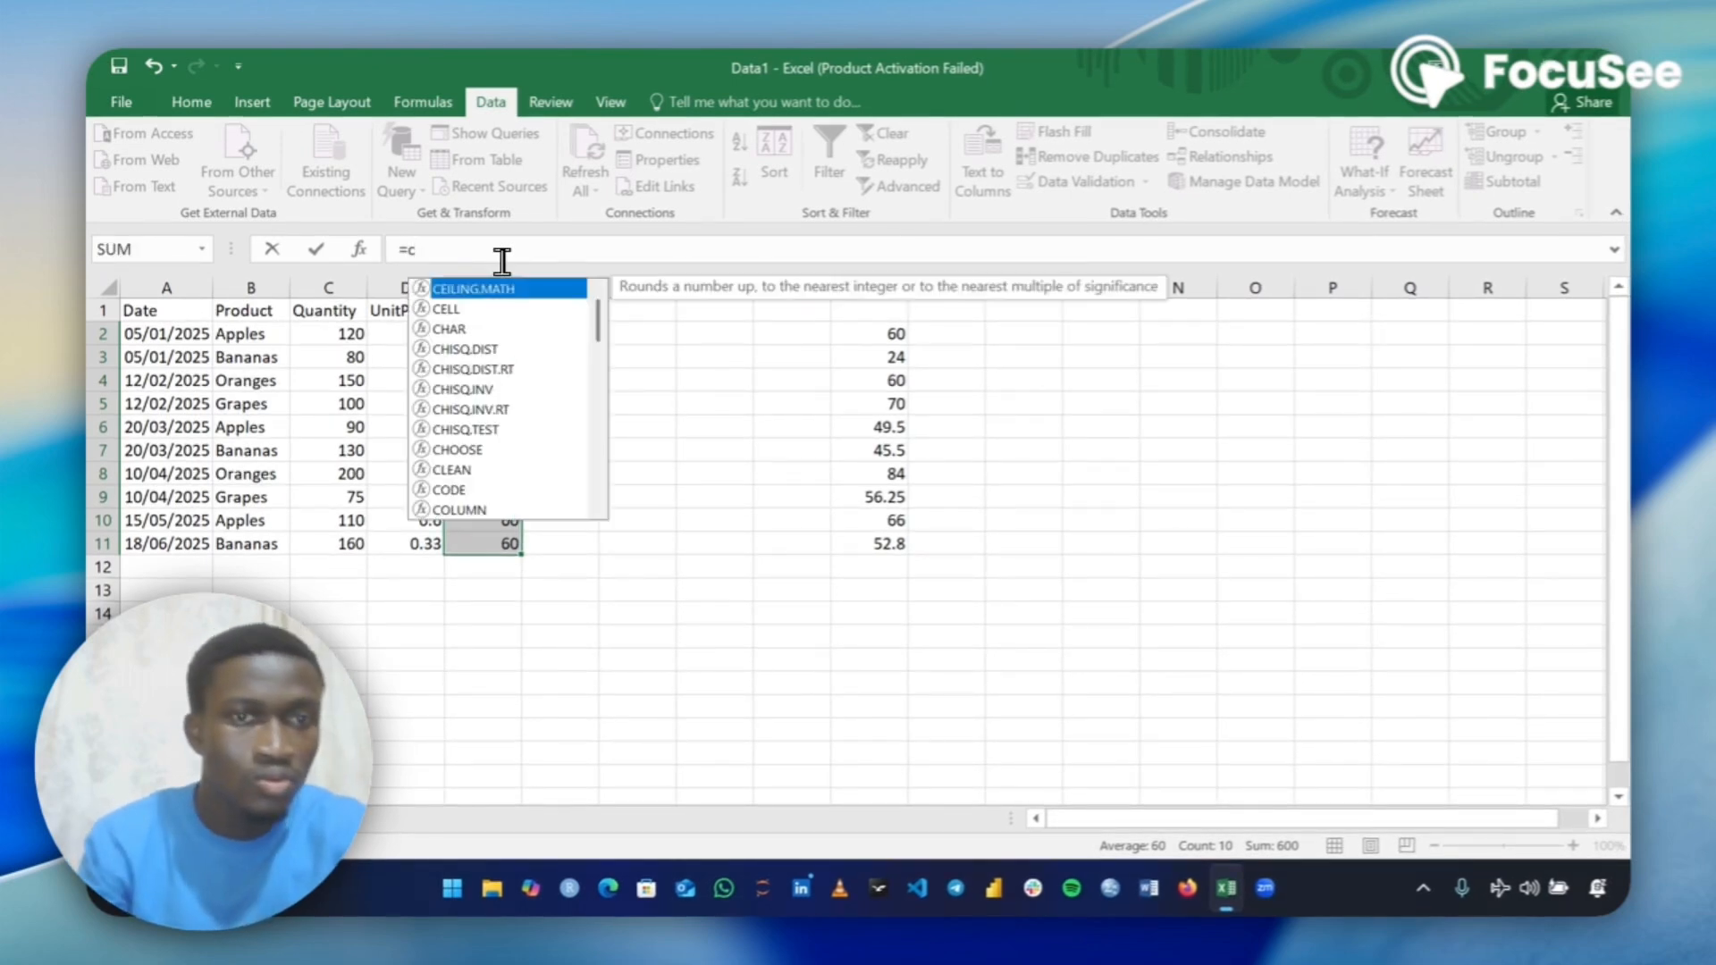
{"action": "type", "text": "2"}
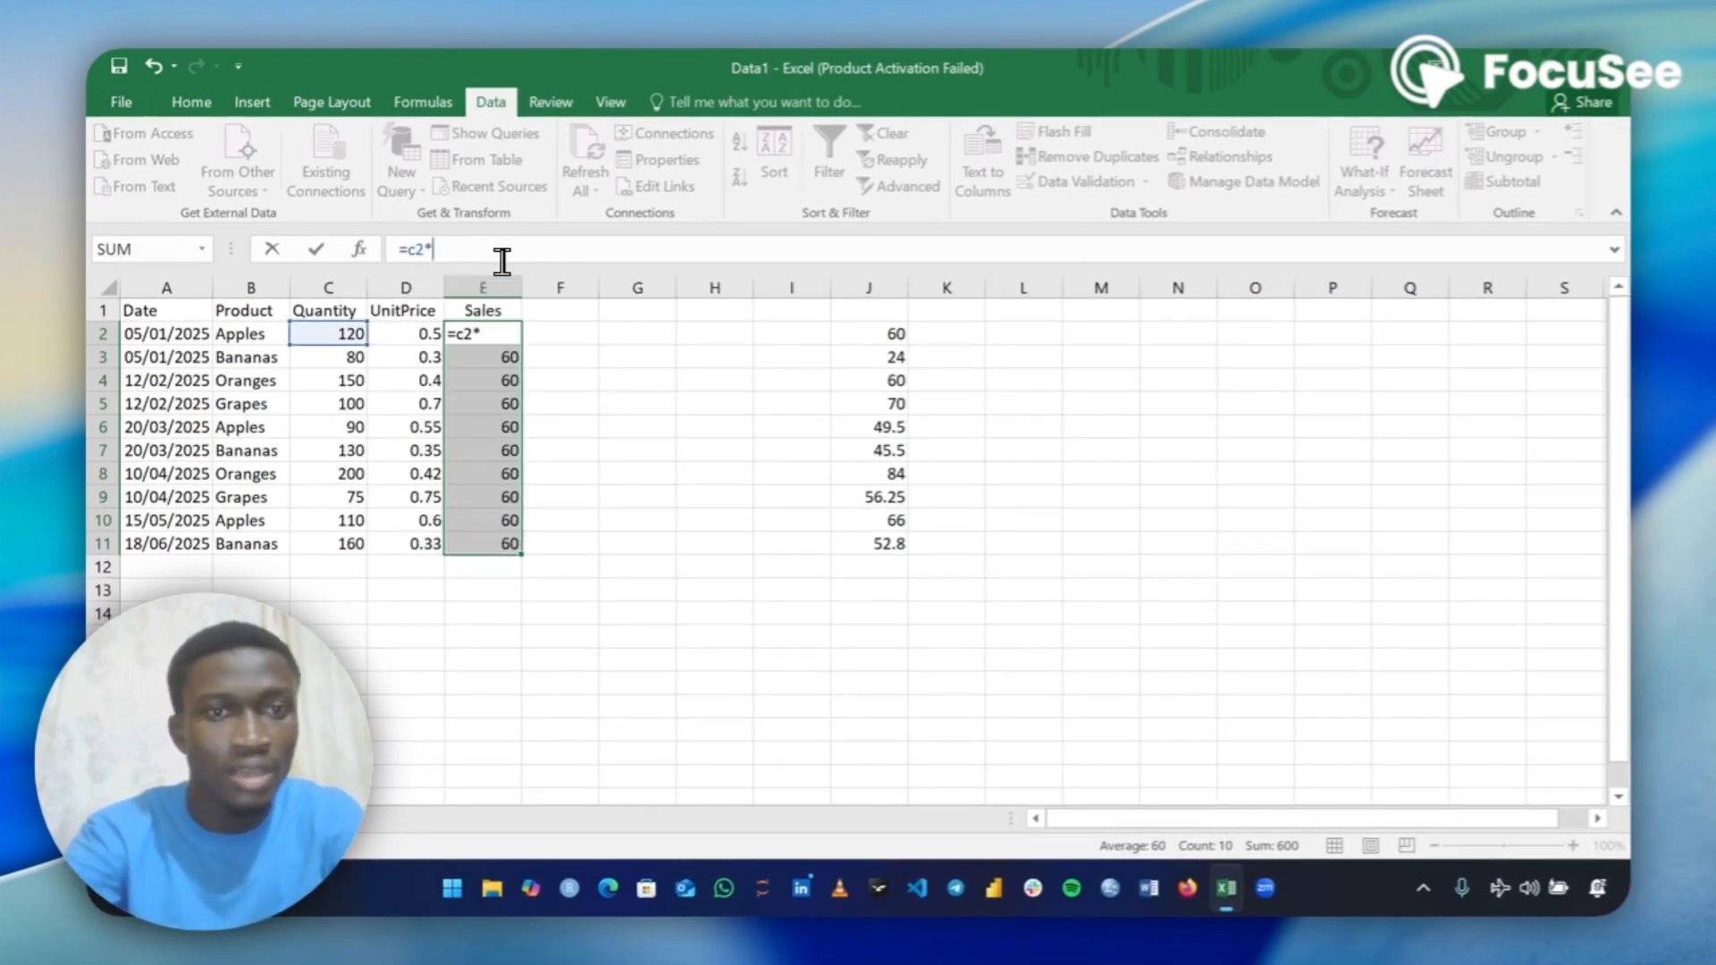
{"action": "type", "text": "*d2"}
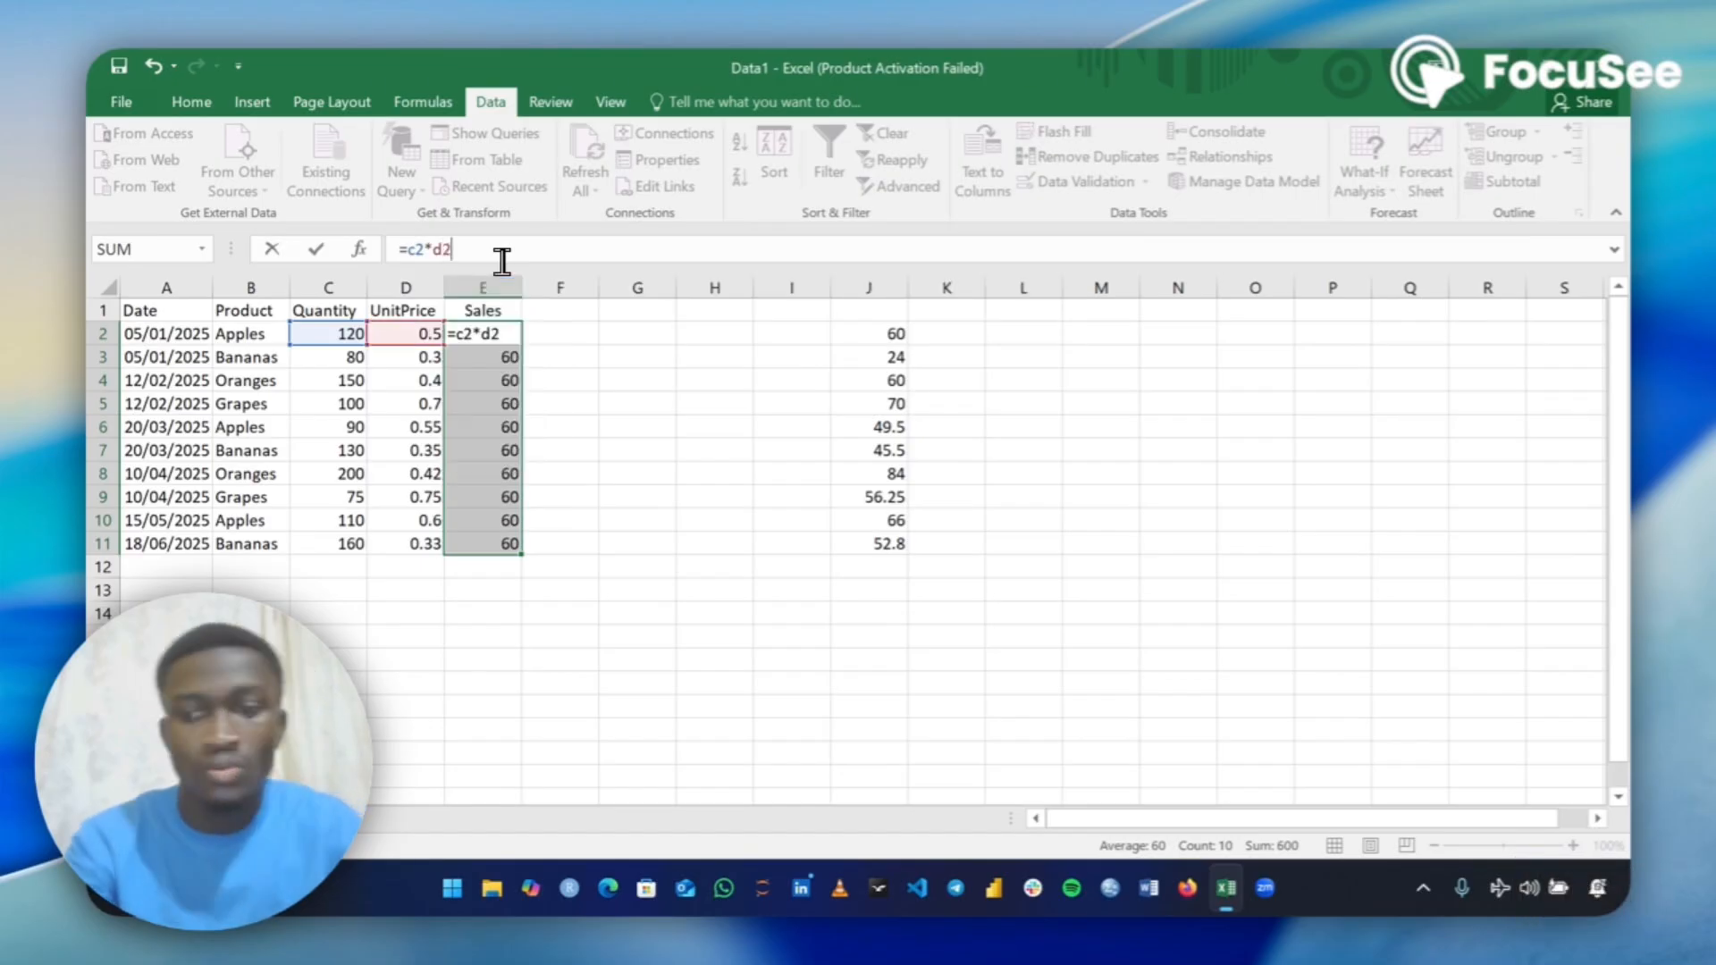
{"action": "key", "text": "Return"}
{"action": "left_click", "coordinate": [500, 335]}
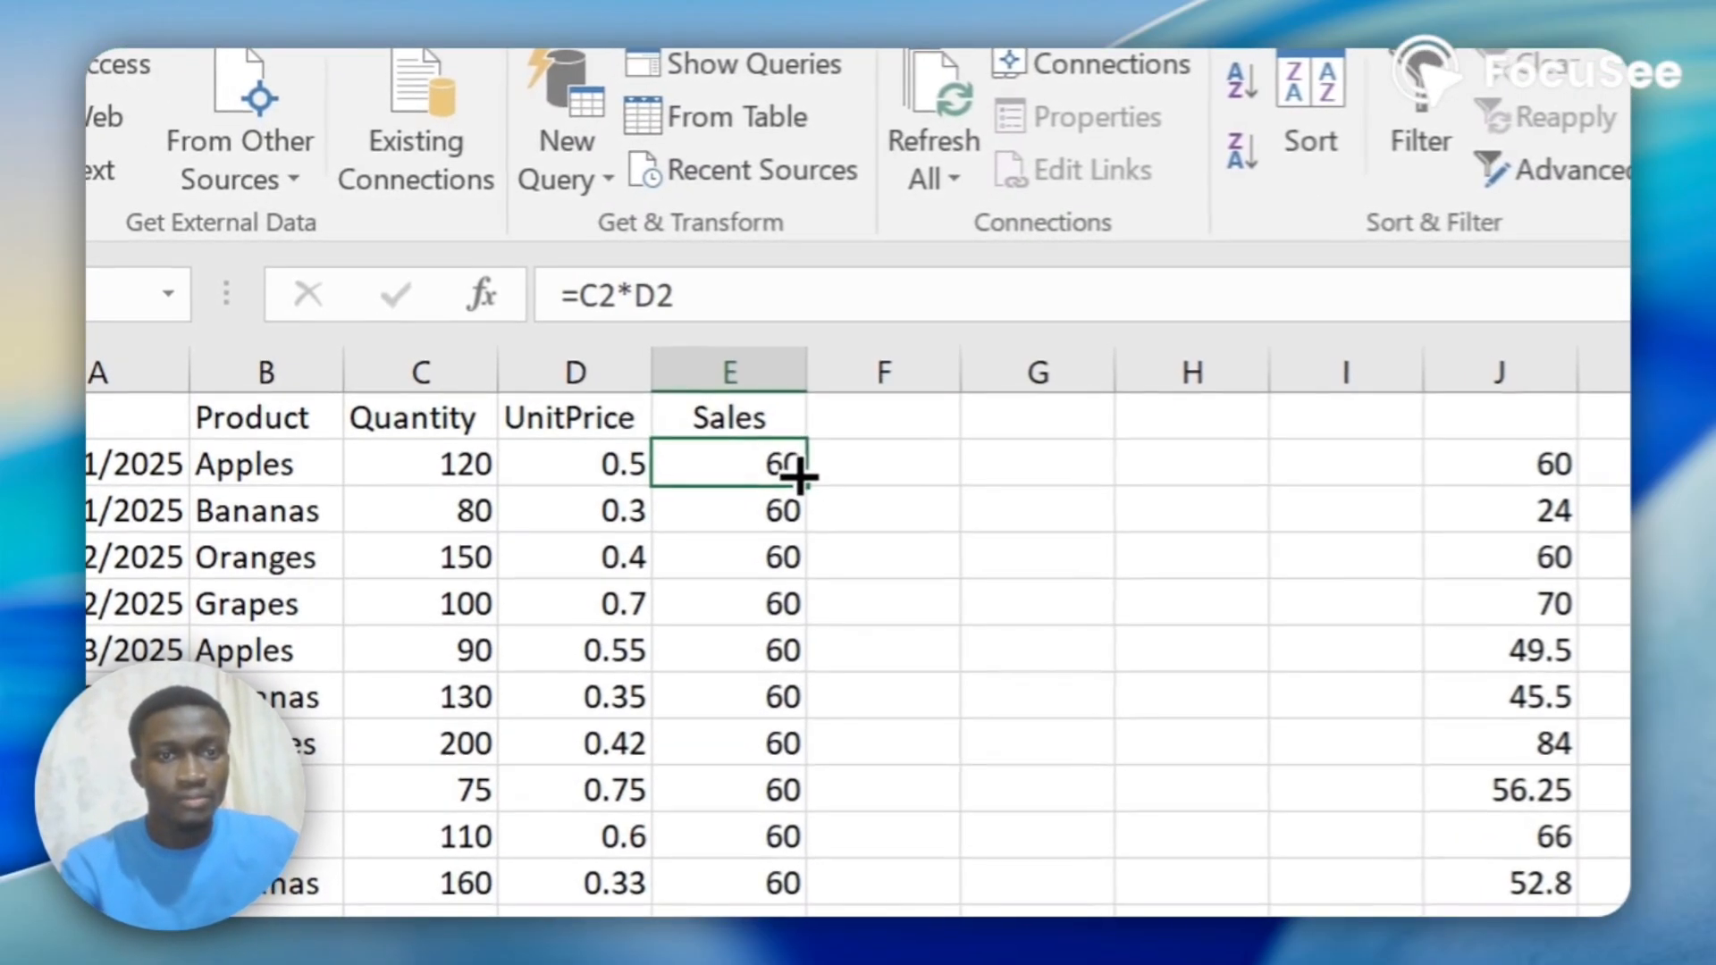
{"action": "double_click", "coordinate": [798, 478]}
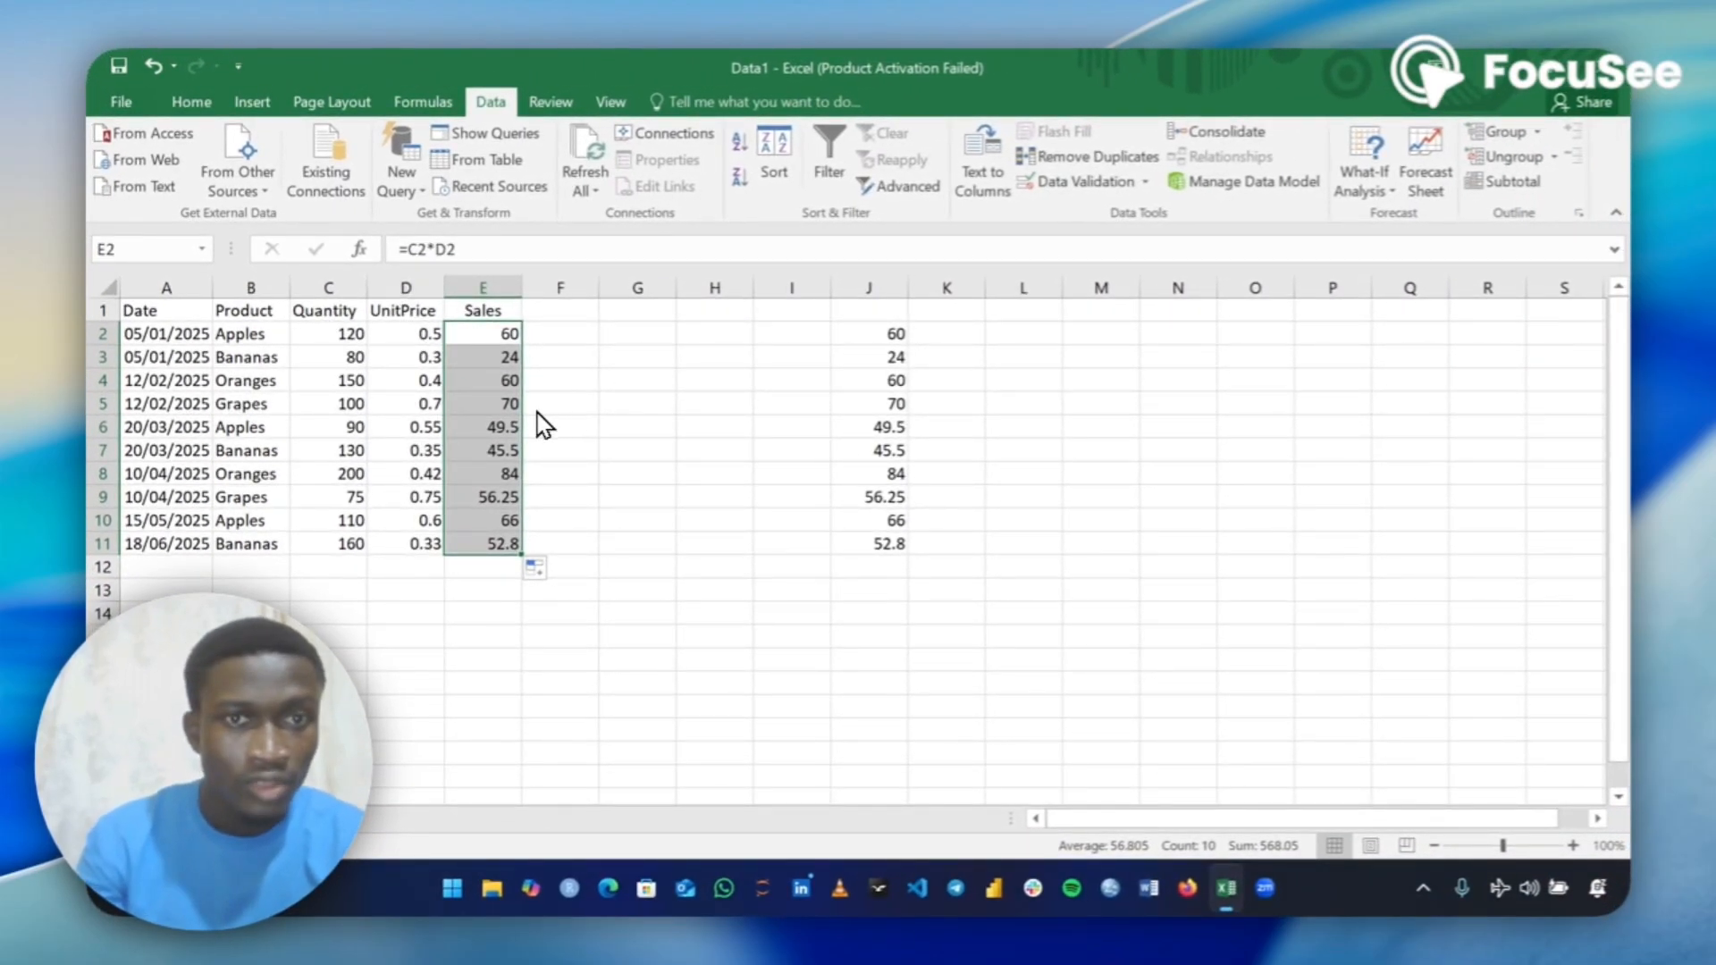
Clear the copied sales values from column J.
{"action": "left_click", "coordinate": [880, 286]}
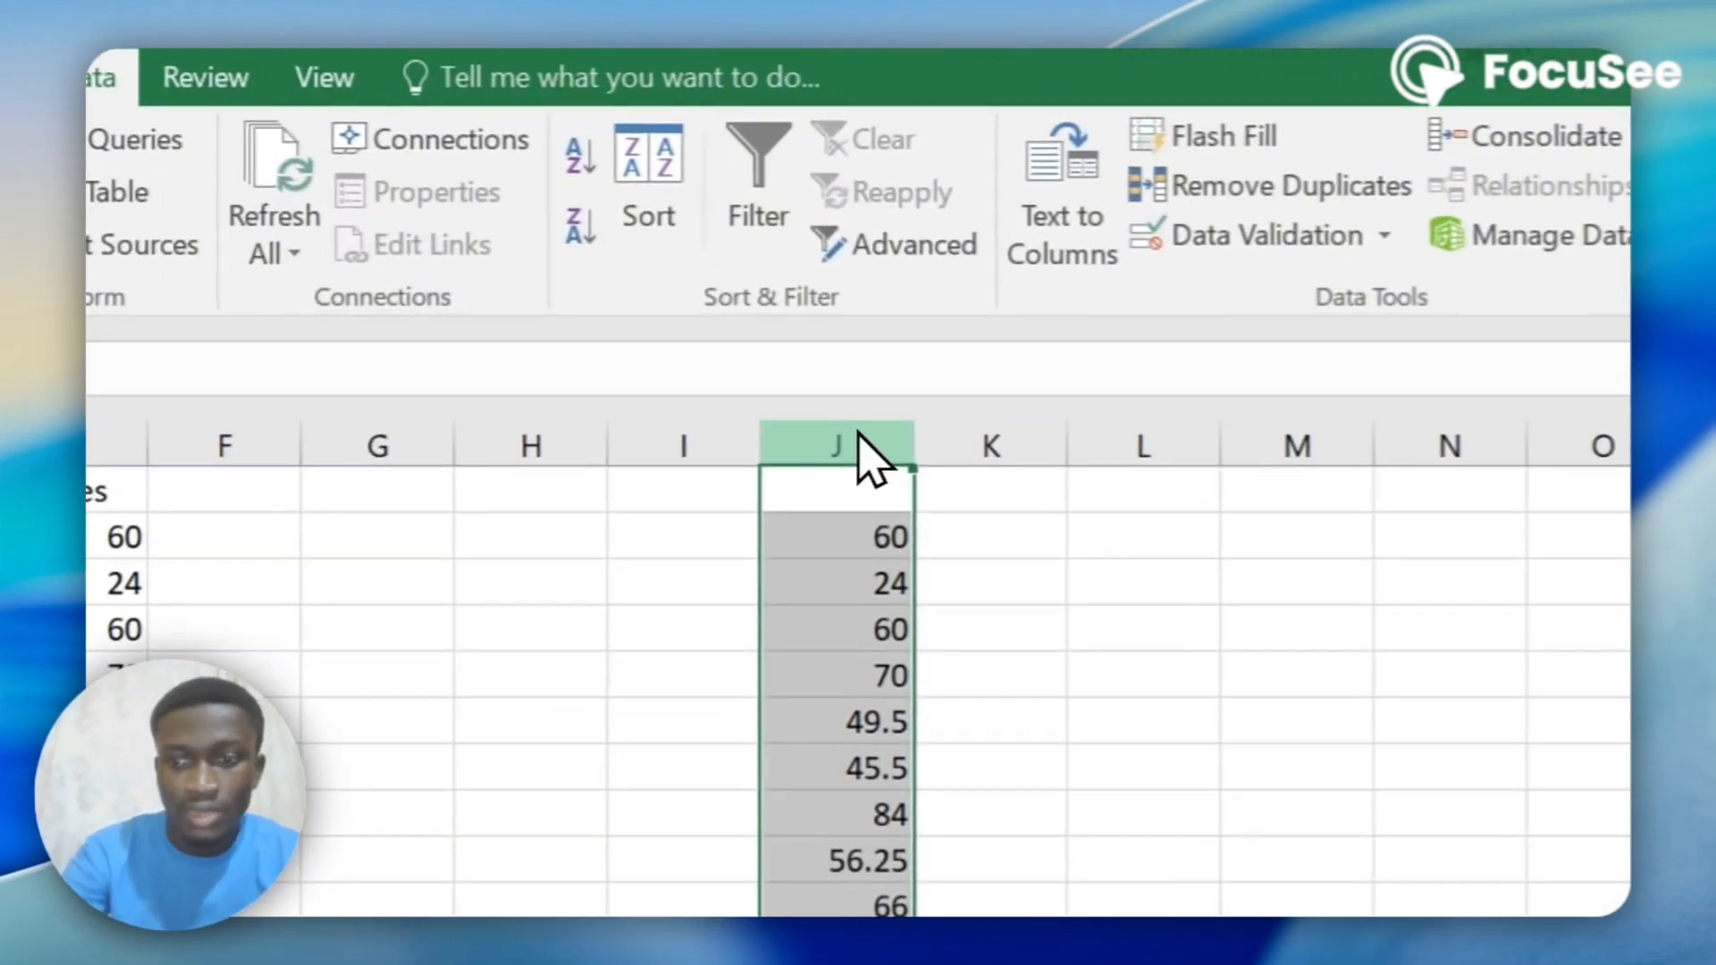
{"action": "key", "text": "Delete"}
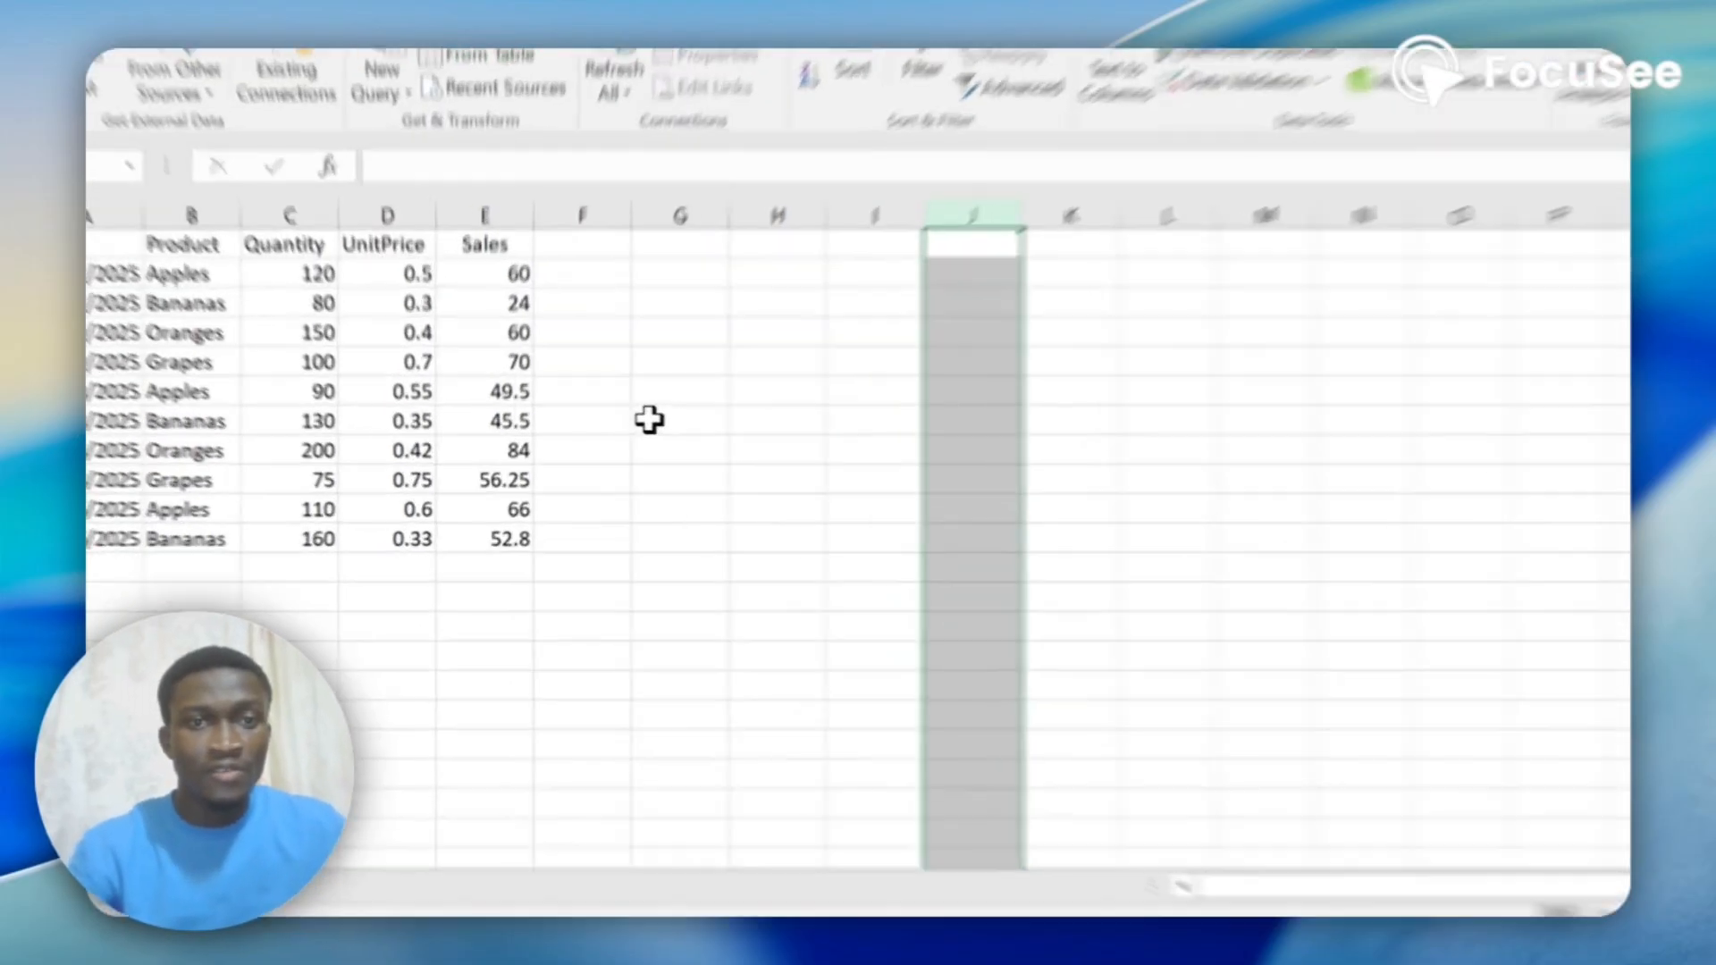
{"action": "left_click", "coordinate": [561, 405]}
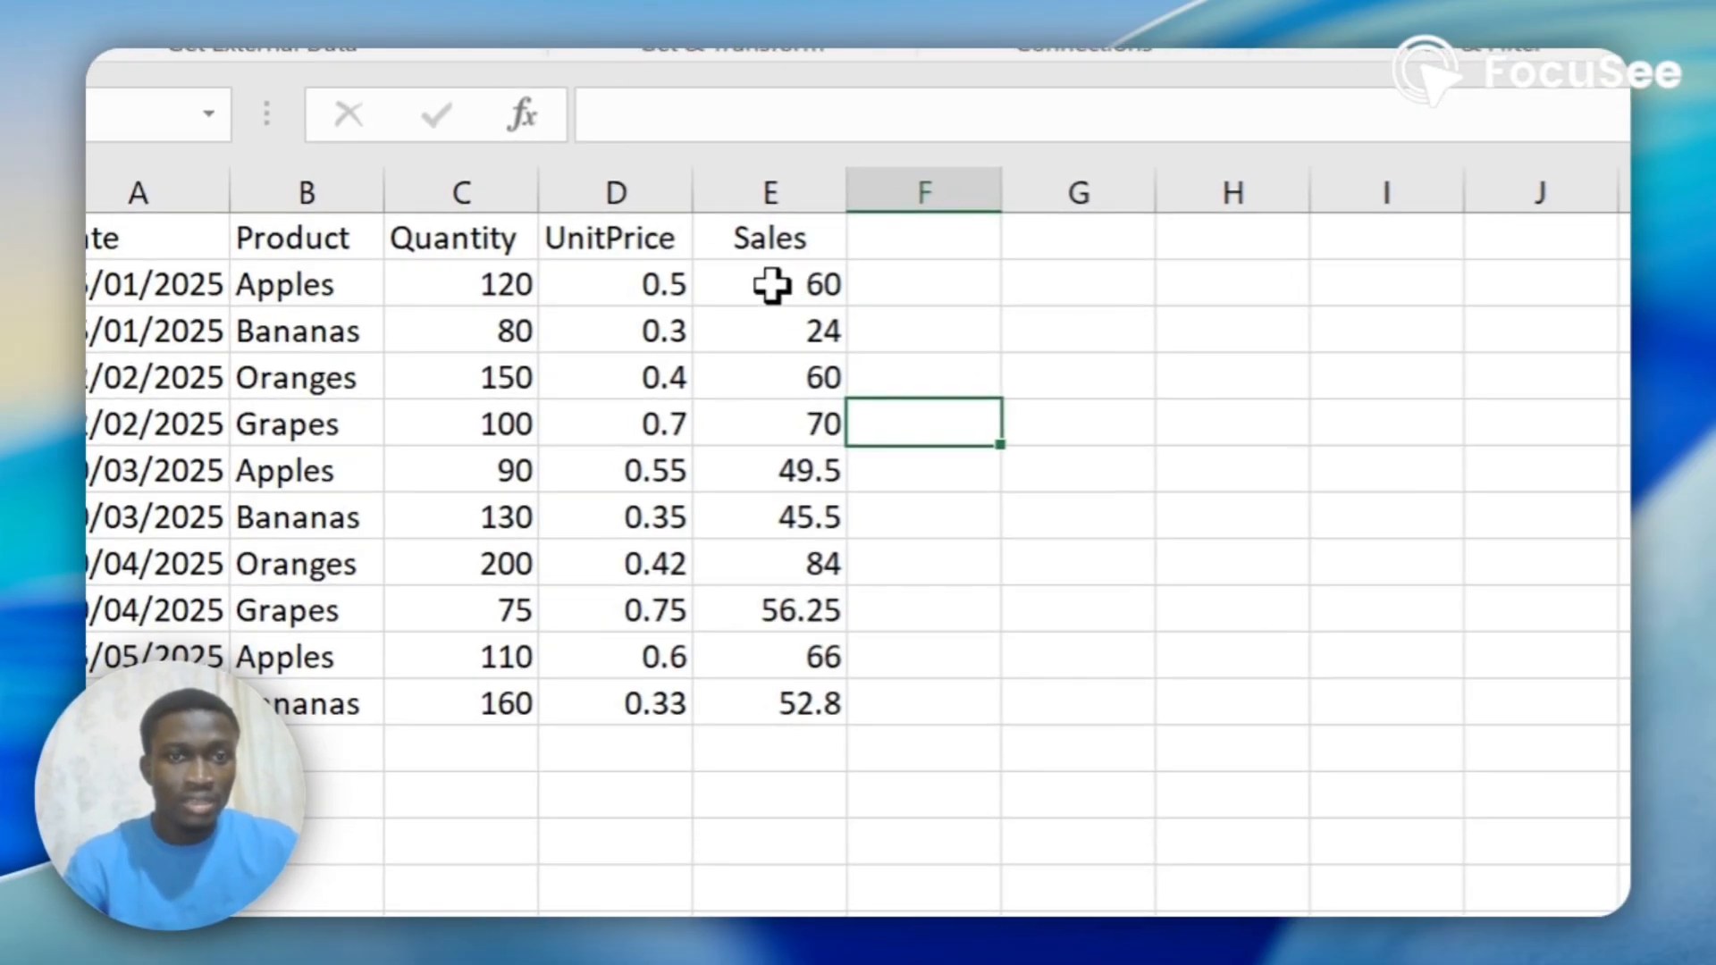
Check the sum of the sales values in E2:E11 and enter the header Totalsales in cell F1.
{"action": "left_click_drag", "start_coordinate": [482, 333], "coordinate": [481, 408]}
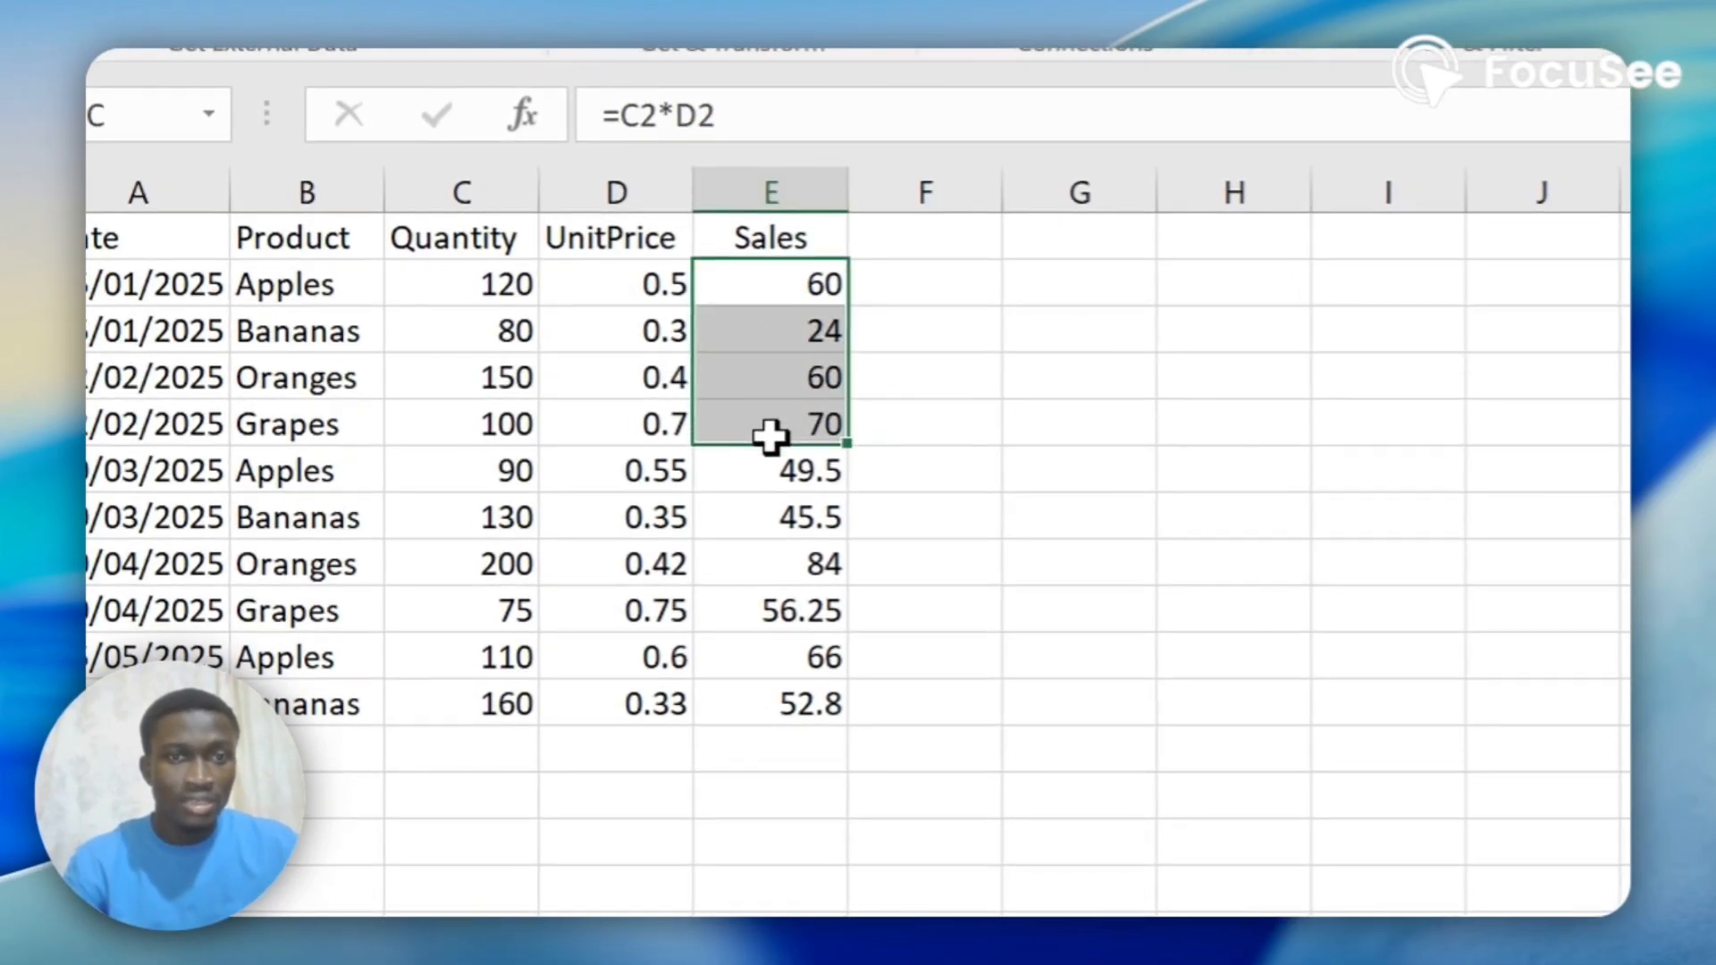
{"action": "left_click_drag", "start_coordinate": [769, 437], "coordinate": [786, 693]}
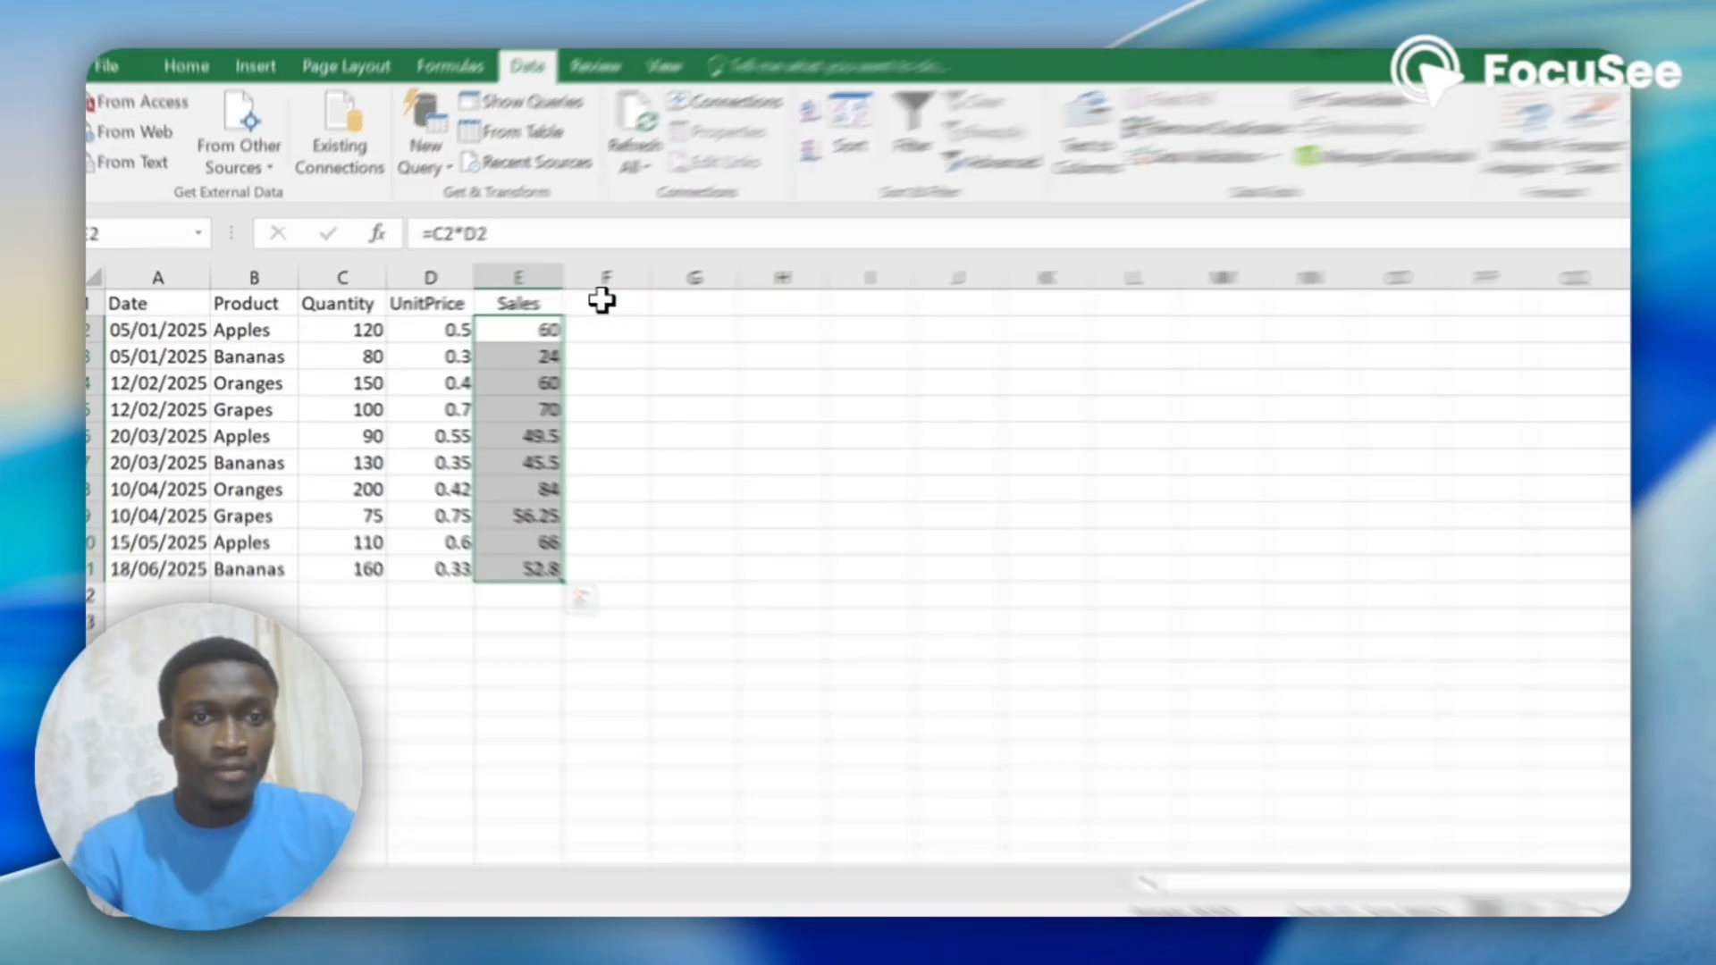
{"action": "left_click", "coordinate": [601, 301]}
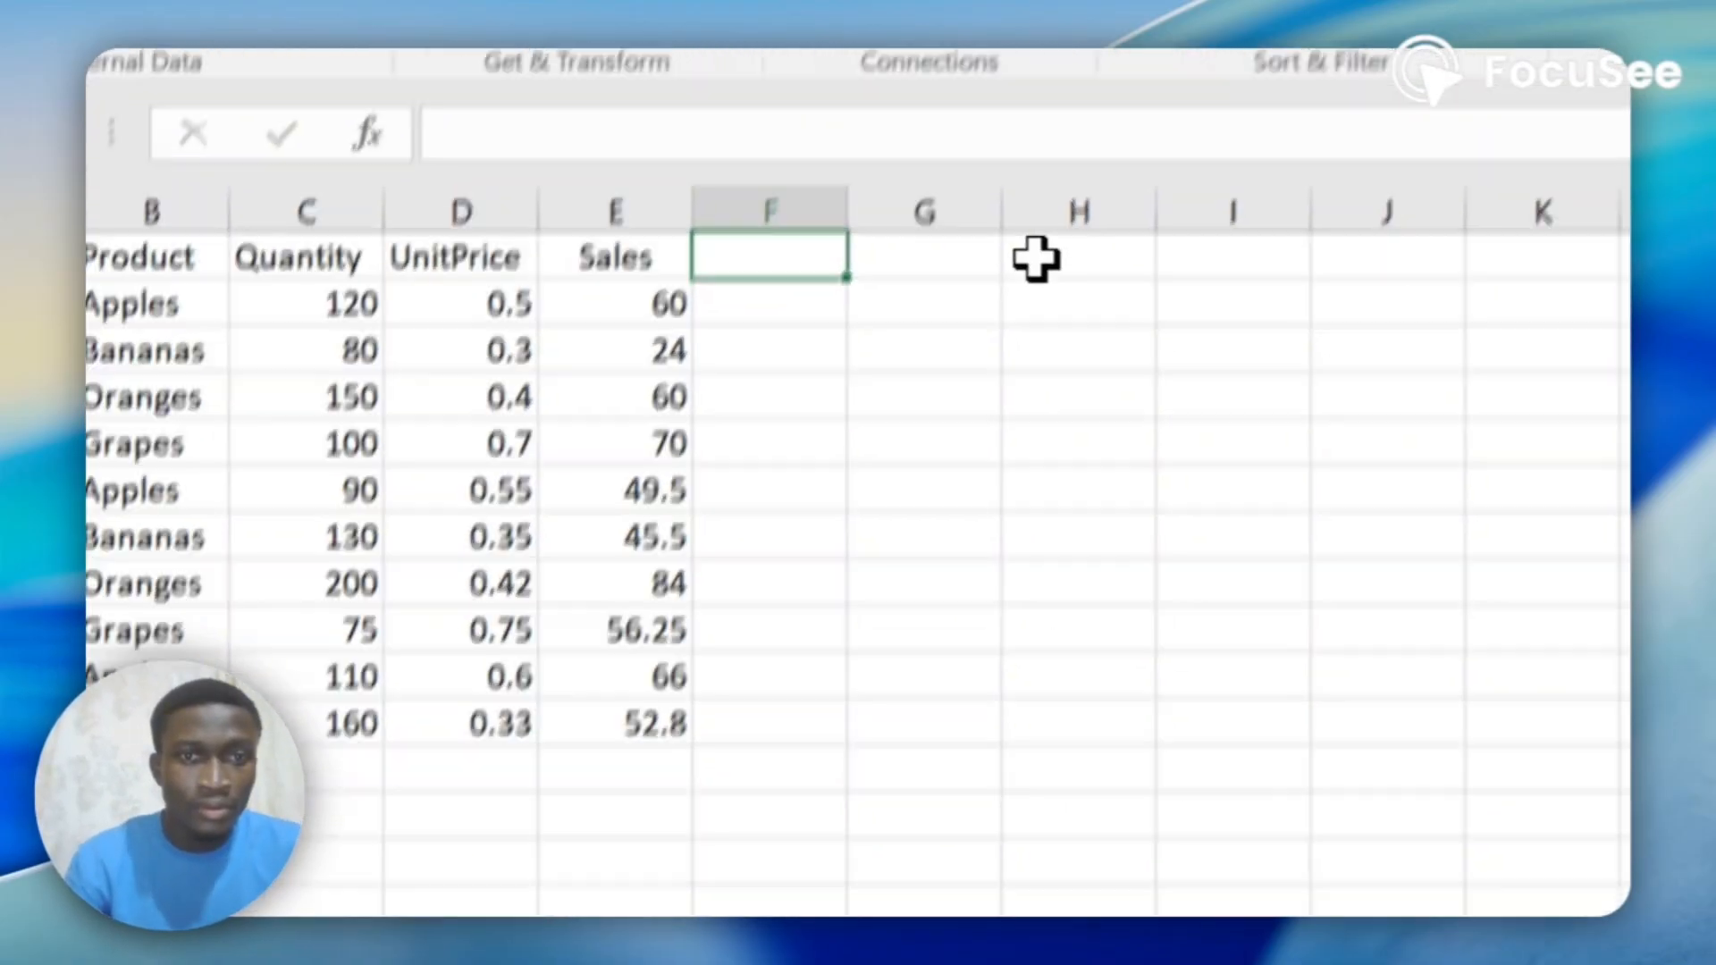
{"action": "left_click", "coordinate": [930, 259]}
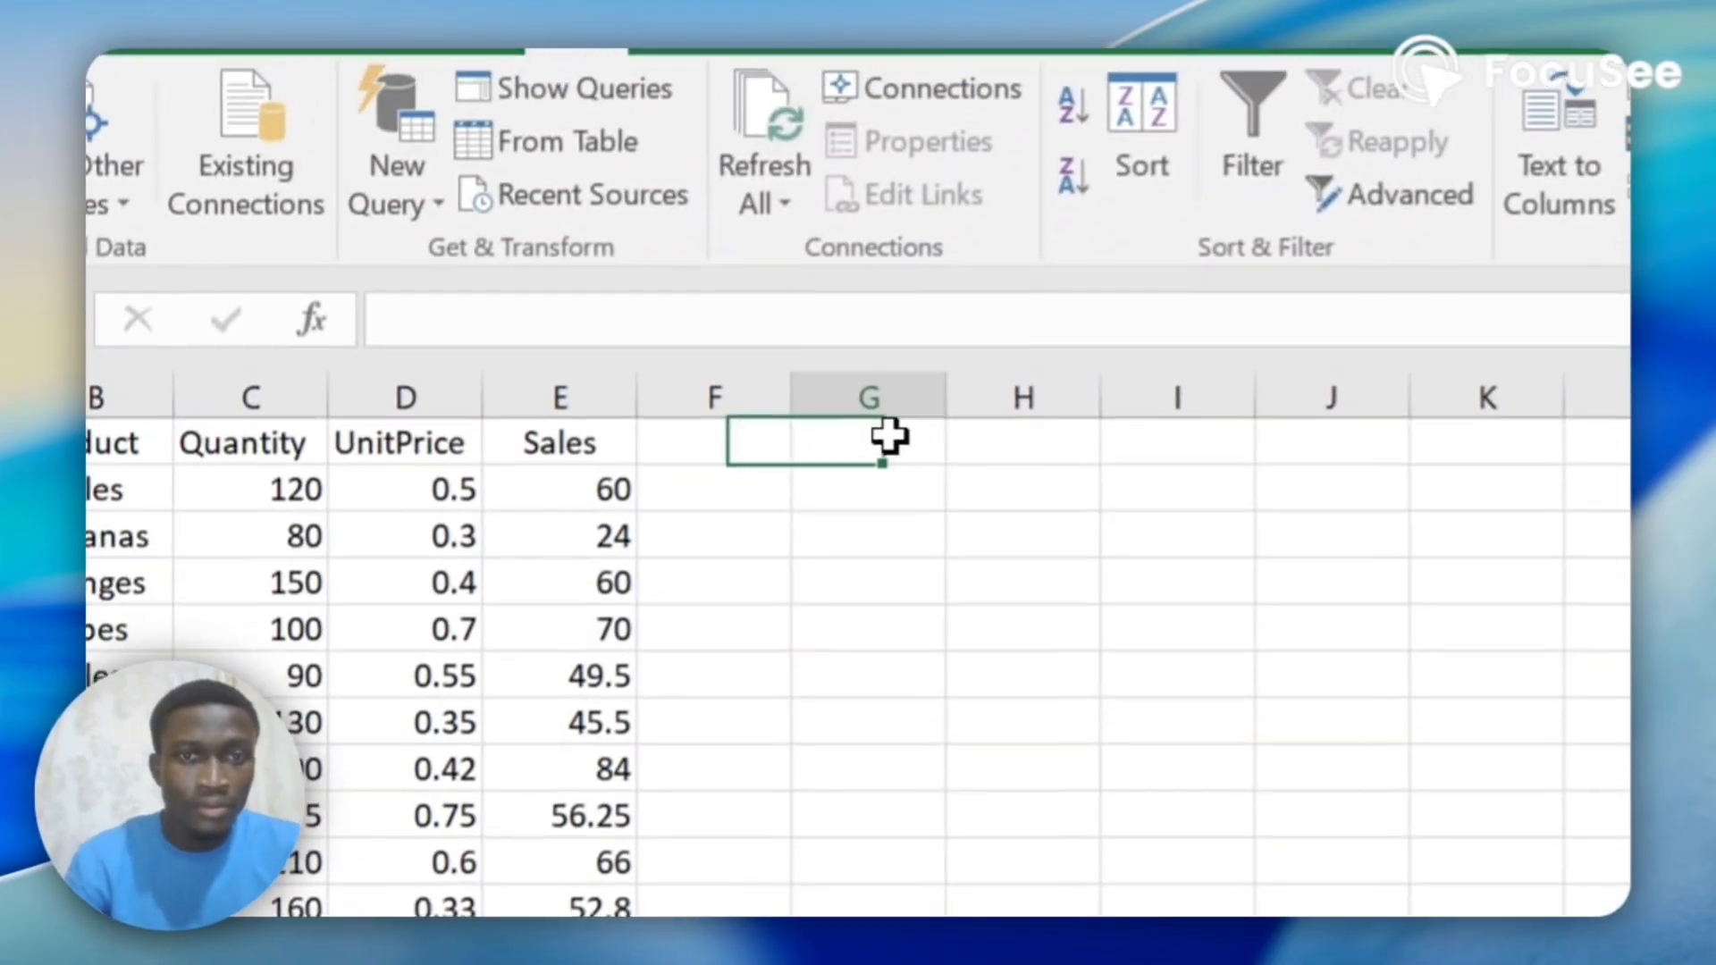
{"action": "left_click", "coordinate": [777, 259]}
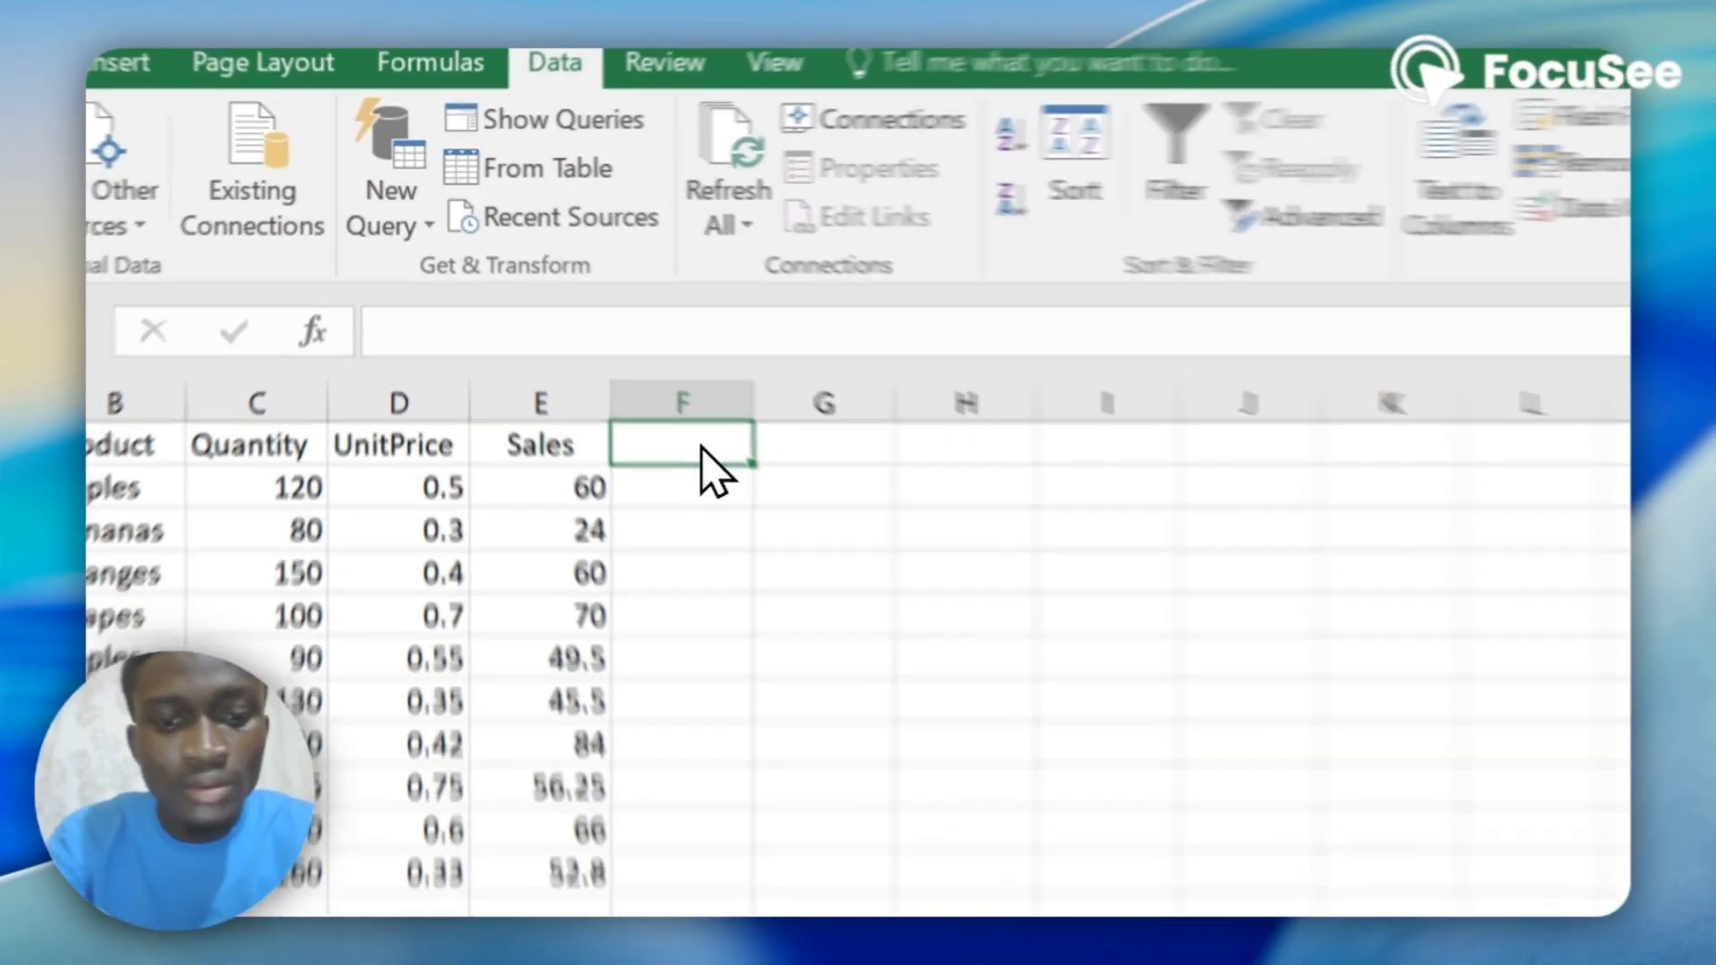
{"action": "type", "text": "Totalsales"}
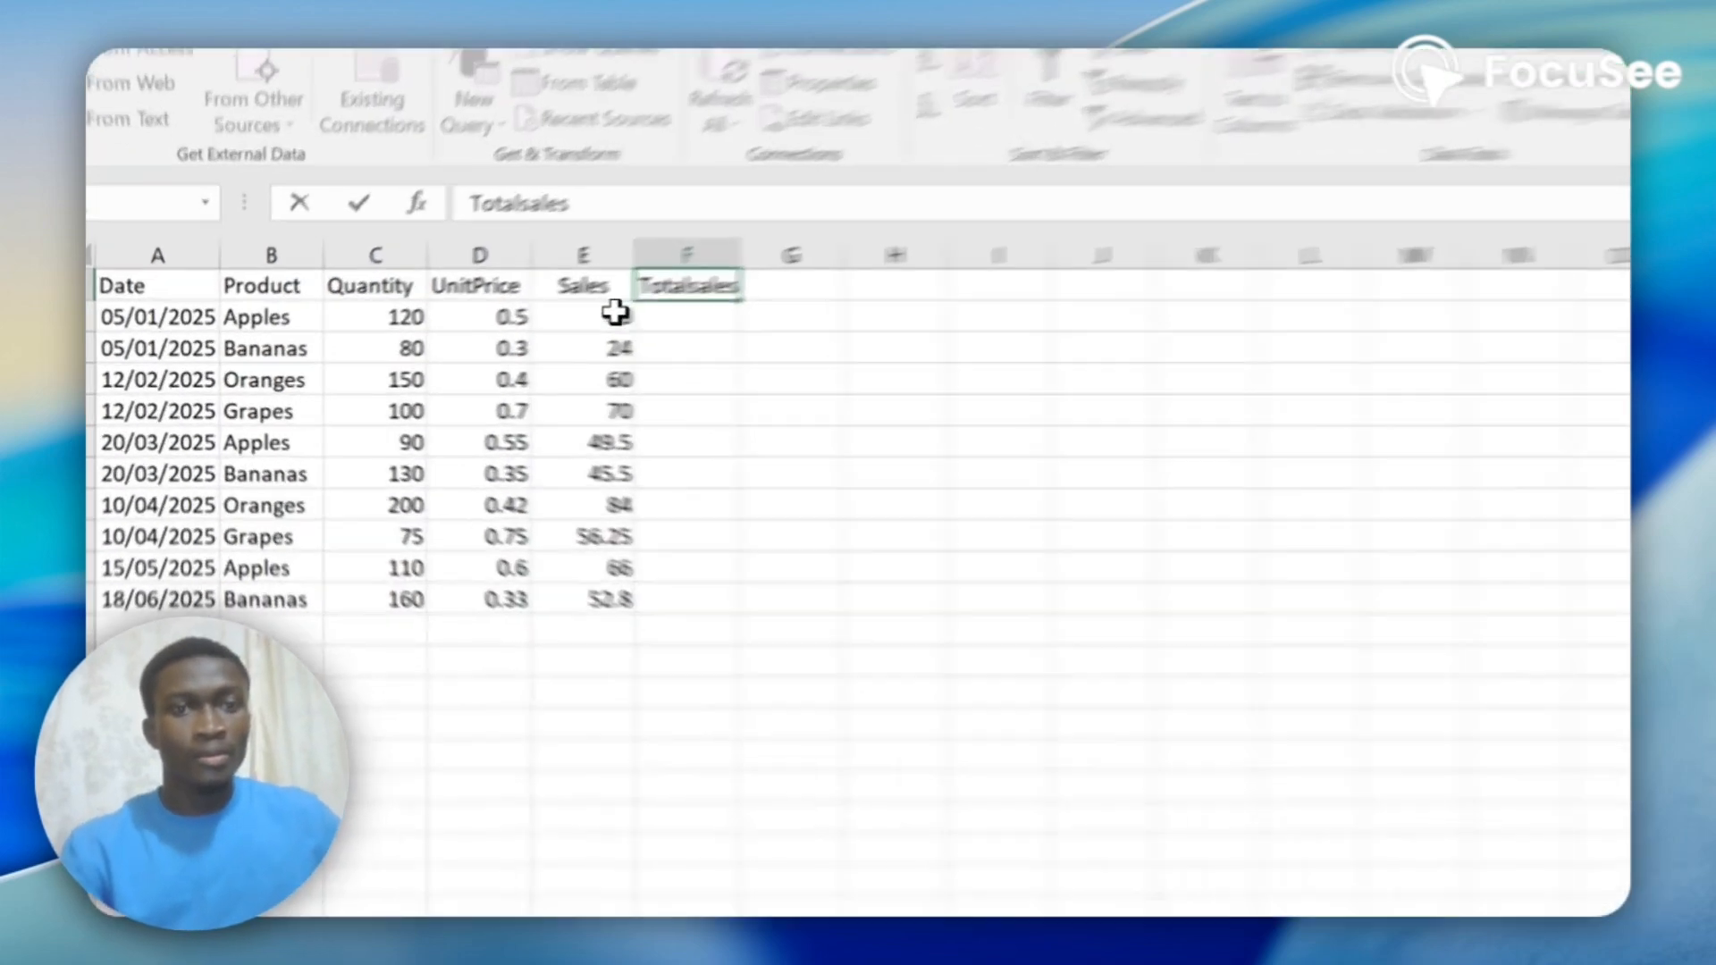
Read the sum of E2:E11 and enter it in cell F2 as the hard-coded value 568.05.
{"action": "left_click_drag", "start_coordinate": [483, 333], "coordinate": [487, 358]}
{"action": "left_click_drag", "start_coordinate": [757, 333], "coordinate": [757, 671]}
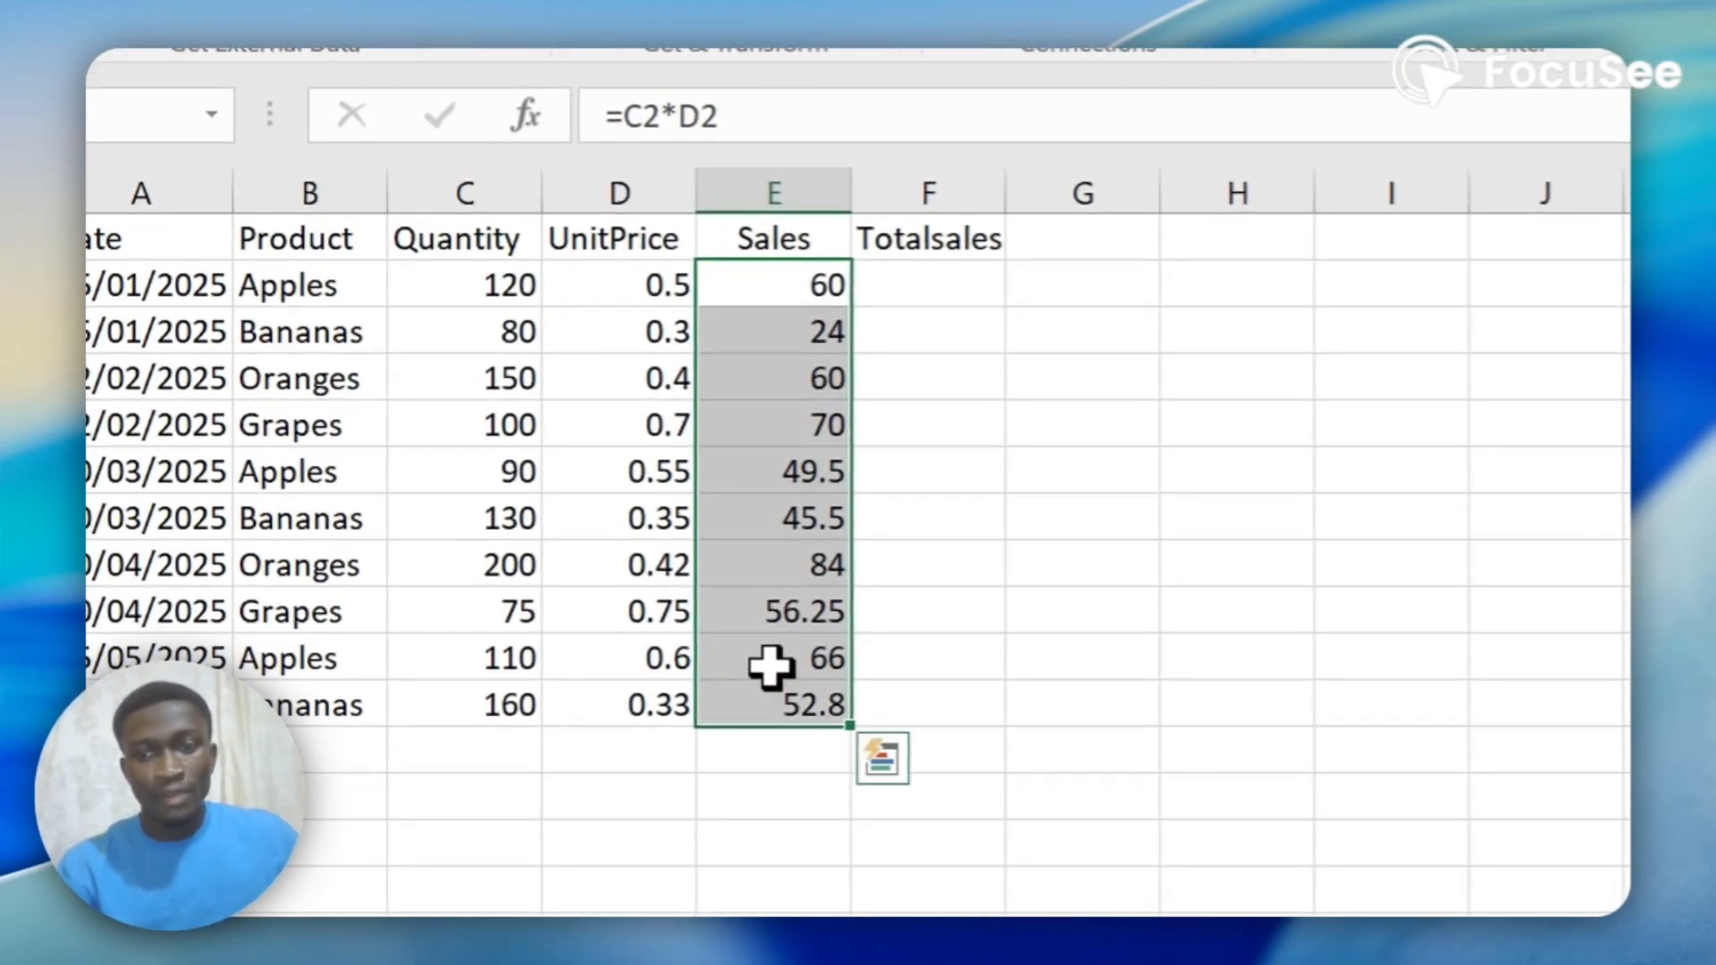
{"action": "left_click", "coordinate": [911, 277]}
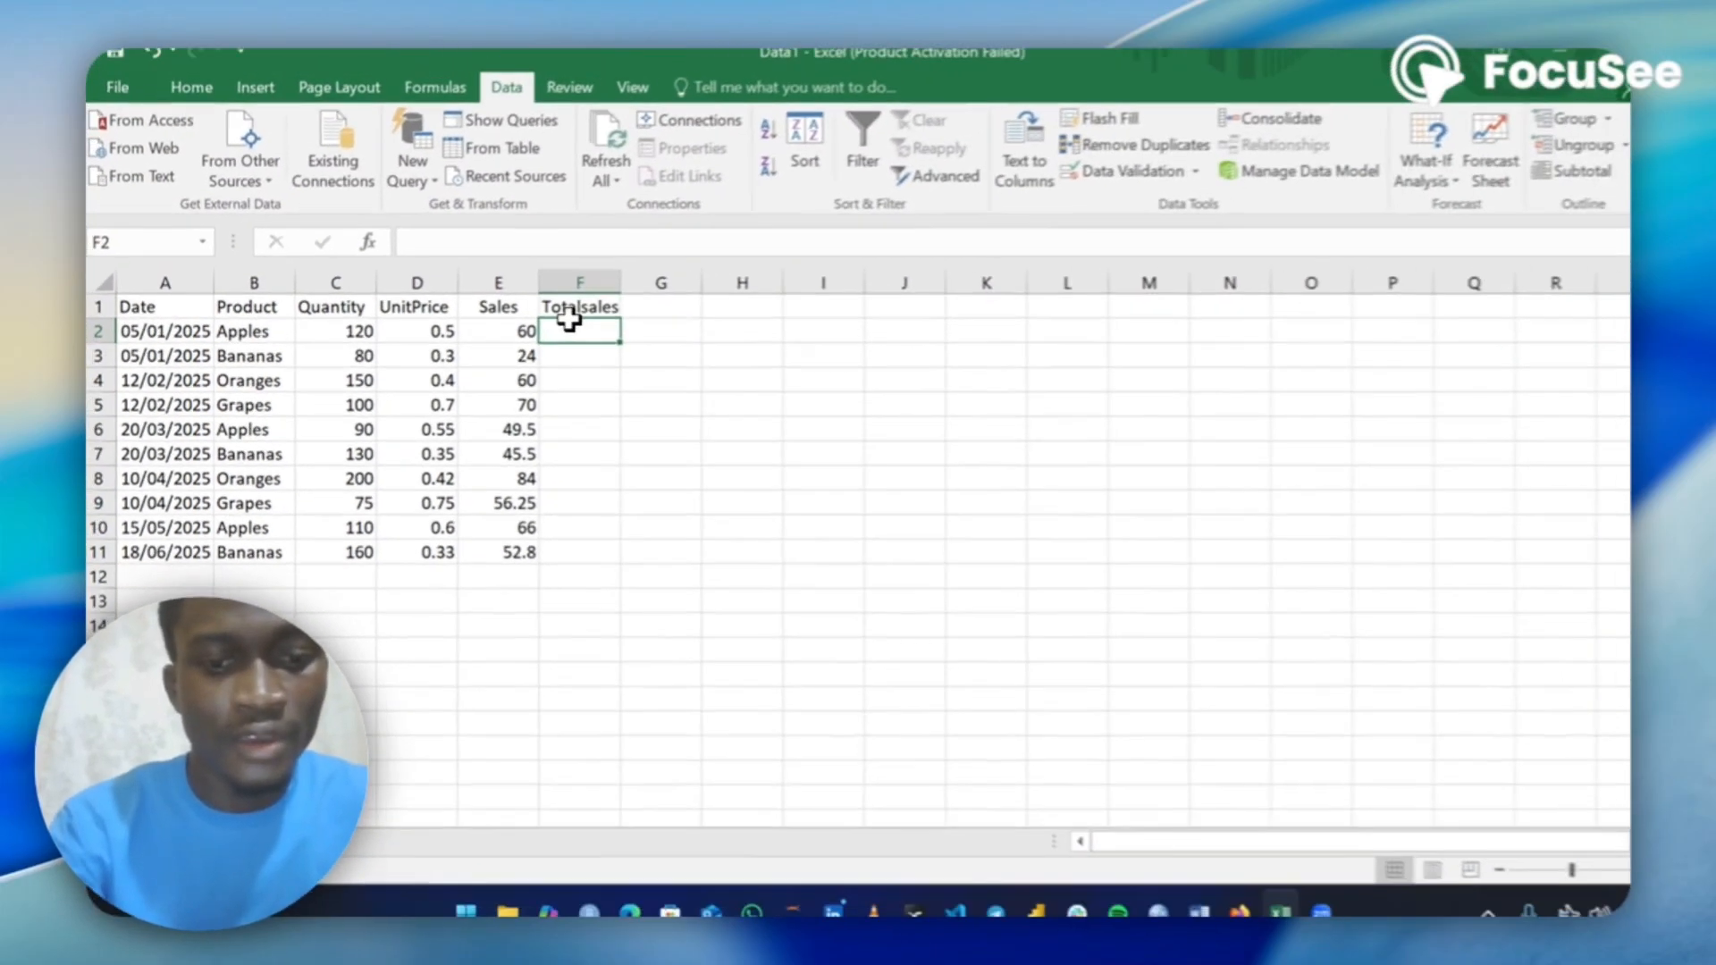
{"action": "type", "text": "568"}
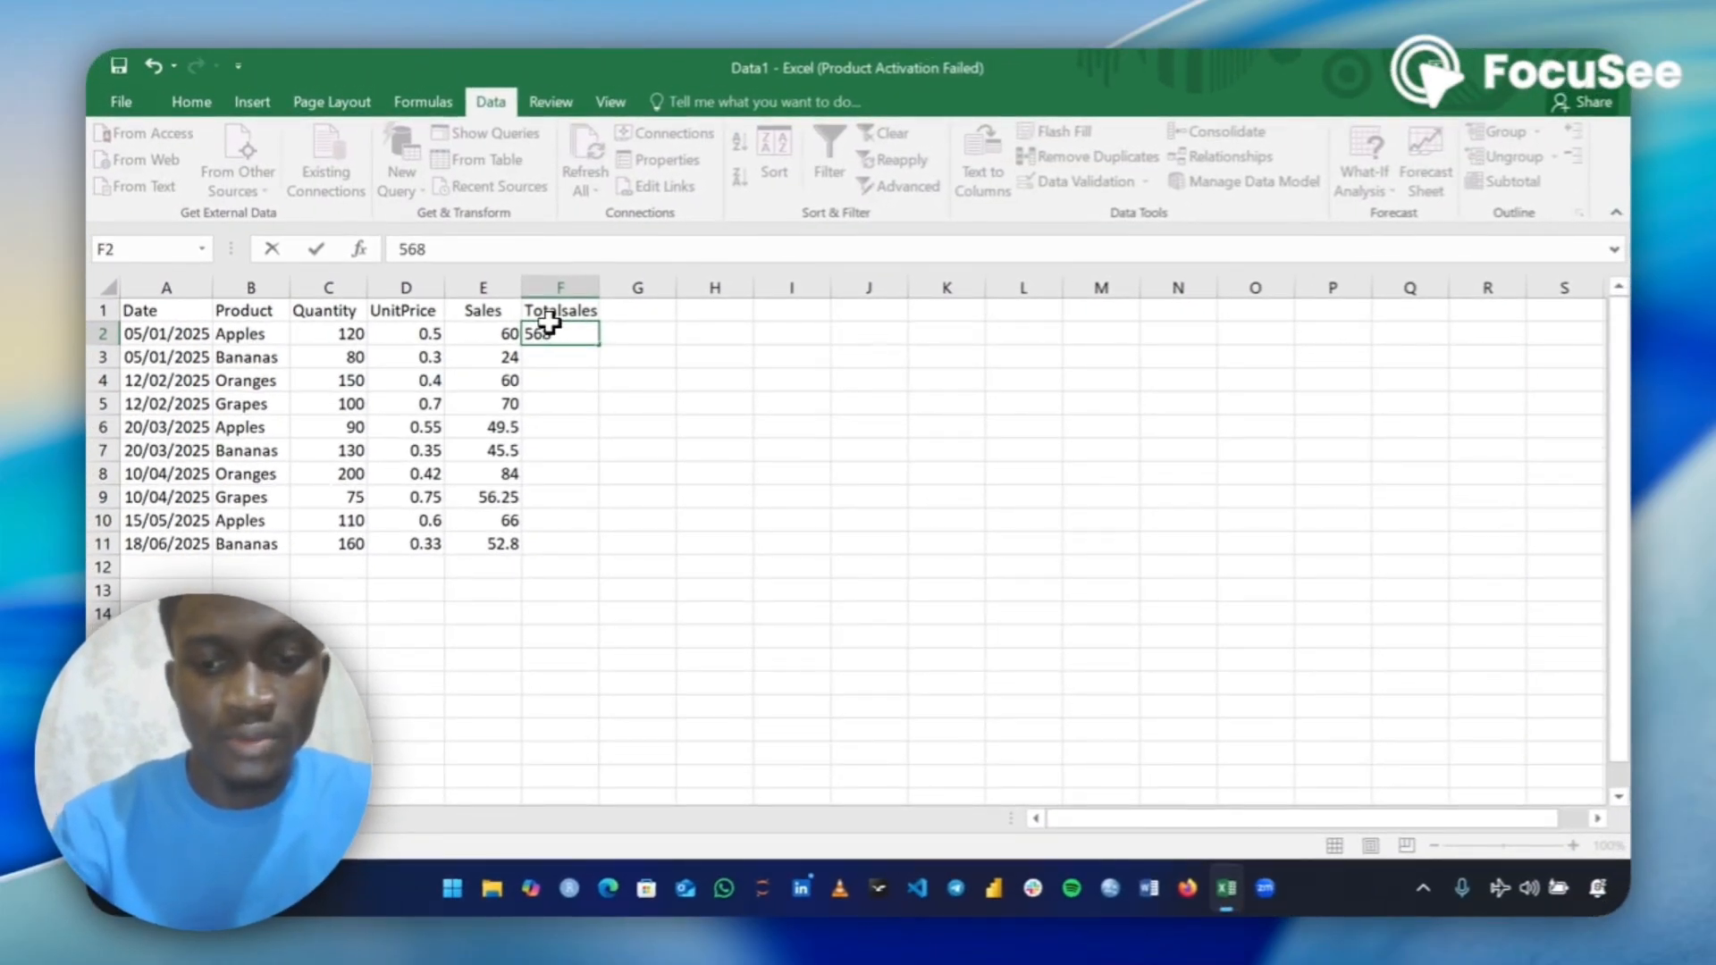
{"action": "type", "text": ".05"}
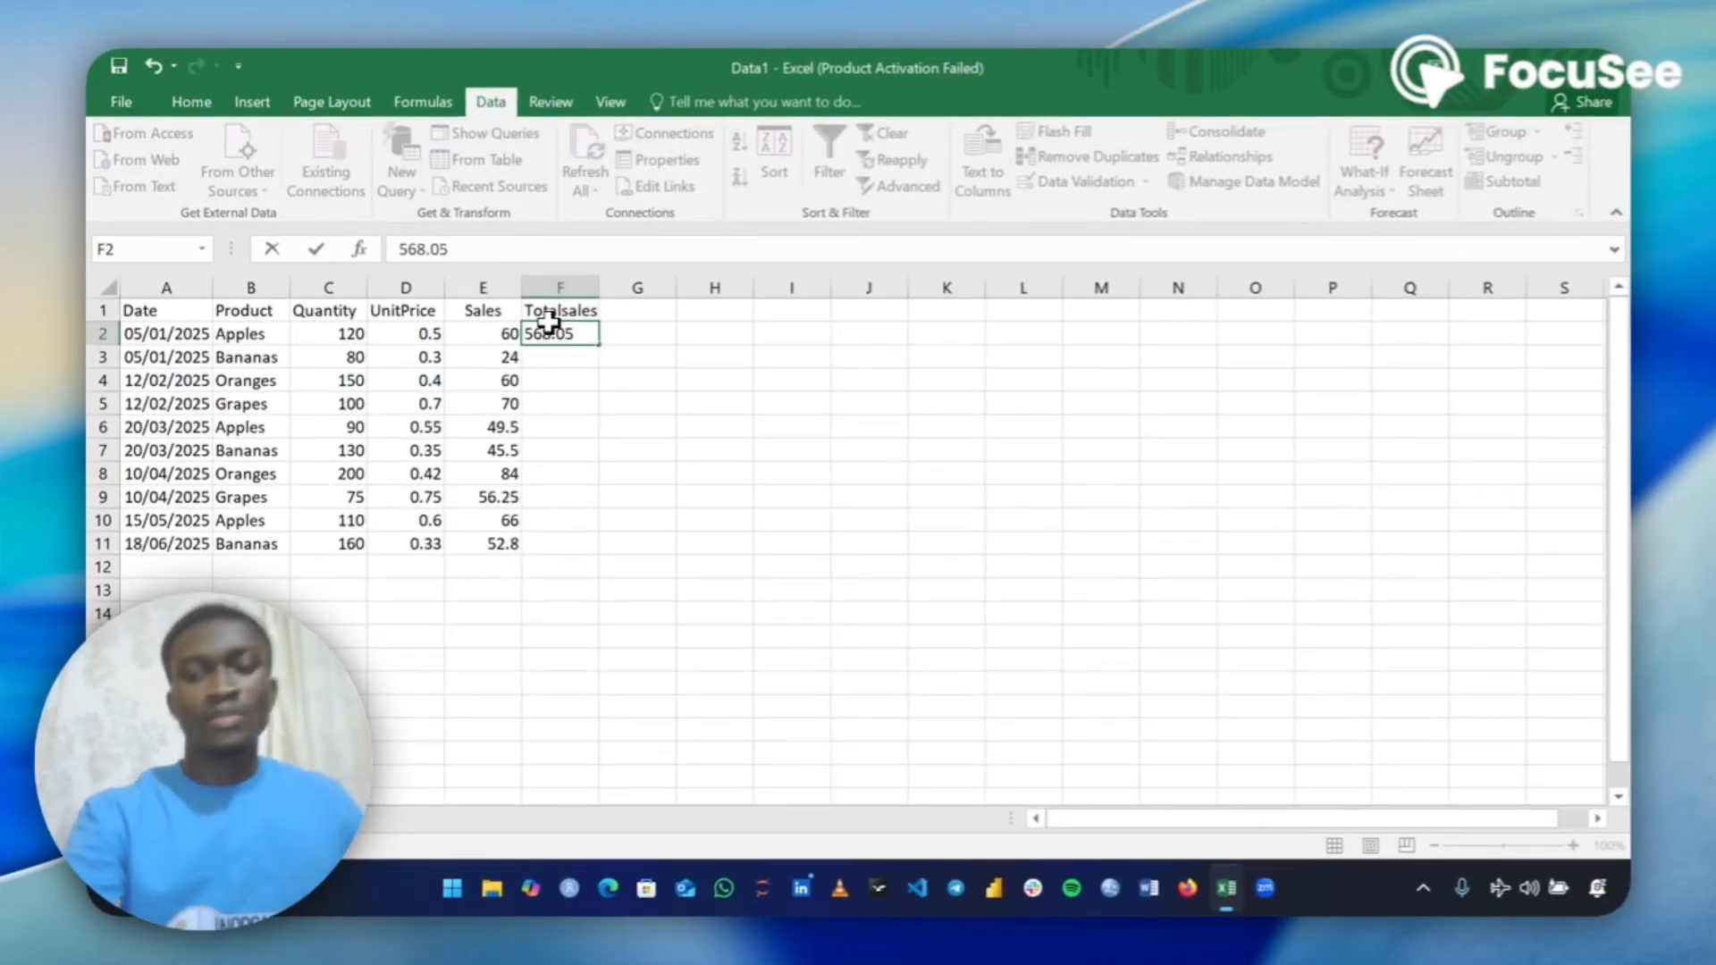
{"action": "key", "text": "Return"}
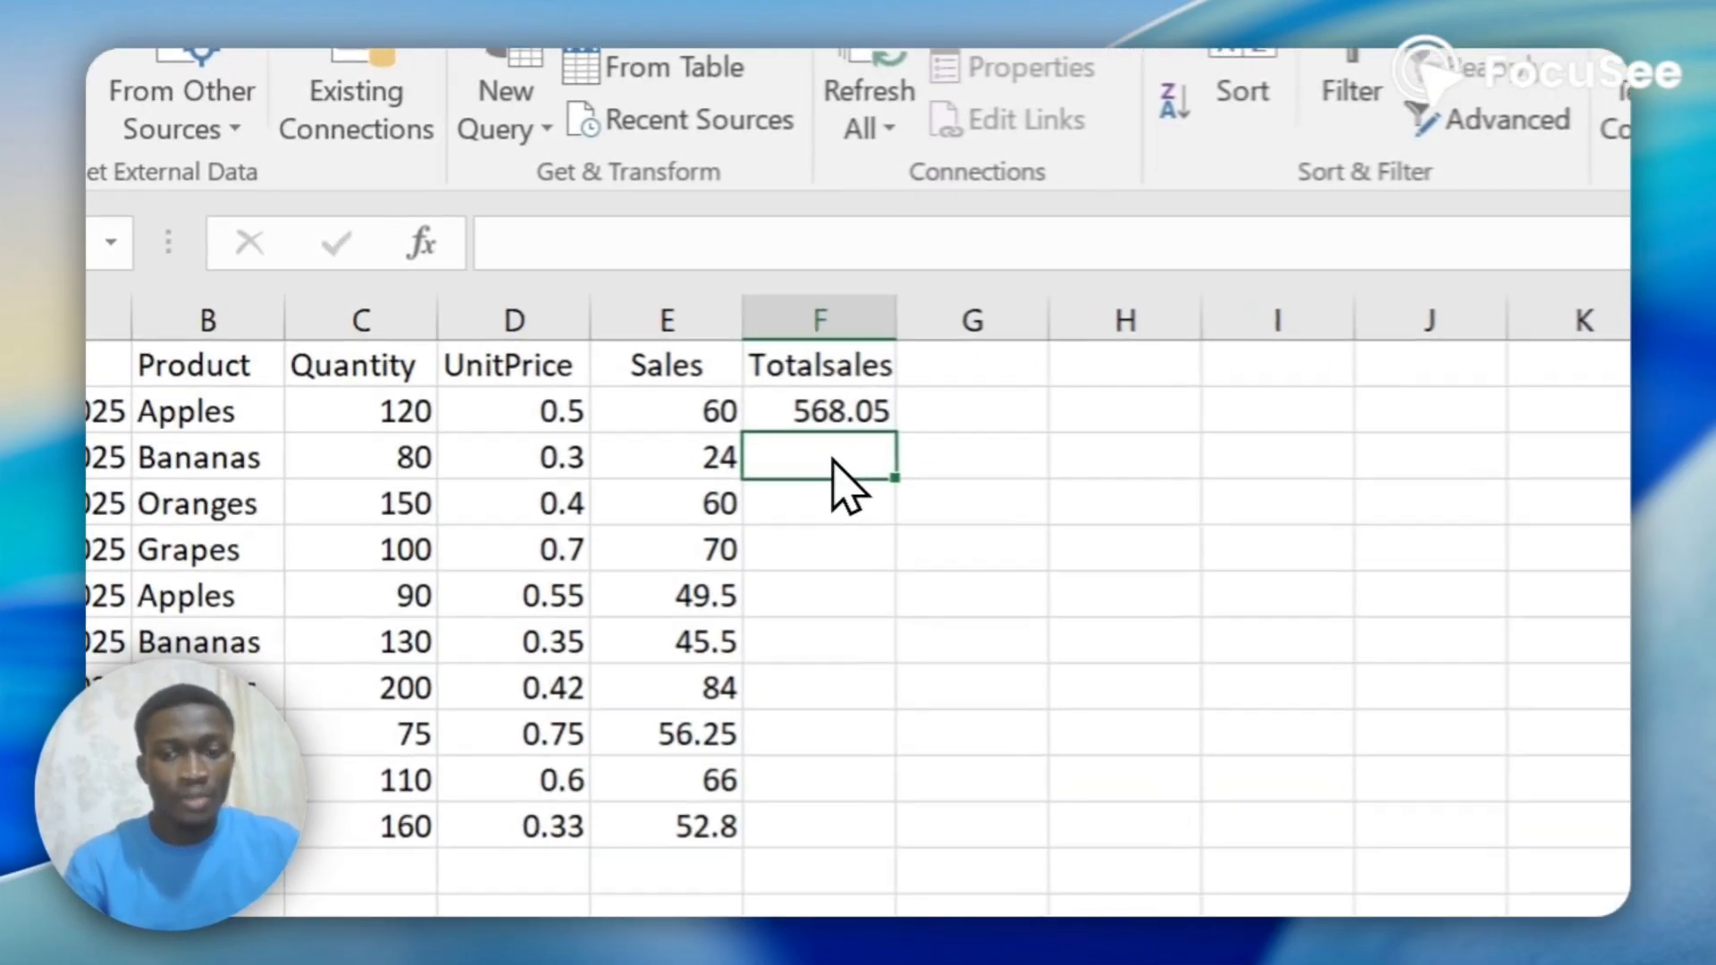
Enter the formula =SUM(E2:E11) in cell F3 to total the Sales column.
{"action": "type", "text": "="}
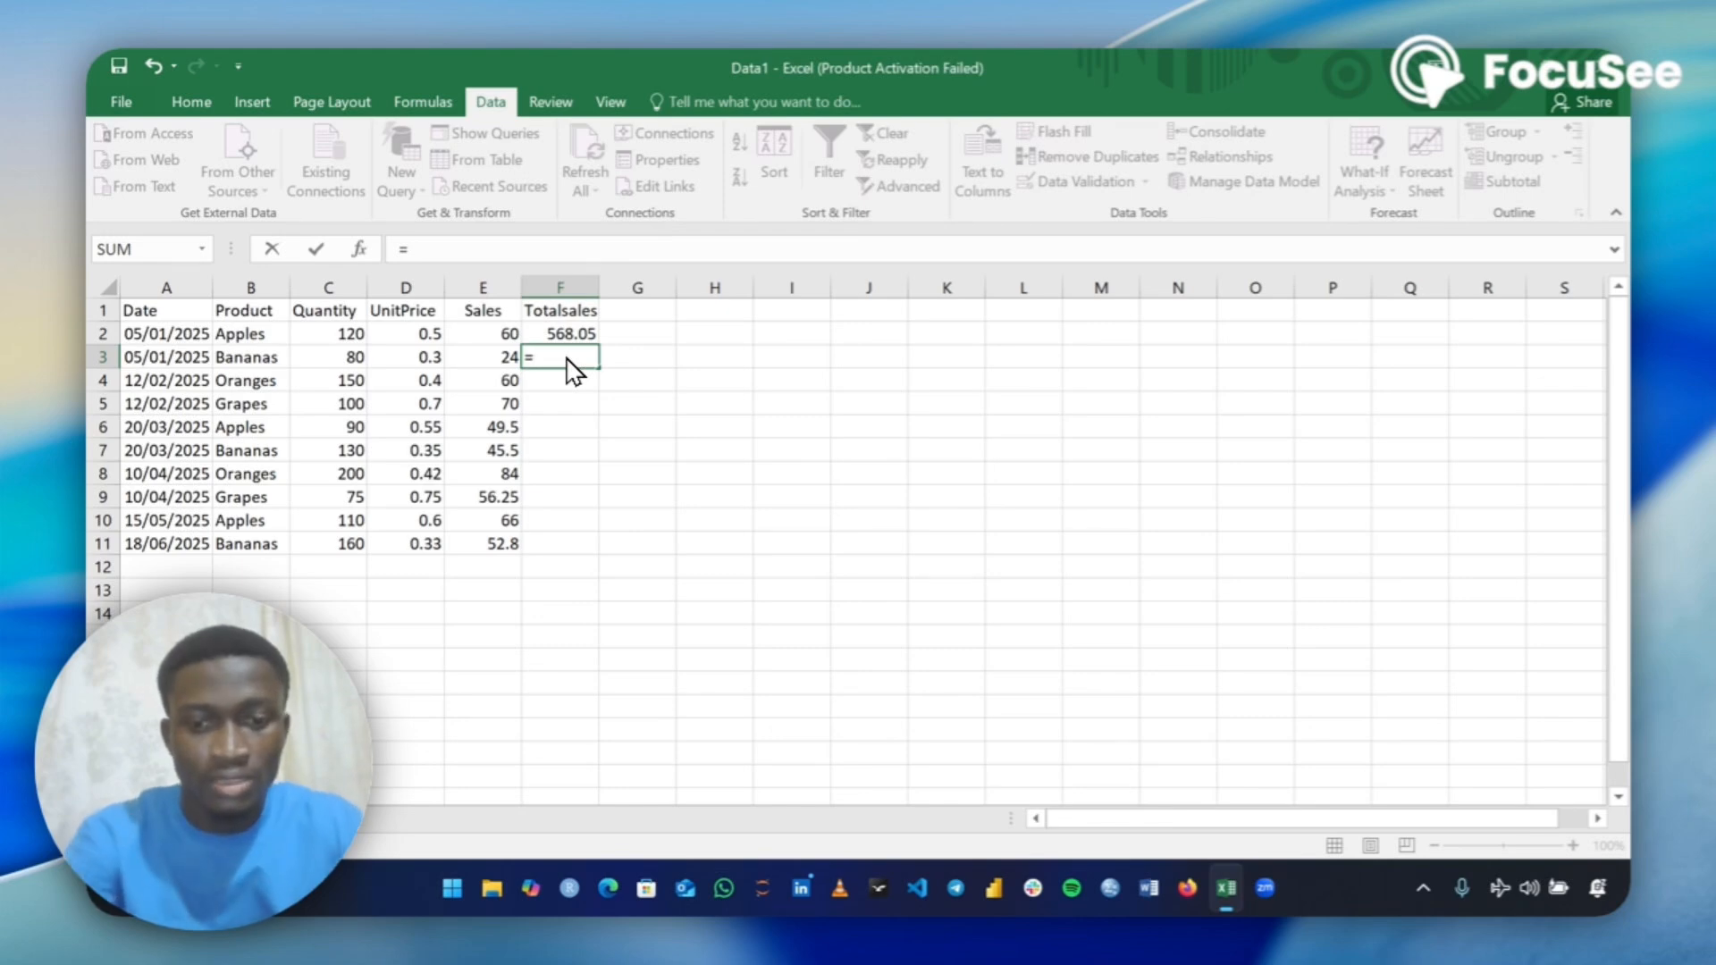
{"action": "type", "text": "sum"}
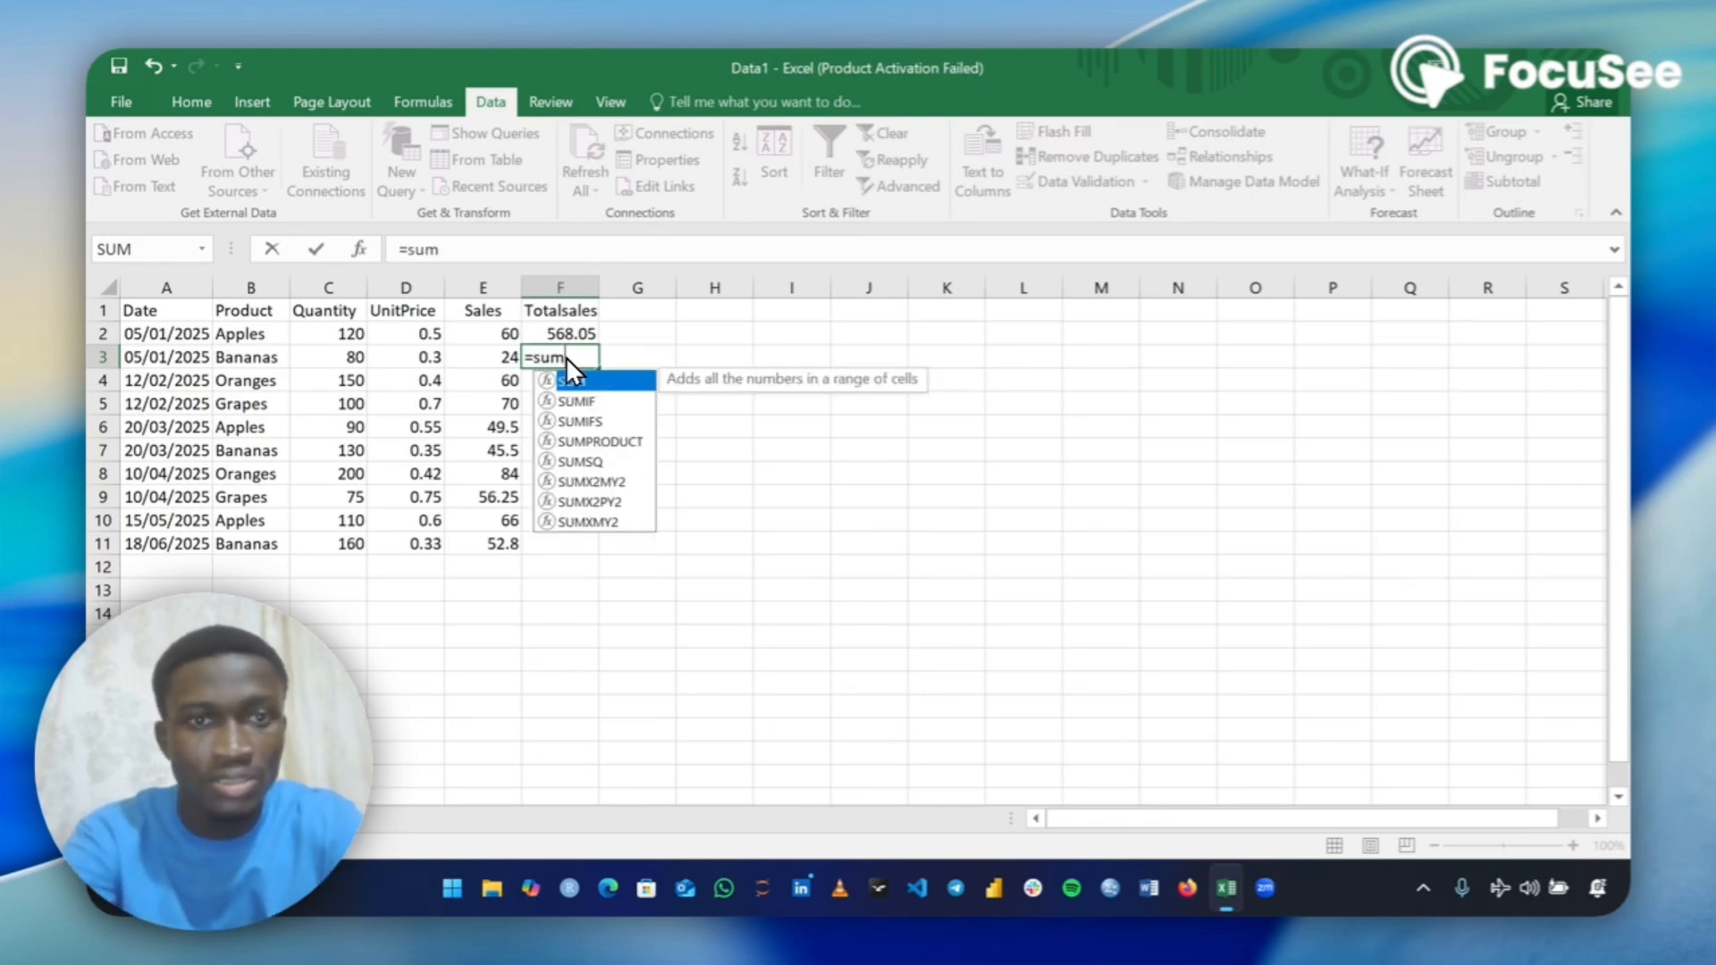
{"action": "type", "text": "("}
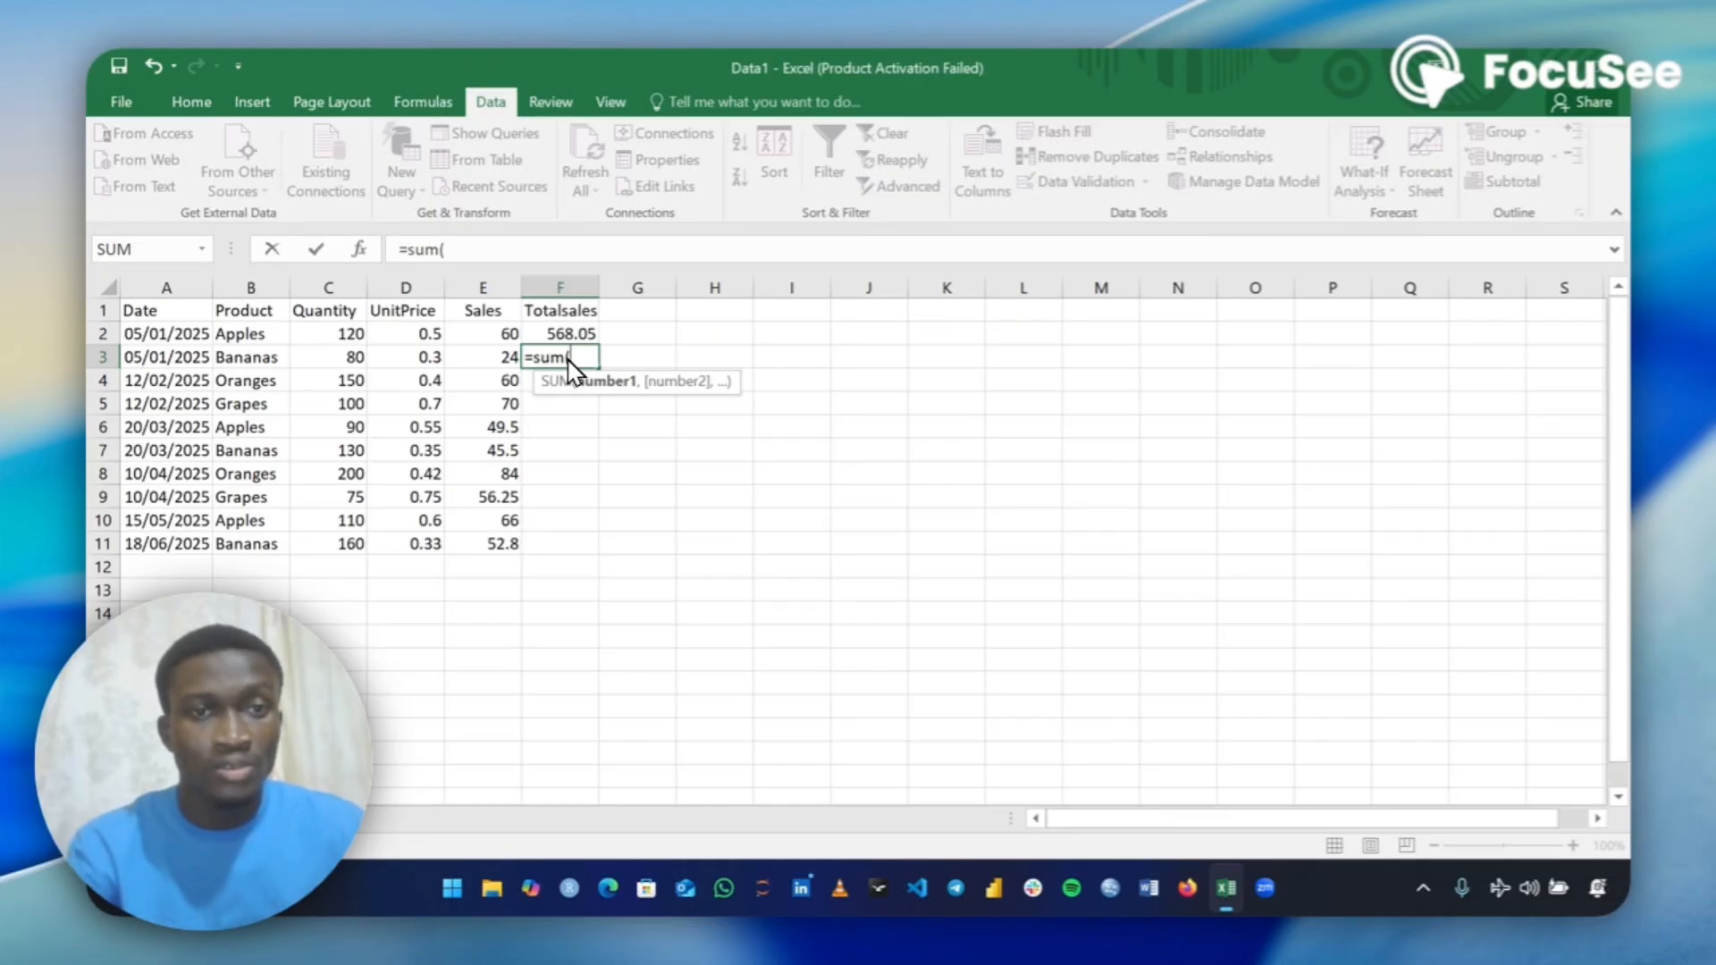
{"action": "left_click_drag", "start_coordinate": [498, 336], "coordinate": [495, 360]}
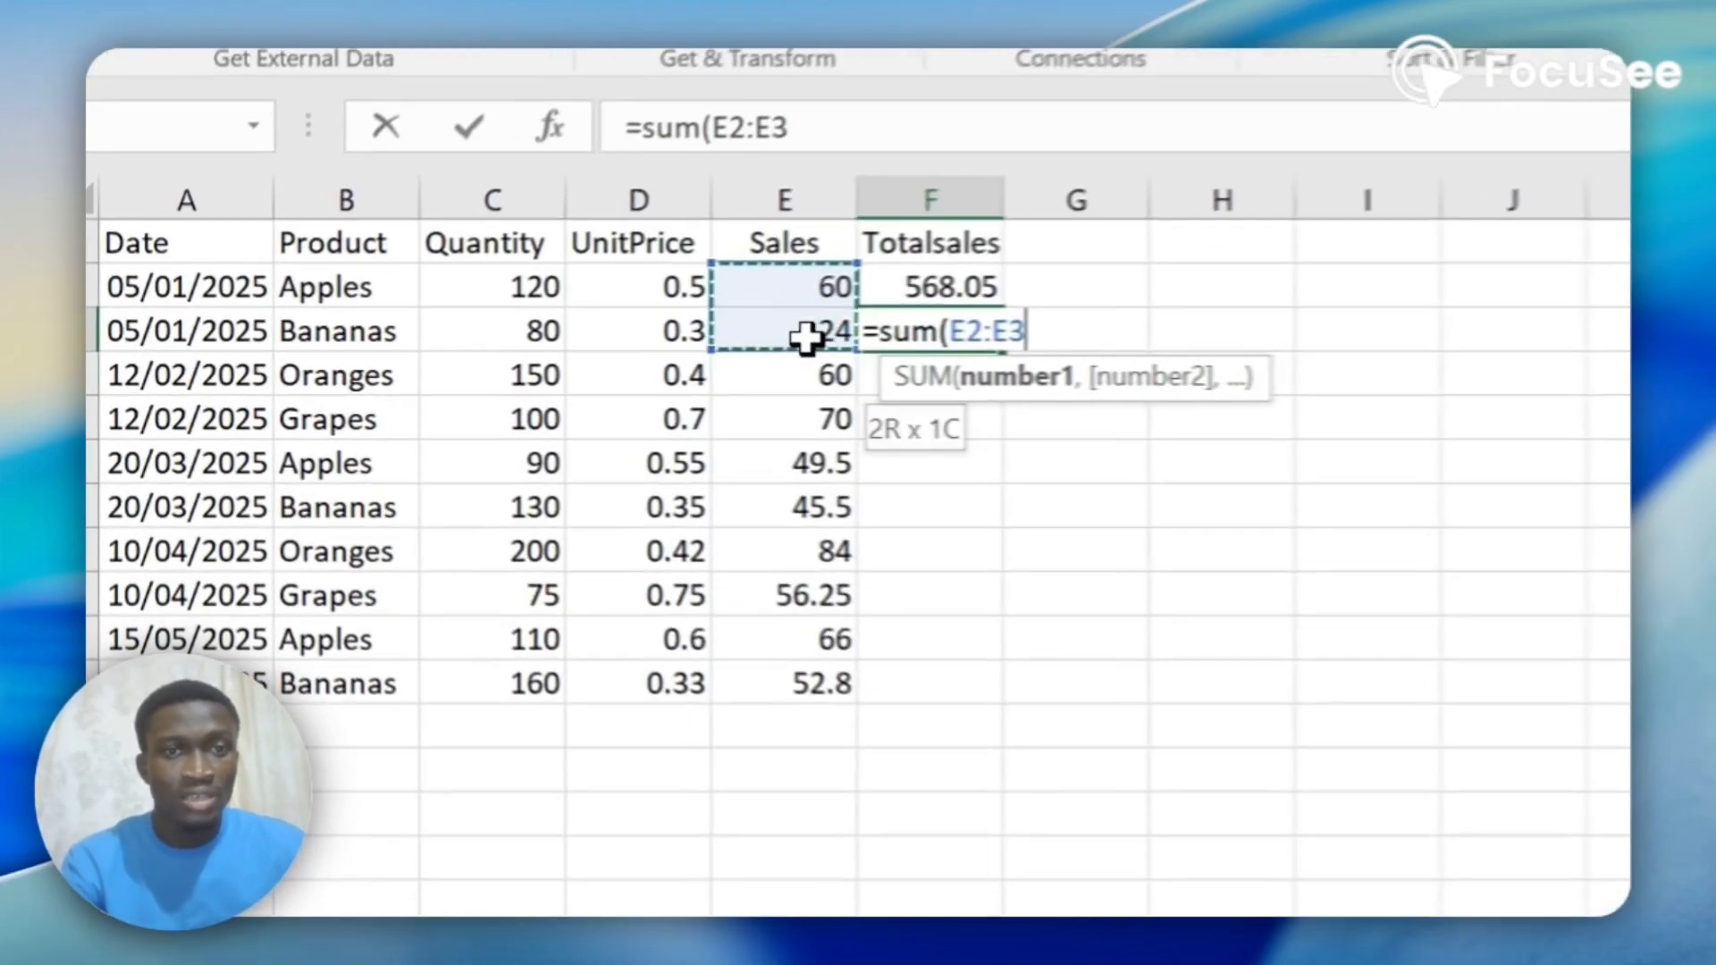
{"action": "left_click_drag", "start_coordinate": [807, 338], "coordinate": [804, 668]}
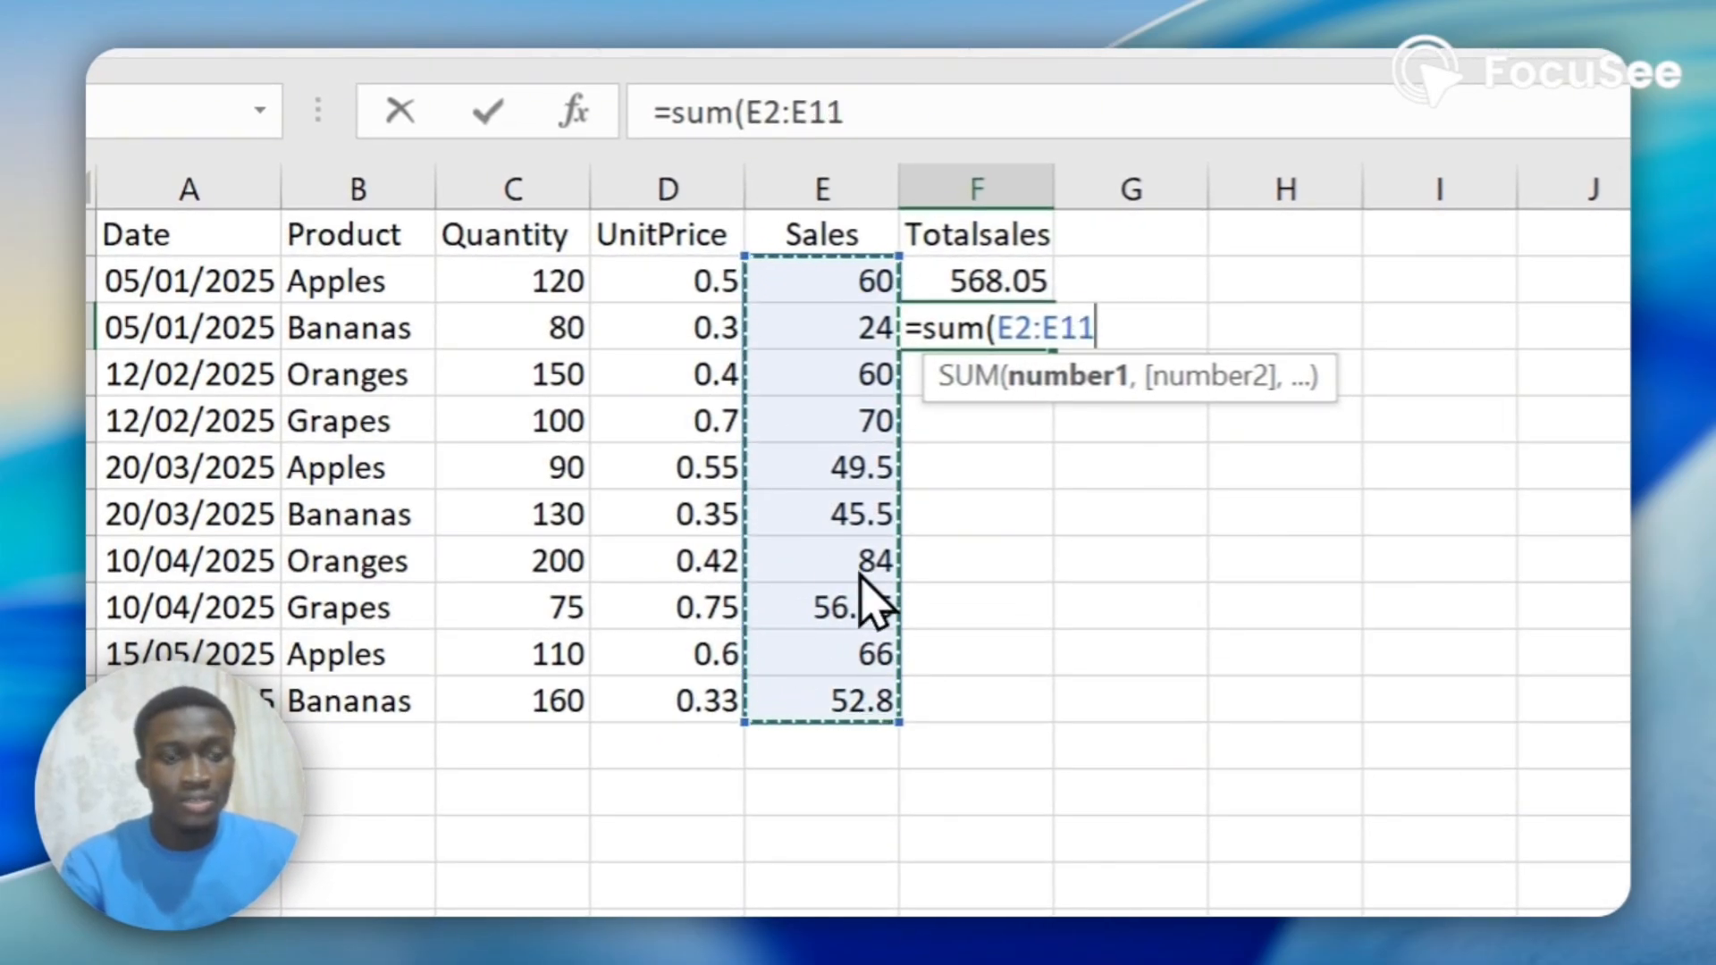
{"action": "type", "text": ")"}
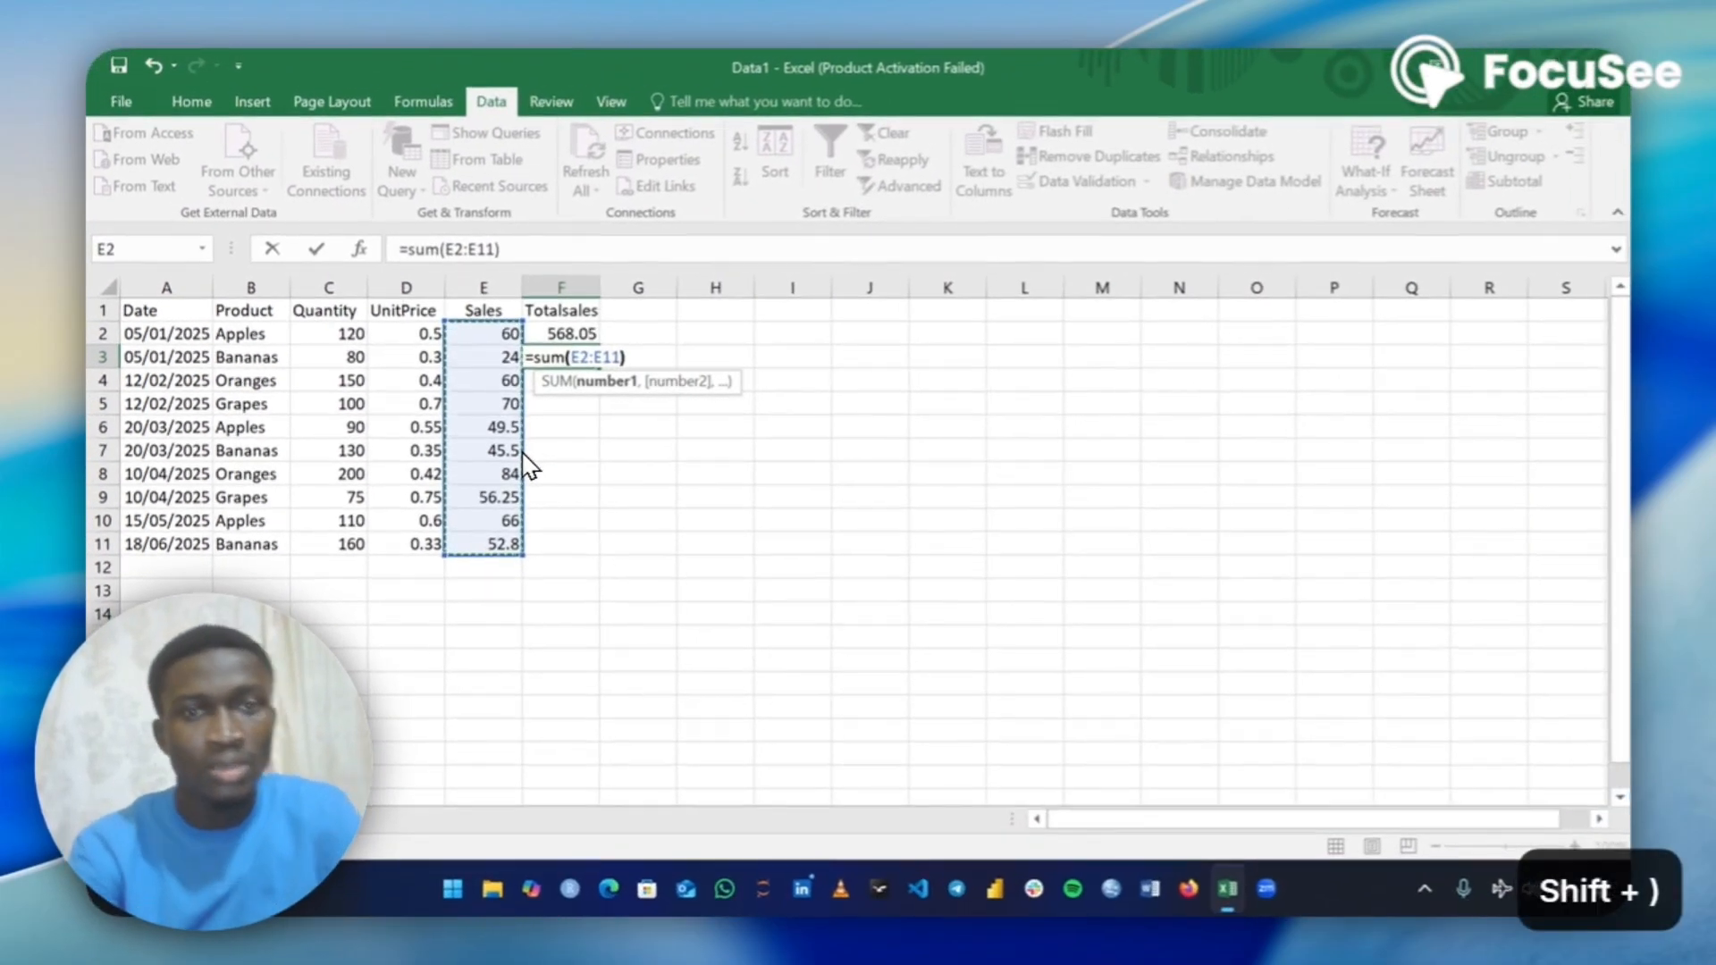
{"action": "key", "text": "Return"}
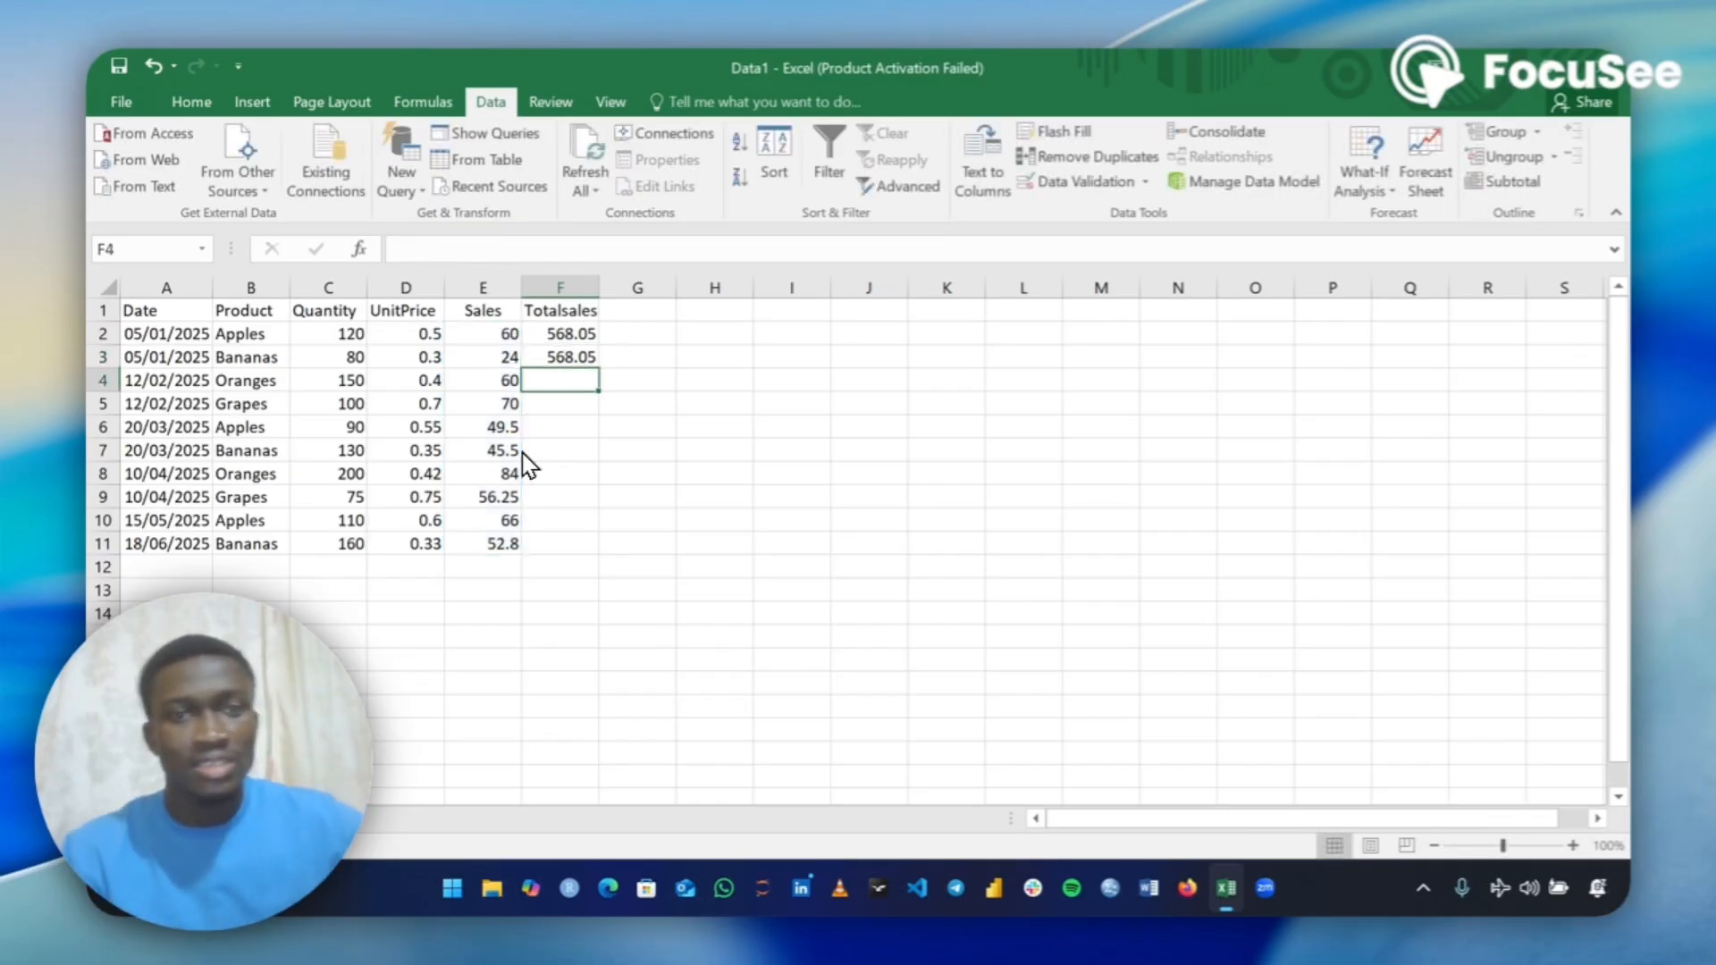
Compare the underlying contents of the two total sales cells, F3 and F2.
{"action": "left_click", "coordinate": [567, 355]}
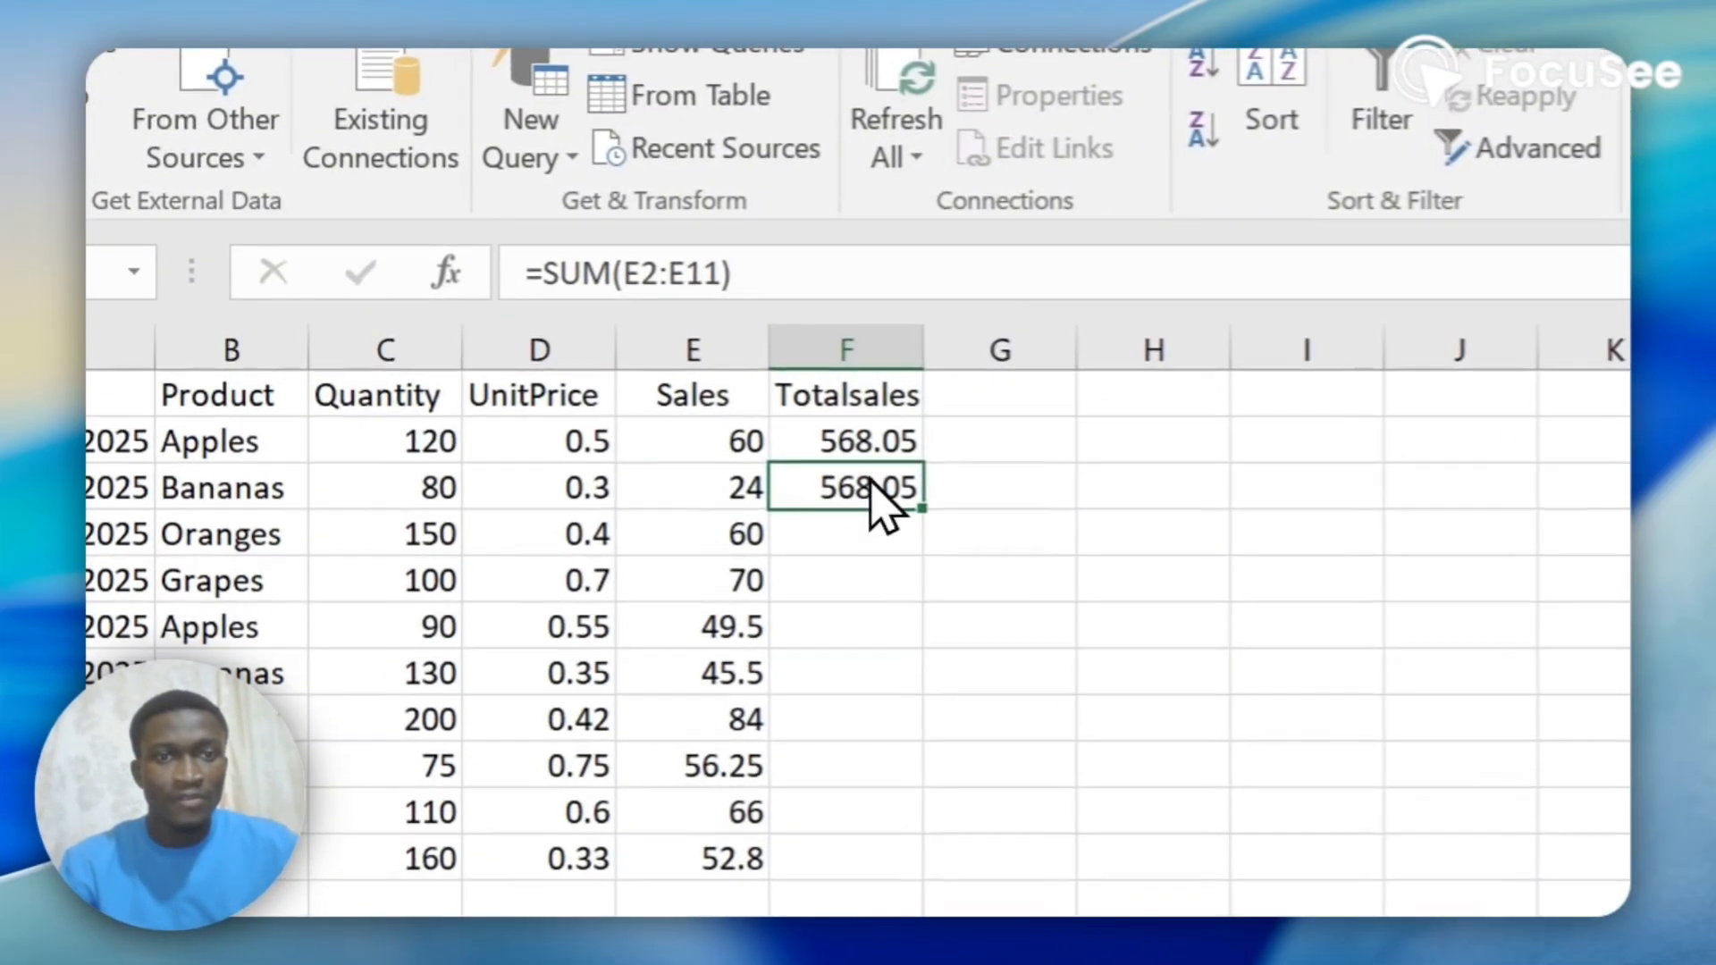
{"action": "left_click", "coordinate": [823, 414]}
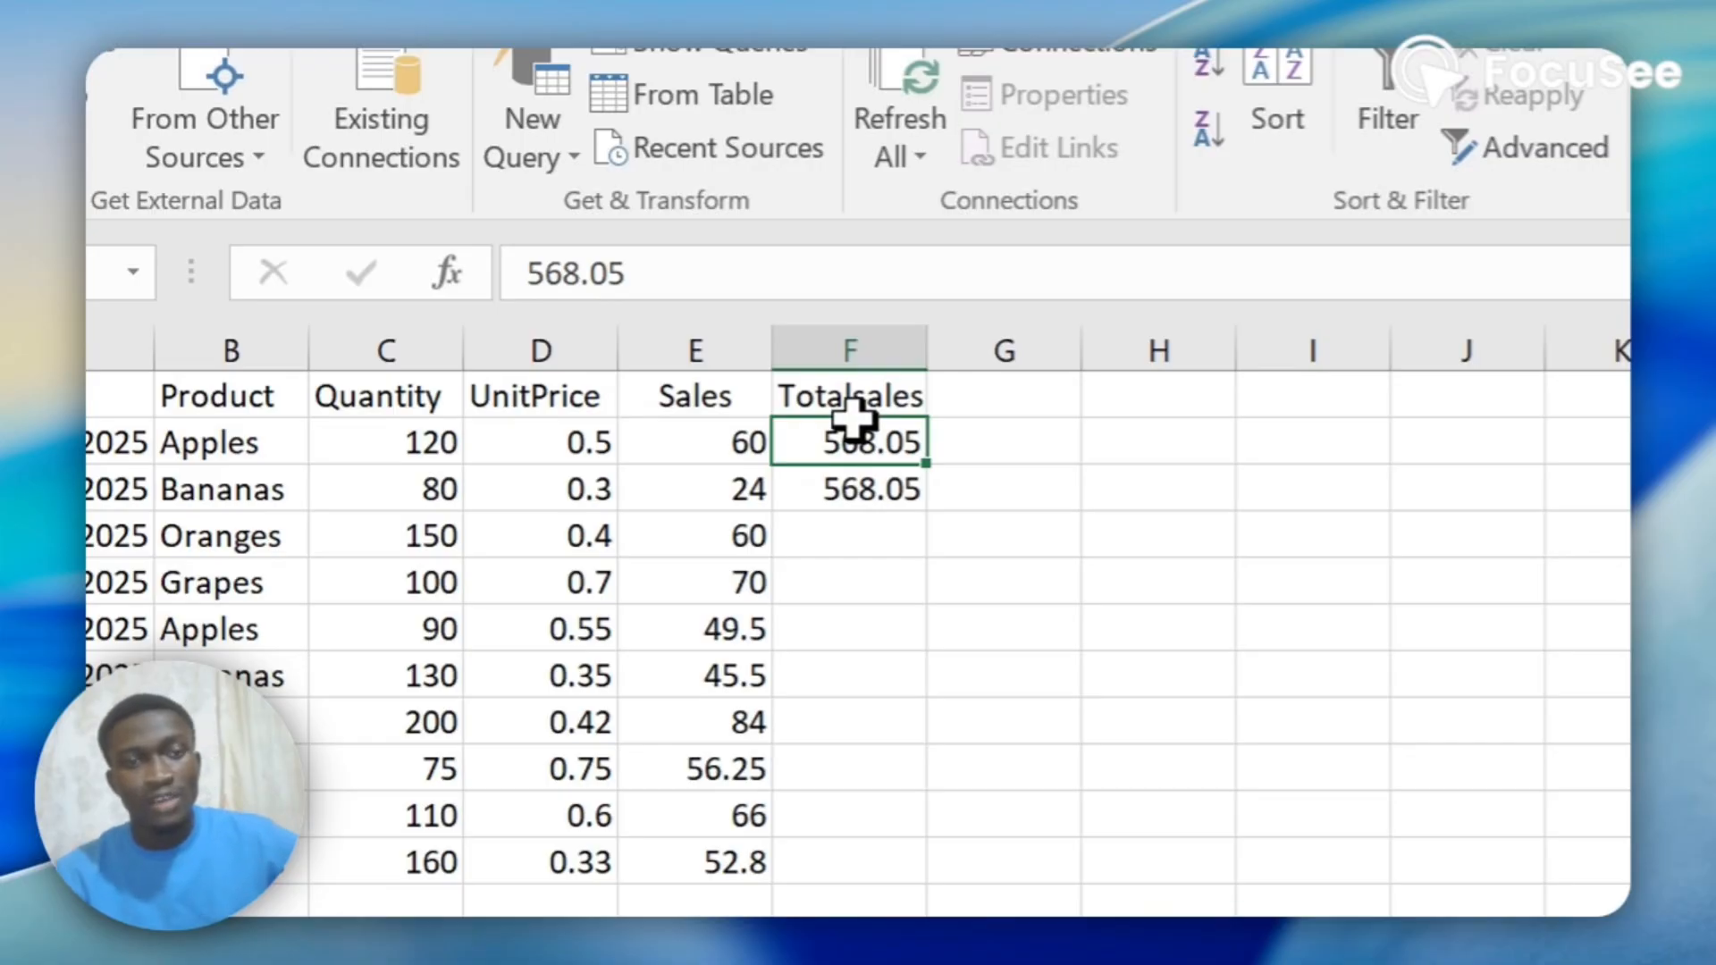
{"action": "left_click", "coordinate": [795, 489]}
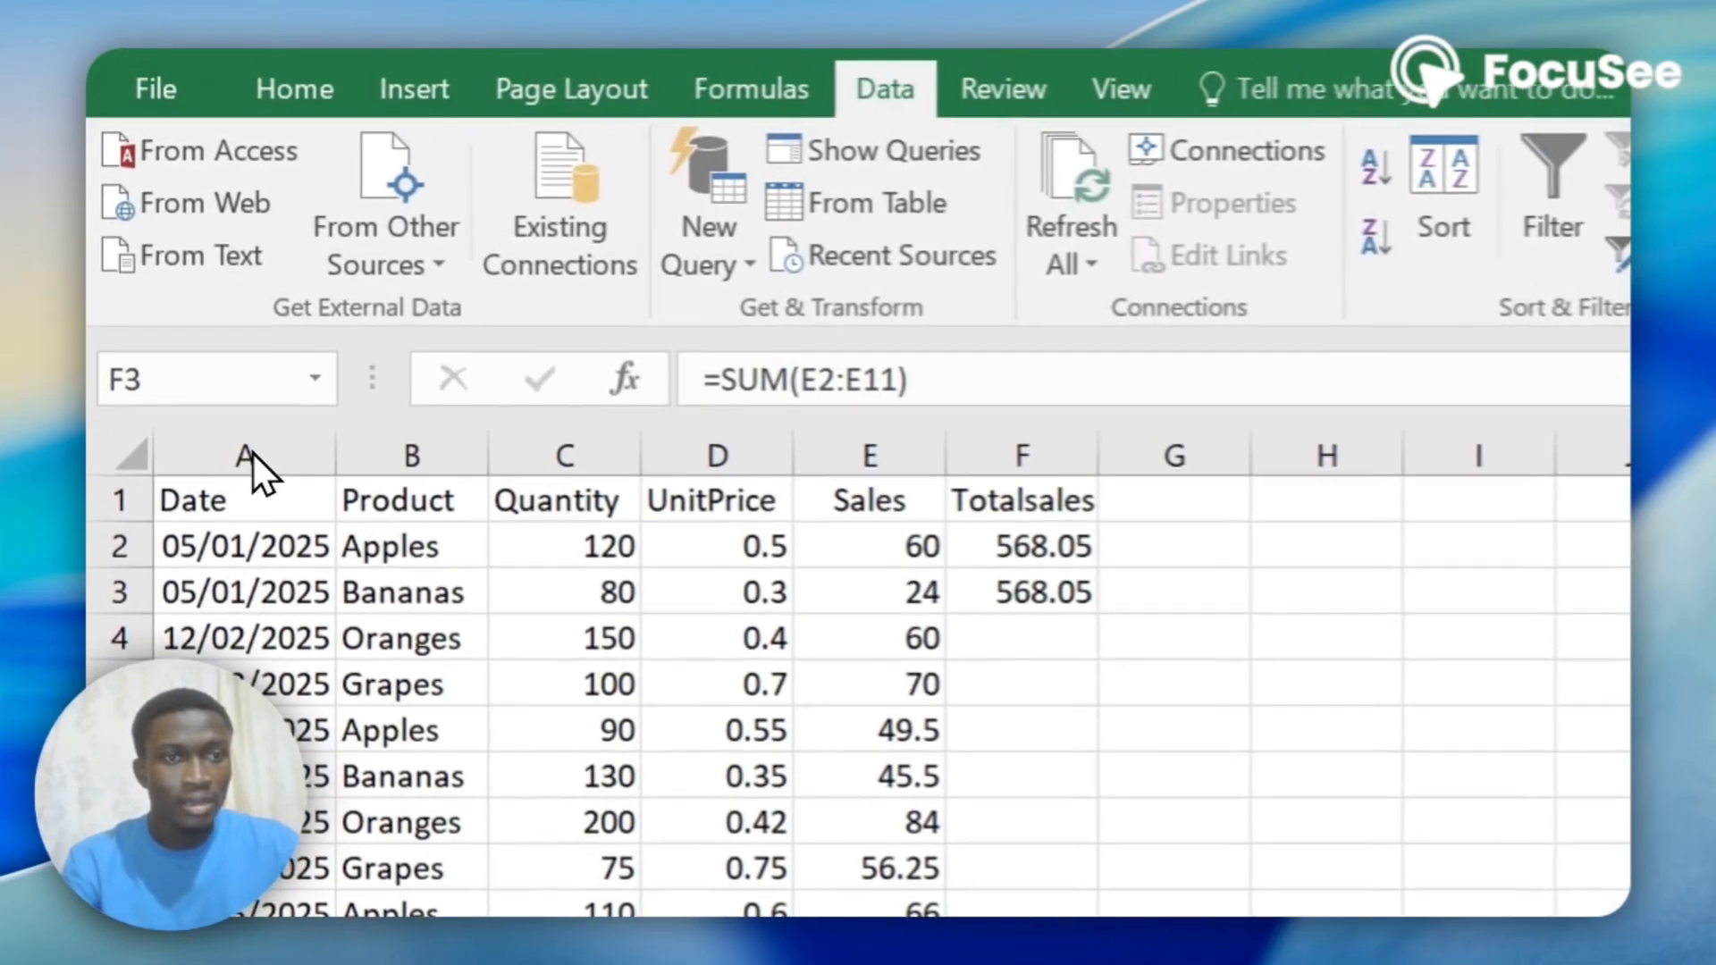
Apply the Short Date number format to the whole Date column.
{"action": "left_click", "coordinate": [171, 285]}
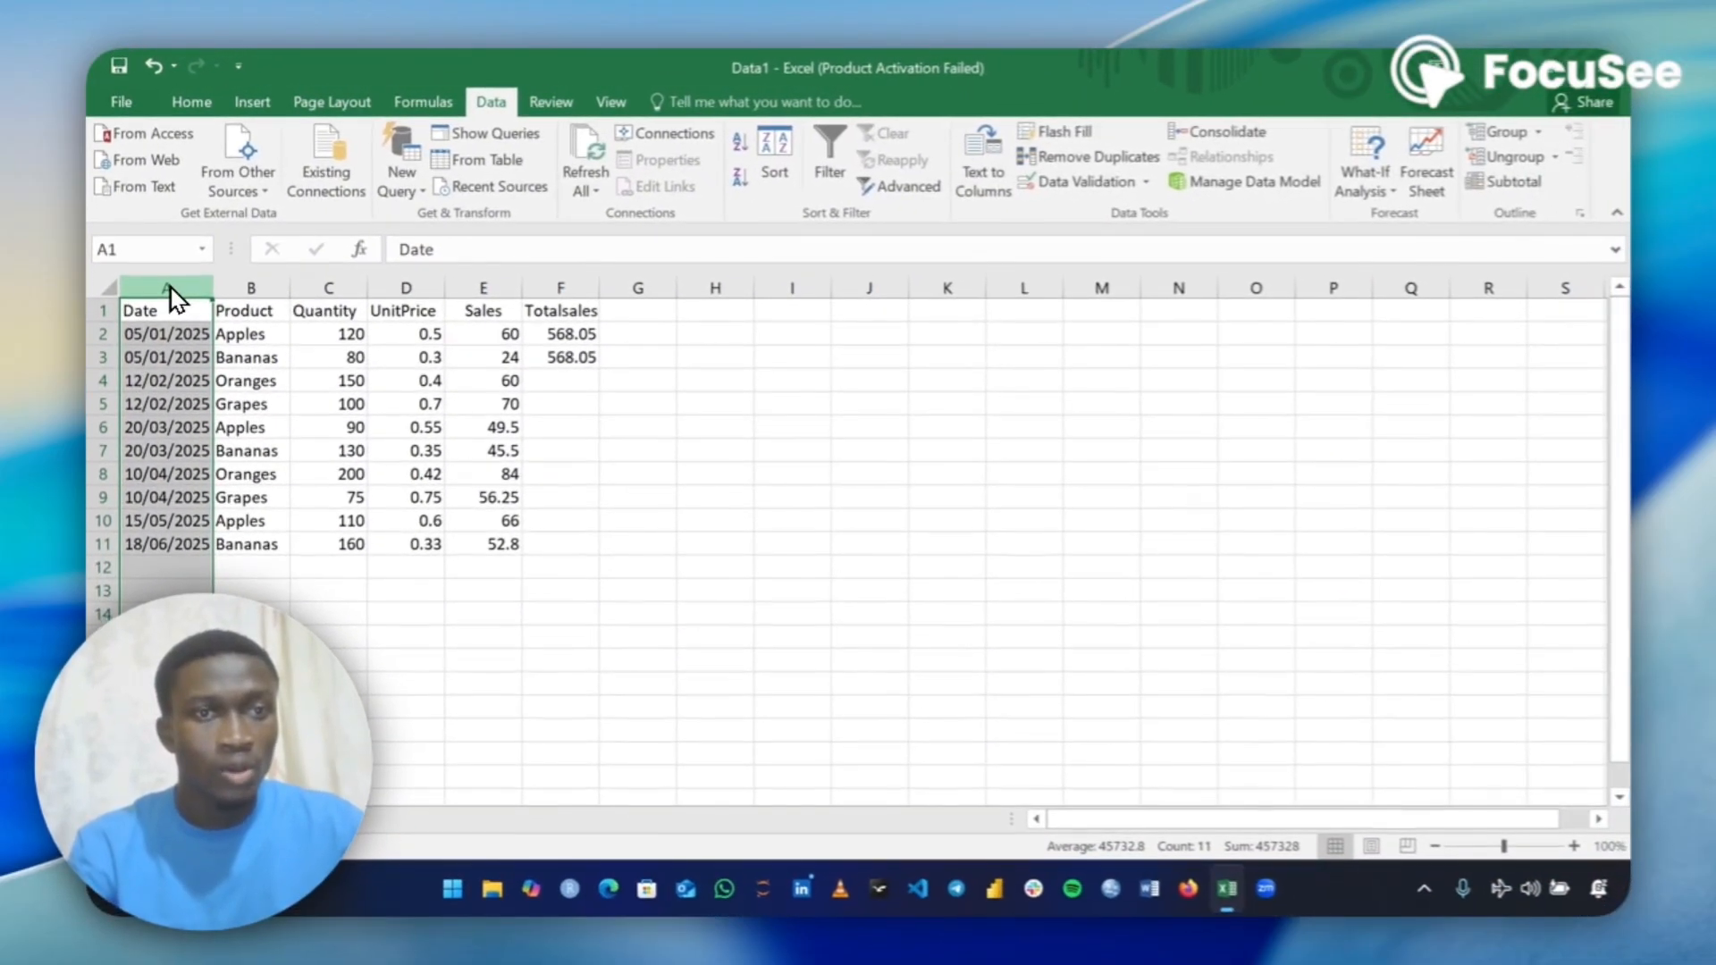
{"action": "left_click", "coordinate": [192, 102]}
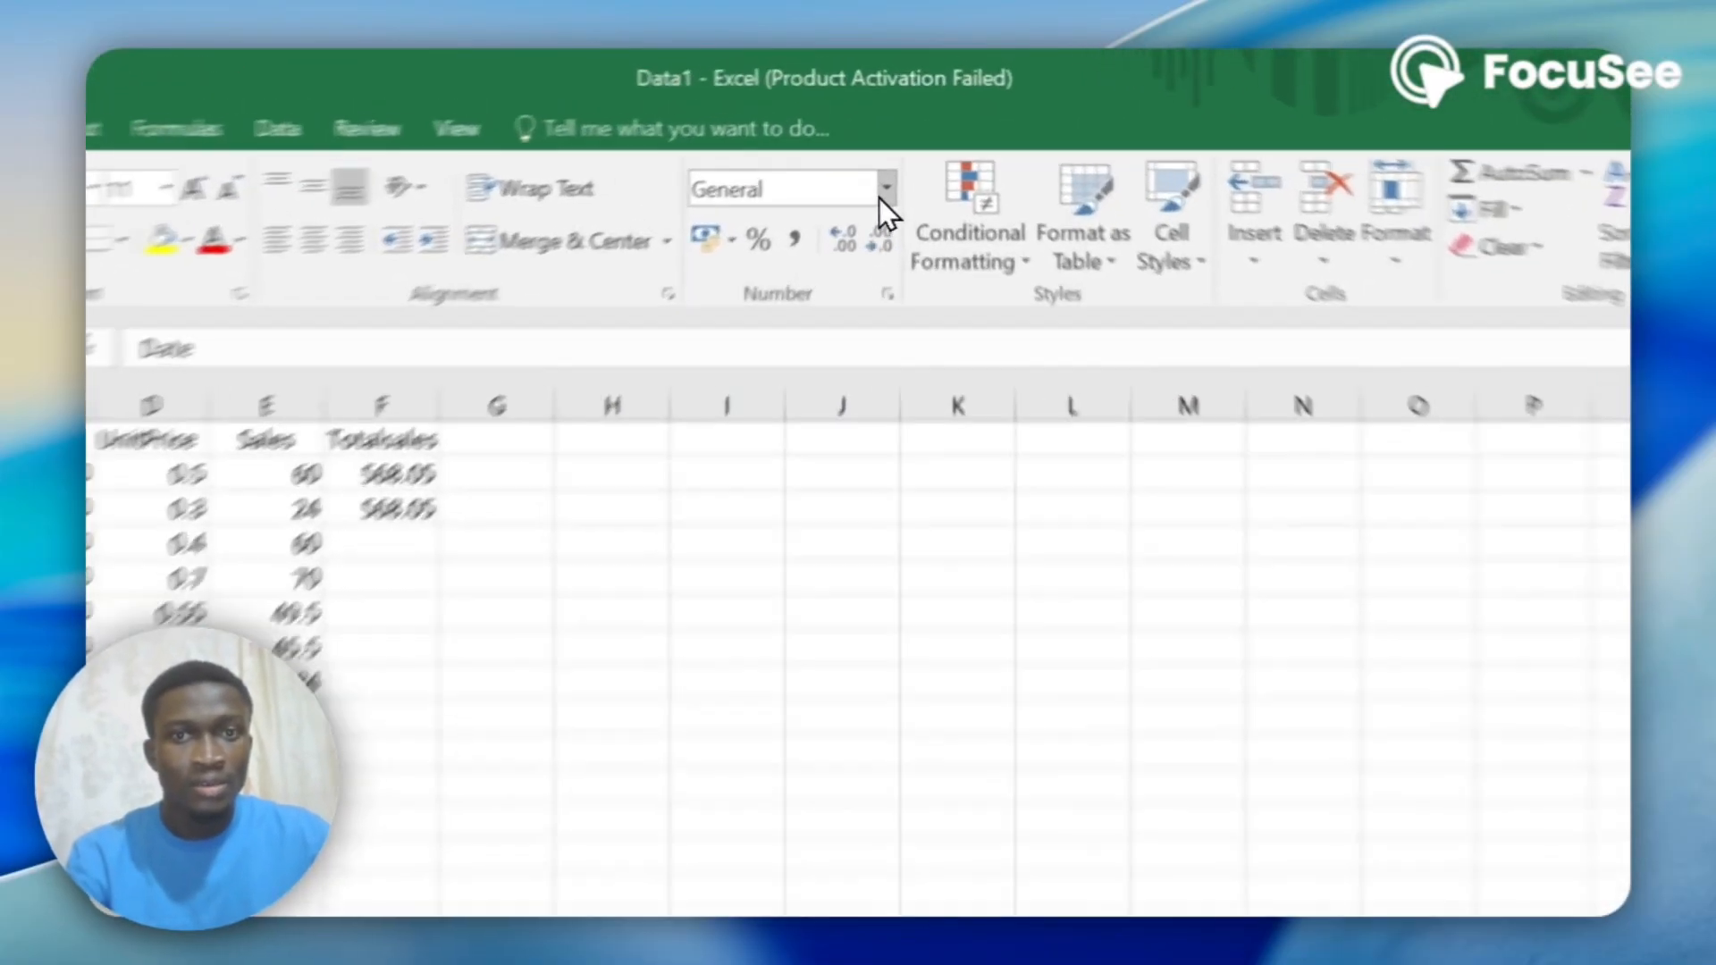
{"action": "left_click", "coordinate": [898, 142]}
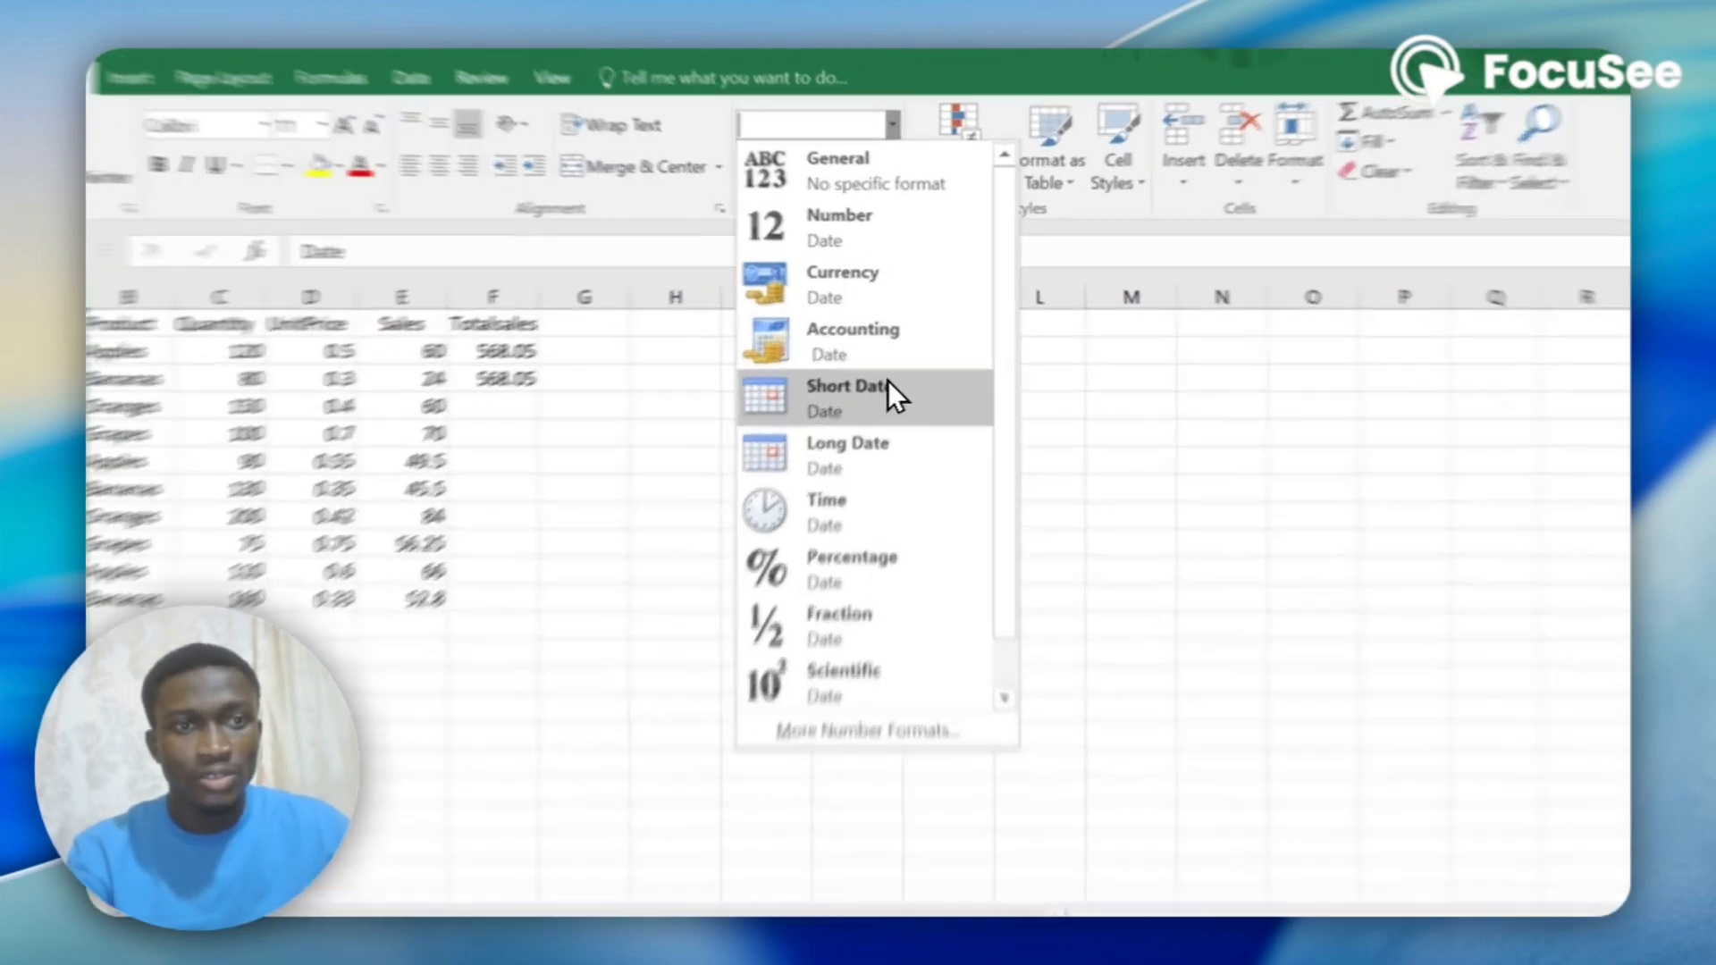
{"action": "left_click", "coordinate": [888, 386]}
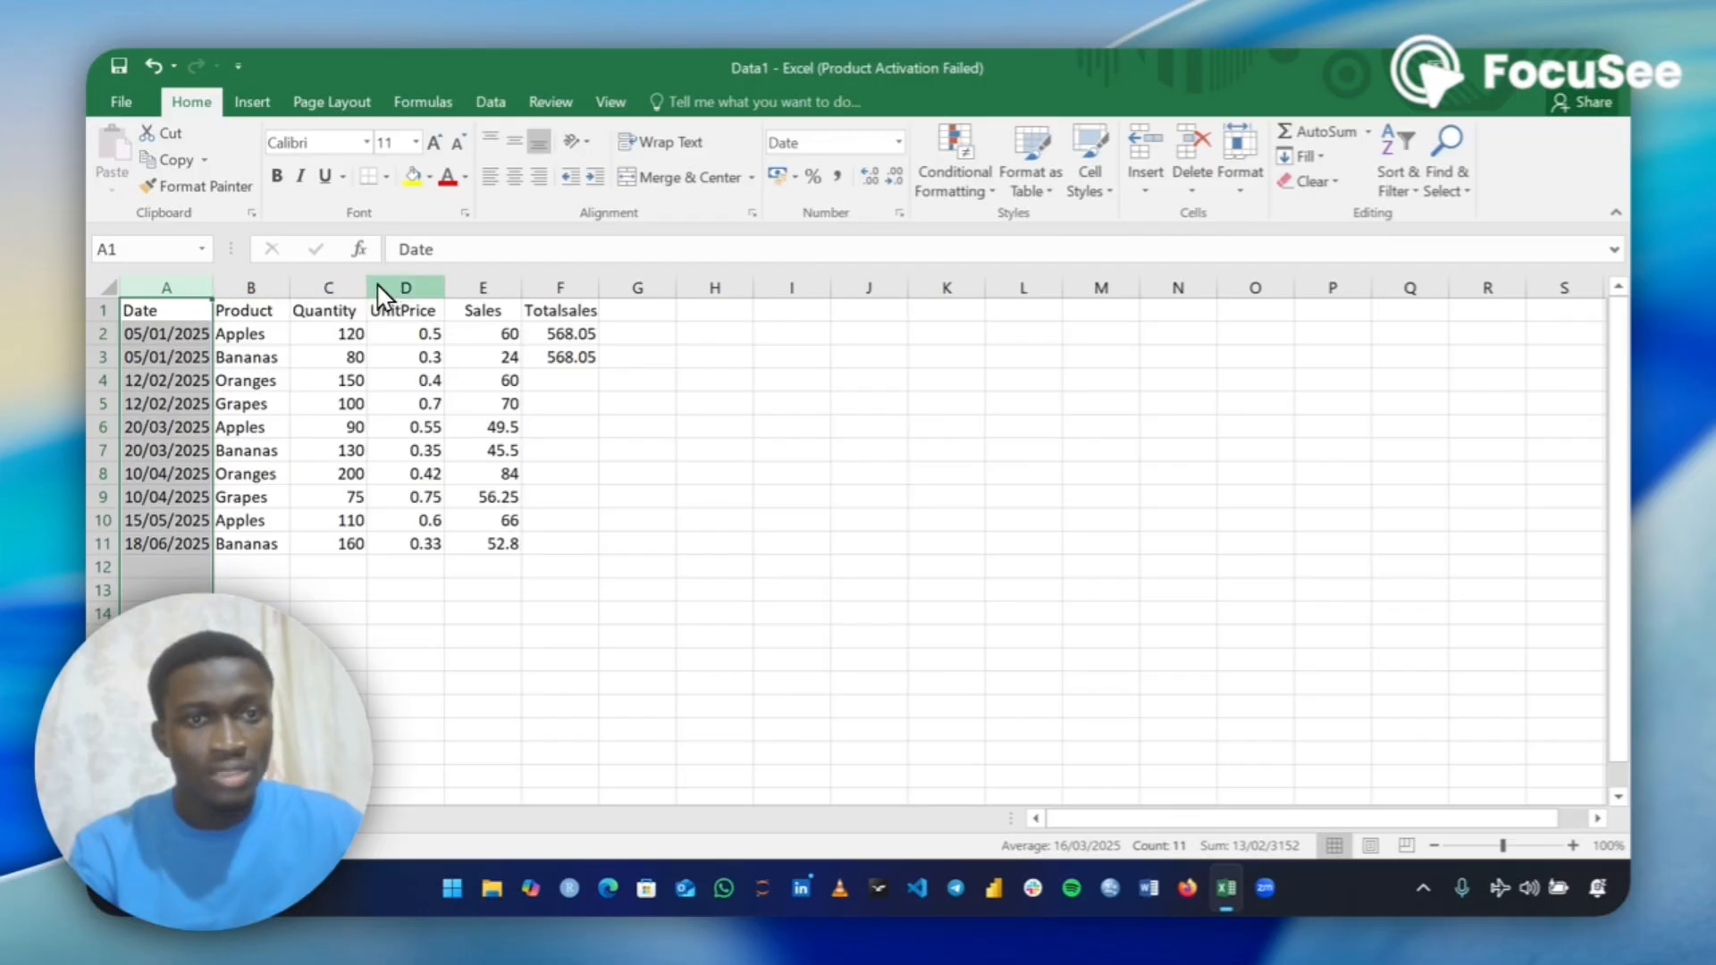
Apply the Number format to the whole Quantity column.
{"action": "left_click", "coordinate": [348, 288]}
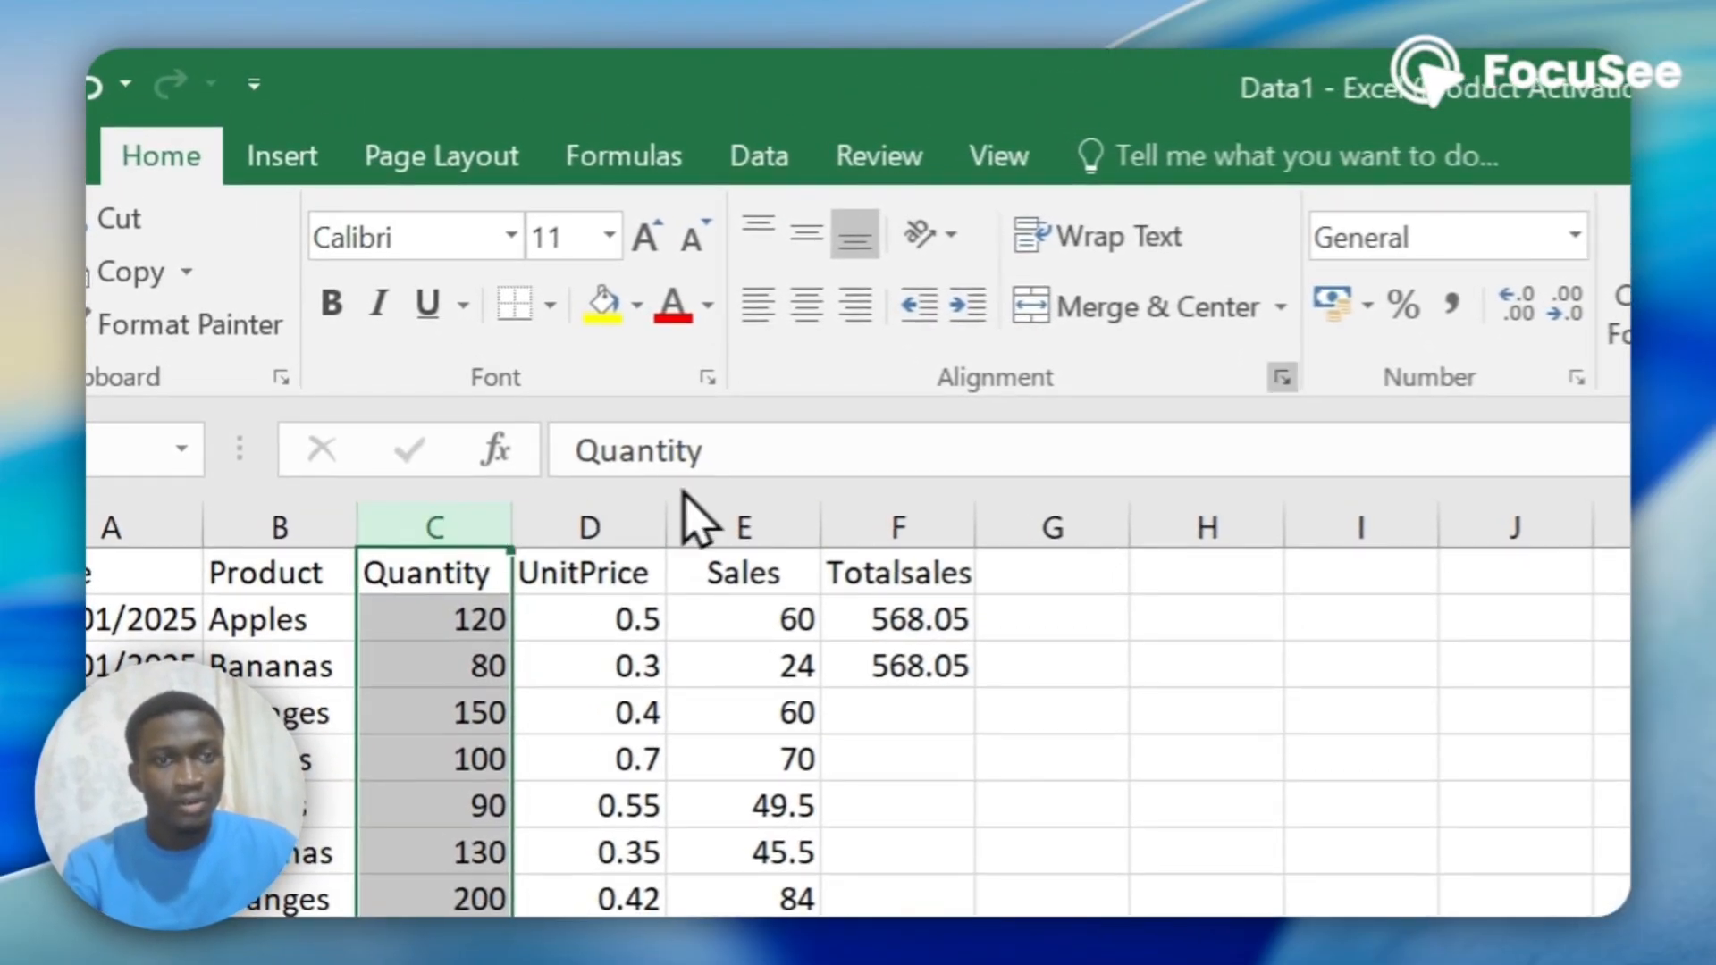
{"action": "left_click", "coordinate": [1573, 234]}
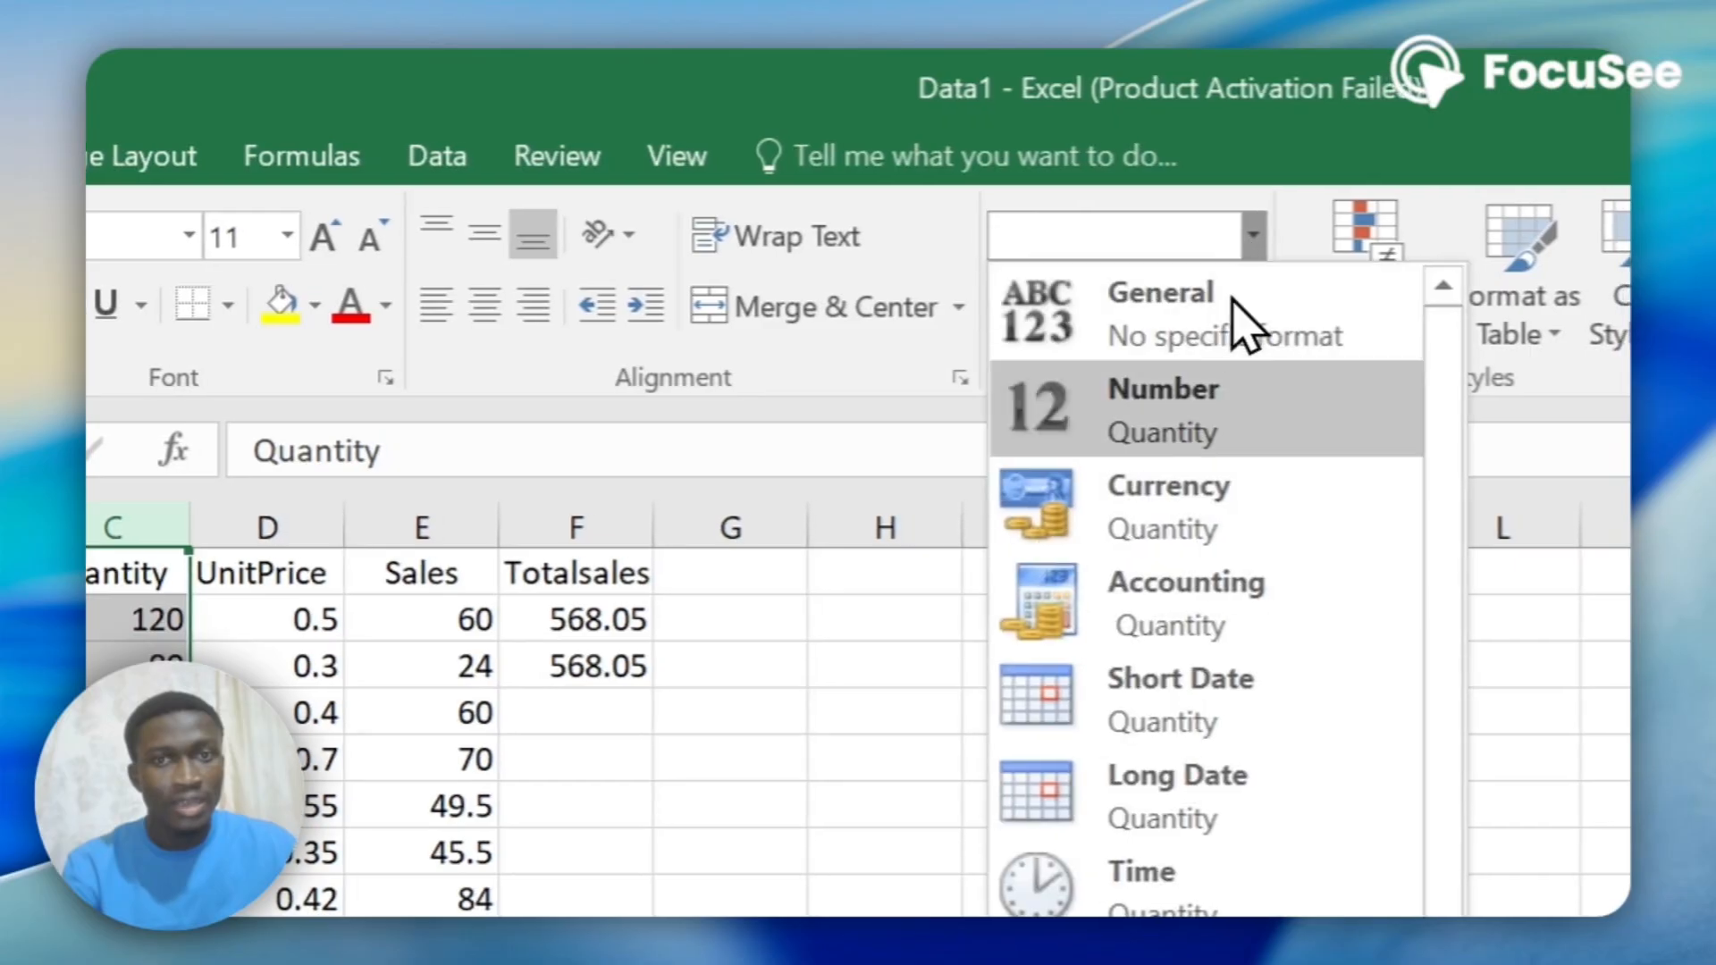
{"action": "left_click", "coordinate": [1199, 426]}
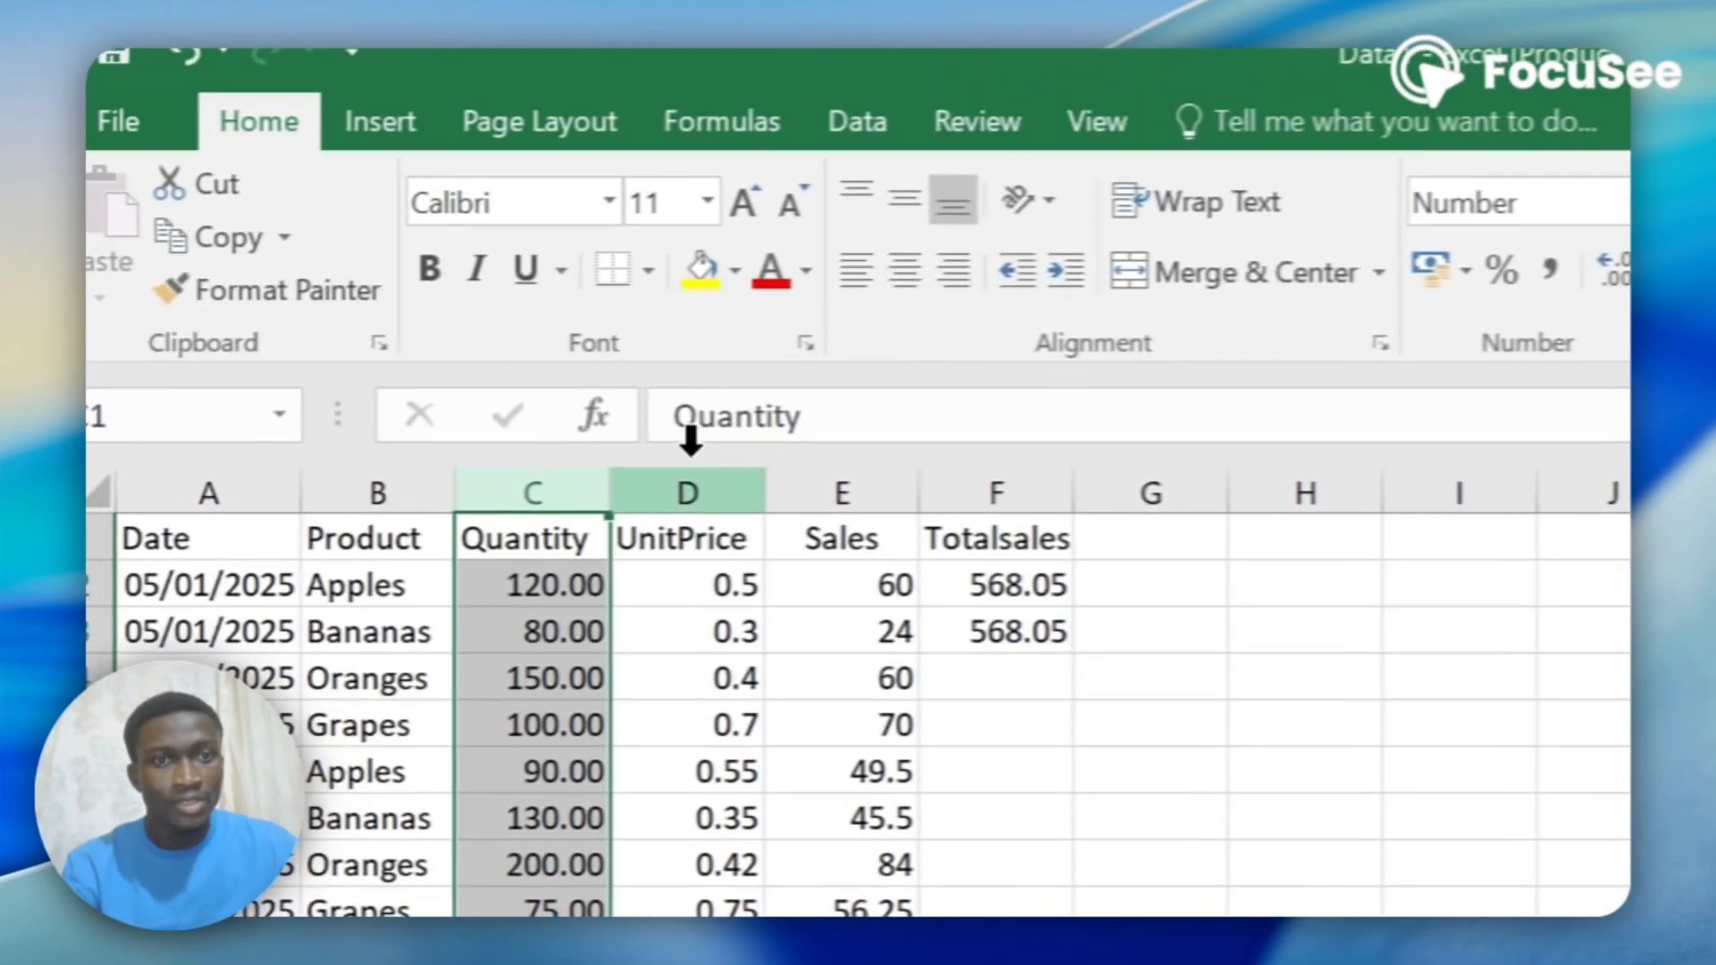
Apply the Currency number format to the whole UnitPrice column.
{"action": "left_click", "coordinate": [266, 527]}
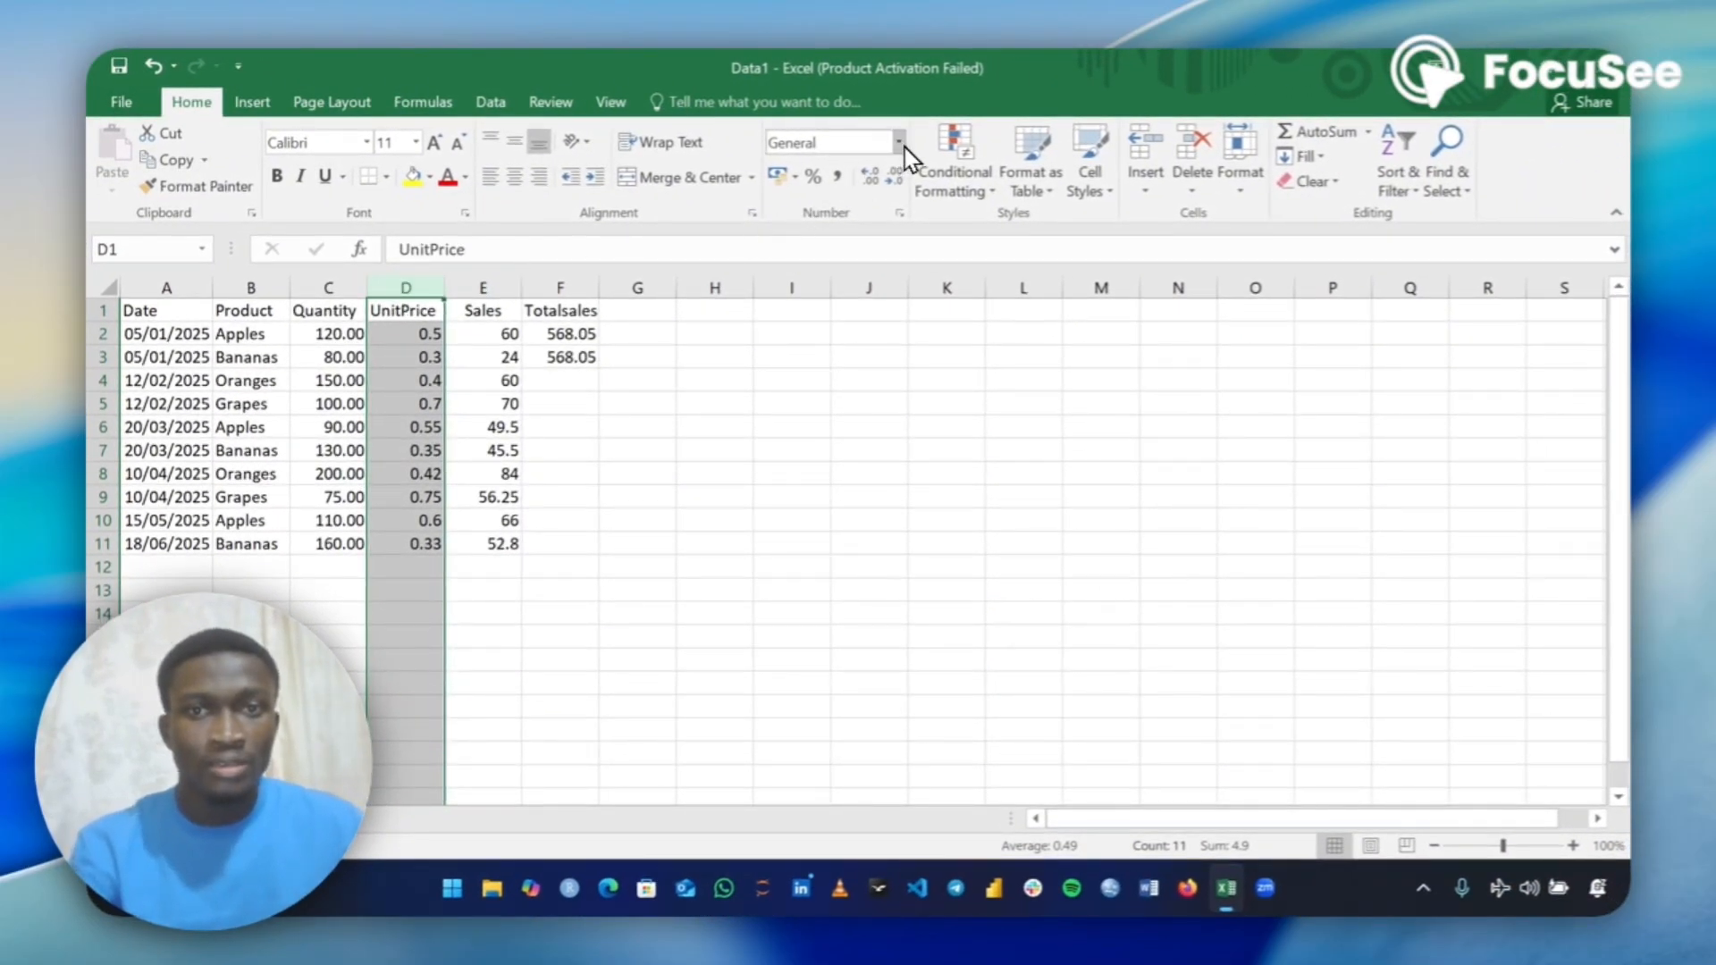
{"action": "left_click", "coordinate": [899, 144]}
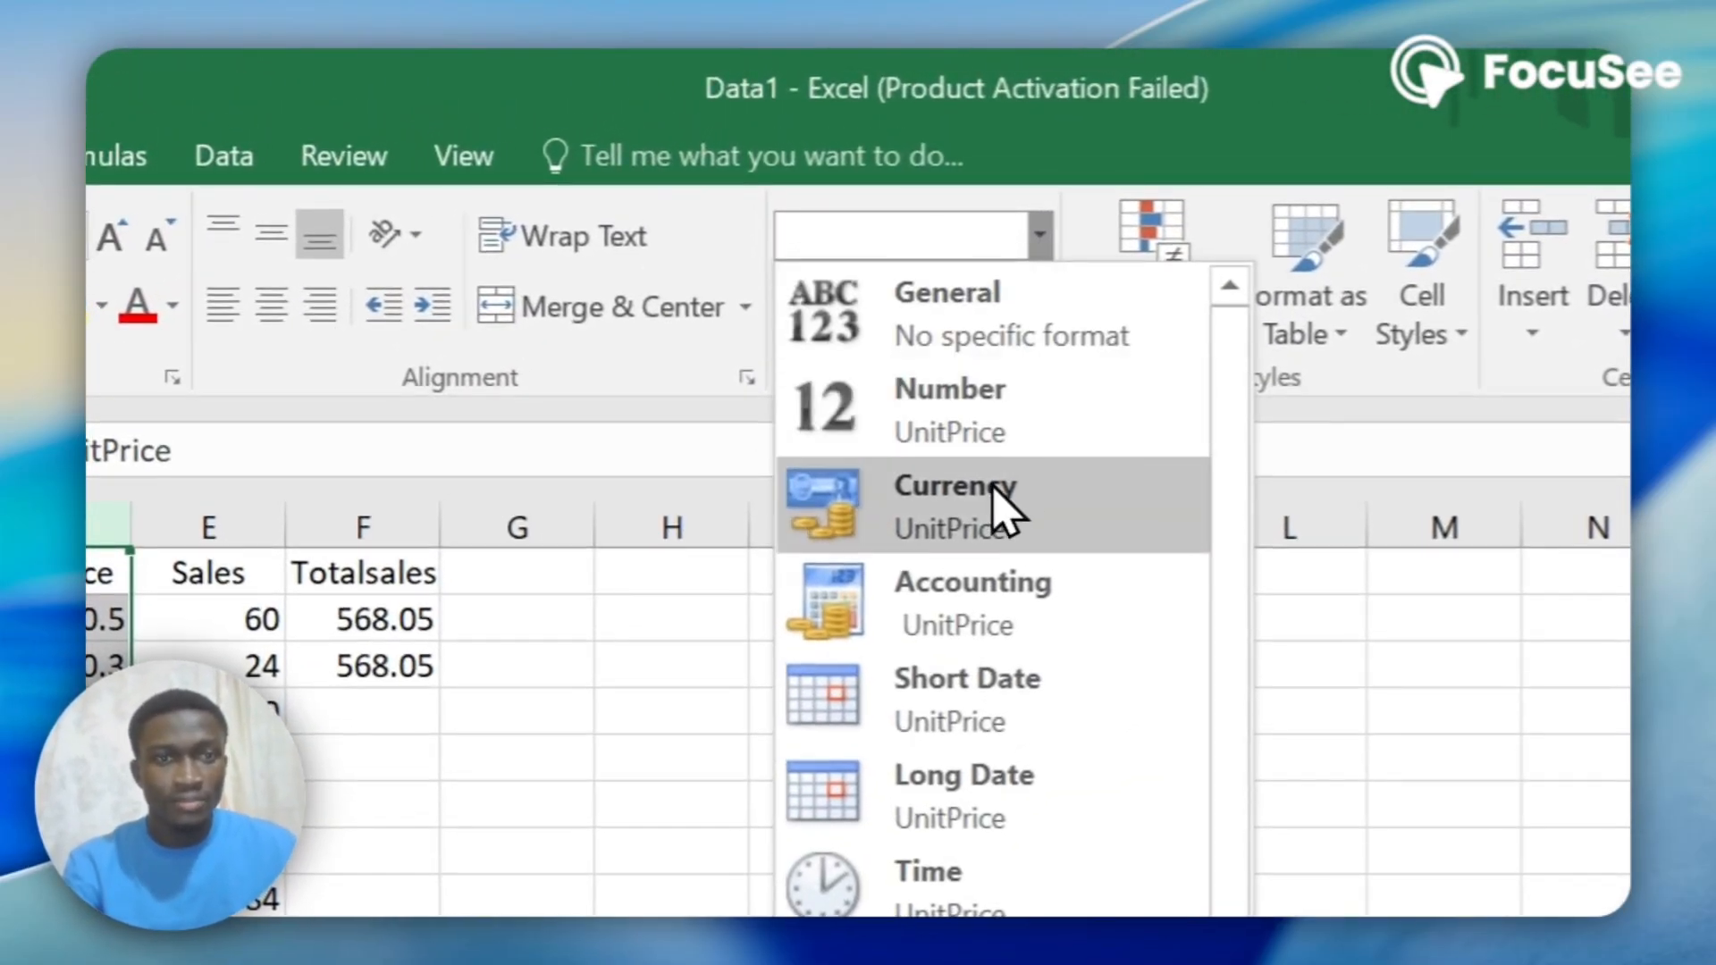
{"action": "left_click", "coordinate": [998, 512]}
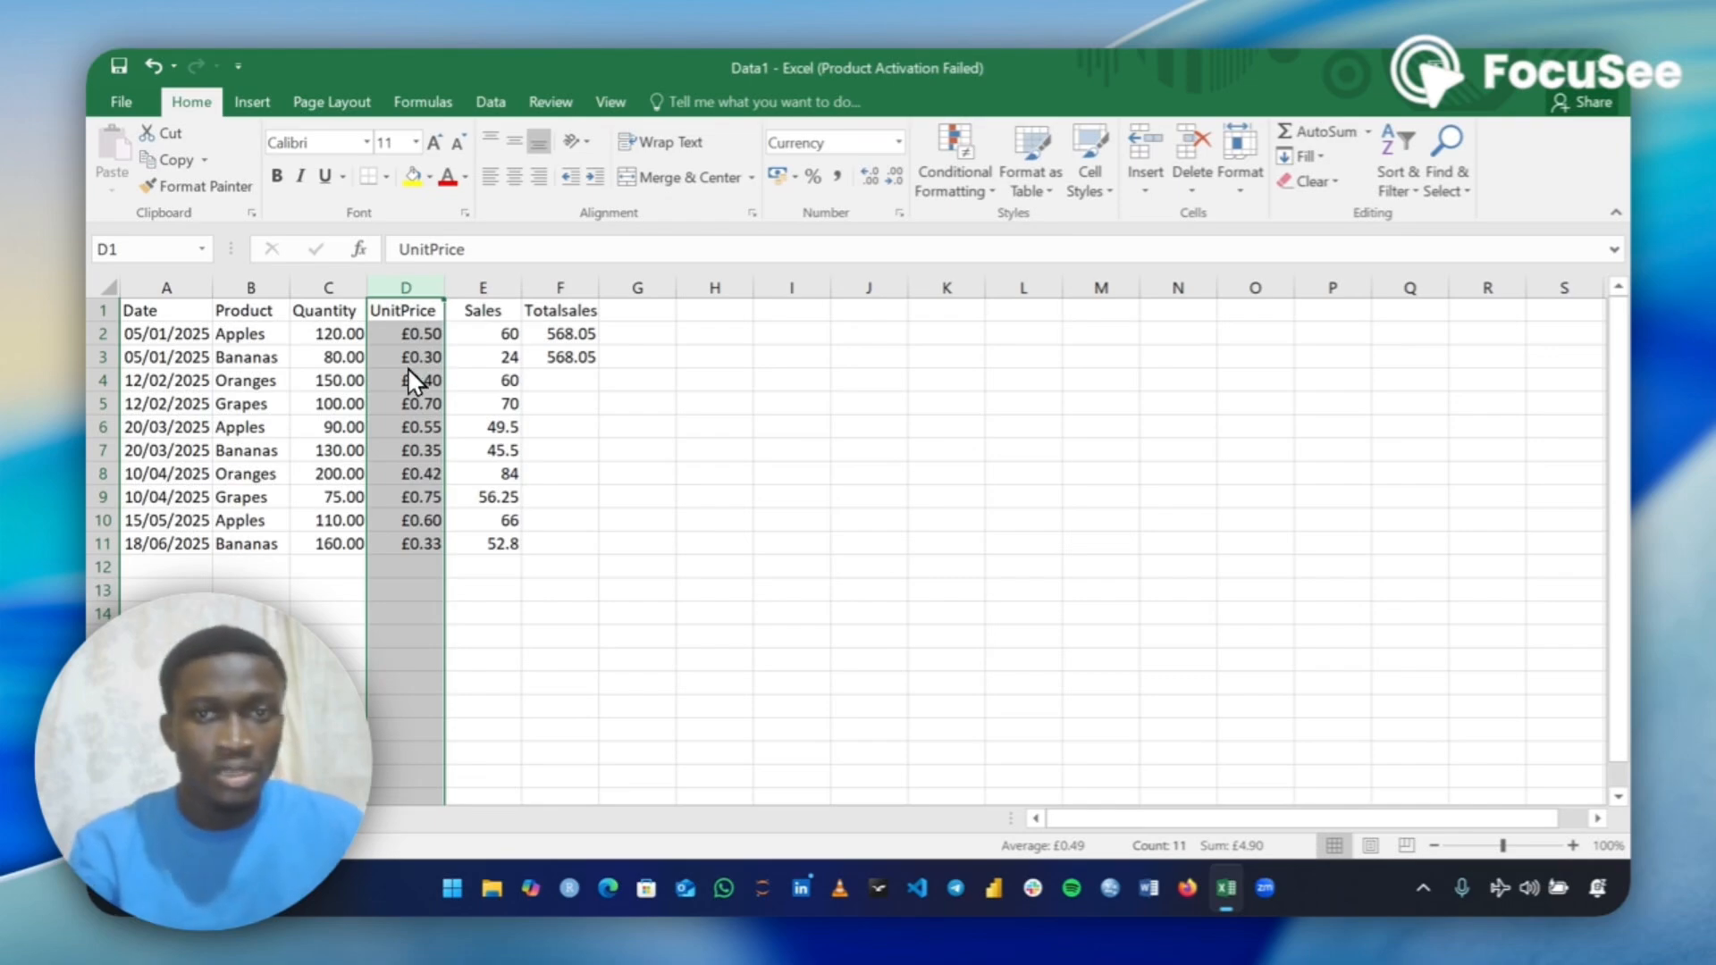
Change the UnitPrice column's currency symbol to $ English (United States).
{"action": "left_click", "coordinate": [899, 143]}
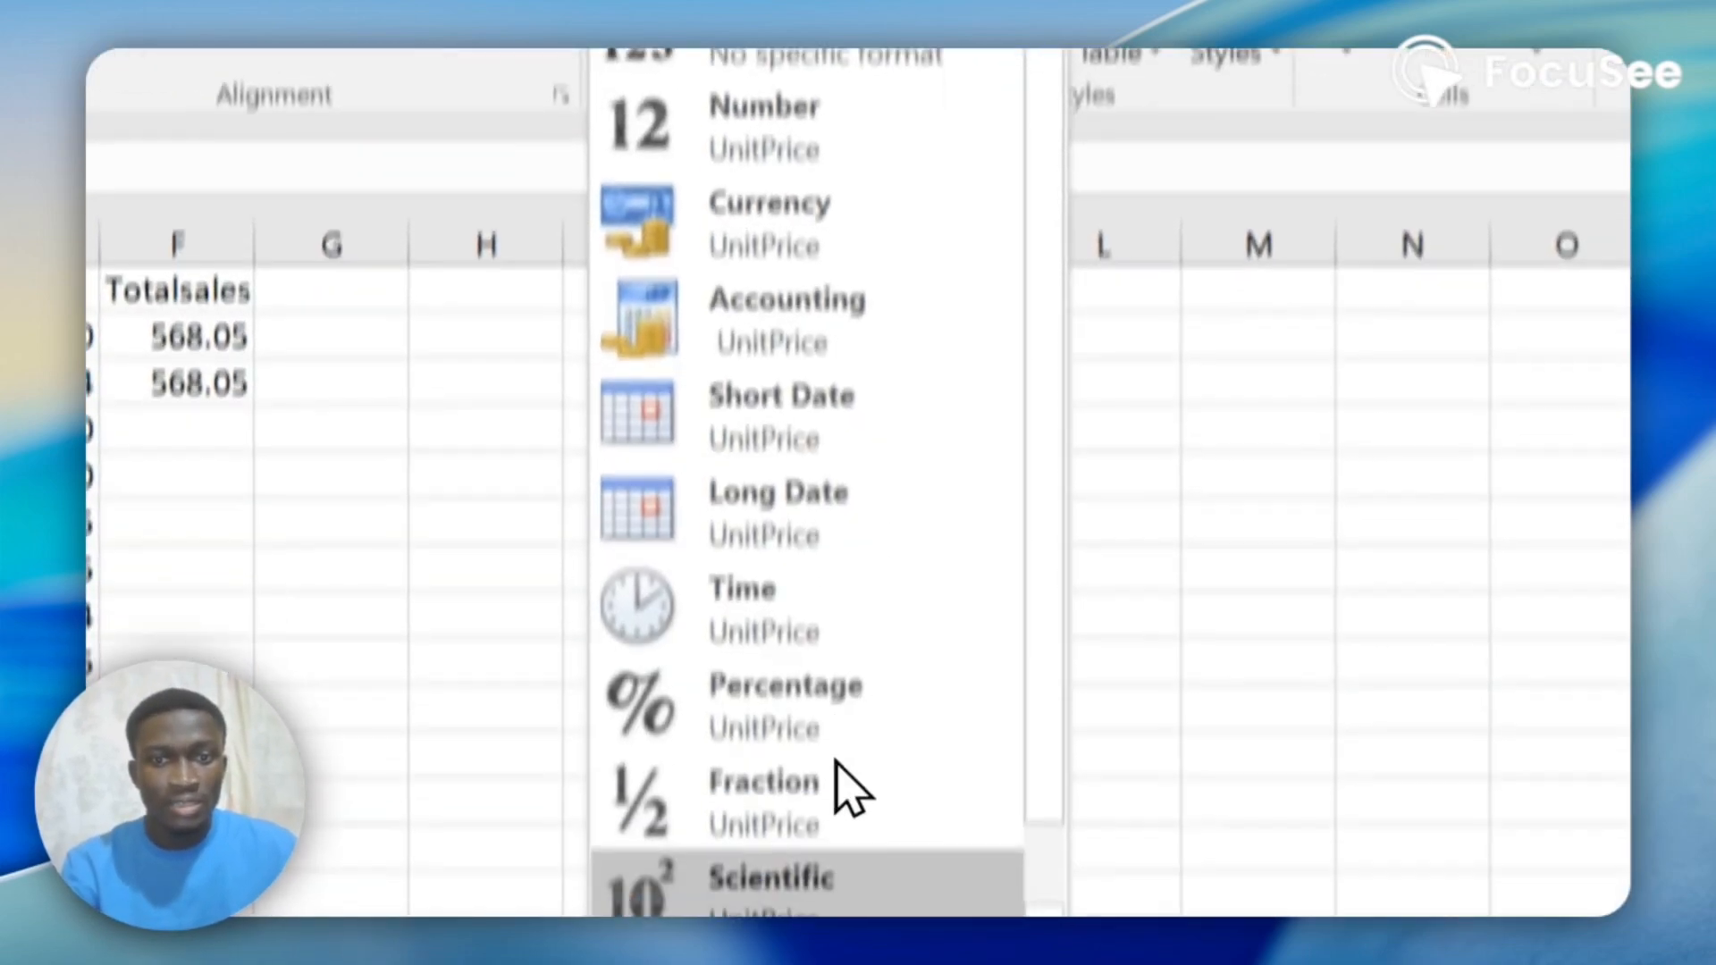
{"action": "left_click", "coordinate": [827, 746]}
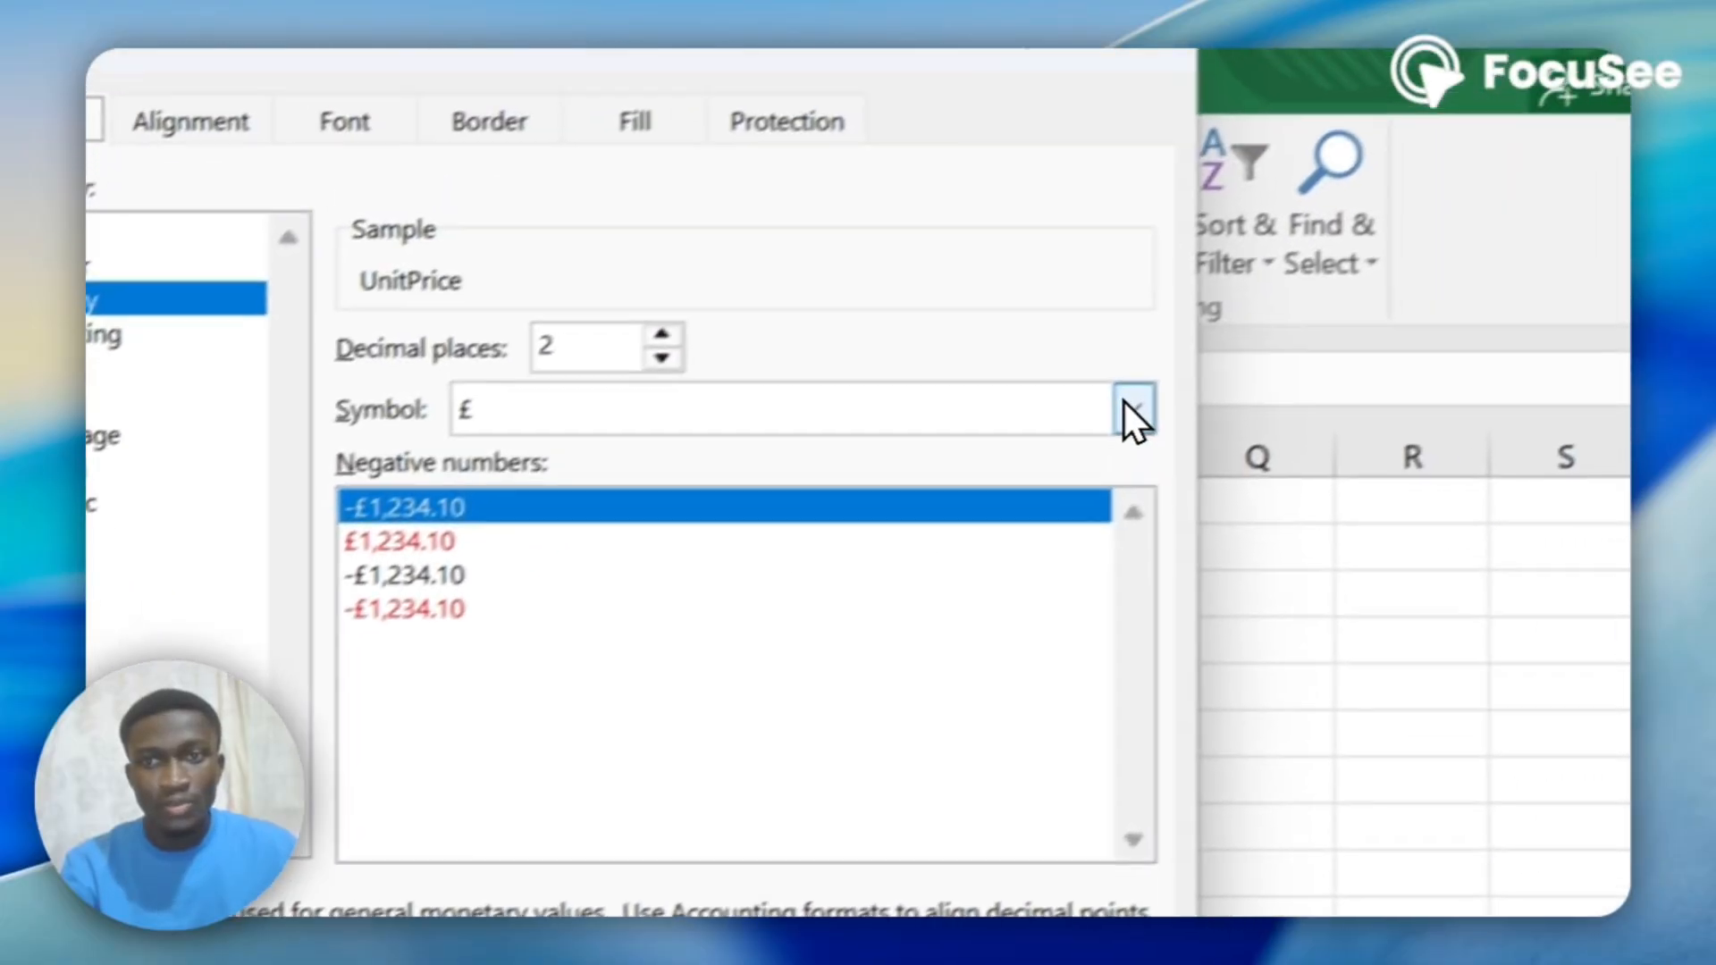
{"action": "left_click", "coordinate": [1128, 404]}
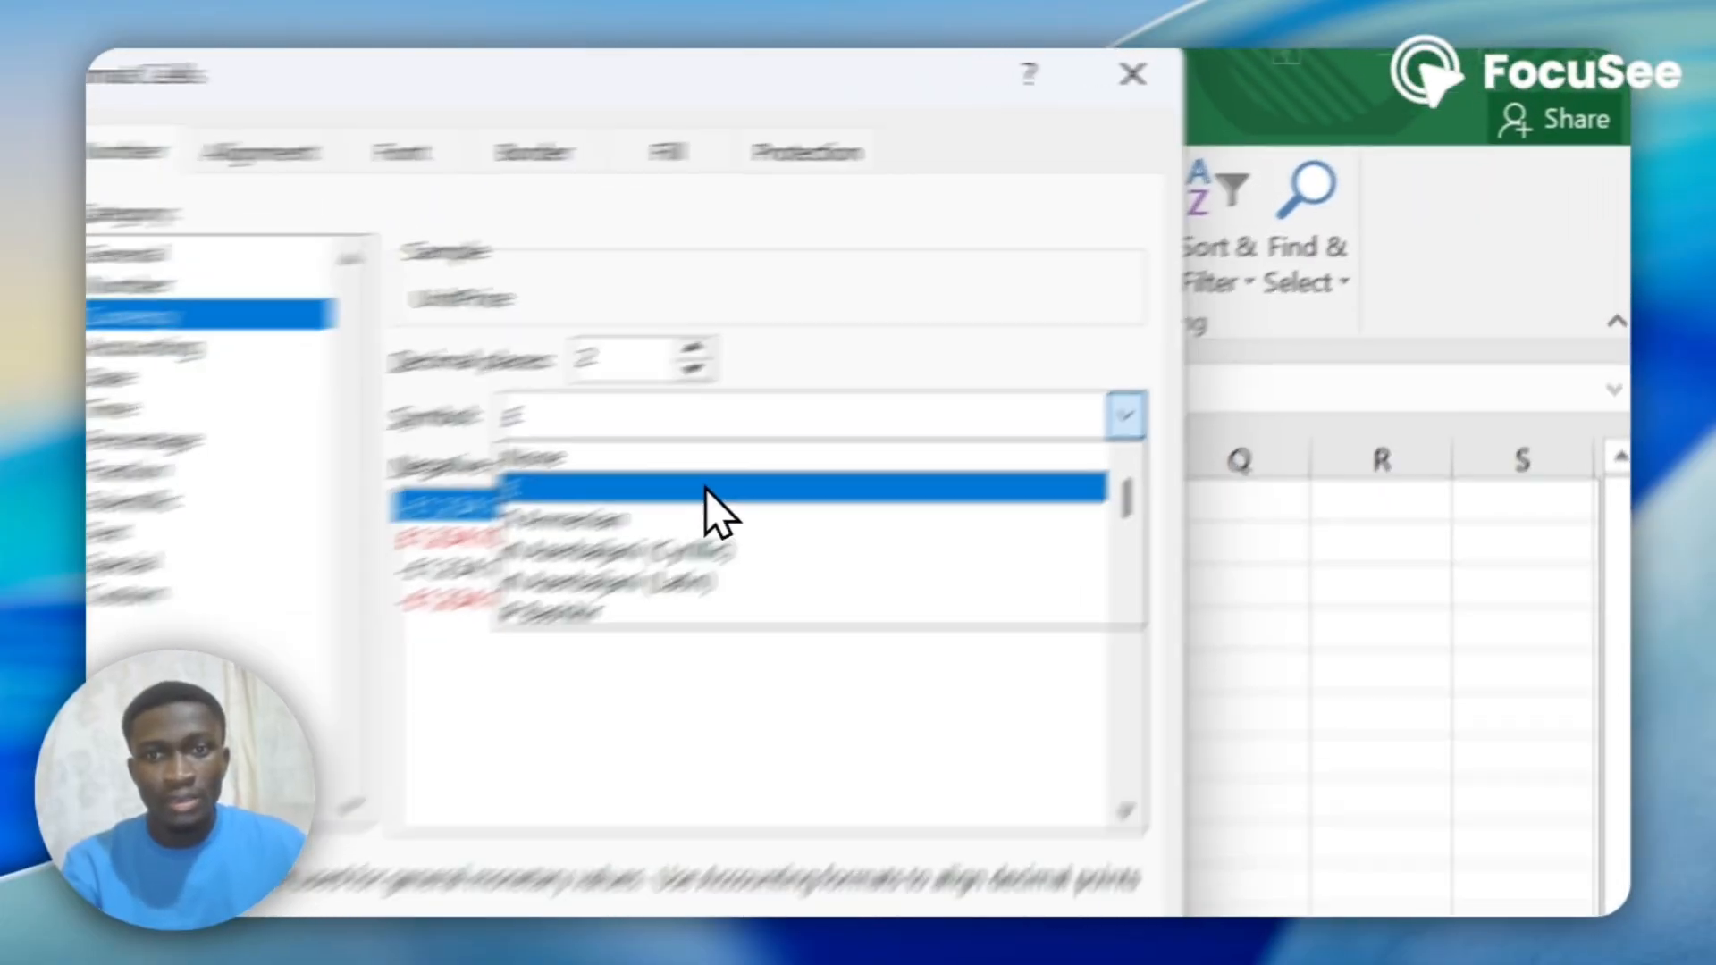
{"action": "scroll", "coordinate": [644, 527], "scroll_direction": "down", "scroll_amount": 2}
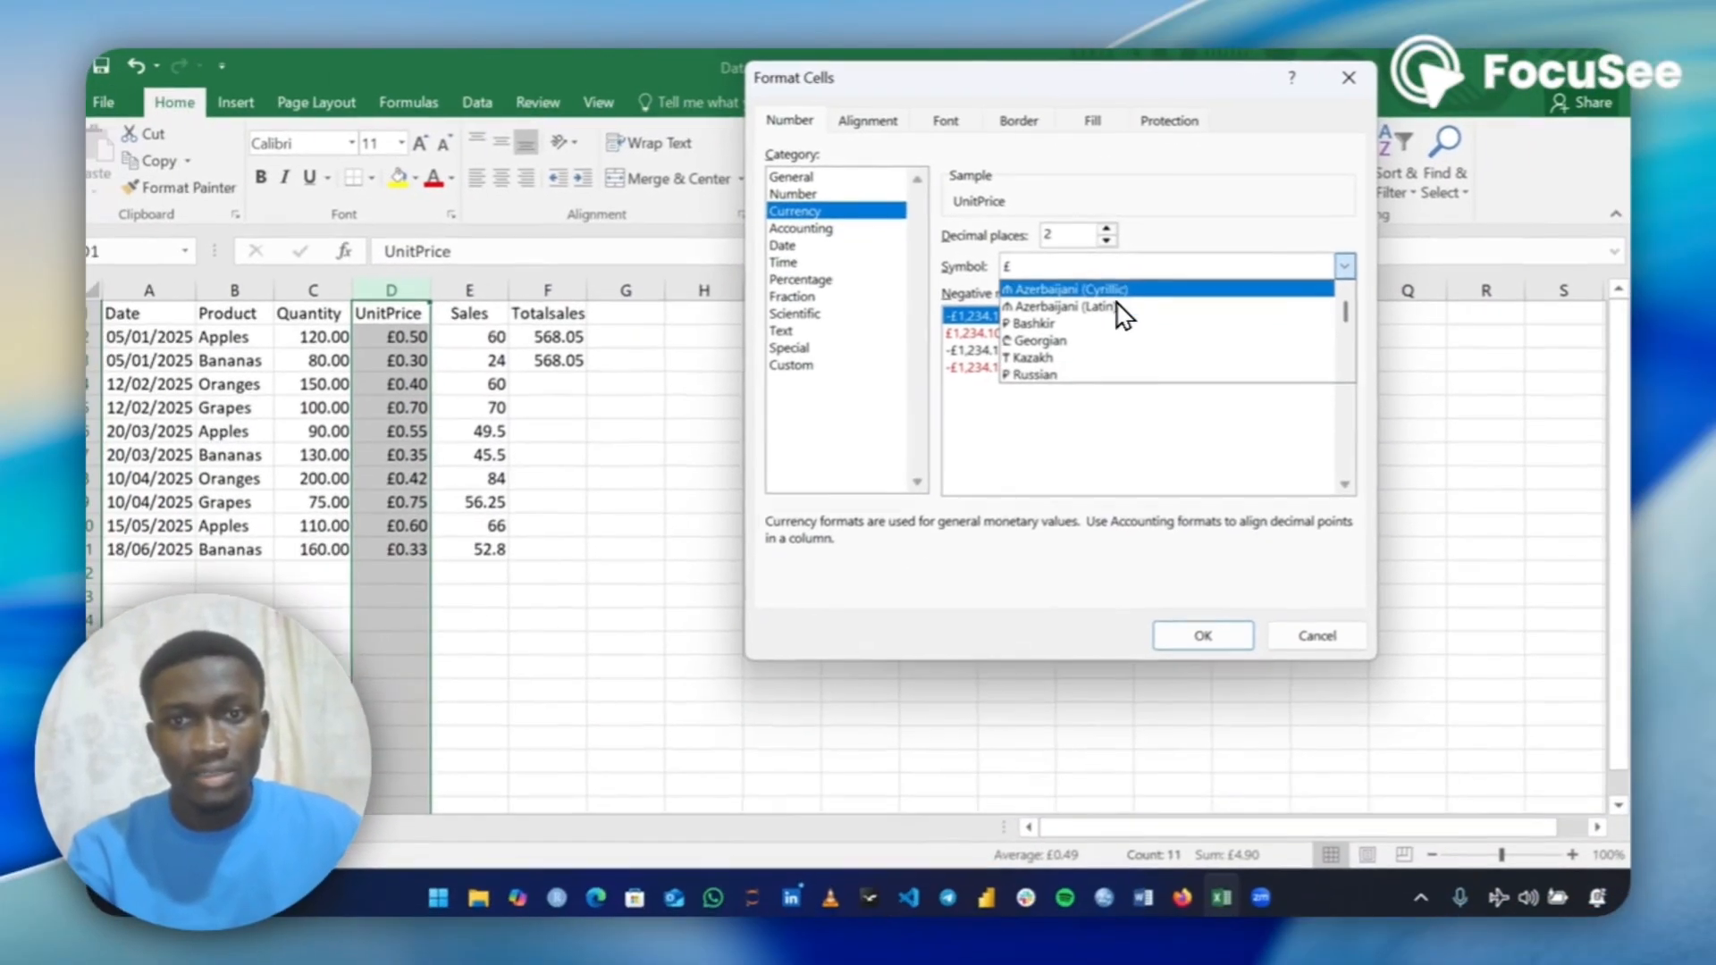
{"action": "scroll", "coordinate": [1122, 315], "scroll_direction": "down", "scroll_amount": 3}
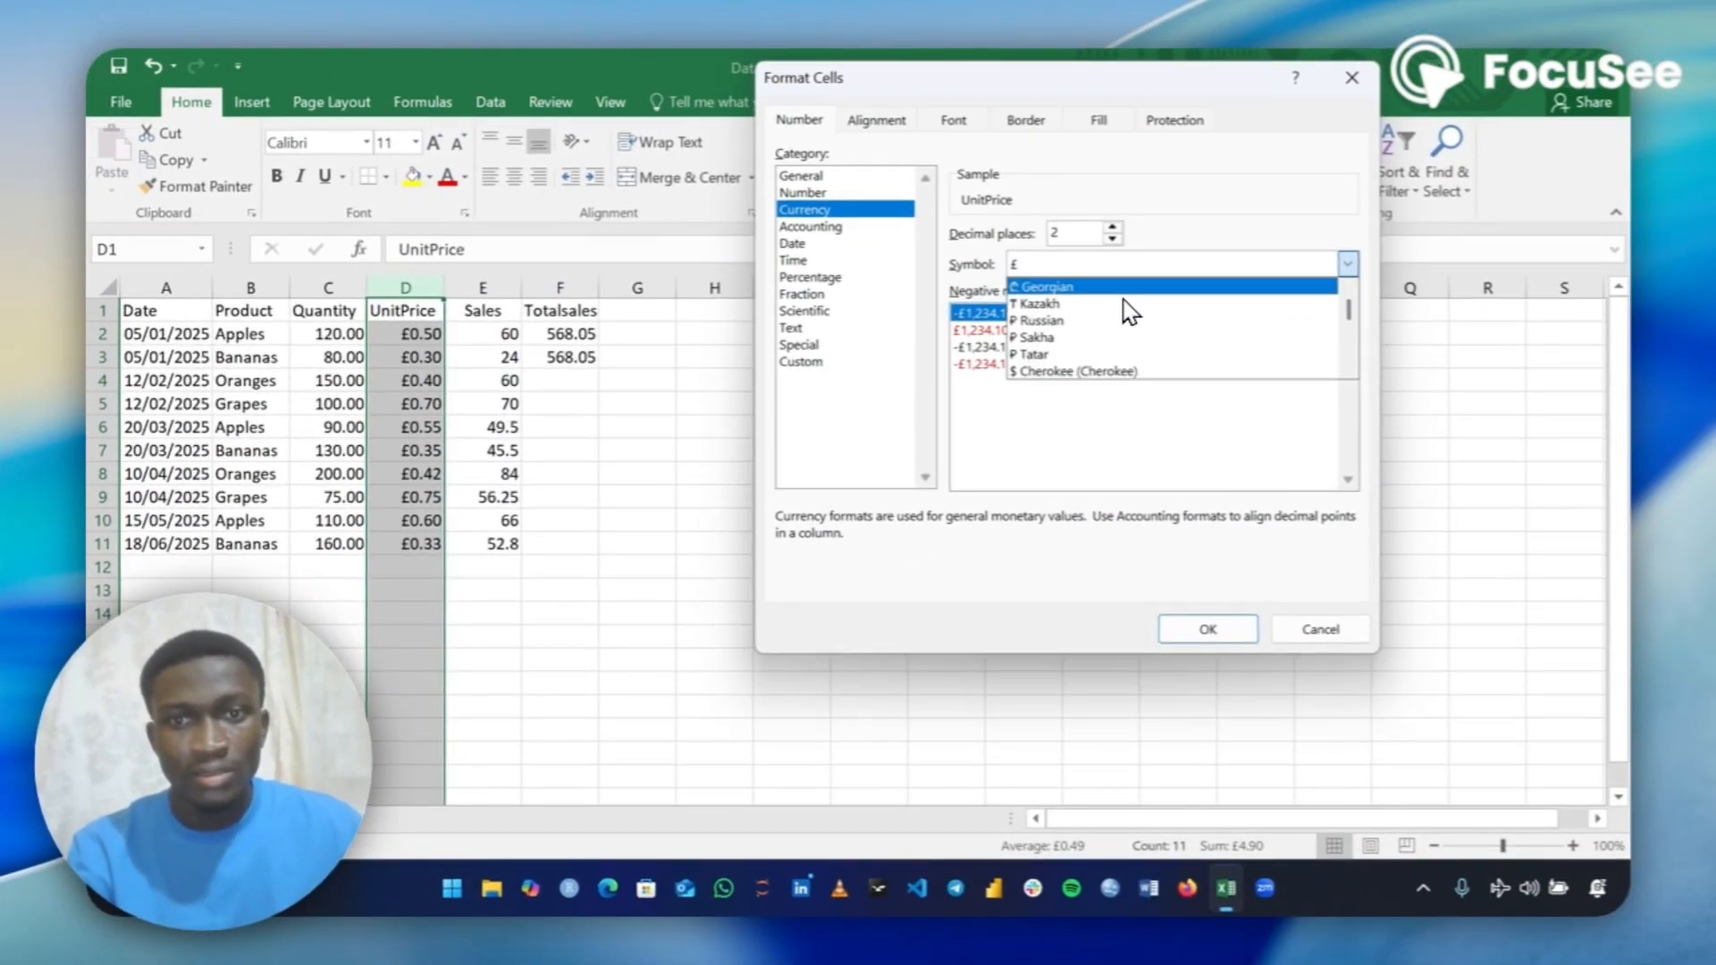
{"action": "scroll", "coordinate": [1128, 313], "scroll_direction": "down", "scroll_amount": 3}
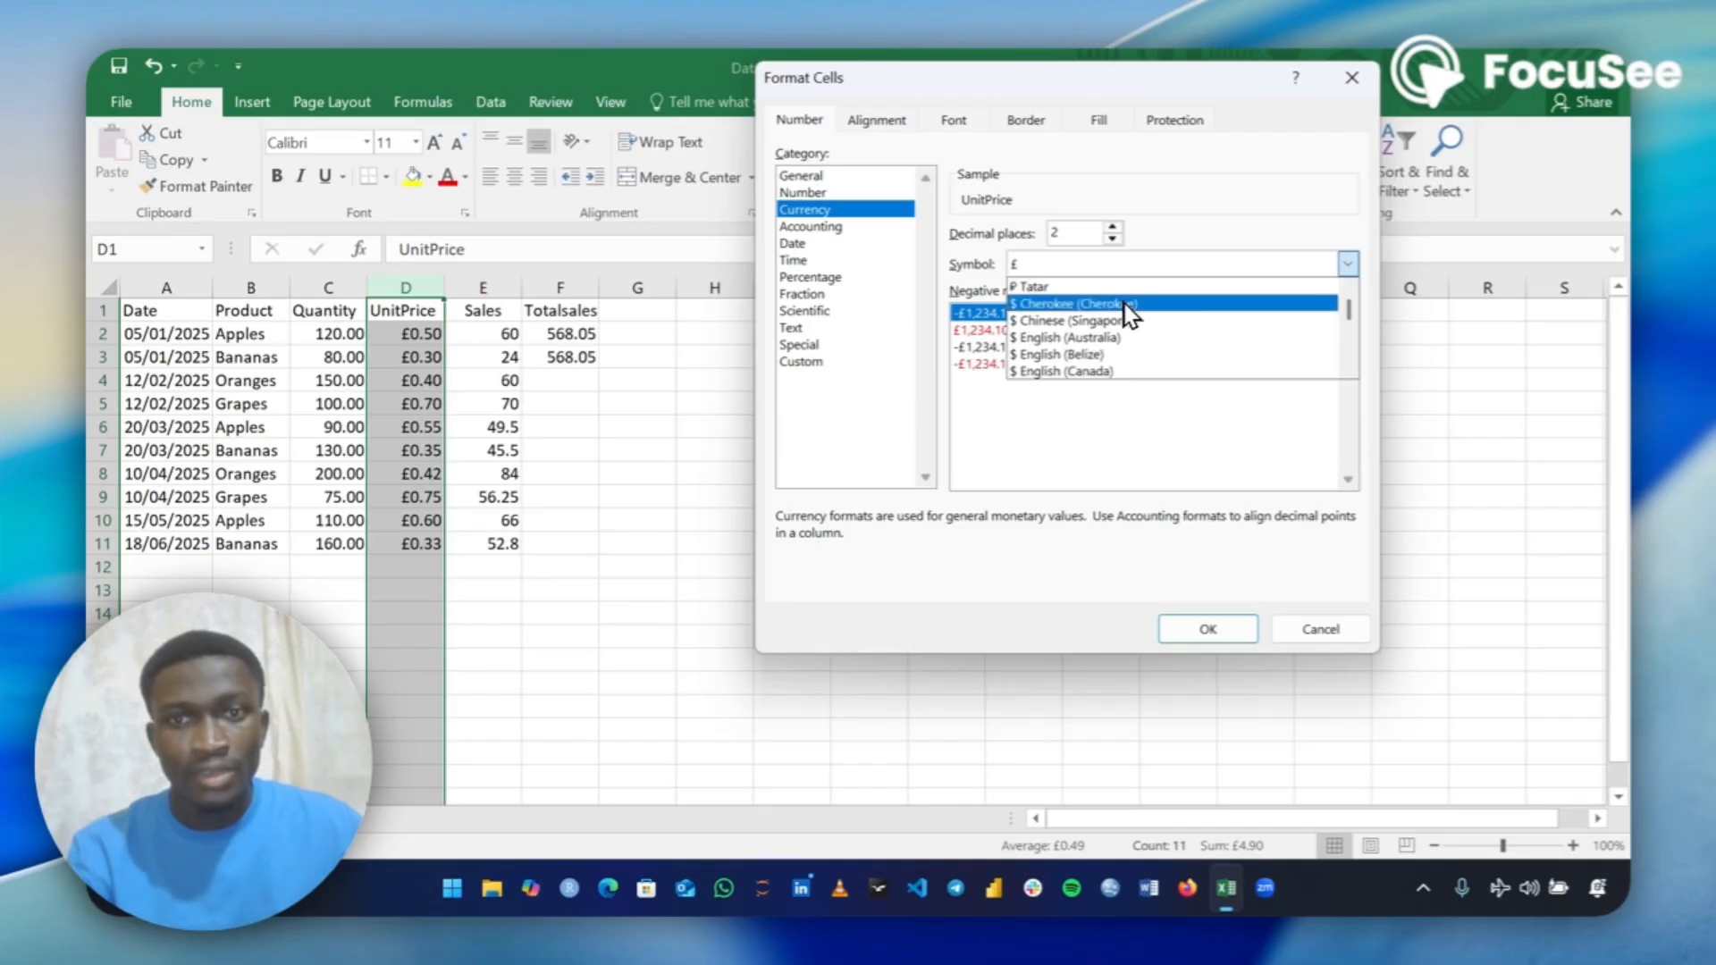
{"action": "scroll", "coordinate": [1157, 335], "scroll_direction": "down", "scroll_amount": 2}
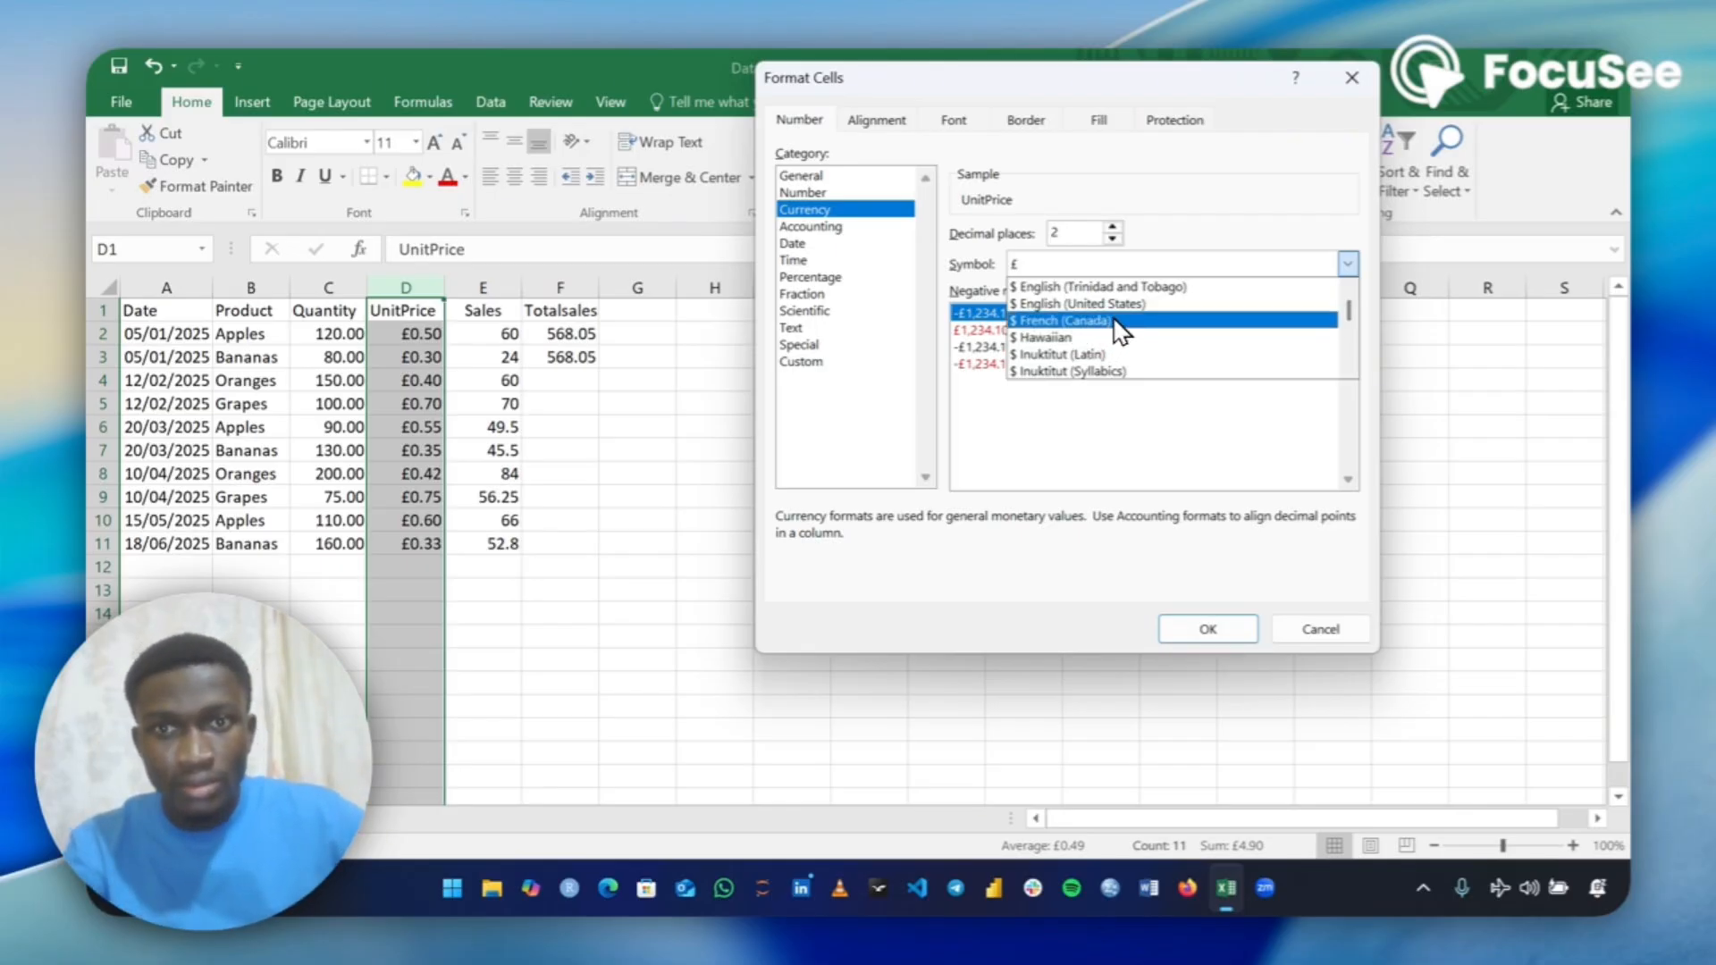
{"action": "left_click", "coordinate": [1117, 304]}
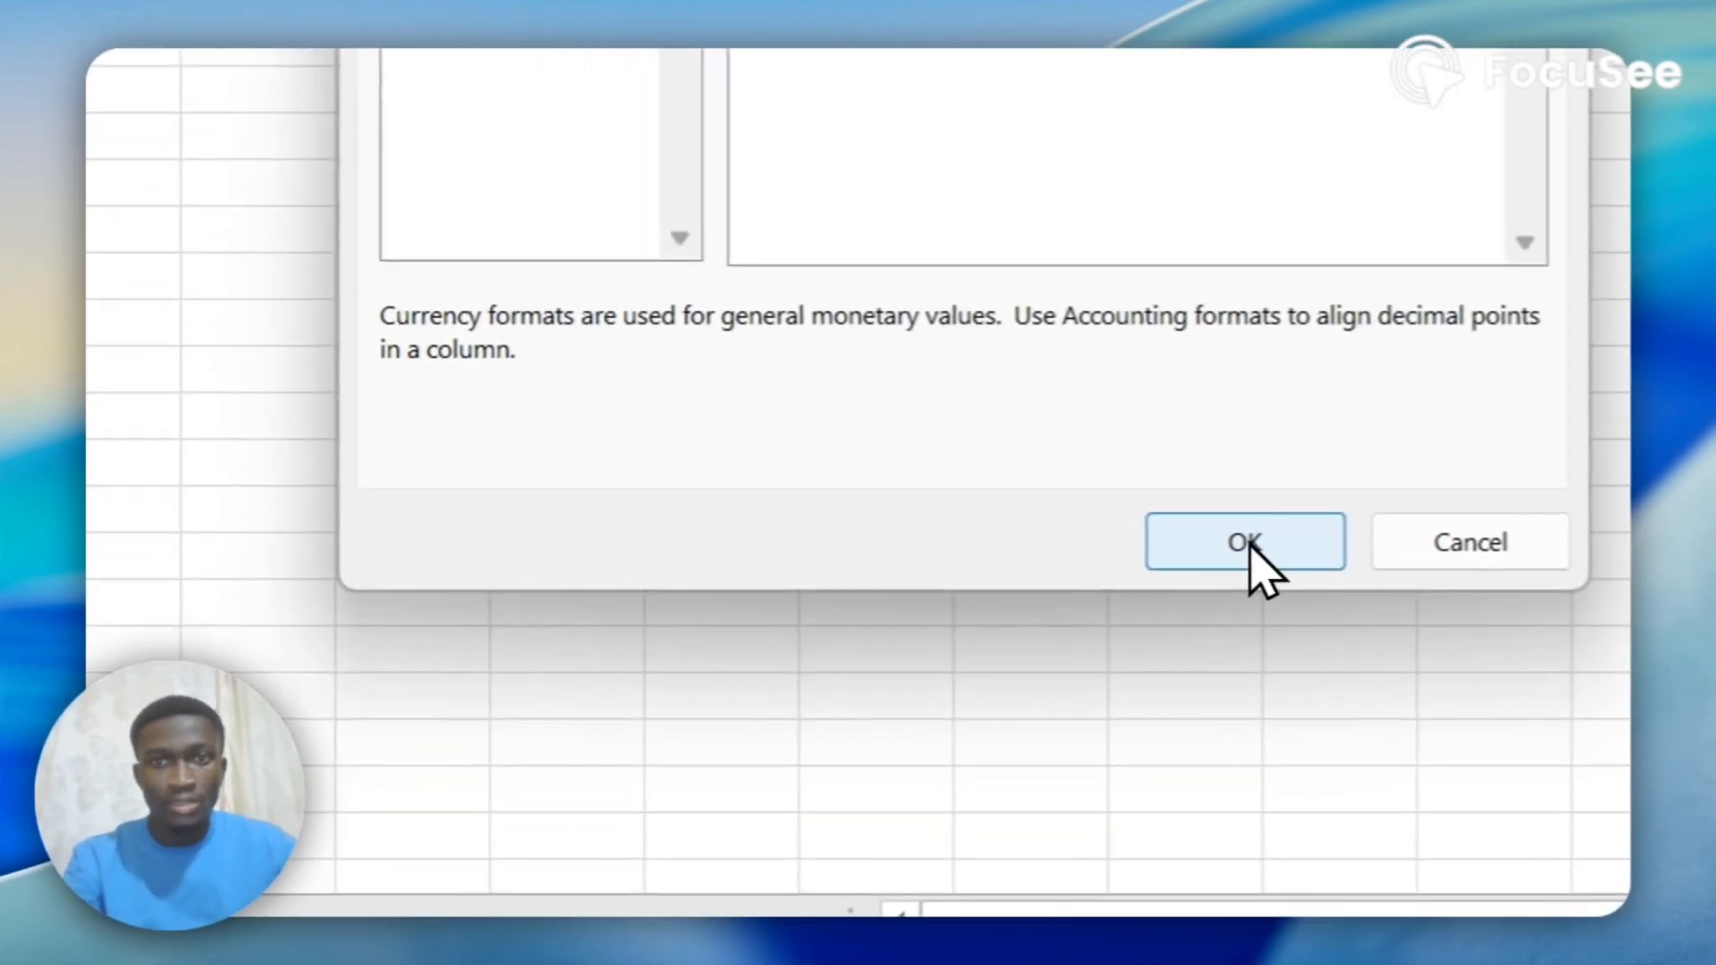
{"action": "left_click", "coordinate": [1251, 543]}
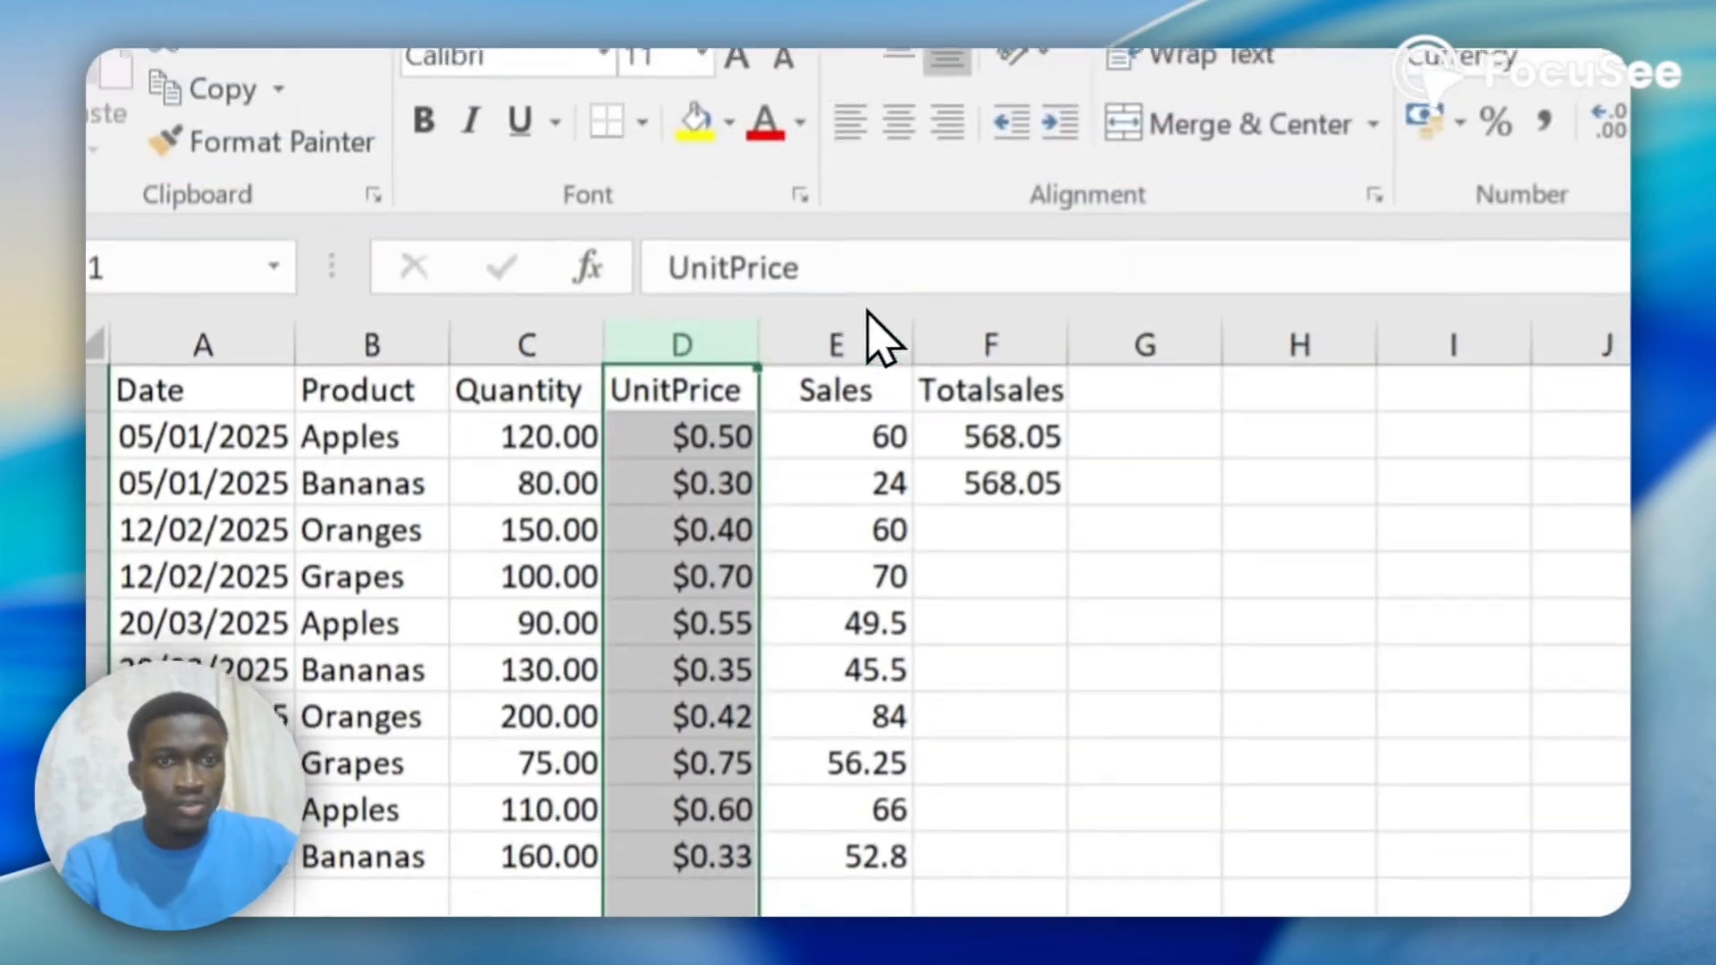
Format the whole Sales column as Currency with the $ English (United States) symbol.
{"action": "left_click", "coordinate": [571, 72]}
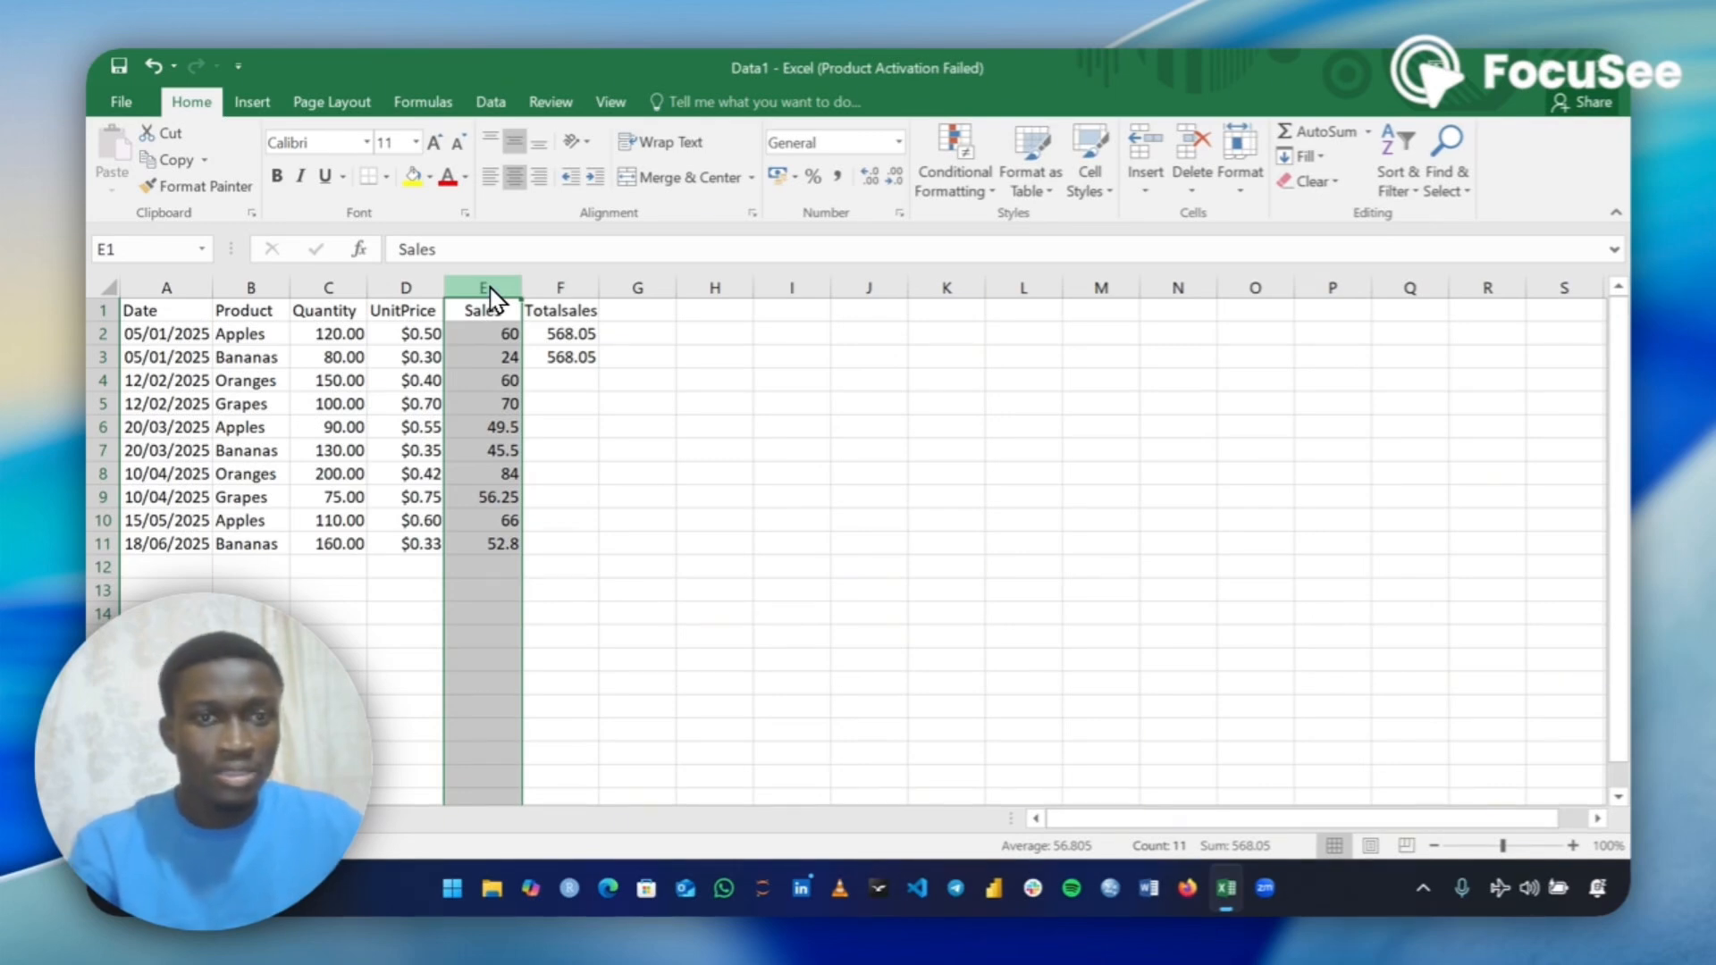
{"action": "left_click", "coordinate": [898, 142]}
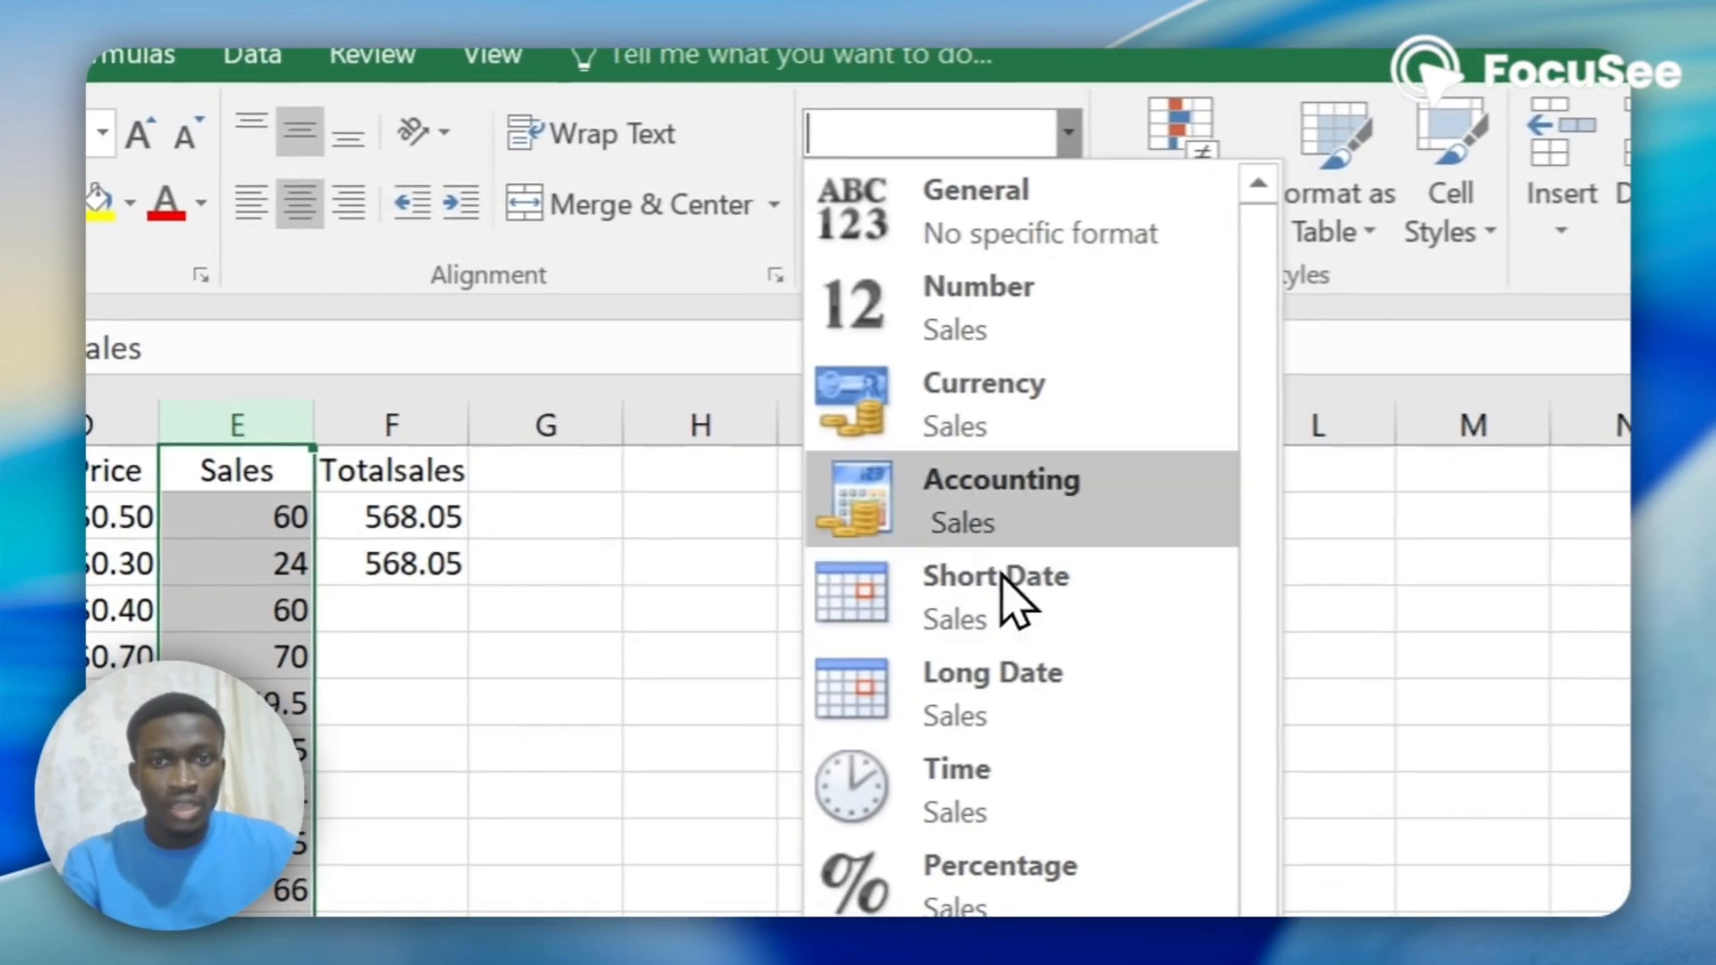
{"action": "left_click", "coordinate": [946, 460]}
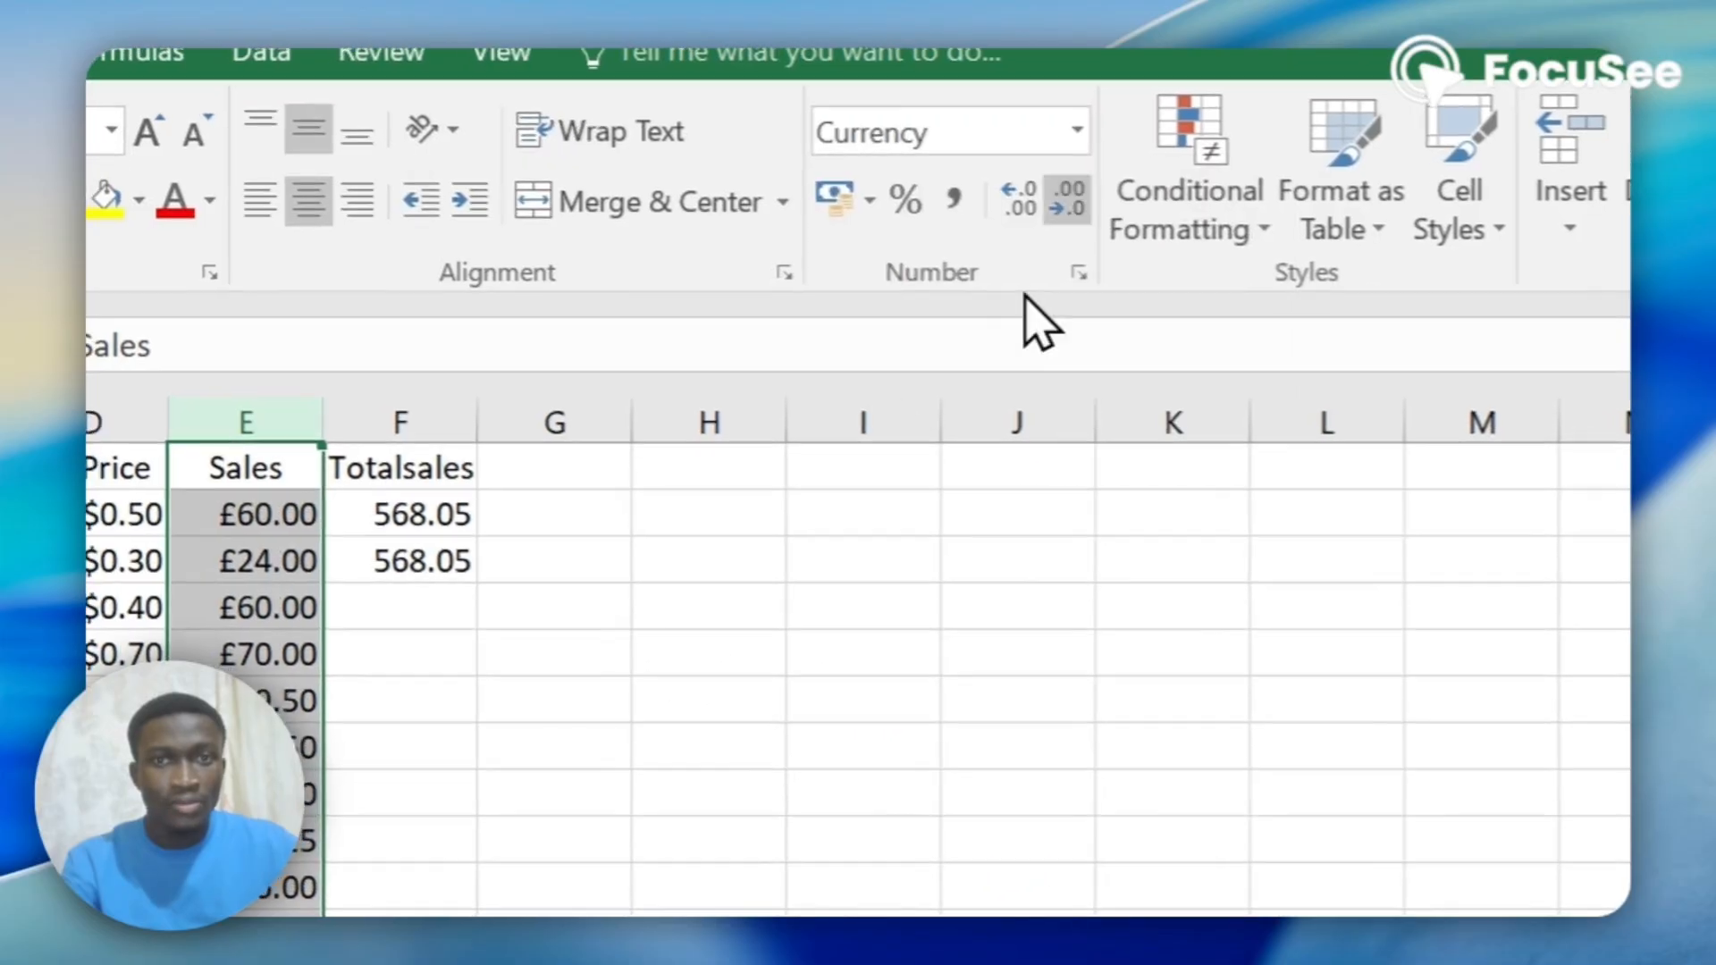
{"action": "left_click", "coordinate": [1069, 132]}
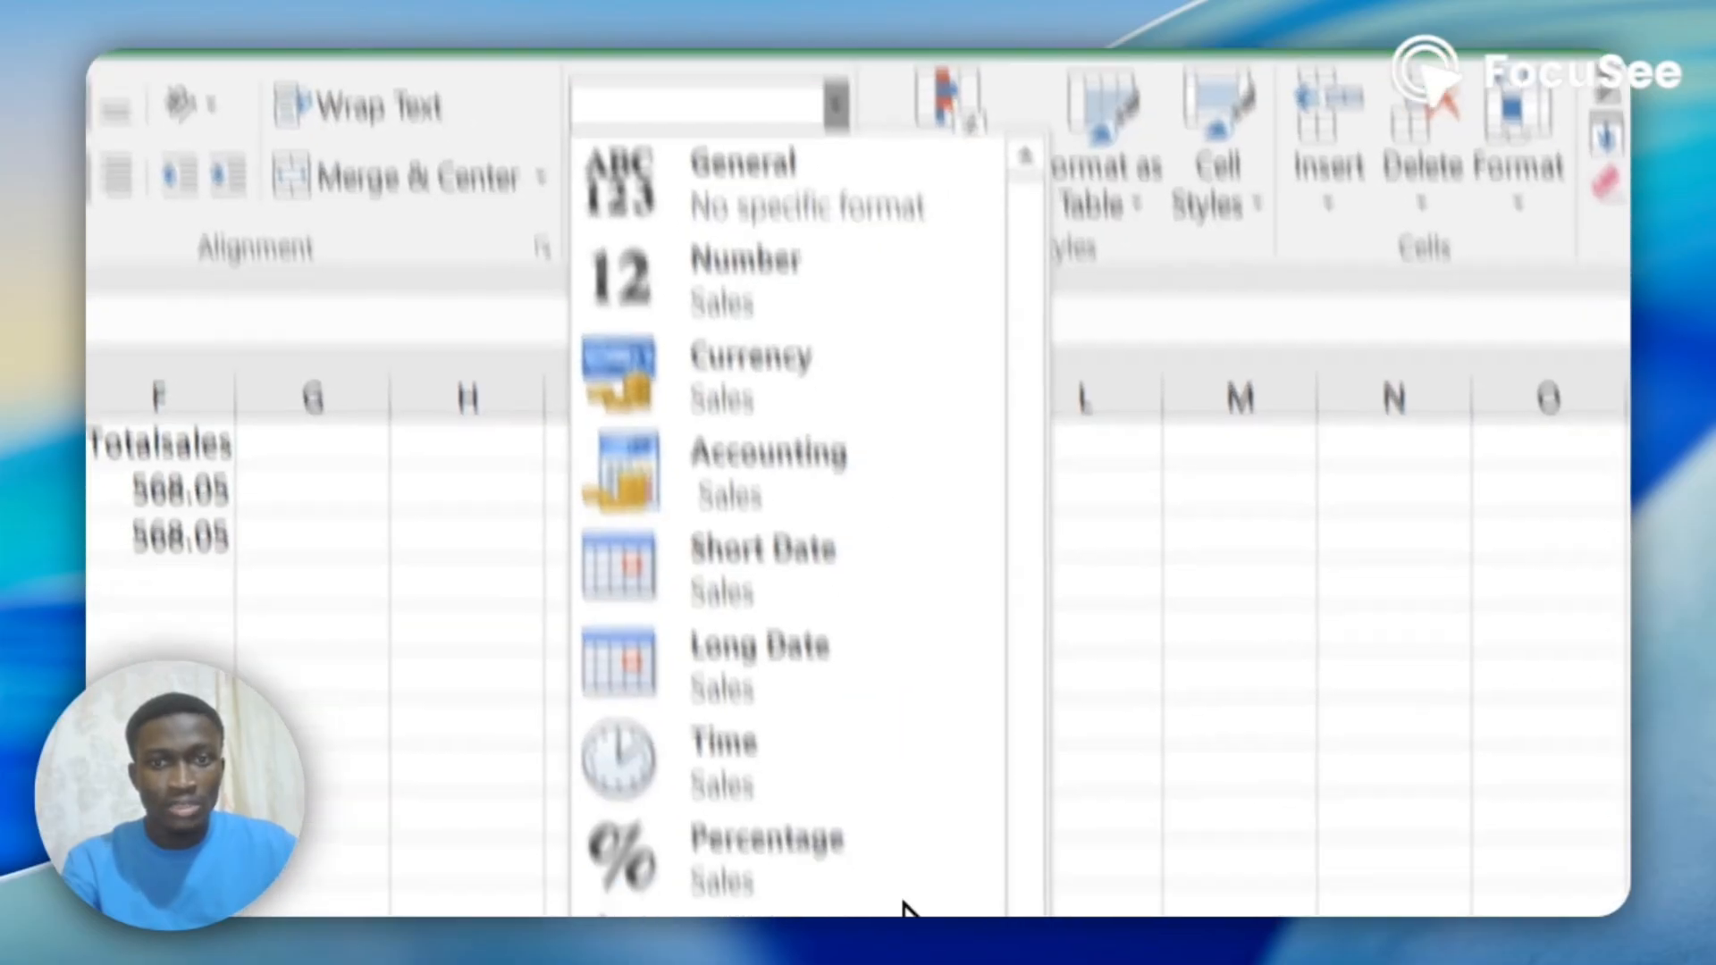
{"action": "left_click", "coordinate": [658, 759]}
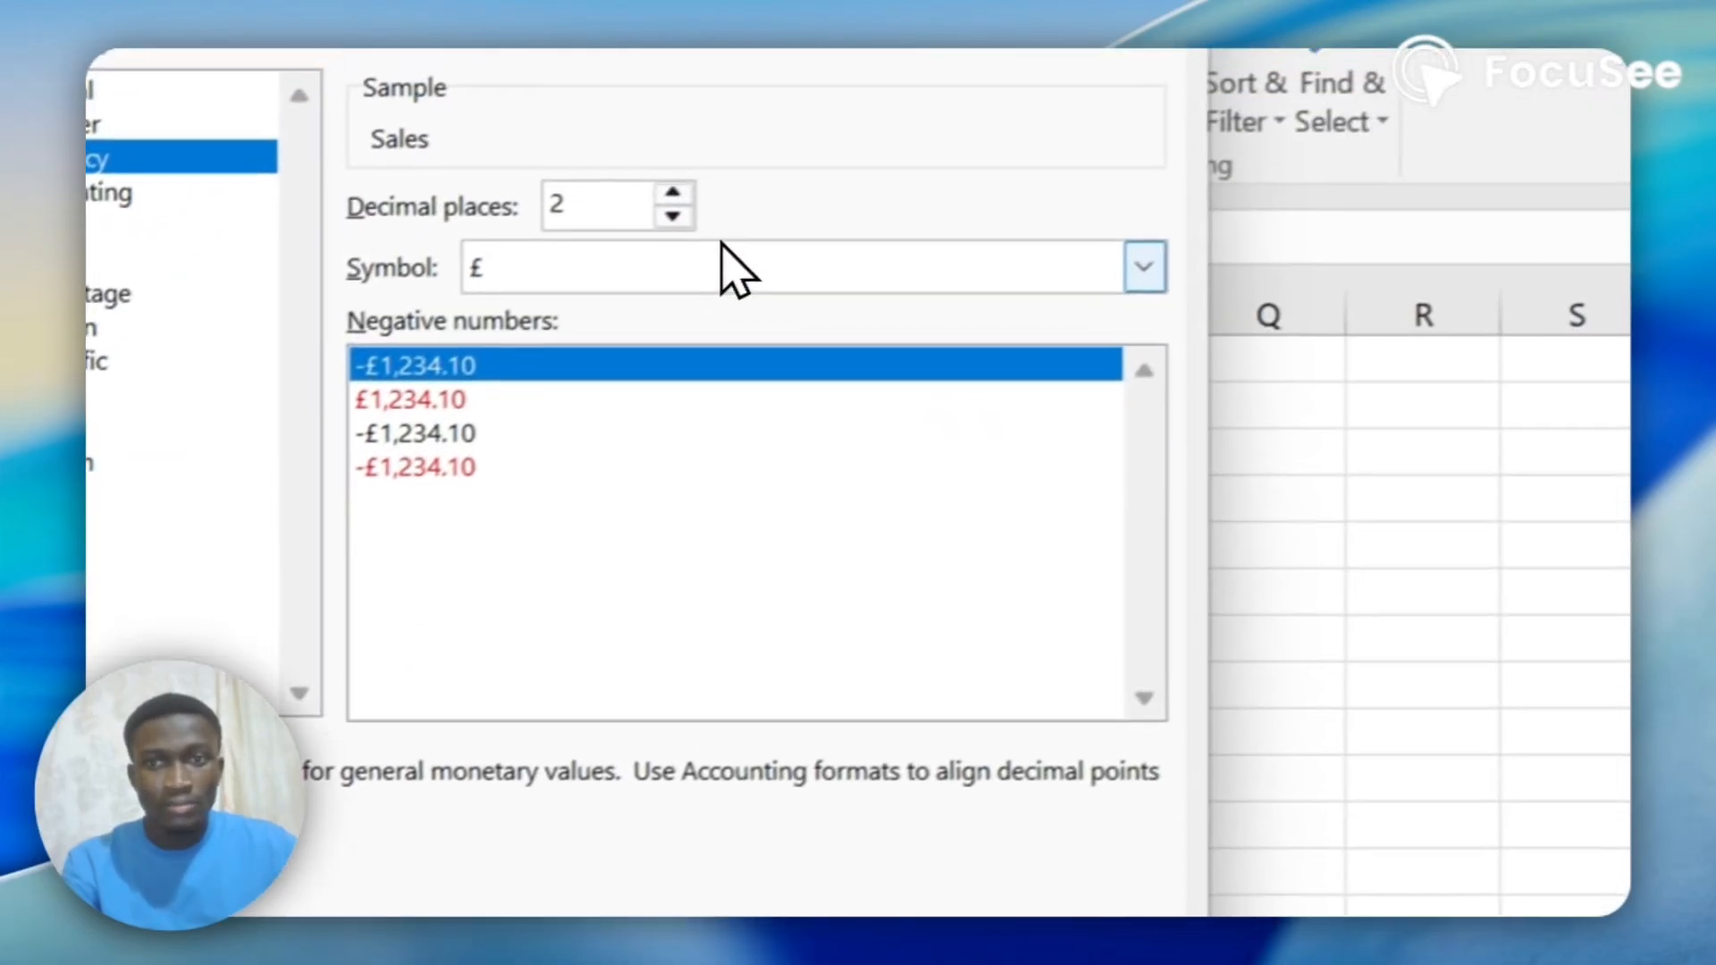
{"action": "left_click", "coordinate": [1144, 266]}
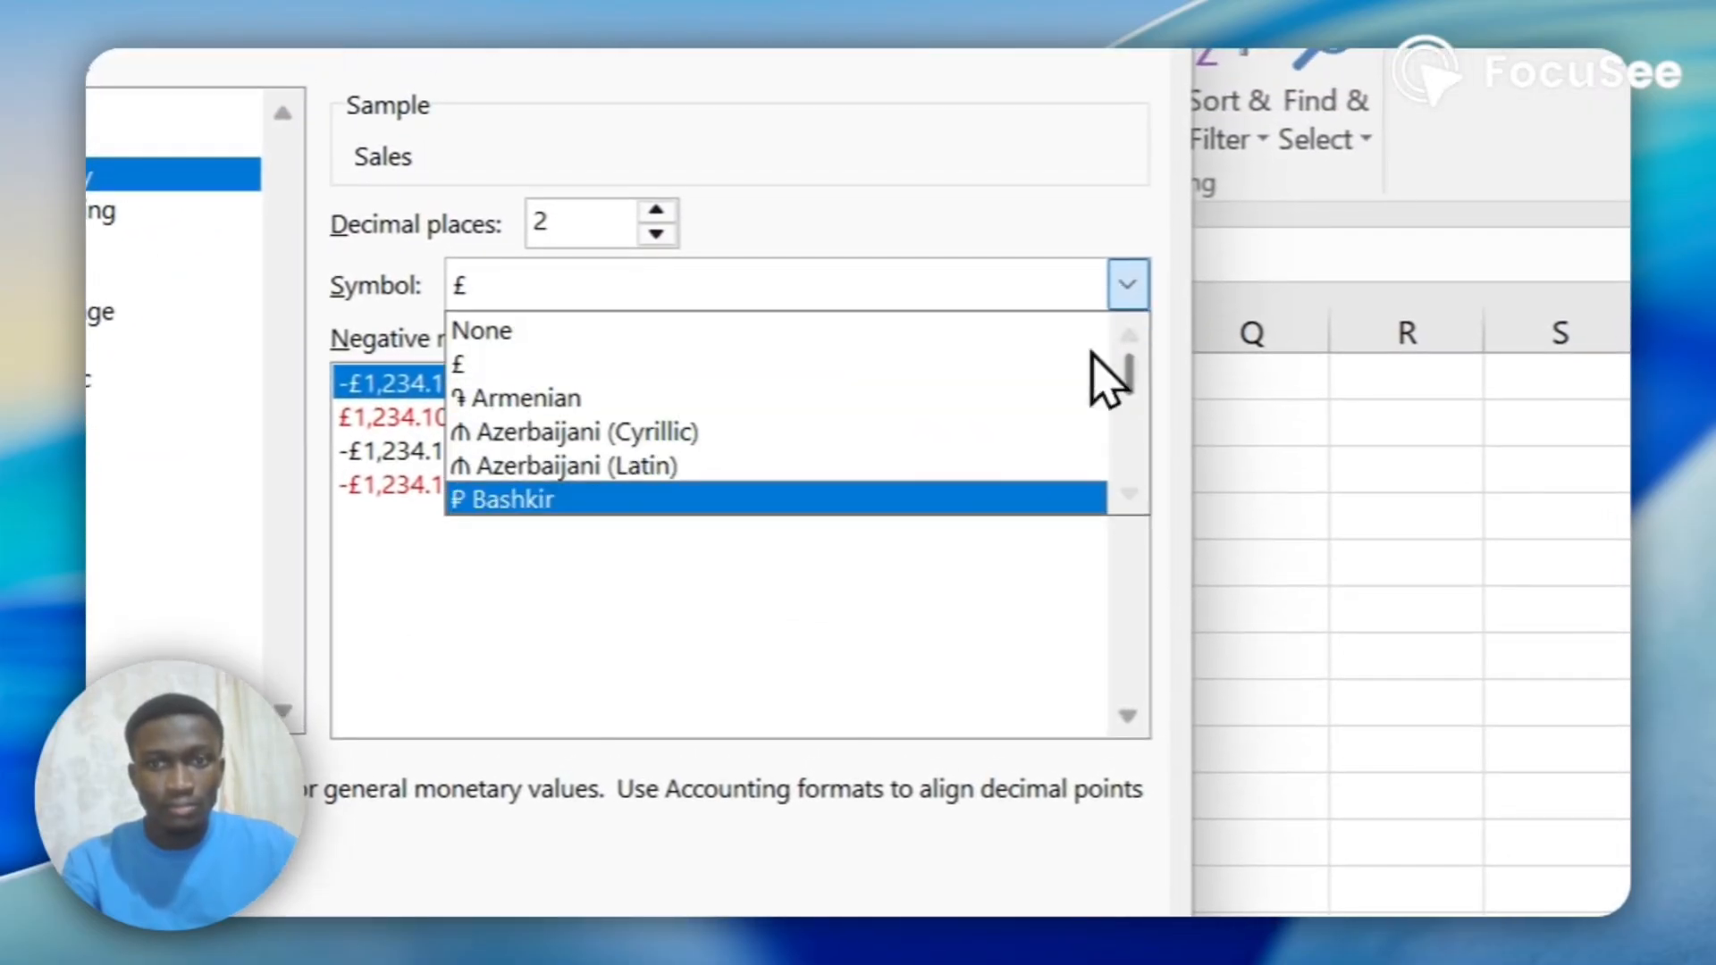
{"action": "scroll", "coordinate": [609, 418], "scroll_direction": "down", "scroll_amount": 2}
{"action": "scroll", "coordinate": [594, 431], "scroll_direction": "down", "scroll_amount": 4}
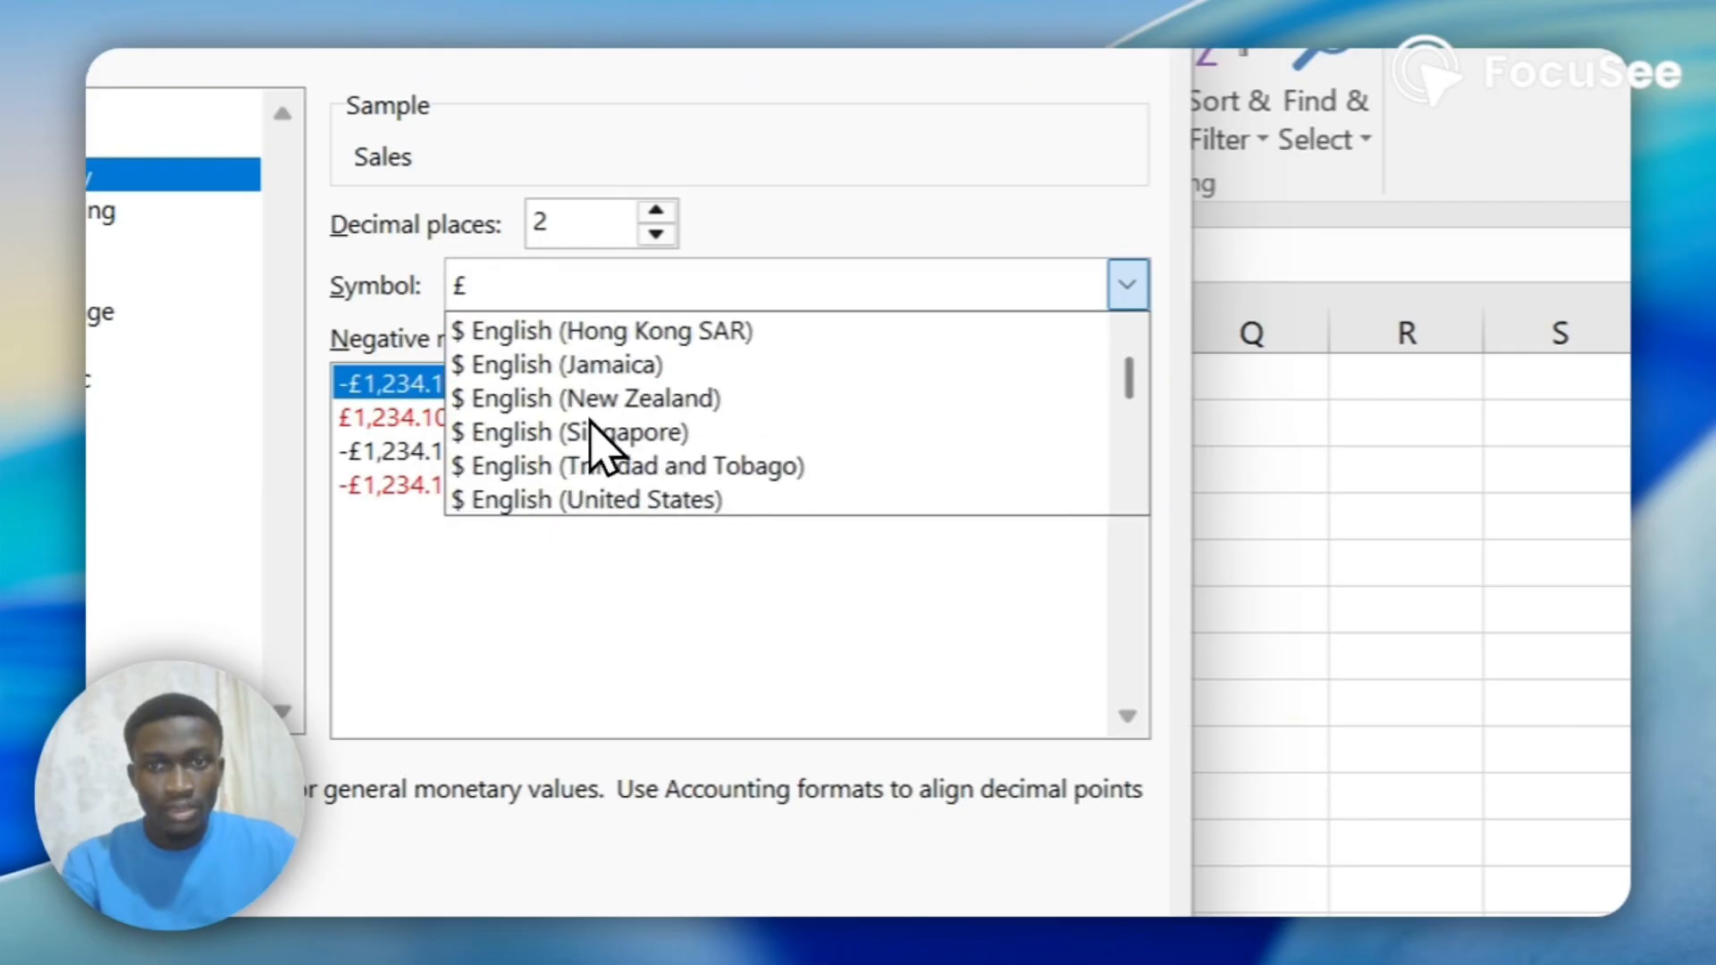
{"action": "left_click", "coordinate": [628, 490]}
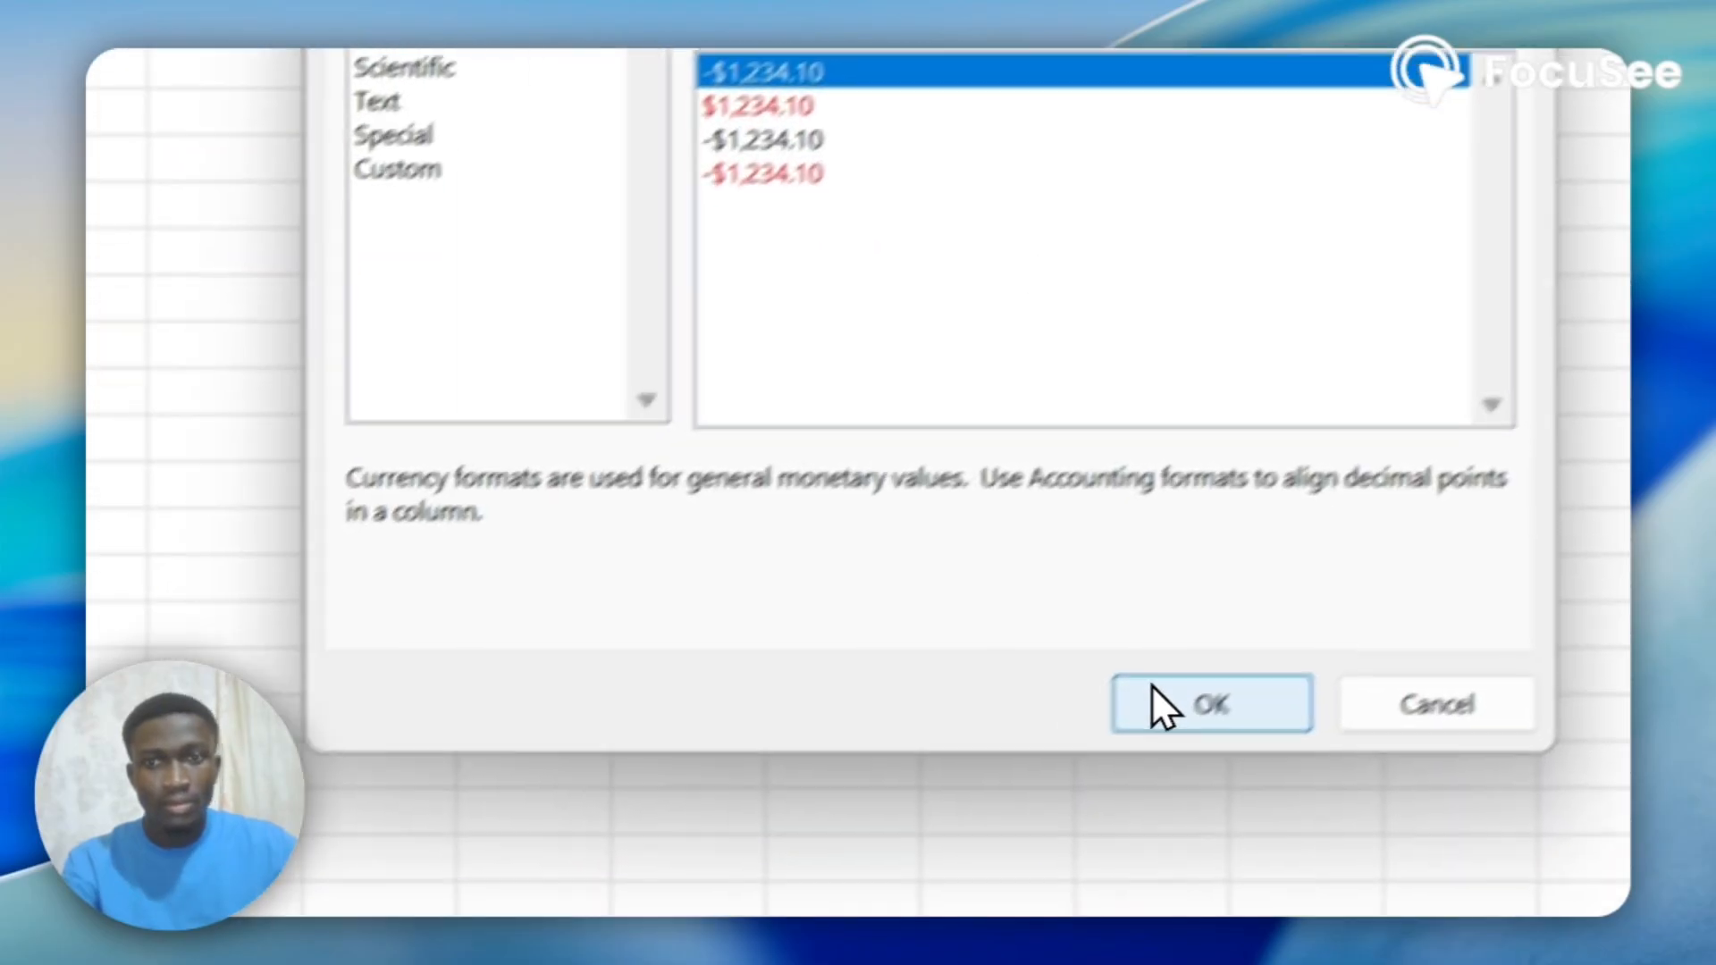
{"action": "left_click", "coordinate": [1160, 705]}
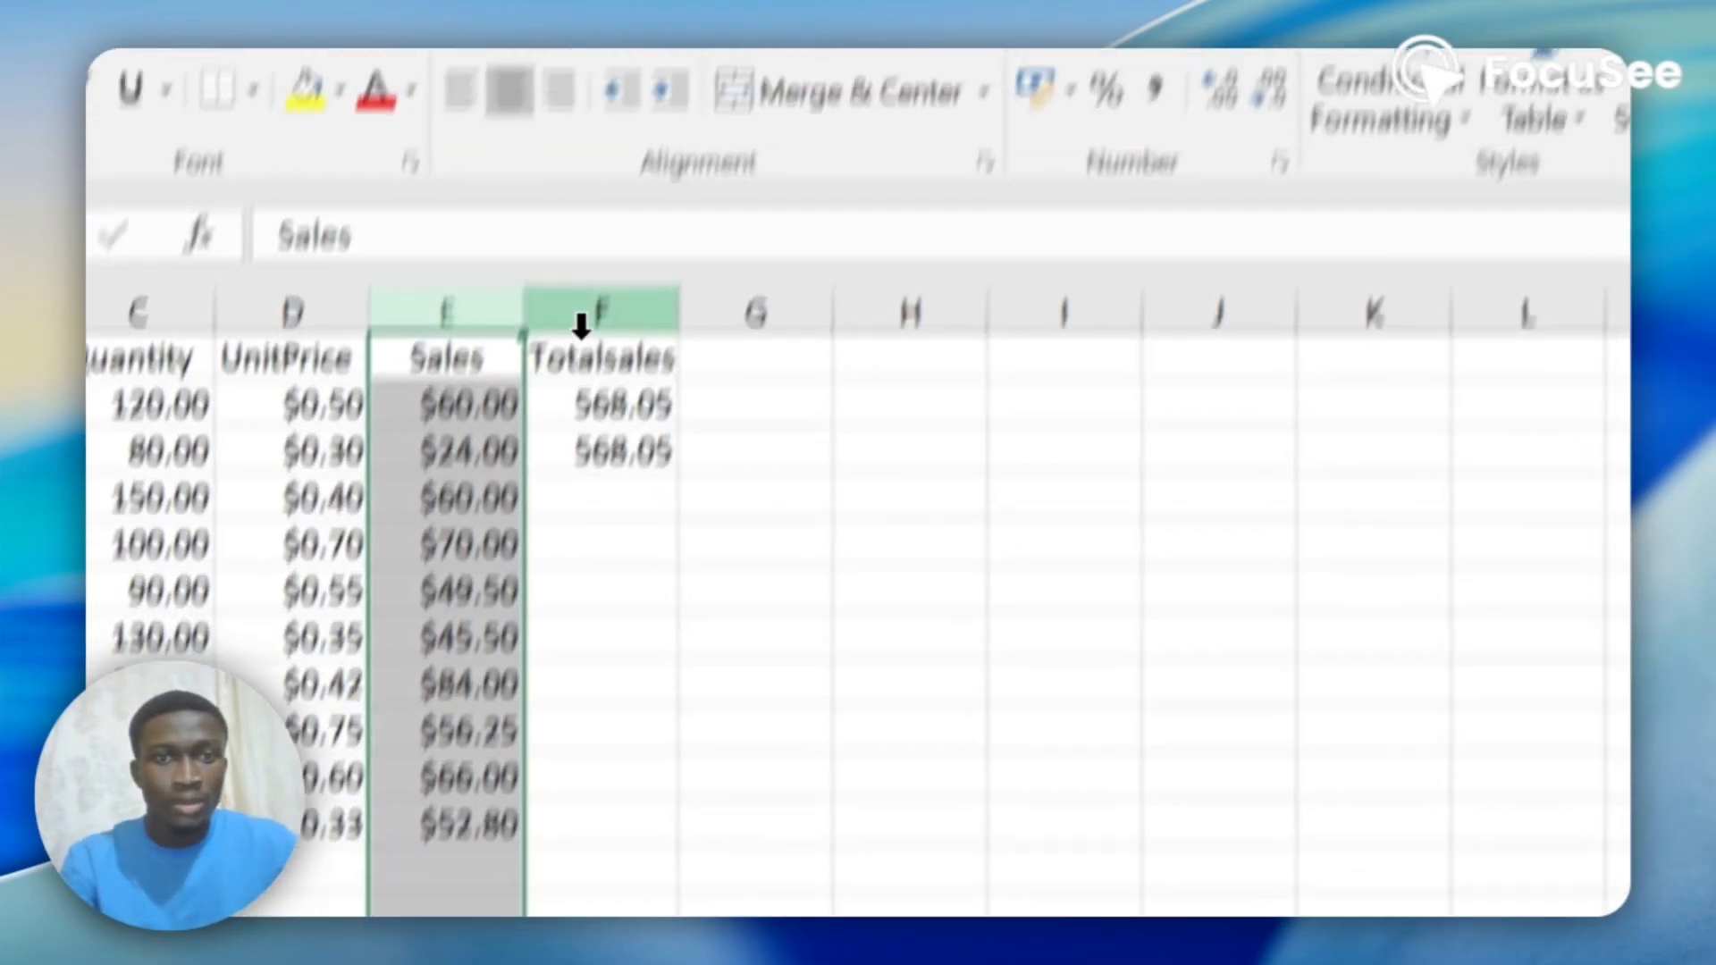
Format the whole Totalsales column as Currency with two decimal places and a $ symbol.
{"action": "left_click", "coordinate": [554, 505]}
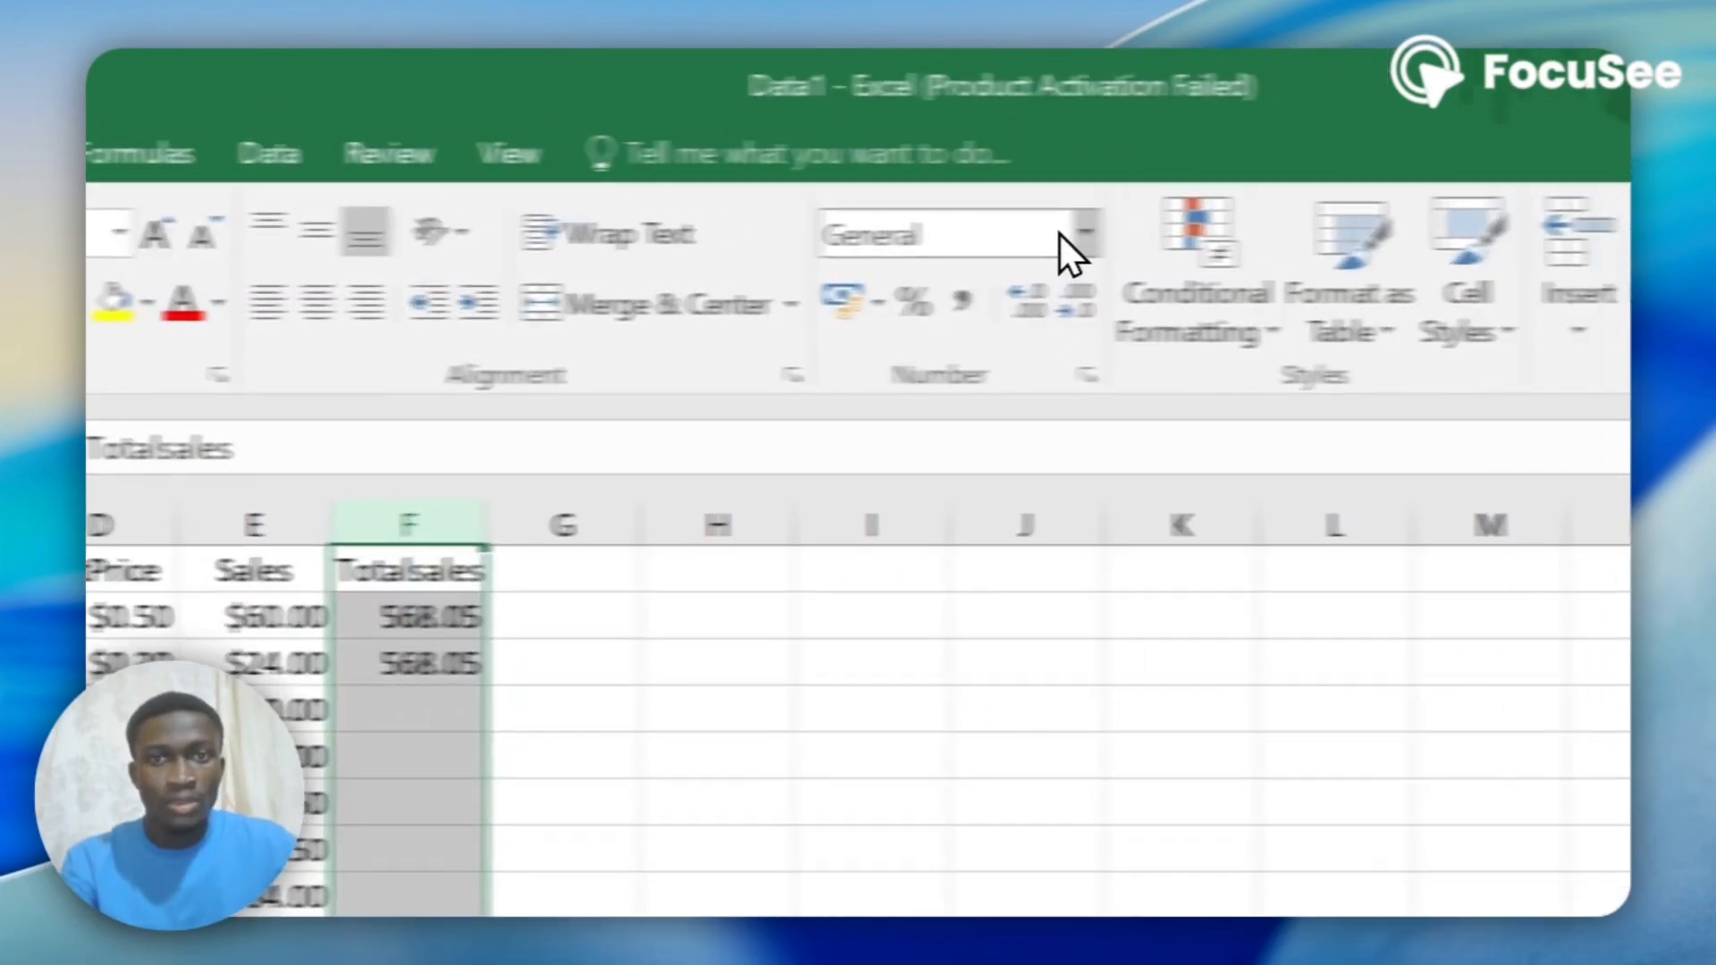
{"action": "left_click", "coordinate": [1217, 231]}
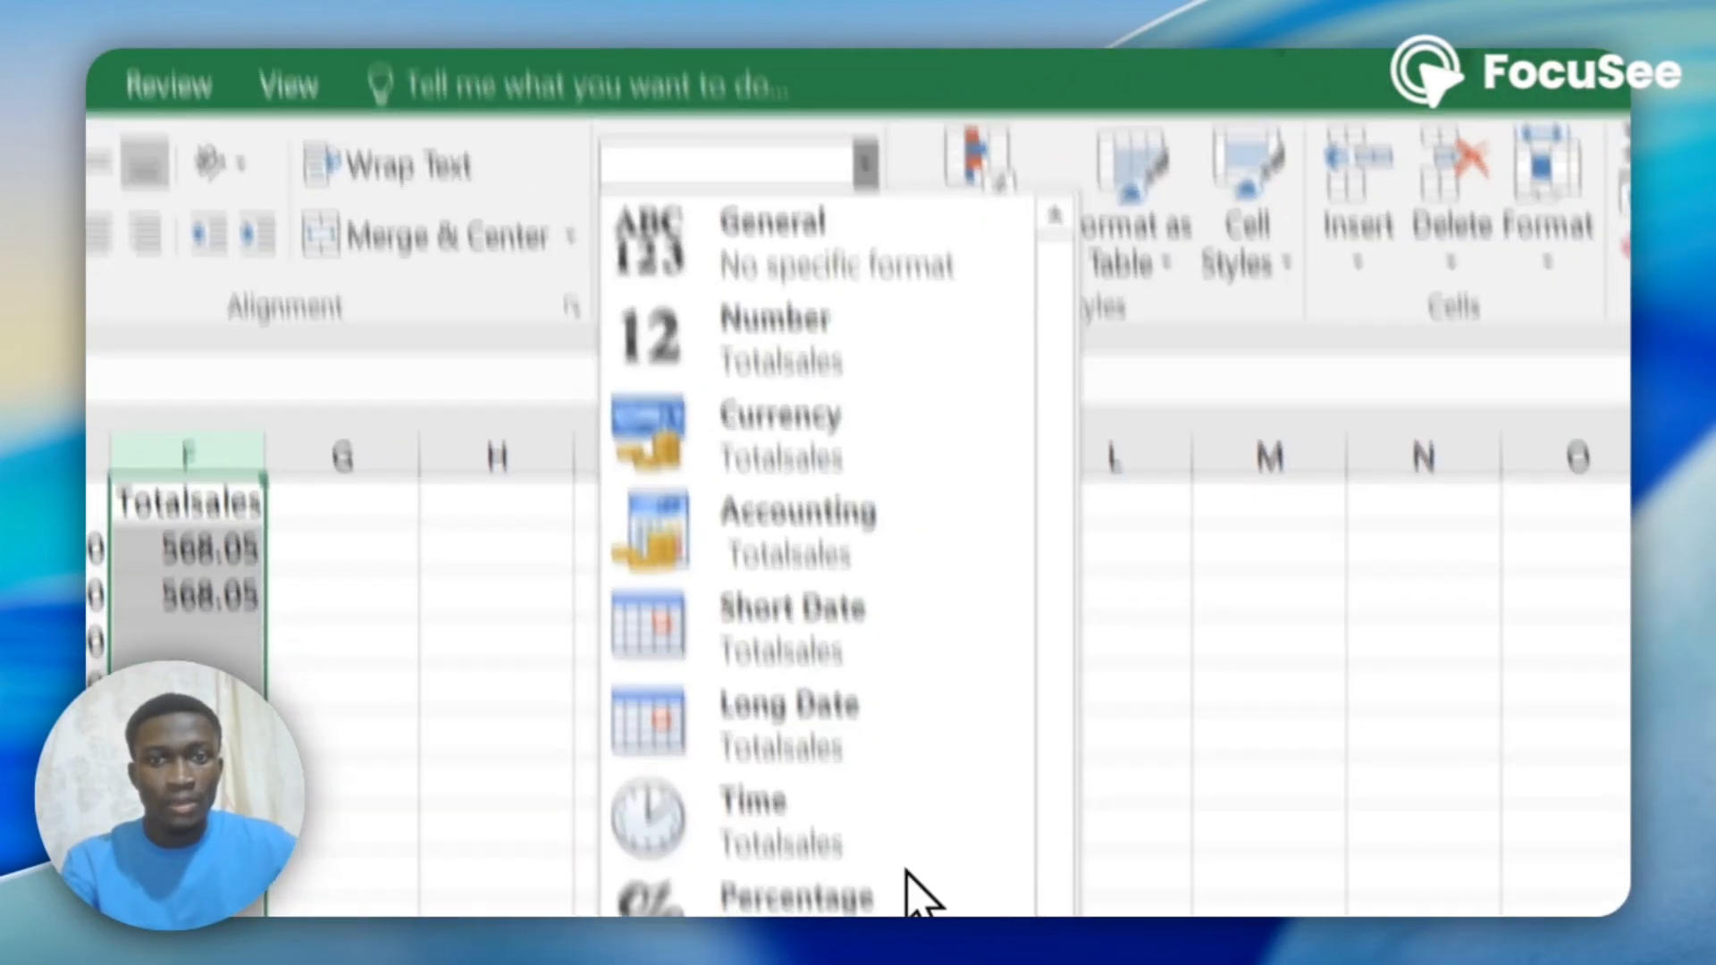
{"action": "left_click", "coordinate": [668, 774]}
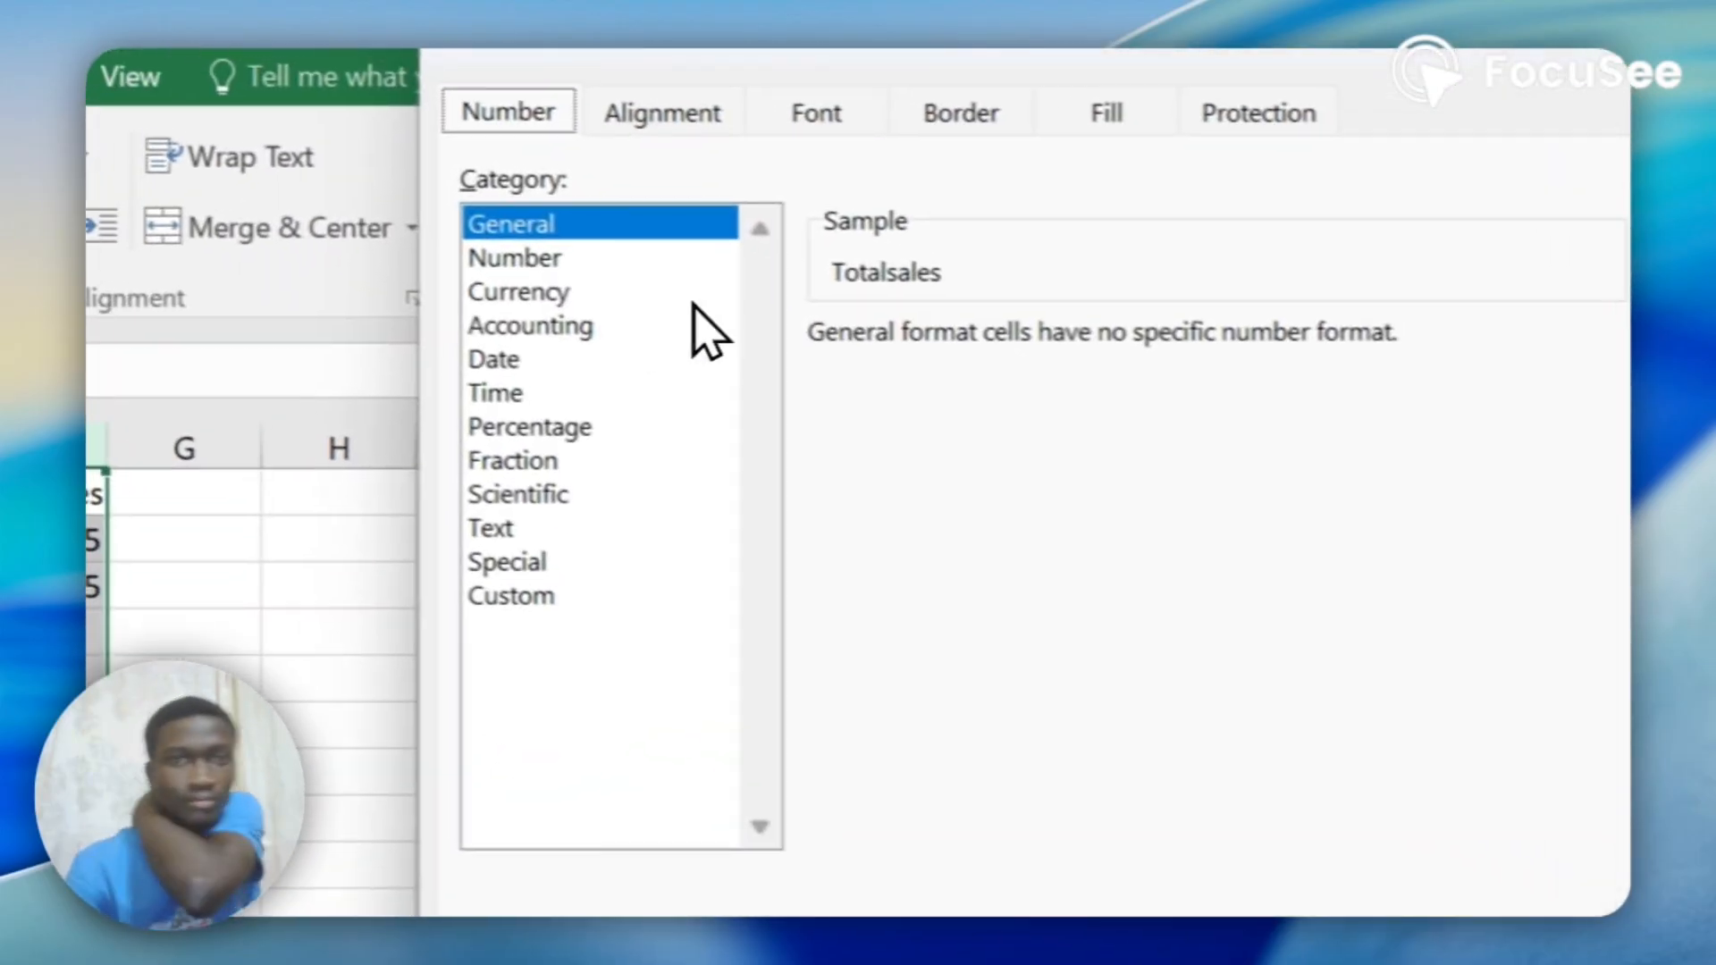
{"action": "left_click", "coordinate": [523, 293]}
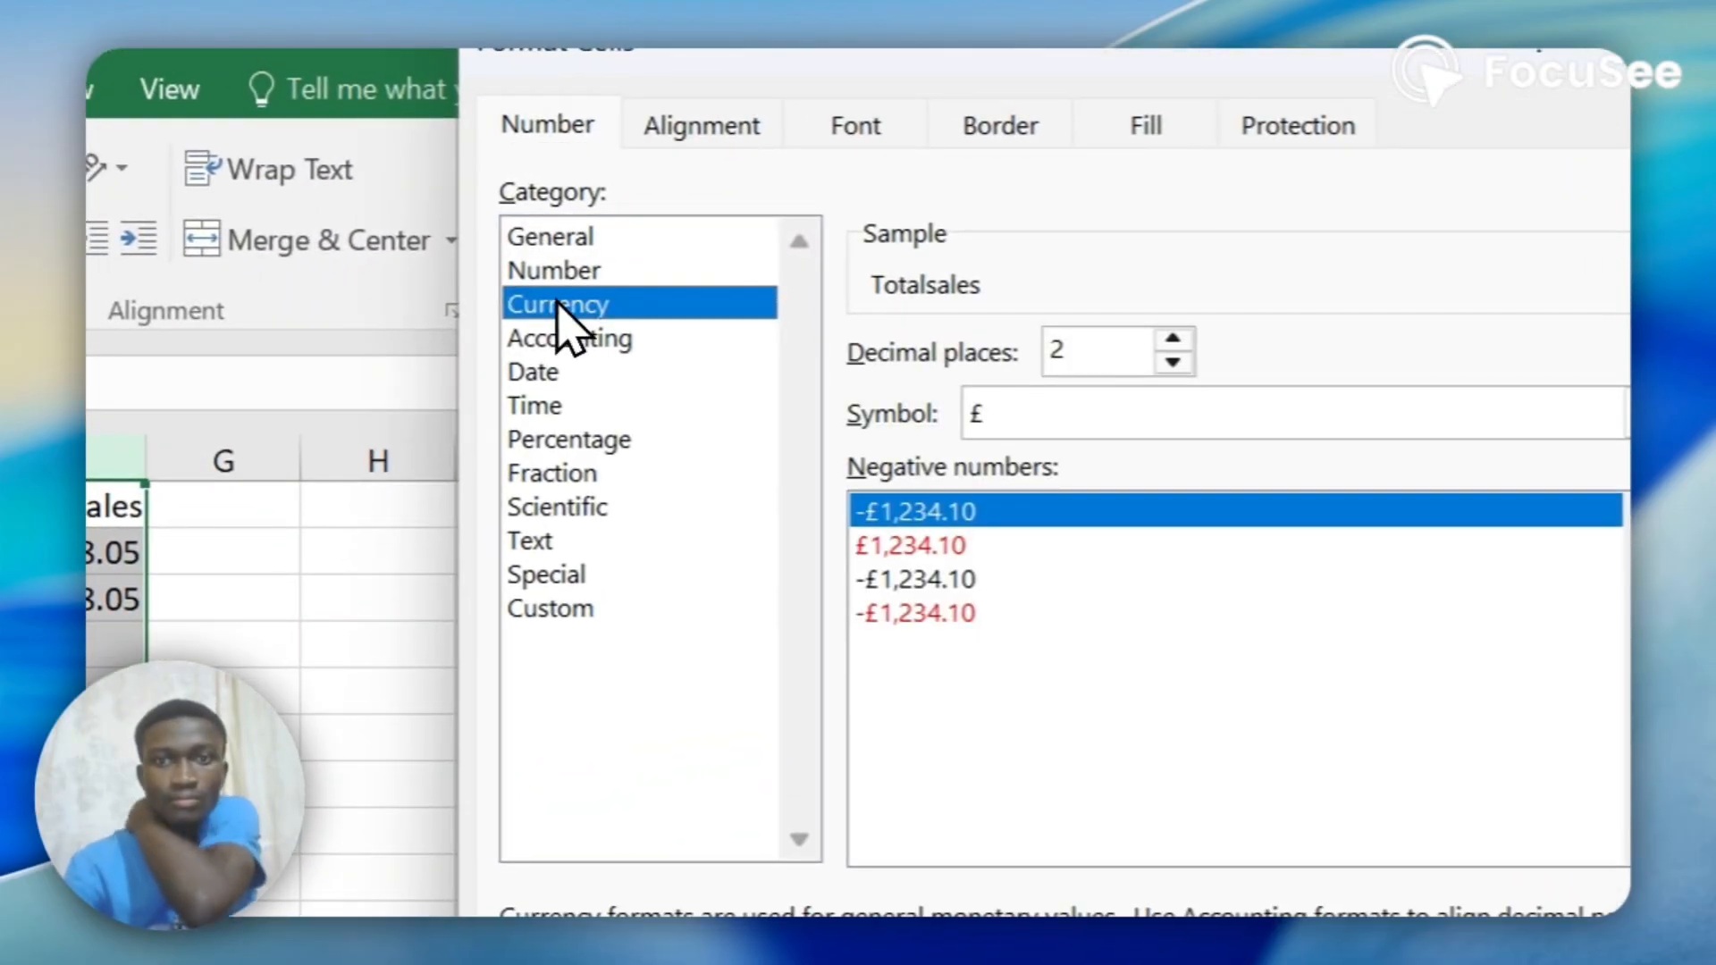
{"action": "left_click", "coordinate": [1160, 429]}
{"action": "scroll", "coordinate": [1153, 581], "scroll_direction": "down", "scroll_amount": 4}
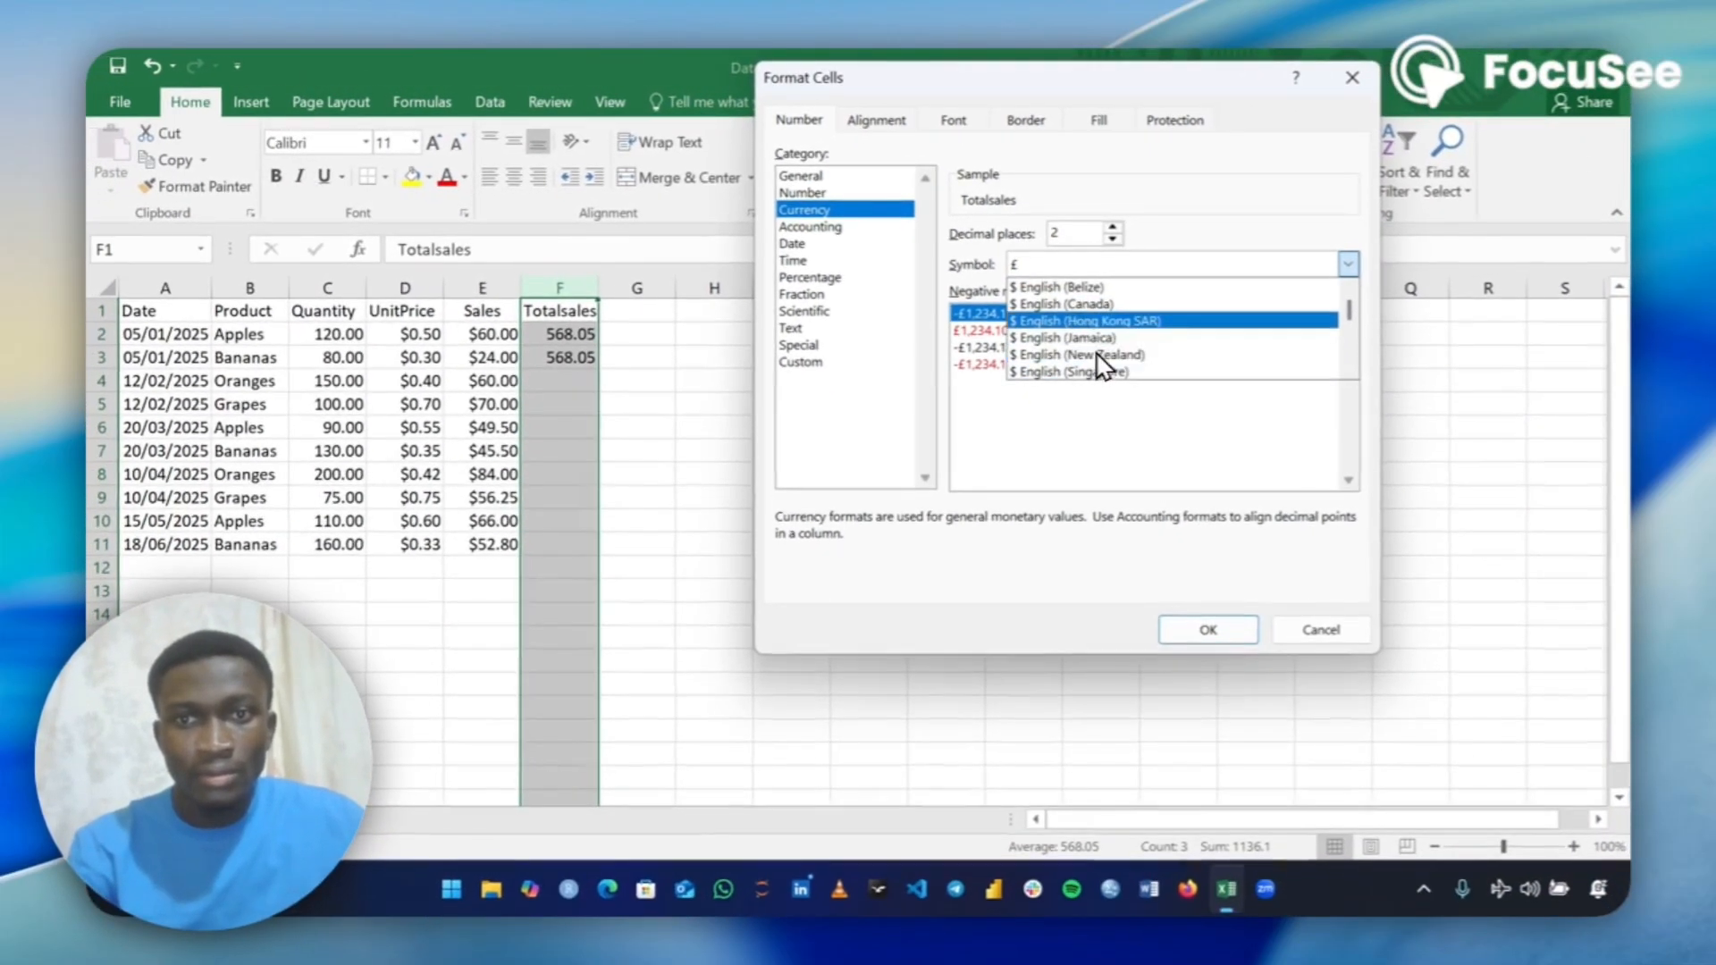
{"action": "scroll", "coordinate": [1108, 340], "scroll_direction": "up", "scroll_amount": 1}
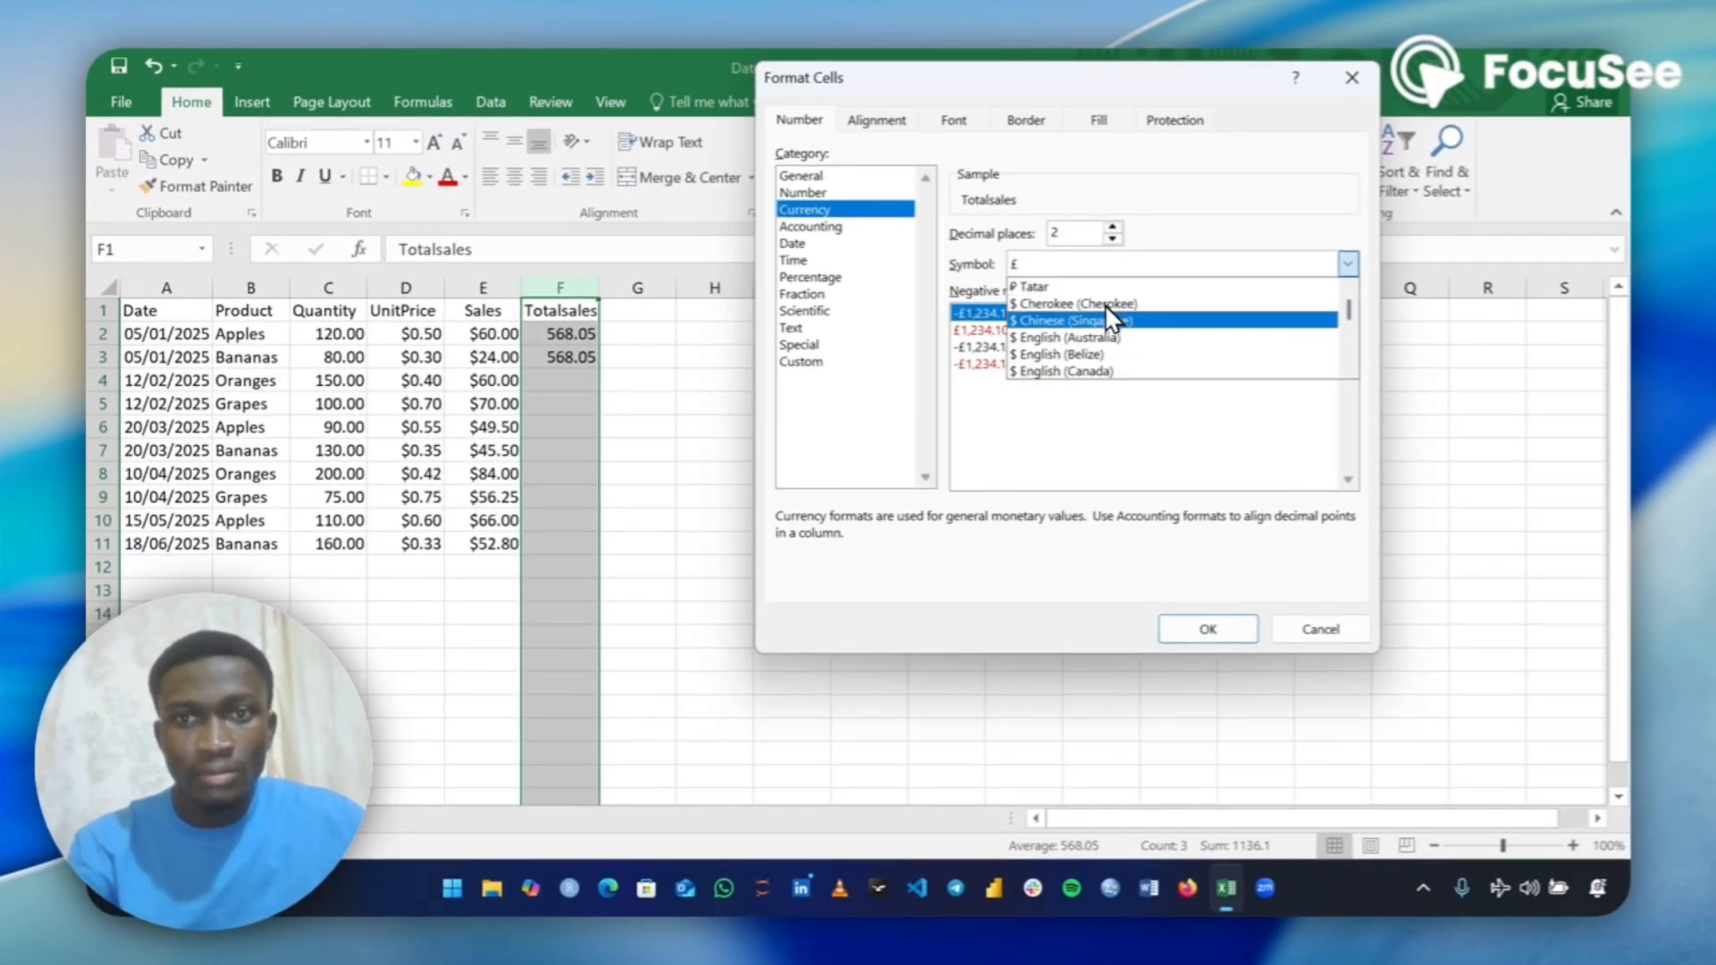
{"action": "scroll", "coordinate": [1109, 335], "scroll_direction": "down", "scroll_amount": 2}
{"action": "scroll", "coordinate": [1111, 333], "scroll_direction": "down", "scroll_amount": 1}
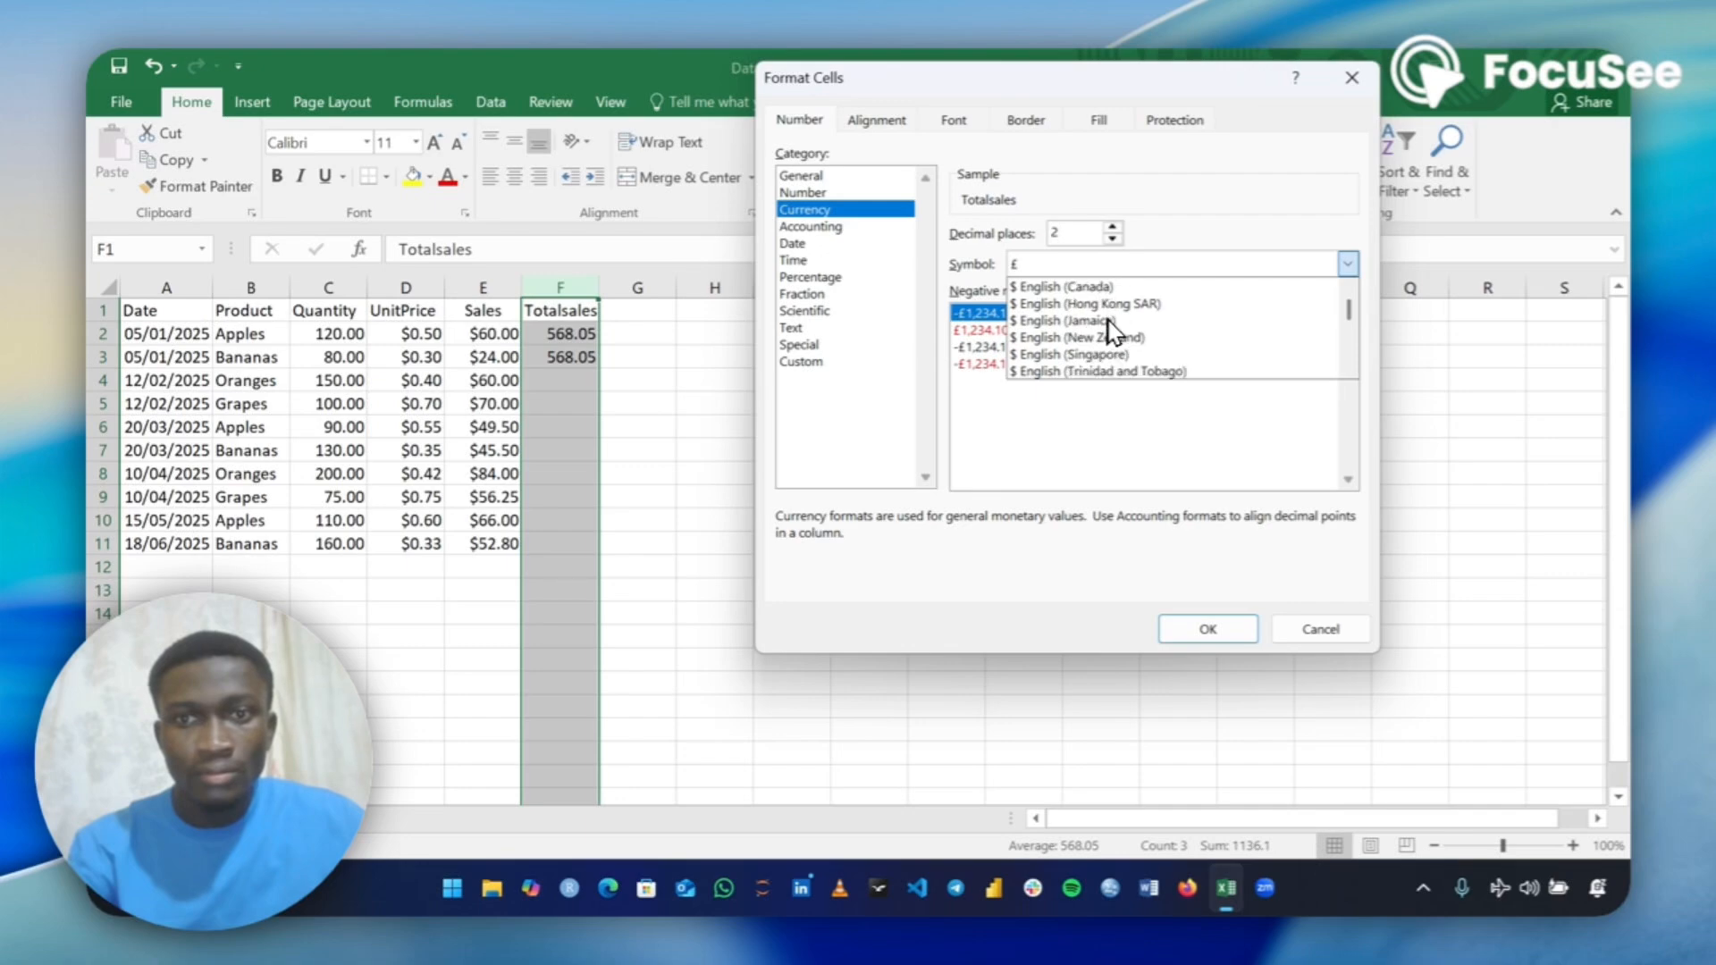
{"action": "scroll", "coordinate": [1111, 333], "scroll_direction": "down", "scroll_amount": 1}
{"action": "left_click", "coordinate": [1101, 371]}
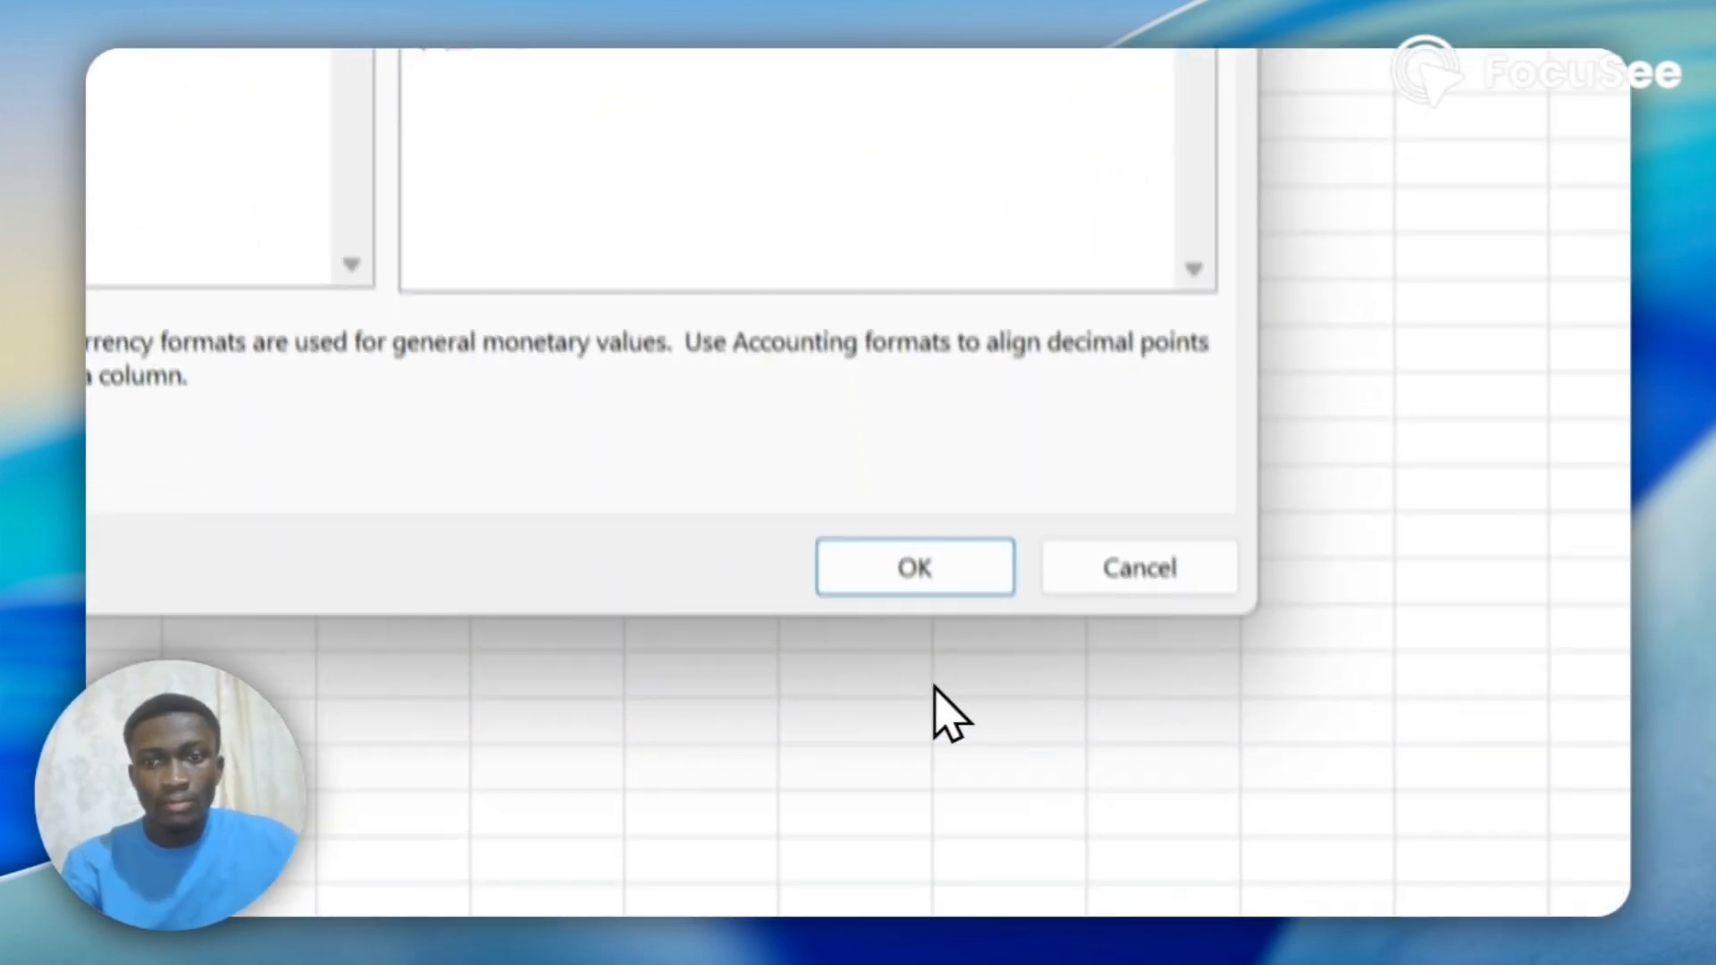
{"action": "left_click", "coordinate": [914, 567]}
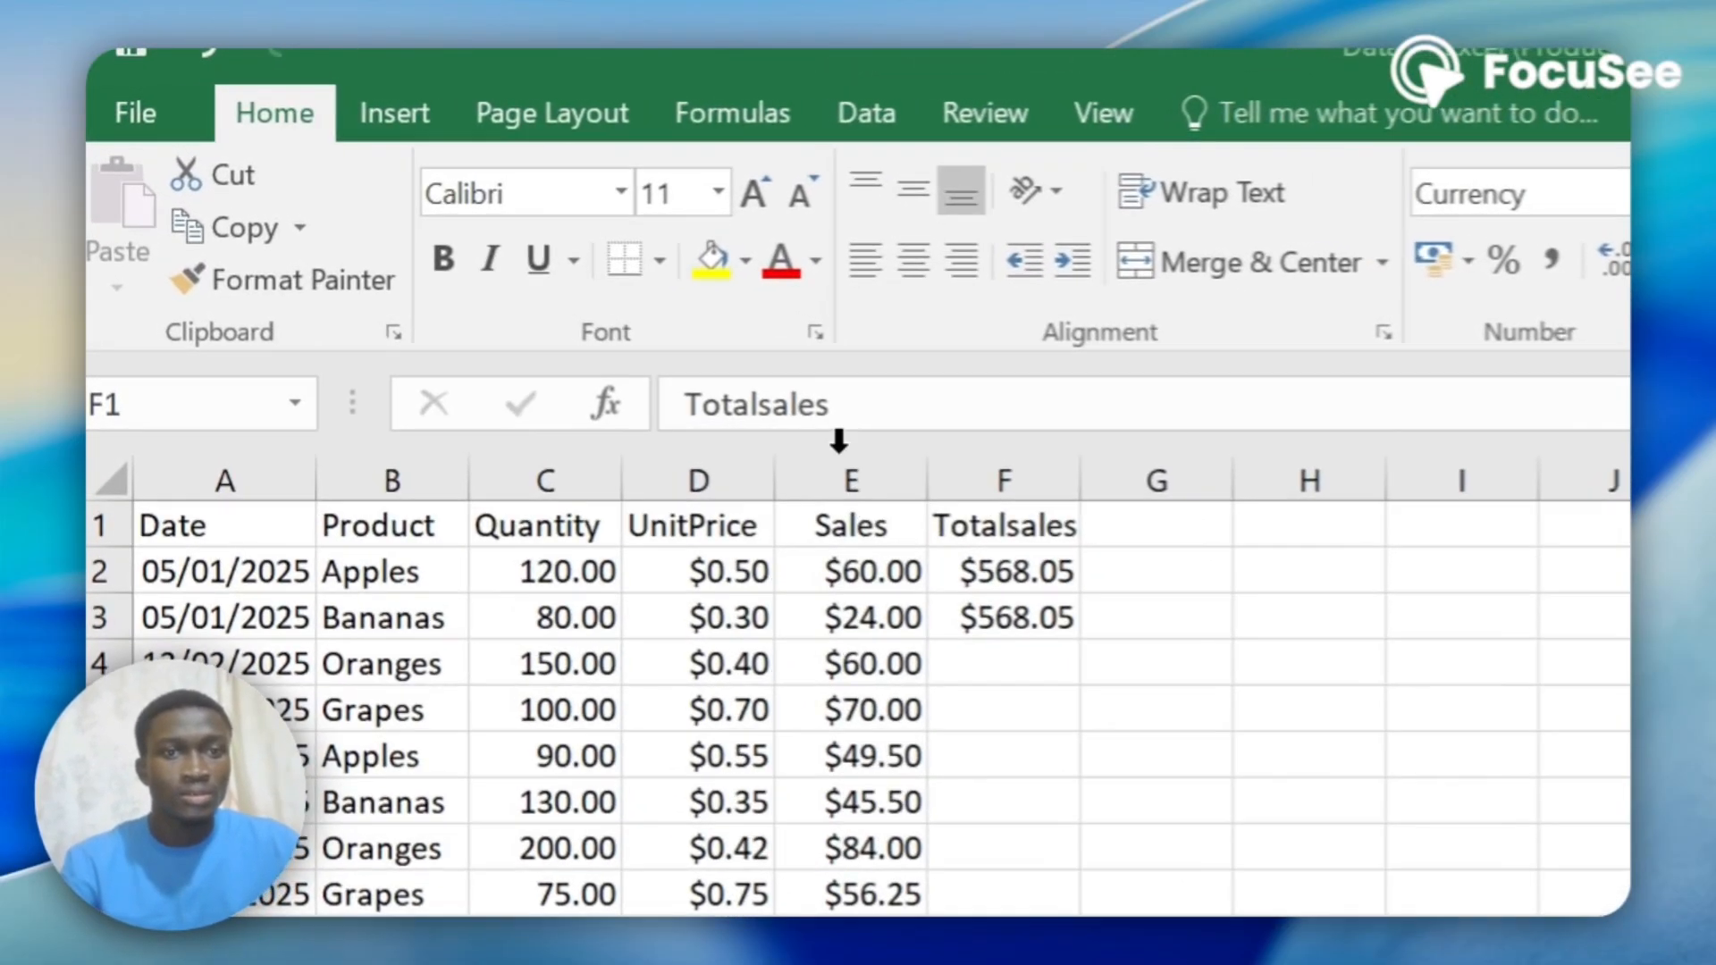
Sort the data by Sales values from Smallest to Largest, expanding the selection to include the adjacent columns.
{"action": "left_click", "coordinate": [475, 286]}
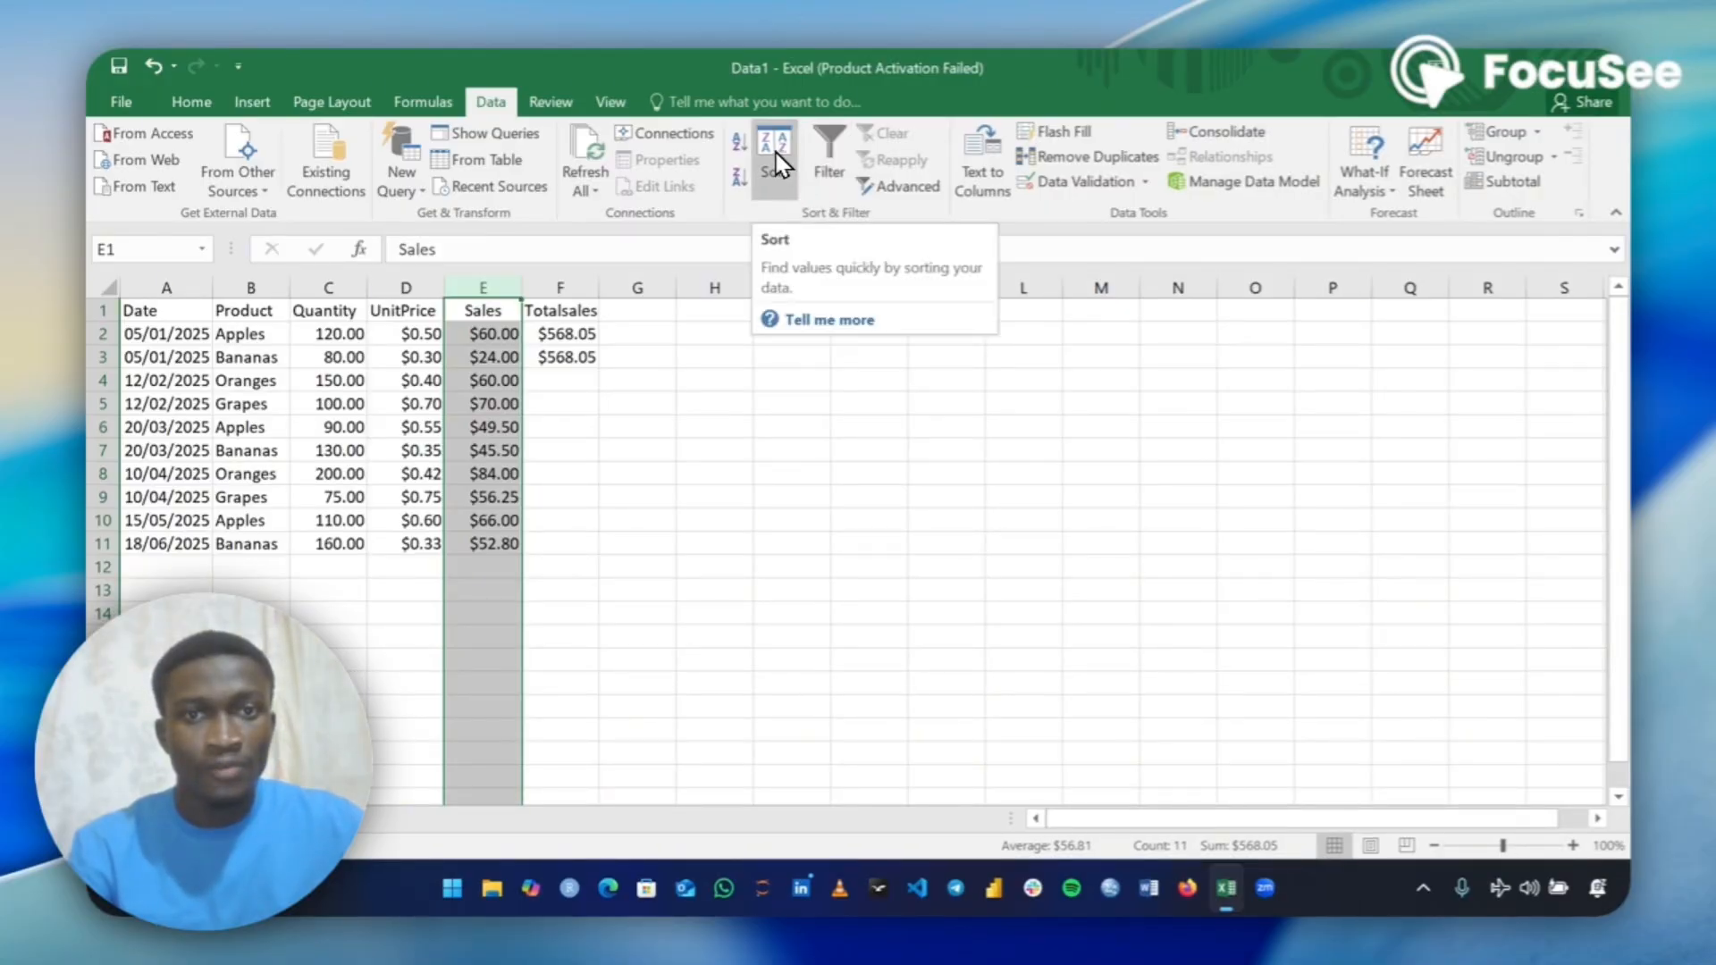
{"action": "left_click", "coordinate": [775, 154]}
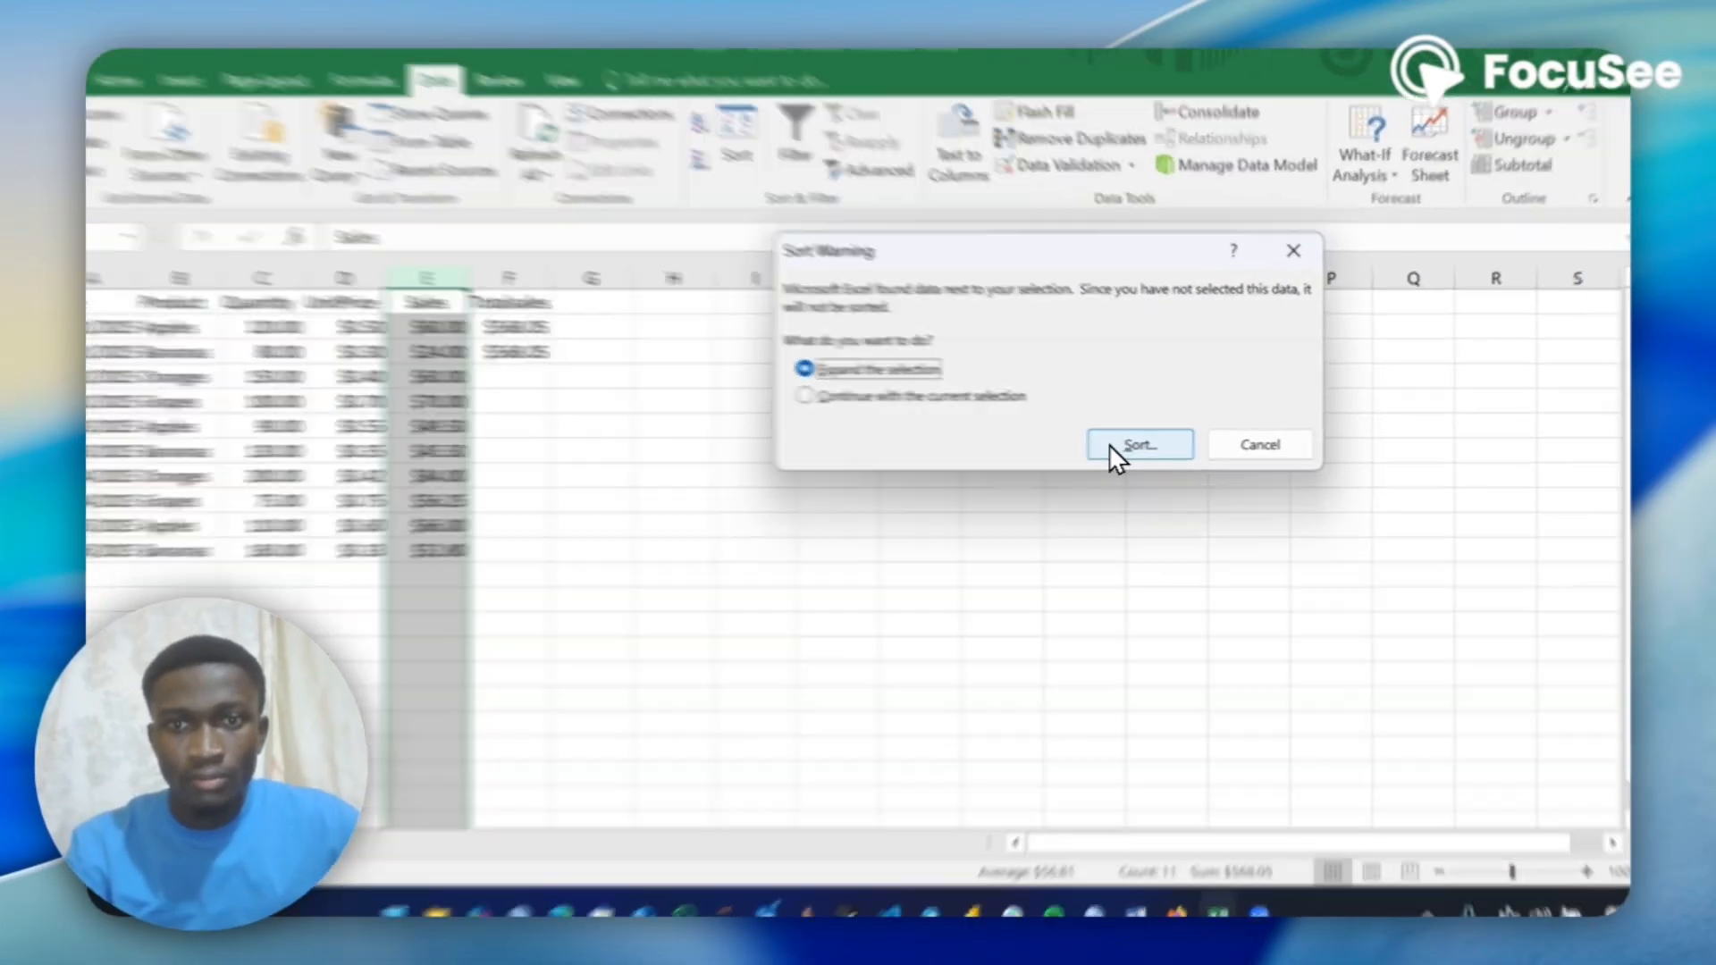
{"action": "left_click", "coordinate": [1128, 446]}
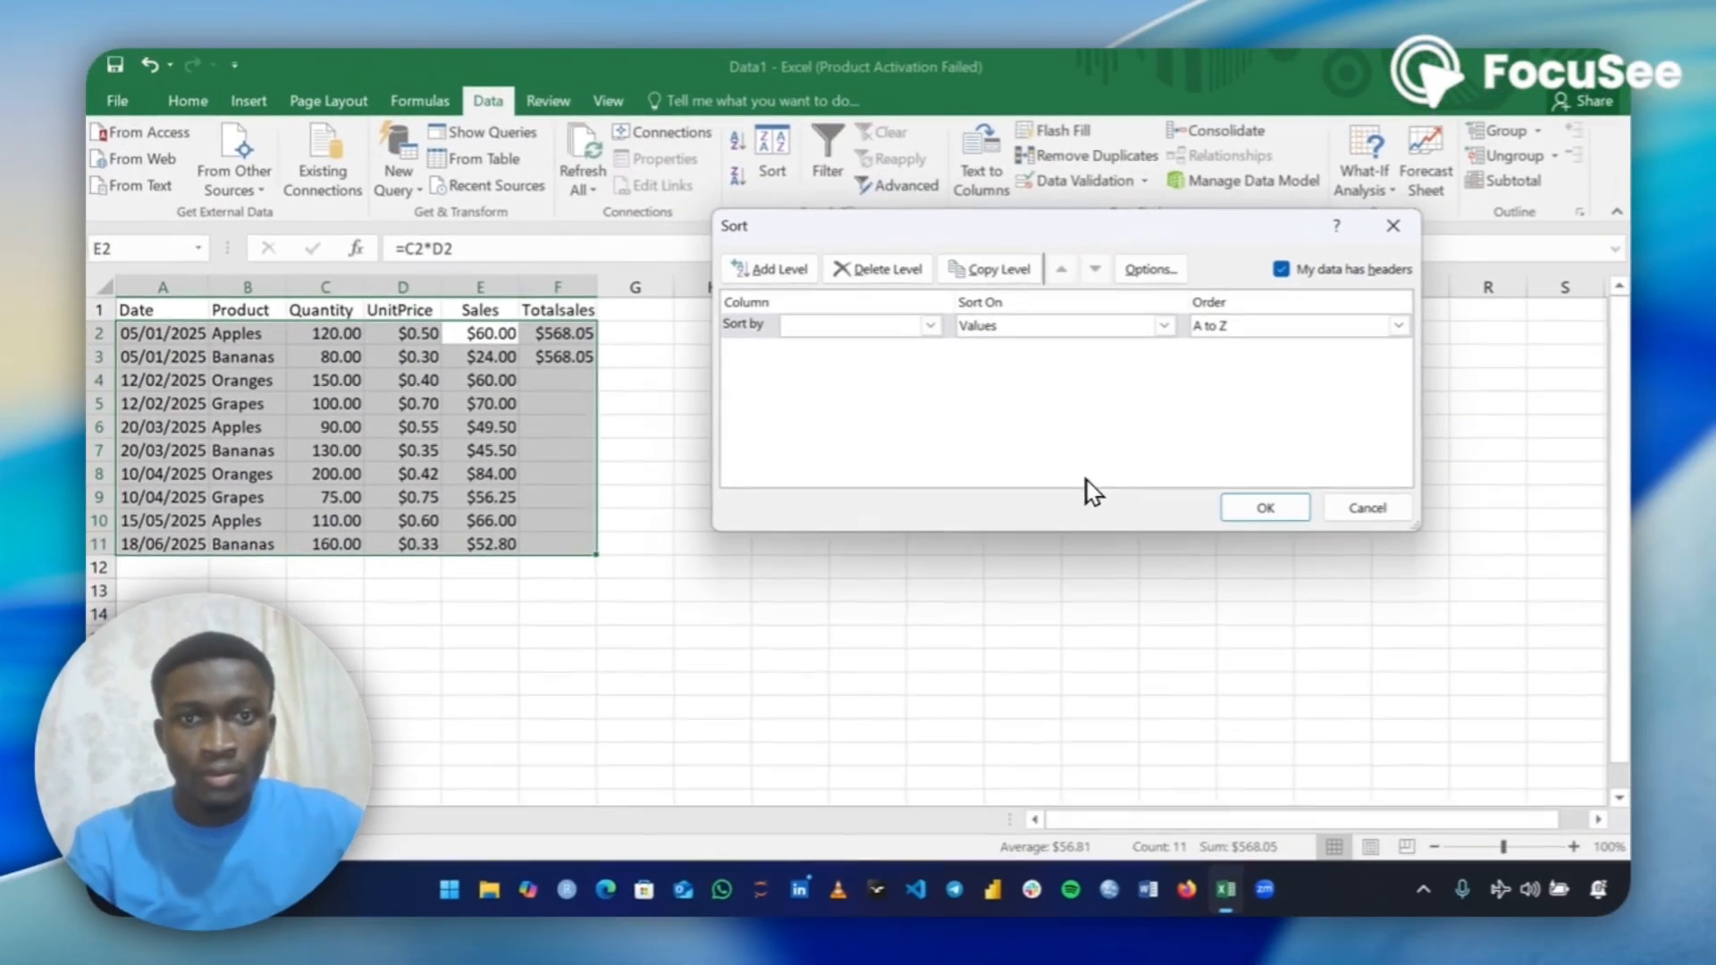
{"action": "left_click", "coordinate": [931, 325]}
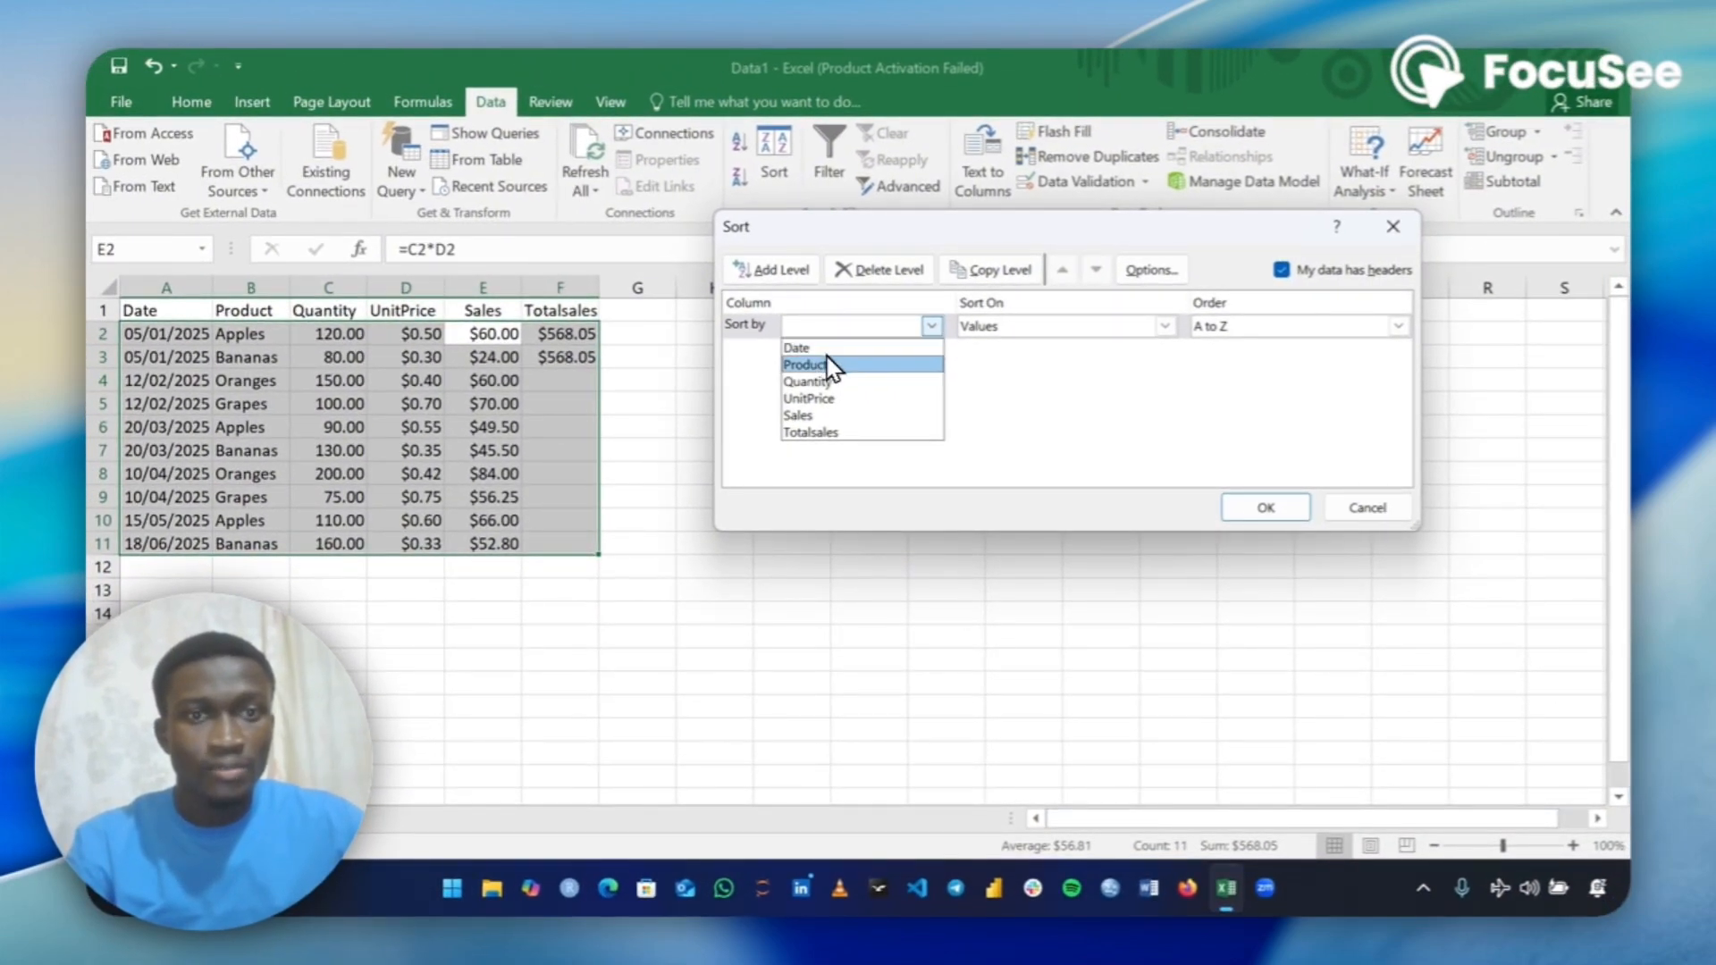
{"action": "left_click", "coordinate": [826, 416]}
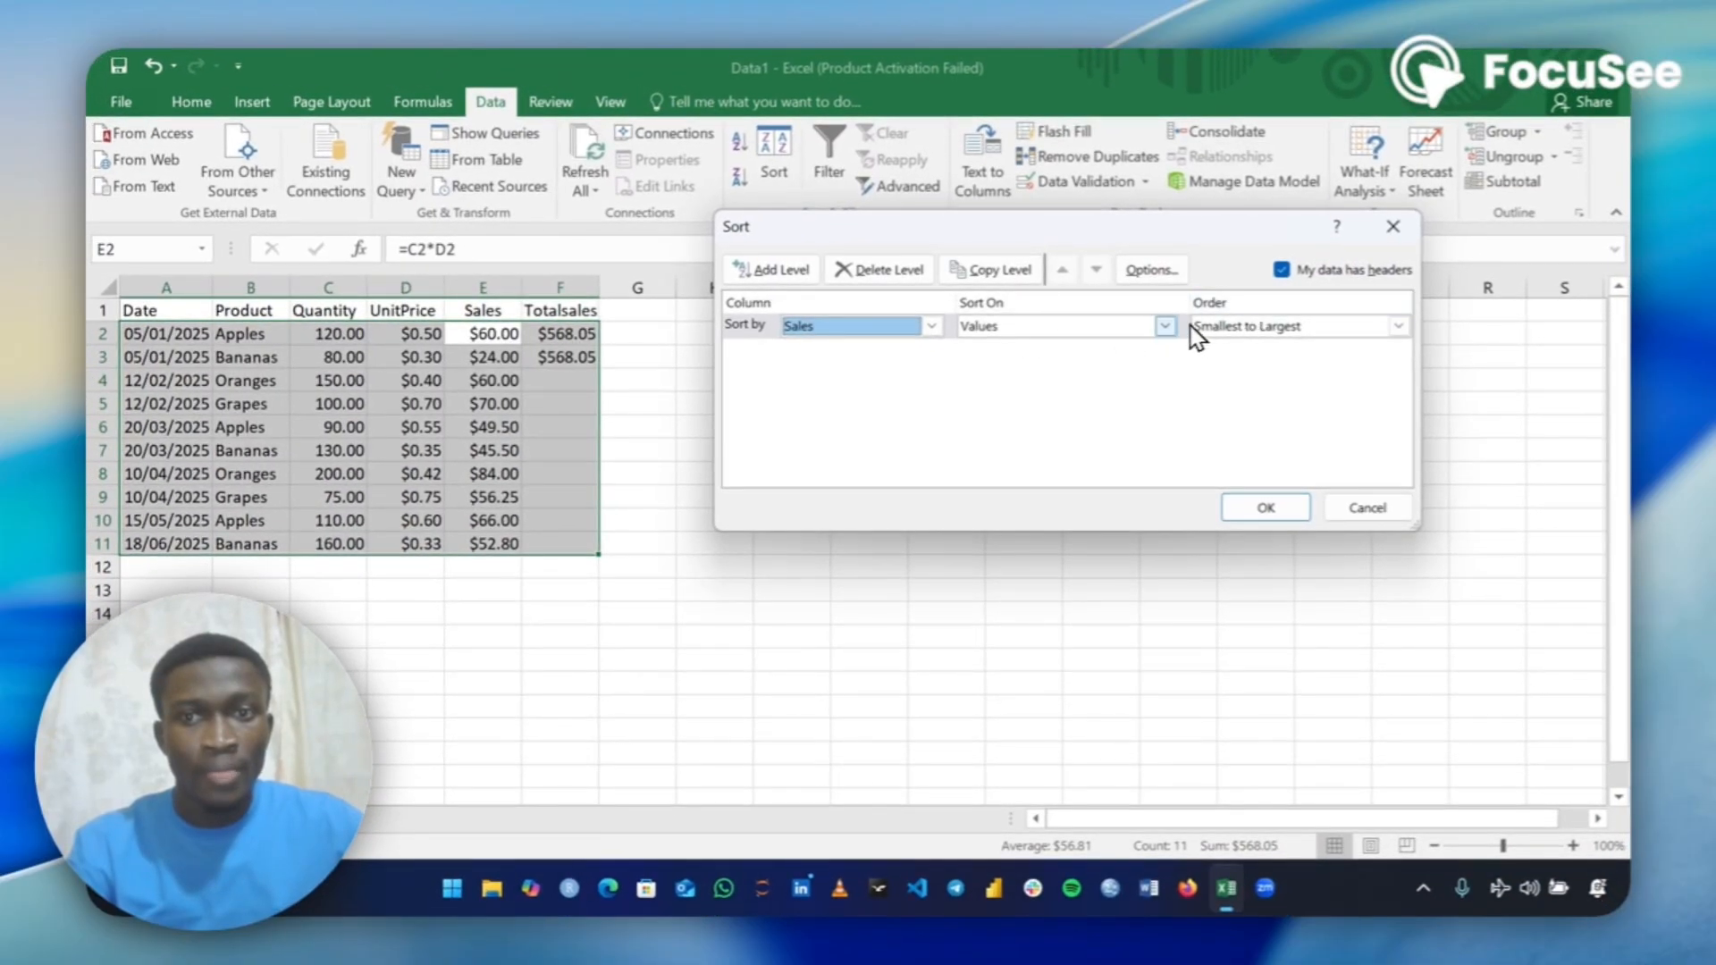
{"action": "left_click", "coordinate": [1165, 325]}
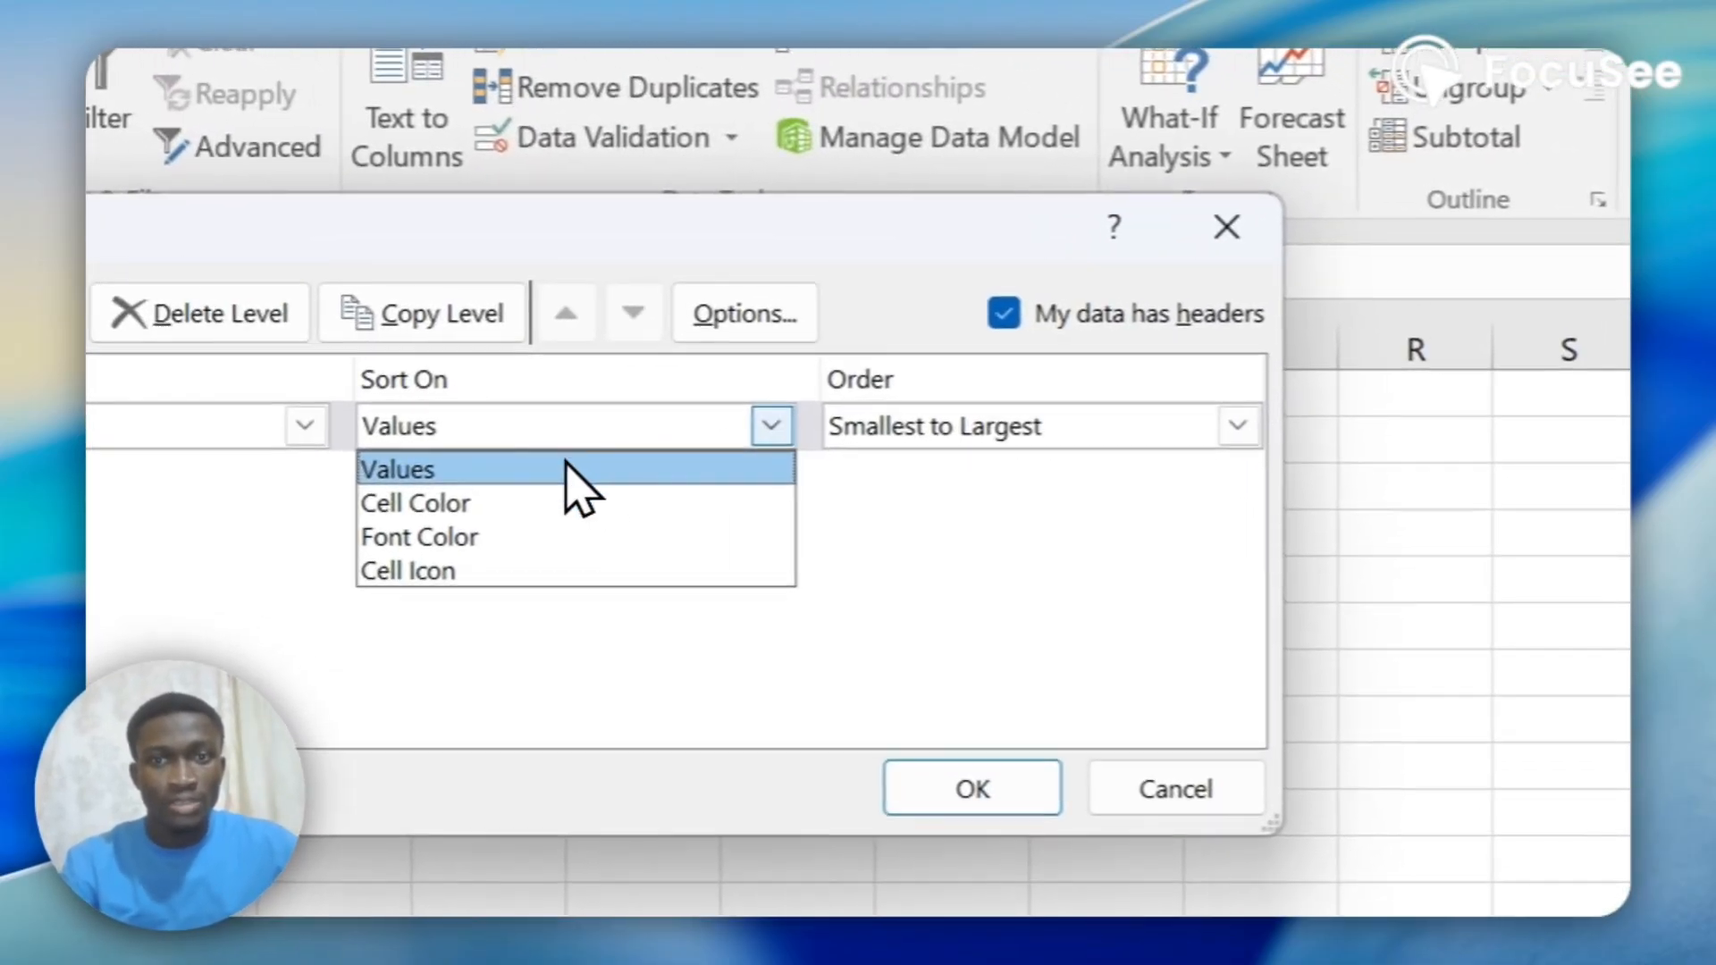
{"action": "left_click", "coordinate": [483, 465]}
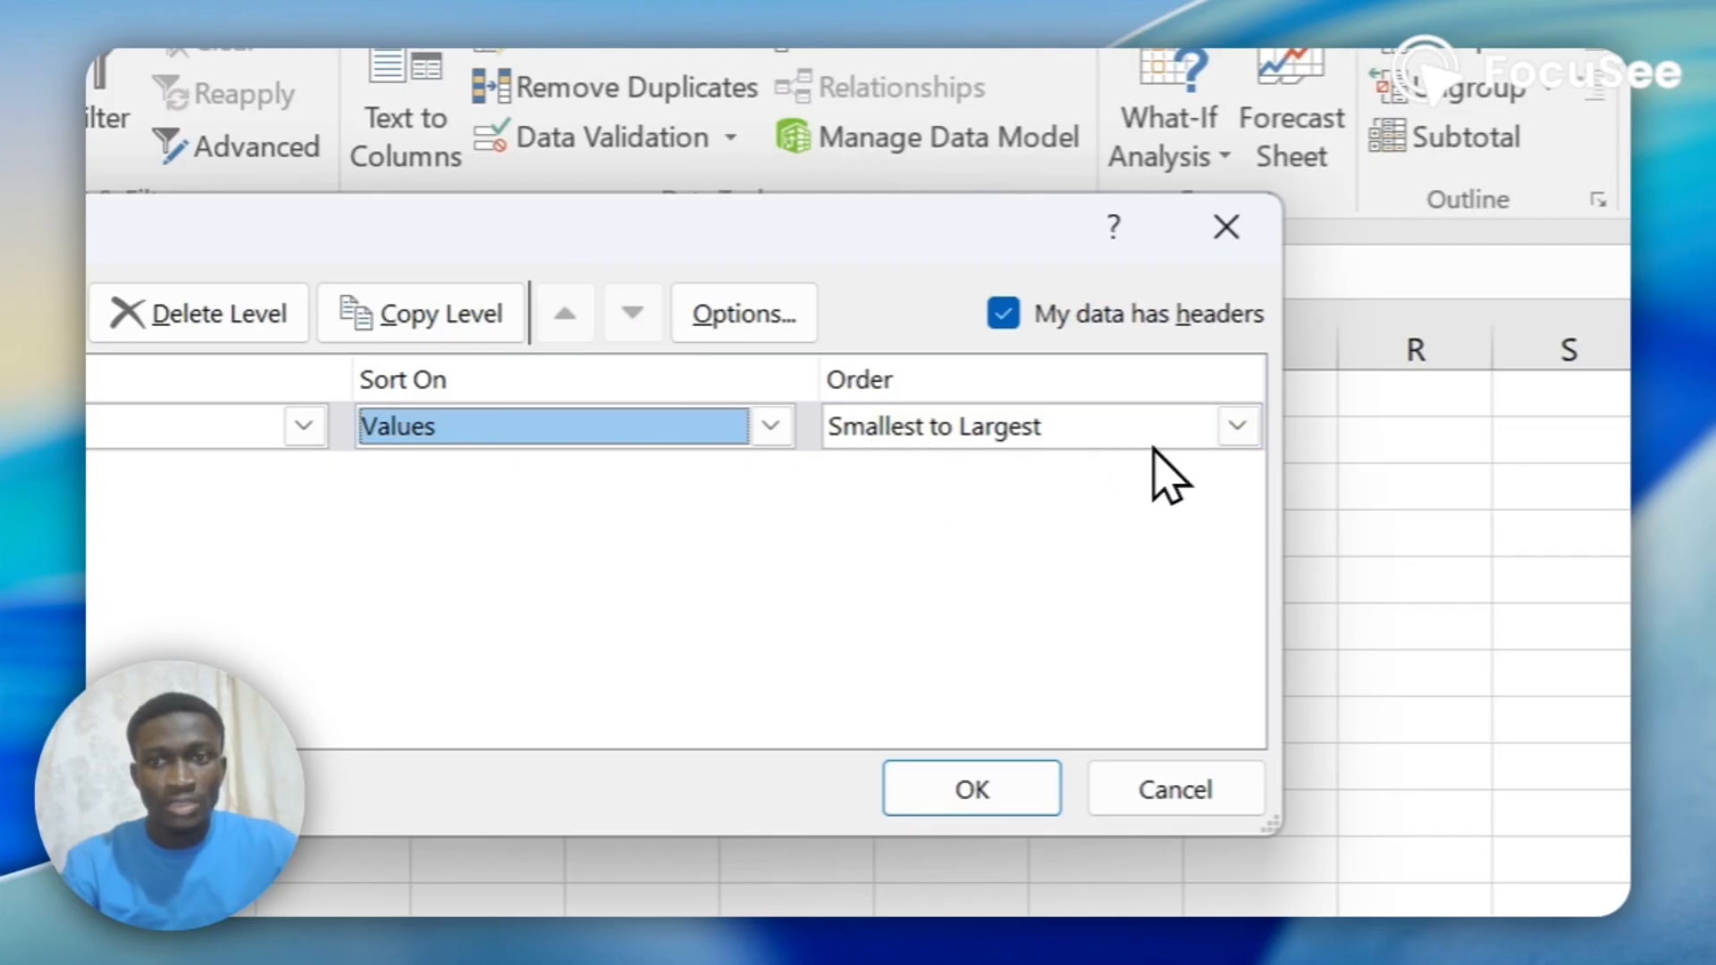
{"action": "left_click", "coordinate": [1236, 426]}
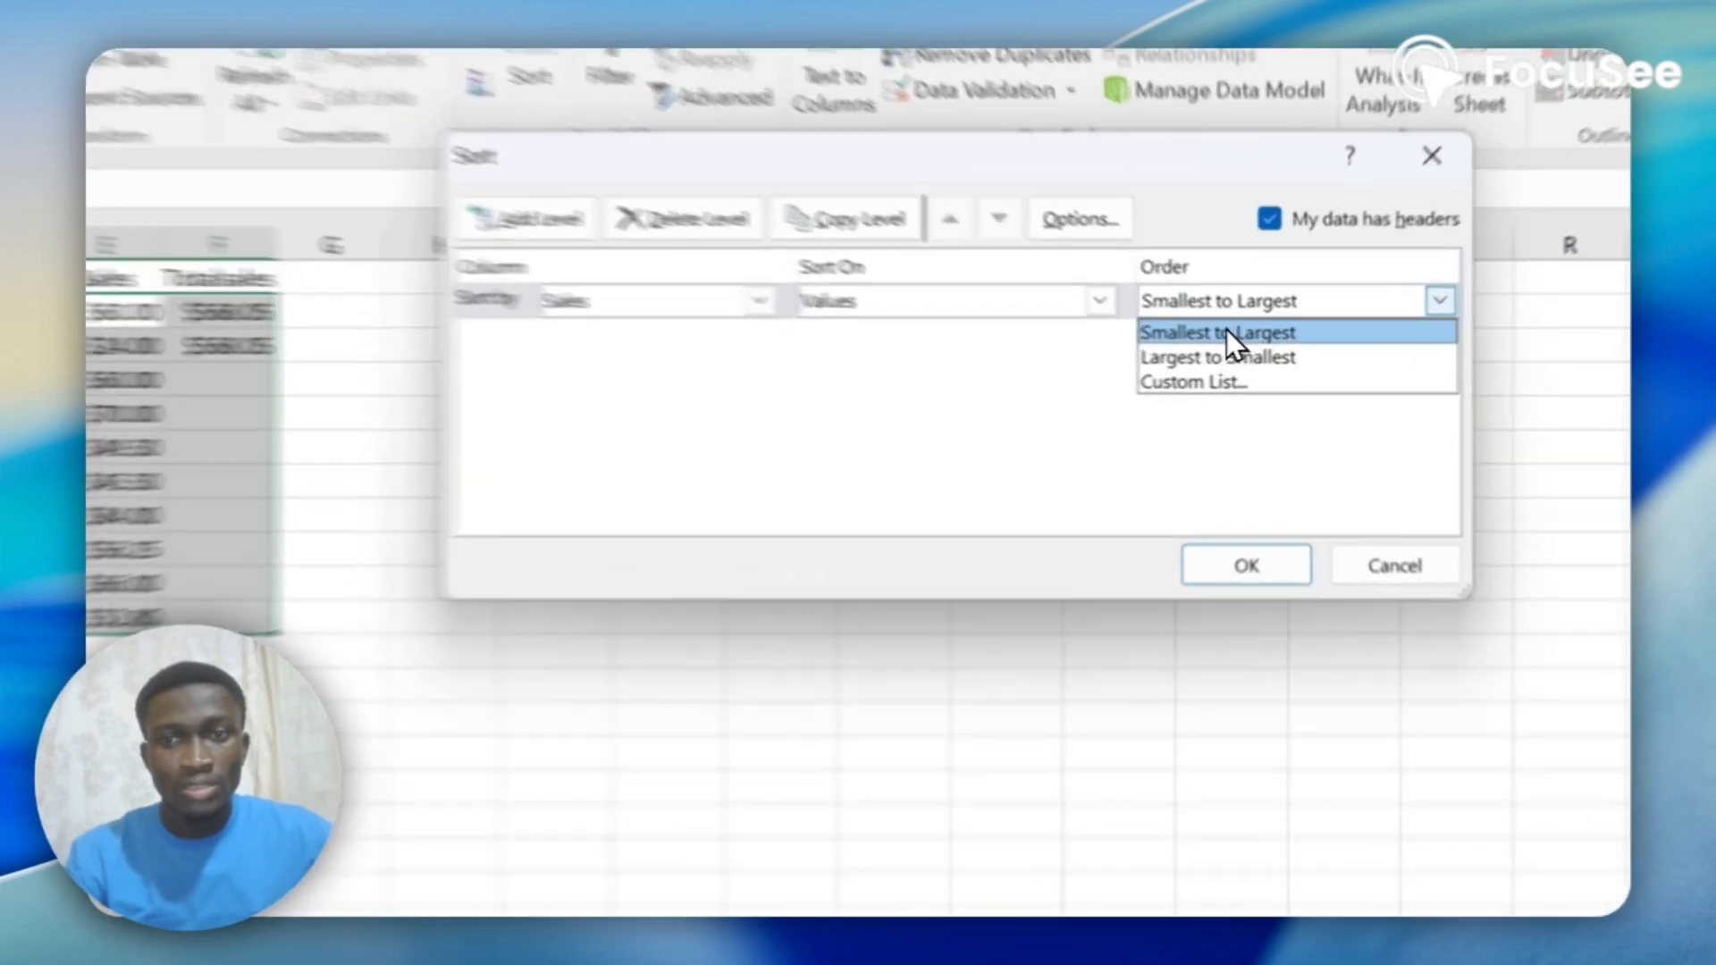
{"action": "left_click", "coordinate": [1251, 347]}
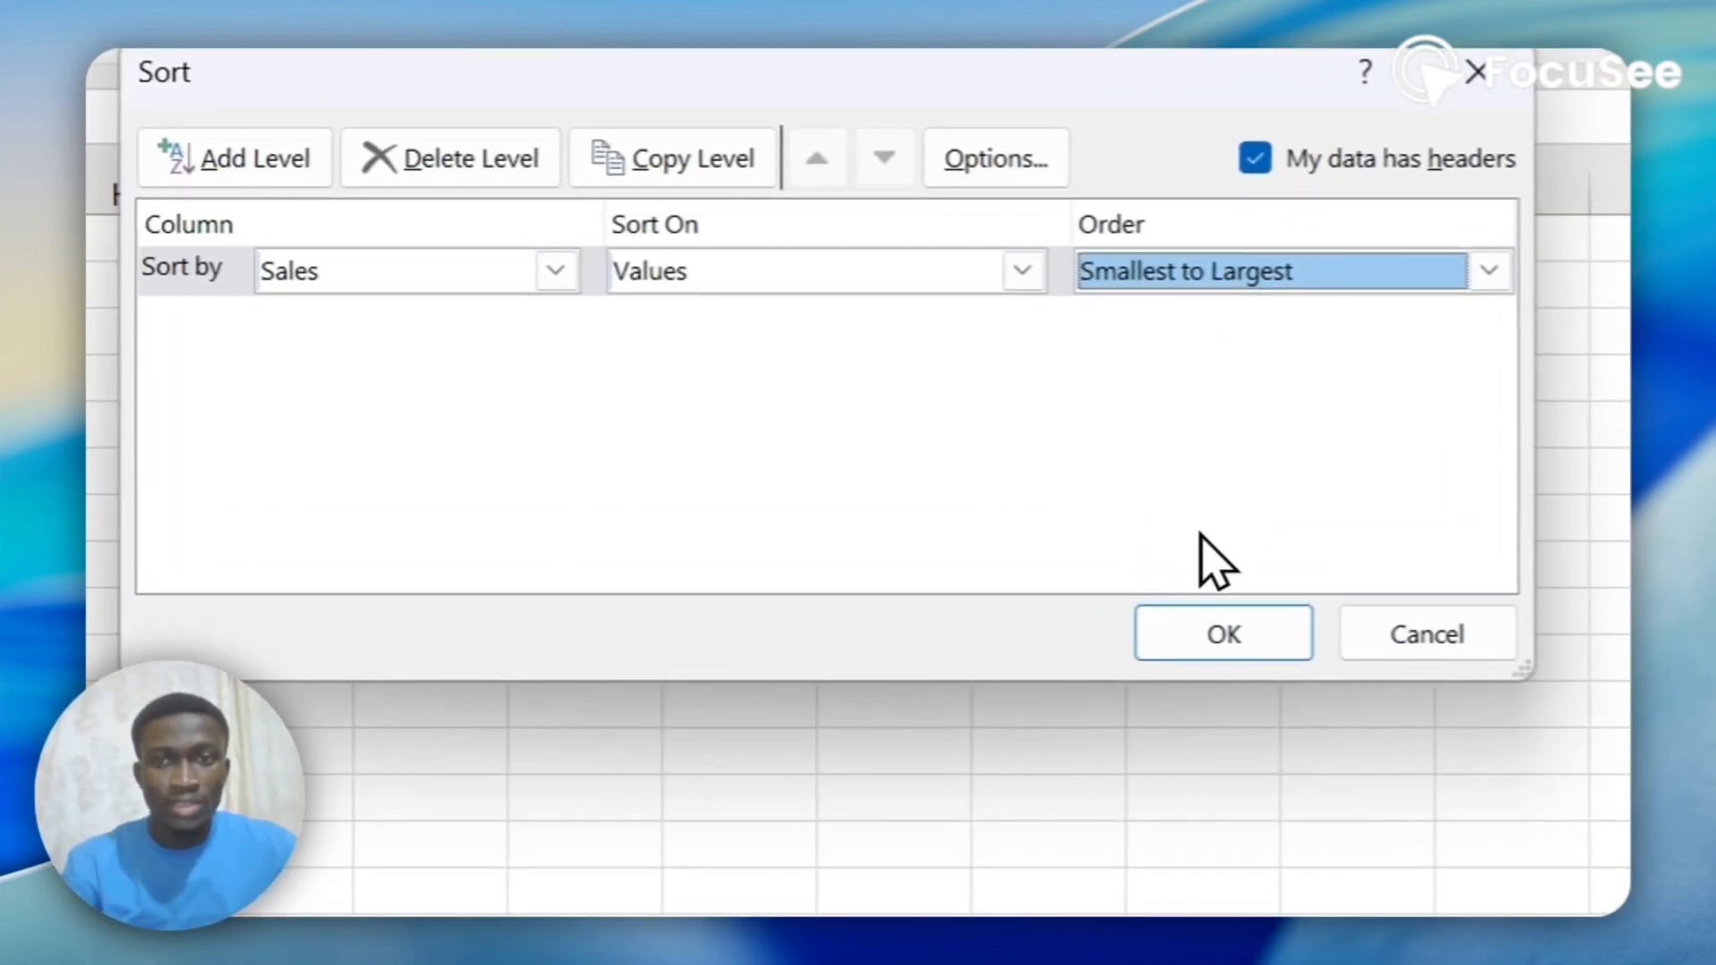
{"action": "left_click", "coordinate": [1206, 641]}
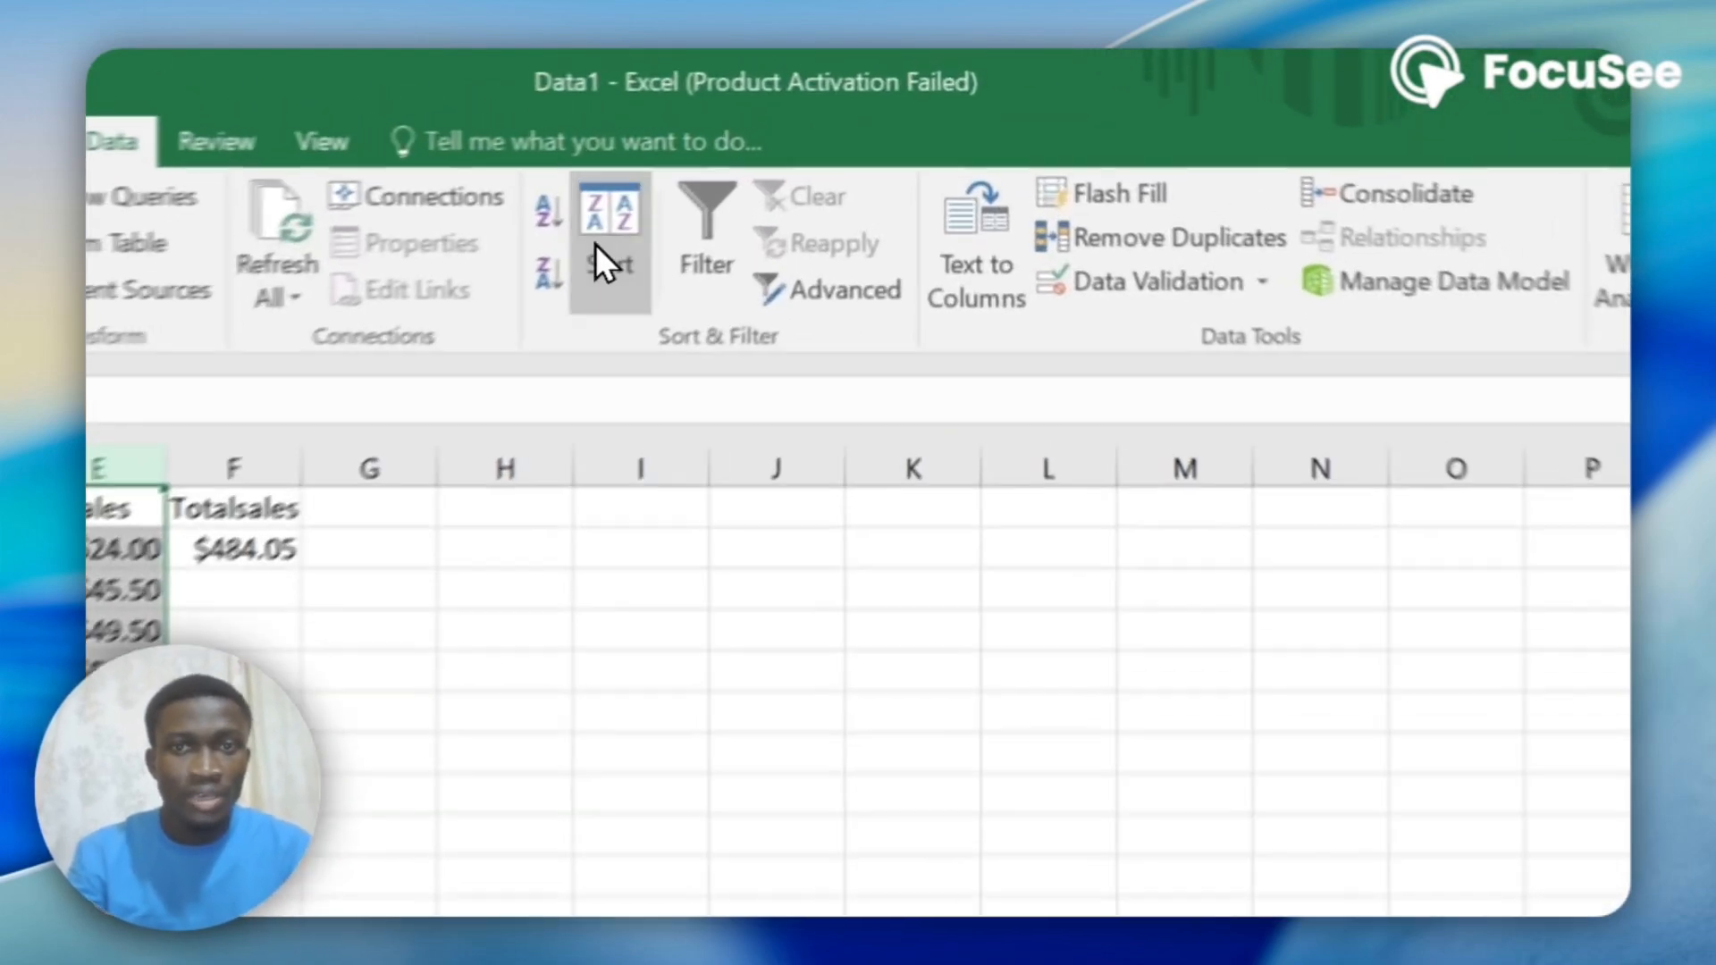
Sort the data again by Sales values from Largest to Smallest, with the selection expanded to all columns.
{"action": "left_click", "coordinate": [772, 154]}
{"action": "left_click", "coordinate": [1287, 815]}
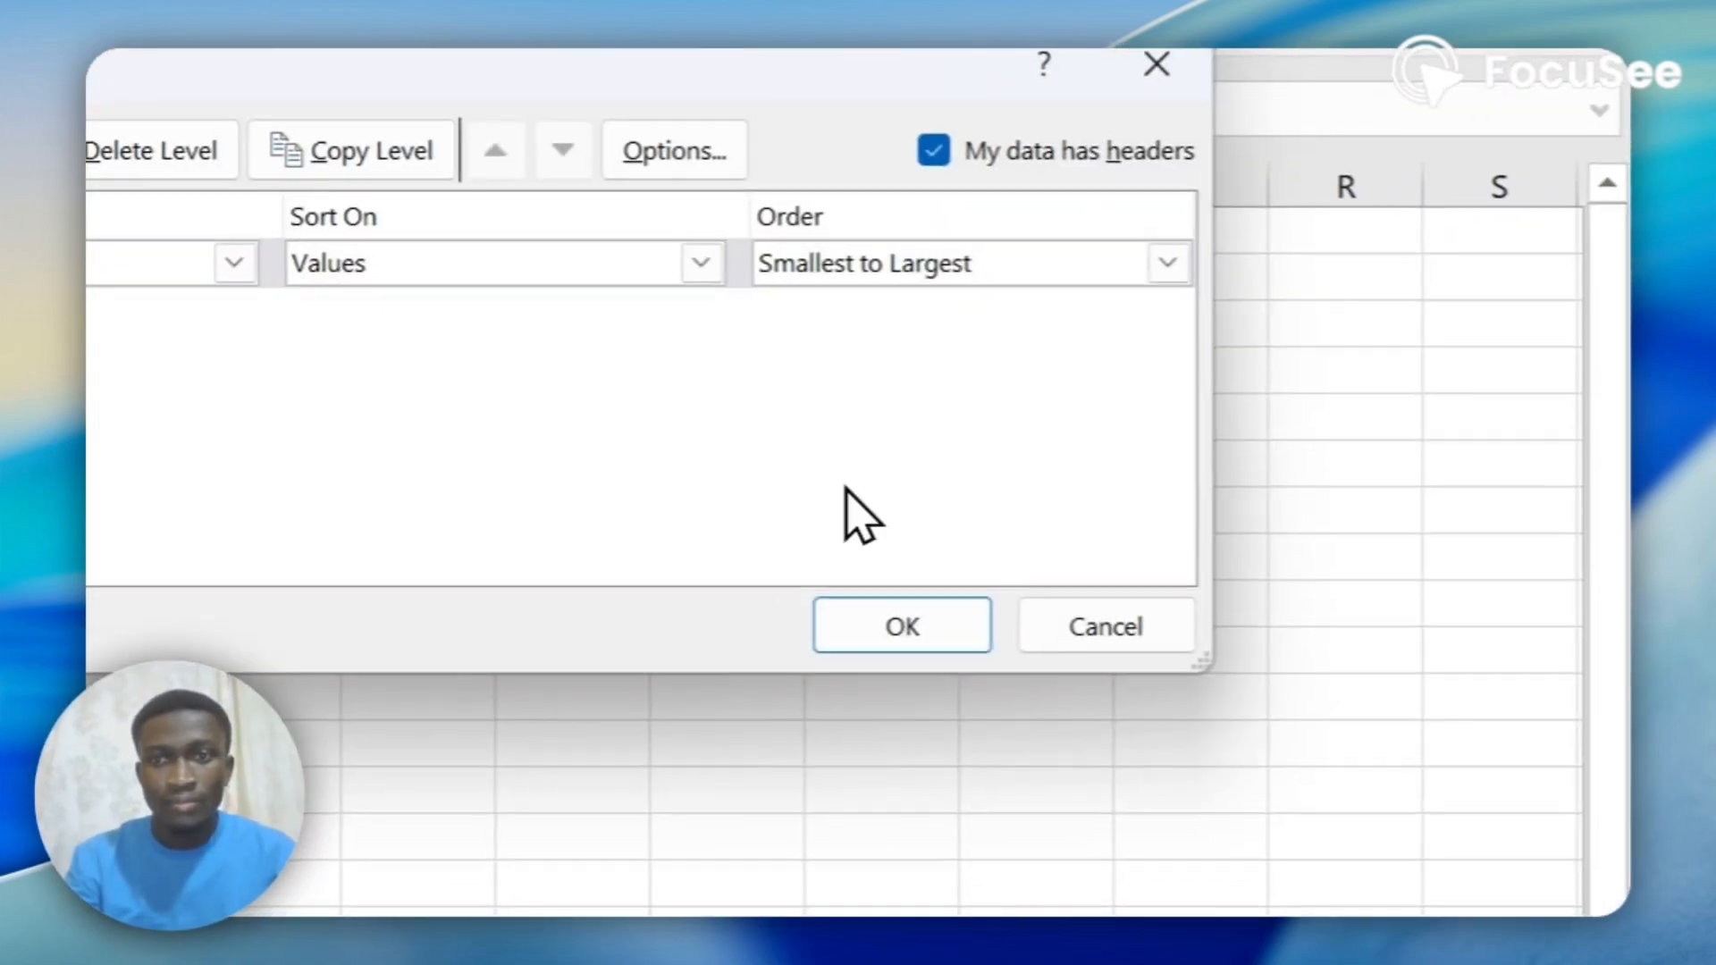
{"action": "left_click", "coordinate": [1167, 262]}
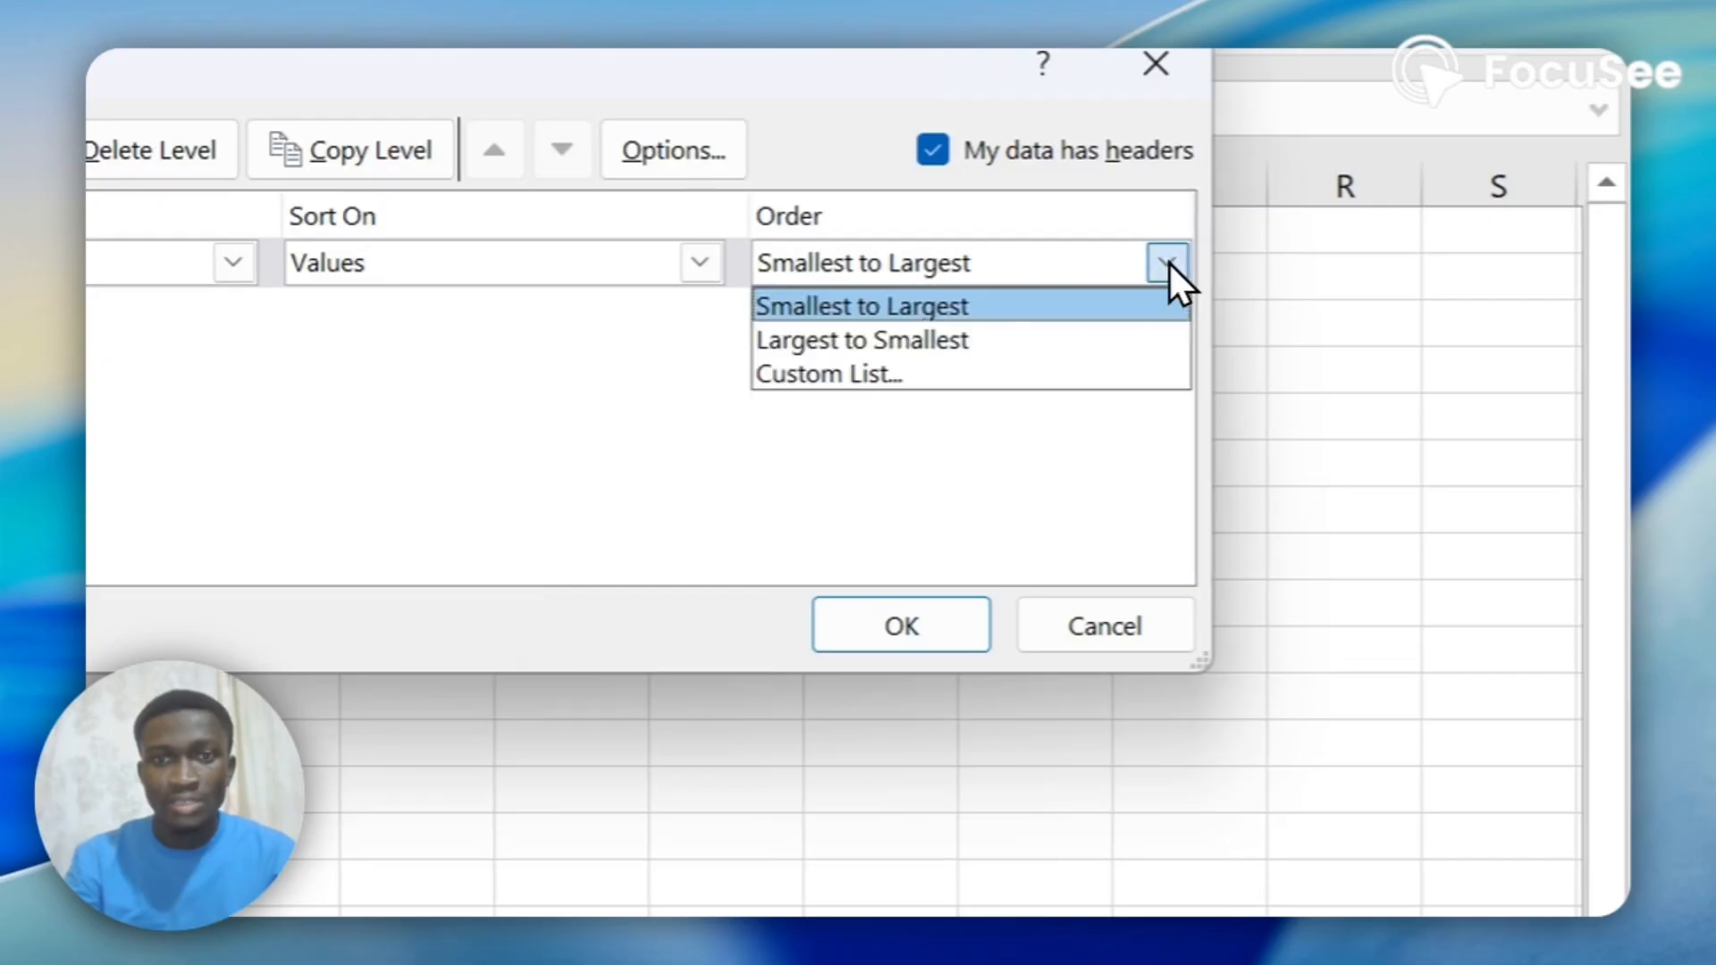
{"action": "left_click", "coordinate": [1034, 332]}
{"action": "left_click", "coordinate": [901, 625]}
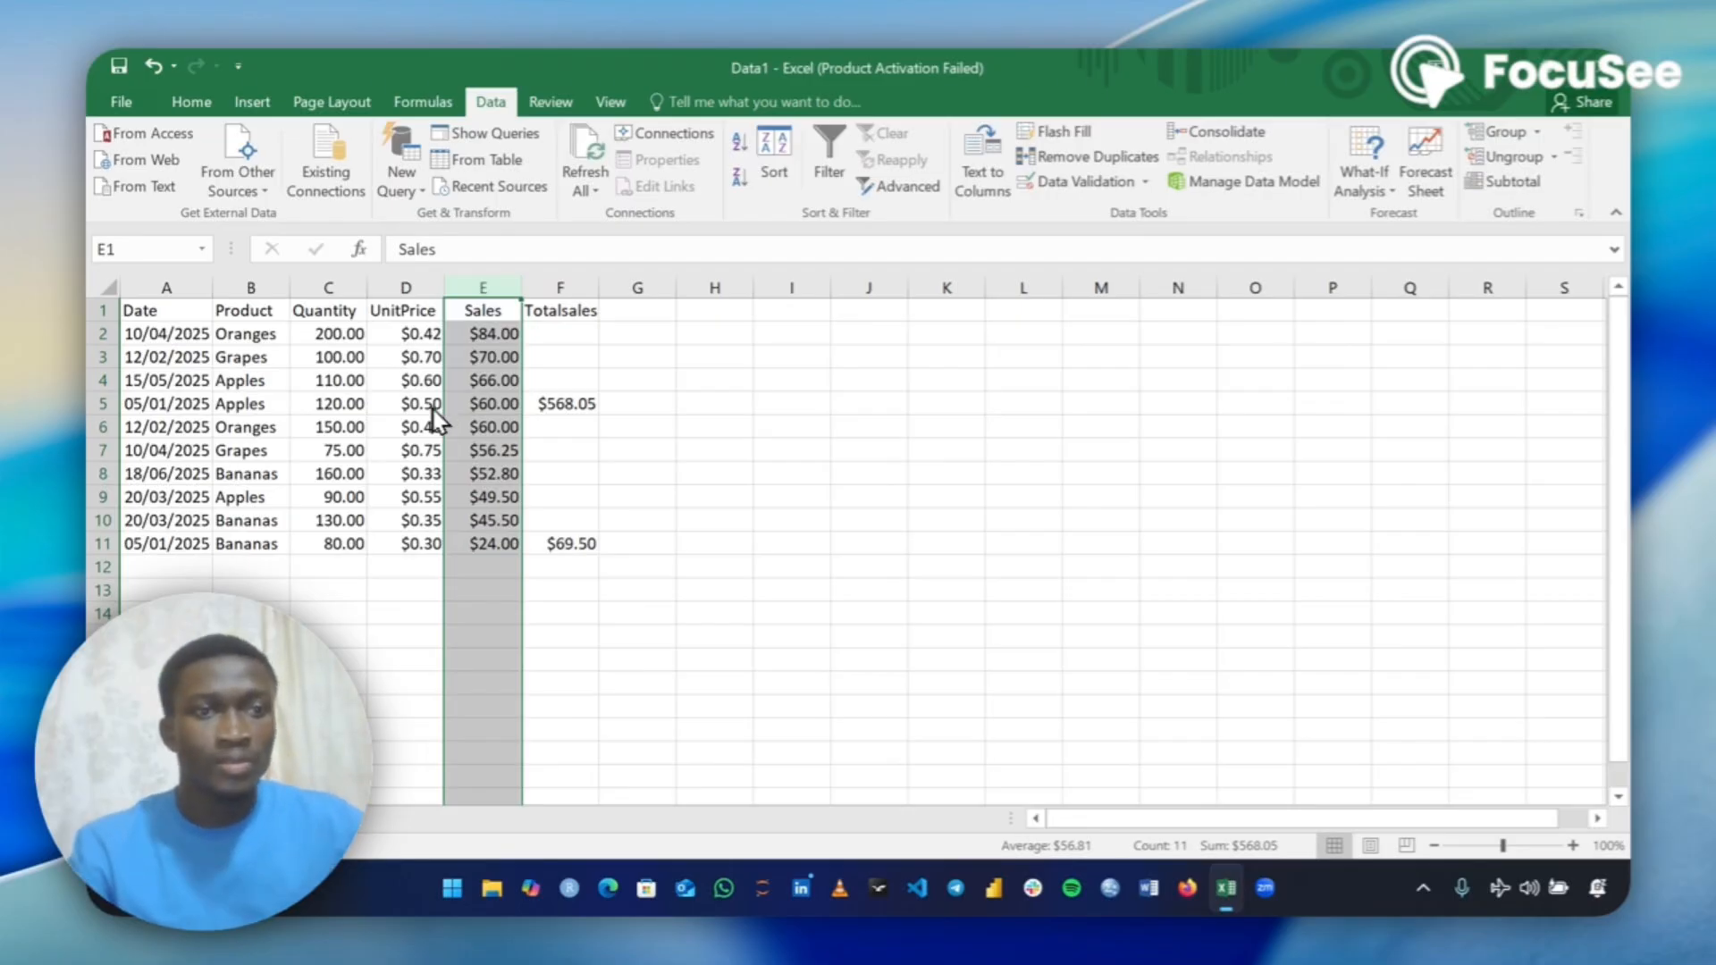
Select the entire worksheet and turn on filtering for its header row.
{"action": "left_click", "coordinate": [108, 287]}
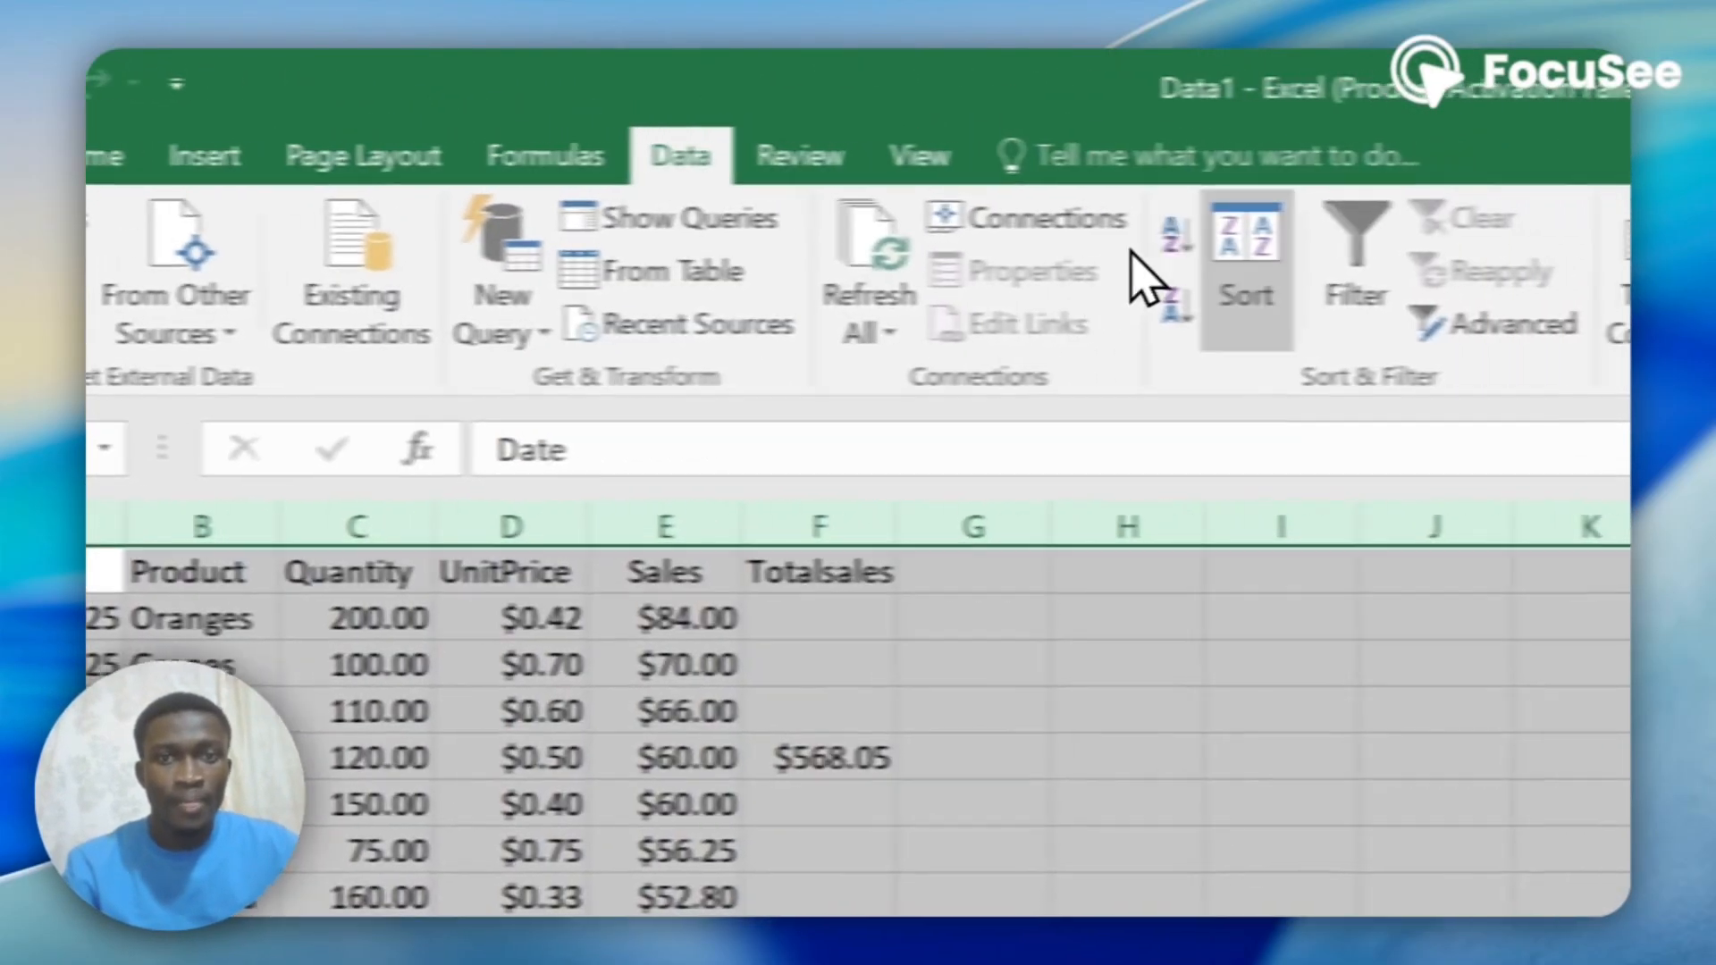
{"action": "left_click", "coordinate": [1240, 282]}
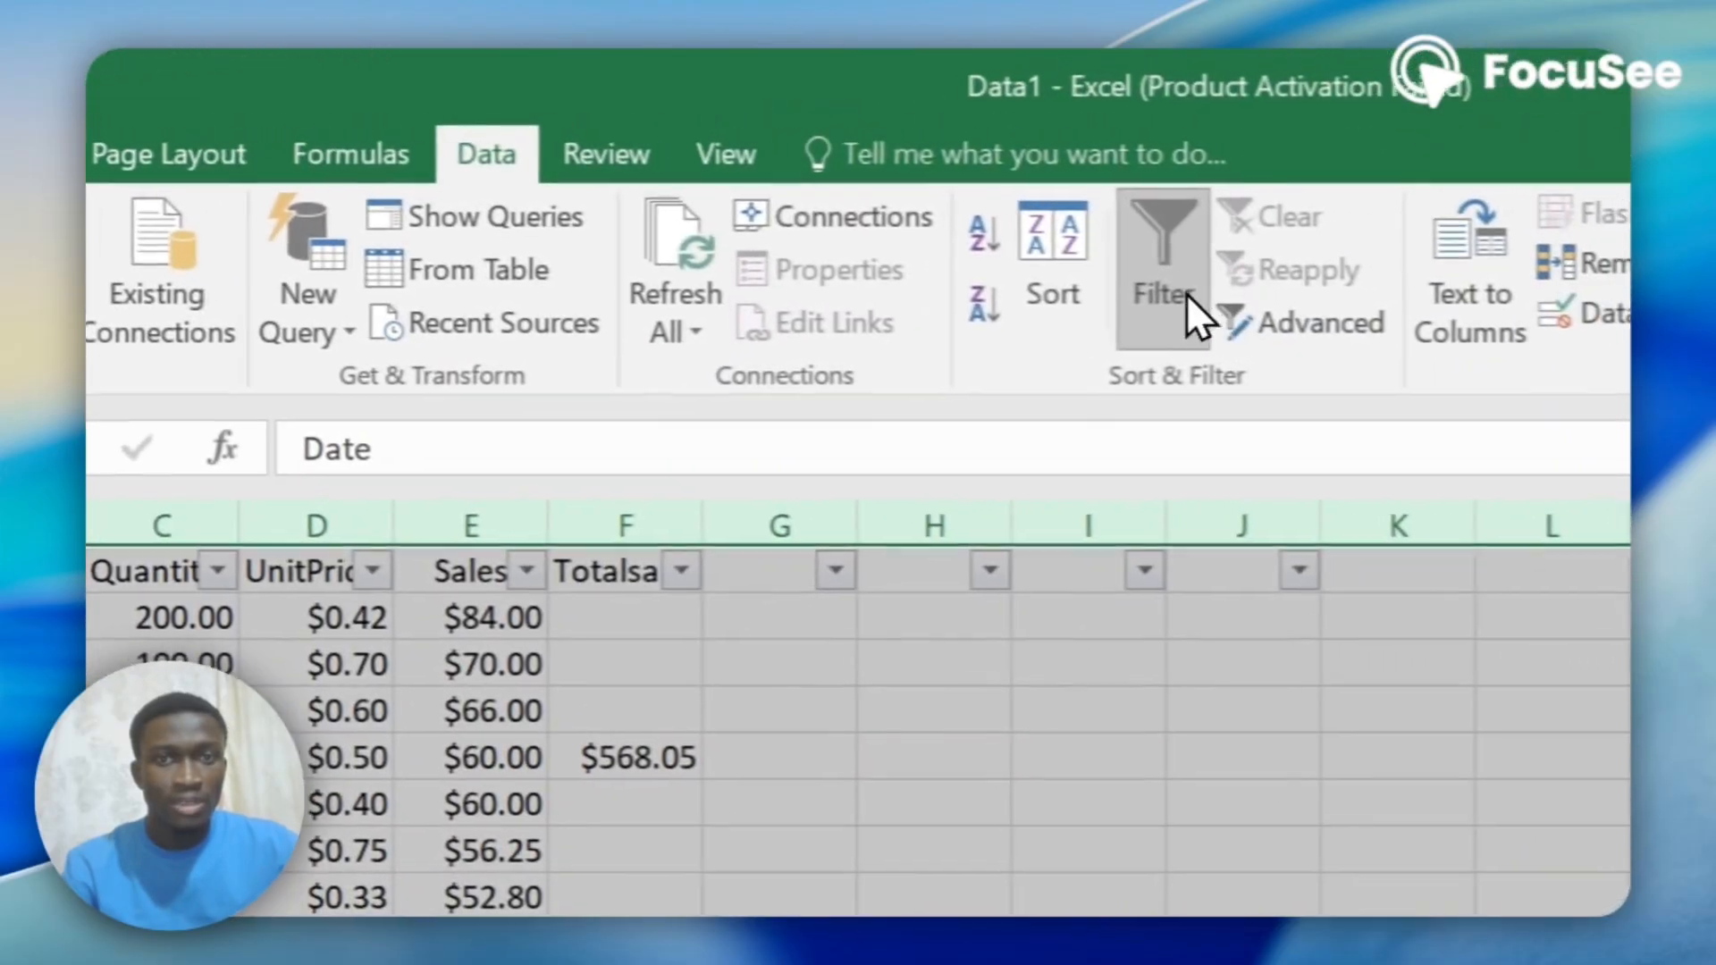
{"action": "left_click", "coordinate": [1421, 286]}
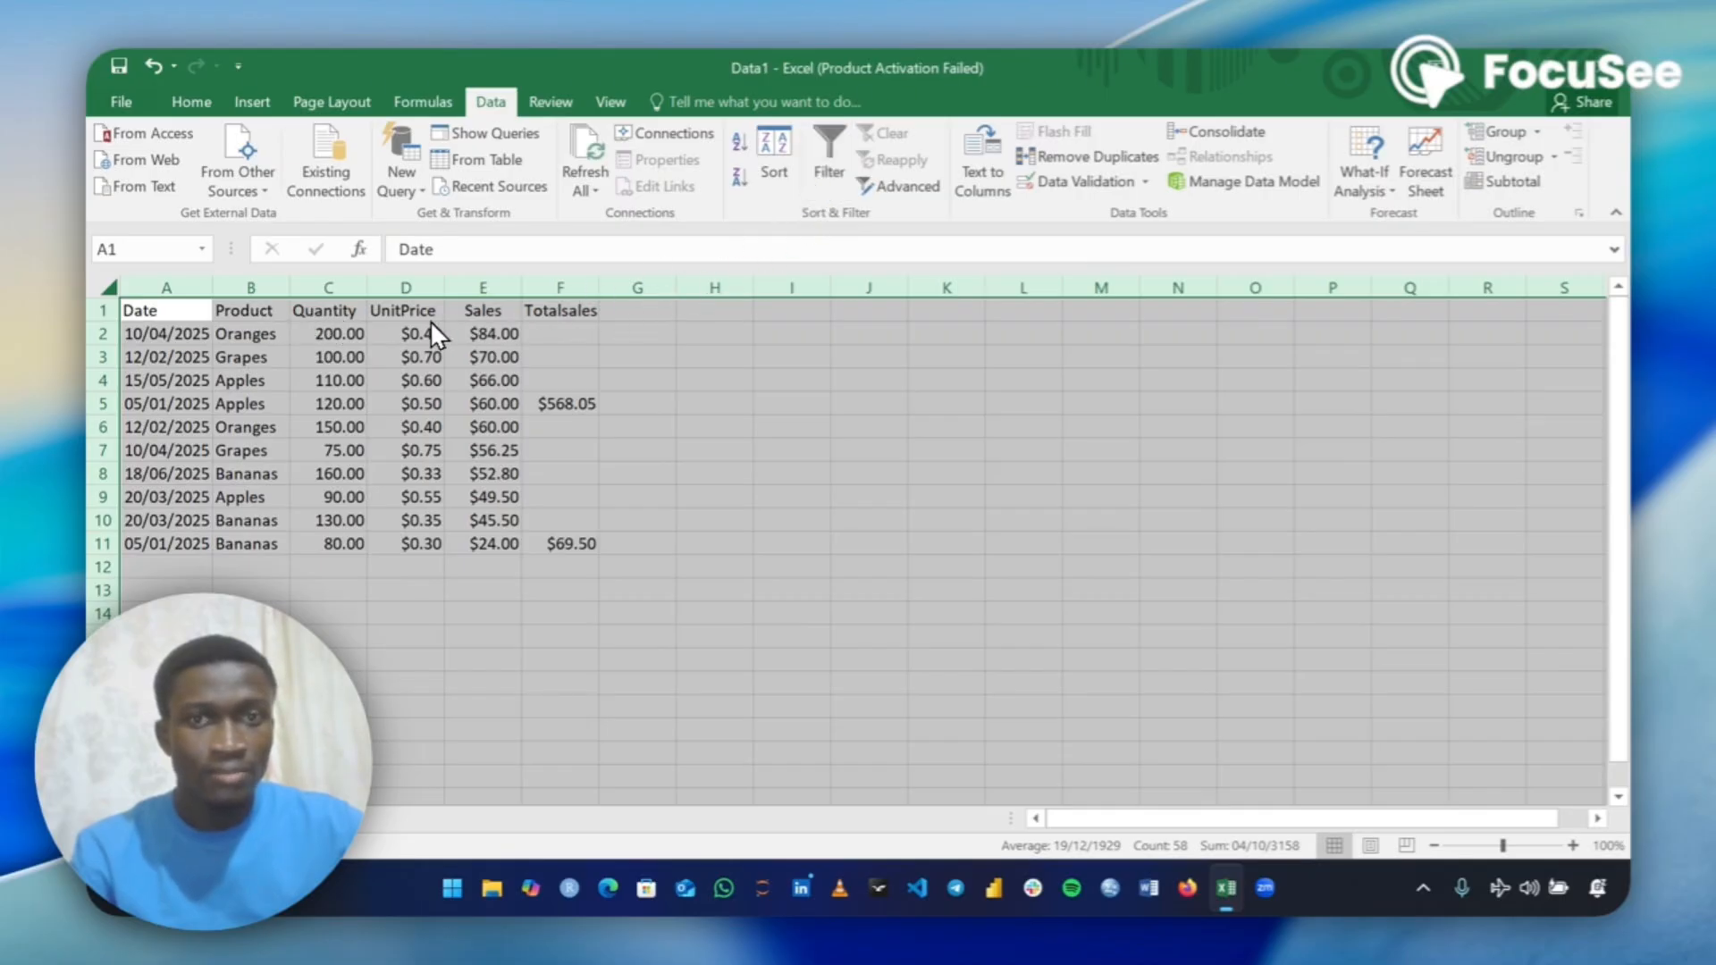
{"action": "left_click", "coordinate": [820, 170]}
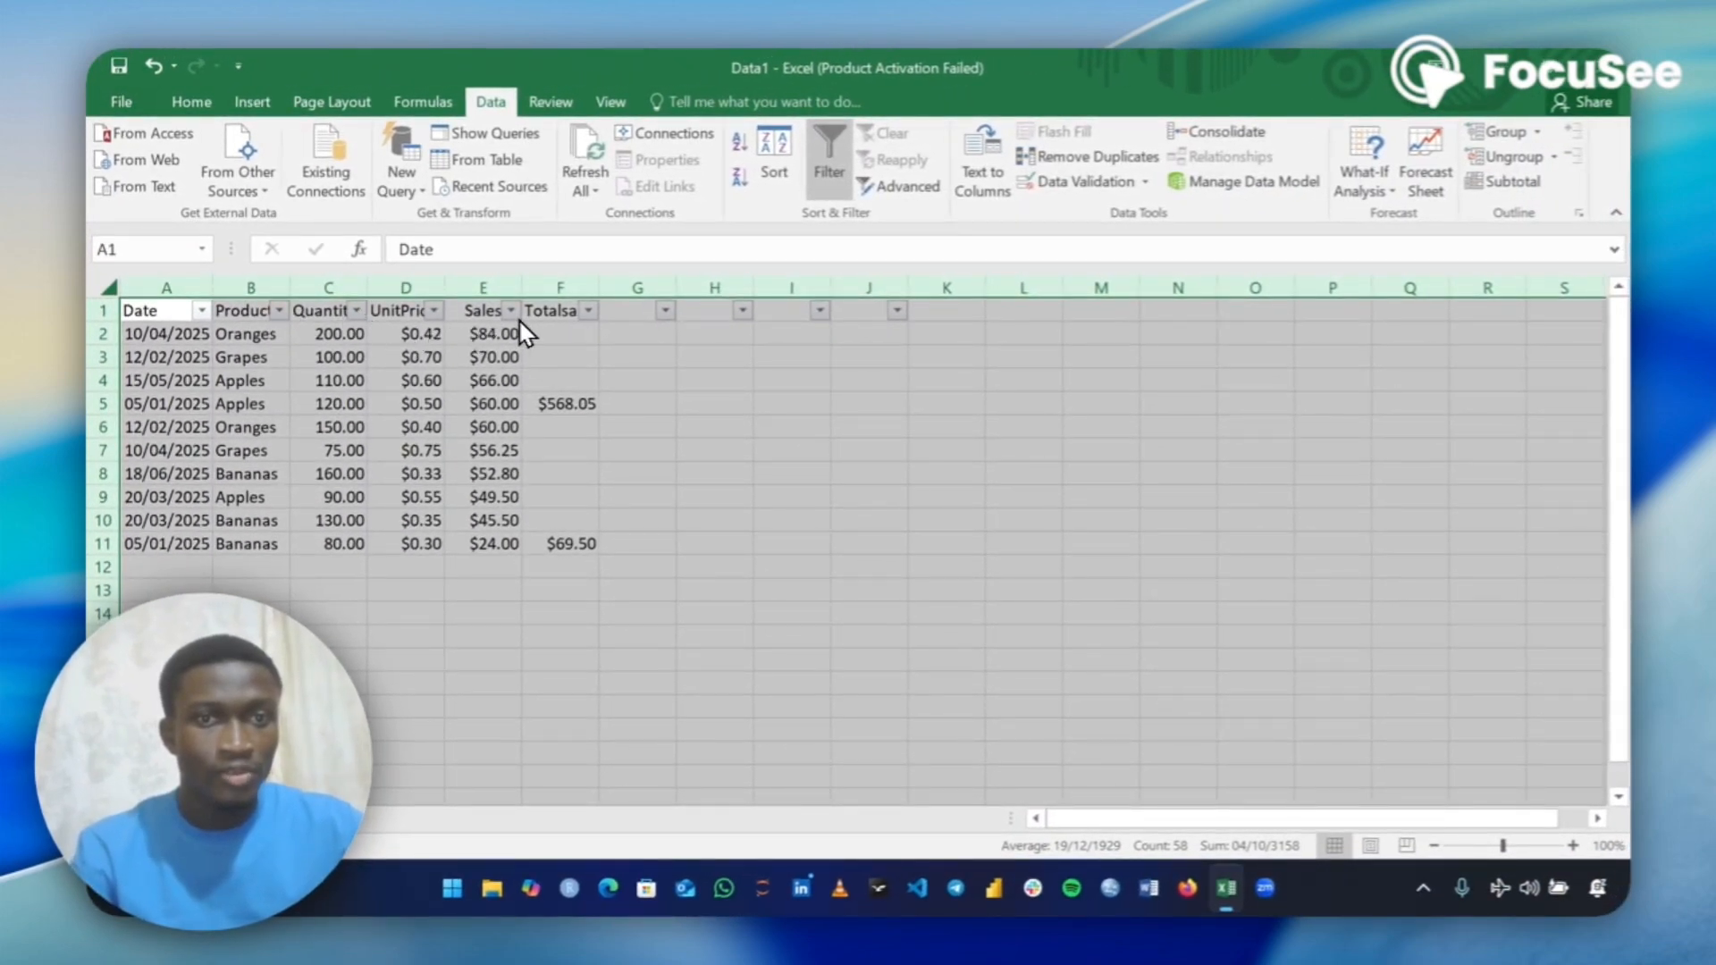
Filter the Product column to show only Apples.
{"action": "left_click", "coordinate": [278, 310]}
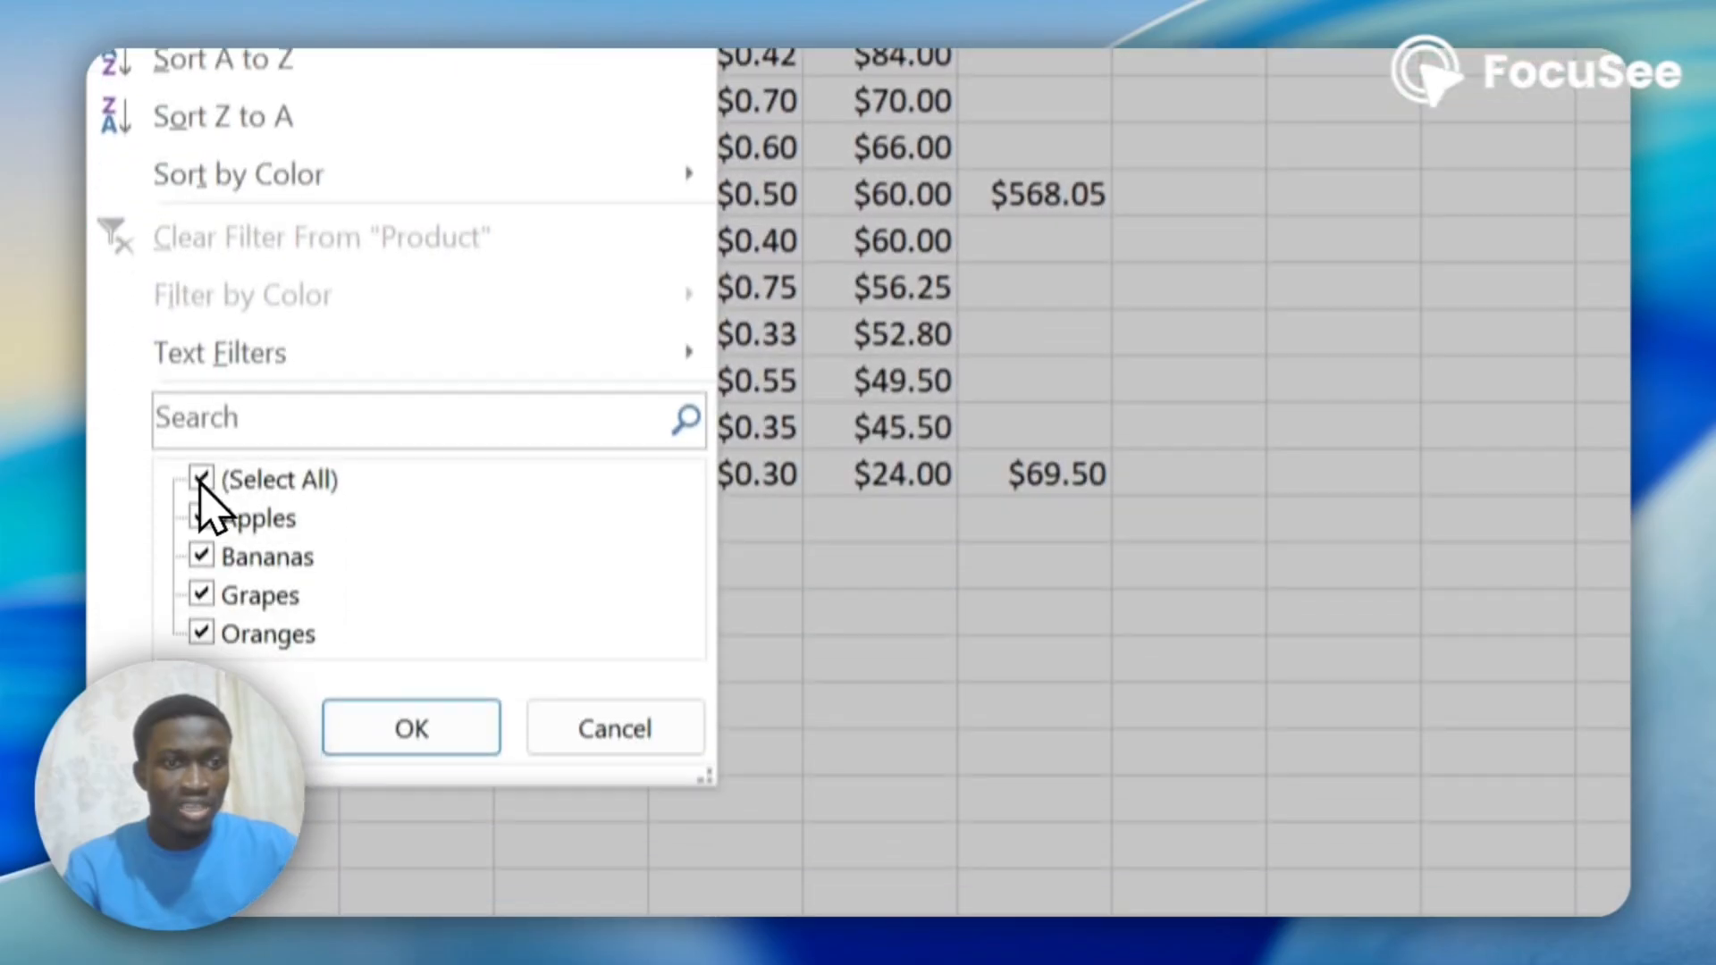
{"action": "left_click", "coordinate": [202, 737]}
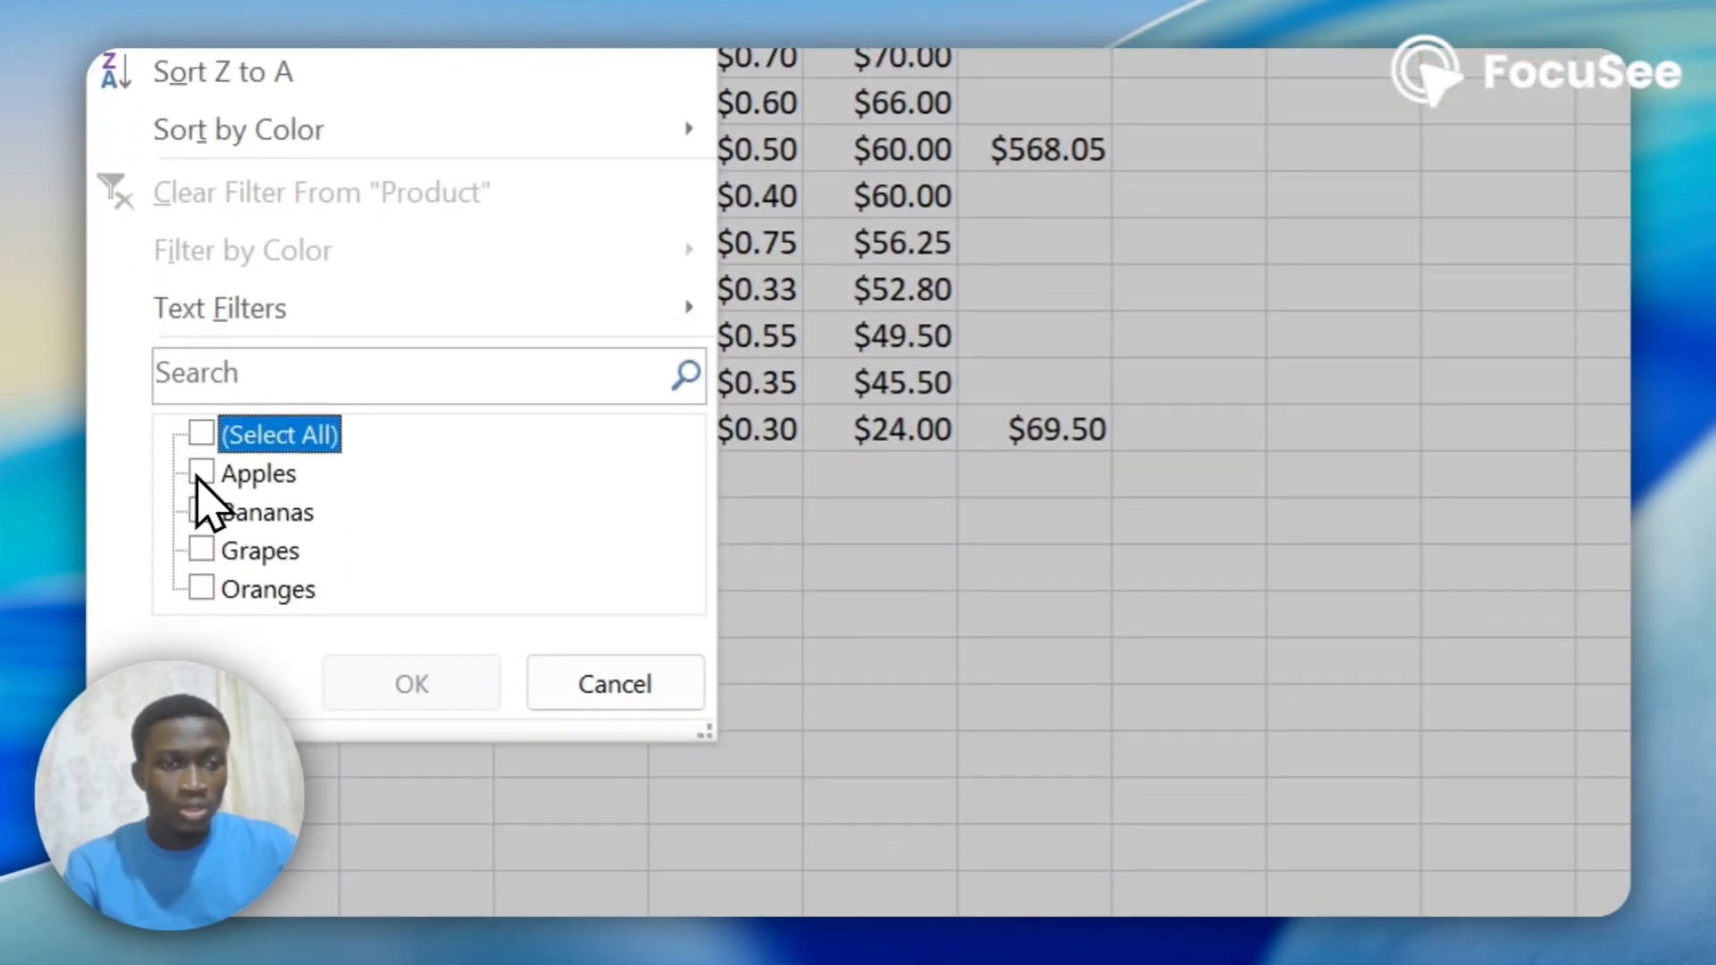
{"action": "left_click", "coordinate": [199, 473]}
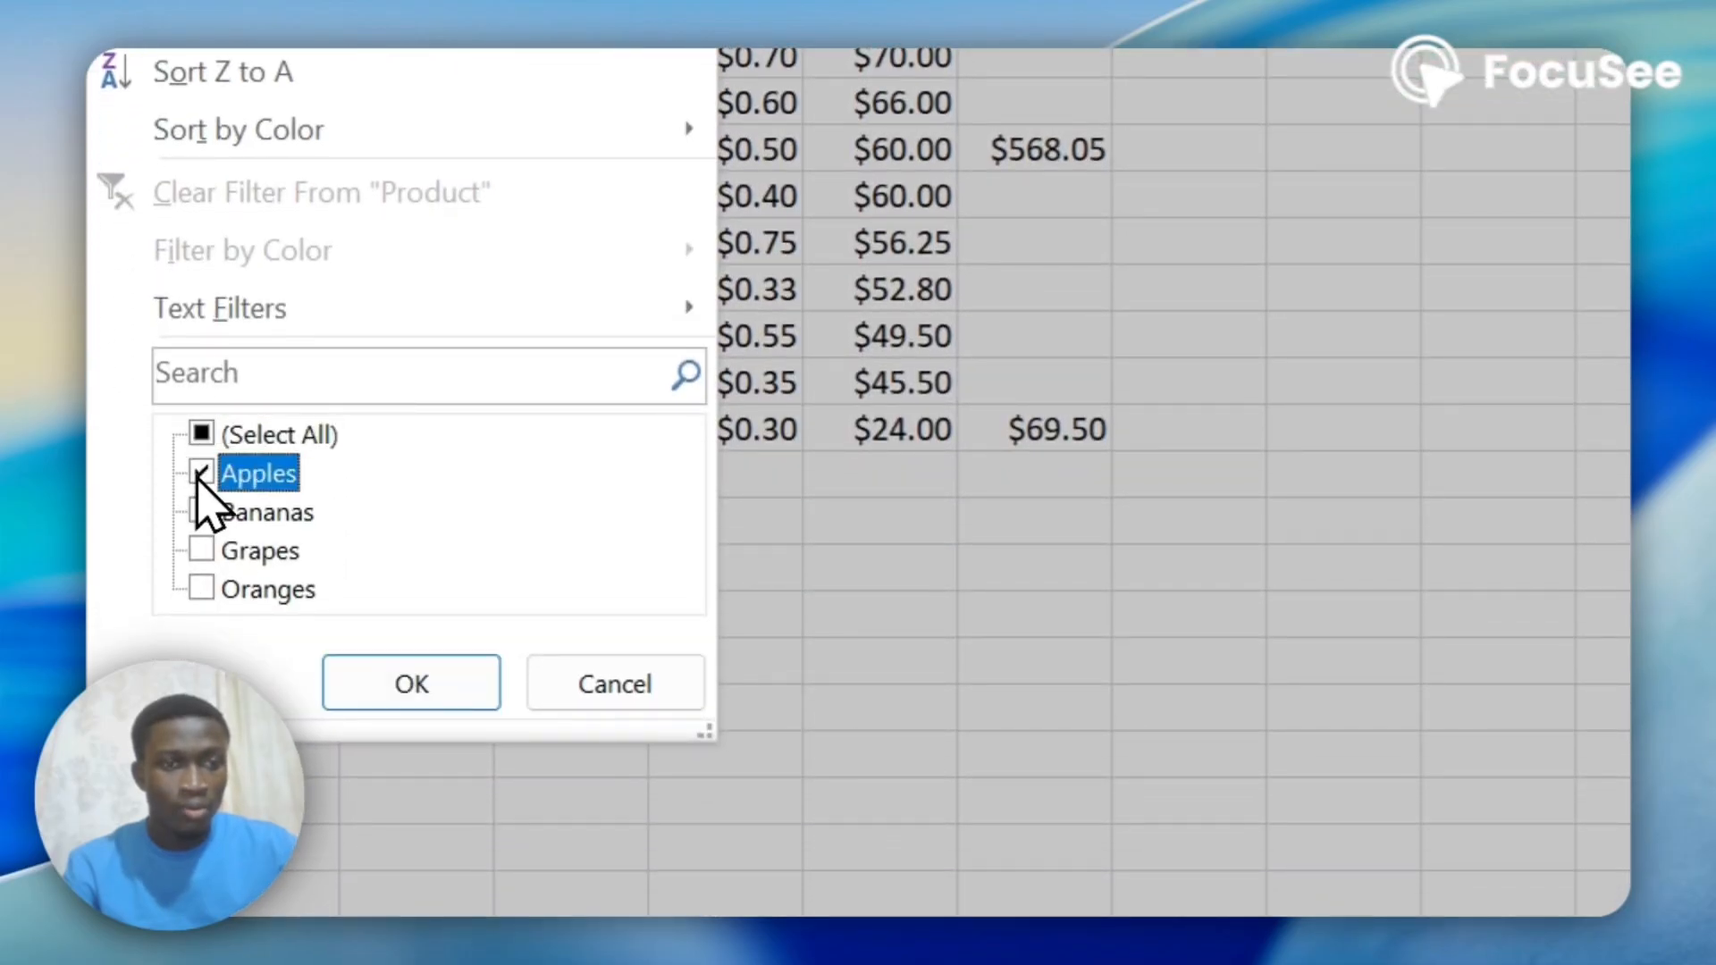
{"action": "left_click", "coordinate": [411, 685]}
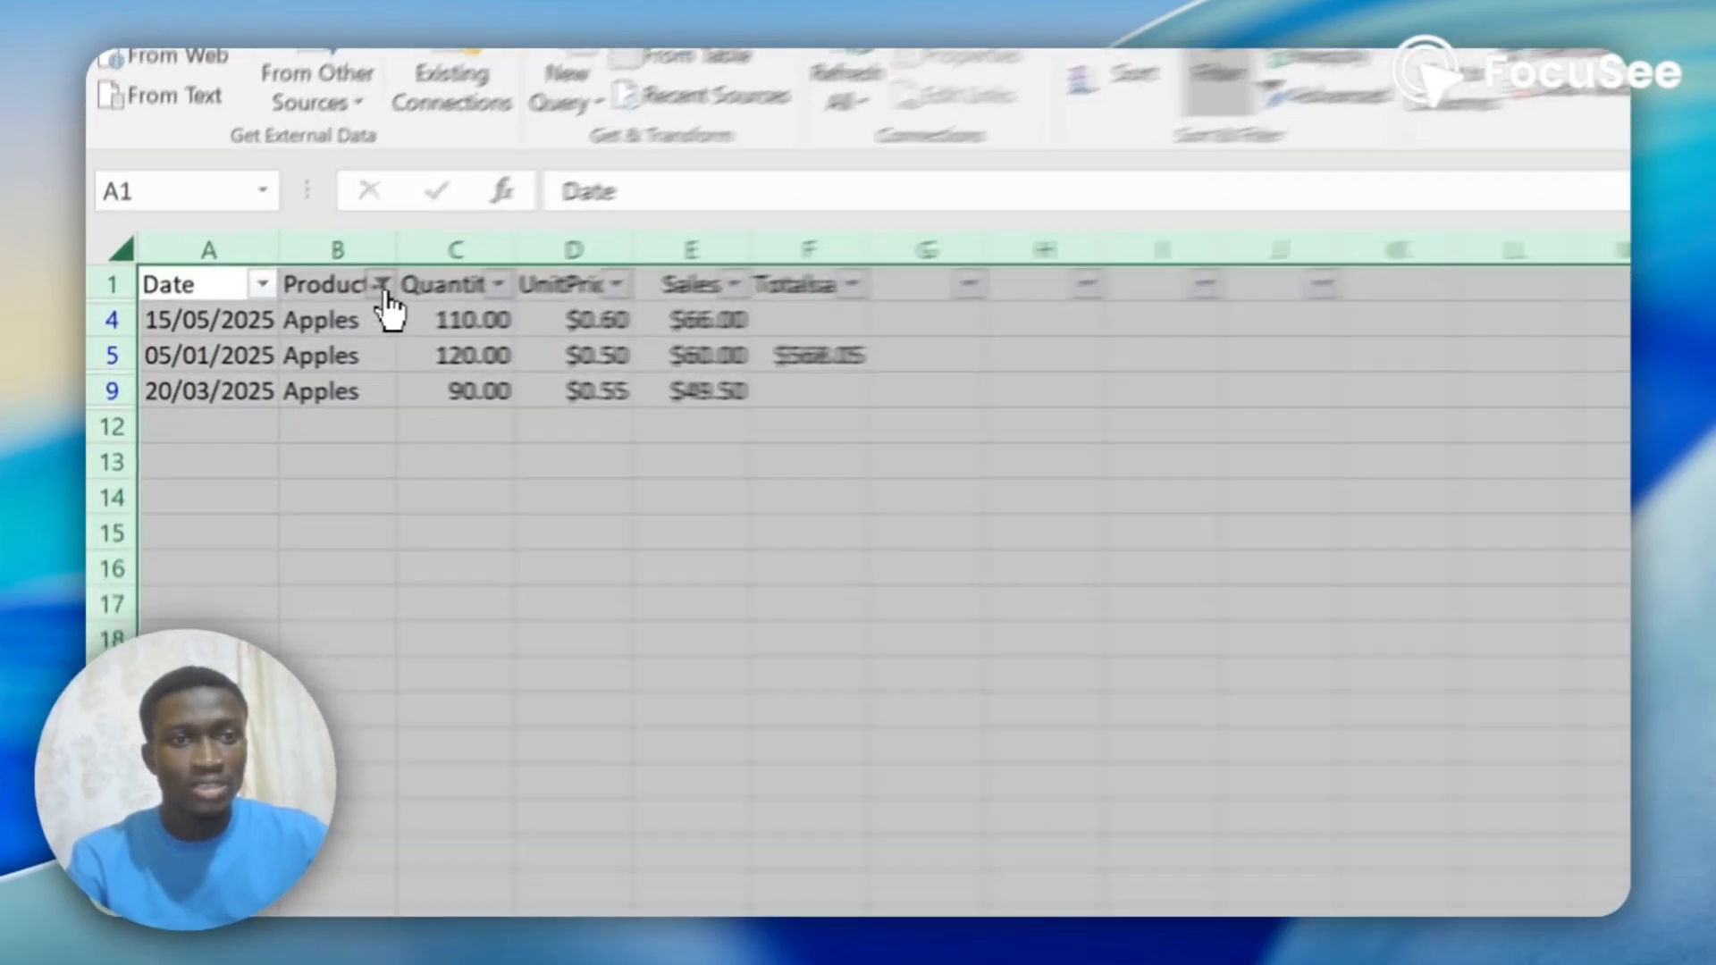
Change the Product column filter to show only Bananas.
{"action": "left_click", "coordinate": [382, 286]}
{"action": "left_click", "coordinate": [165, 697]}
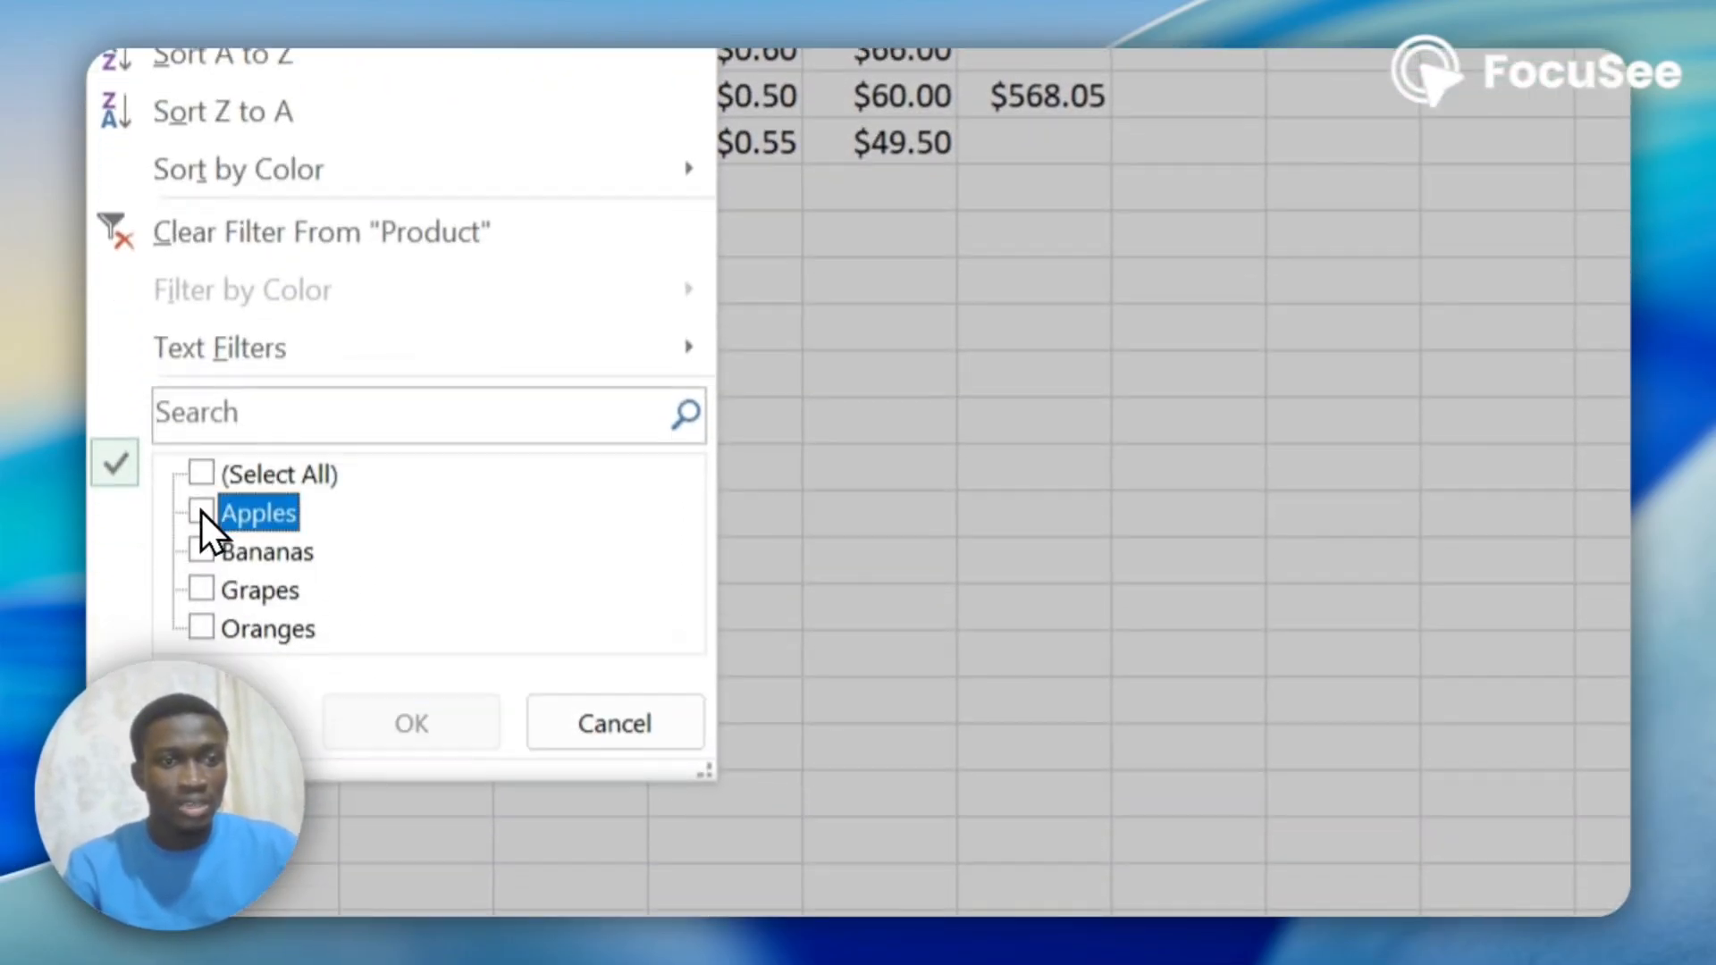
{"action": "left_click", "coordinate": [220, 540]}
{"action": "left_click", "coordinate": [393, 715]}
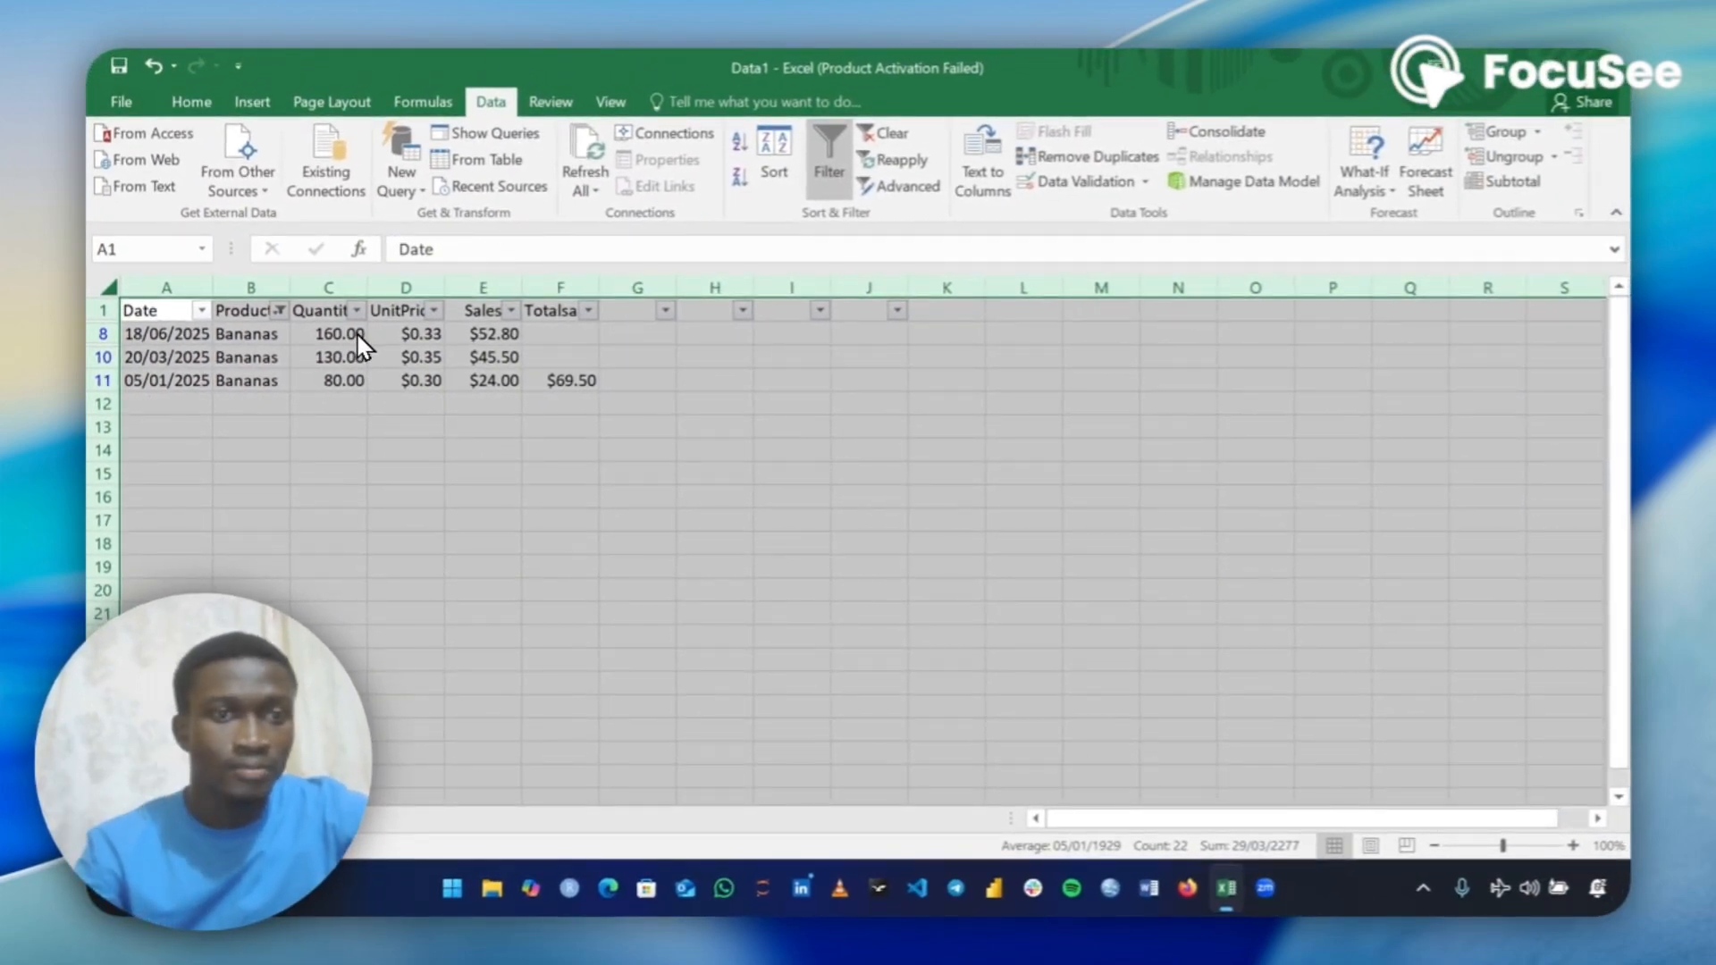
Change the Product column filter to show only Grapes, and clear the filter to restore all rows.
{"action": "left_click", "coordinate": [277, 311]}
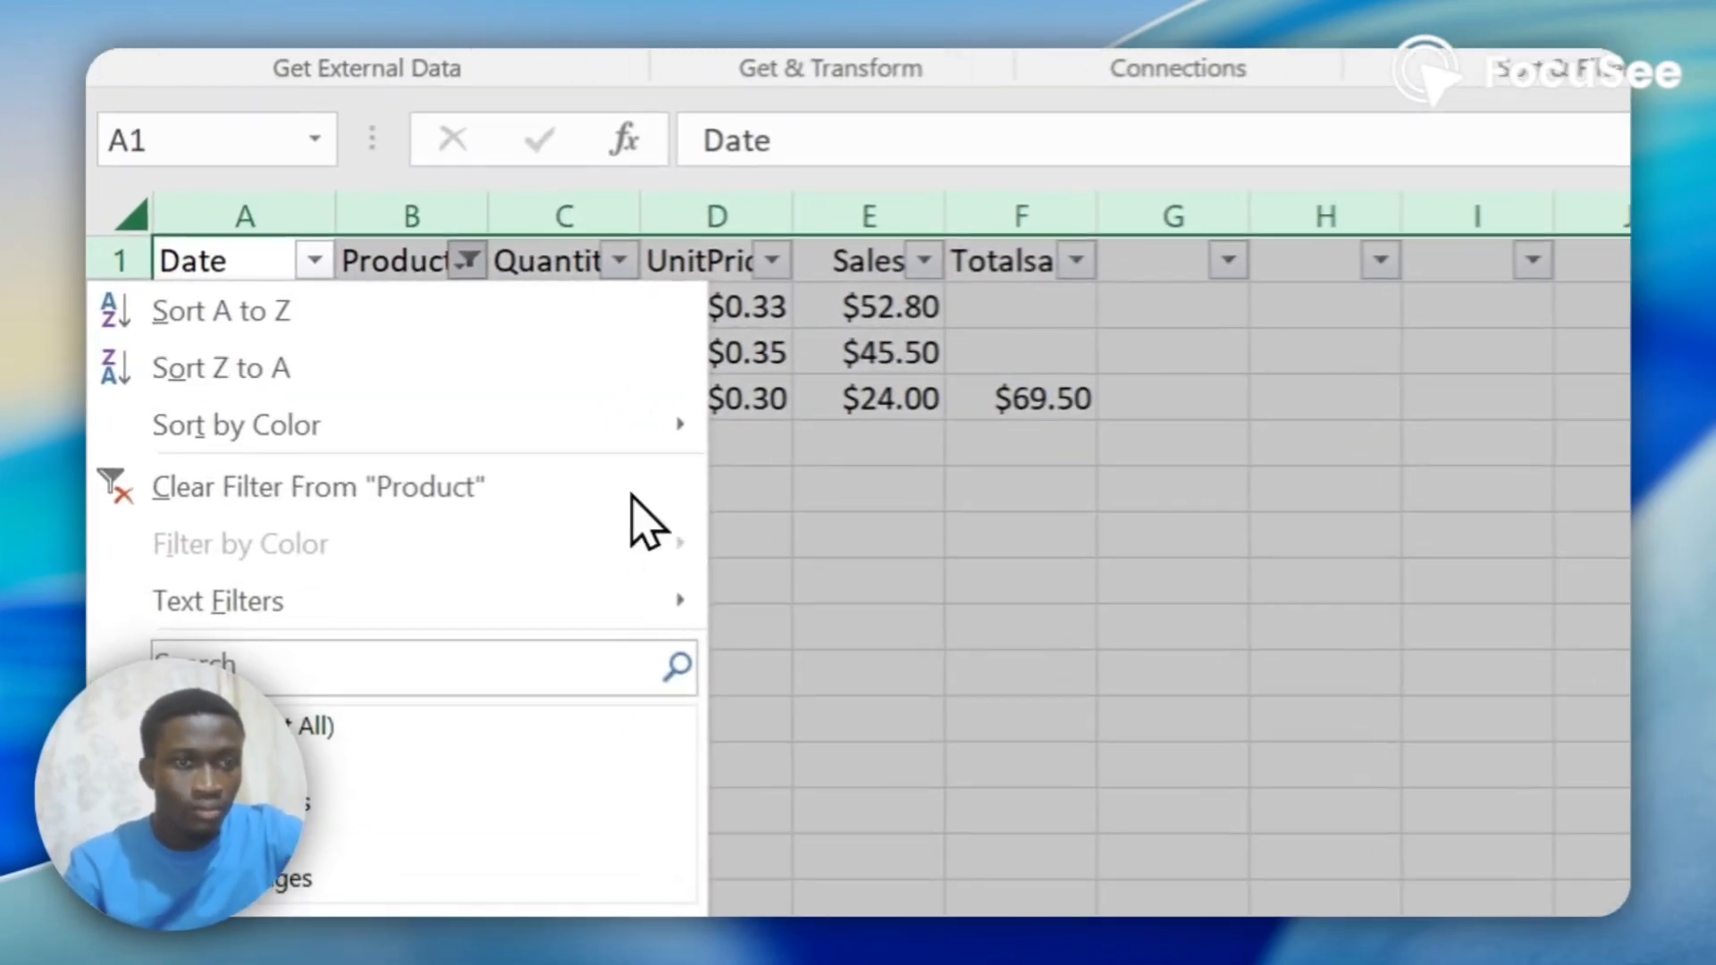
{"action": "left_click", "coordinate": [143, 584]}
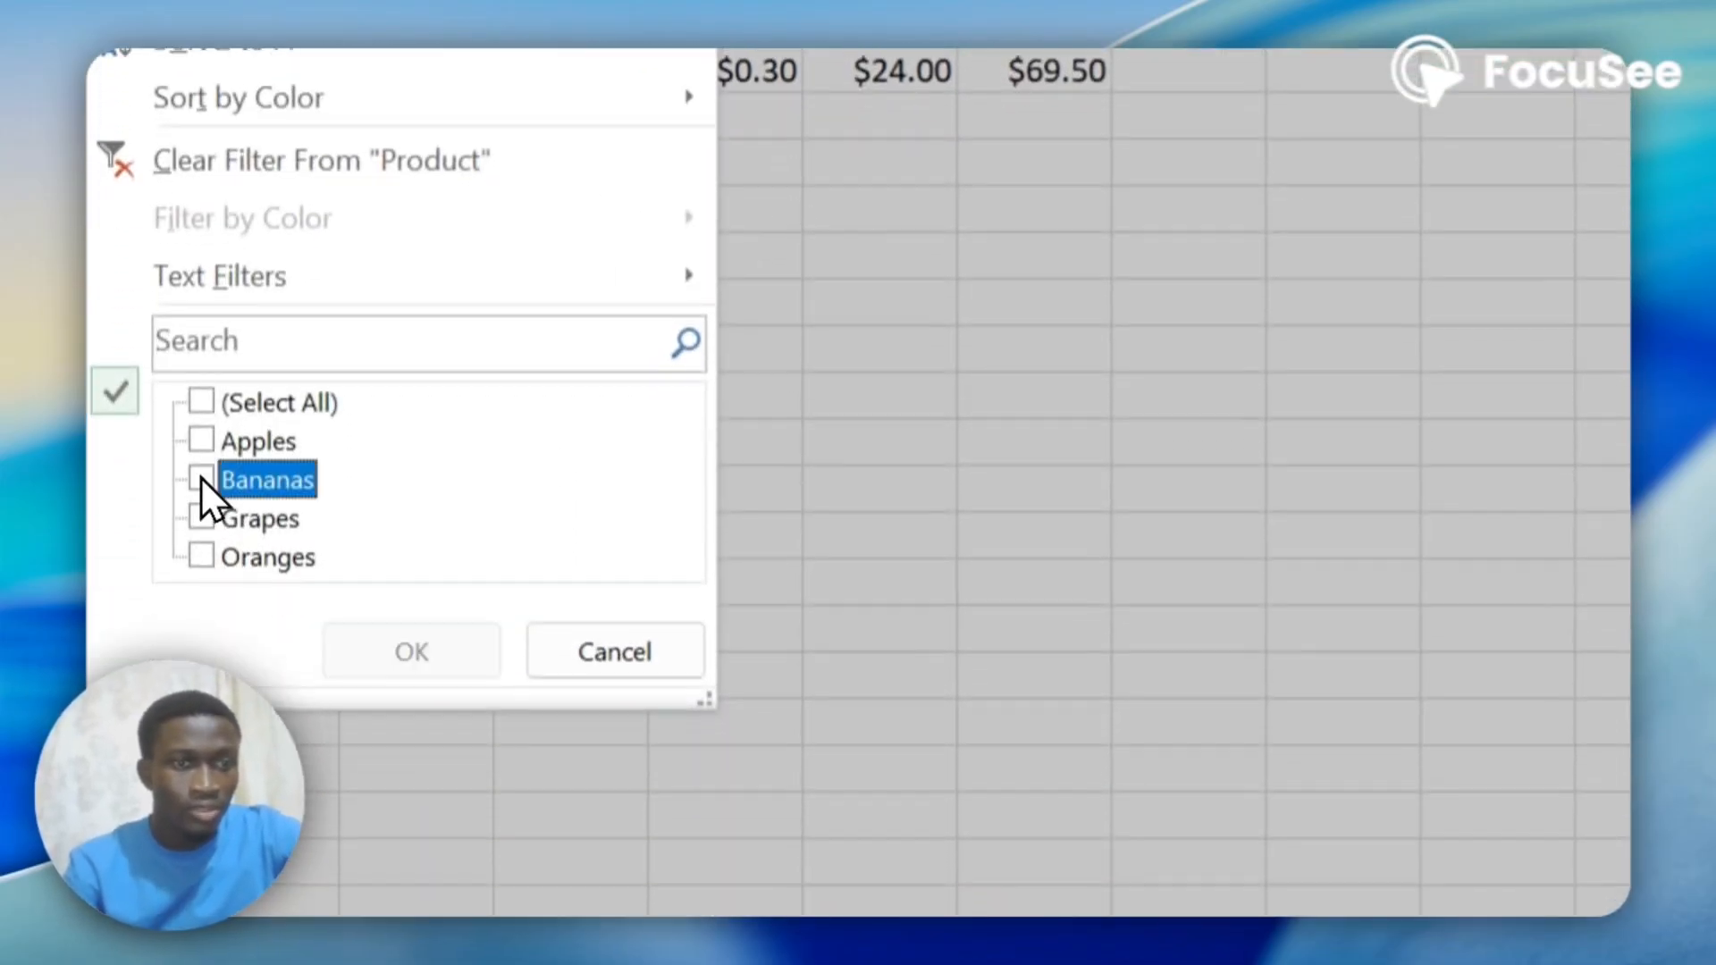
{"action": "left_click", "coordinate": [202, 519]}
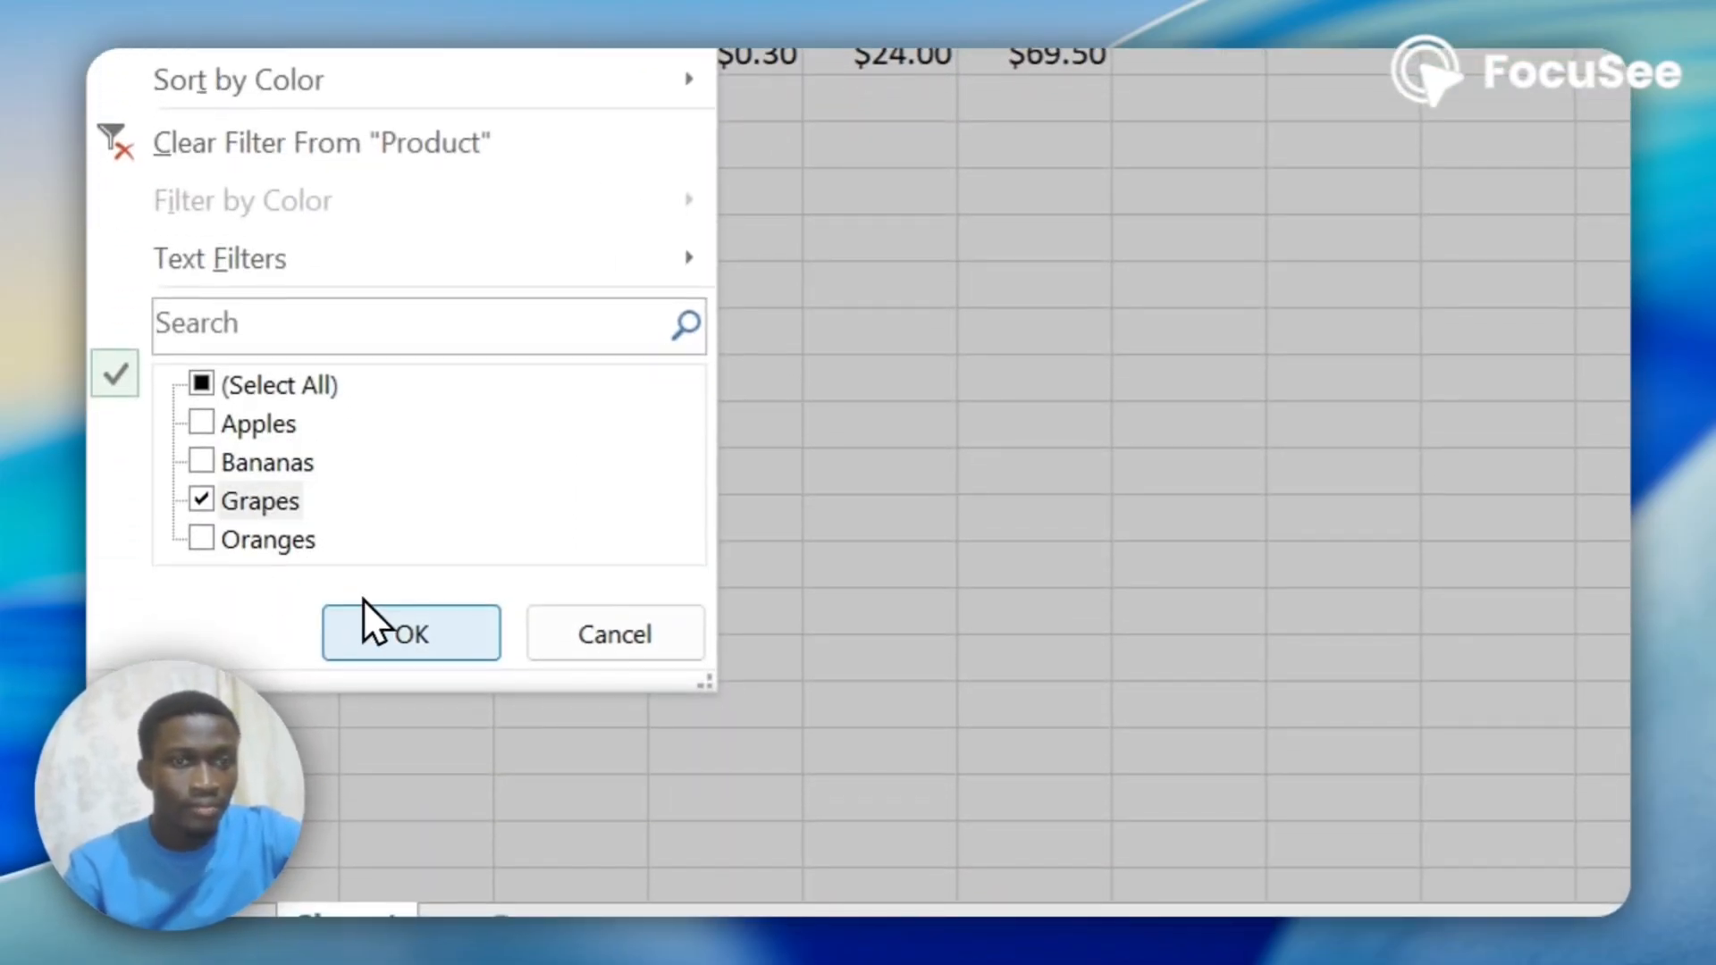
{"action": "left_click", "coordinate": [384, 651]}
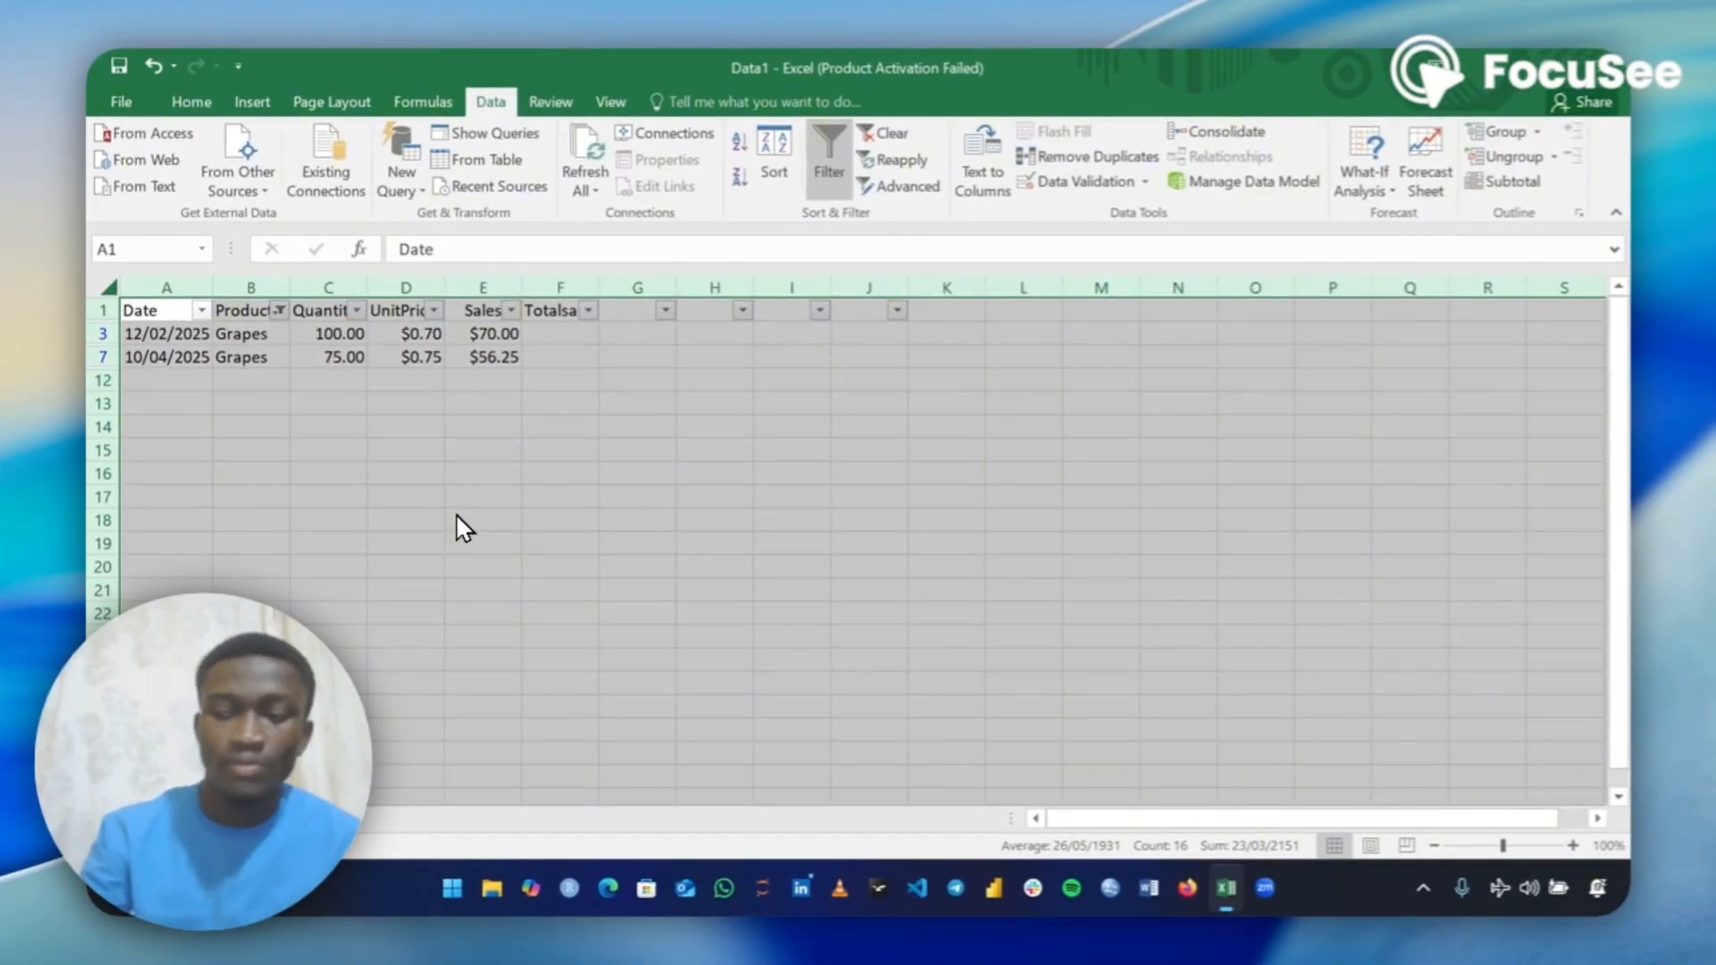
{"action": "left_click", "coordinate": [890, 133]}
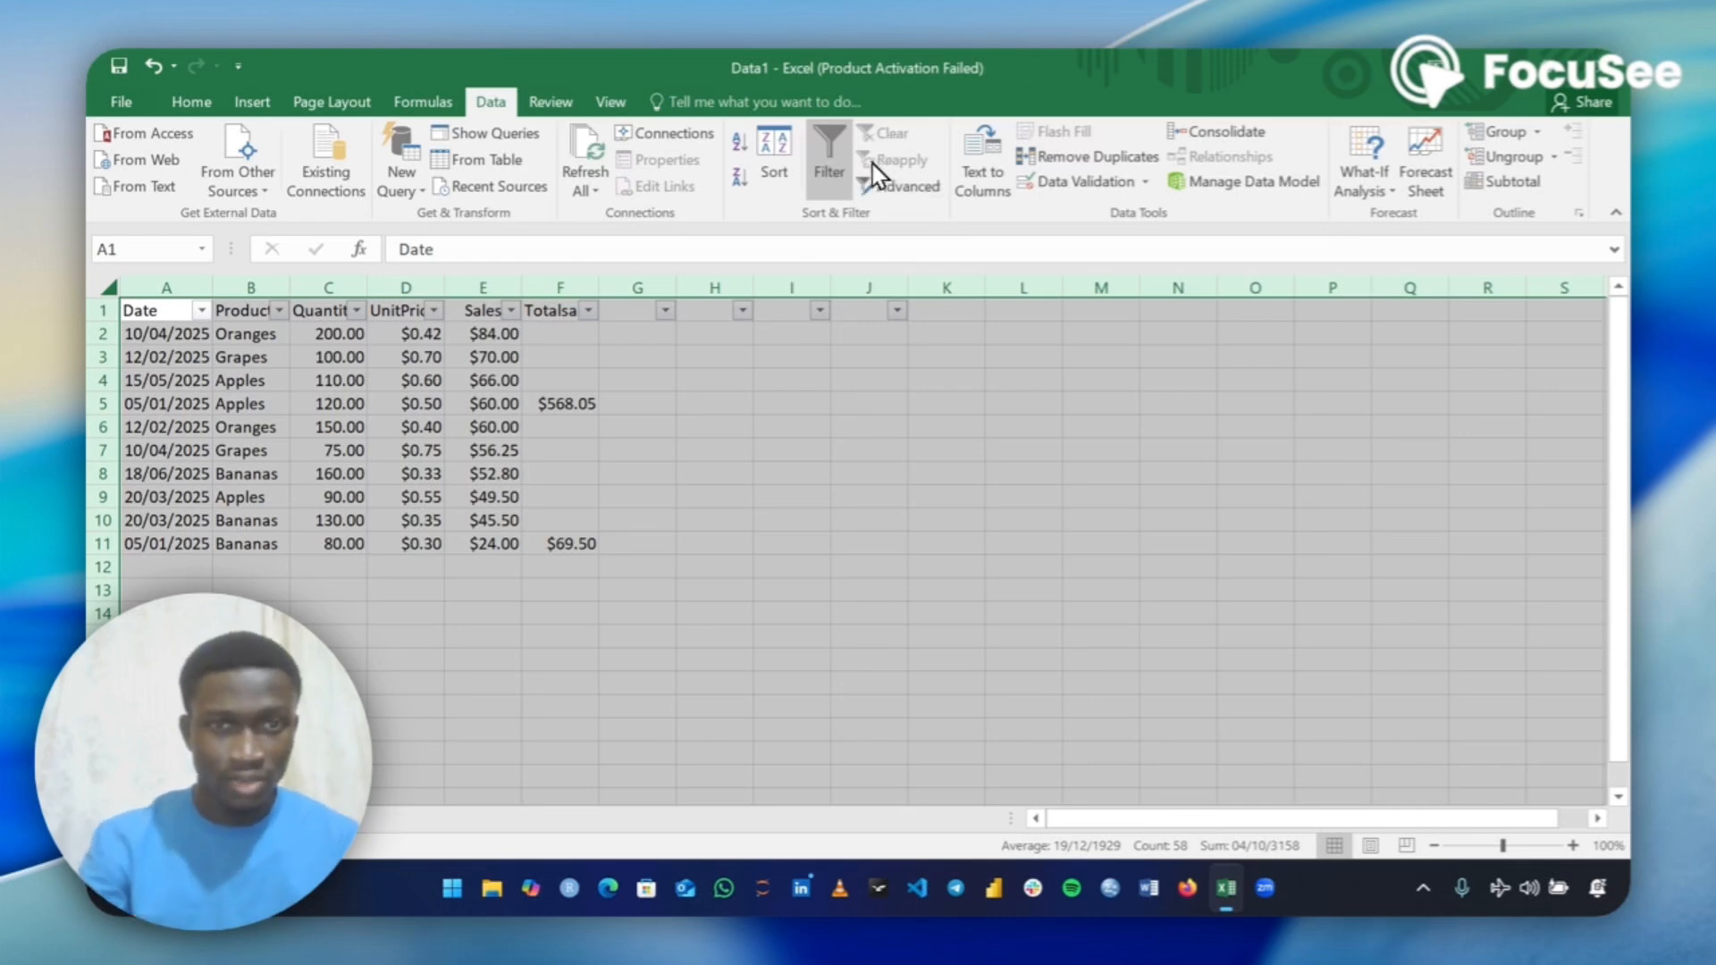
Delete the misplaced Totalsales values in cells F5 and F11.
{"action": "left_click", "coordinate": [568, 399]}
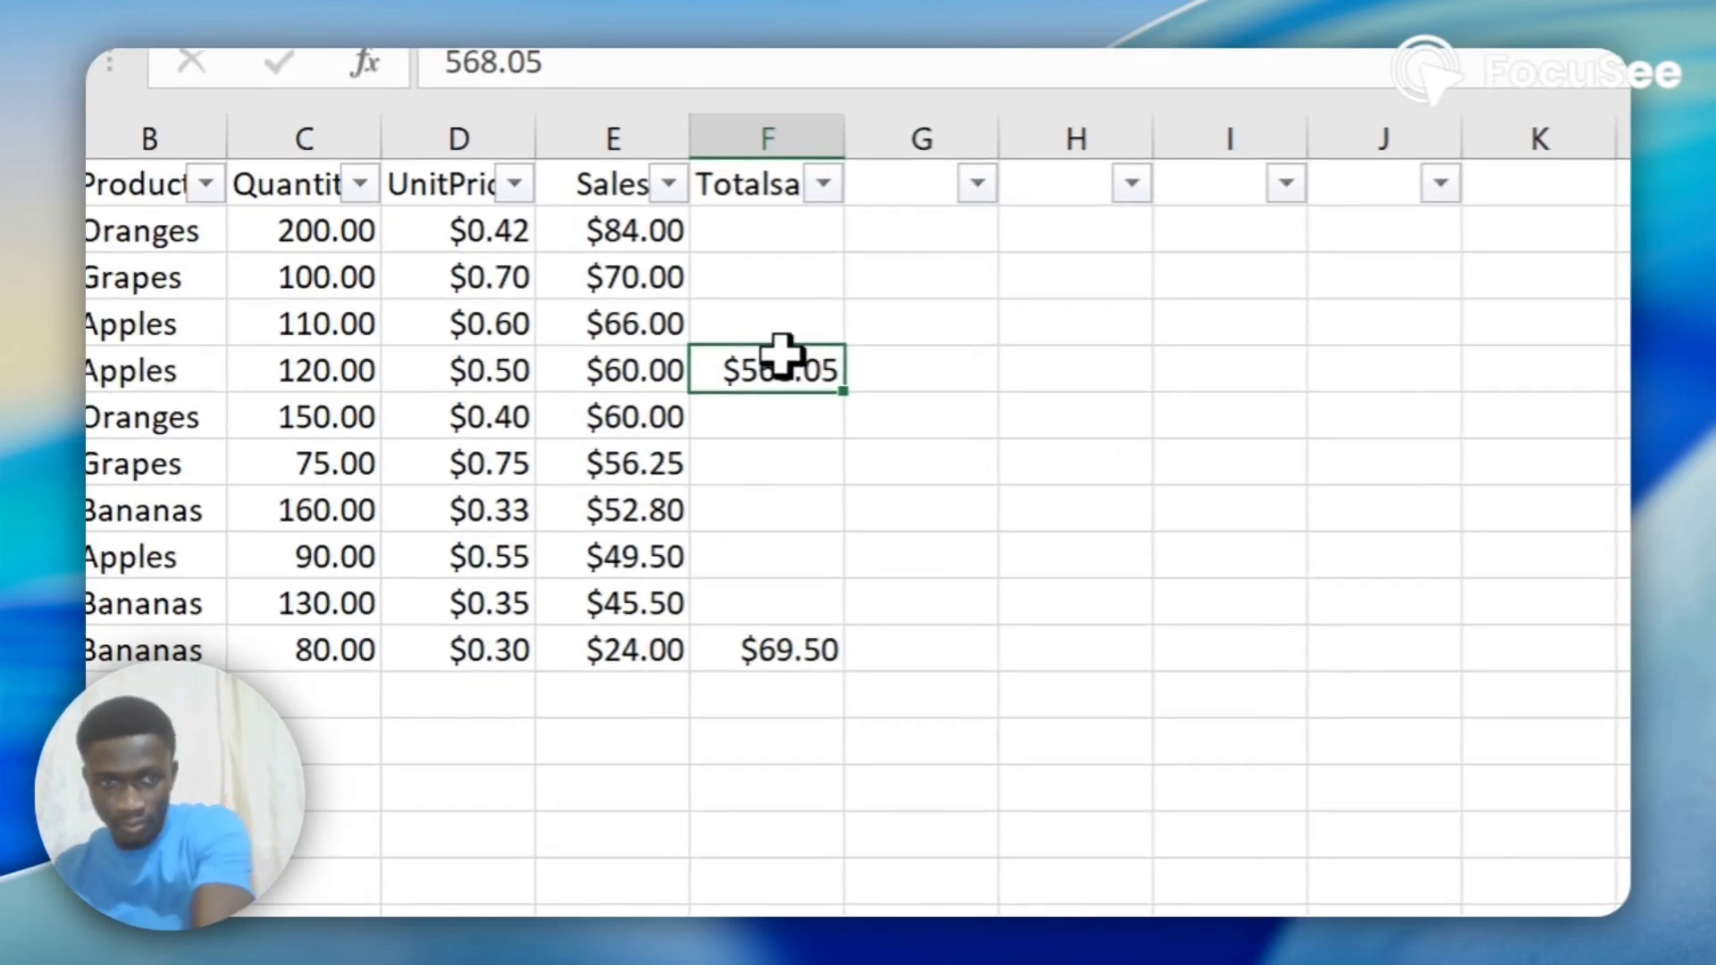
{"action": "key", "text": "Delete"}
{"action": "left_click", "coordinate": [779, 642]}
{"action": "key", "text": "Delete"}
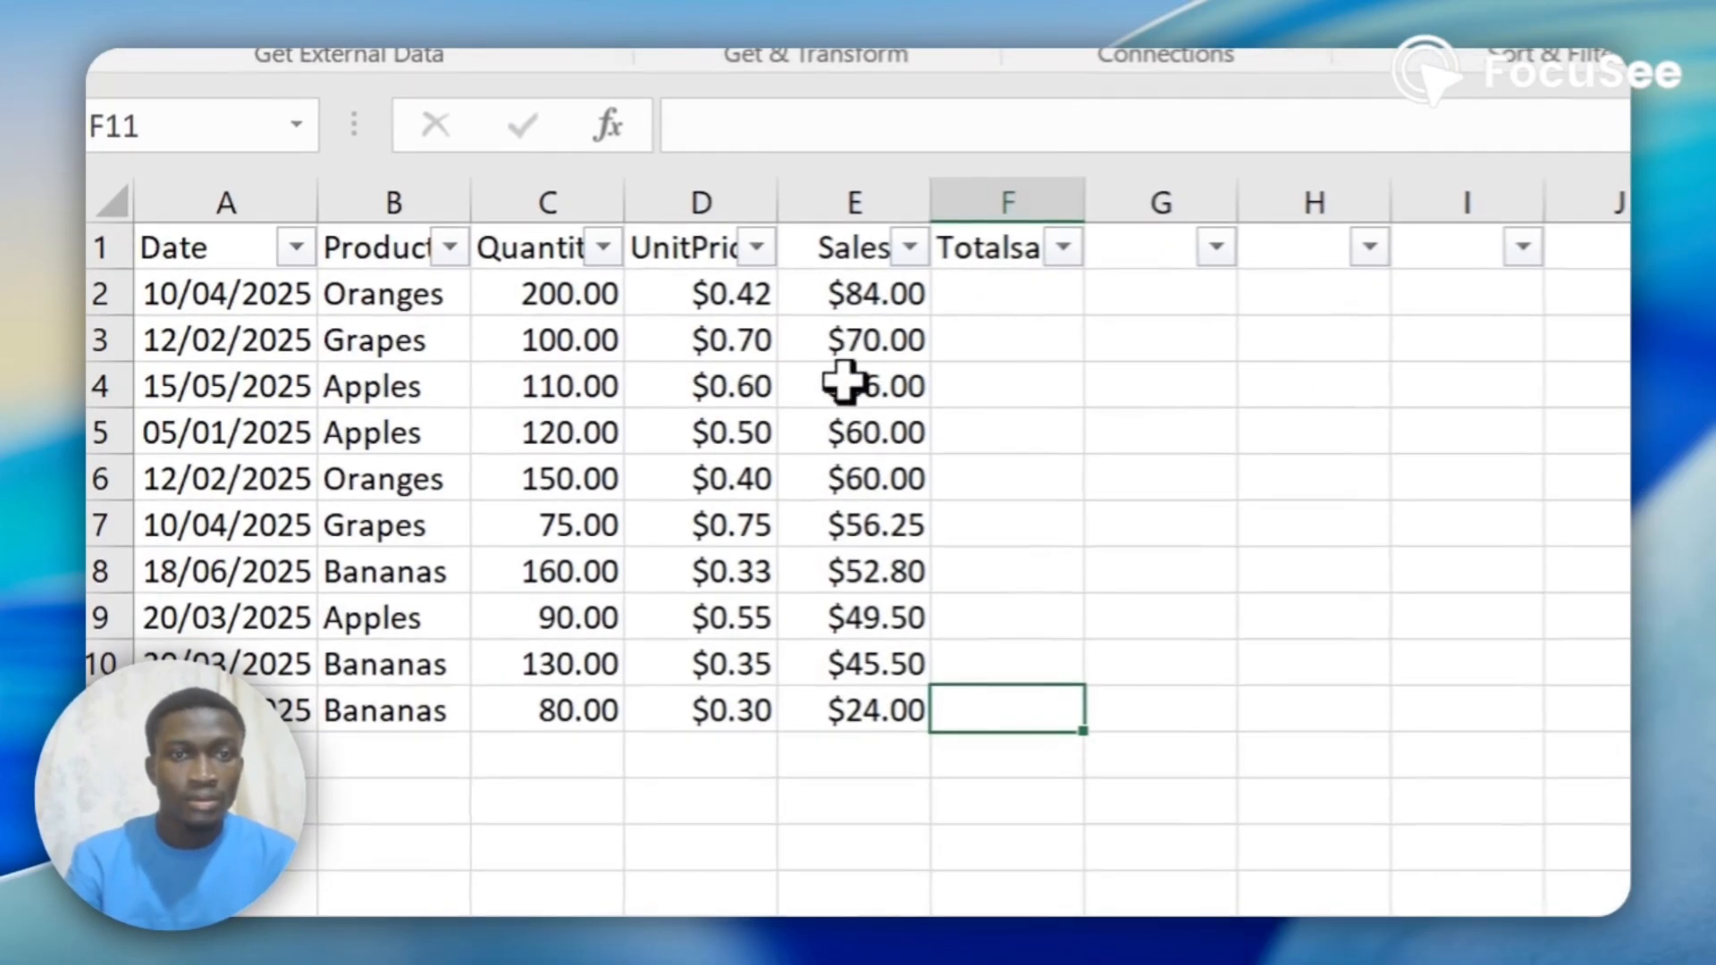
Select the Sales values in E2:E11 to check their sum, and enter 568.05 as Totalsales in F2.
{"action": "left_click_drag", "start_coordinate": [858, 288], "coordinate": [850, 698]}
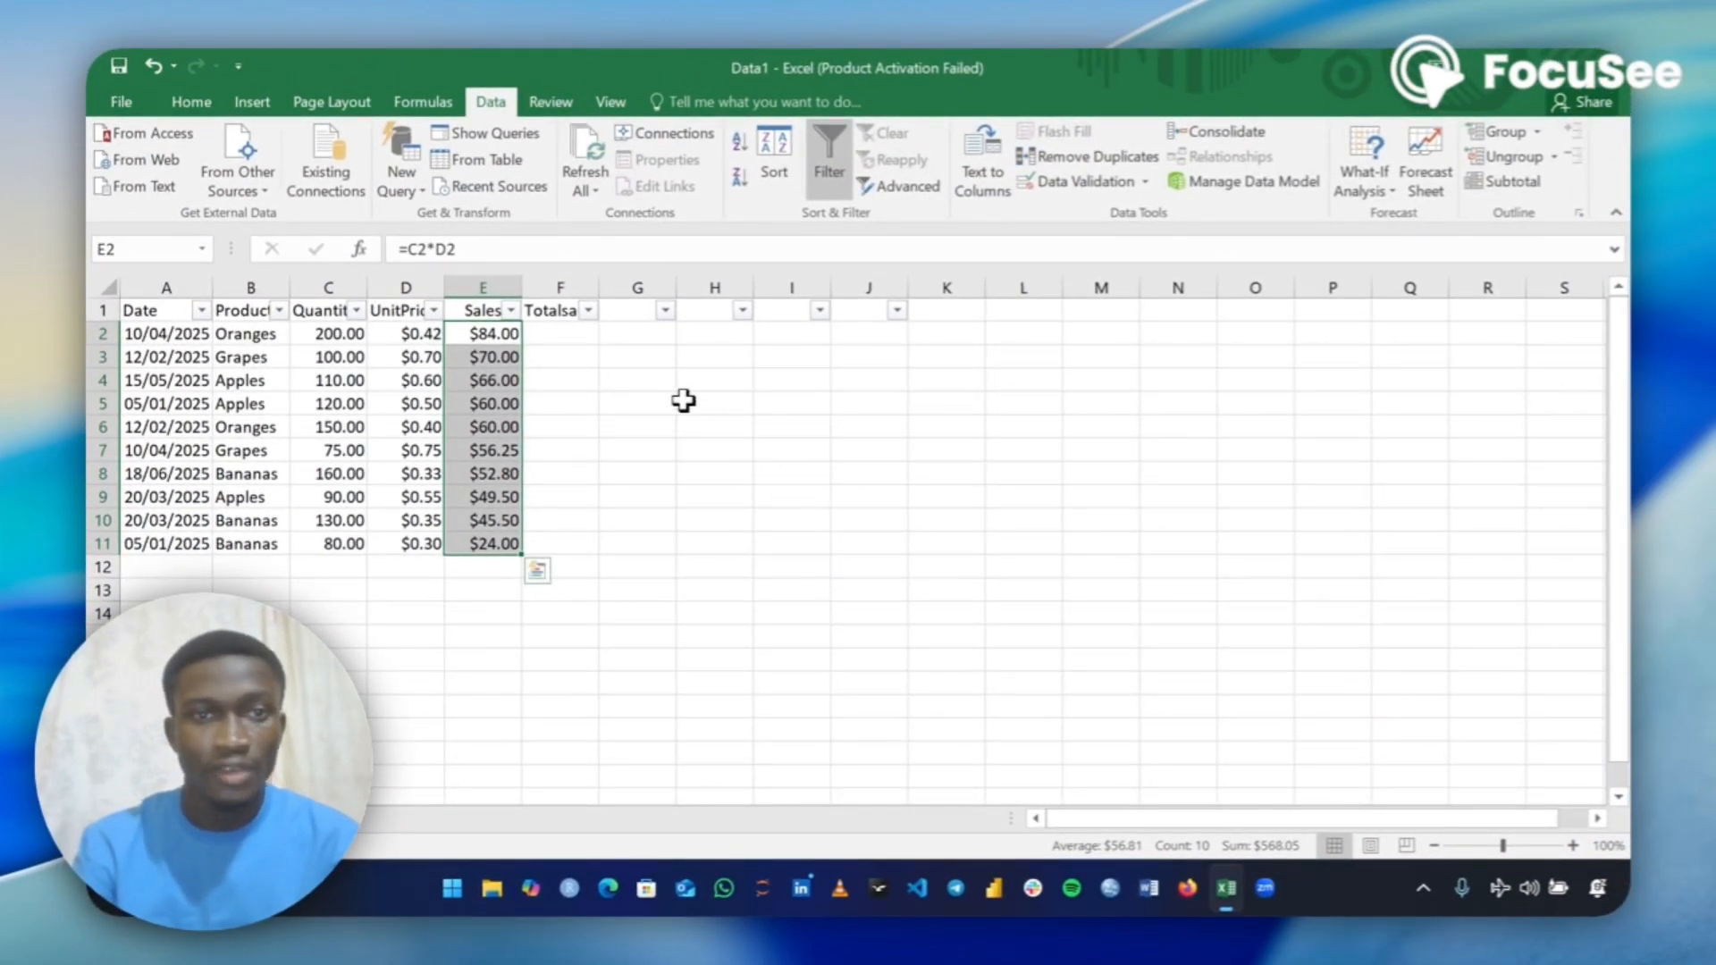
{"action": "left_click", "coordinate": [559, 333]}
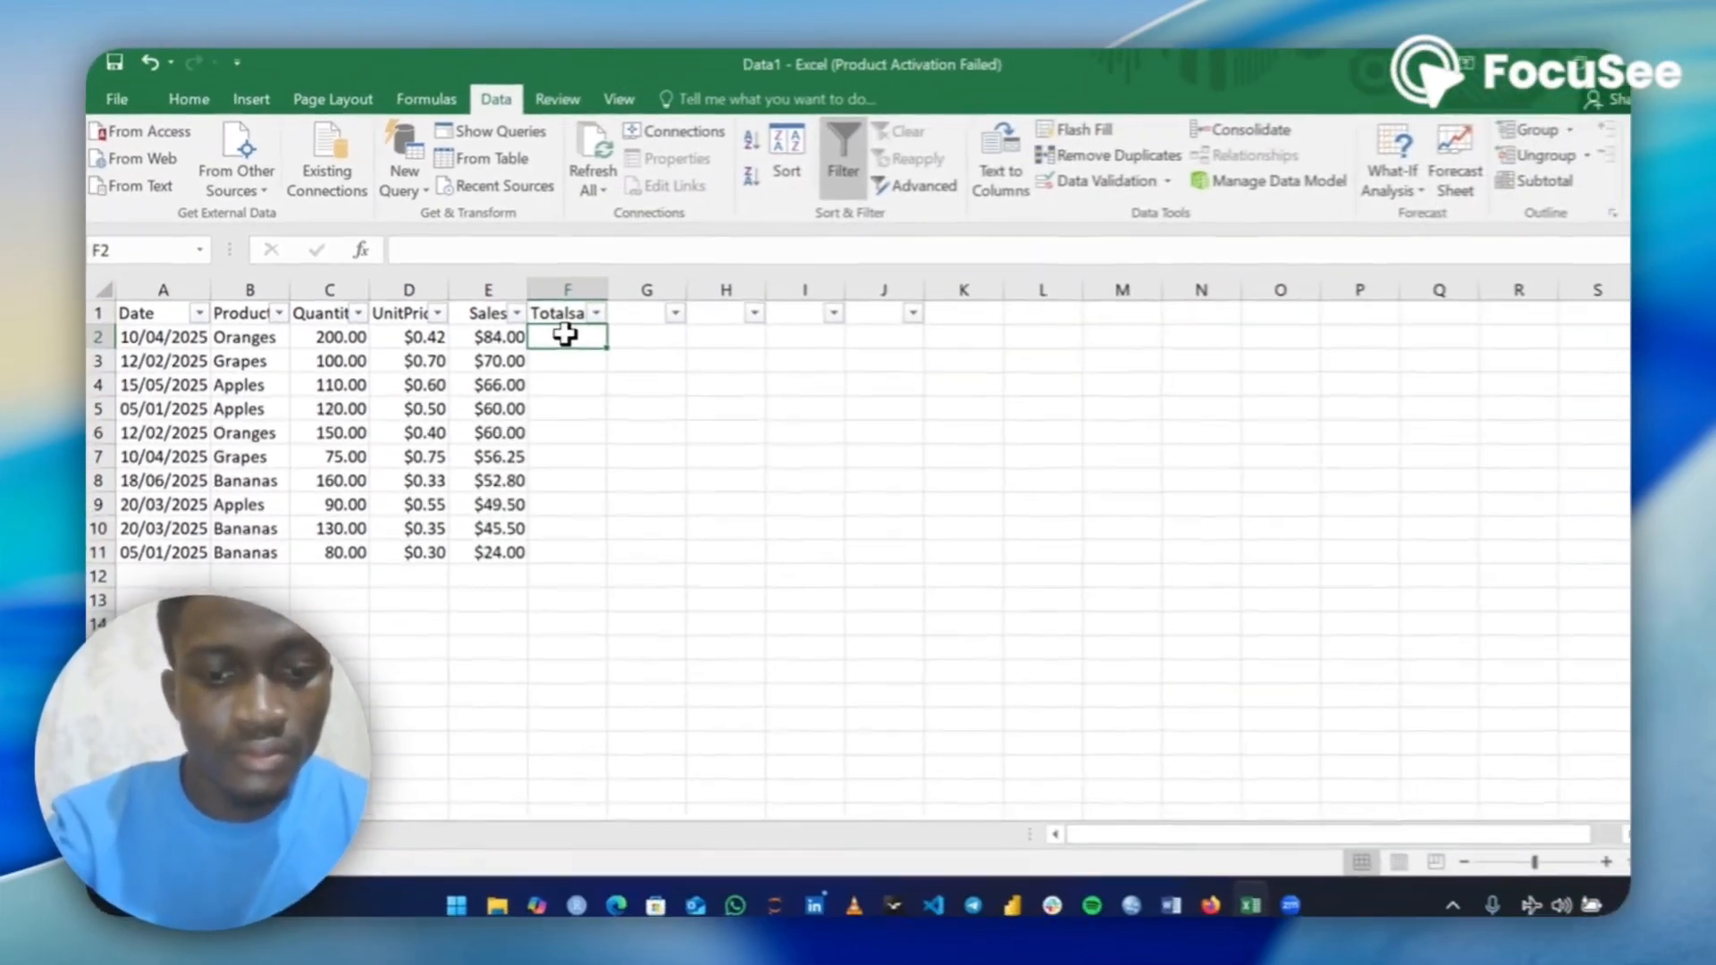
{"action": "type", "text": "5"}
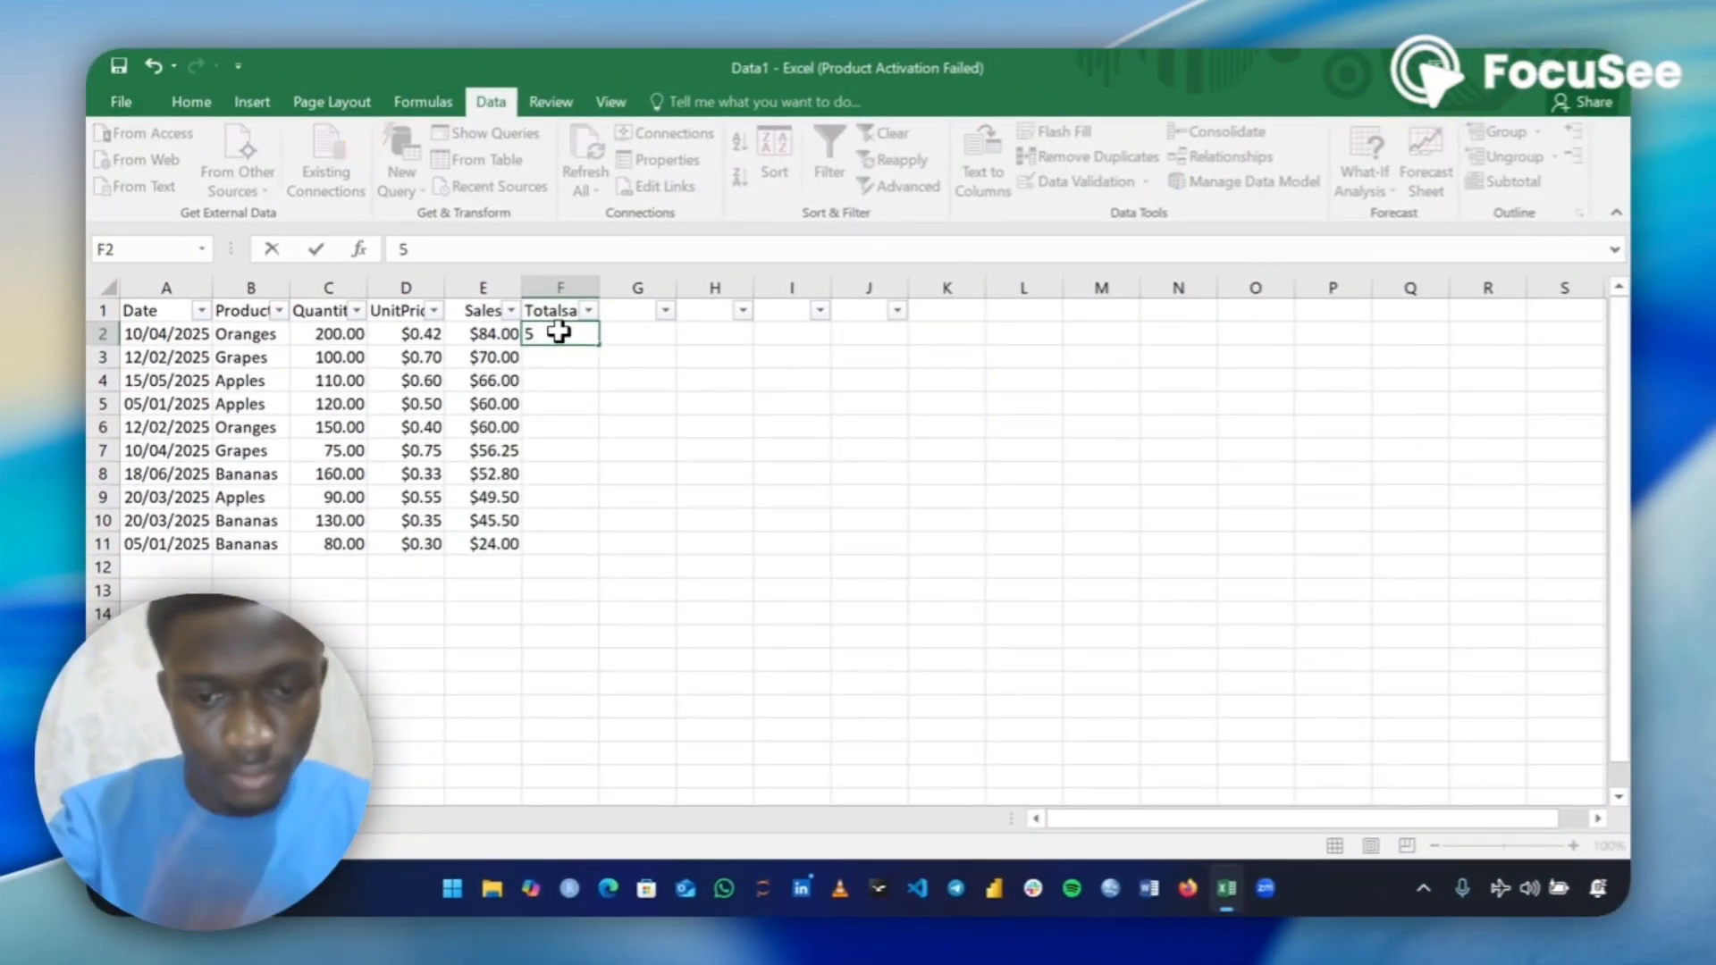
{"action": "type", "text": "68"}
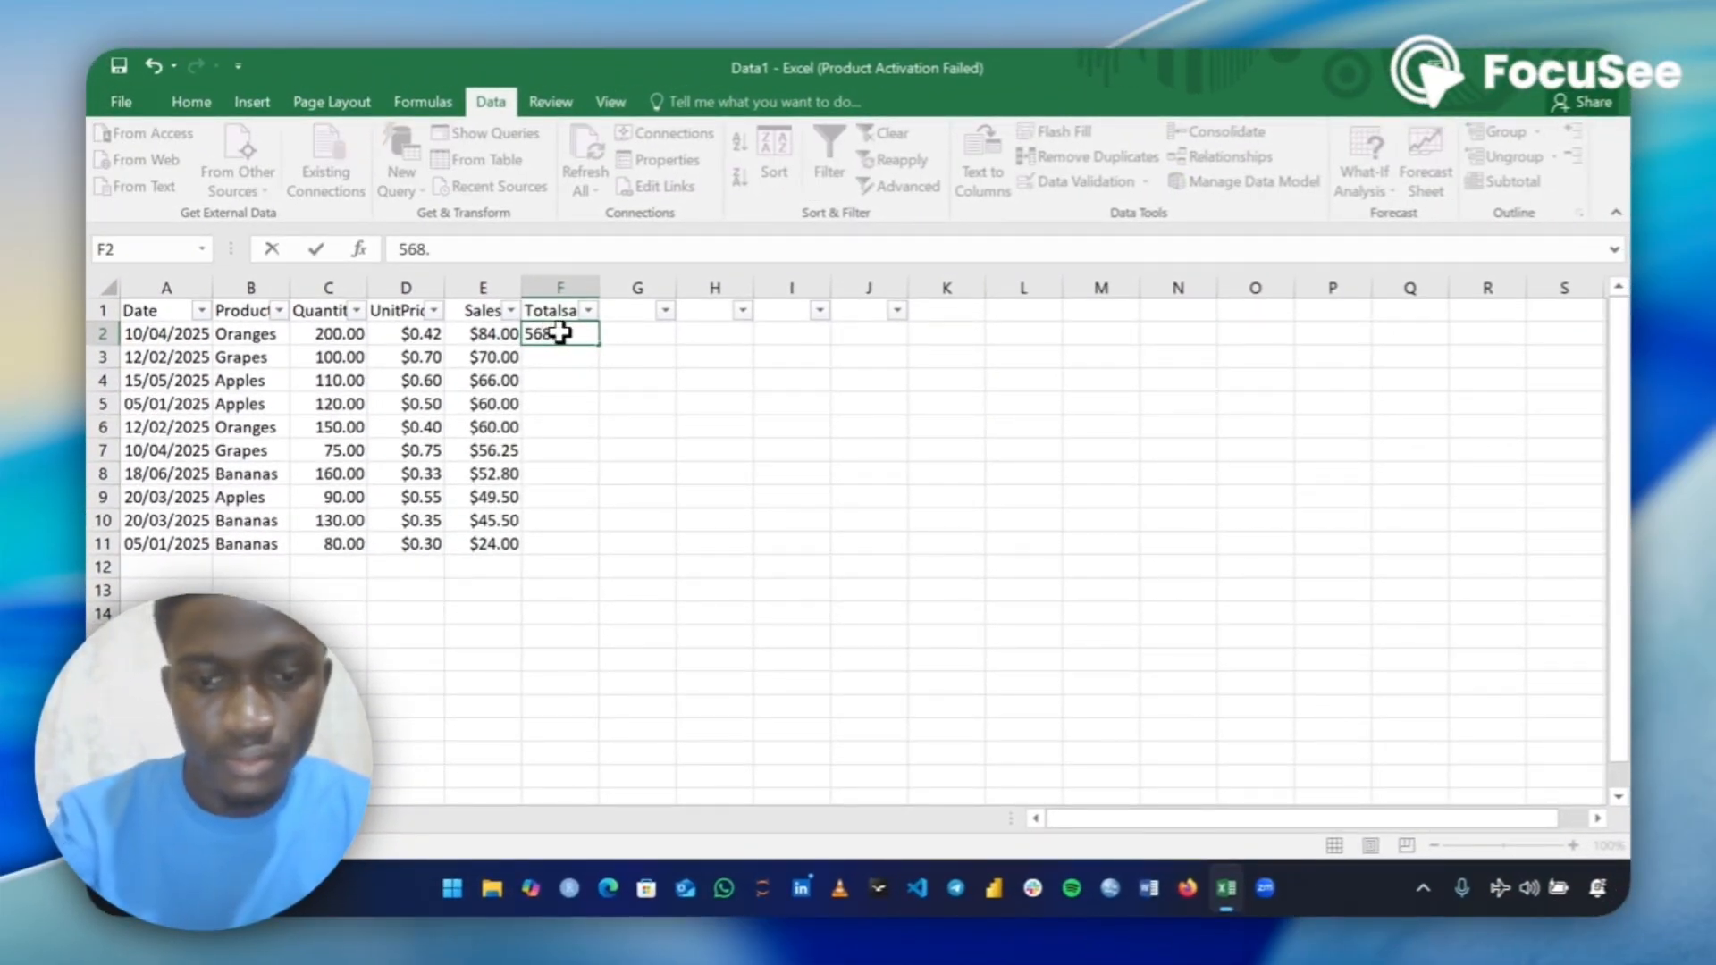
{"action": "type", "text": ".05"}
{"action": "key", "text": "ctrl+Return"}
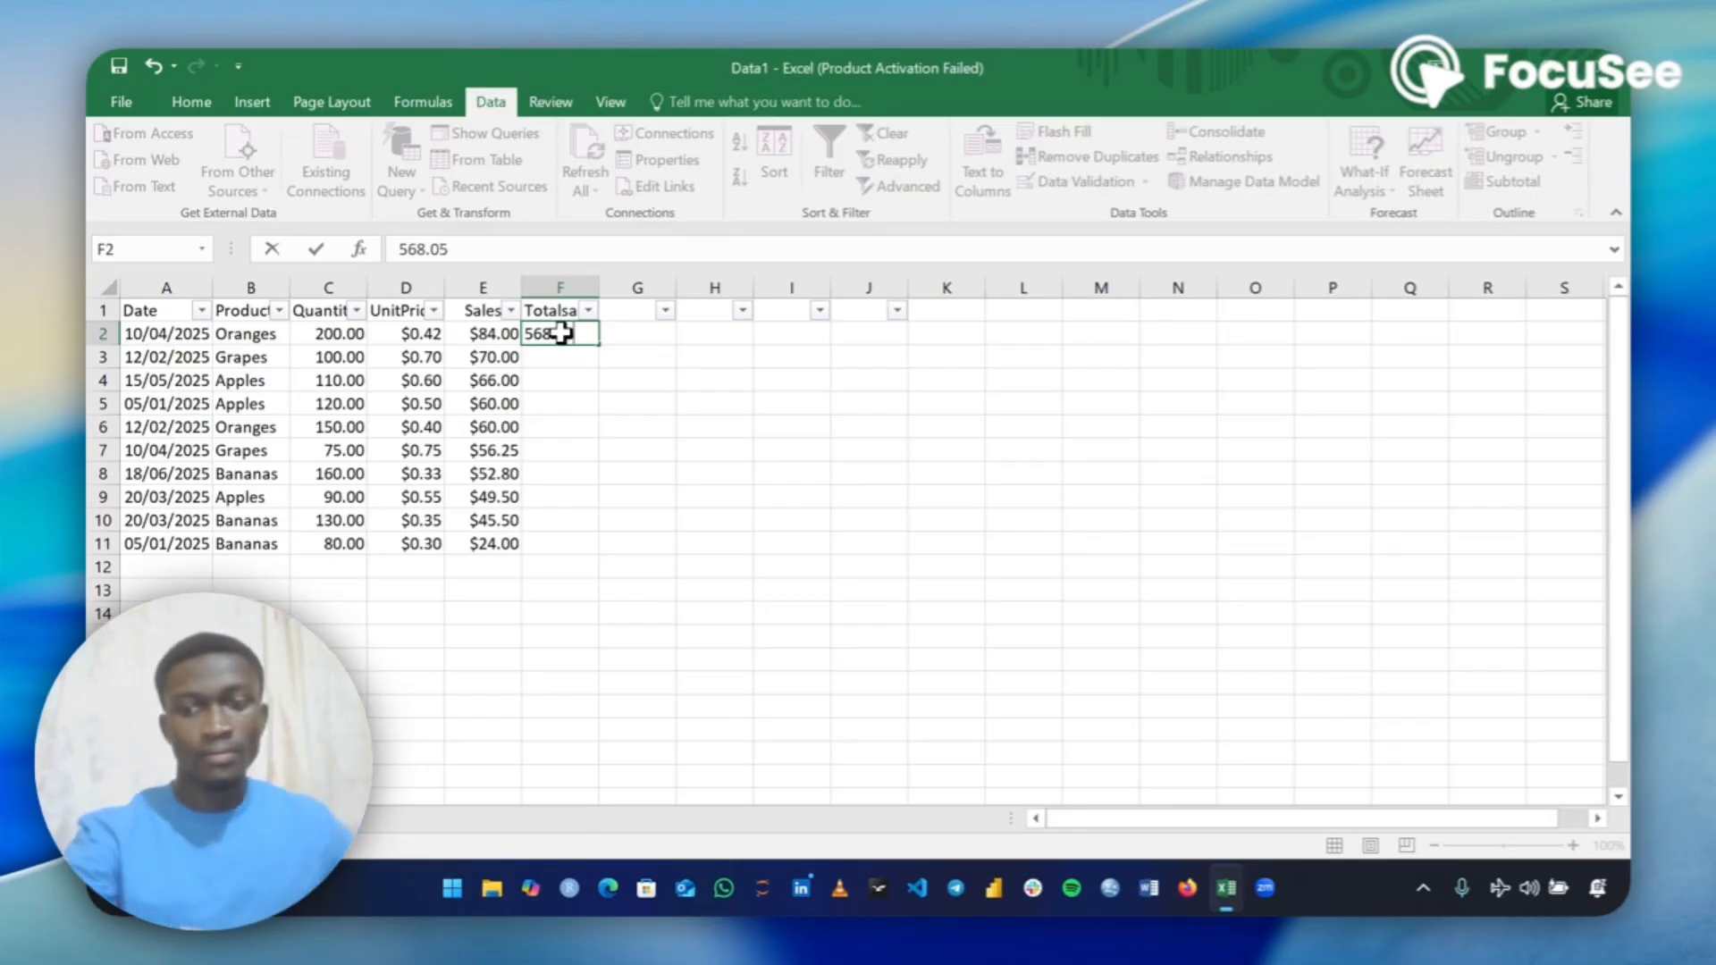
{"action": "key", "text": "Return"}
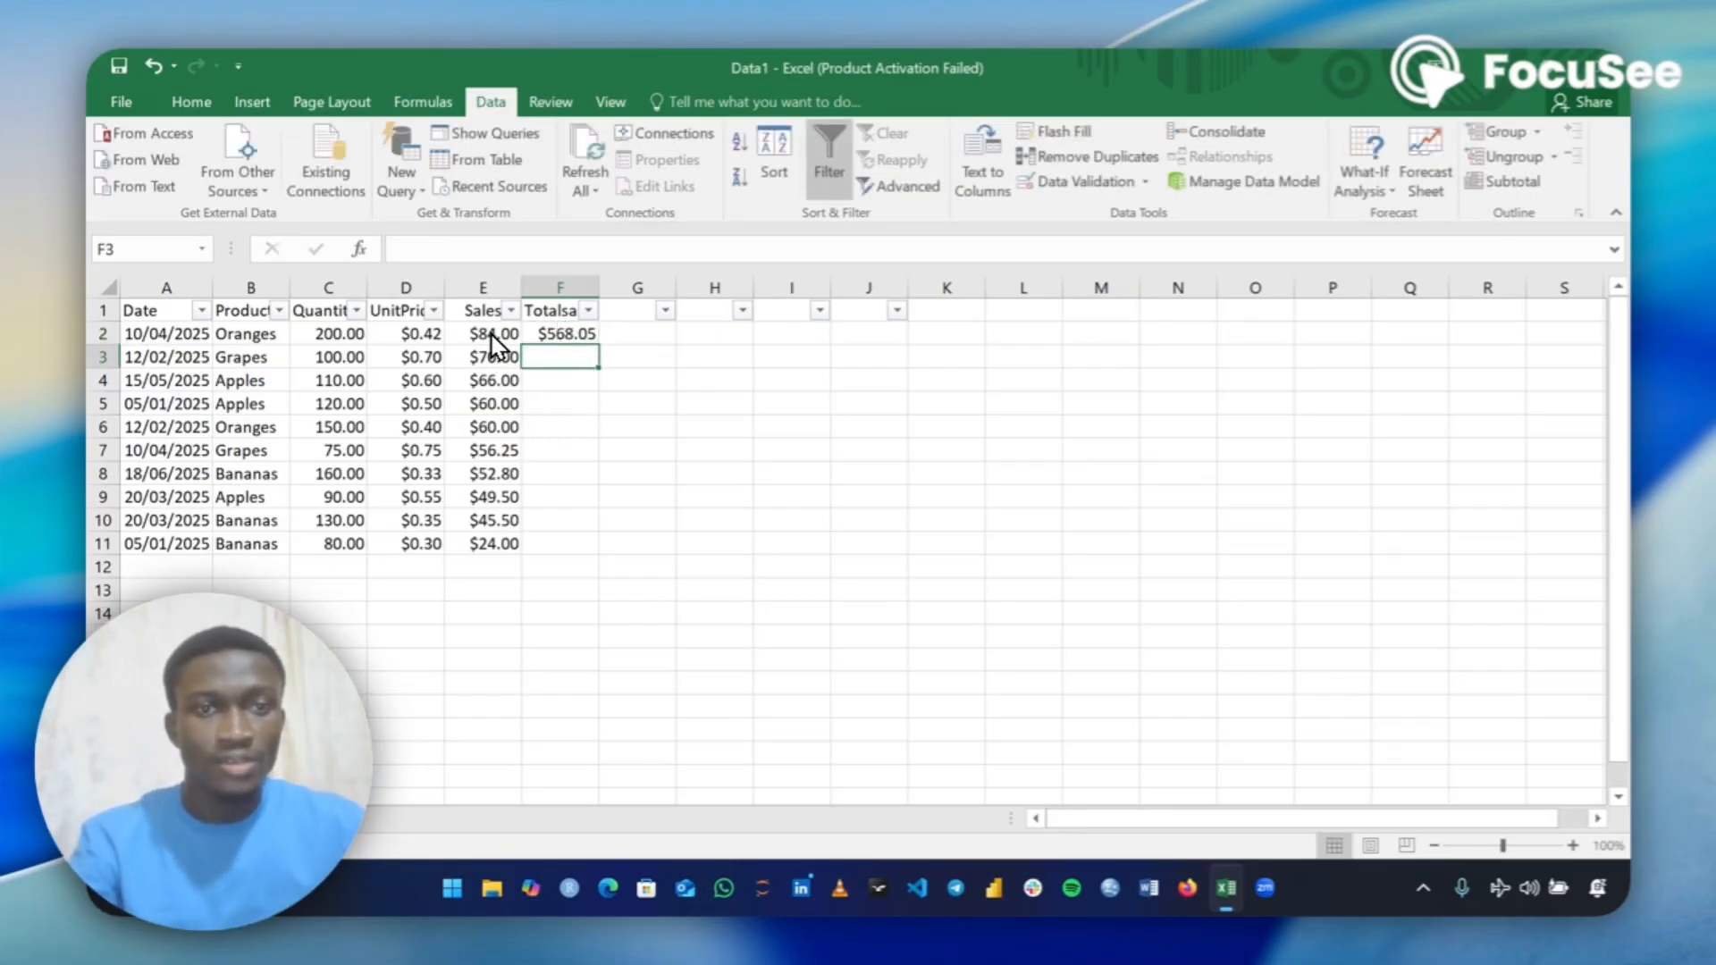
Select the Sales column to check its average, and enter the header Average sales in G1.
{"action": "left_click", "coordinate": [478, 287]}
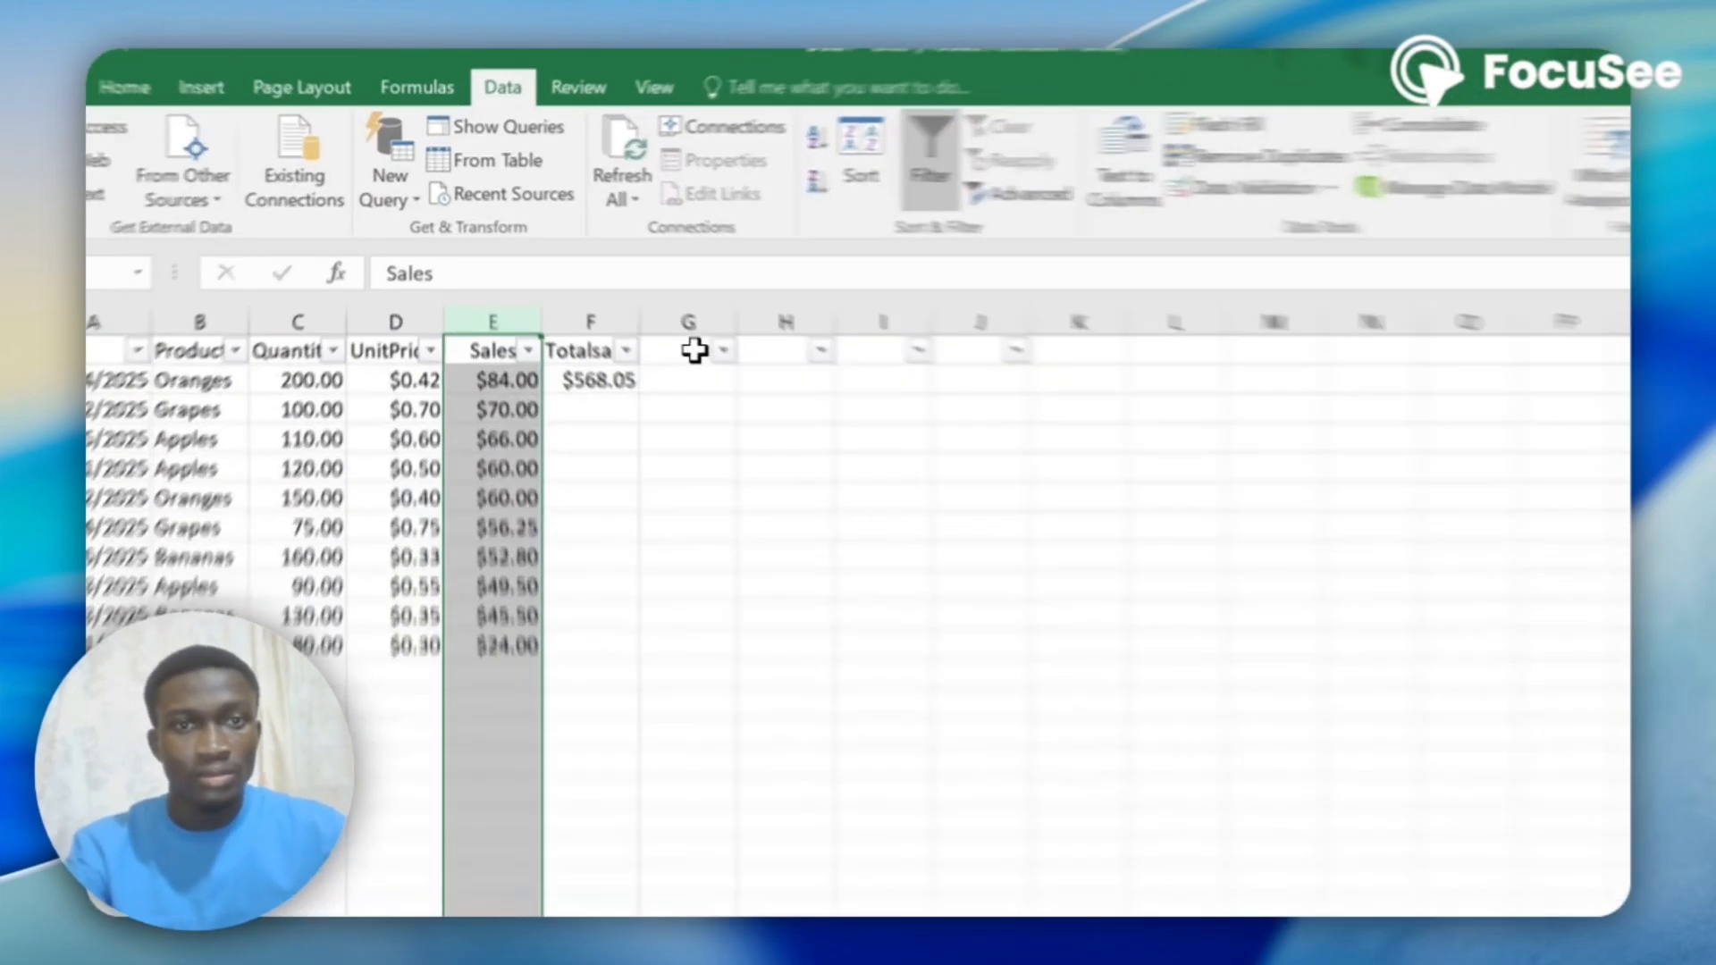
{"action": "left_click", "coordinate": [639, 311]}
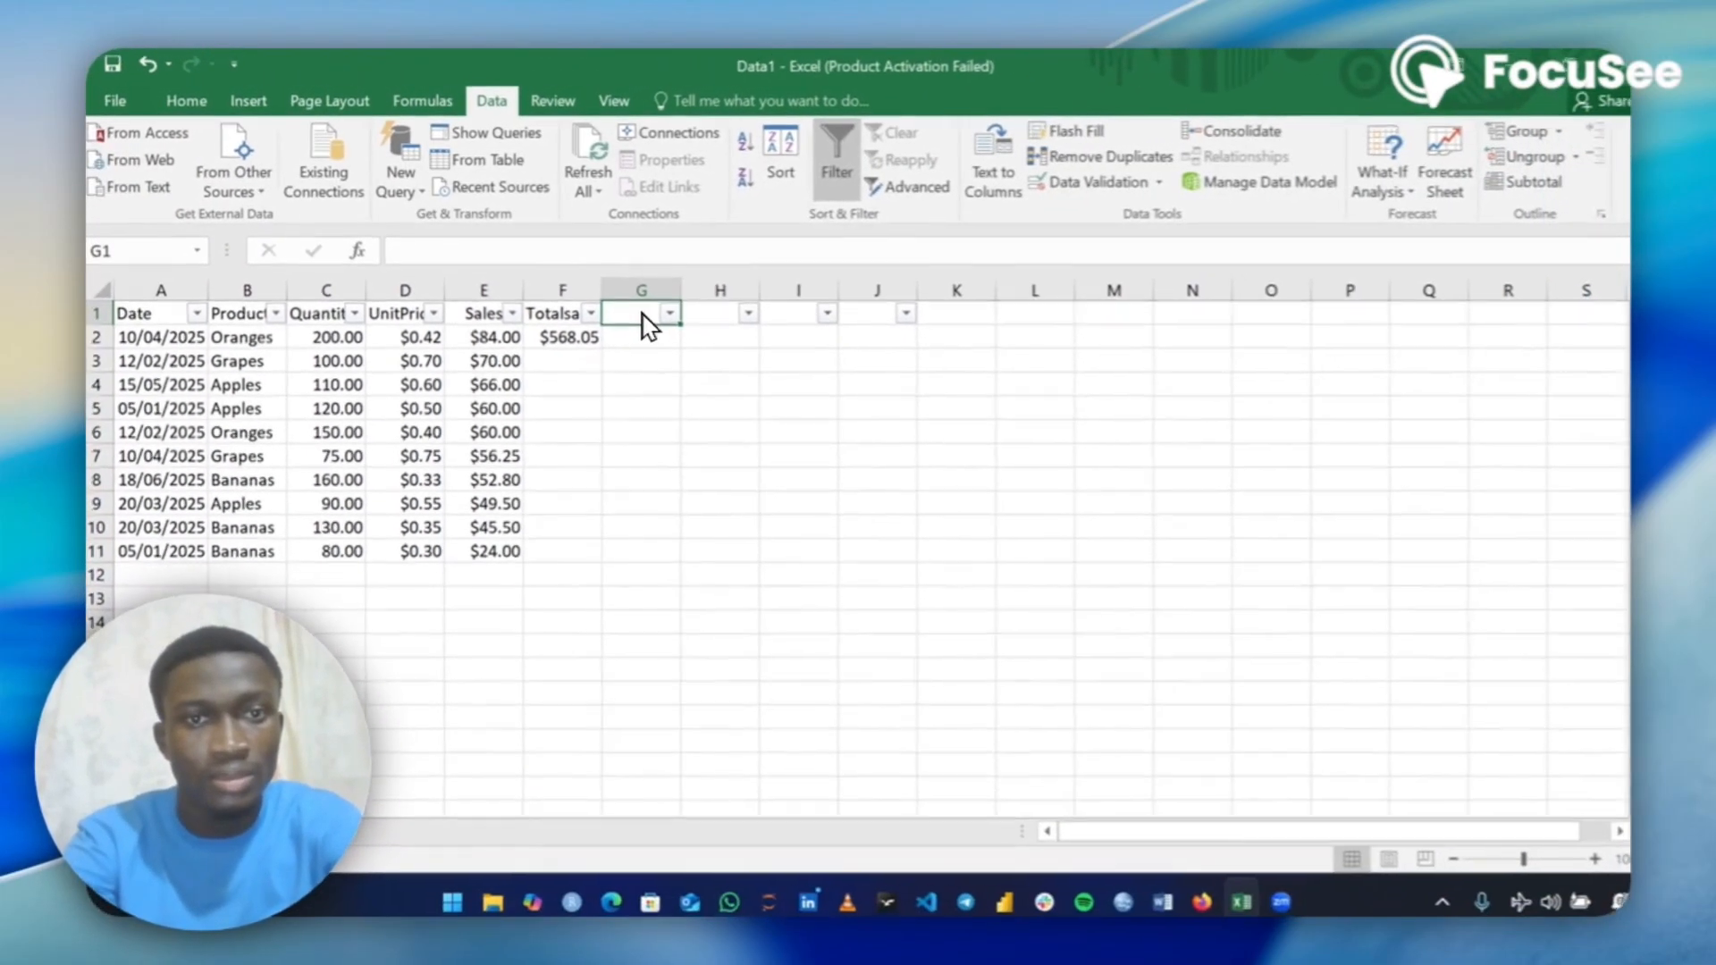
{"action": "type", "text": "a"}
{"action": "key", "text": "BackSpace"}
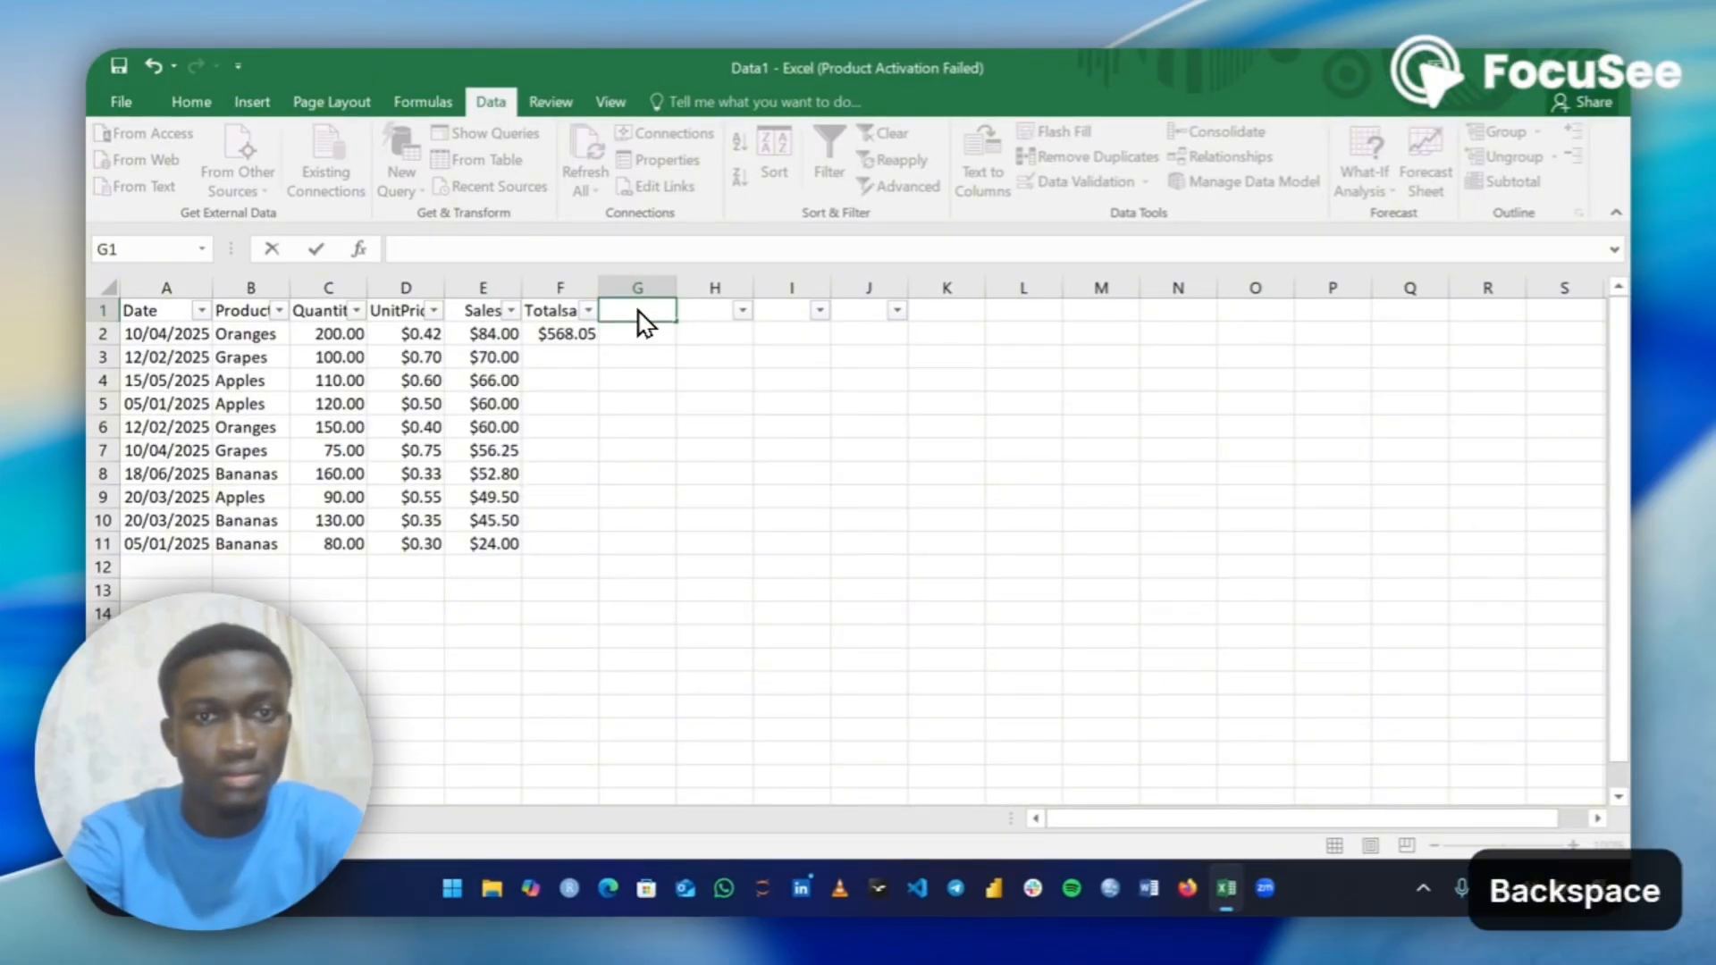
{"action": "type", "text": "Aver"}
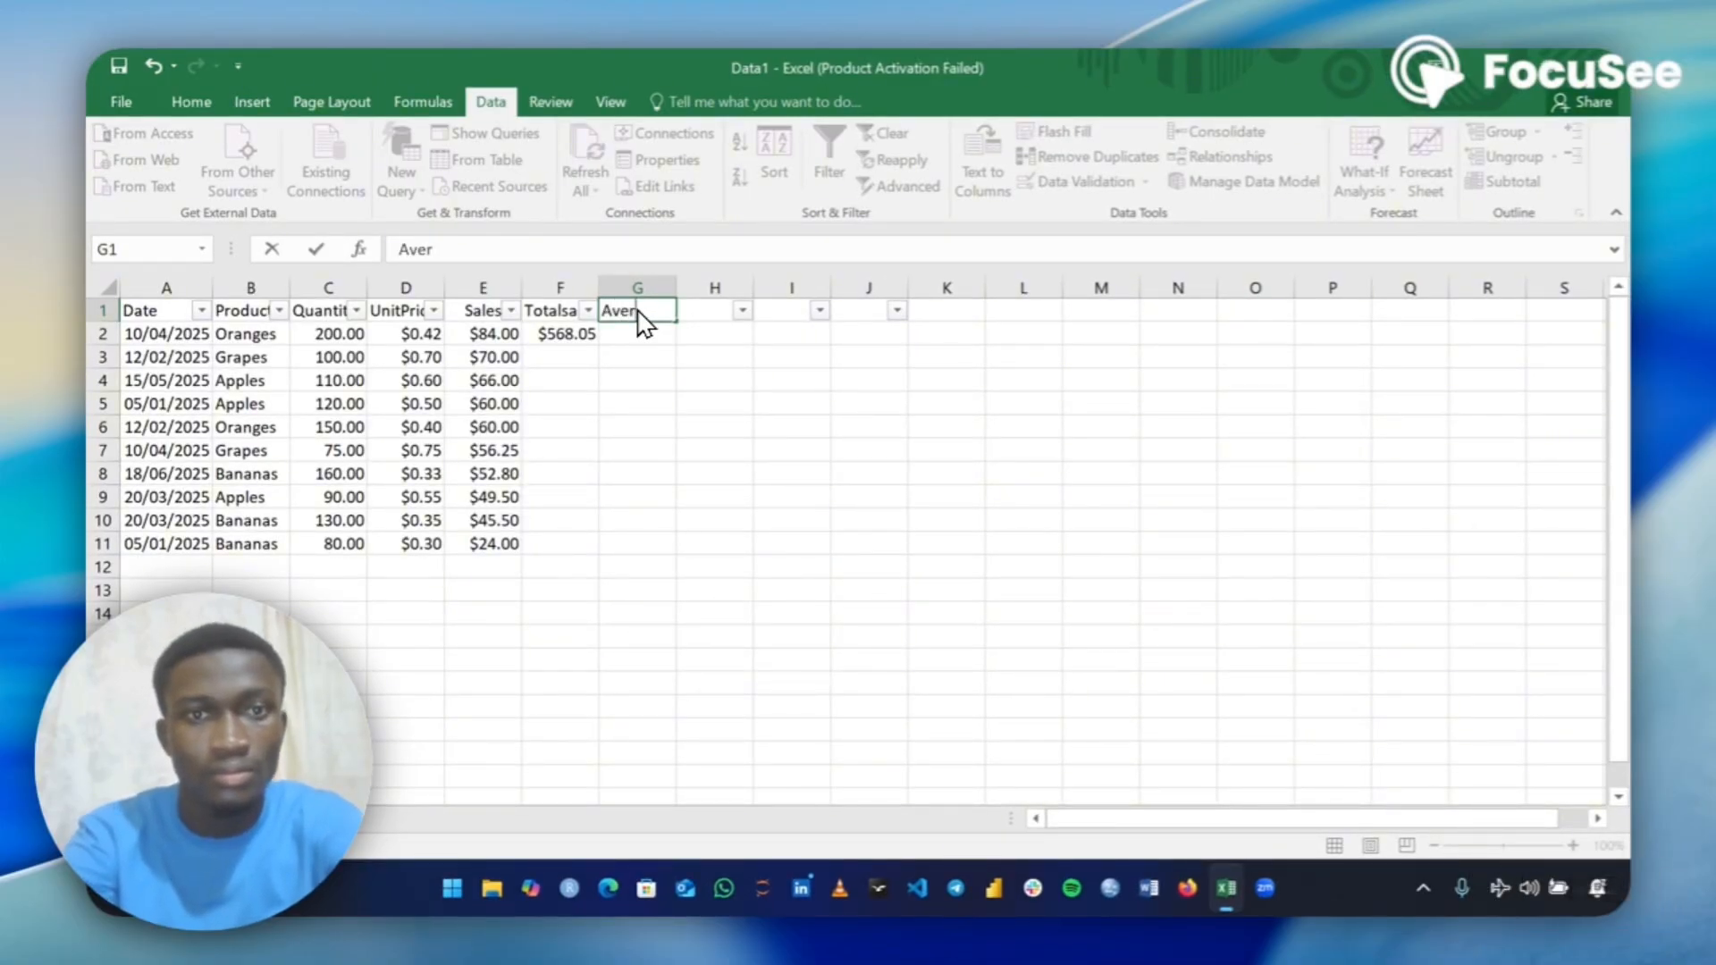
{"action": "type", "text": "age s"}
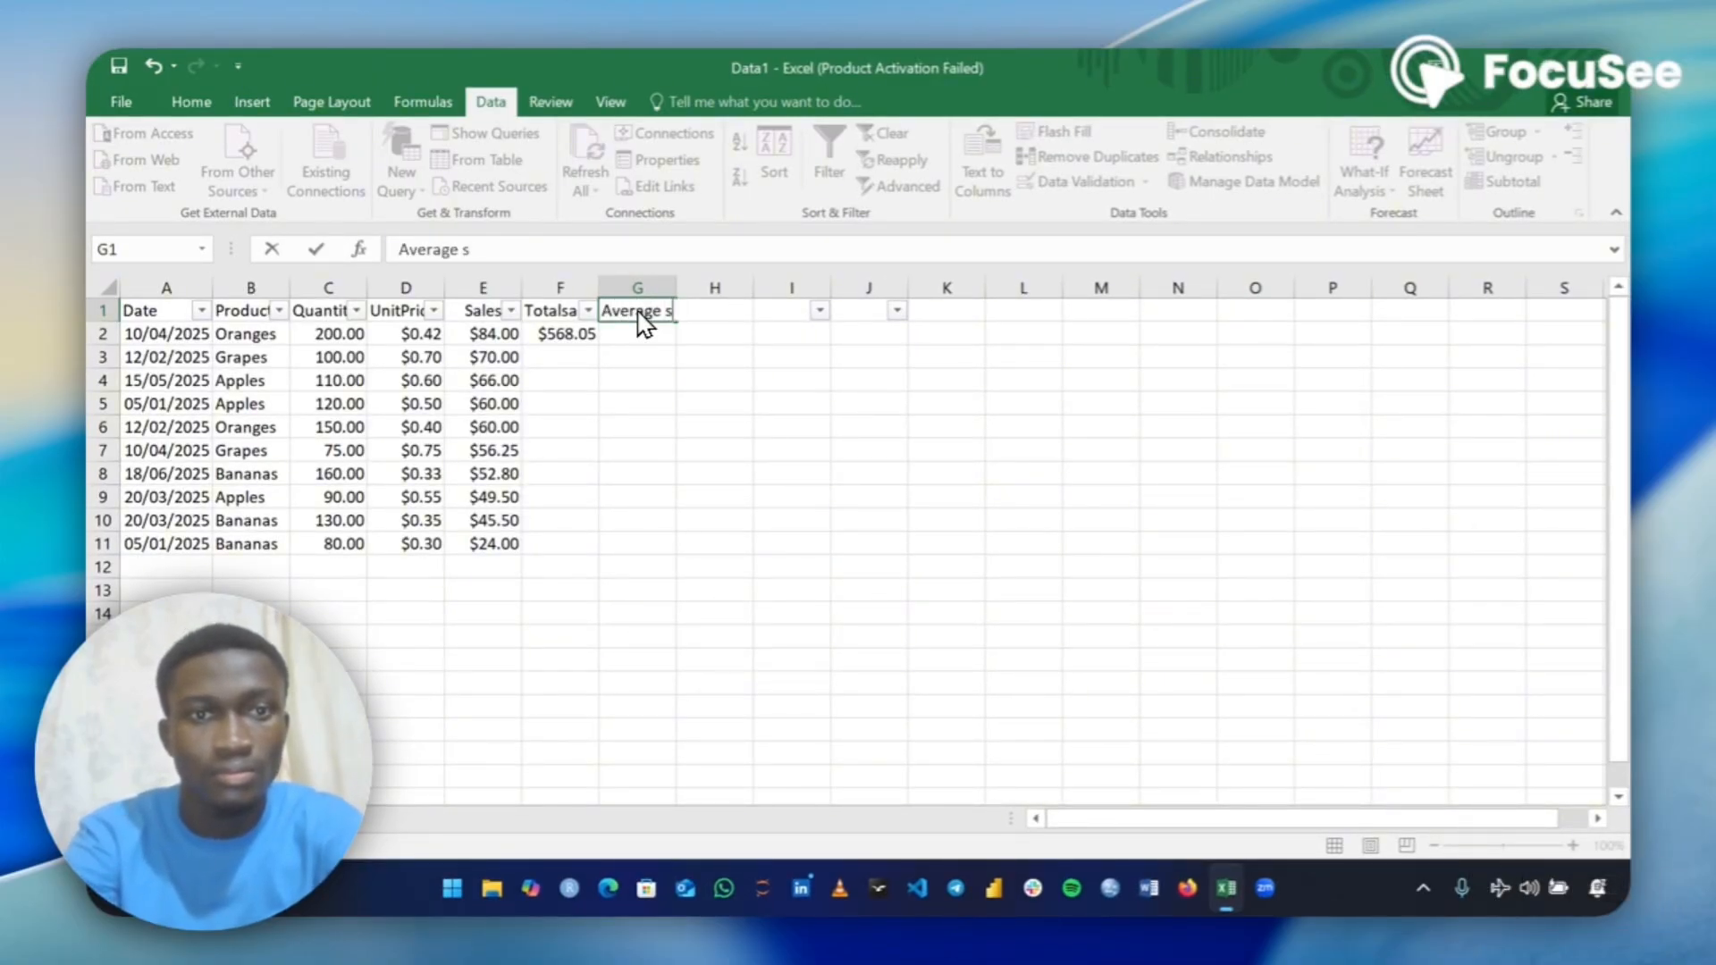
{"action": "type", "text": "ales"}
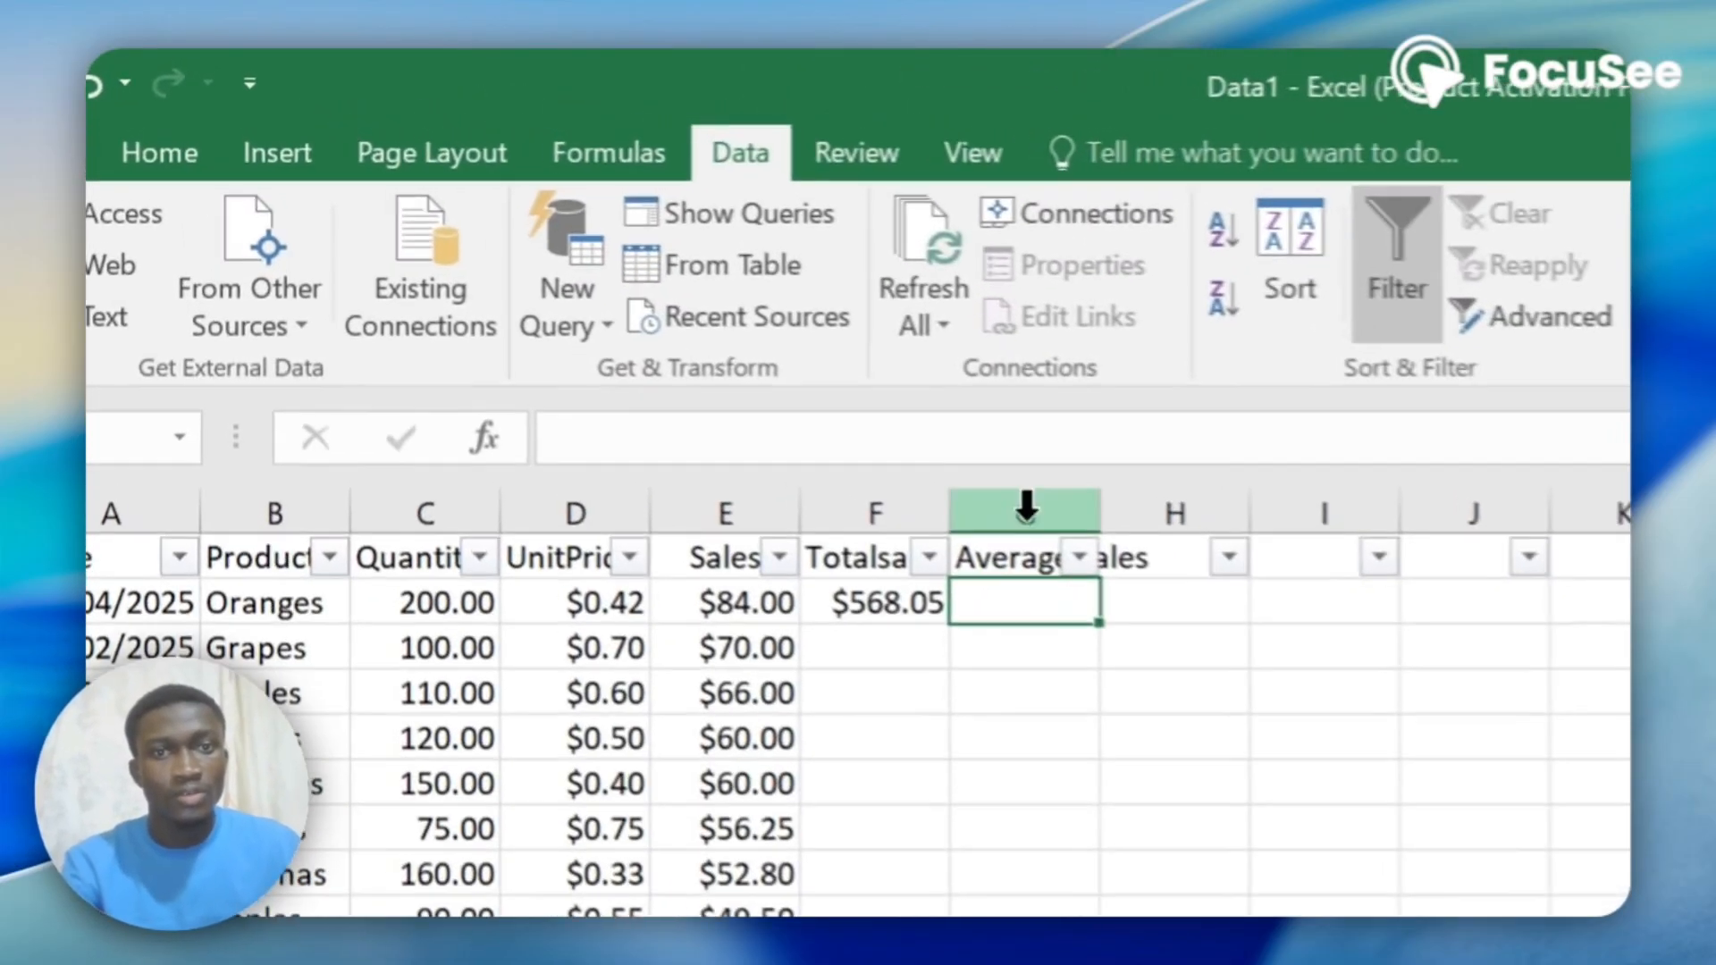
{"action": "left_click", "coordinate": [840, 405]}
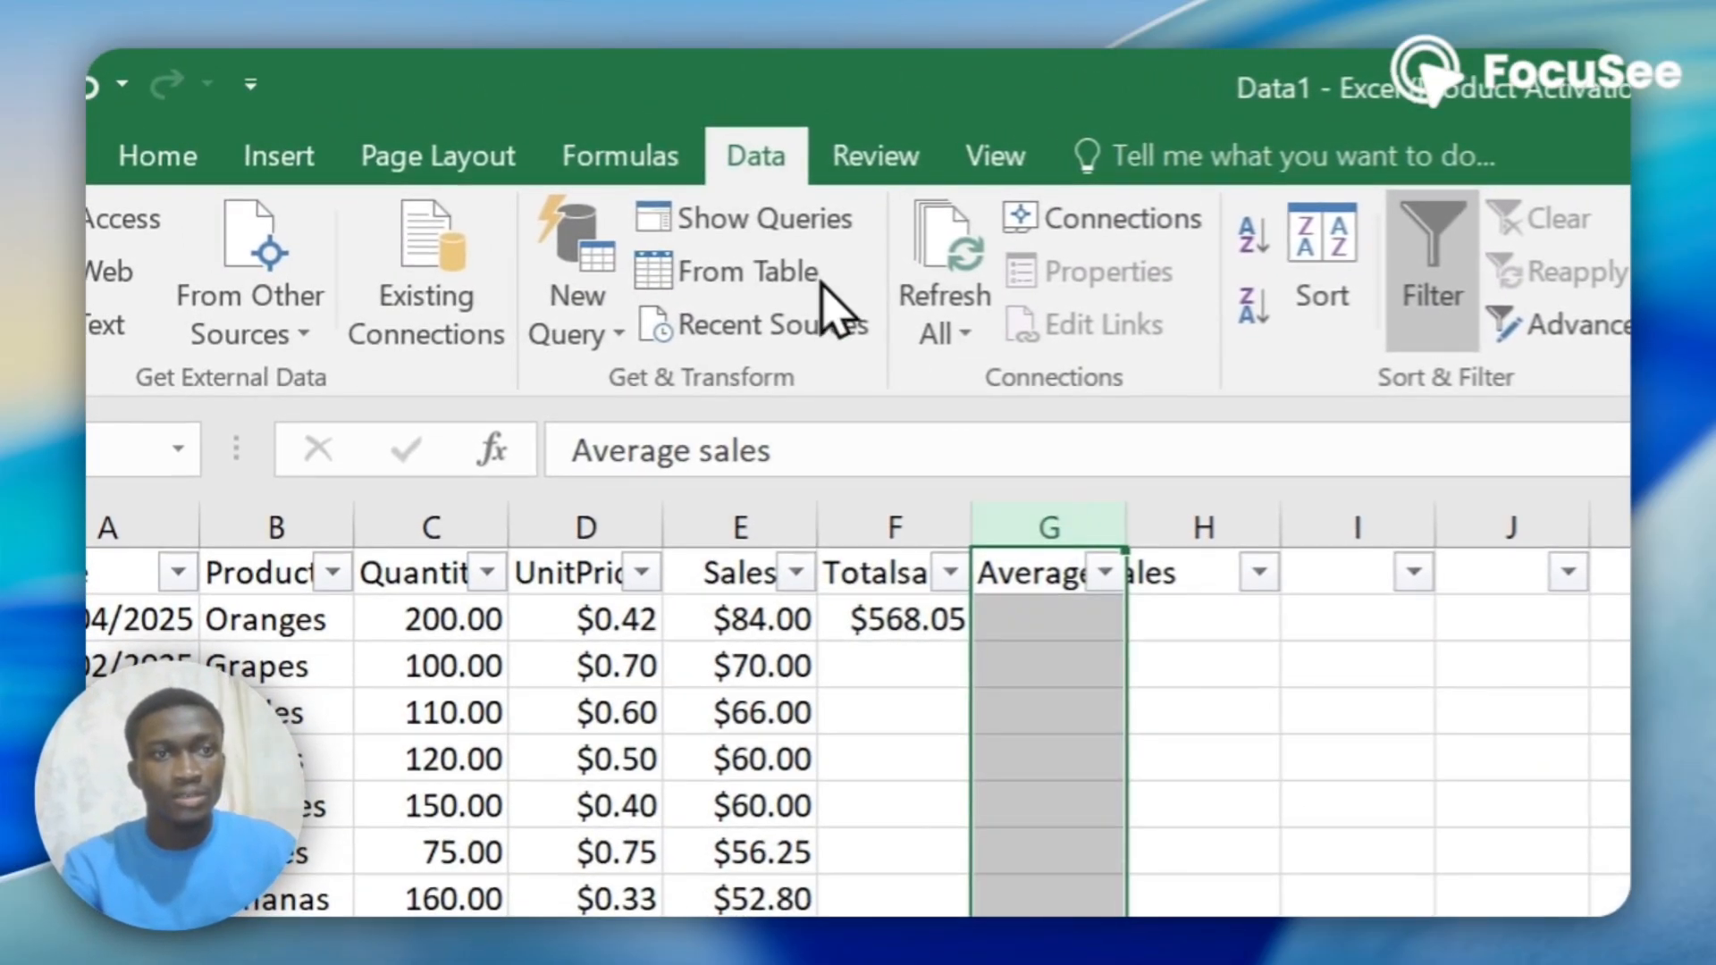
Format column G with the $ English (United States) accounting format.
{"action": "left_click", "coordinate": [263, 156]}
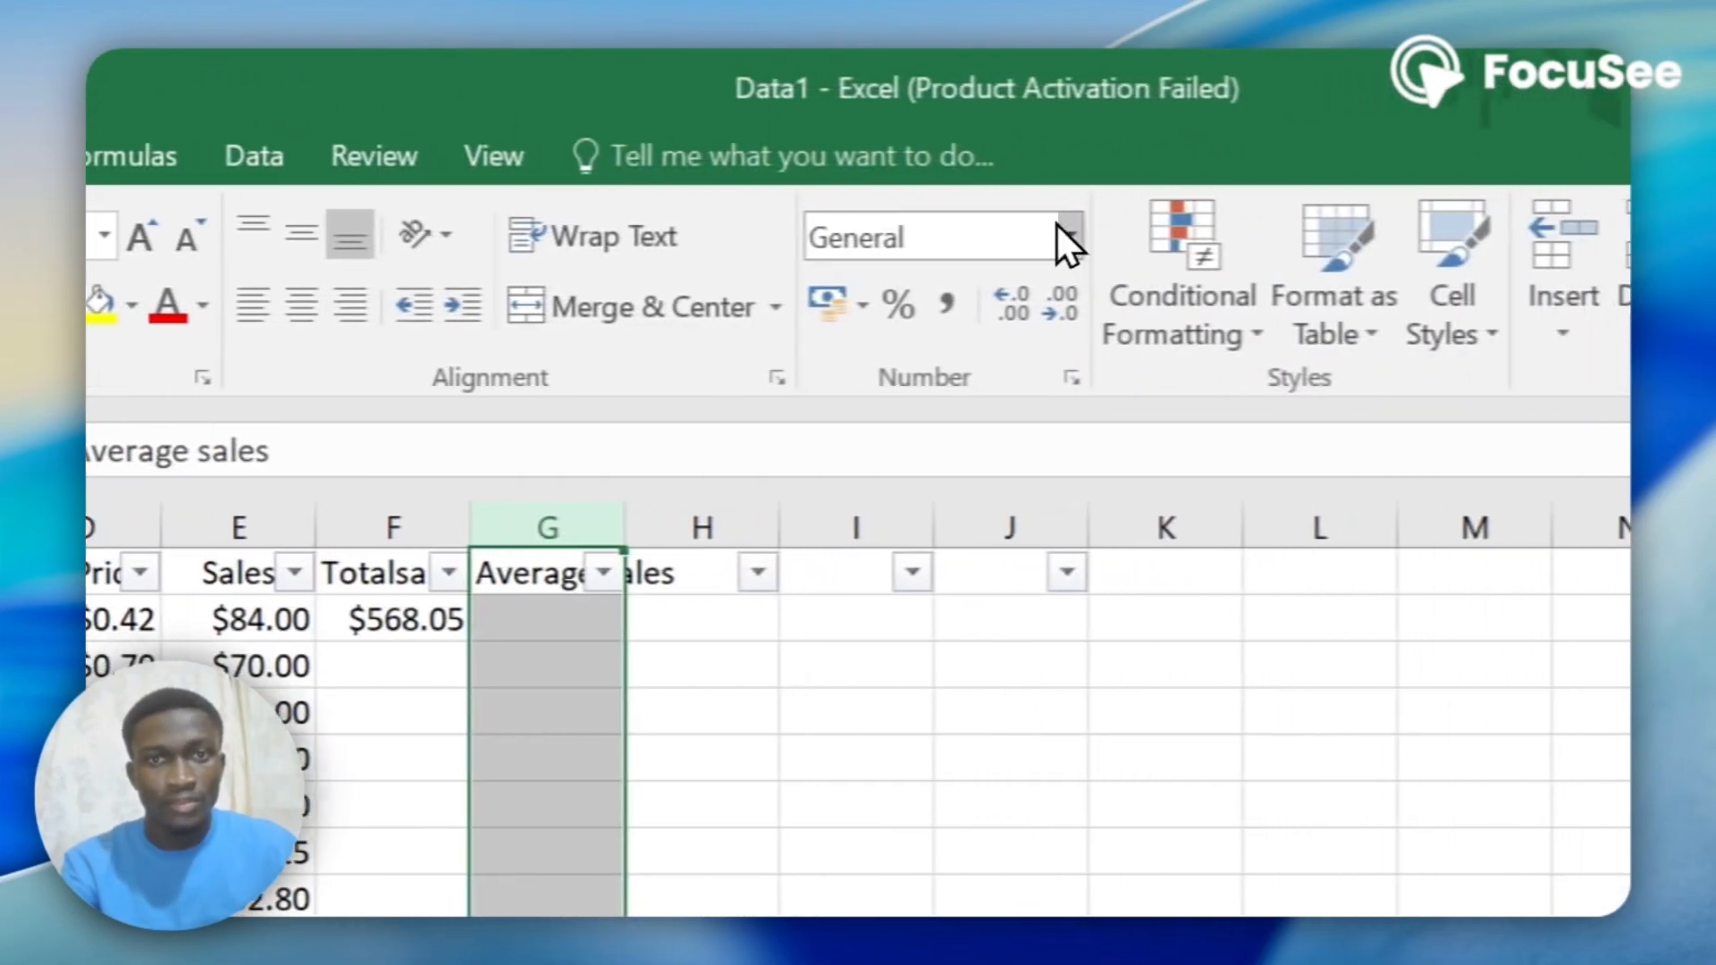
{"action": "left_click", "coordinate": [850, 304]}
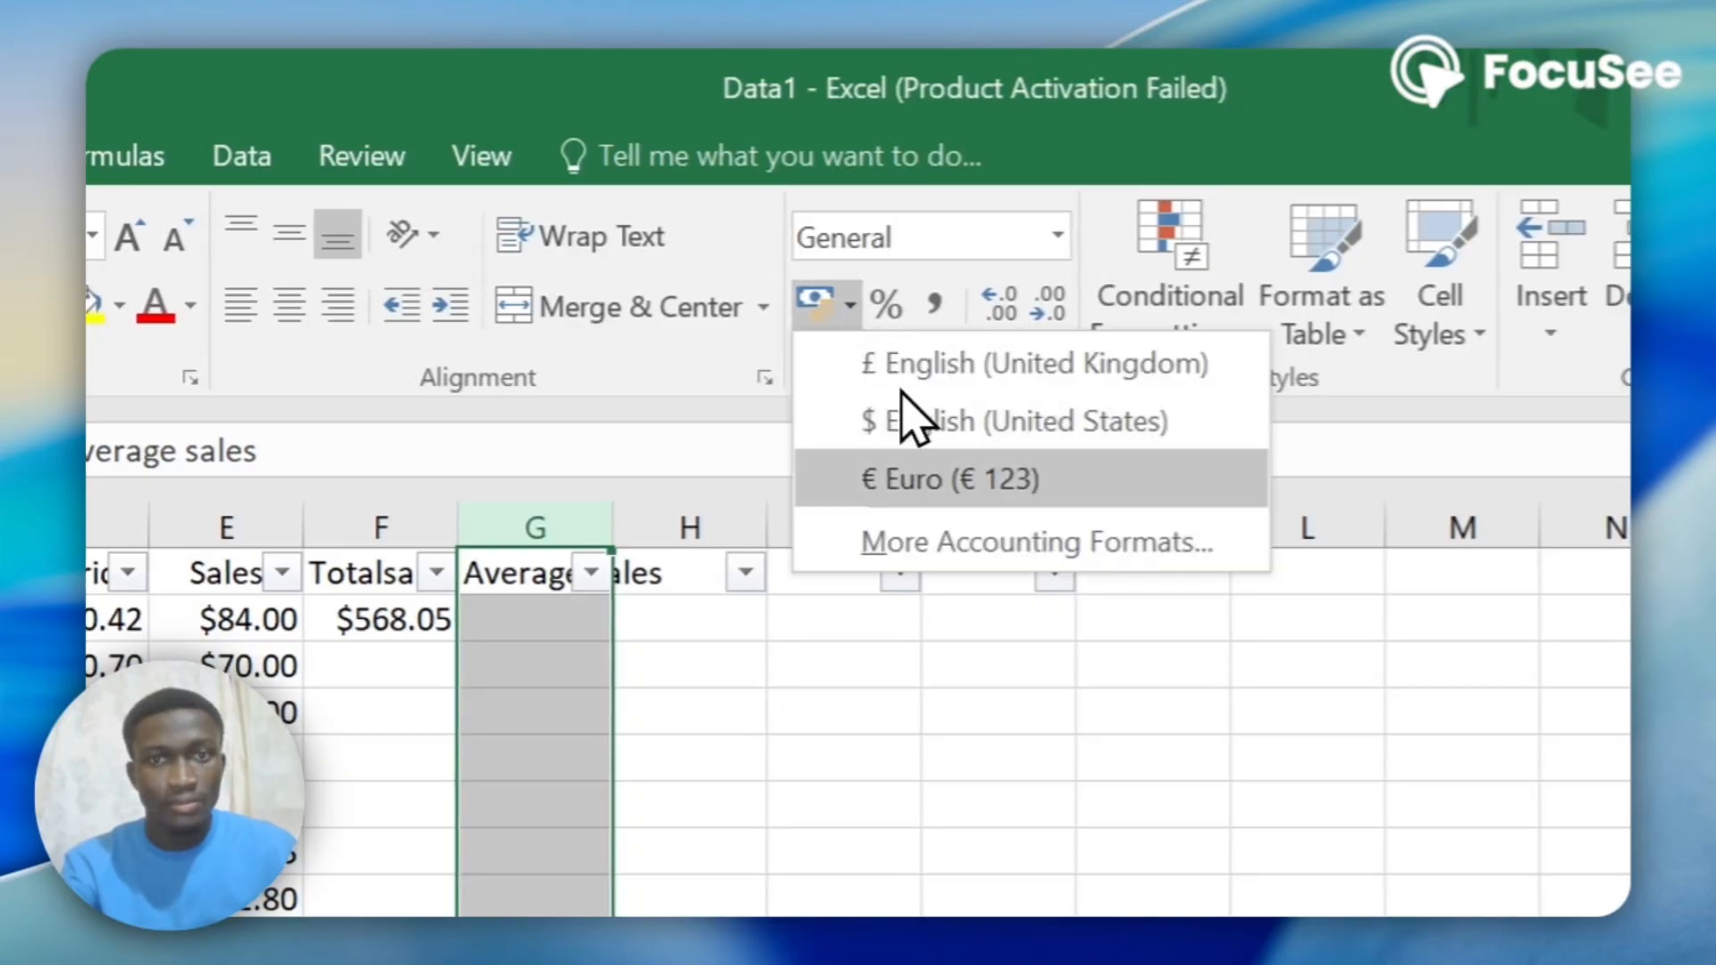
{"action": "left_click", "coordinate": [949, 442]}
Select the Sales values in E2:E11 to check their average, and enter 56.81 in G2.
{"action": "left_click", "coordinate": [545, 615]}
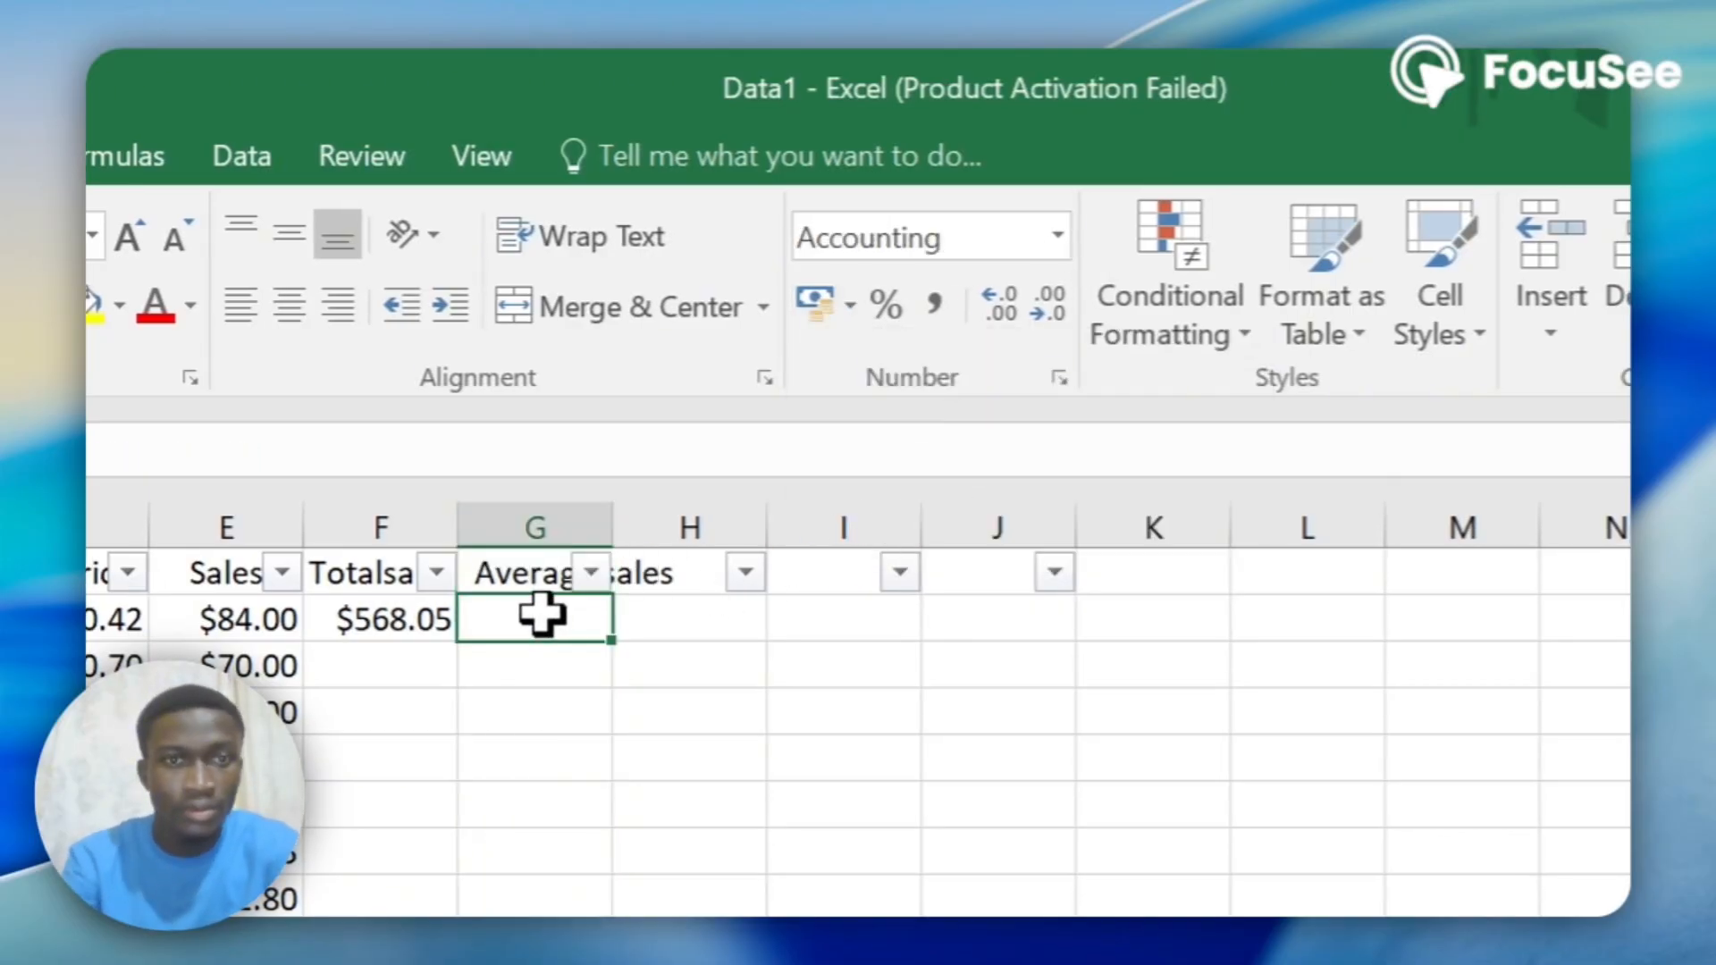
{"action": "left_click_drag", "start_coordinate": [249, 619], "coordinate": [686, 688]}
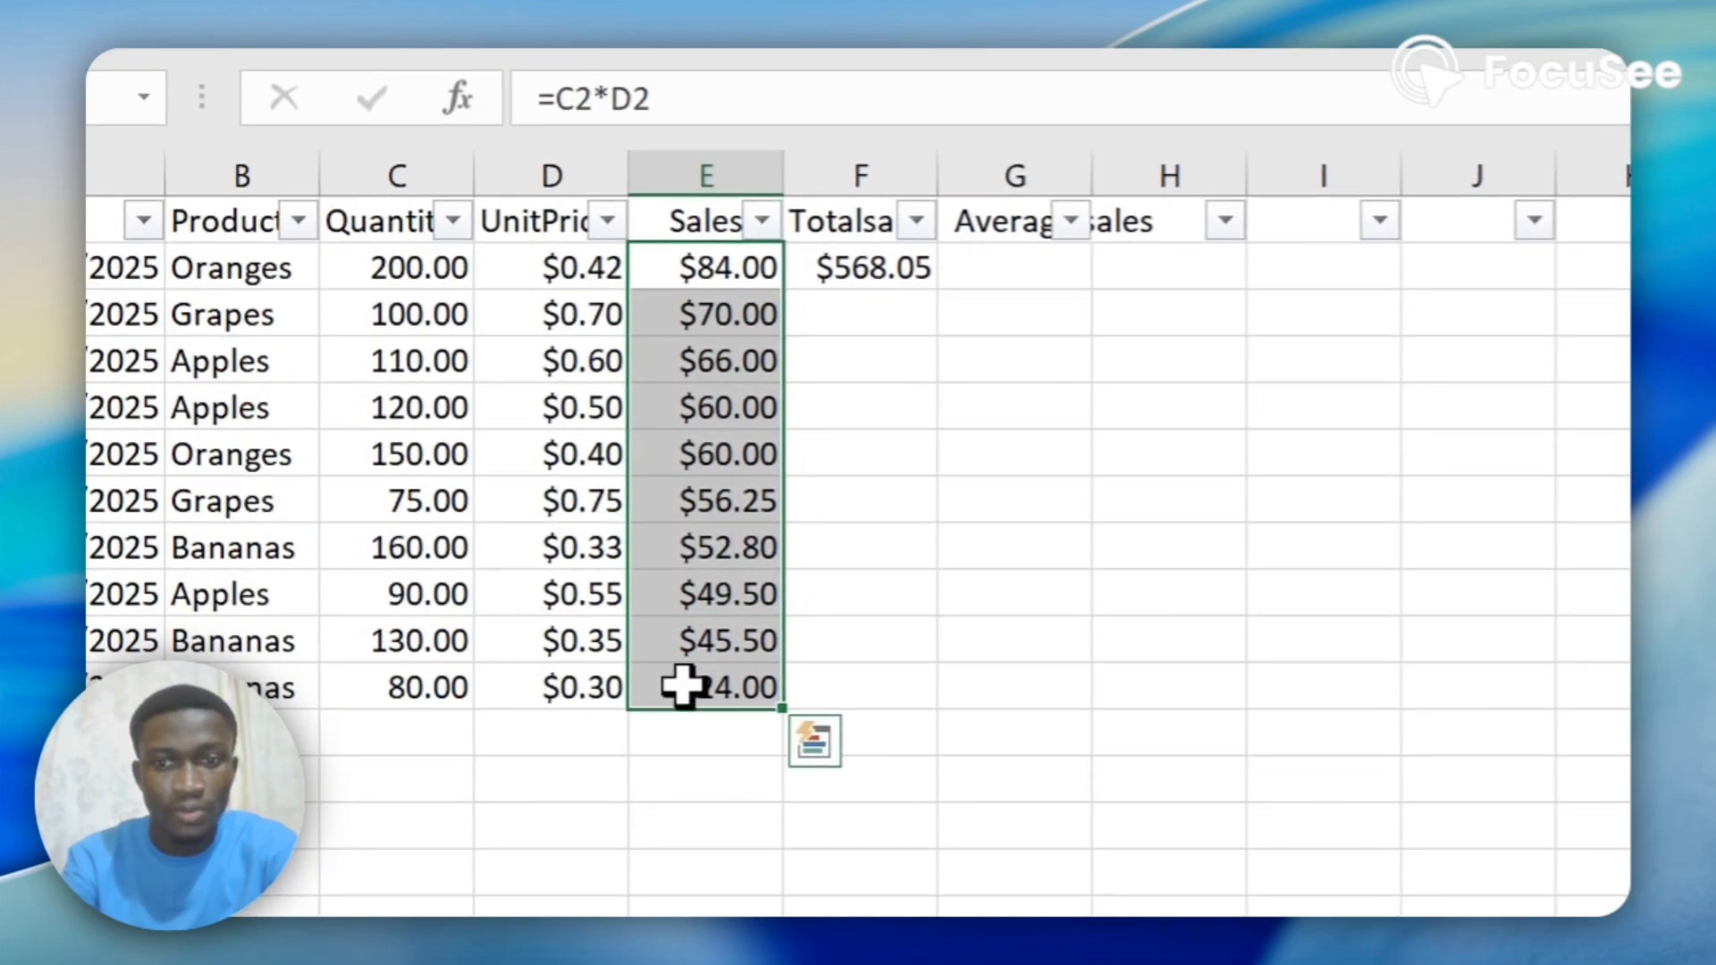
{"action": "left_click", "coordinate": [983, 265]}
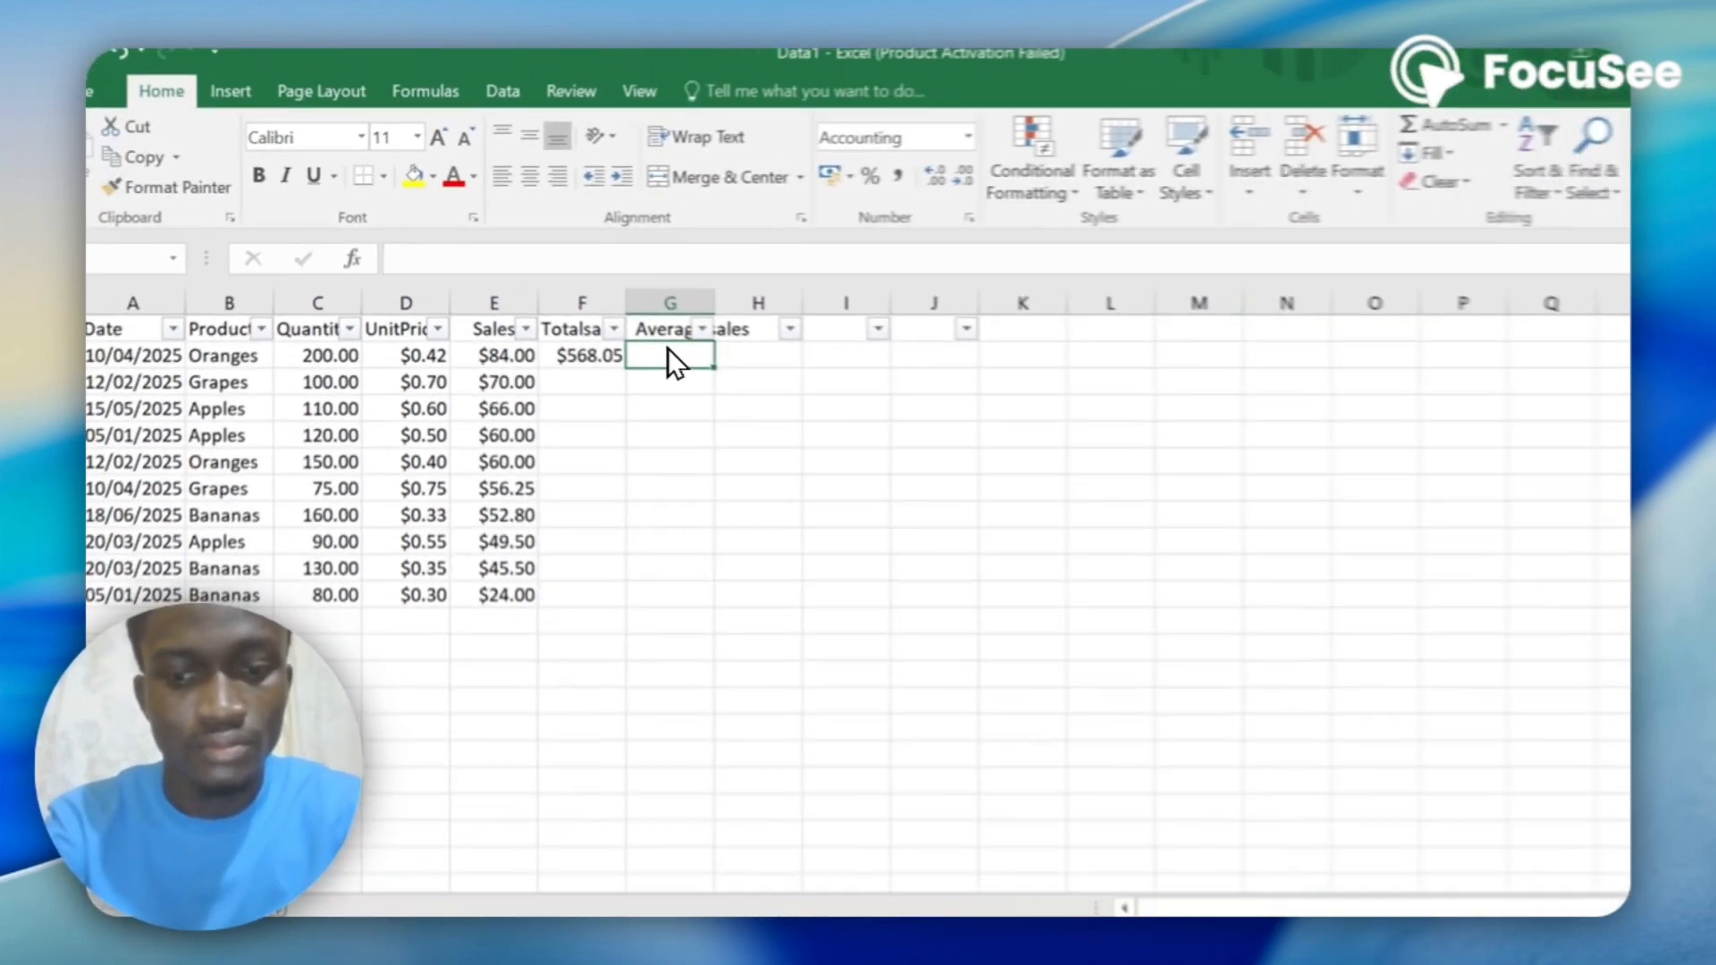
{"action": "type", "text": "56"}
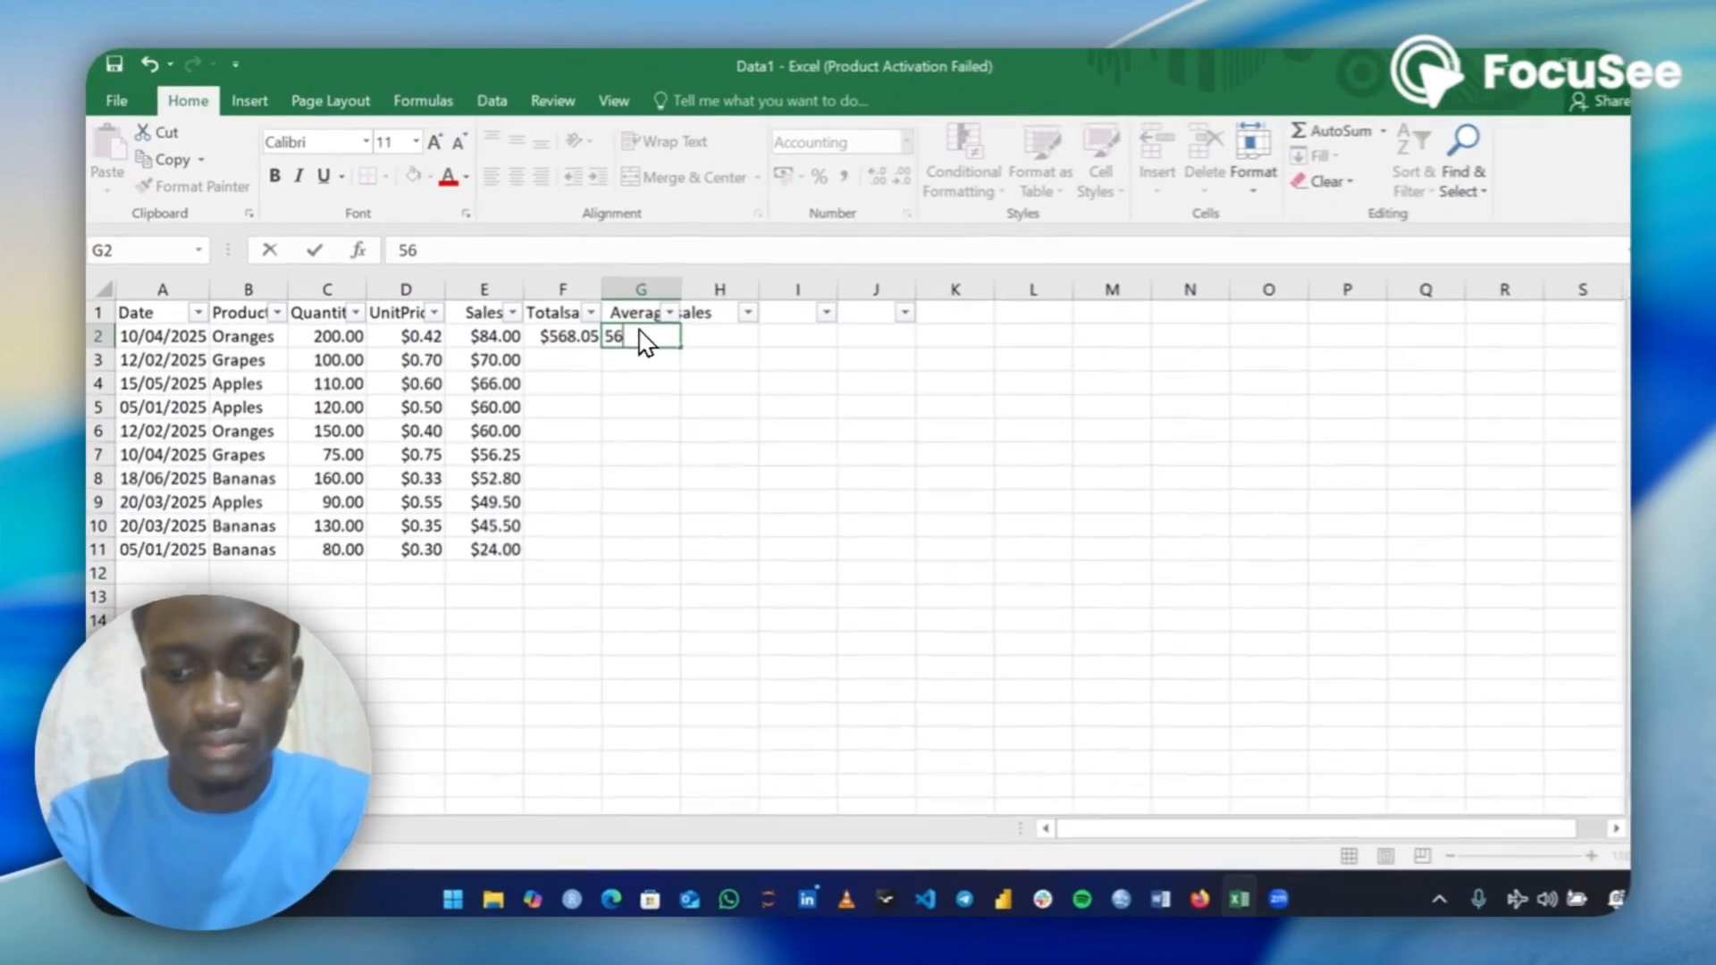
{"action": "type", "text": ".81"}
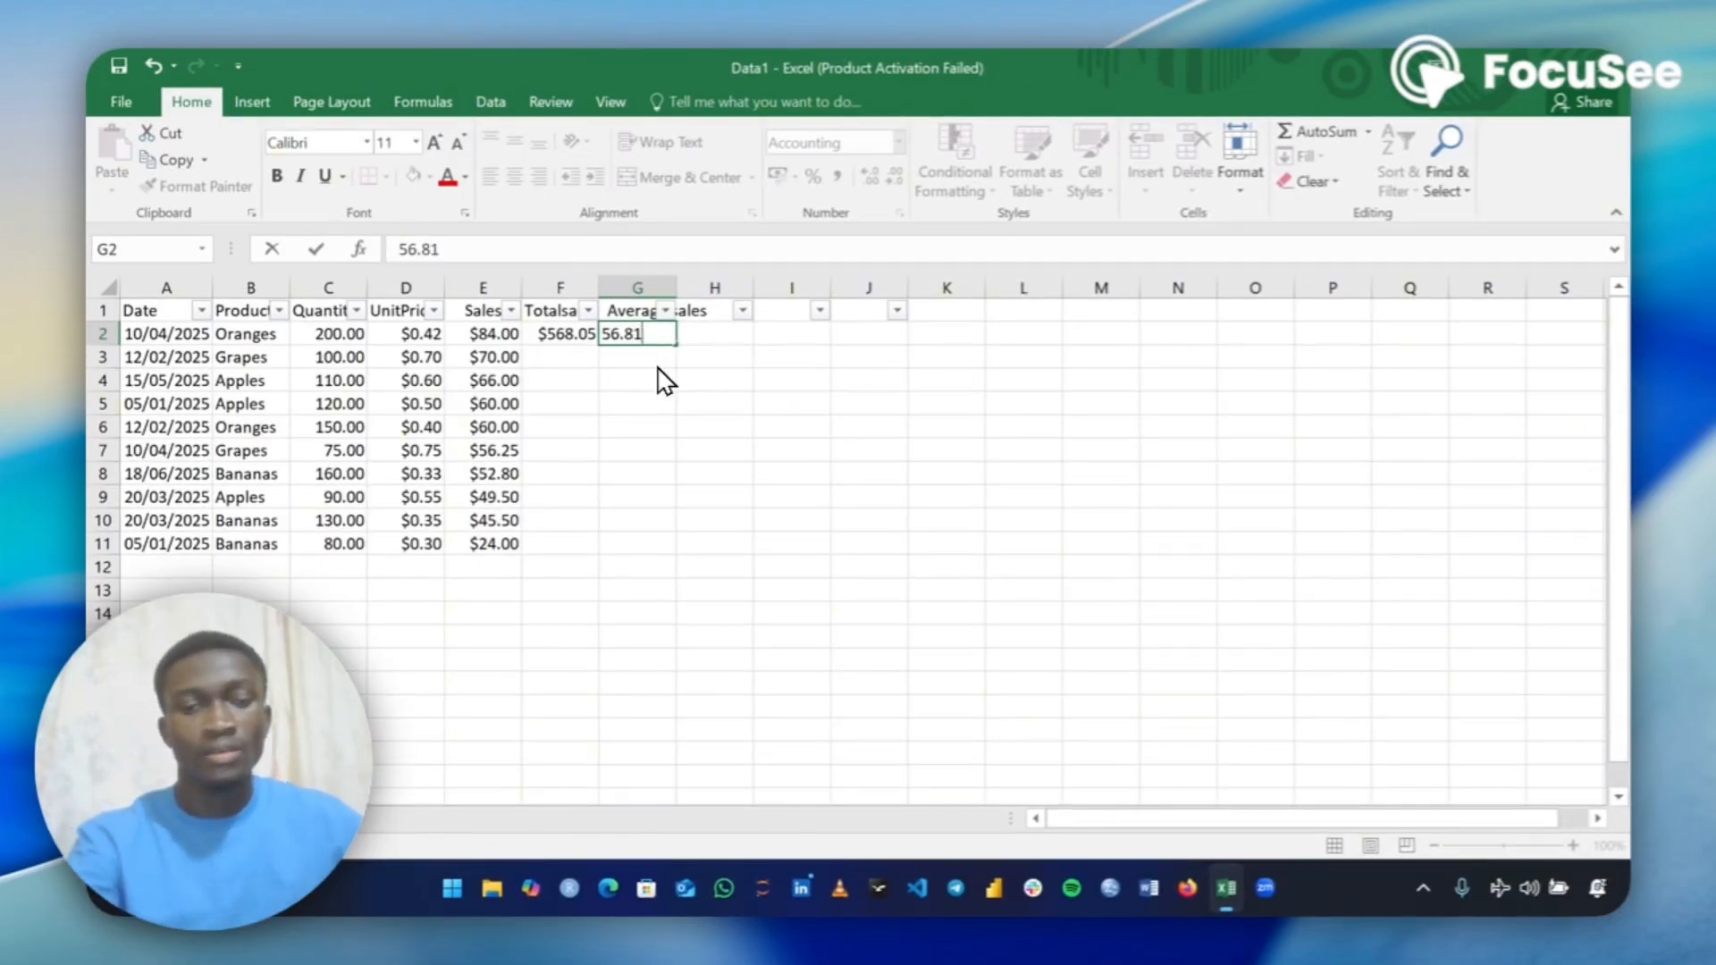
{"action": "key", "text": "Return"}
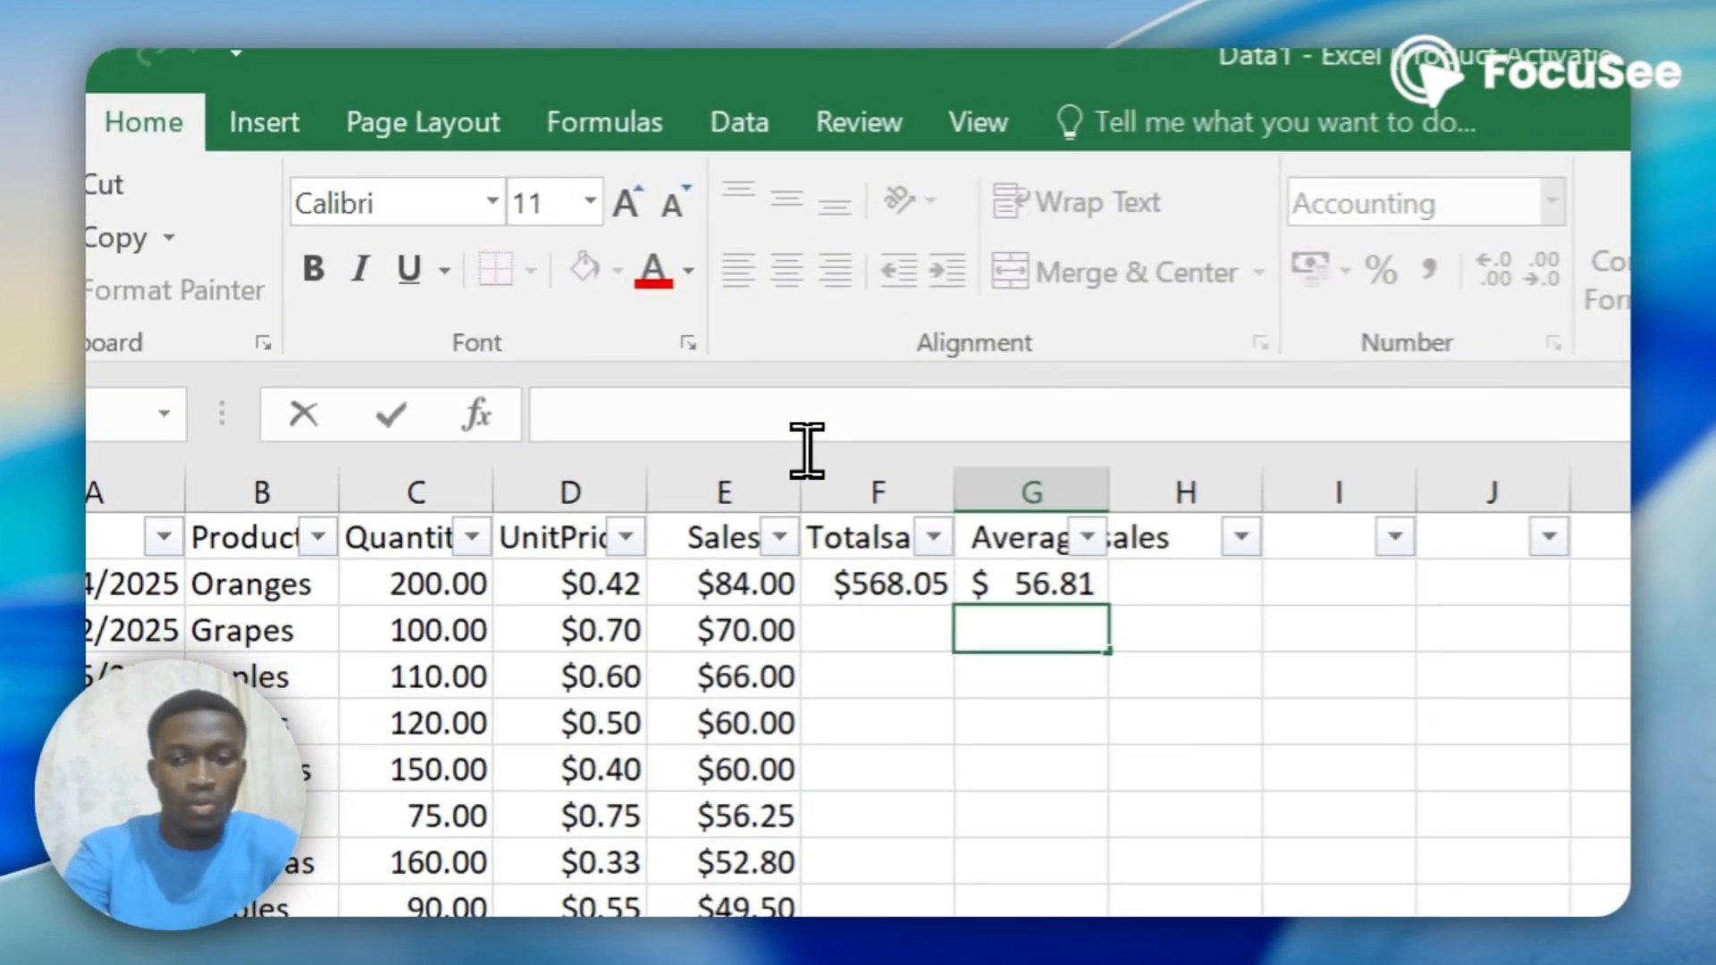
Calculate the average of the Sales values in G3 with the formula =AVERAGE(E2:E11).
{"action": "type", "text": "="}
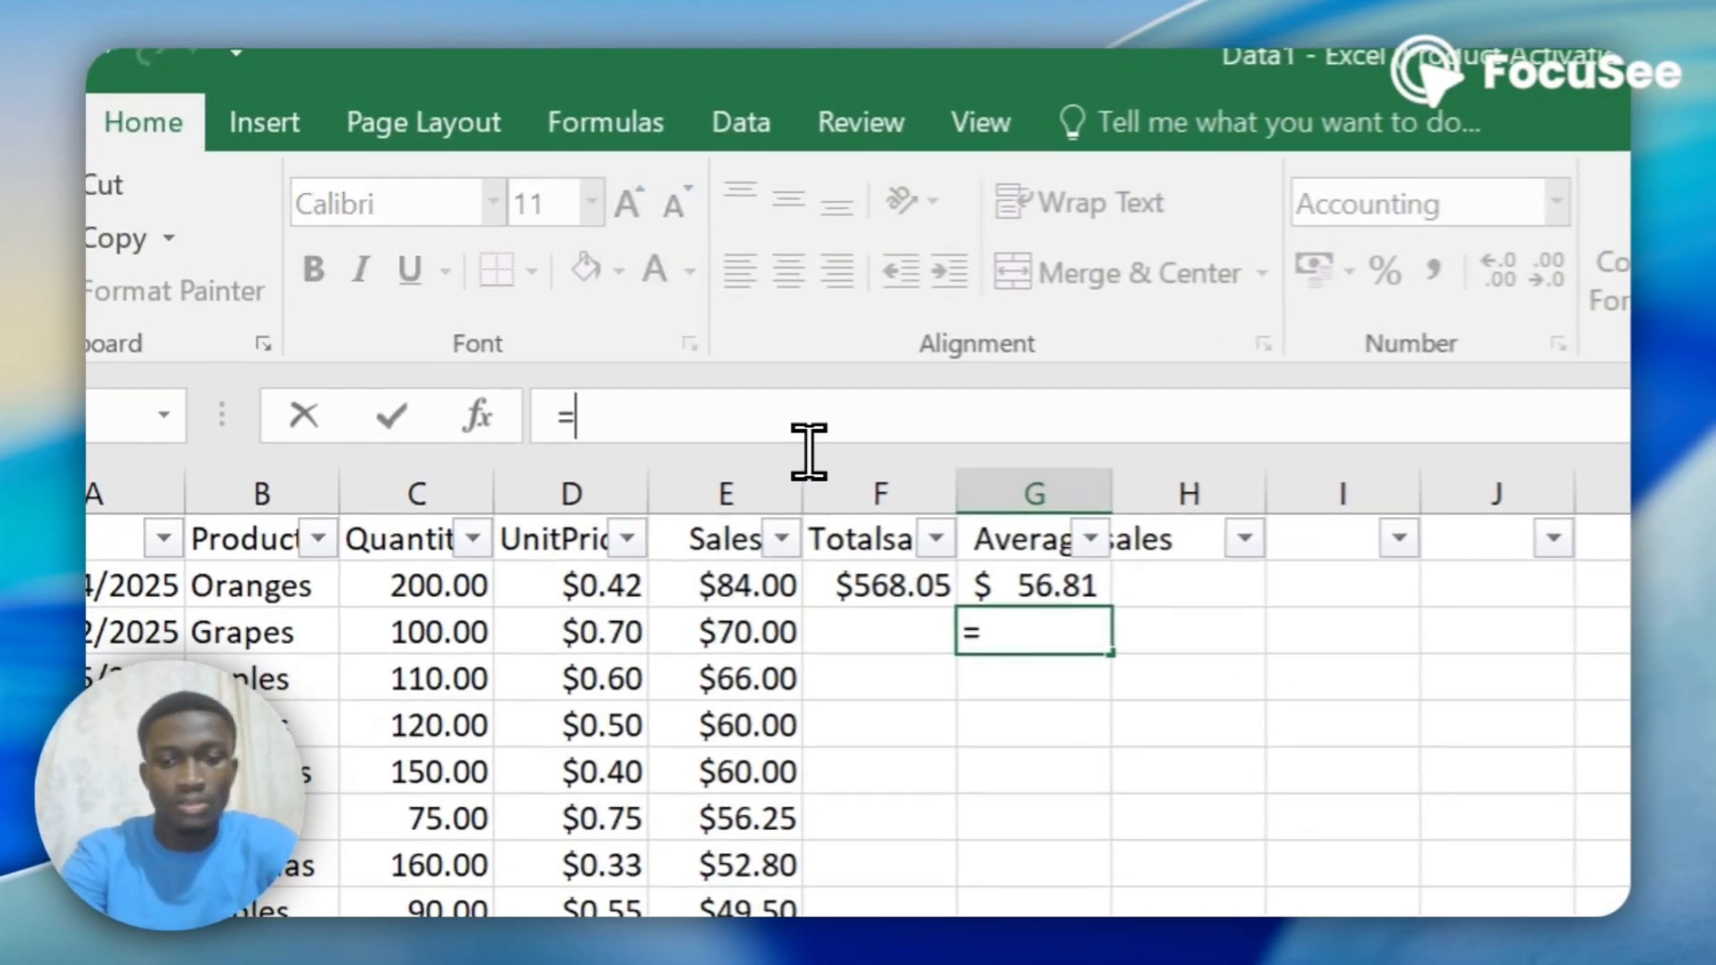
{"action": "type", "text": "avera"}
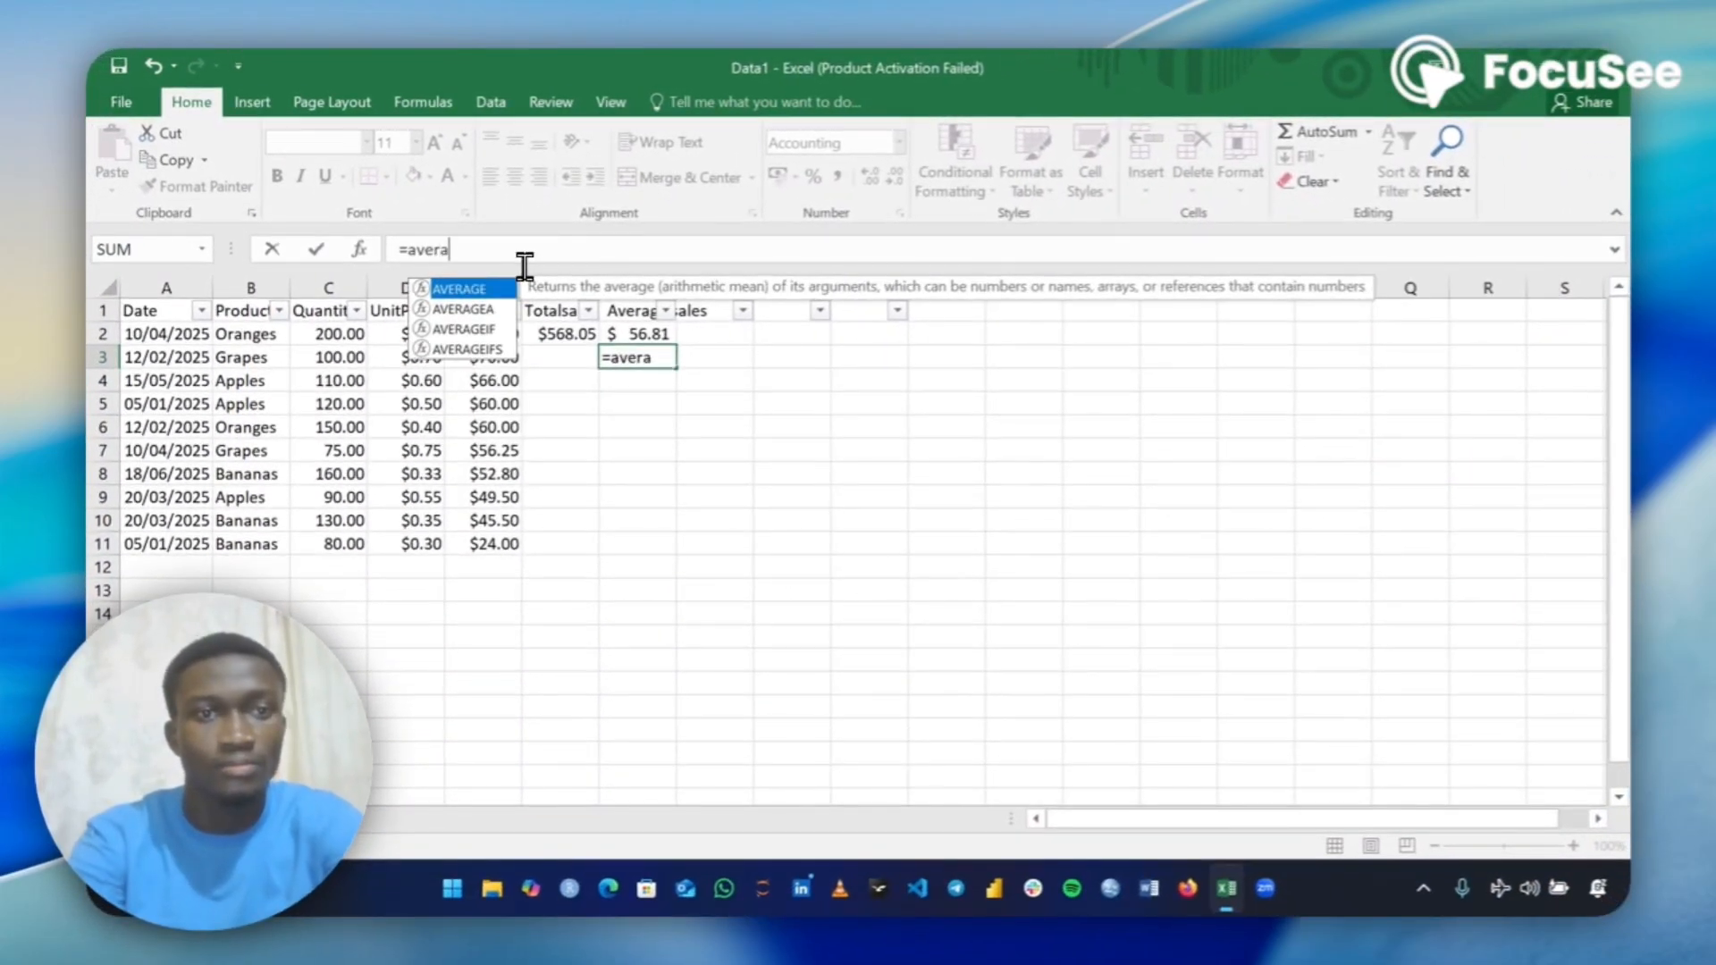
{"action": "type", "text": "ge"}
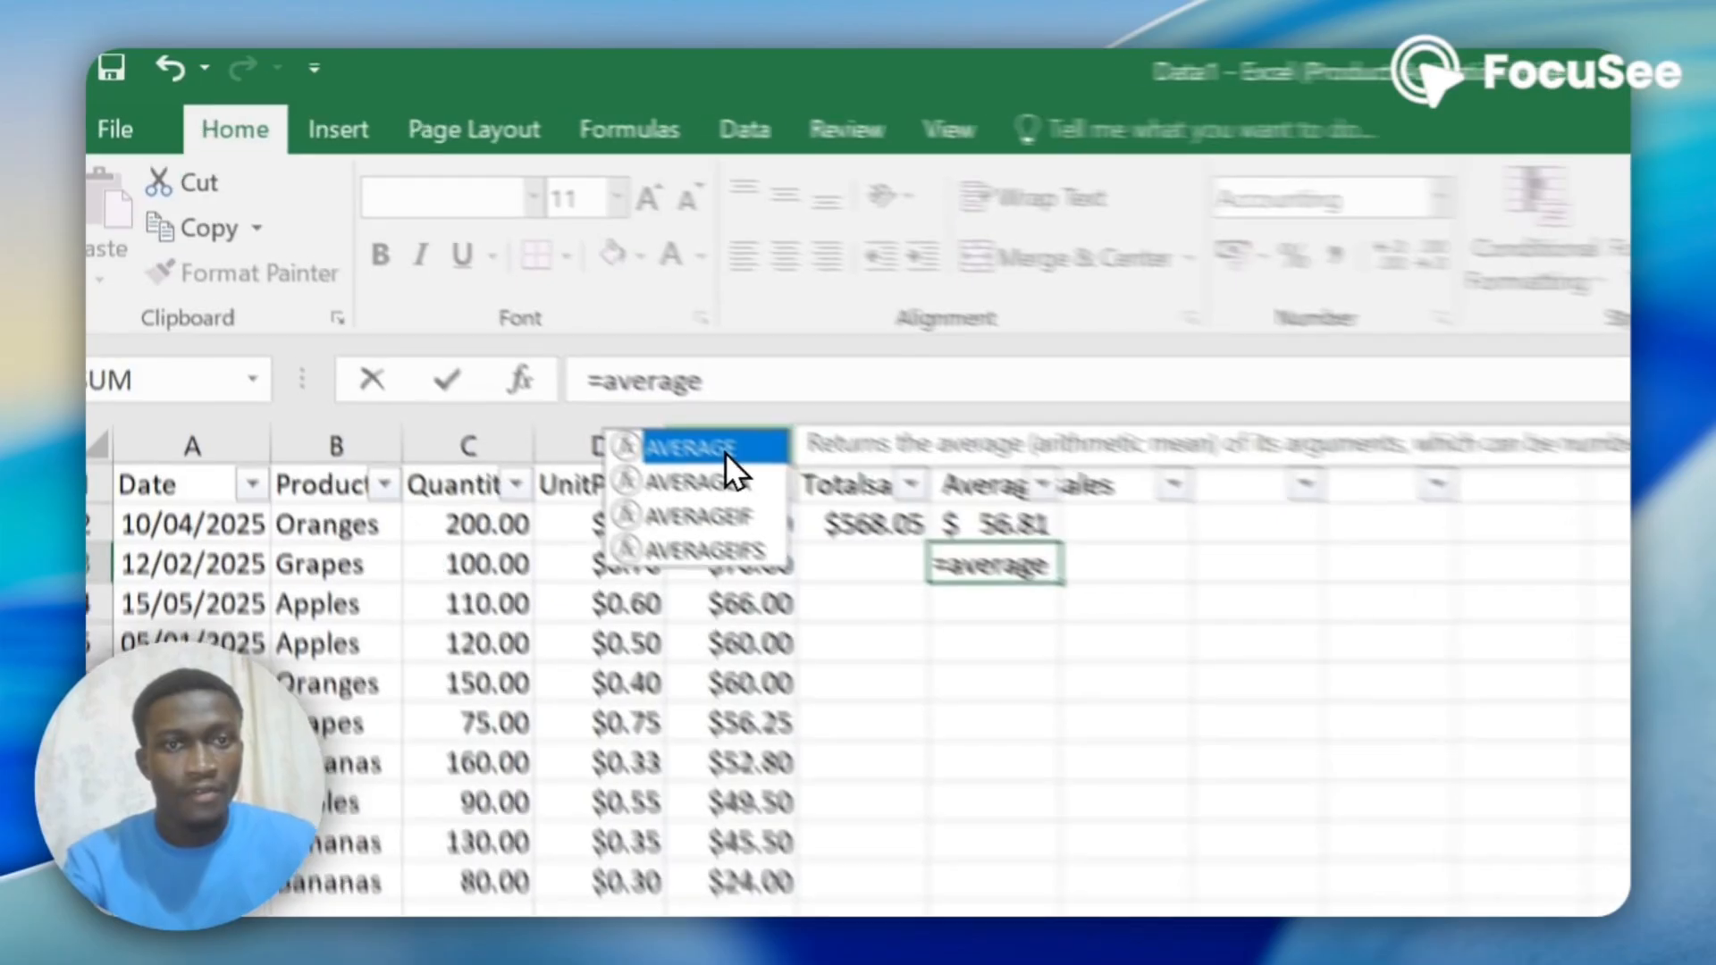
{"action": "double_click", "coordinate": [465, 289]}
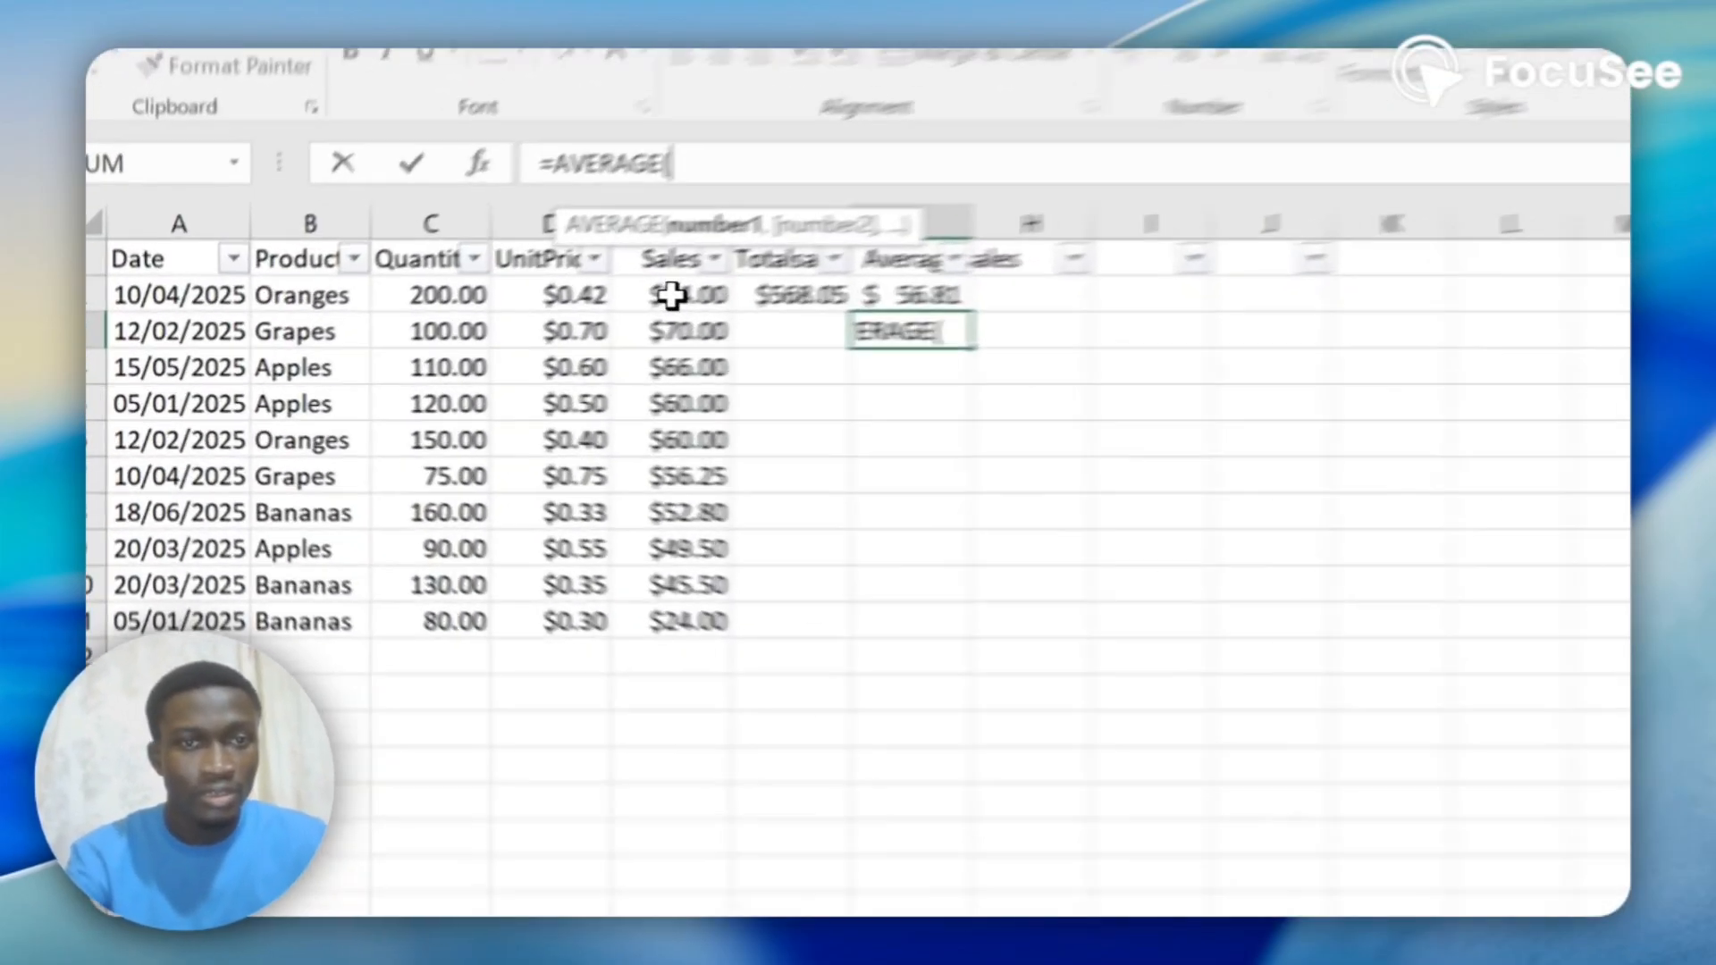
{"action": "left_click_drag", "start_coordinate": [486, 335], "coordinate": [488, 534]}
{"action": "left_click_drag", "start_coordinate": [831, 656], "coordinate": [831, 666]}
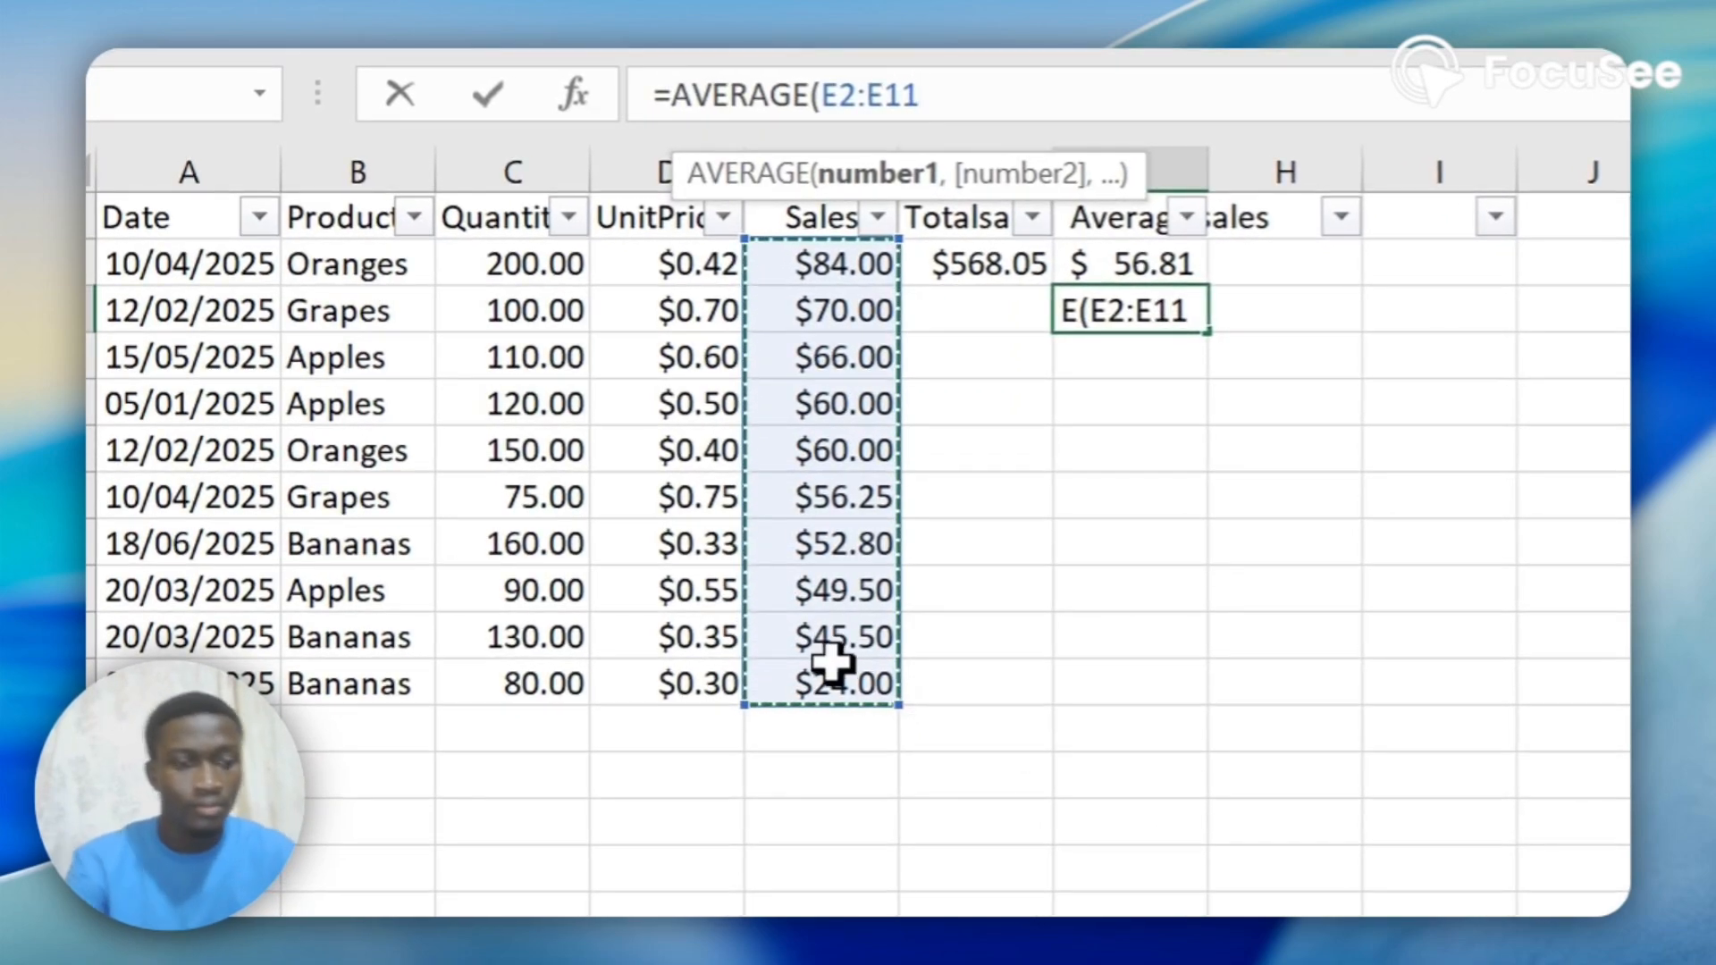
{"action": "type", "text": ")"}
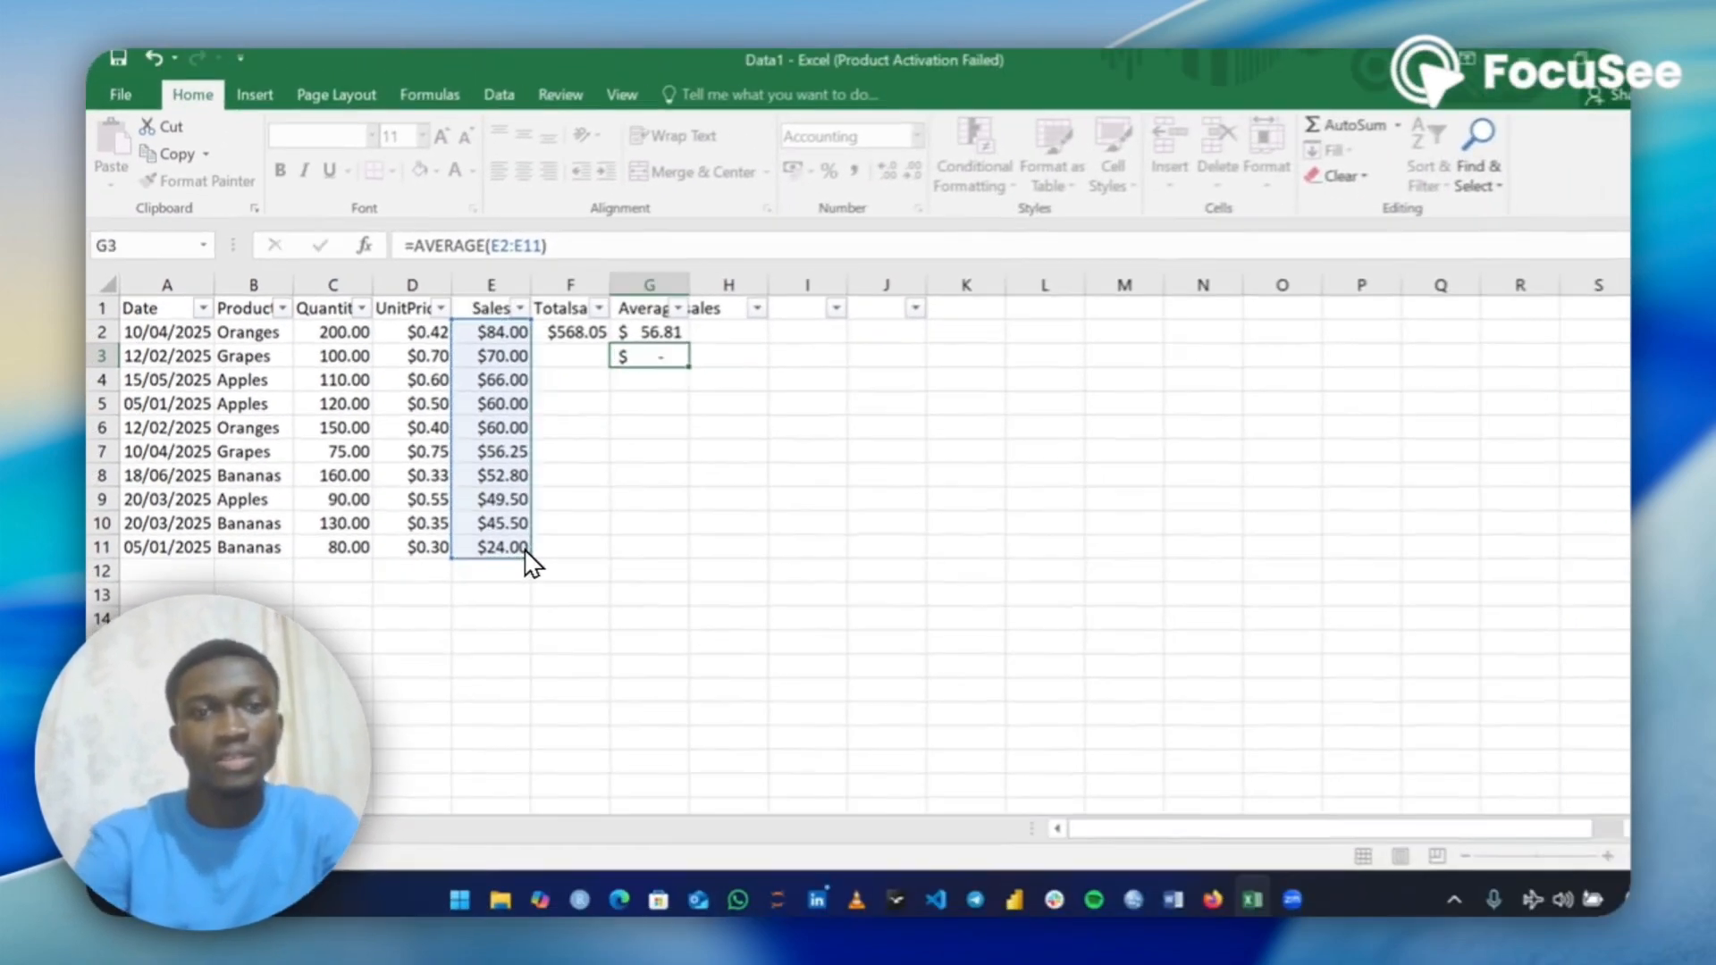
{"action": "key", "text": "Return"}
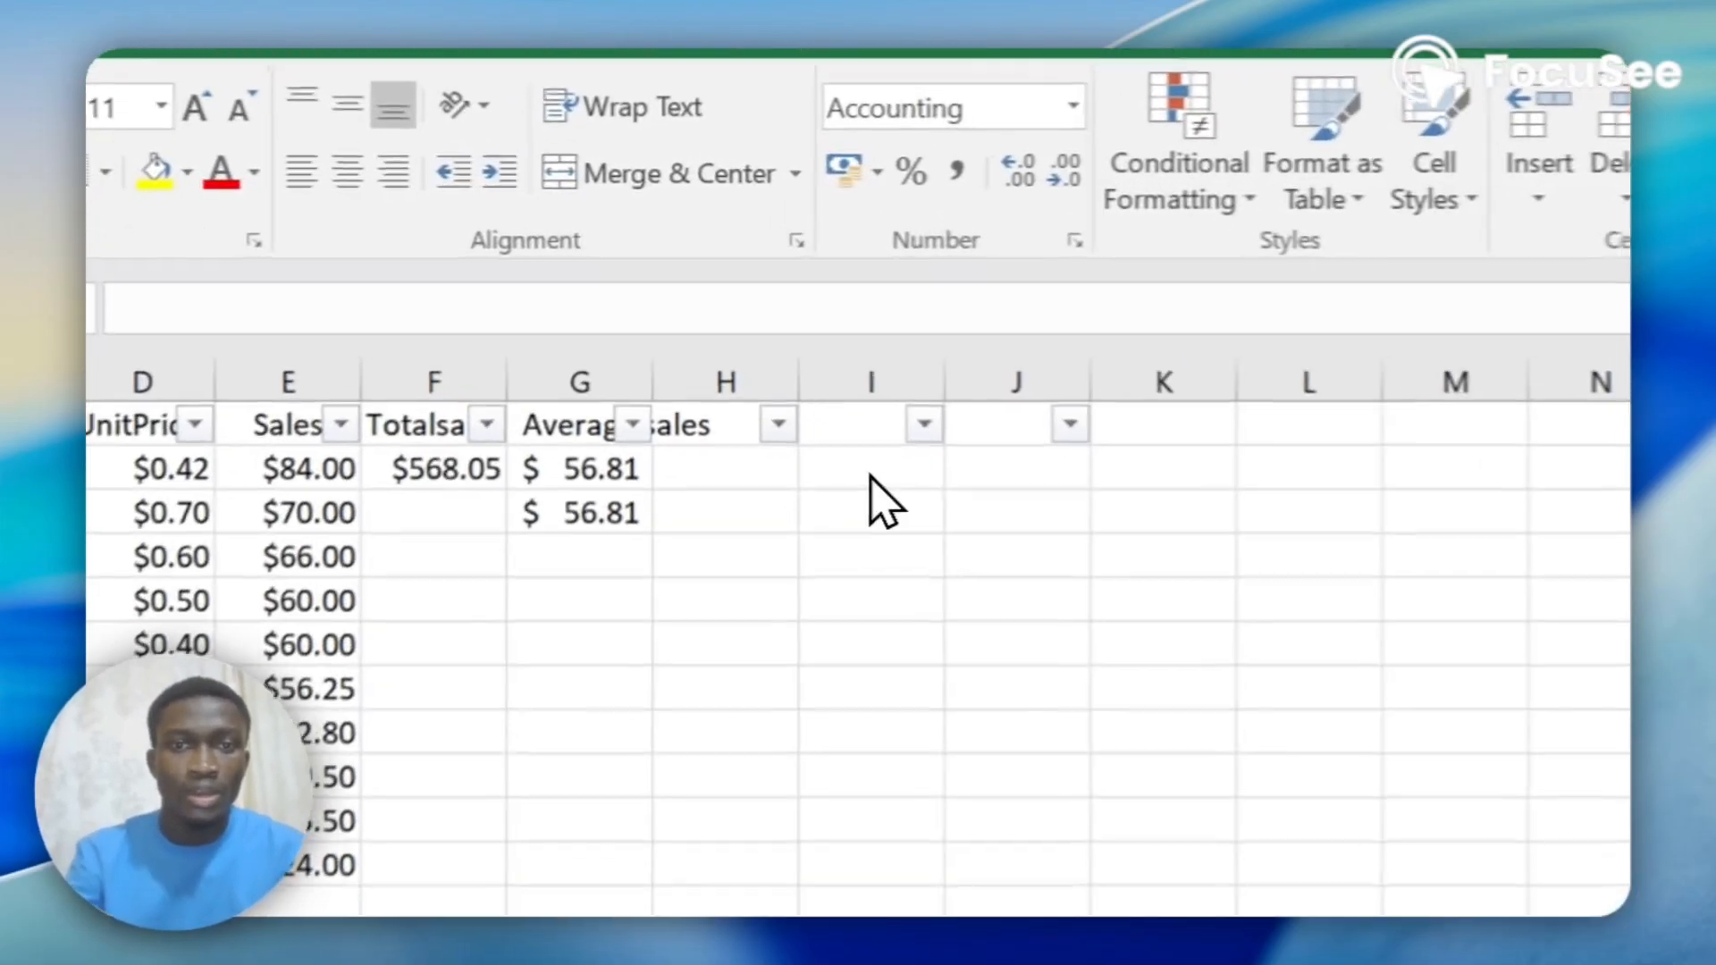
{"action": "left_click", "coordinate": [870, 478]}
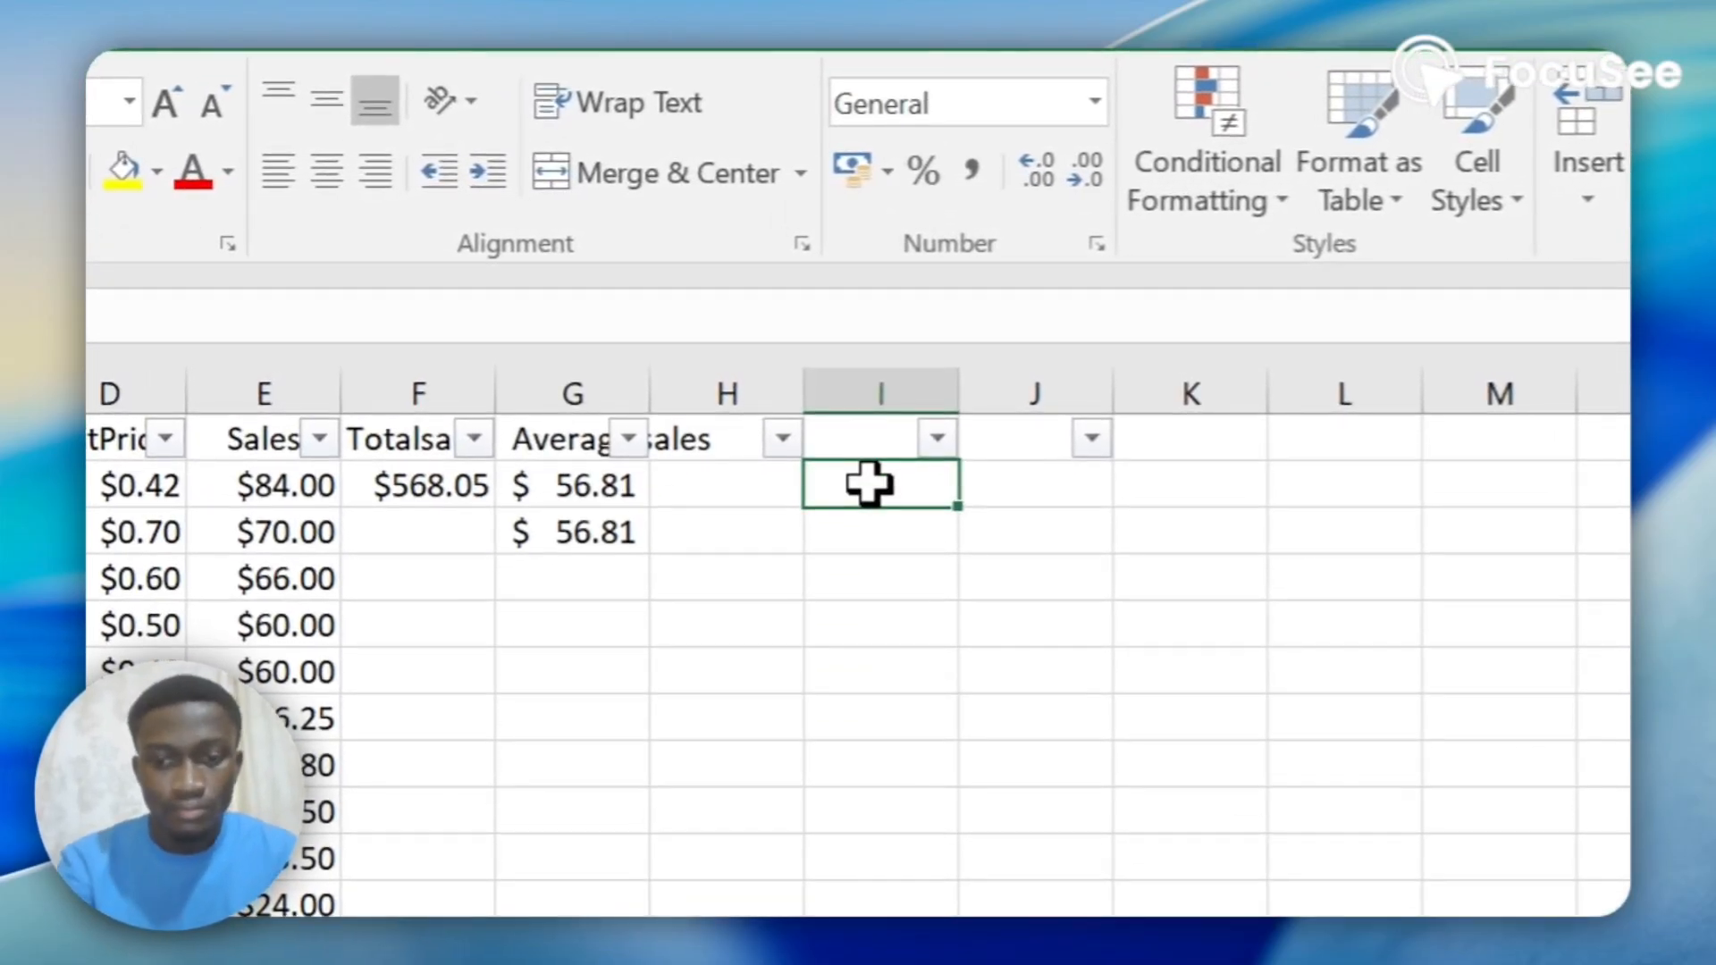
{"action": "left_click", "coordinate": [835, 420]}
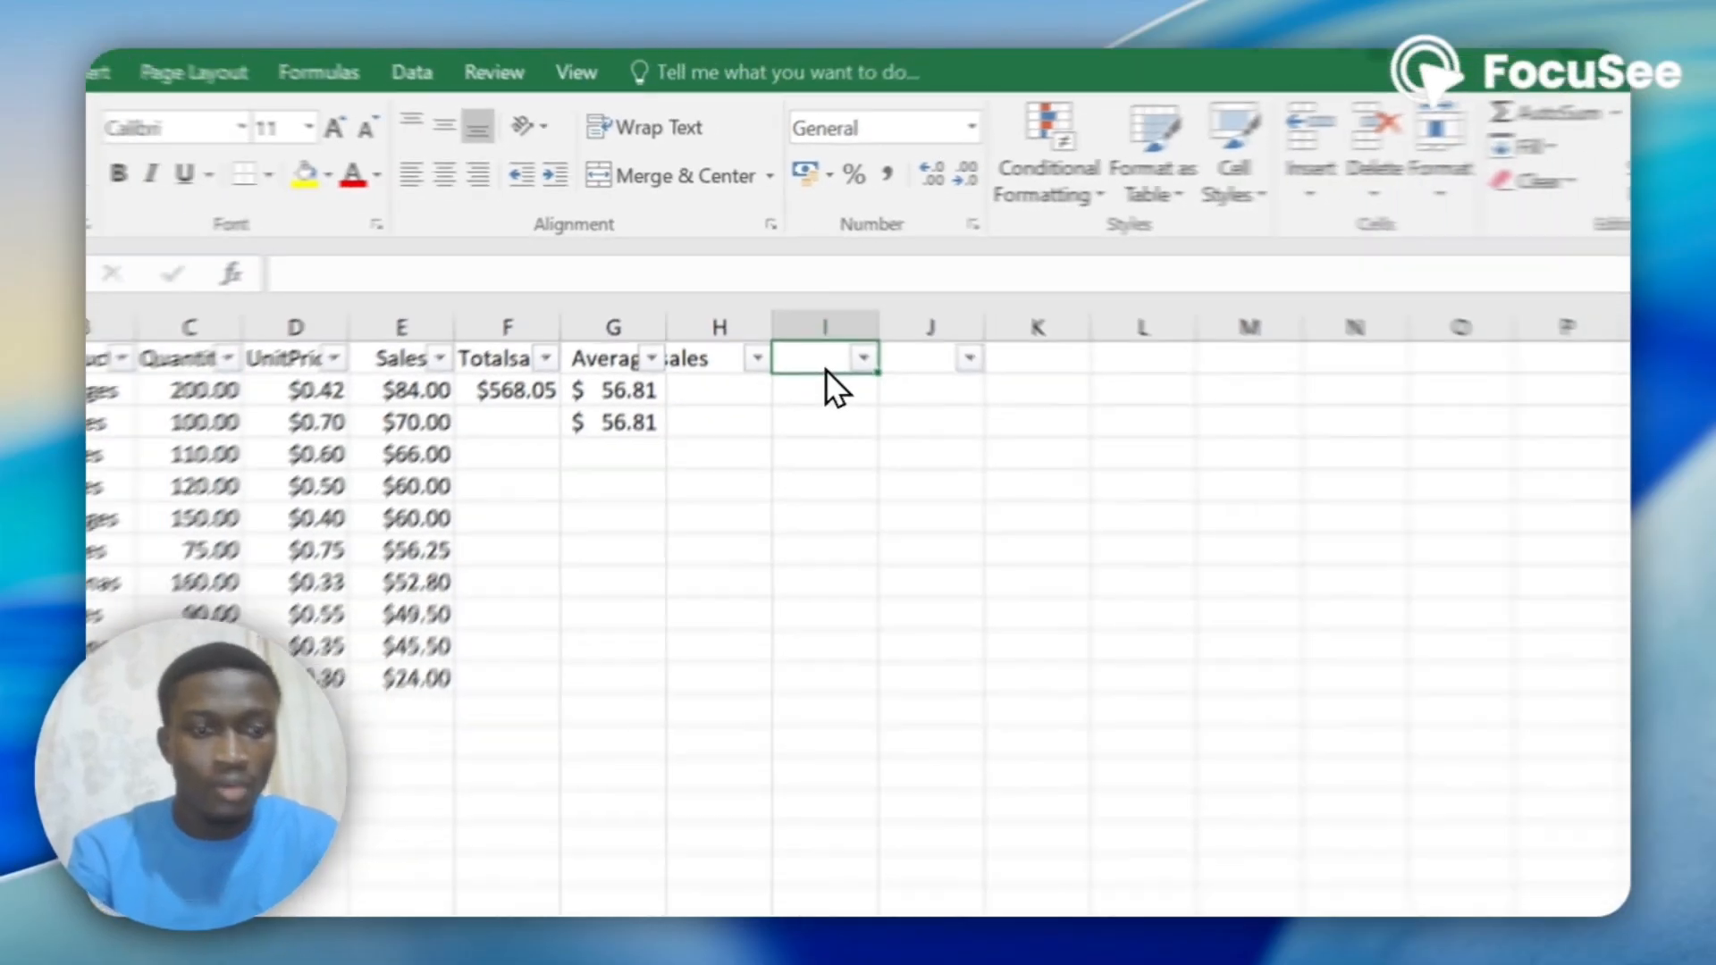
{"action": "type", "text": "10"}
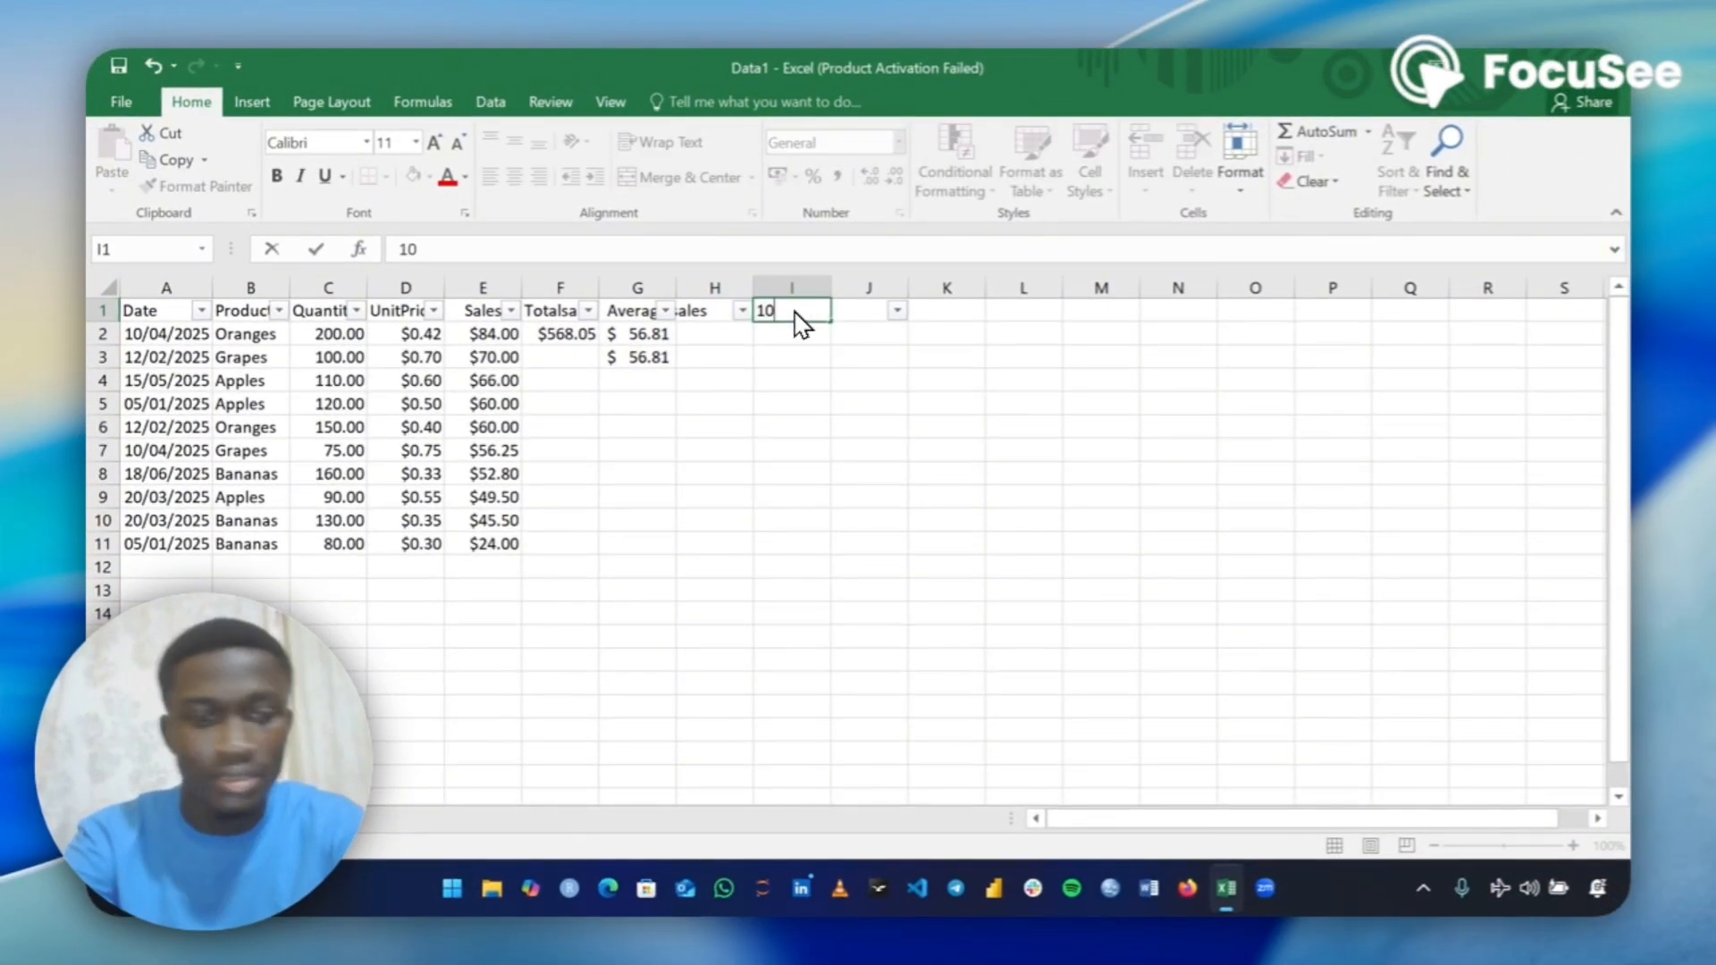
{"action": "type", "text": "%"}
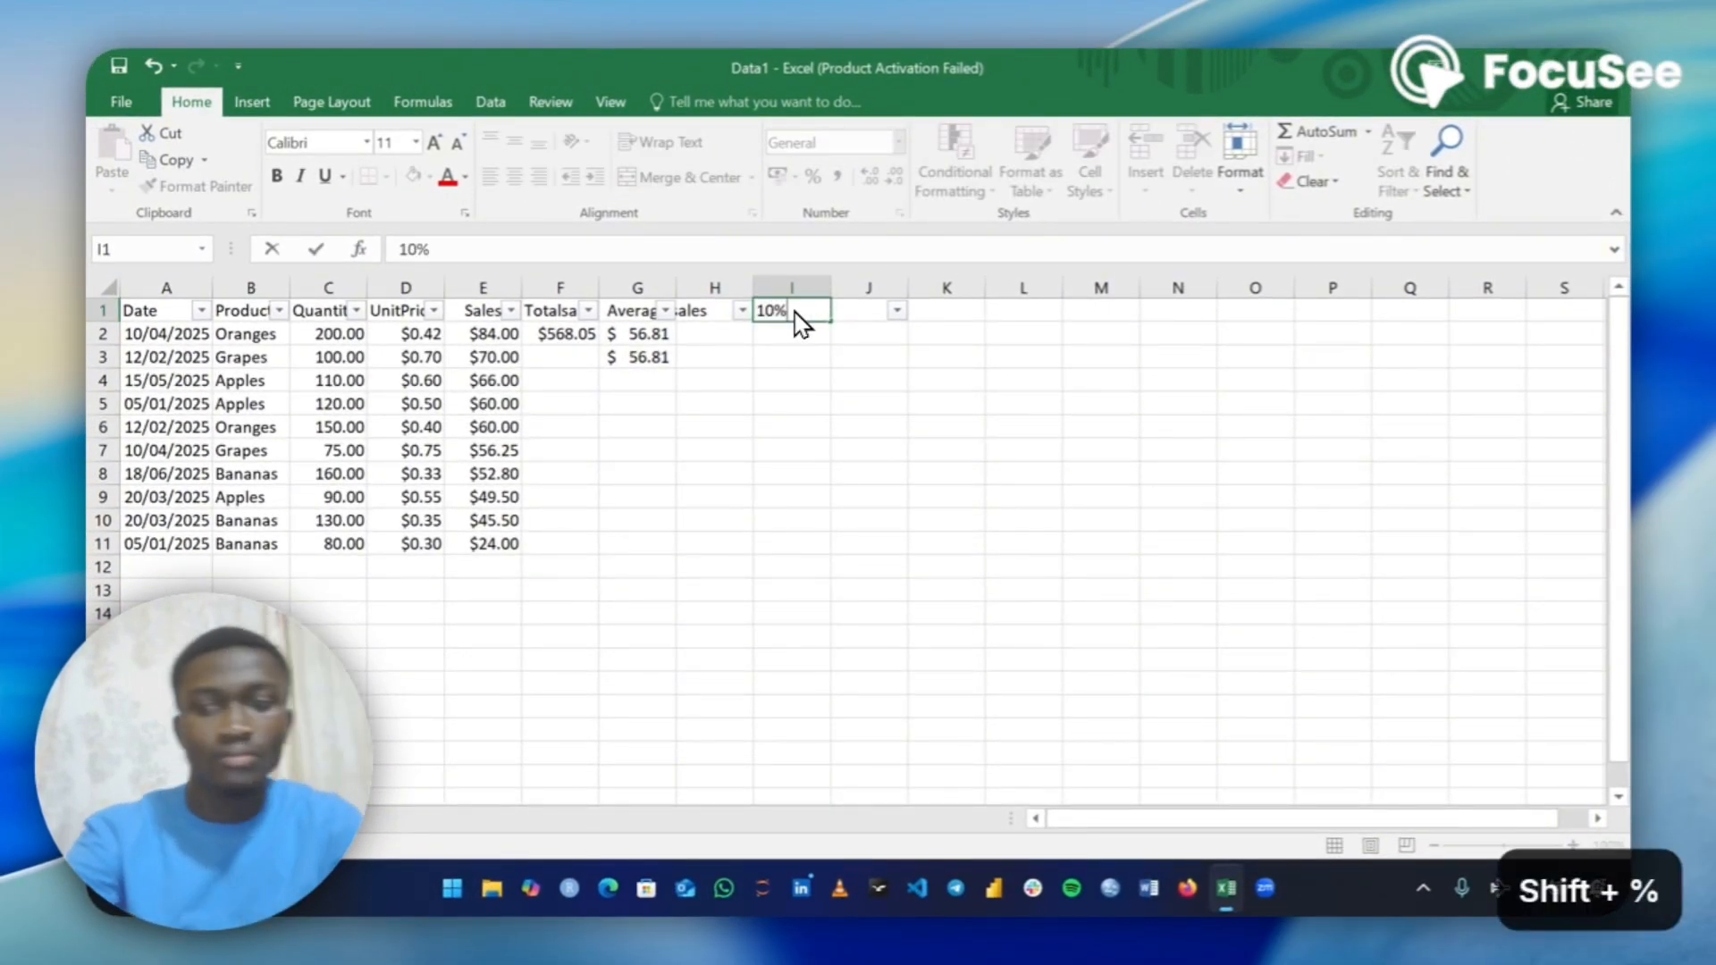
{"action": "key", "text": "Return"}
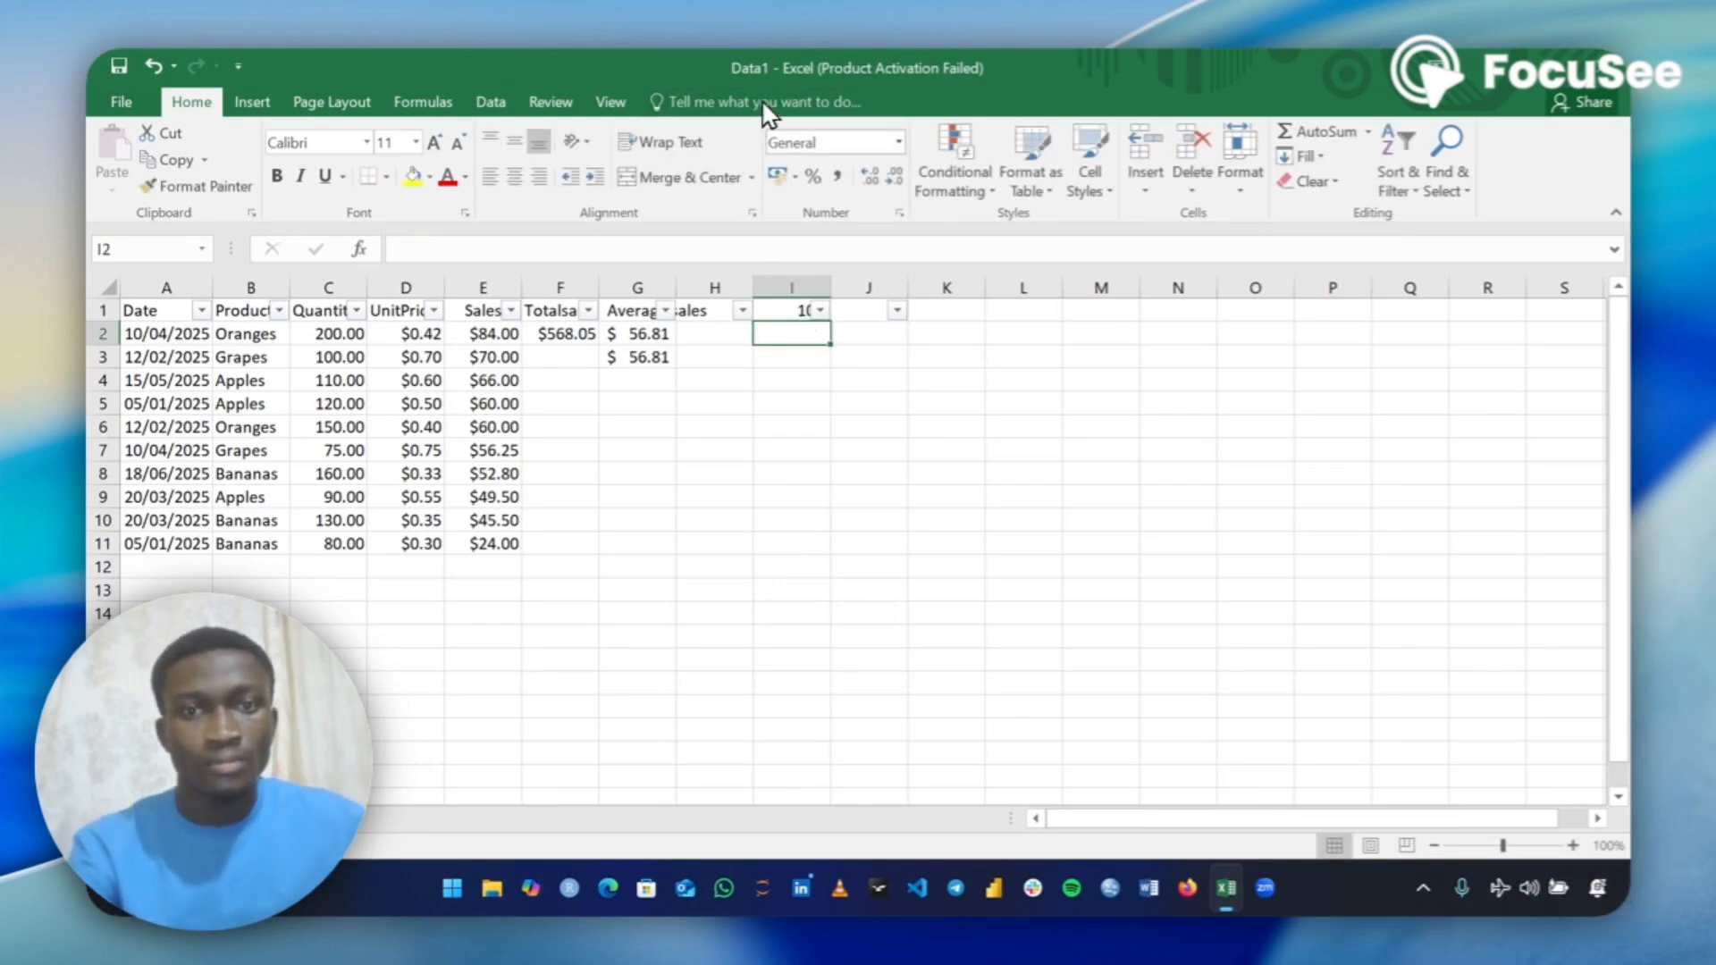
{"action": "key", "text": "Delete"}
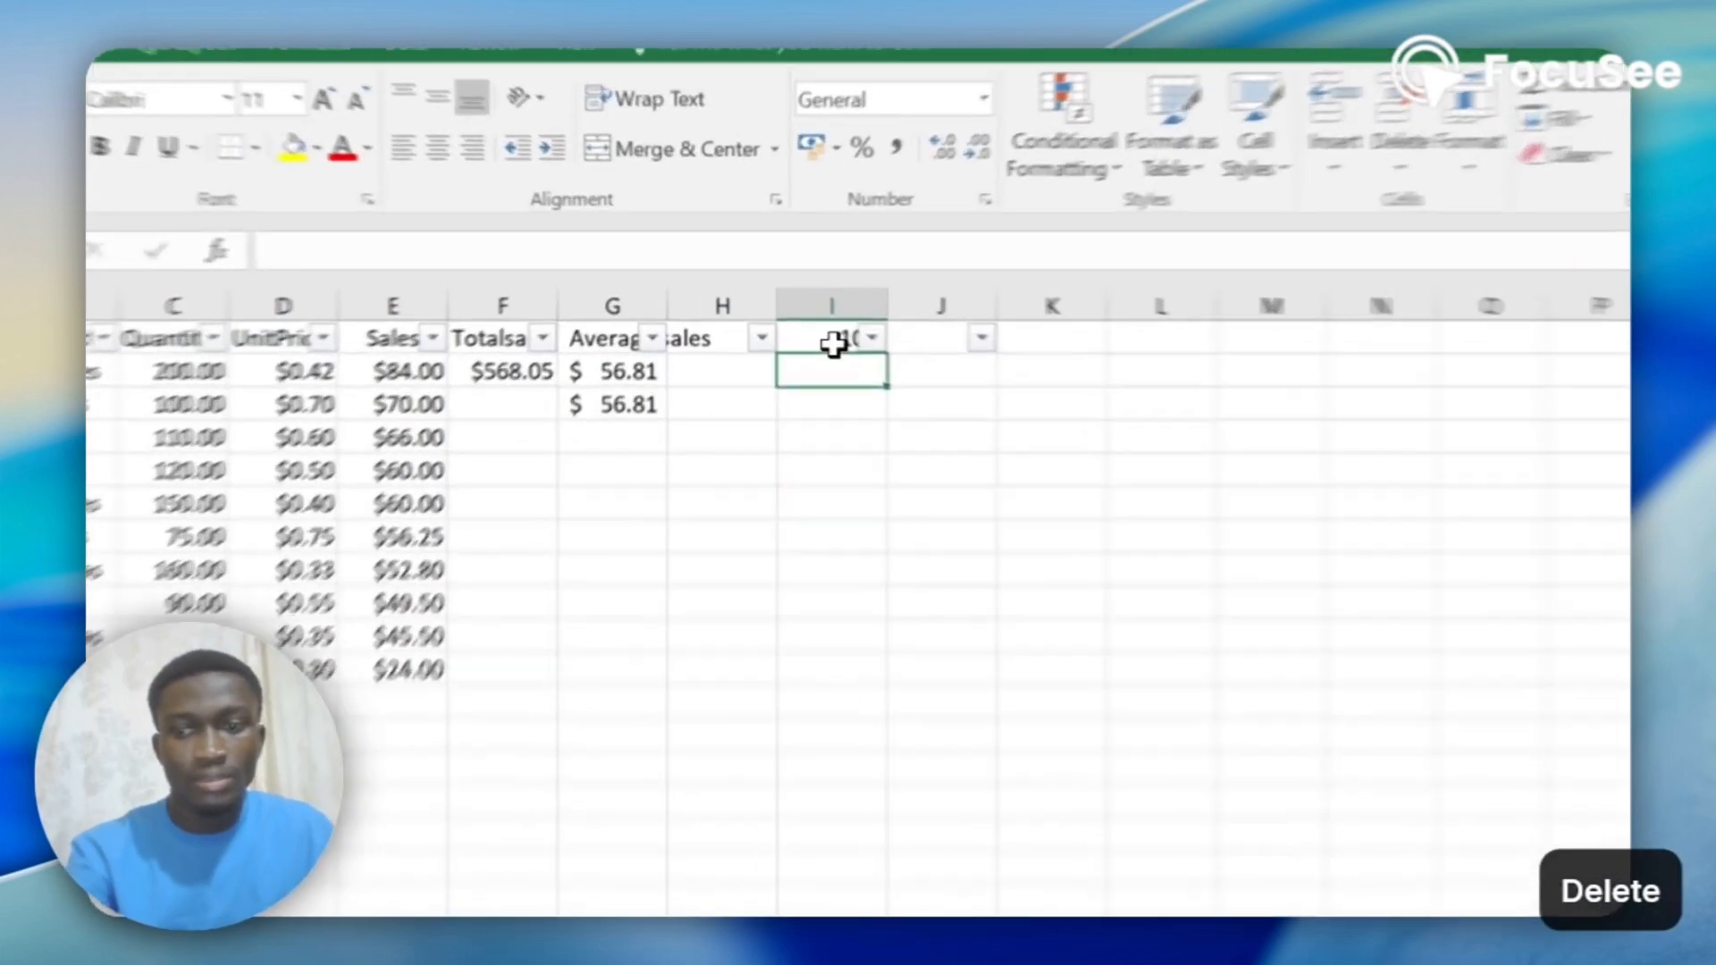
{"action": "left_click", "coordinate": [786, 310]}
{"action": "key", "text": "Delete"}
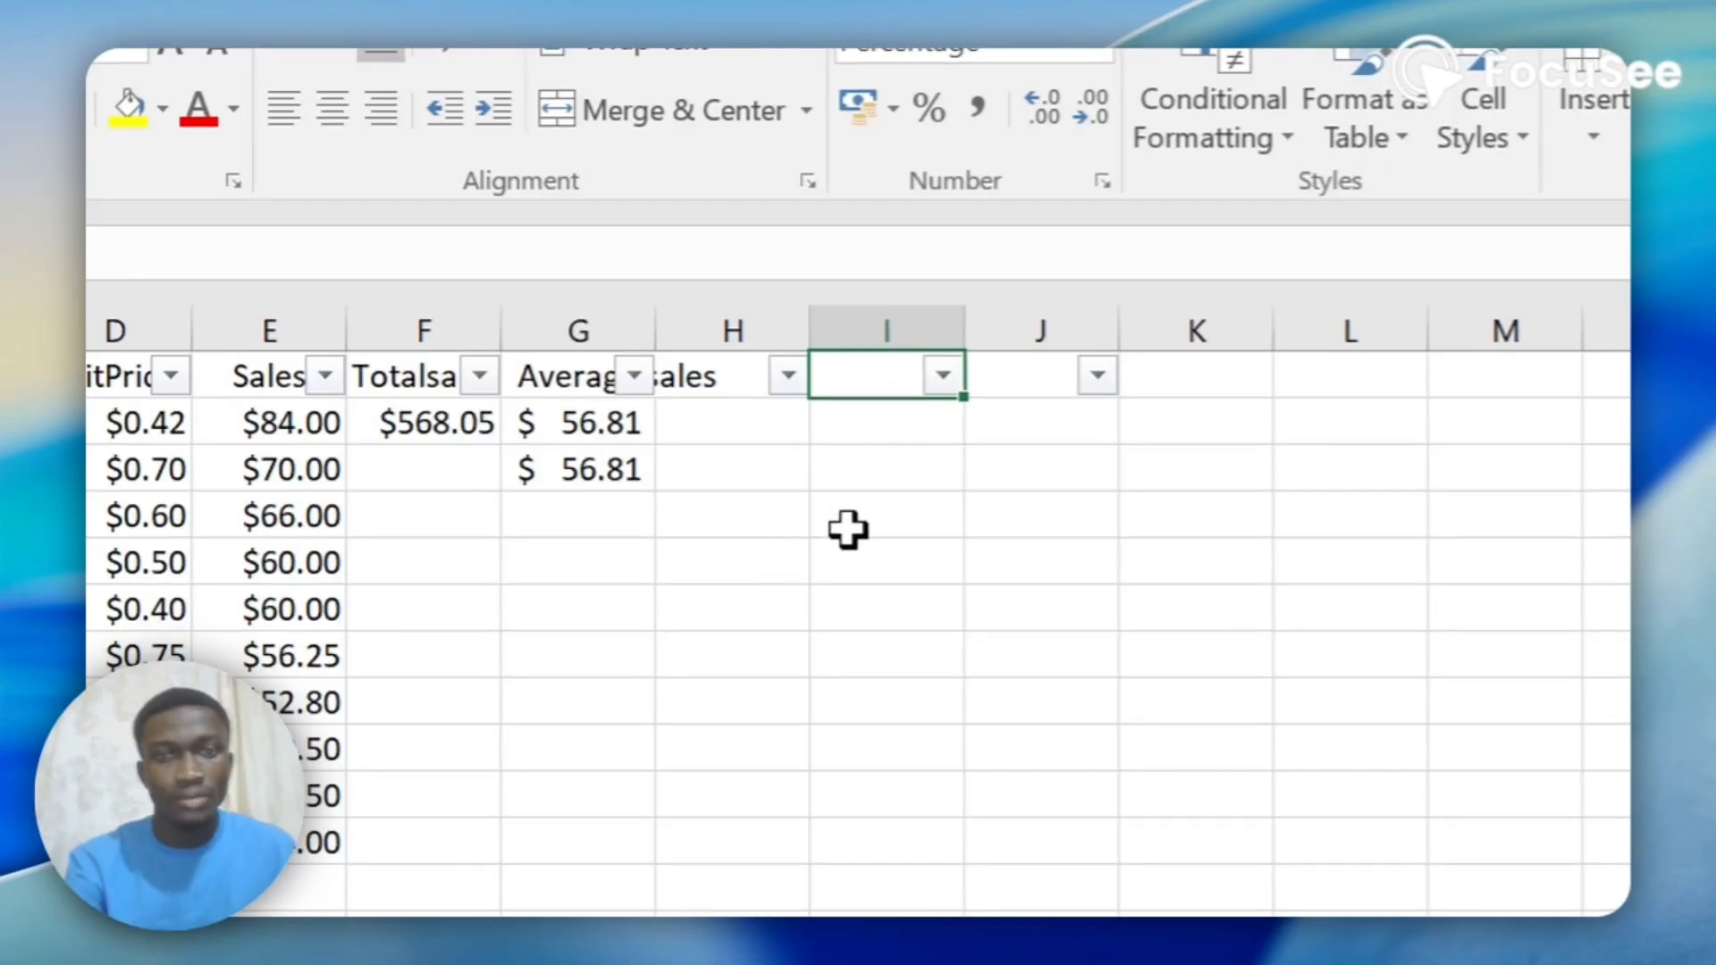
Enter 10% in cell I4.
{"action": "left_click", "coordinate": [847, 530]}
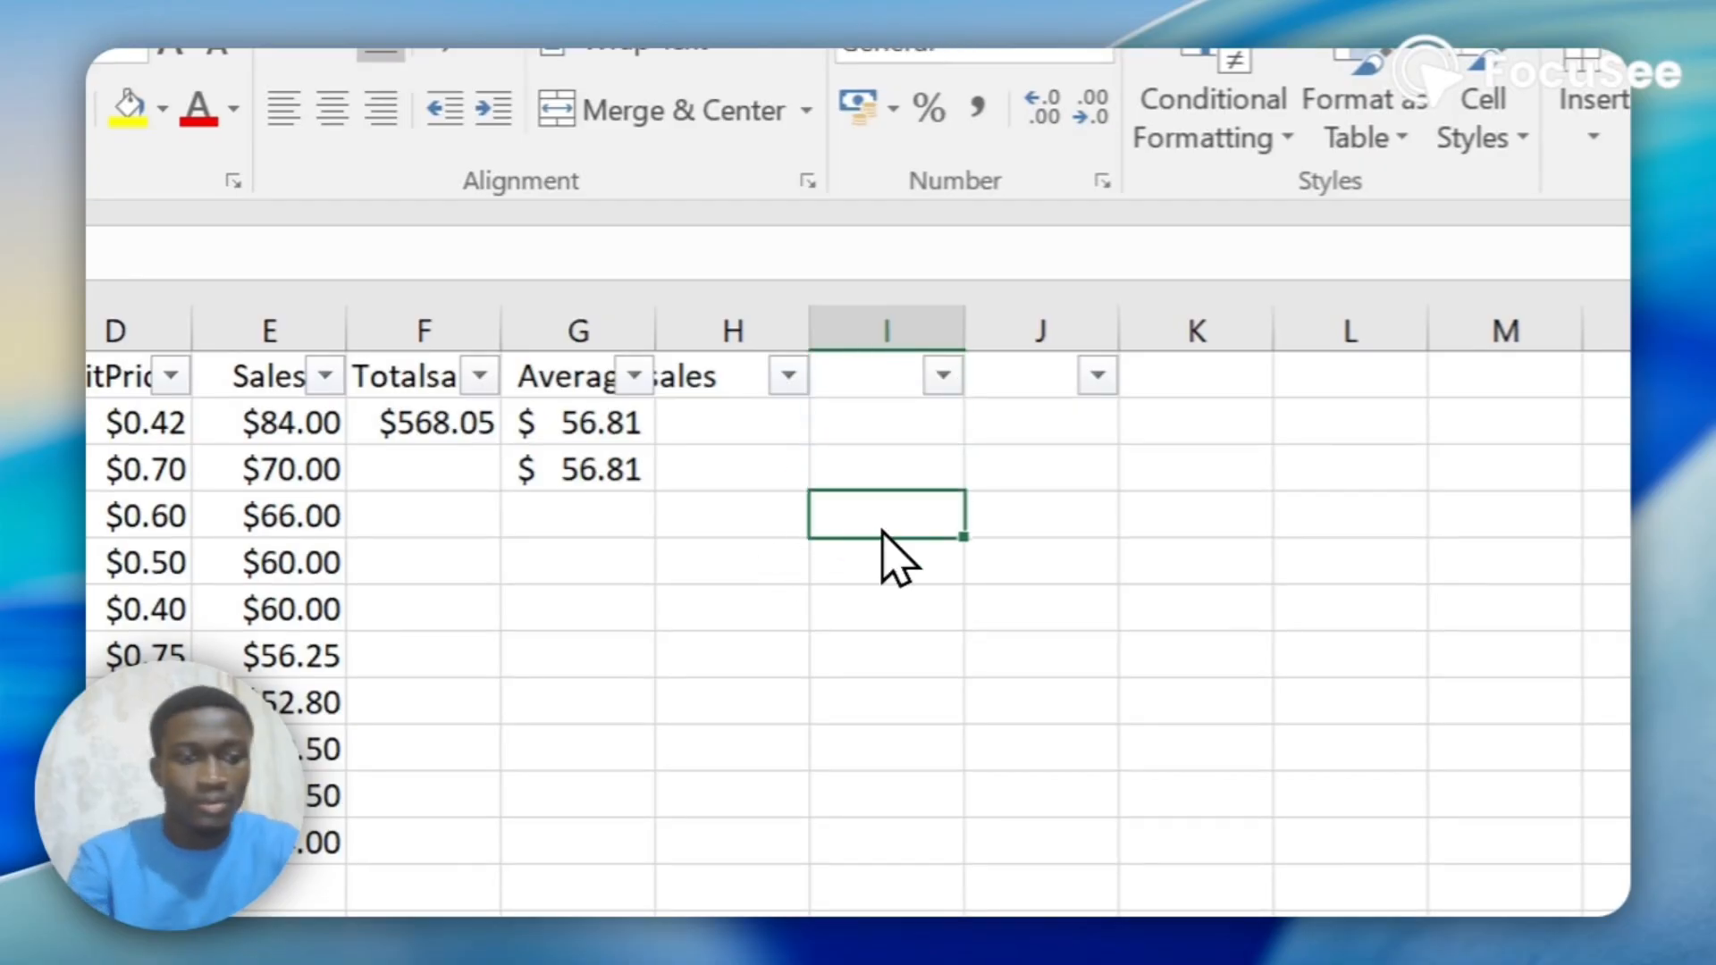
{"action": "type", "text": "10"}
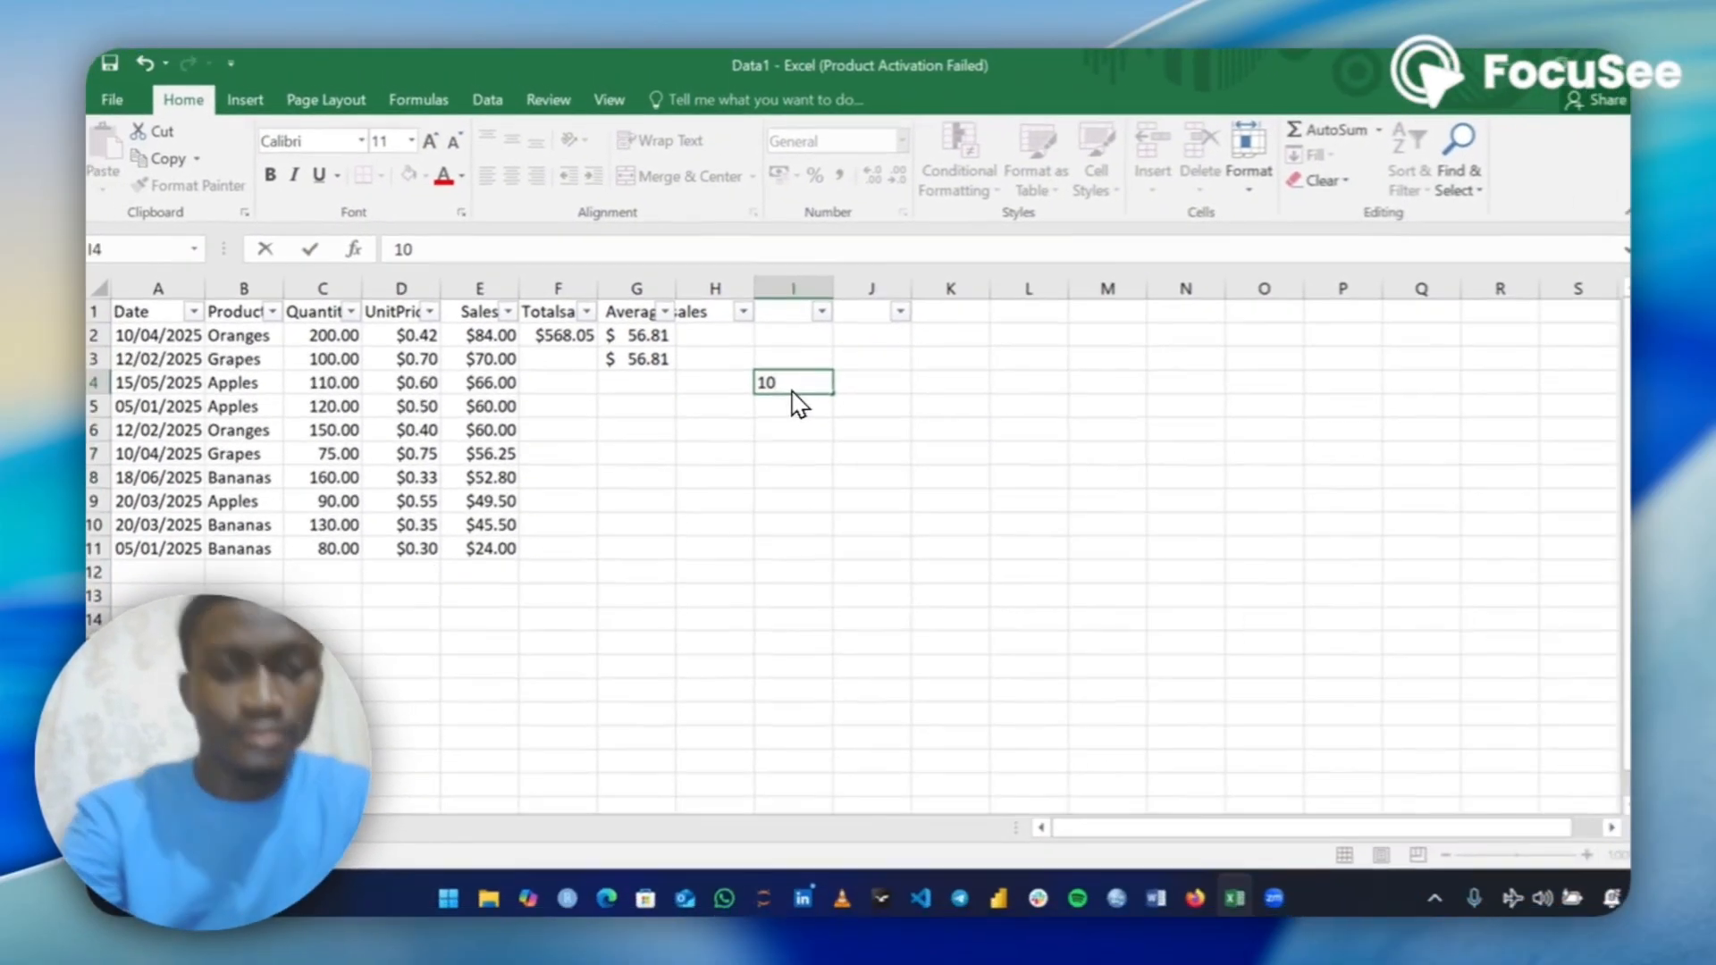
{"action": "type", "text": "%"}
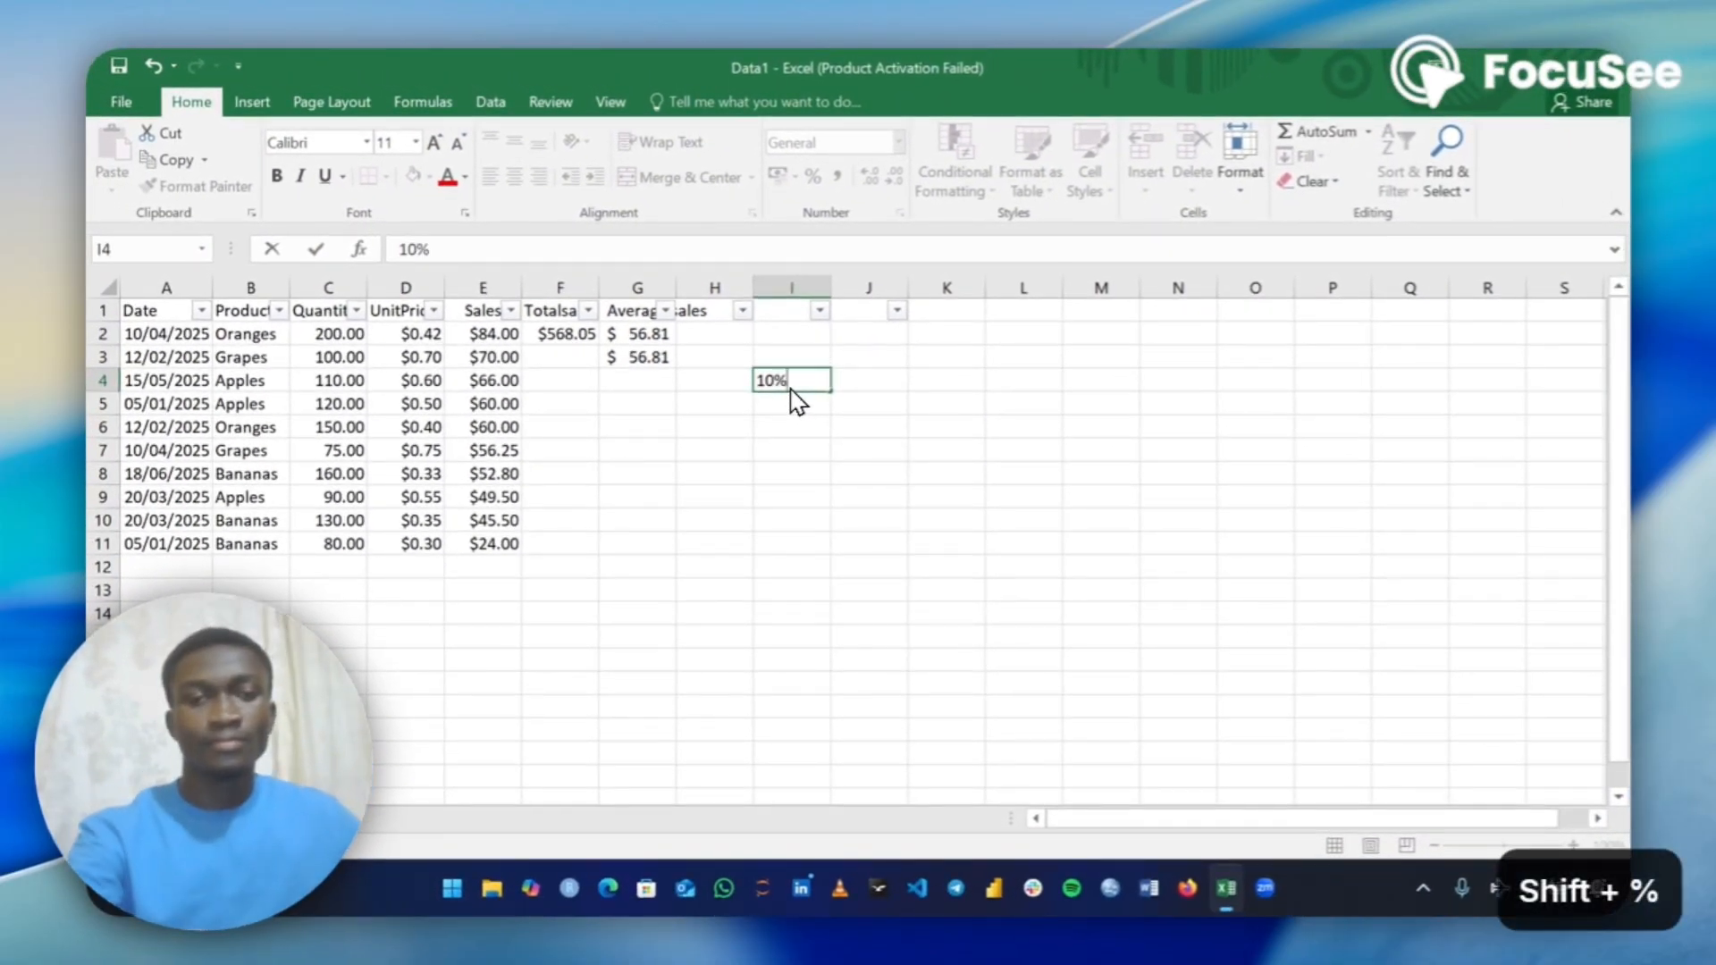
{"action": "key", "text": "Return"}
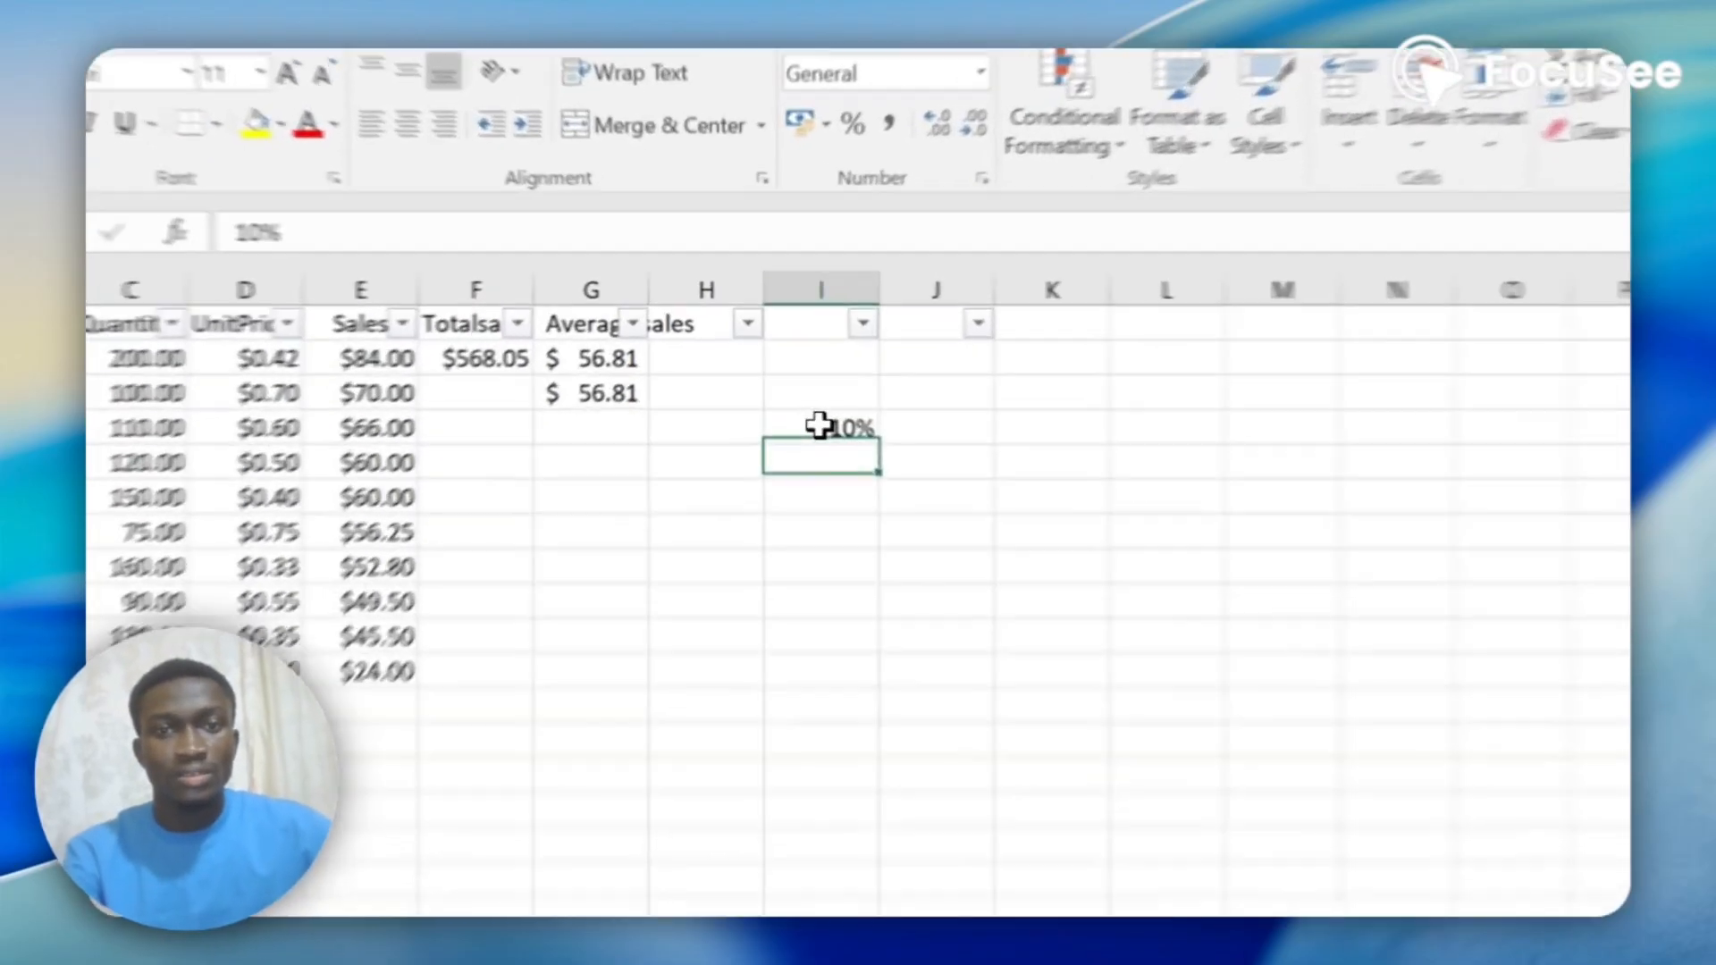
{"action": "left_click", "coordinate": [786, 380]}
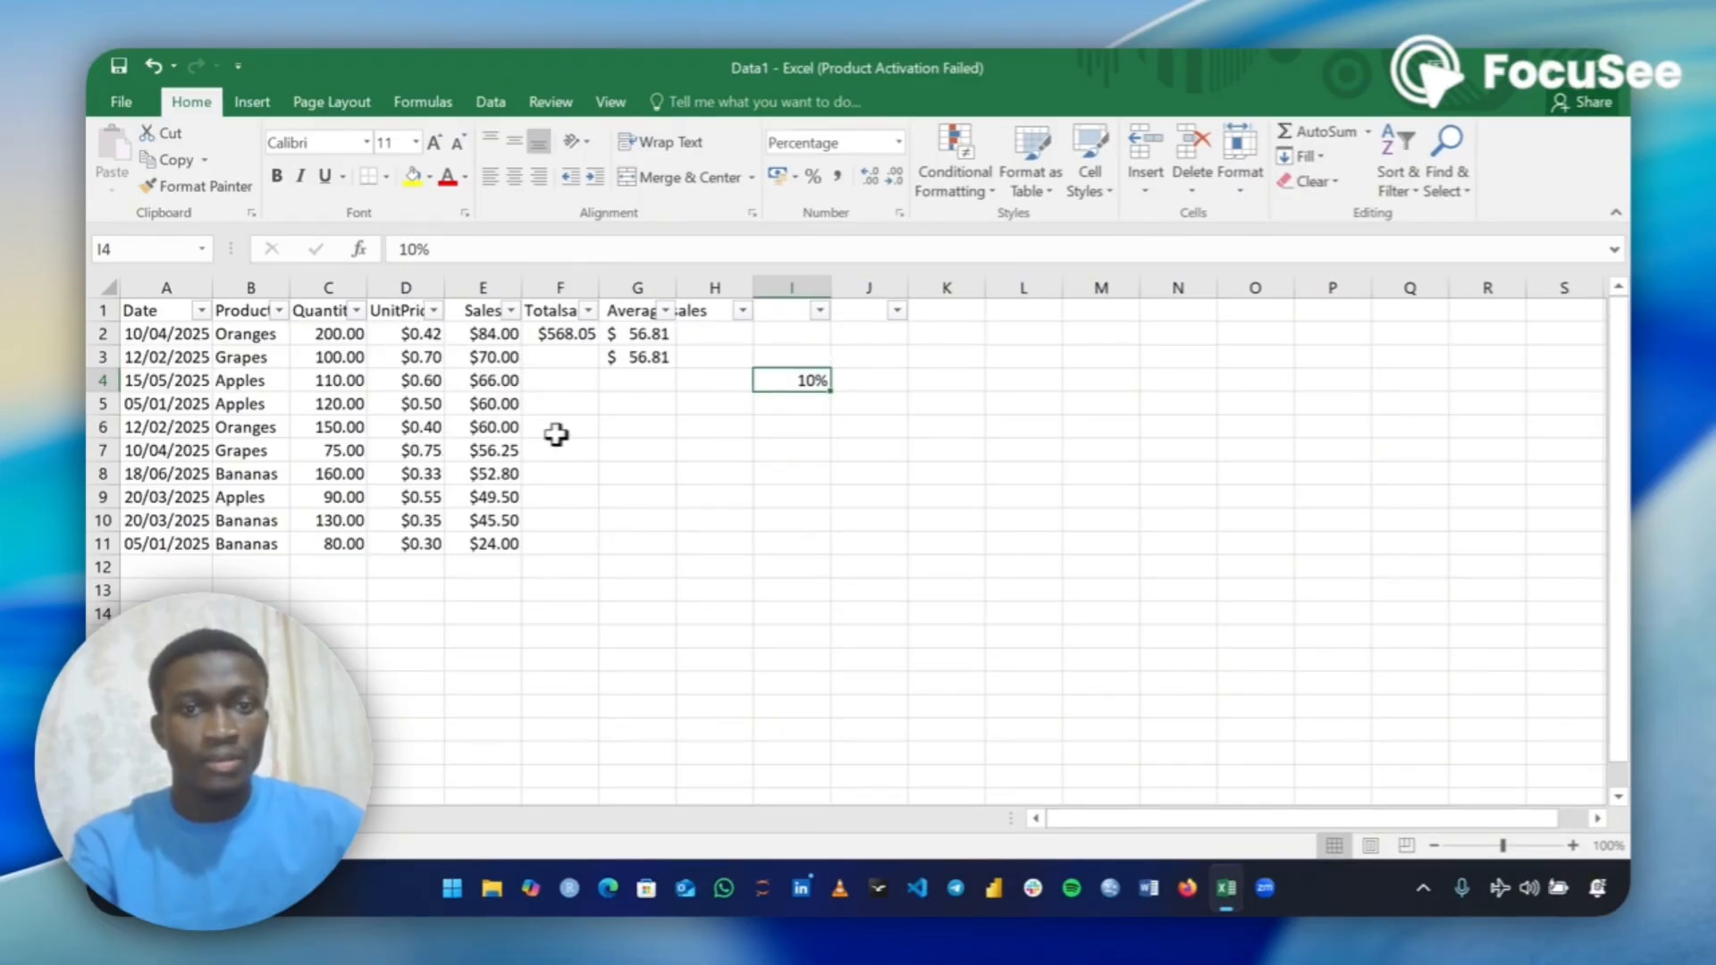
{"action": "left_click", "coordinate": [792, 403]}
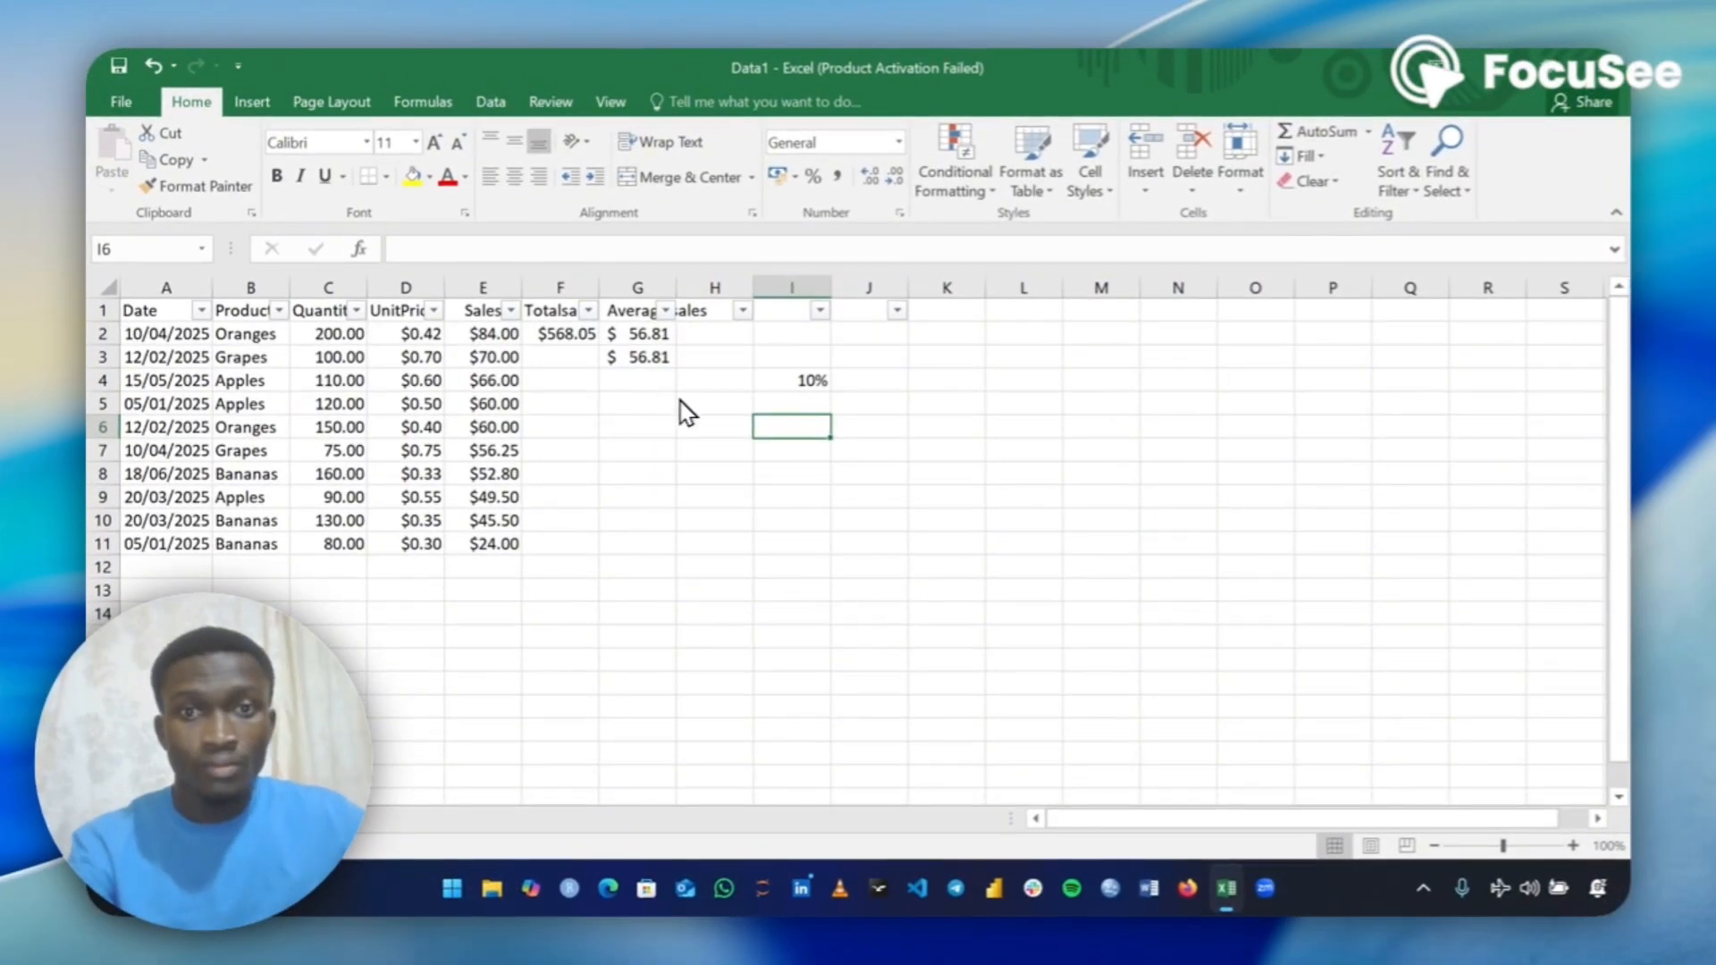
Enter the header "10% Increment" in J1 and widen column J to fit it.
{"action": "left_click", "coordinate": [873, 308]}
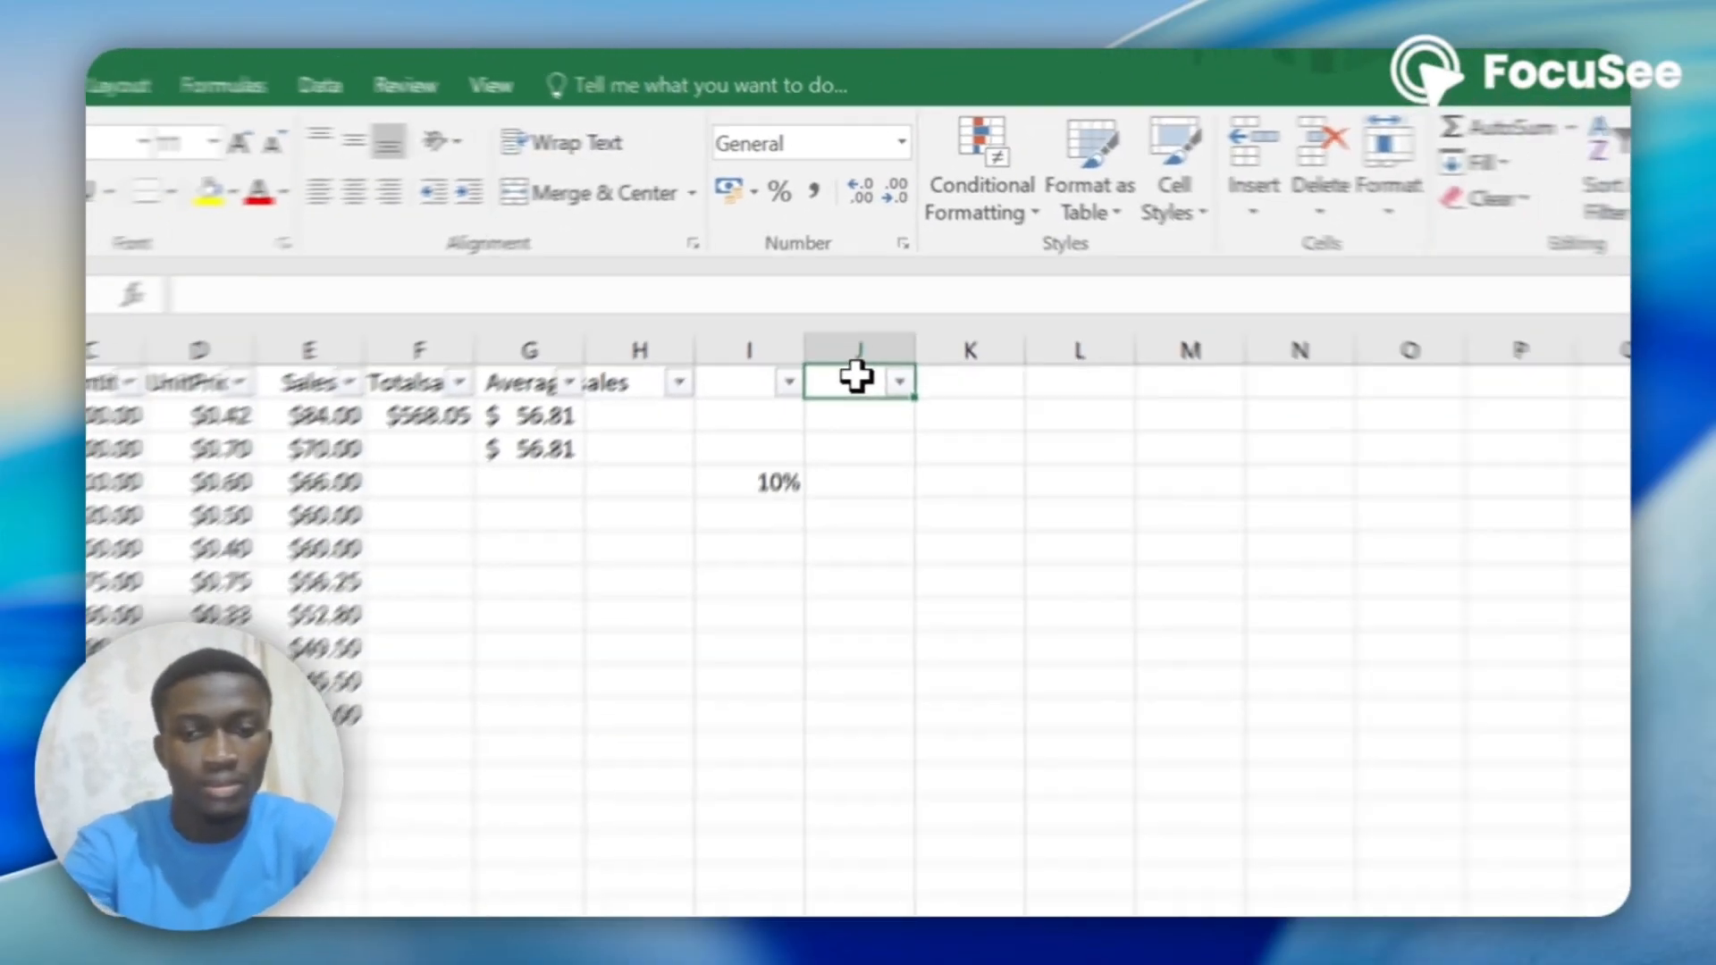
{"action": "type", "text": "10"}
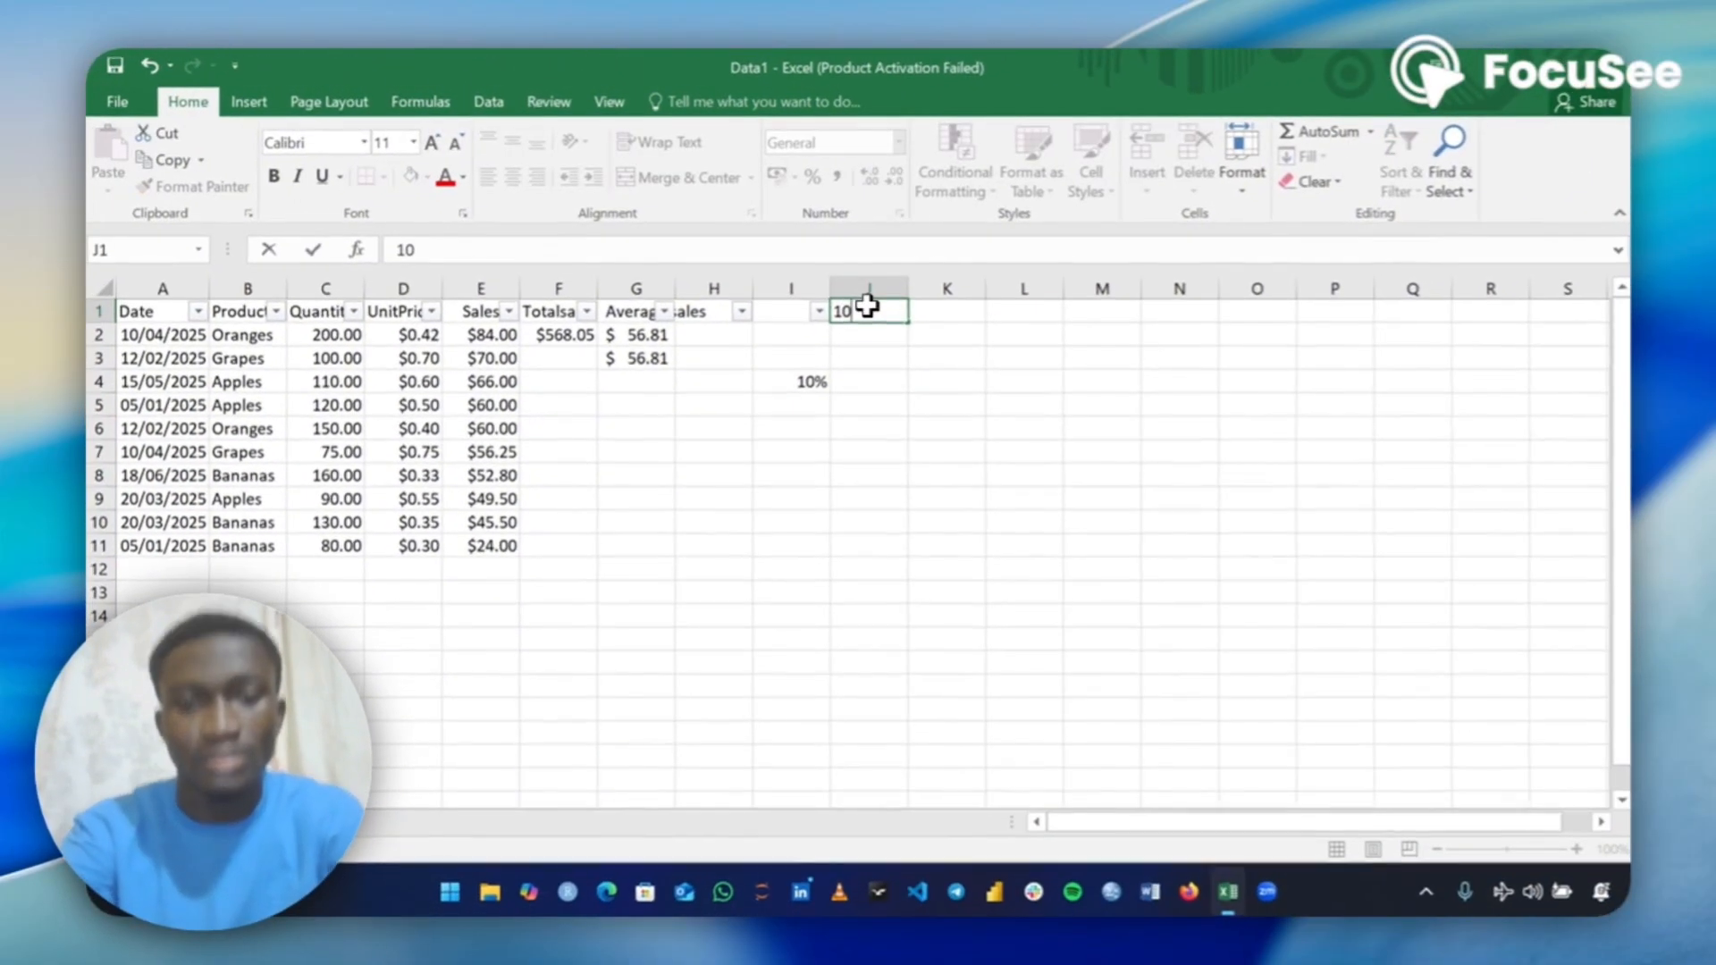
{"action": "type", "text": "%"}
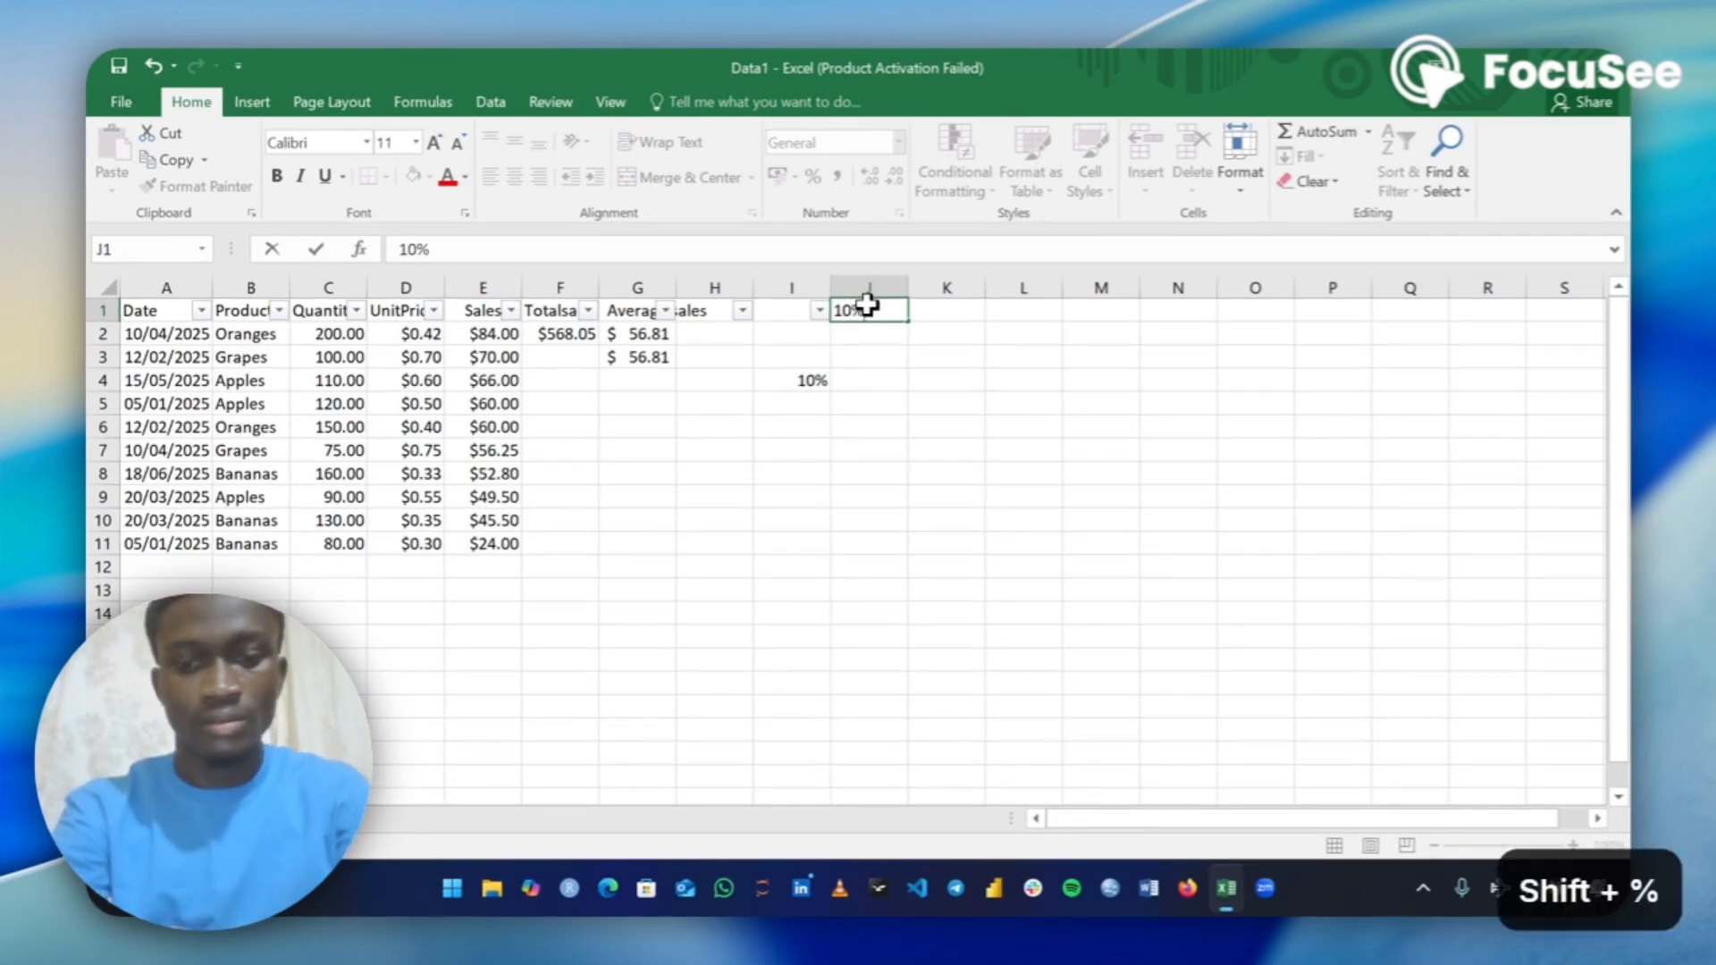
{"action": "type", "text": " Inc"}
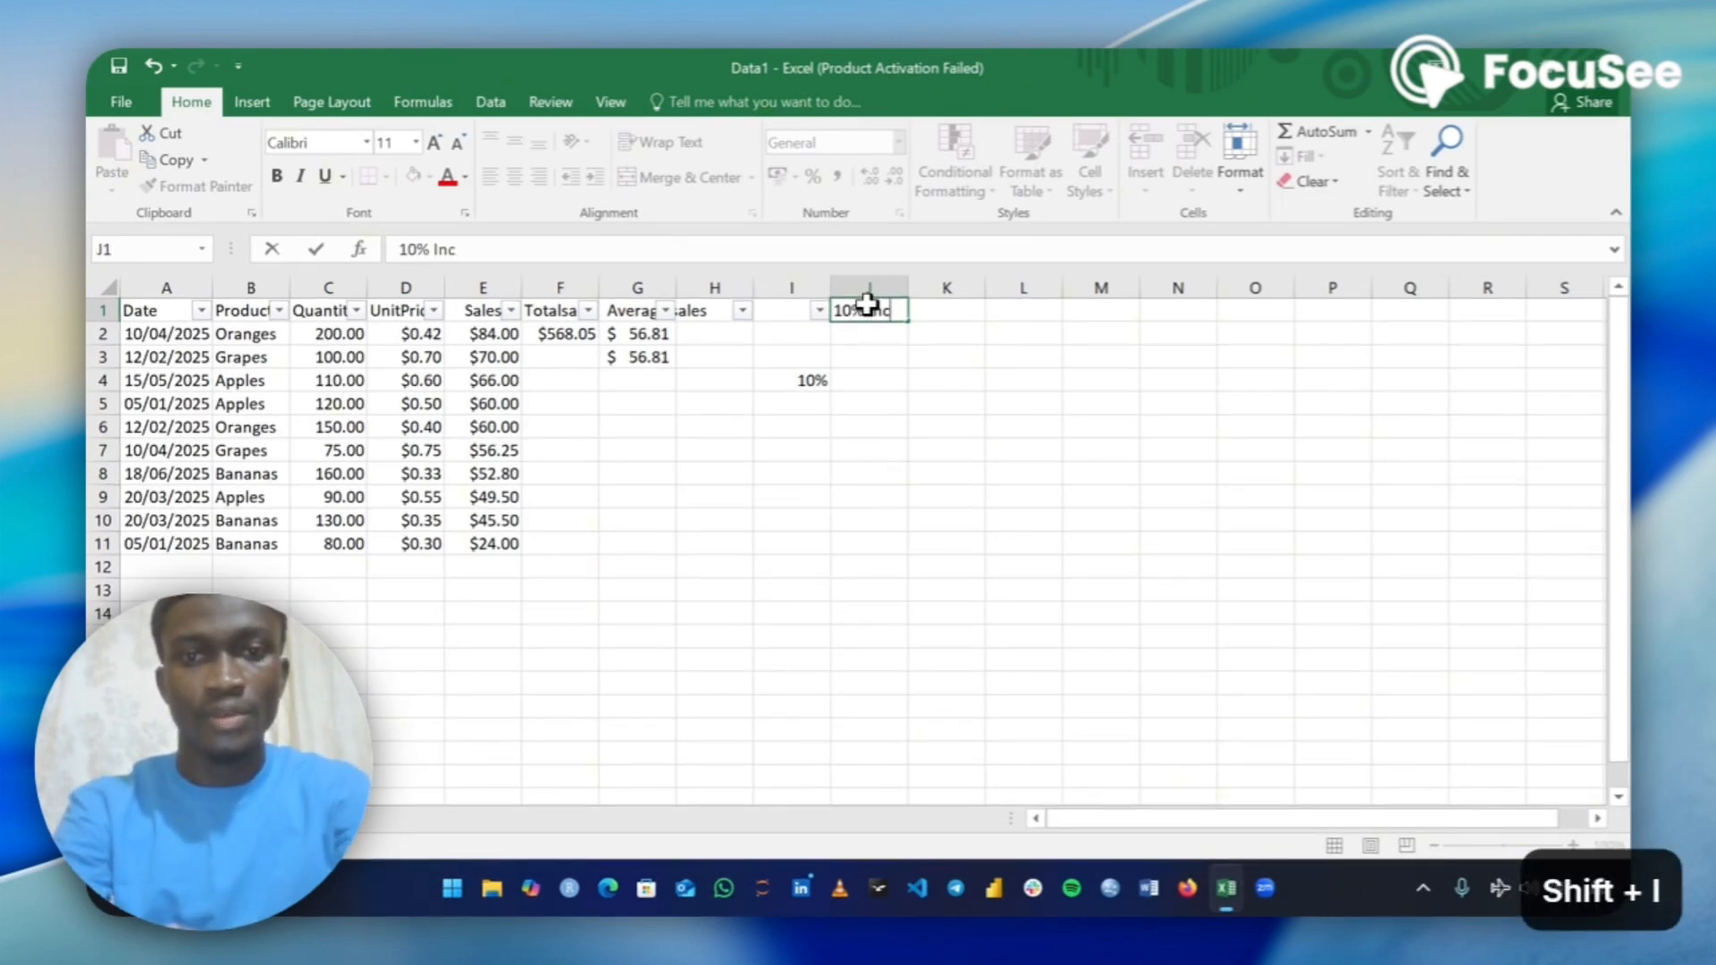
{"action": "type", "text": "rement"}
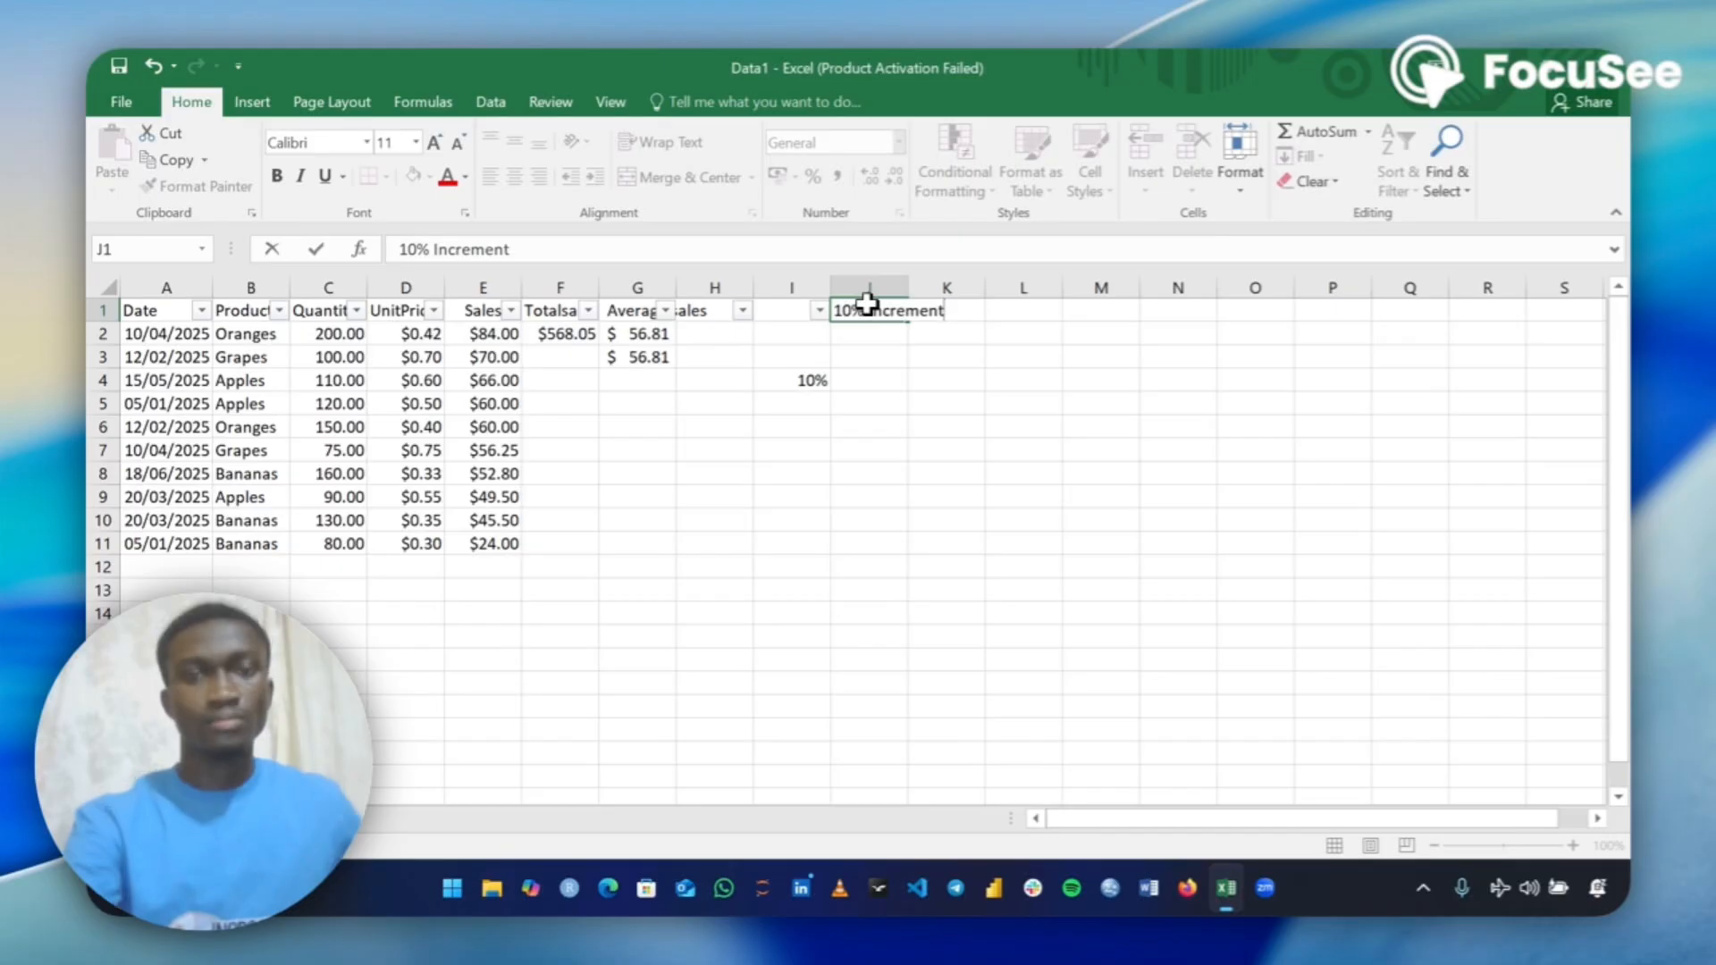
{"action": "key", "text": "Return"}
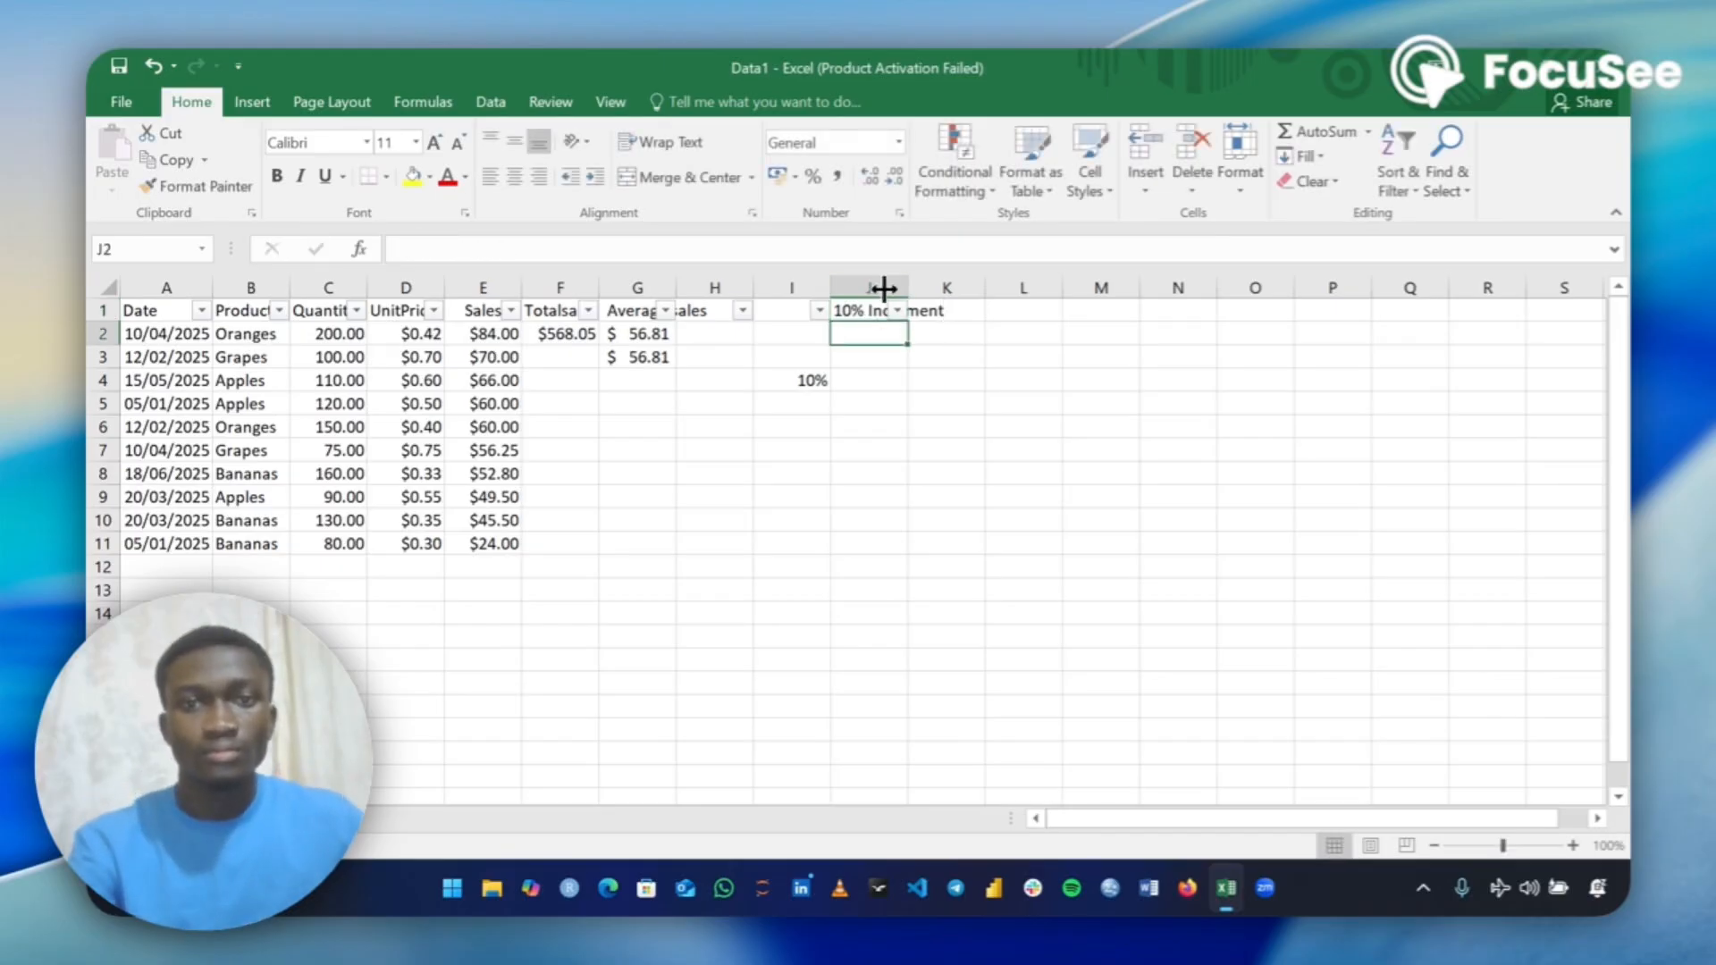
{"action": "double_click", "coordinate": [908, 287]}
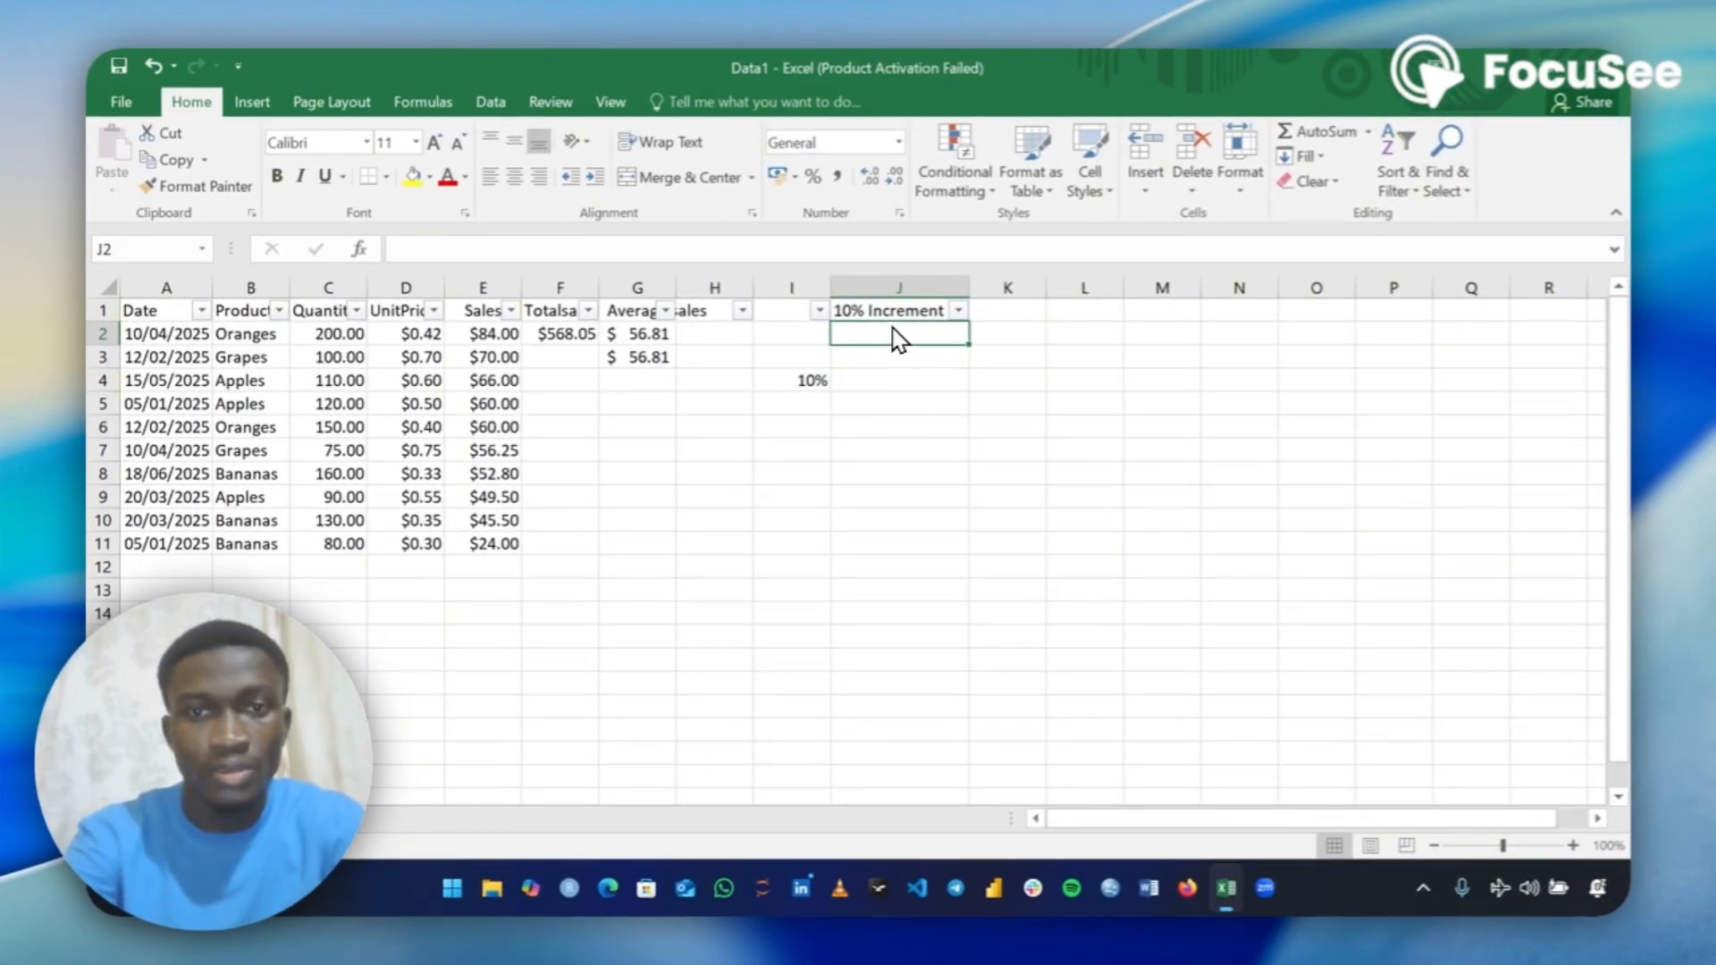
Try to calculate the increased unit price in J2 with the formula =(I$4$*D2+D2).
{"action": "type", "text": "="}
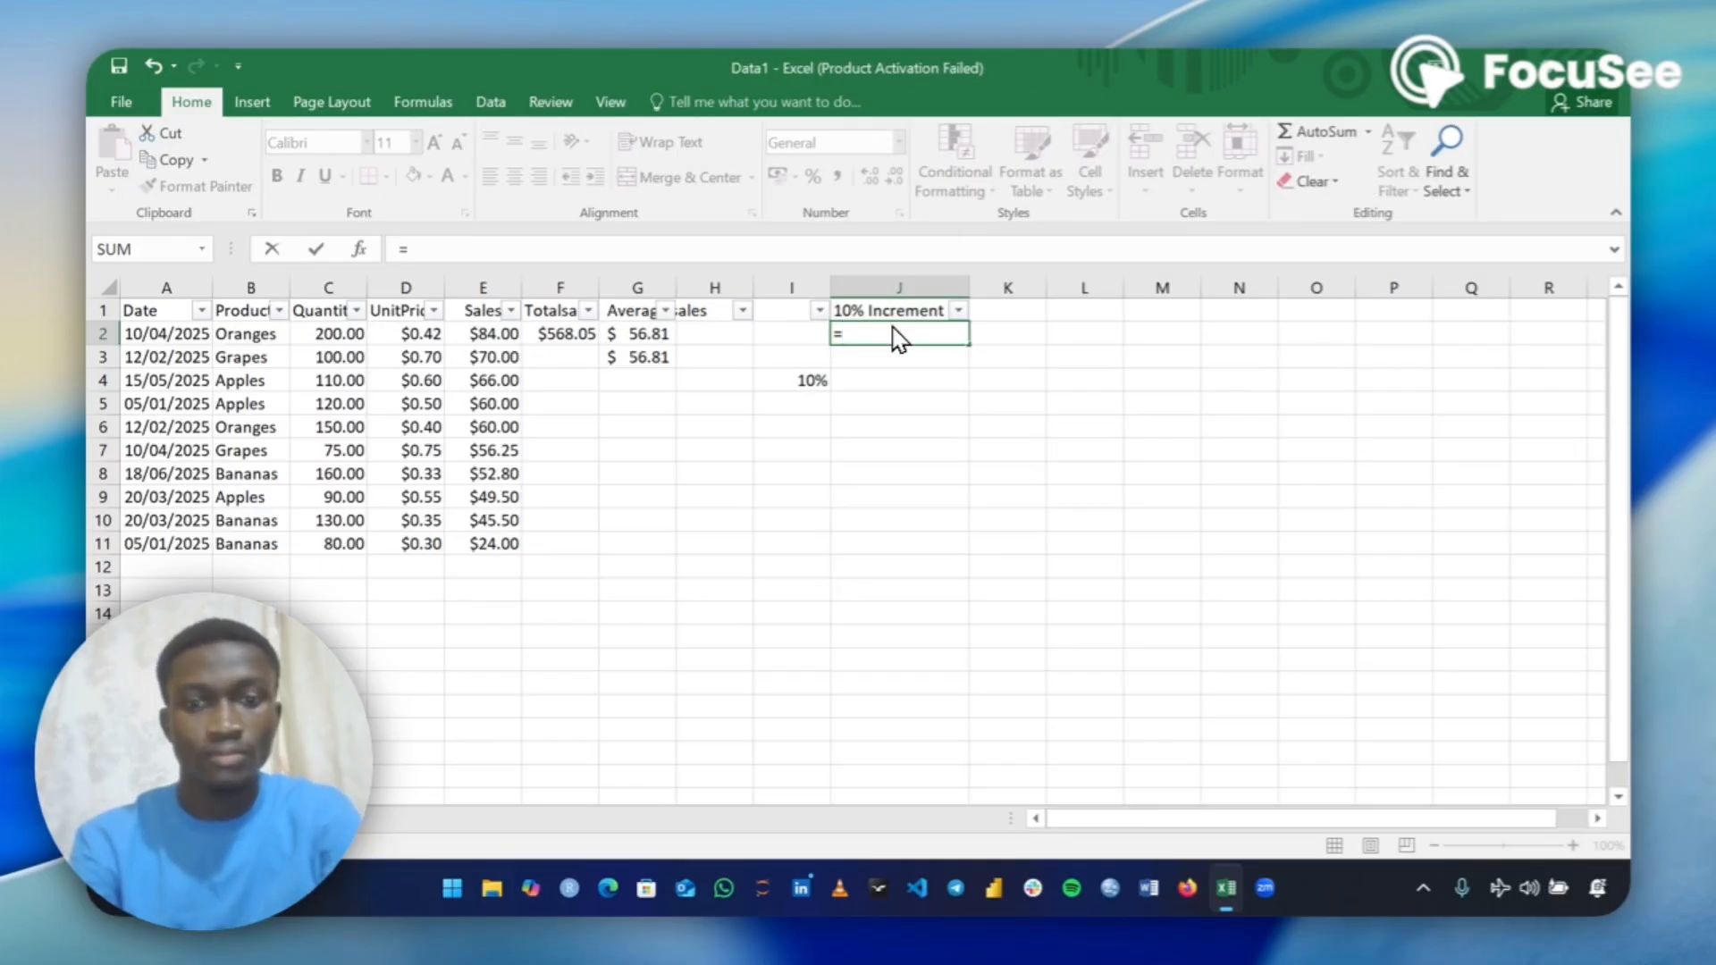
{"action": "type", "text": "("}
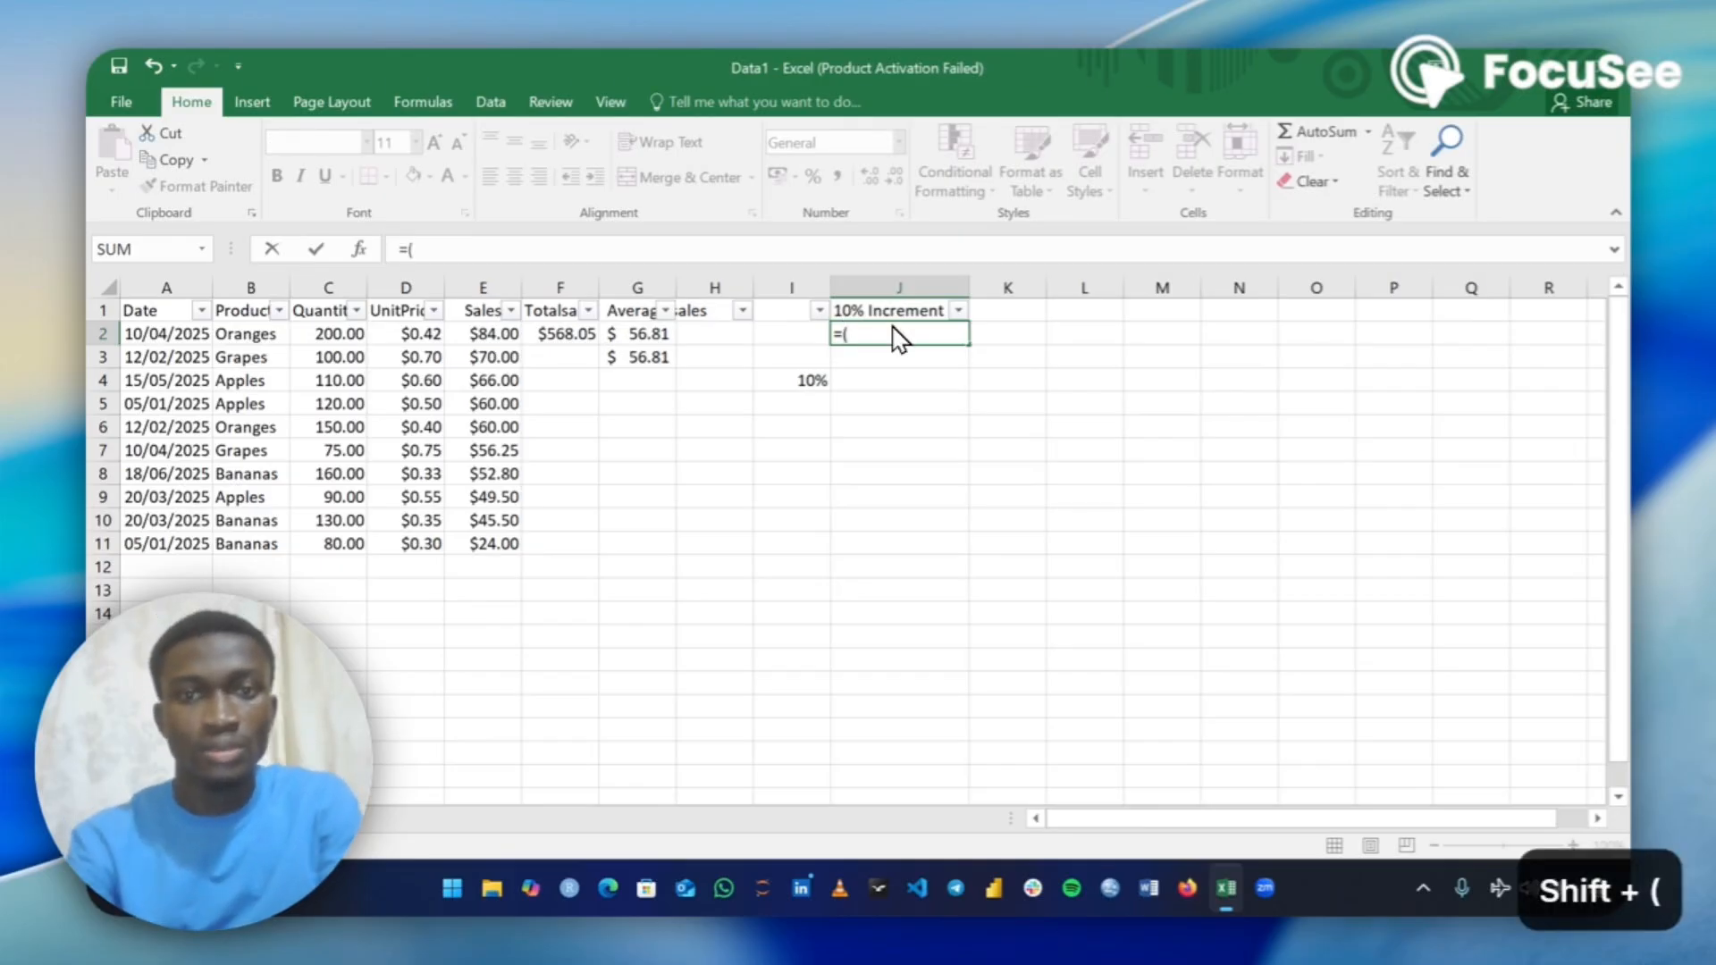
{"action": "left_click", "coordinate": [805, 377]}
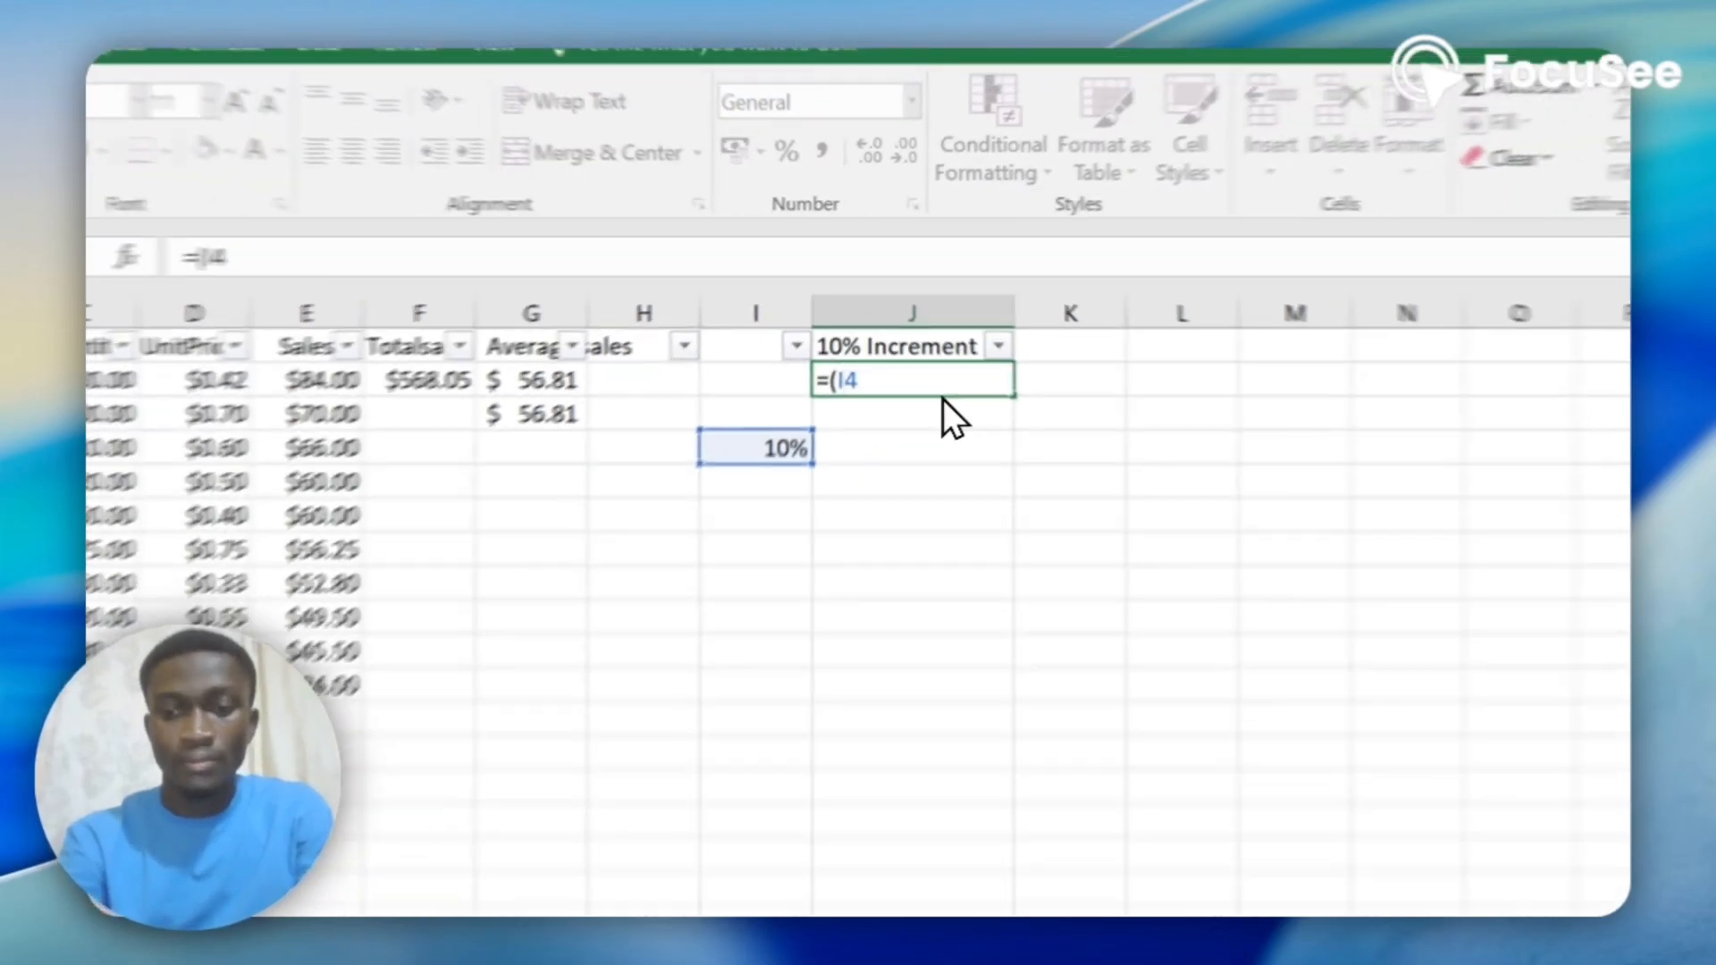
{"action": "type", "text": "$"}
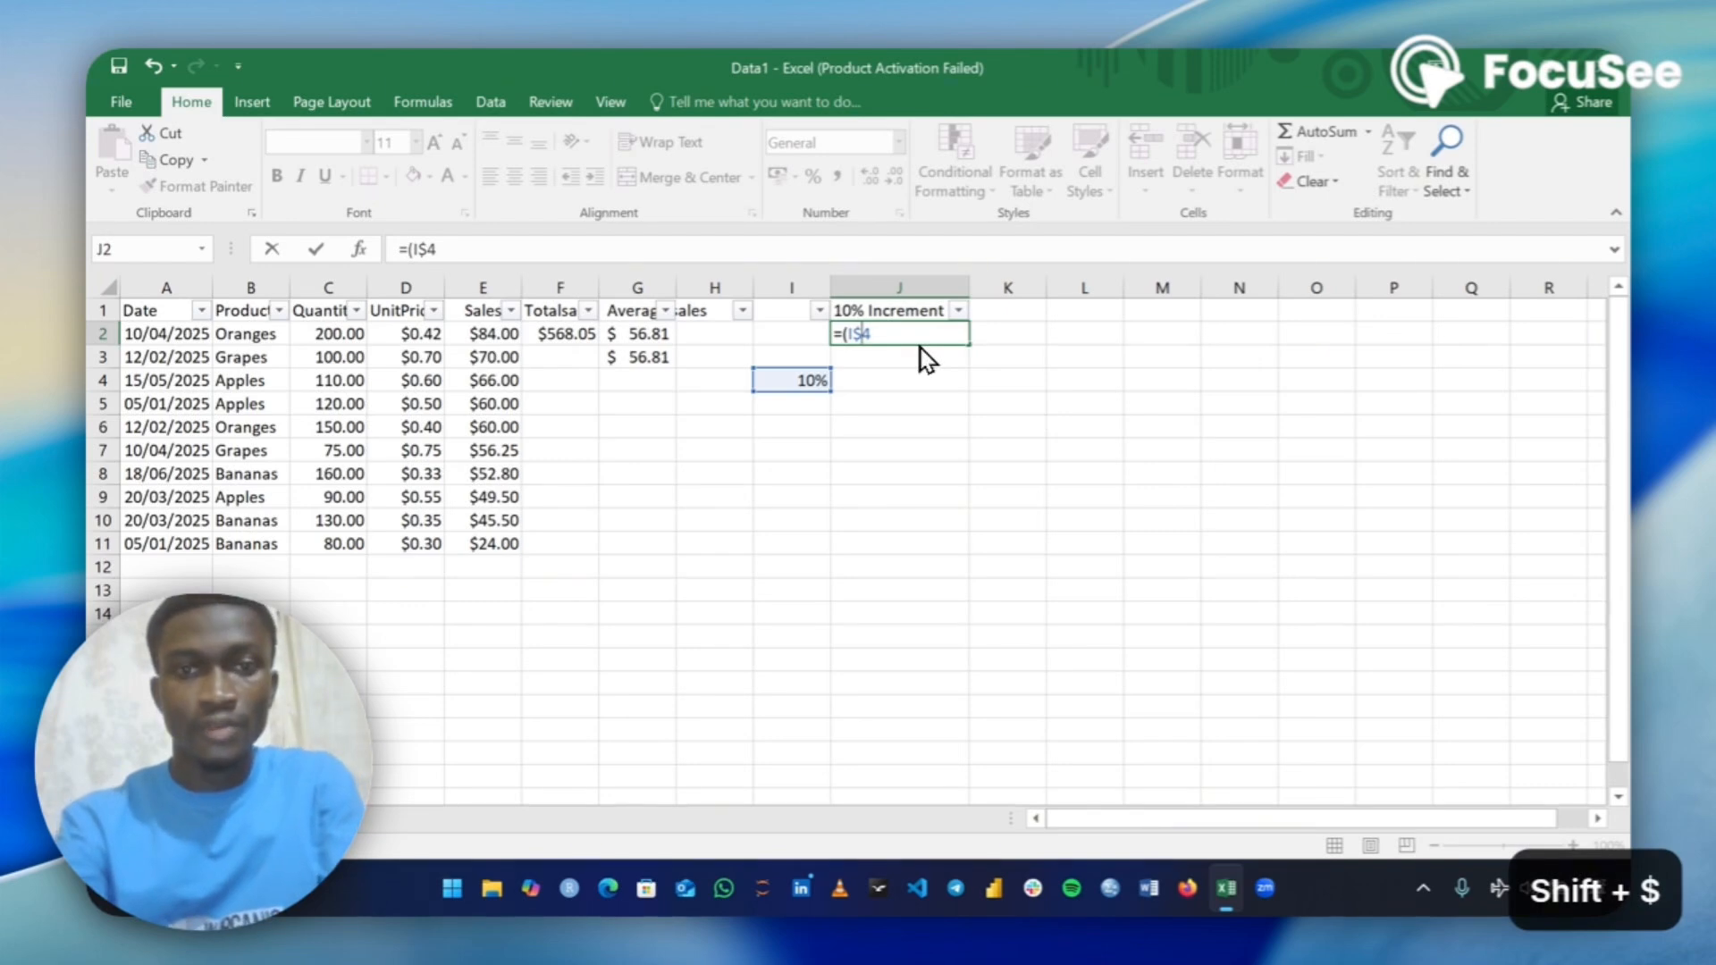
{"action": "key", "text": "Right"}
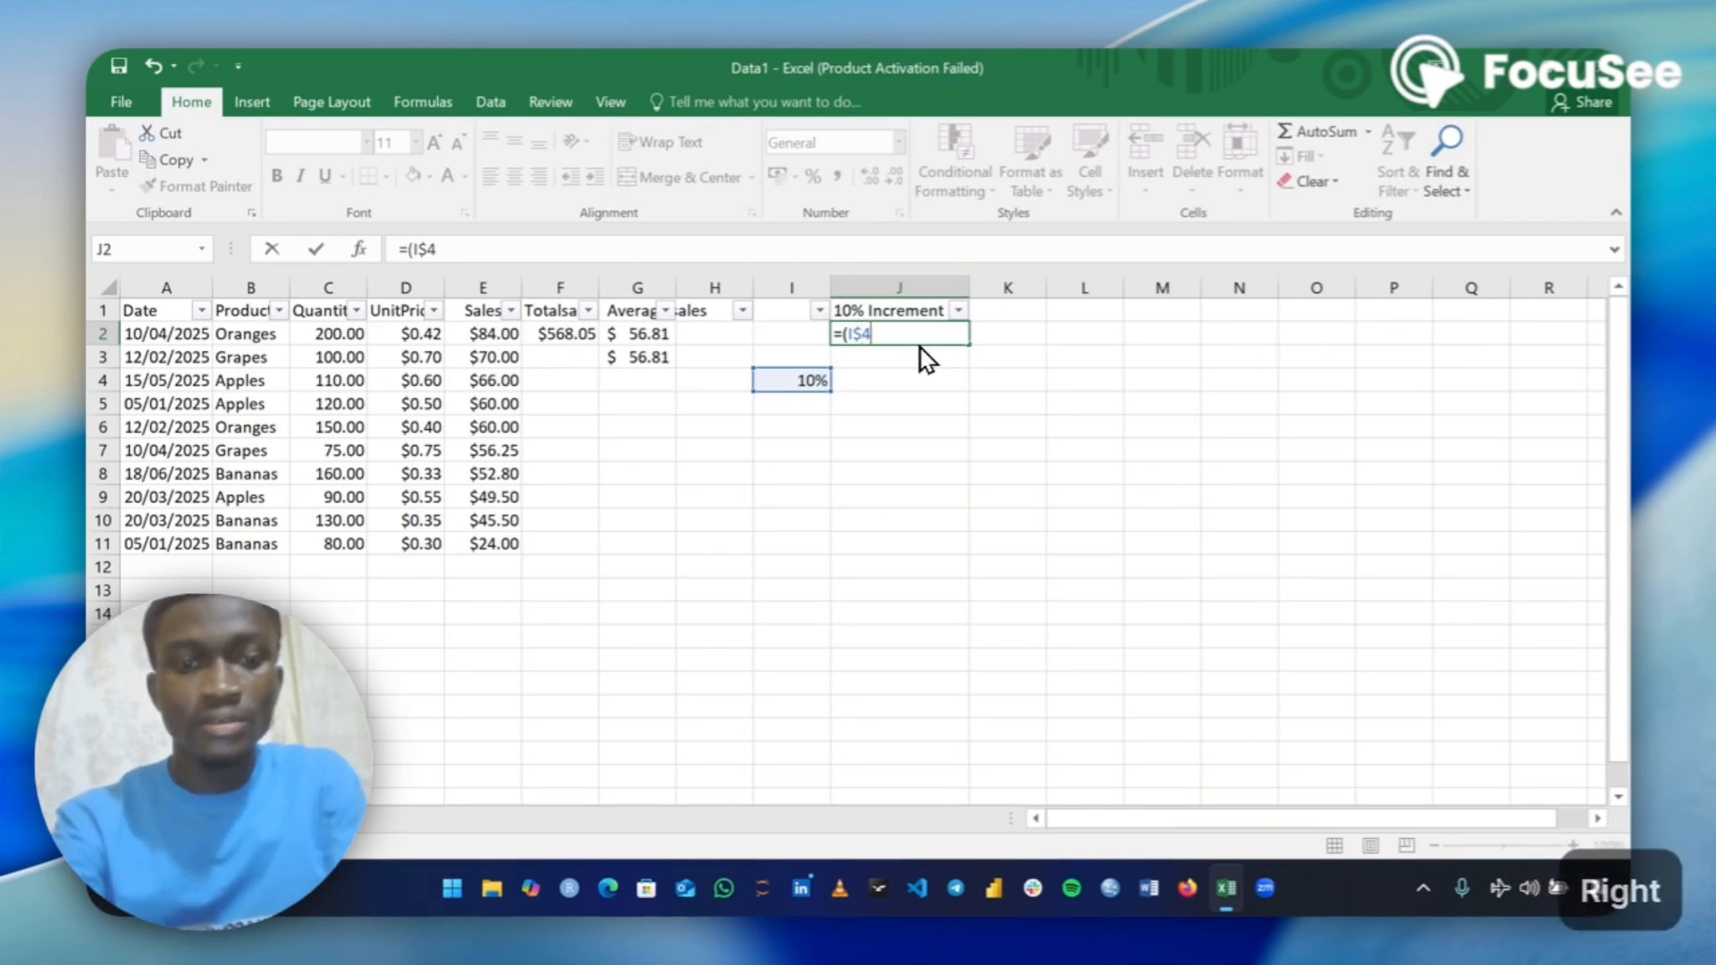
{"action": "type", "text": "$"}
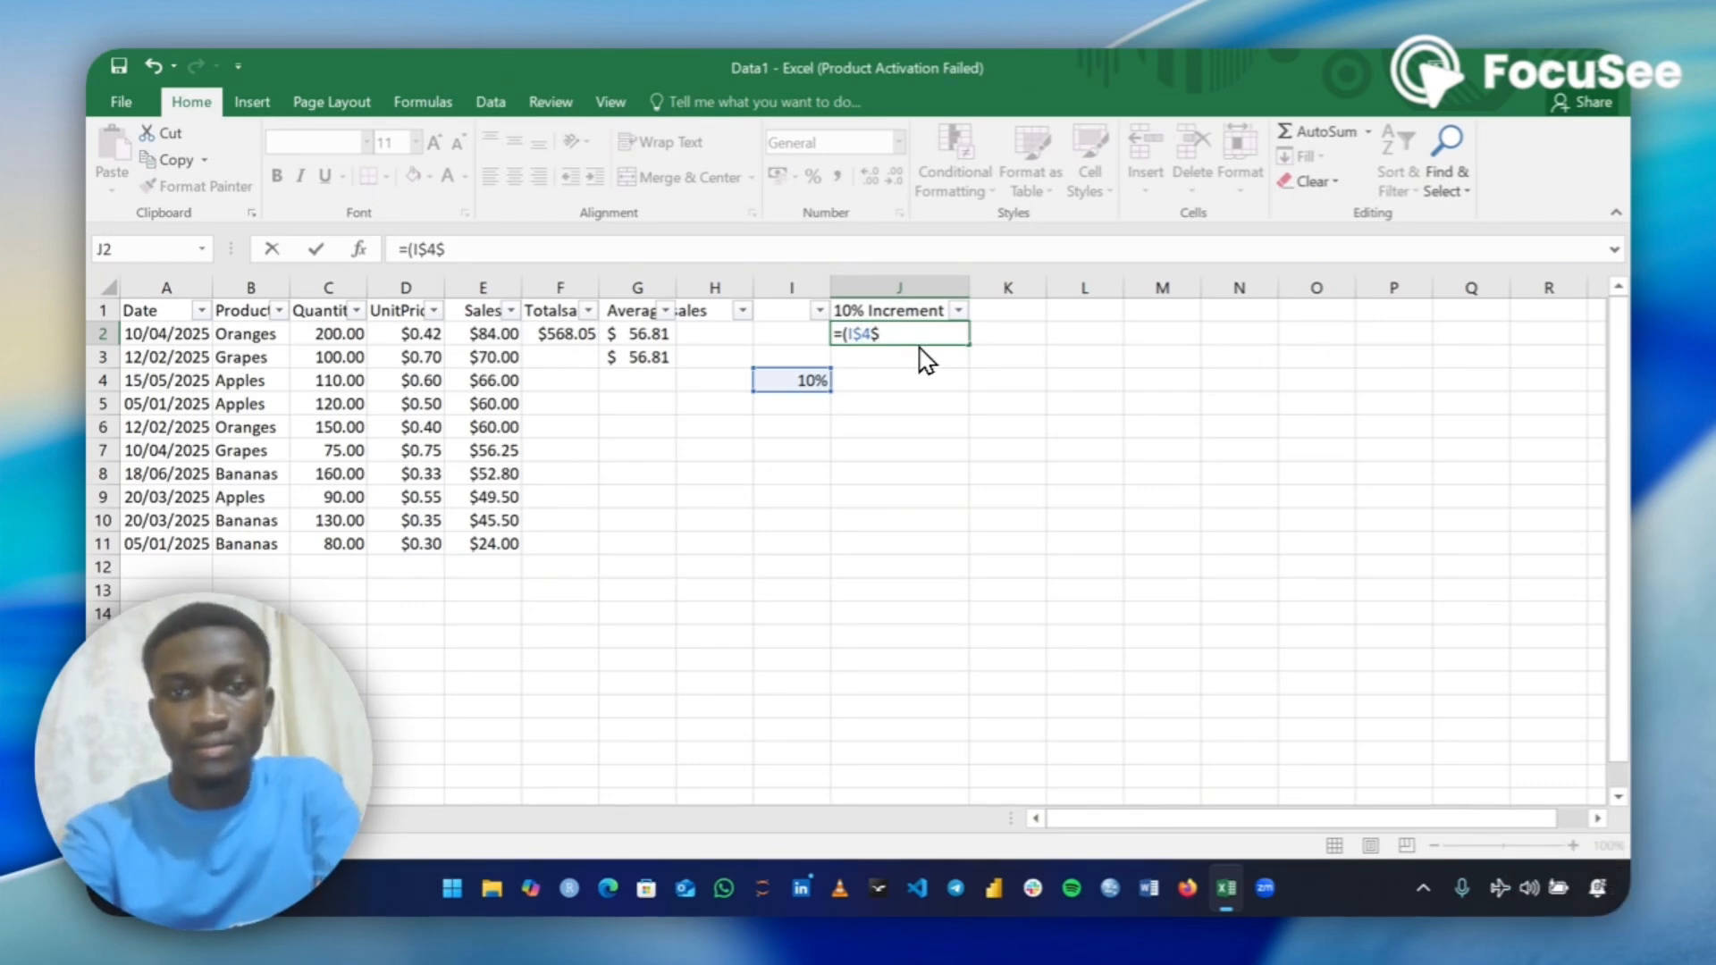
{"action": "type", "text": "8"}
{"action": "key", "text": "BackSpace"}
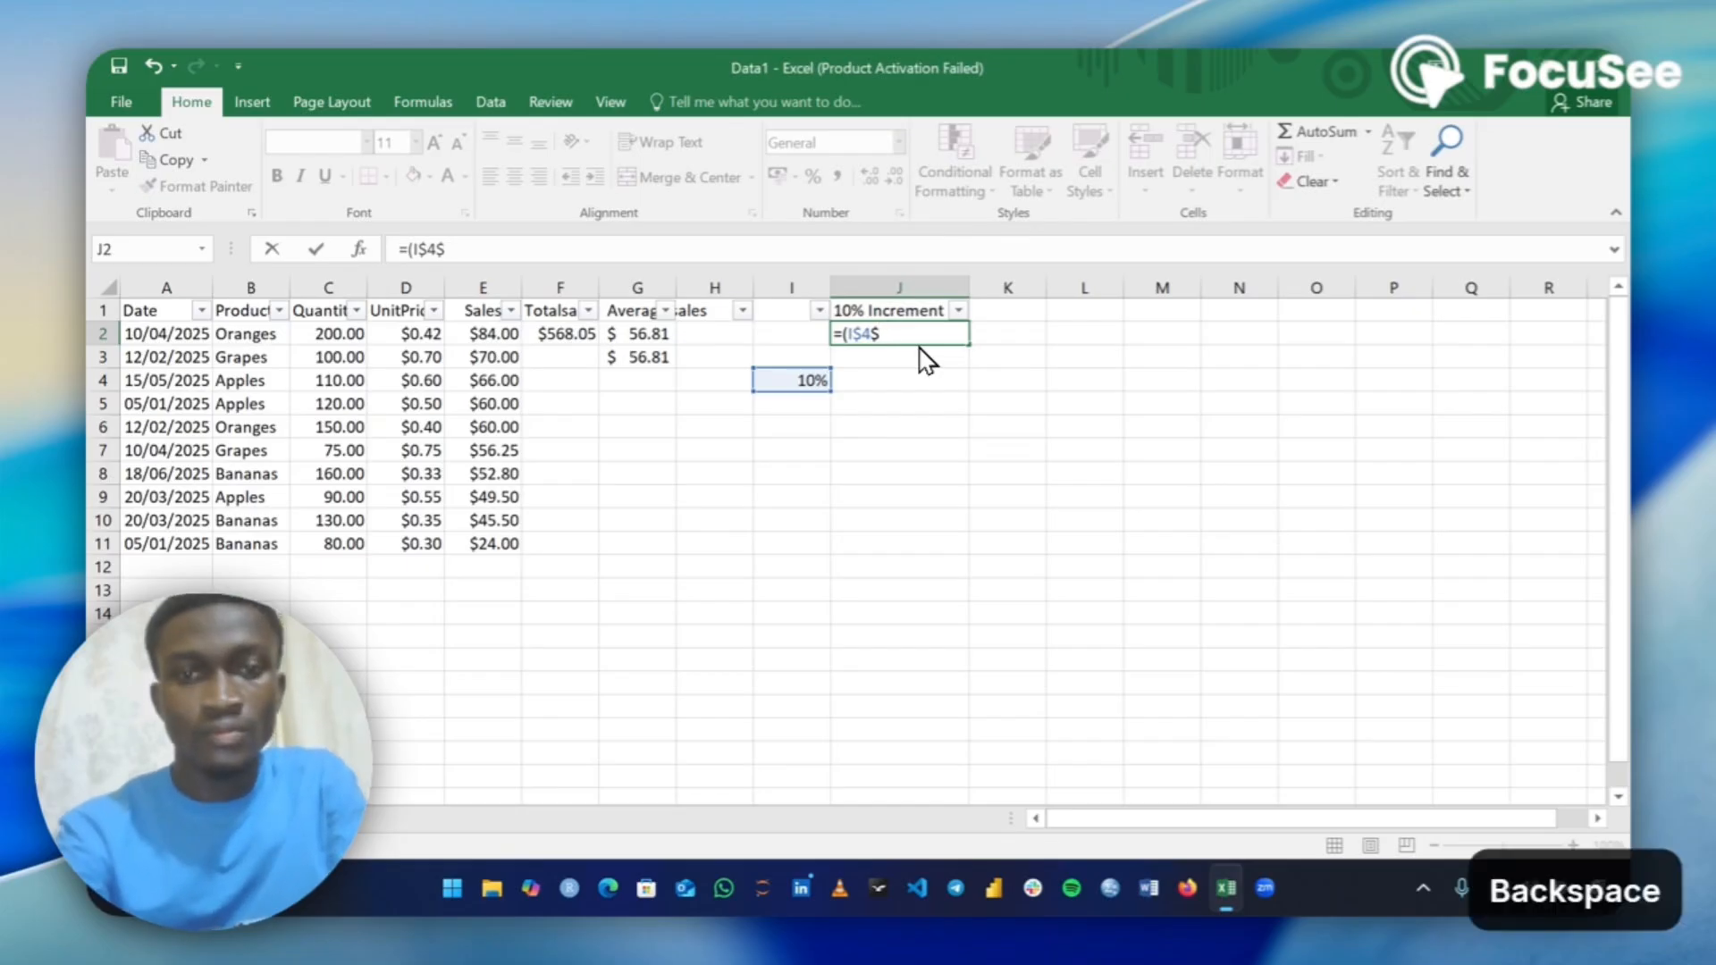
{"action": "type", "text": "*"}
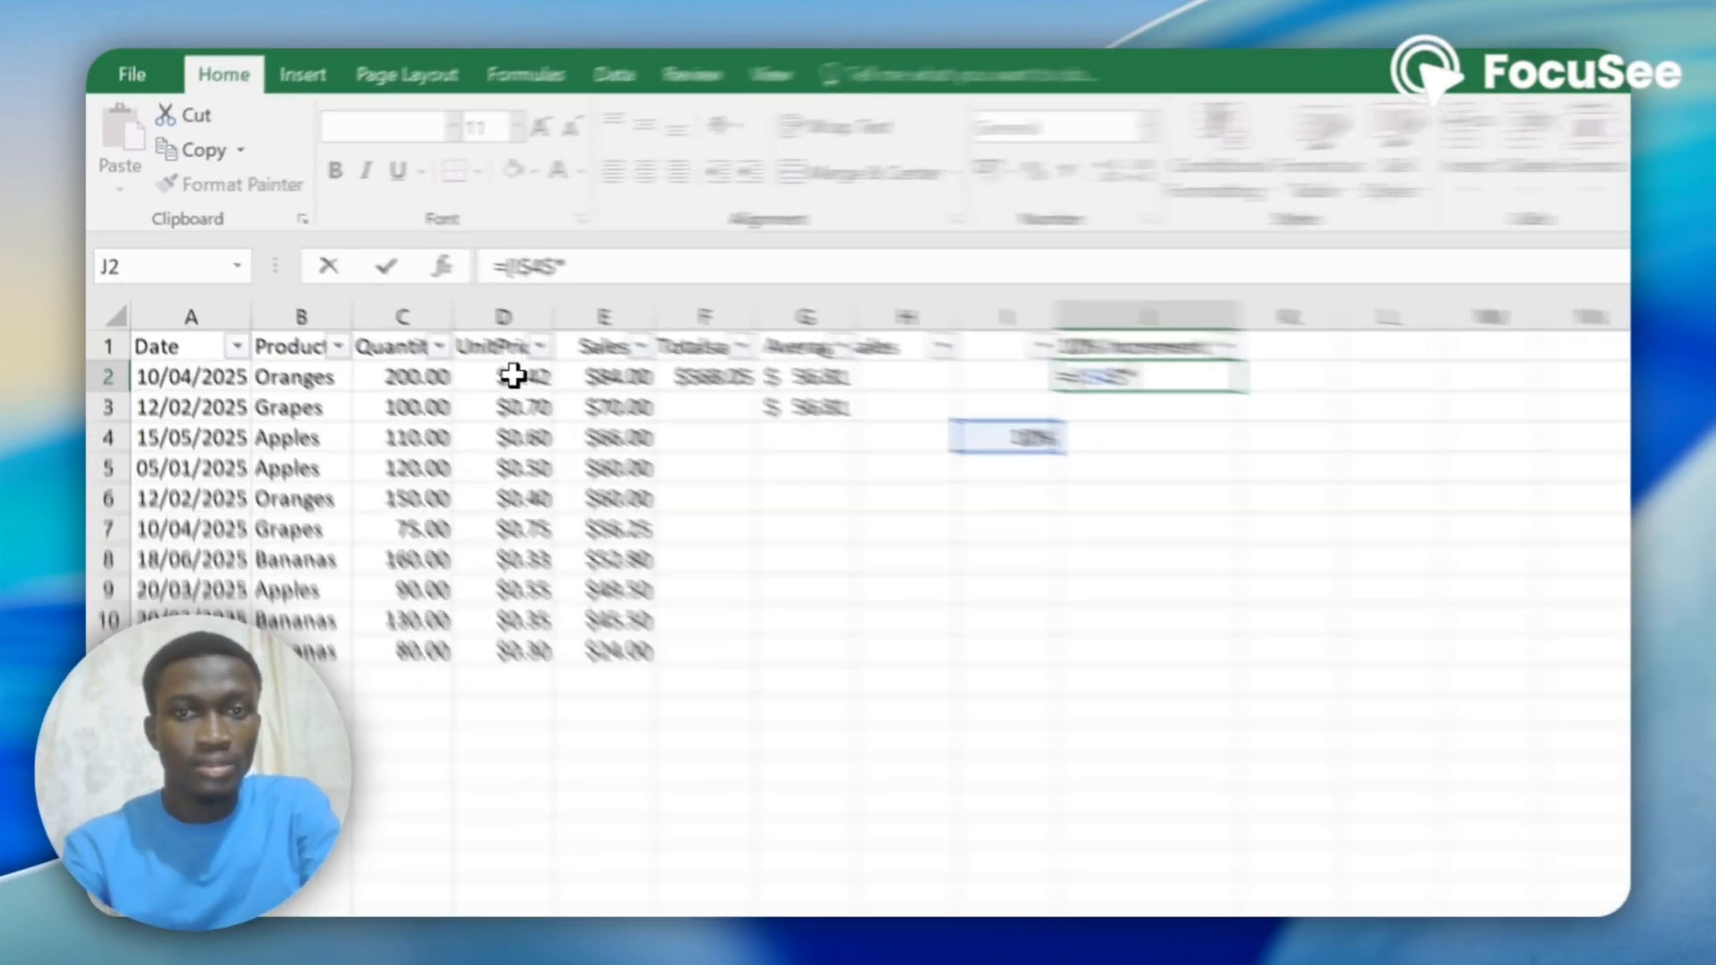
{"action": "left_click", "coordinate": [512, 376]}
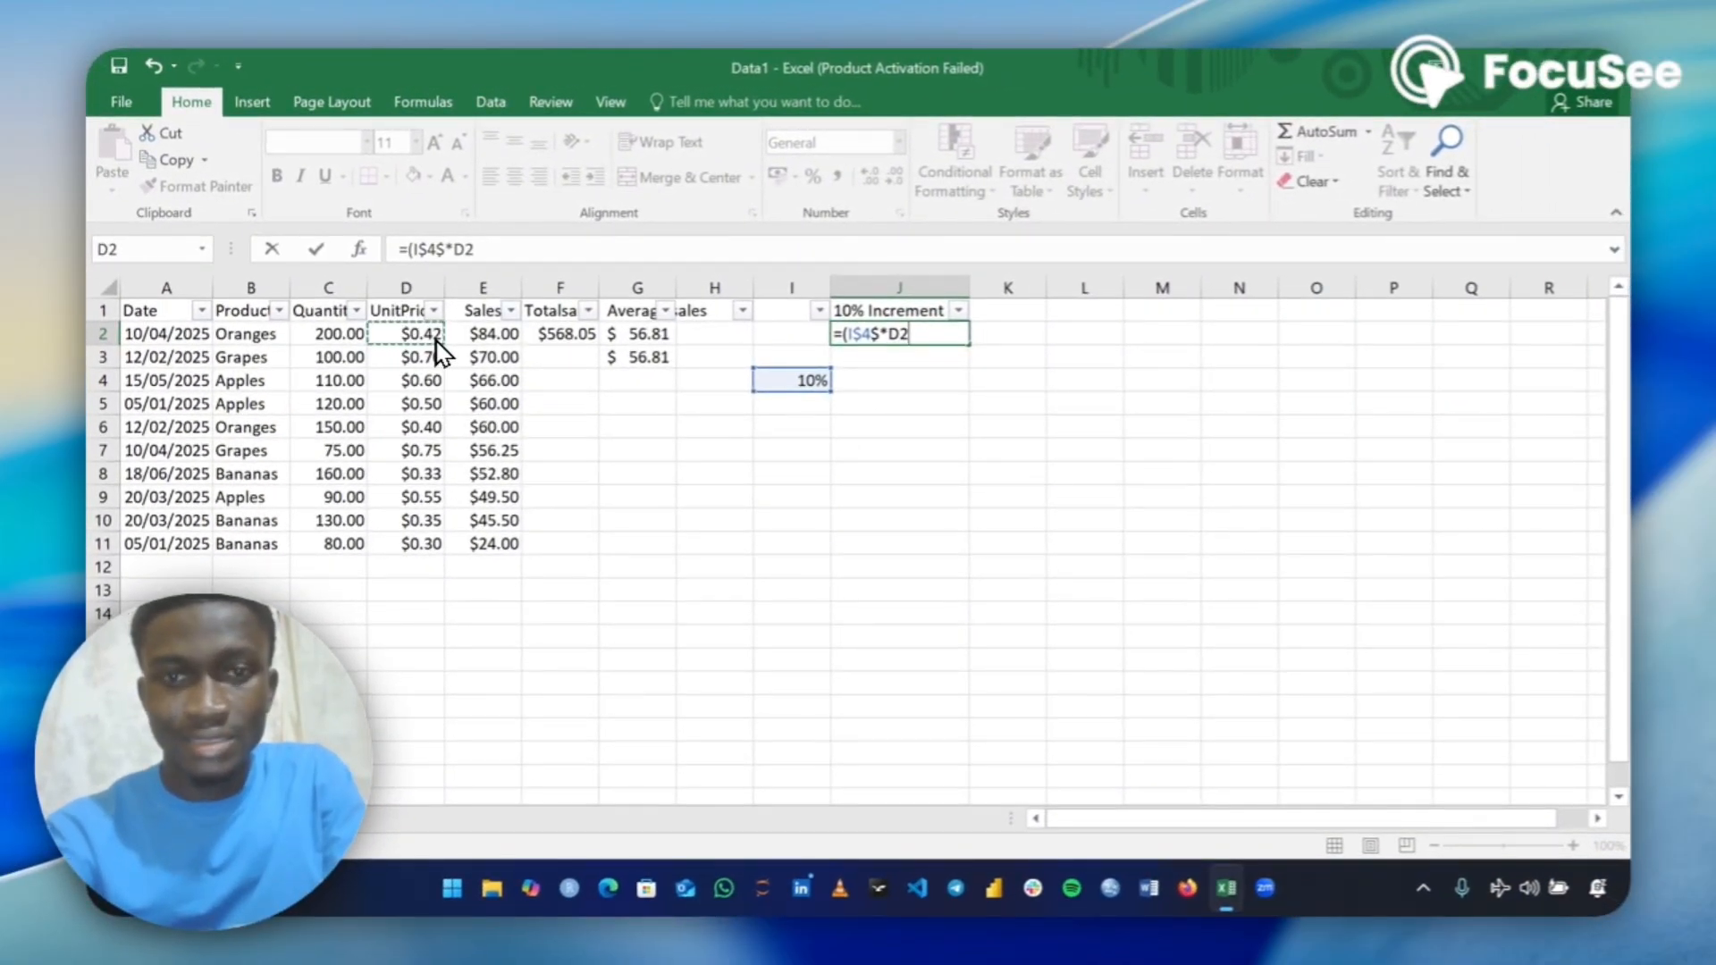
{"action": "type", "text": "+"}
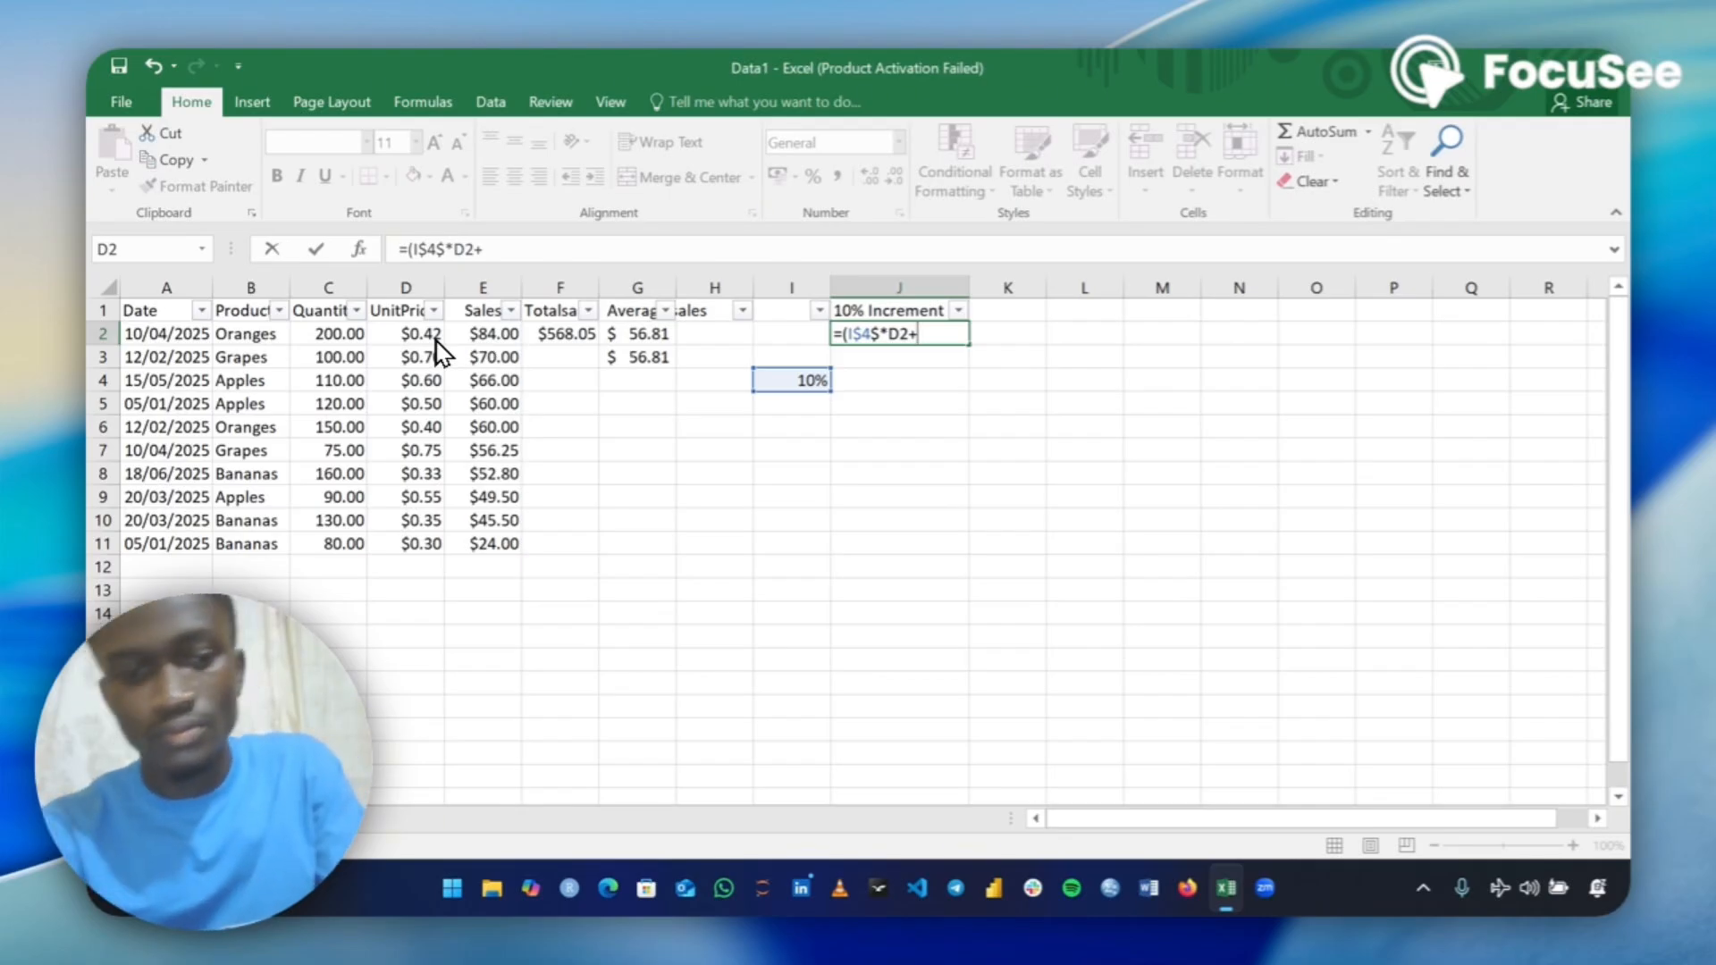
{"action": "type", "text": "d2"}
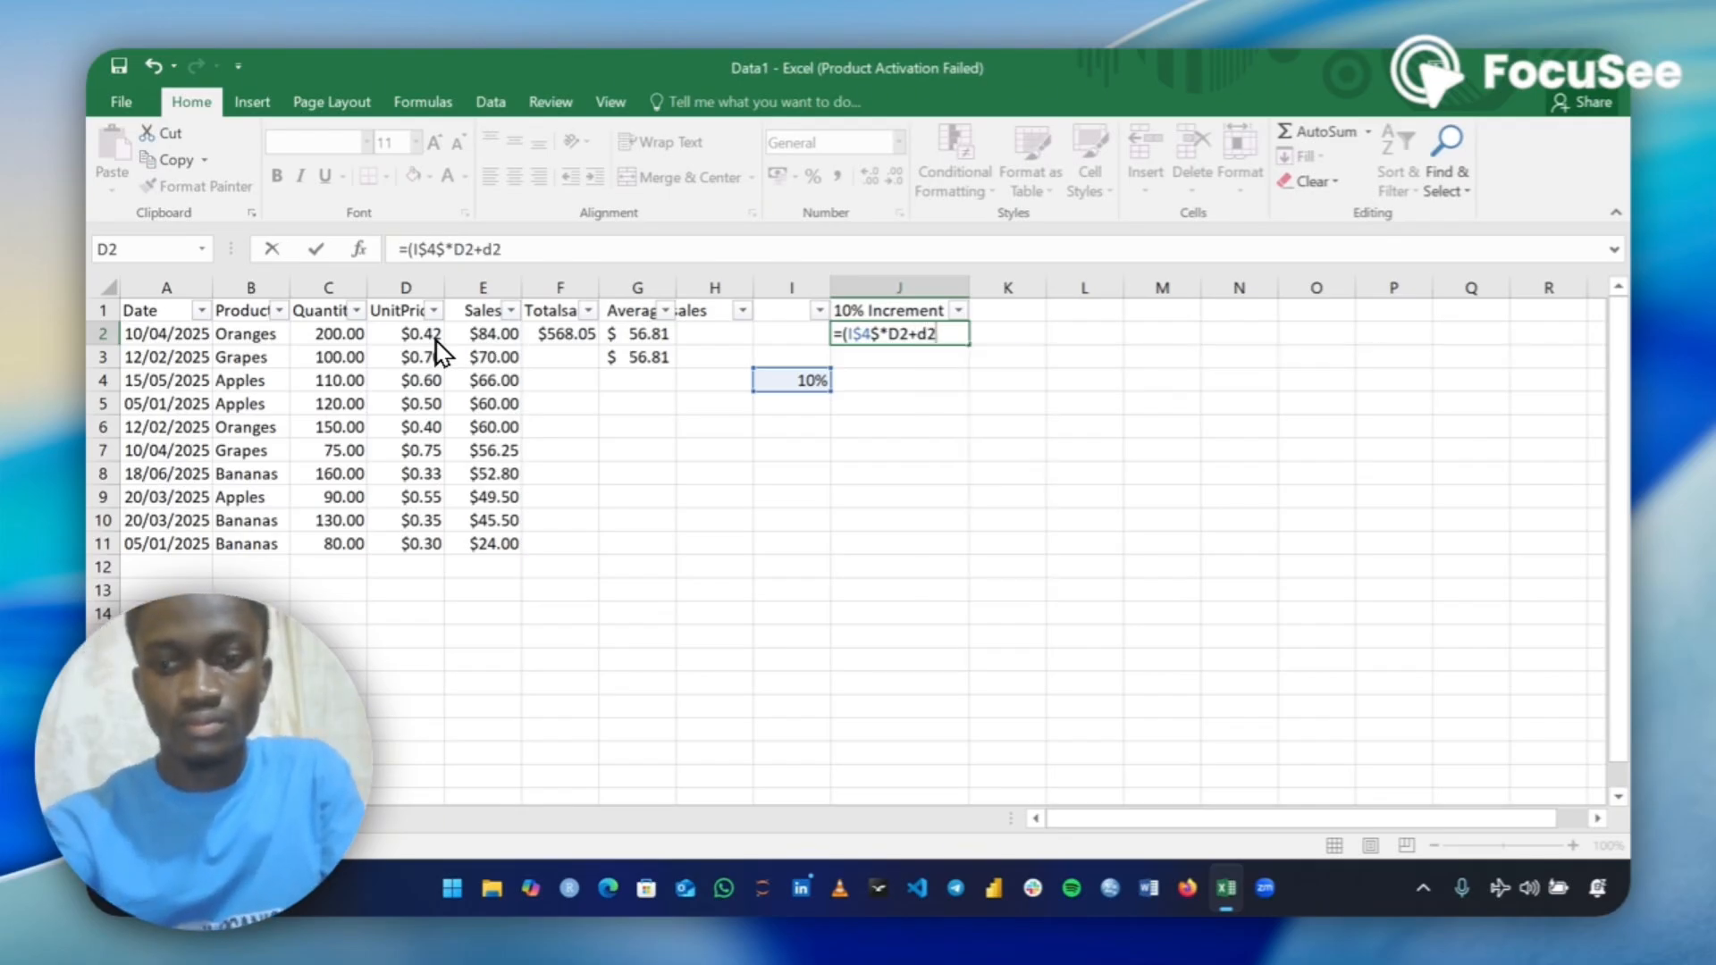
{"action": "key", "text": "BackSpace"}
{"action": "key", "text": "BackSpace"}
{"action": "type", "text": "D2"}
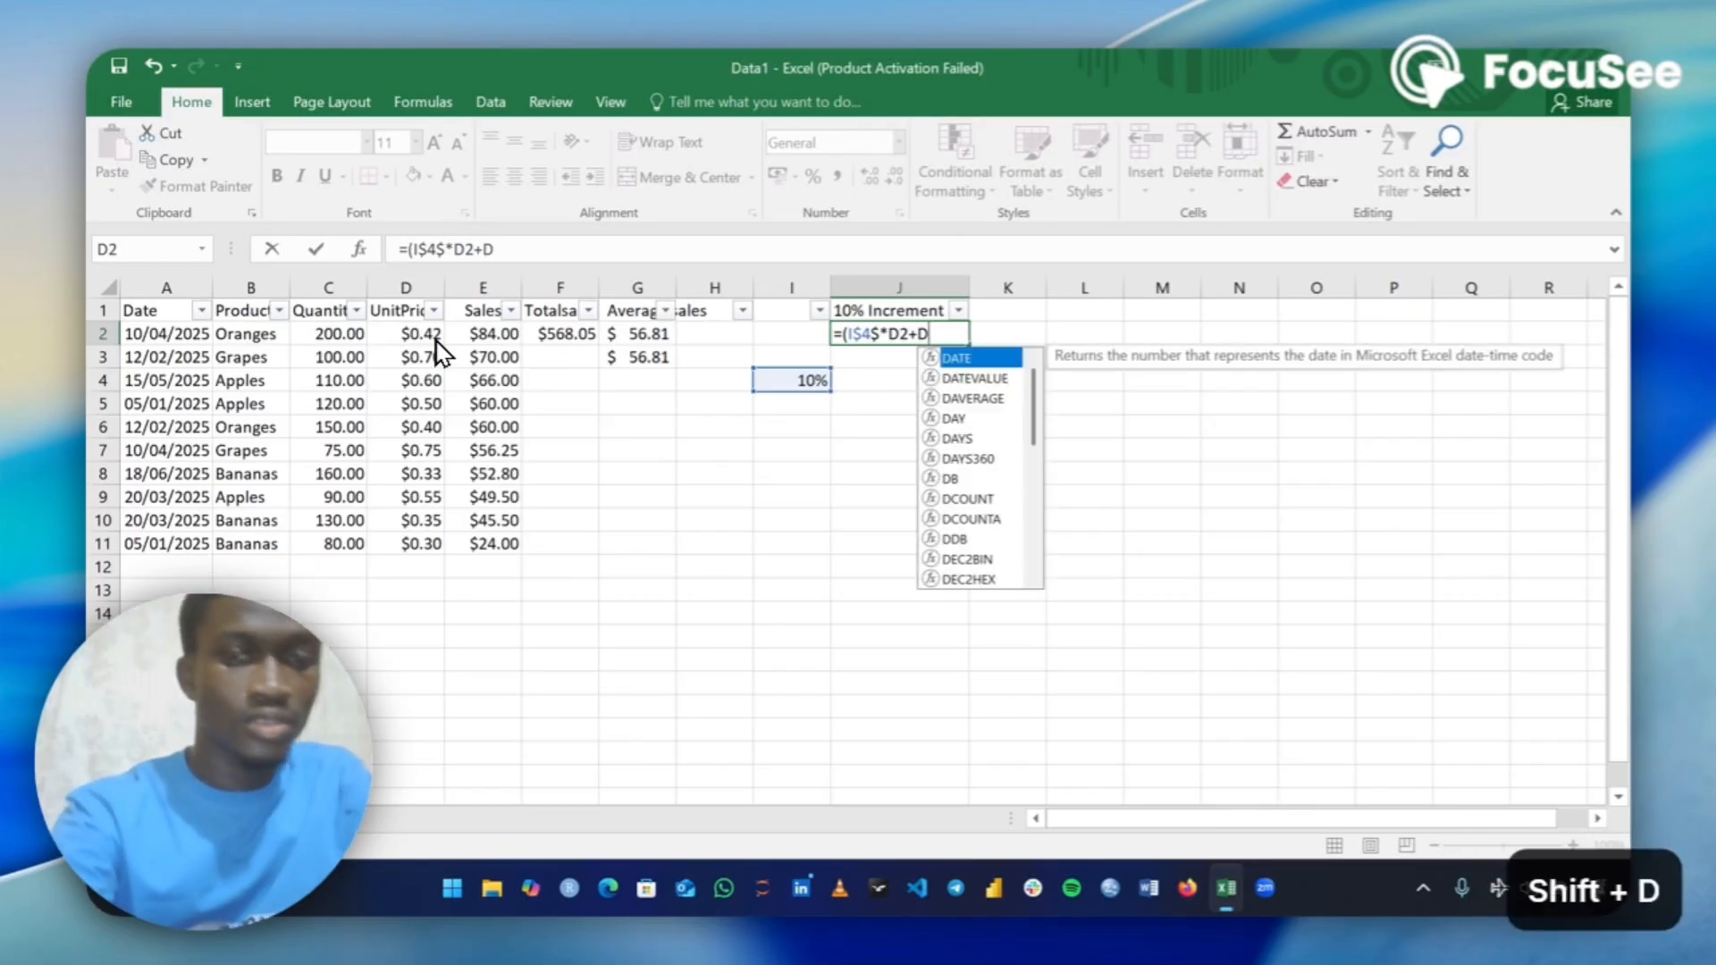
{"action": "type", "text": ")"}
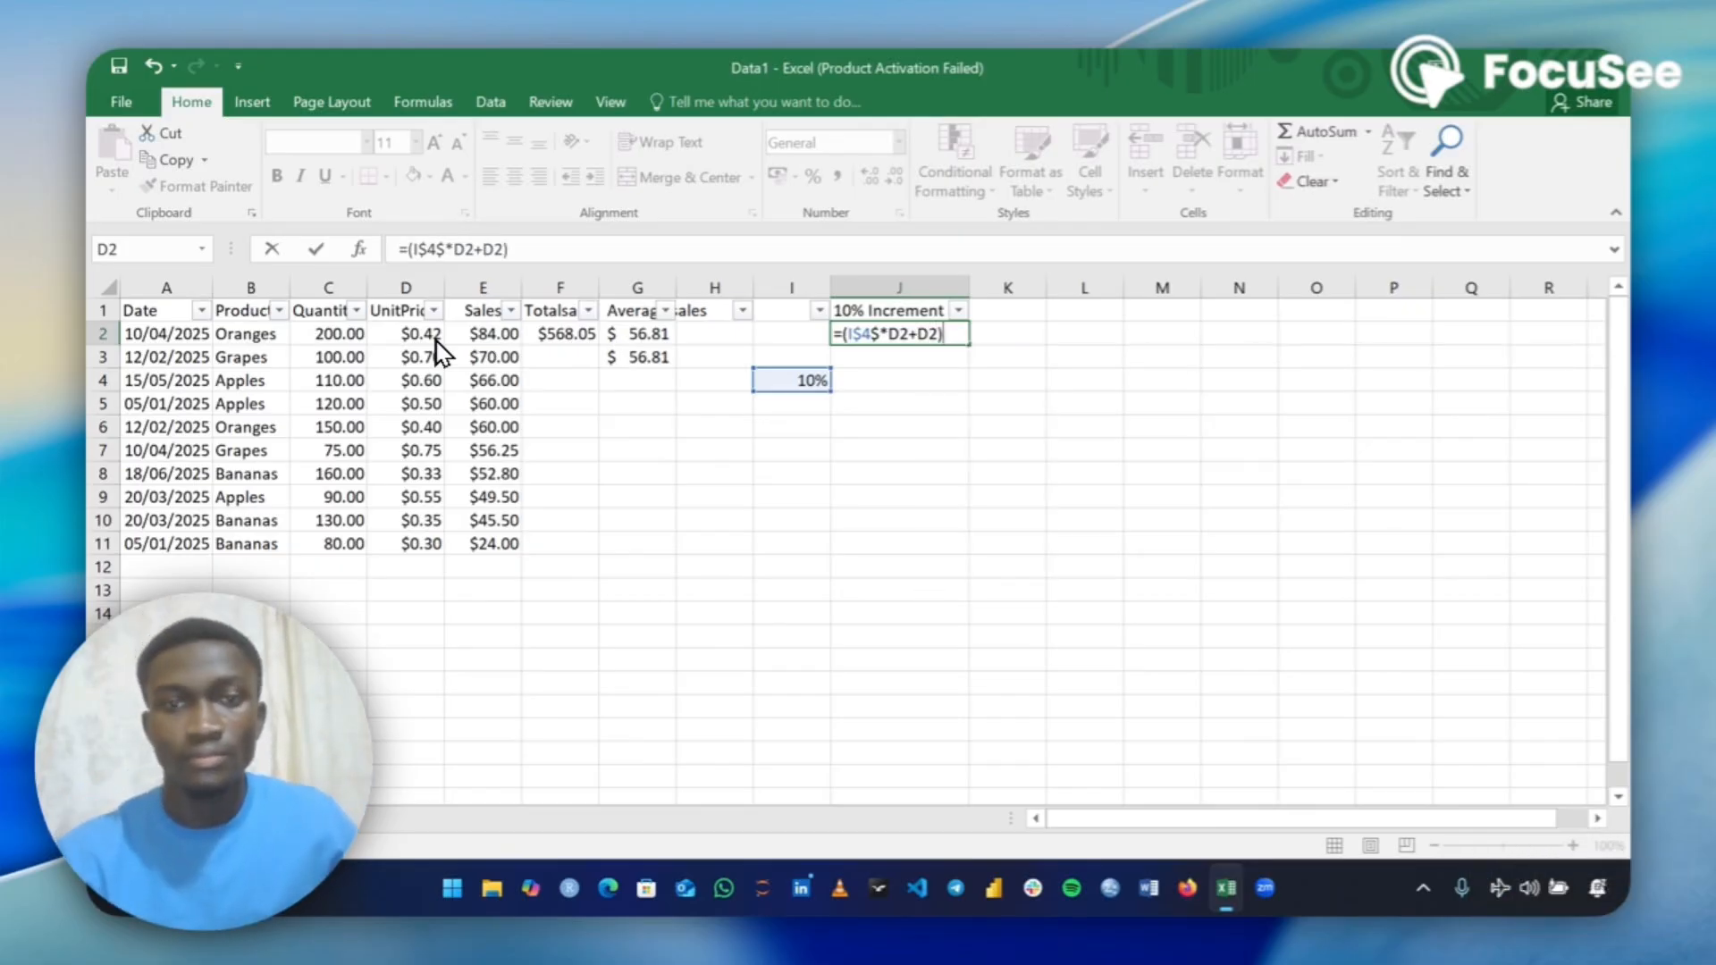
{"action": "key", "text": "Return"}
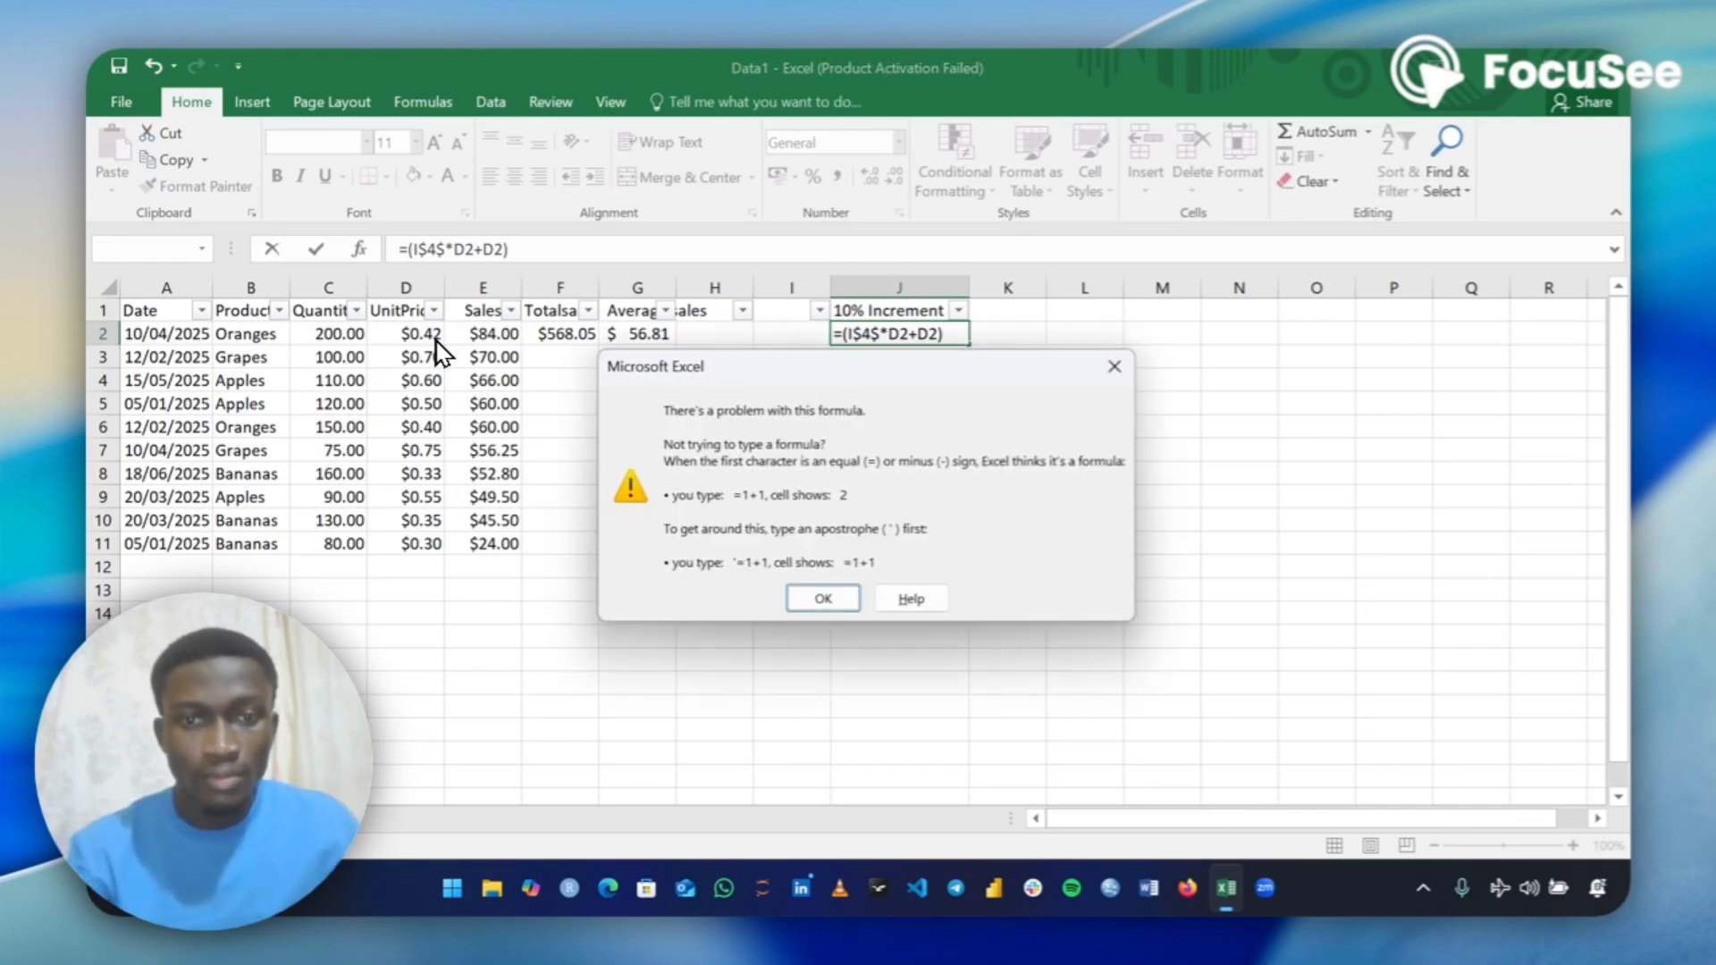
{"action": "left_click", "coordinate": [809, 599]}
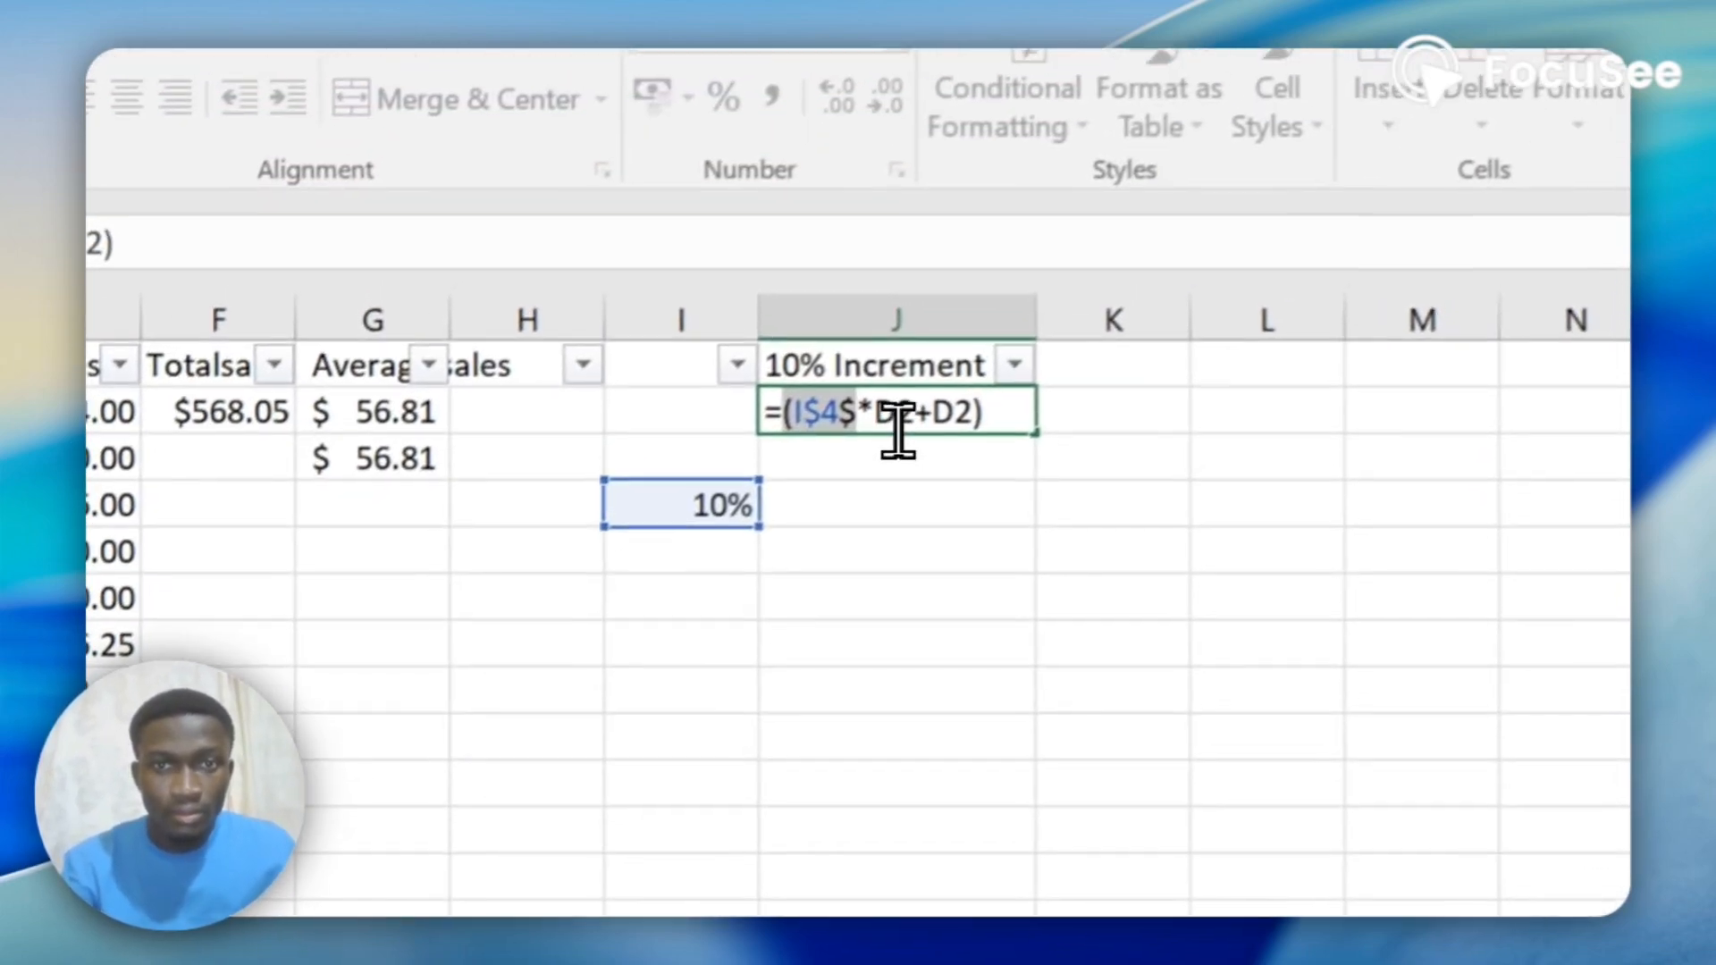
Correct the formula in J2 to =(I$4*D2+D2).
{"action": "left_click", "coordinate": [992, 159]}
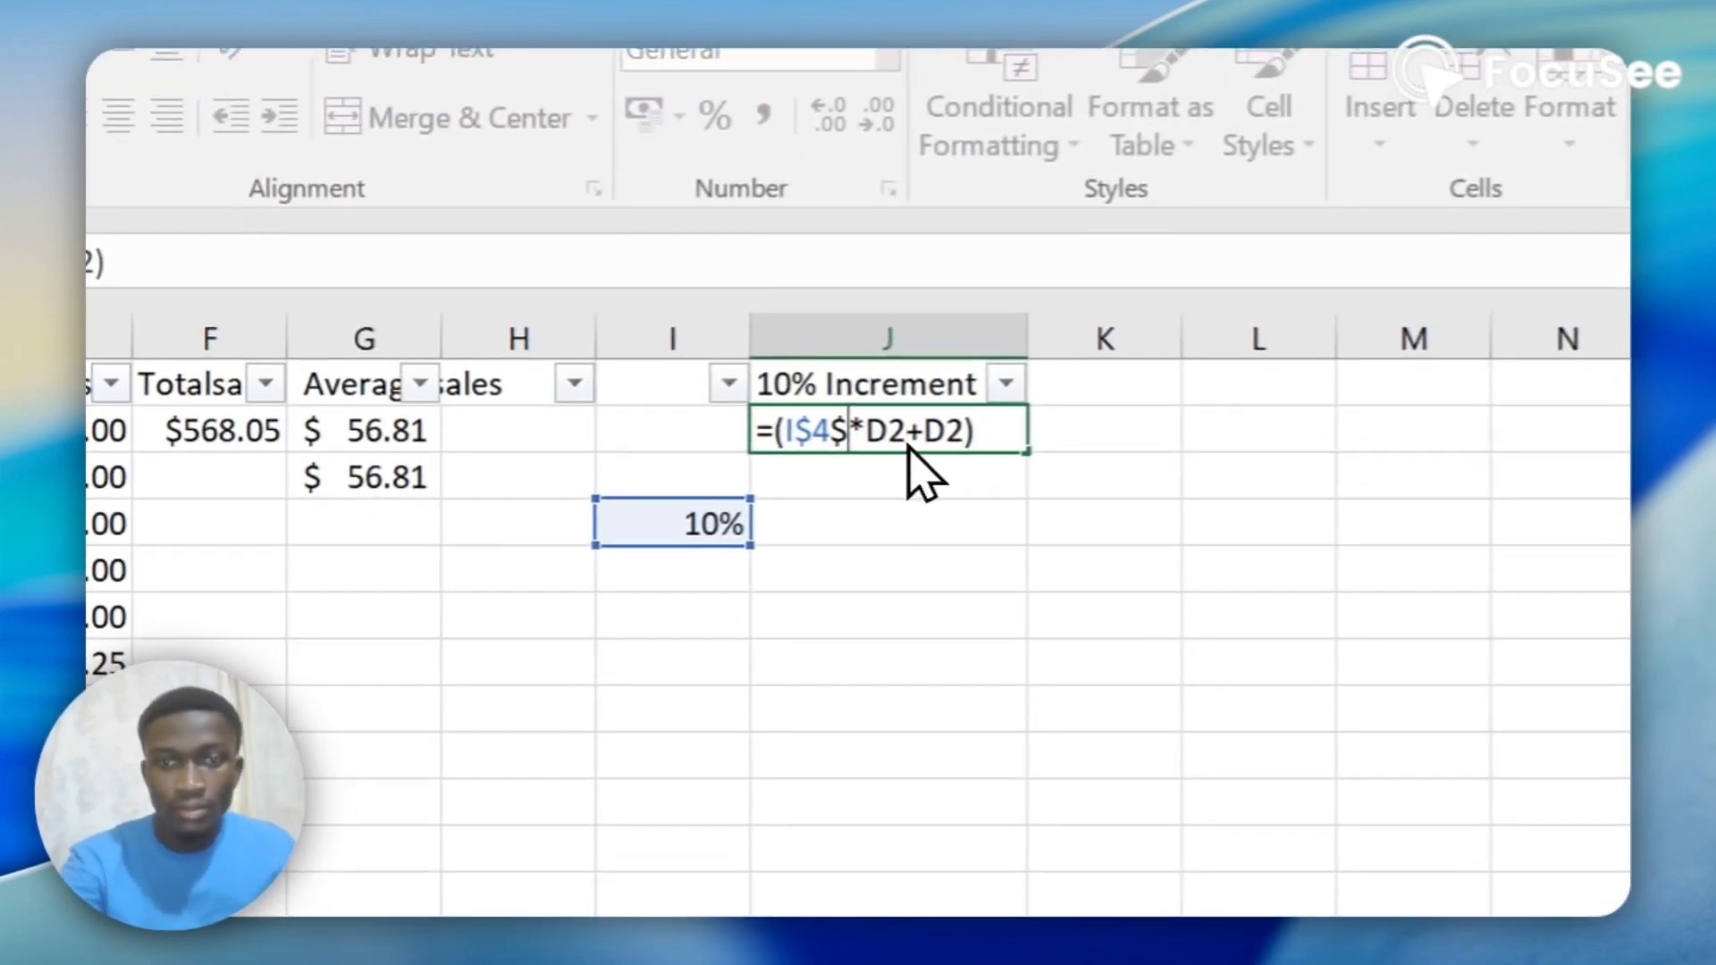
{"action": "key", "text": "BackSpace"}
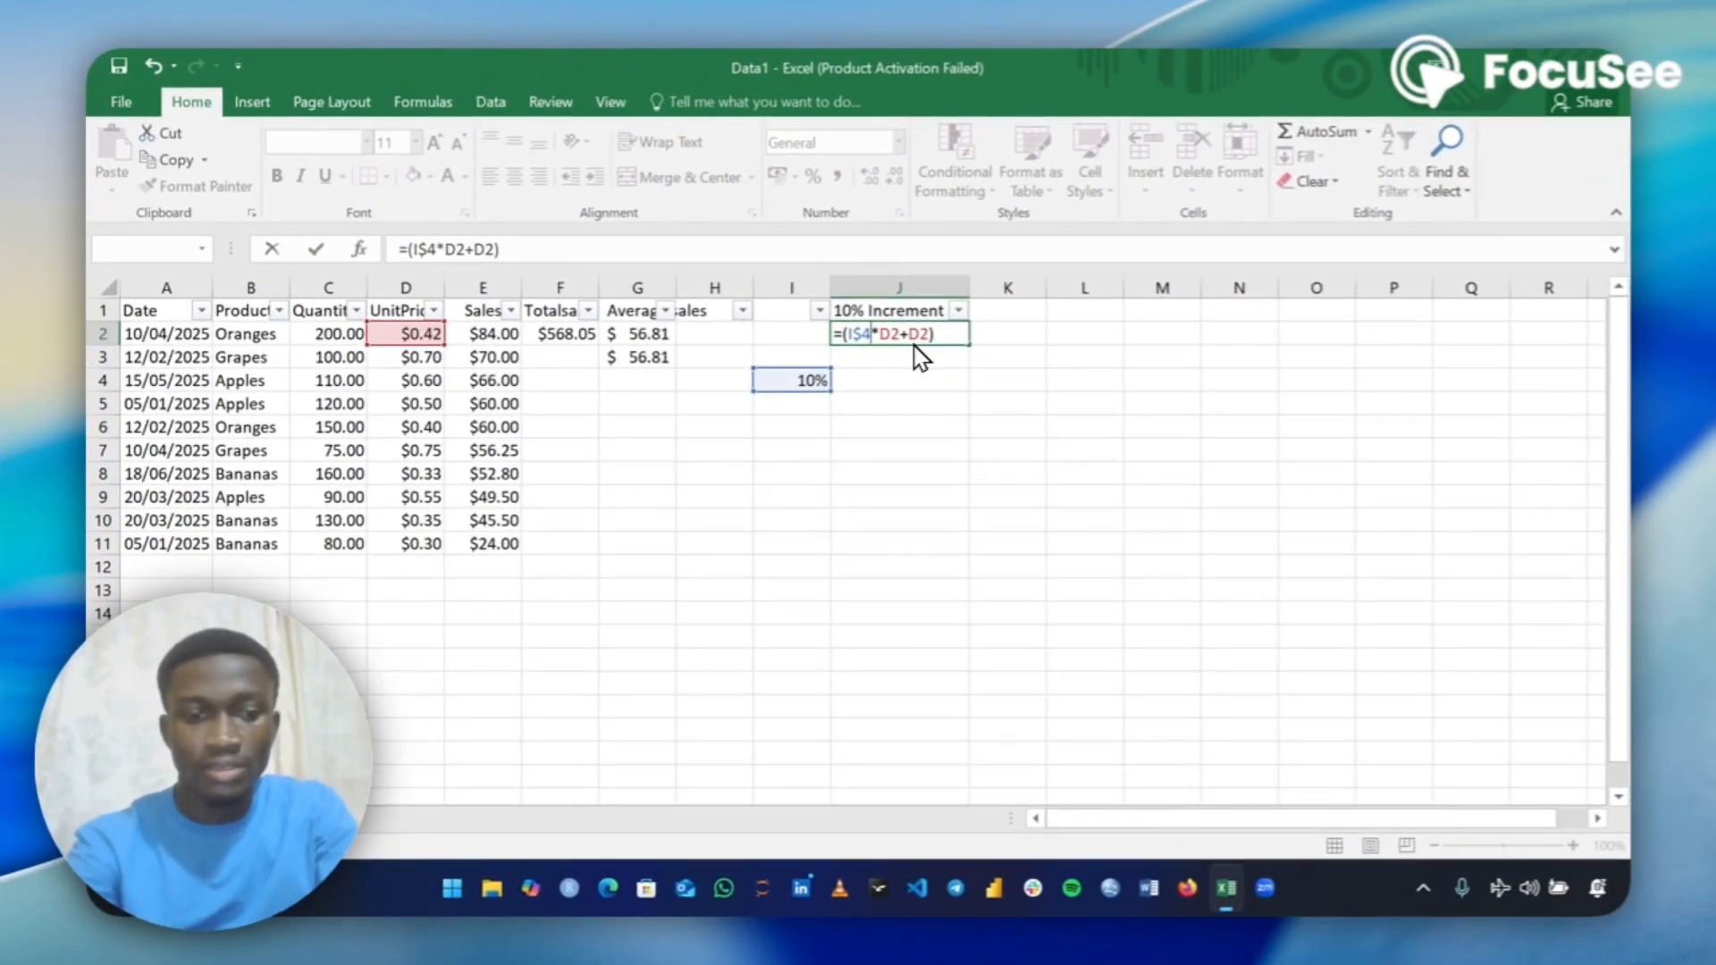
{"action": "key", "text": "Return"}
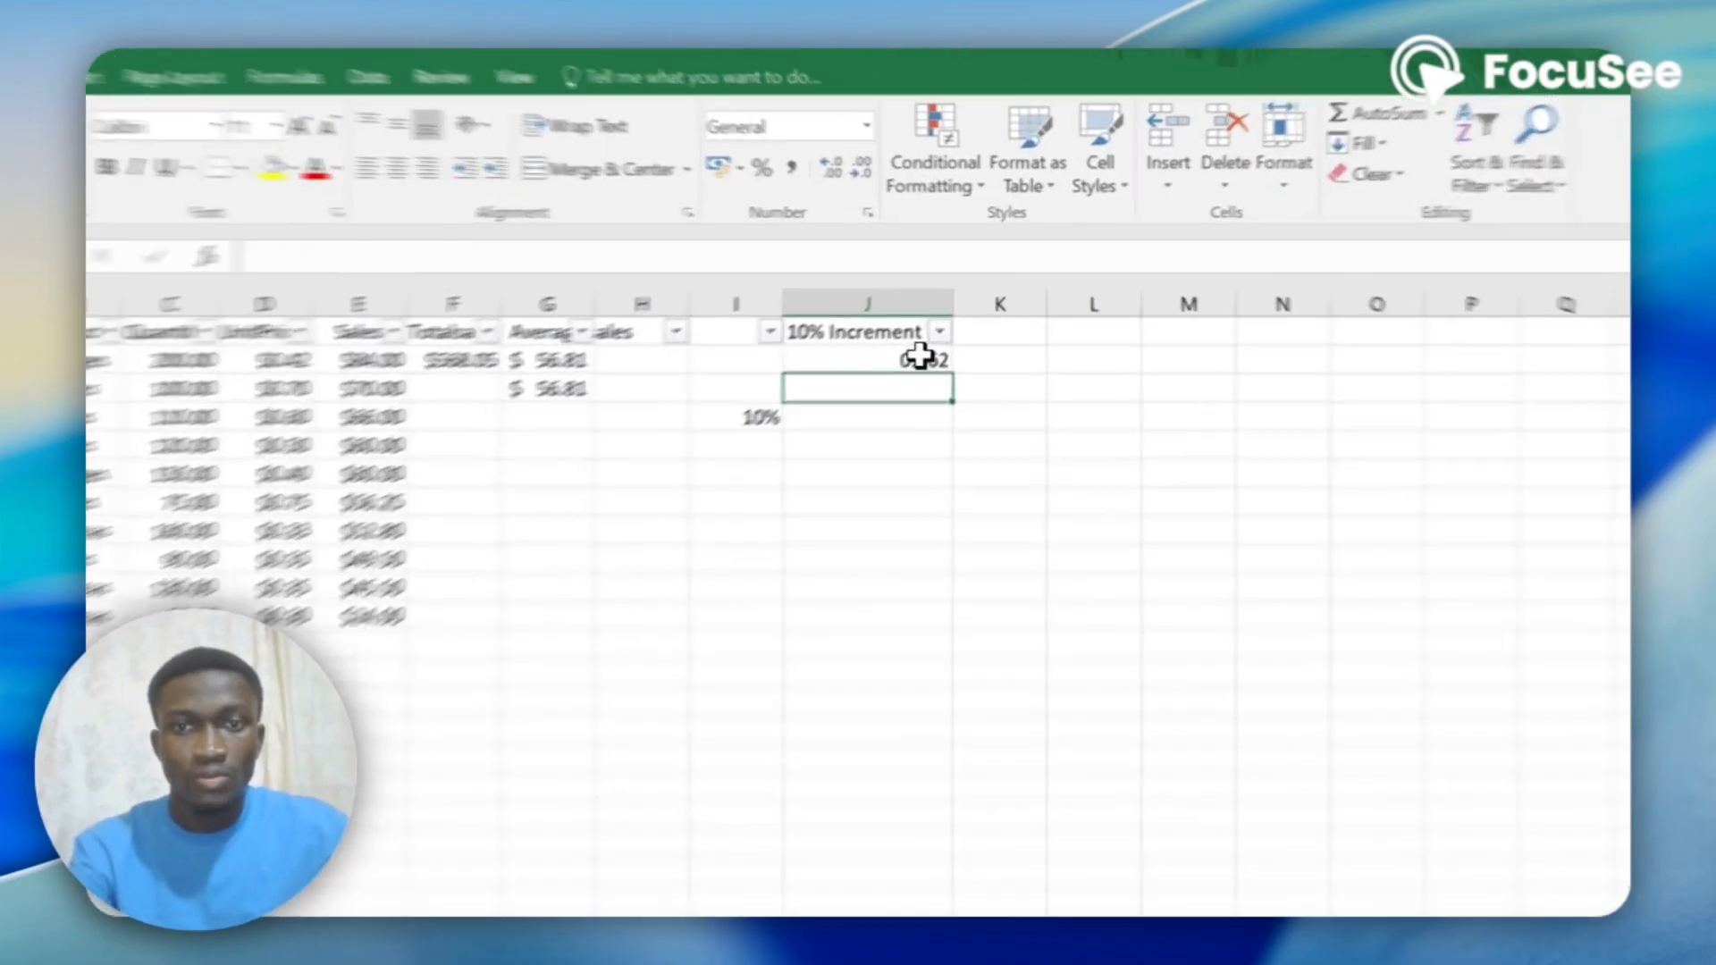
Fill the J2 formula down to J11, and check the formula in J3 against cells I4 and D3.
{"action": "left_click", "coordinate": [930, 338]}
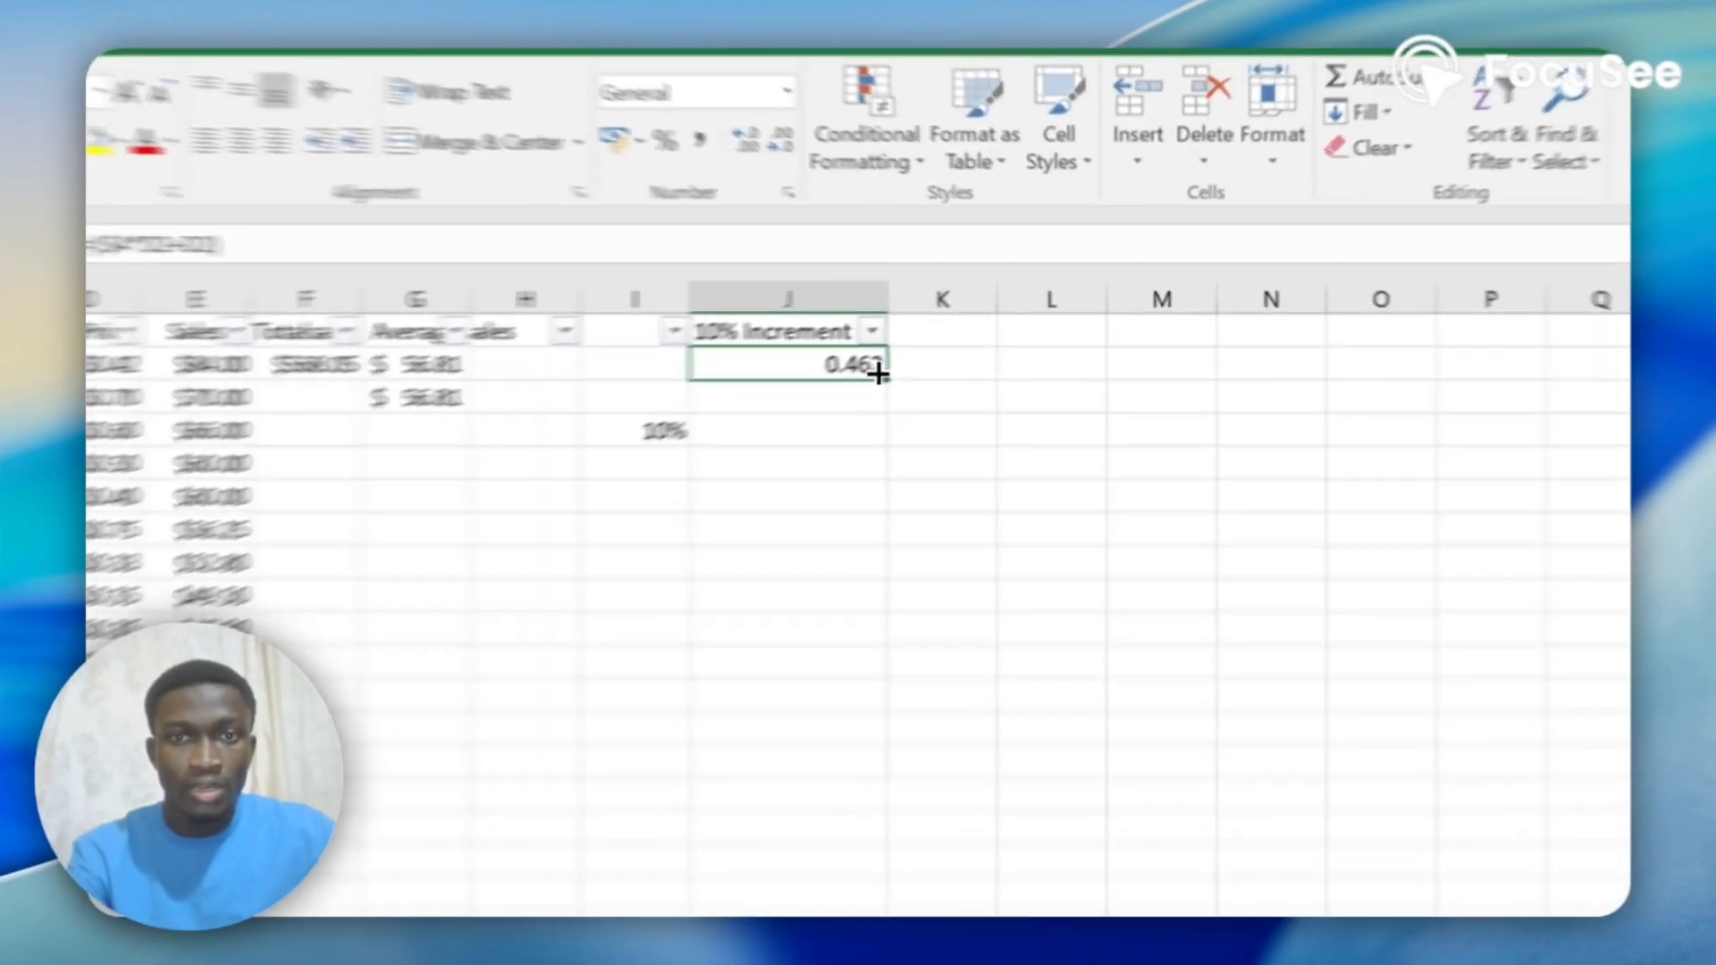
{"action": "double_click", "coordinate": [879, 374]}
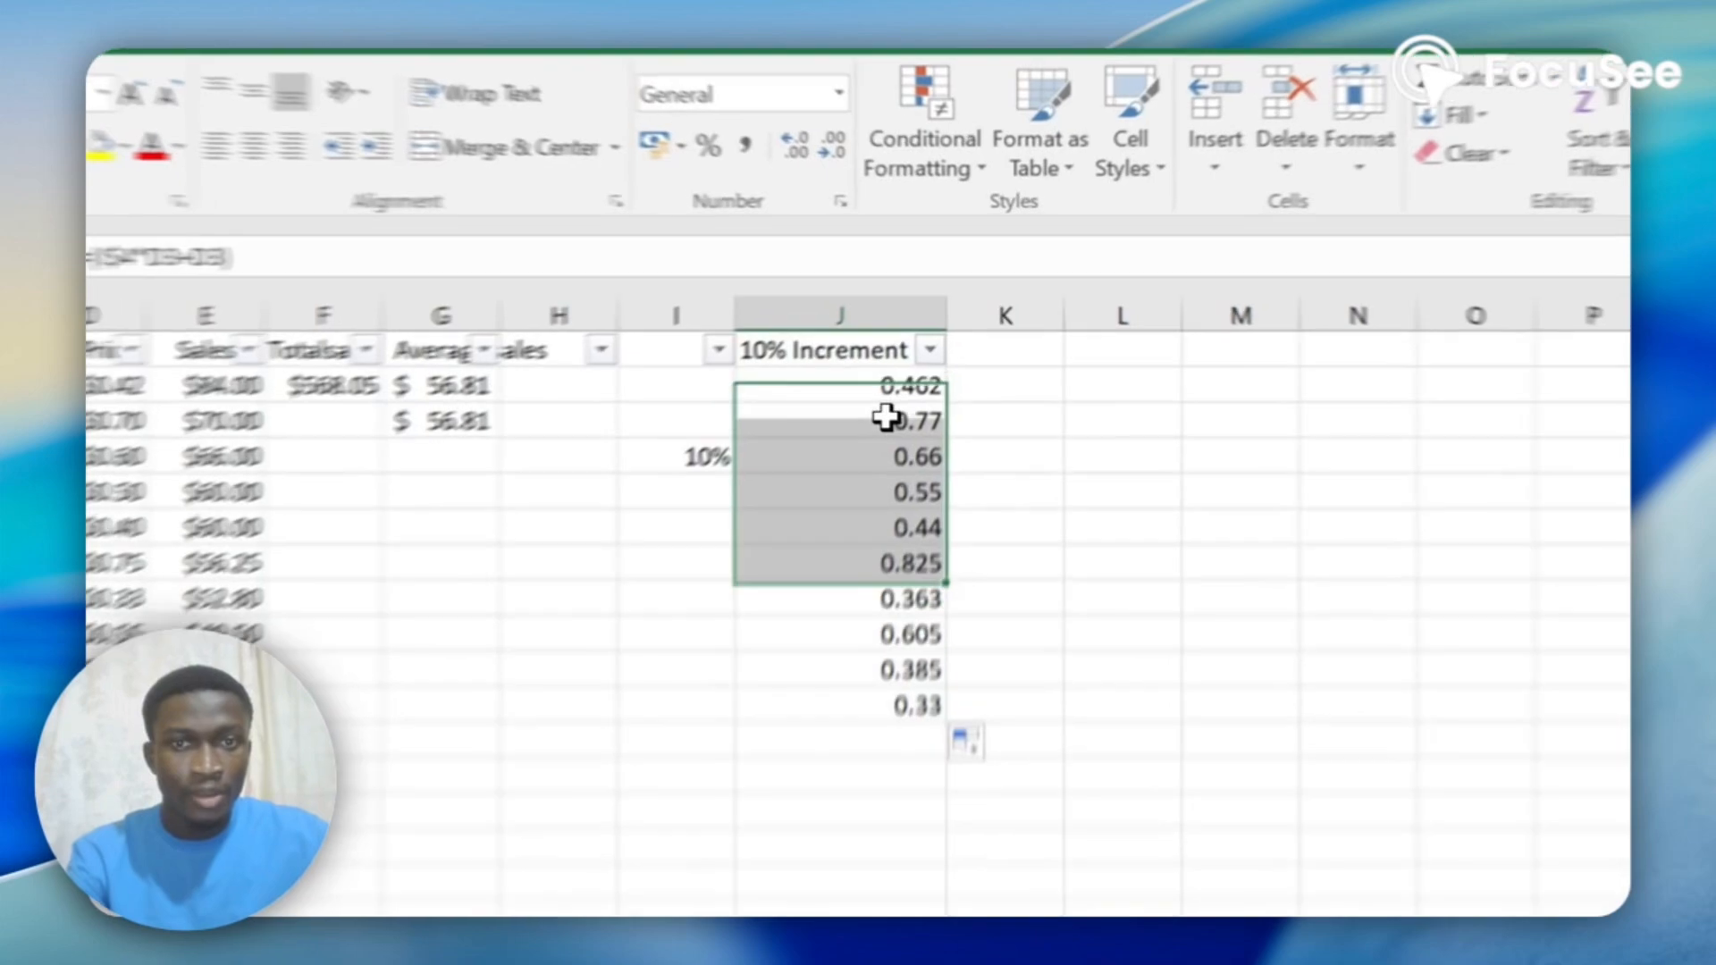
{"action": "left_click", "coordinate": [929, 355]}
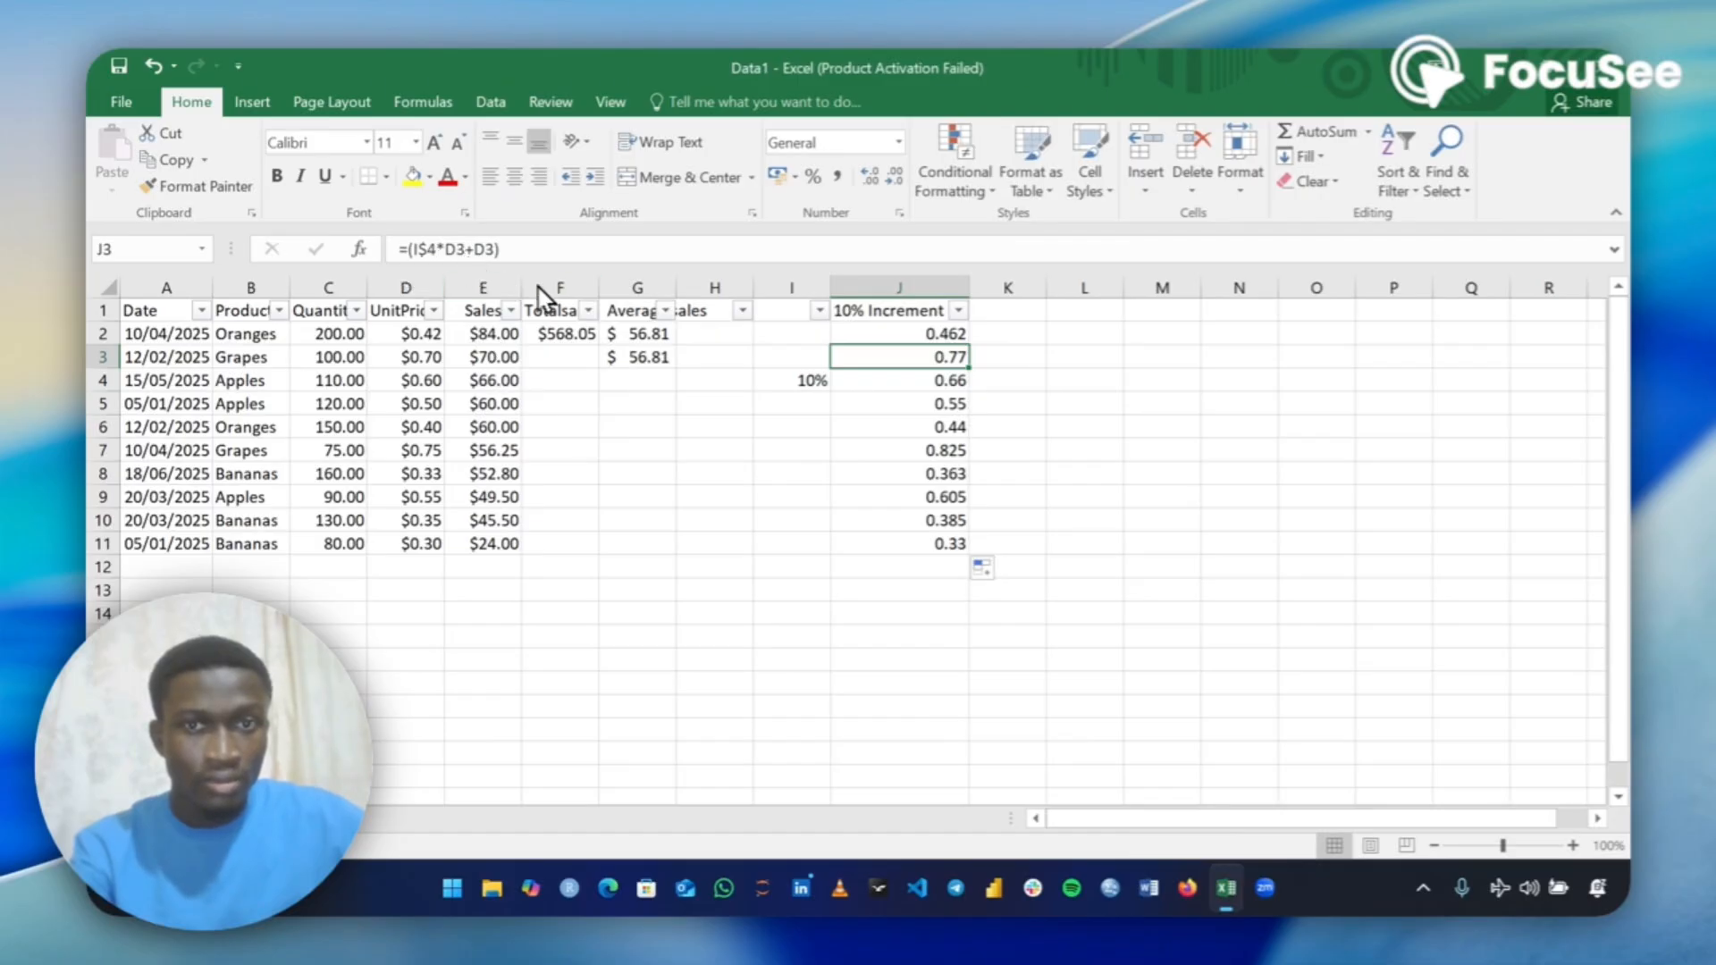
{"action": "left_click", "coordinate": [792, 378]}
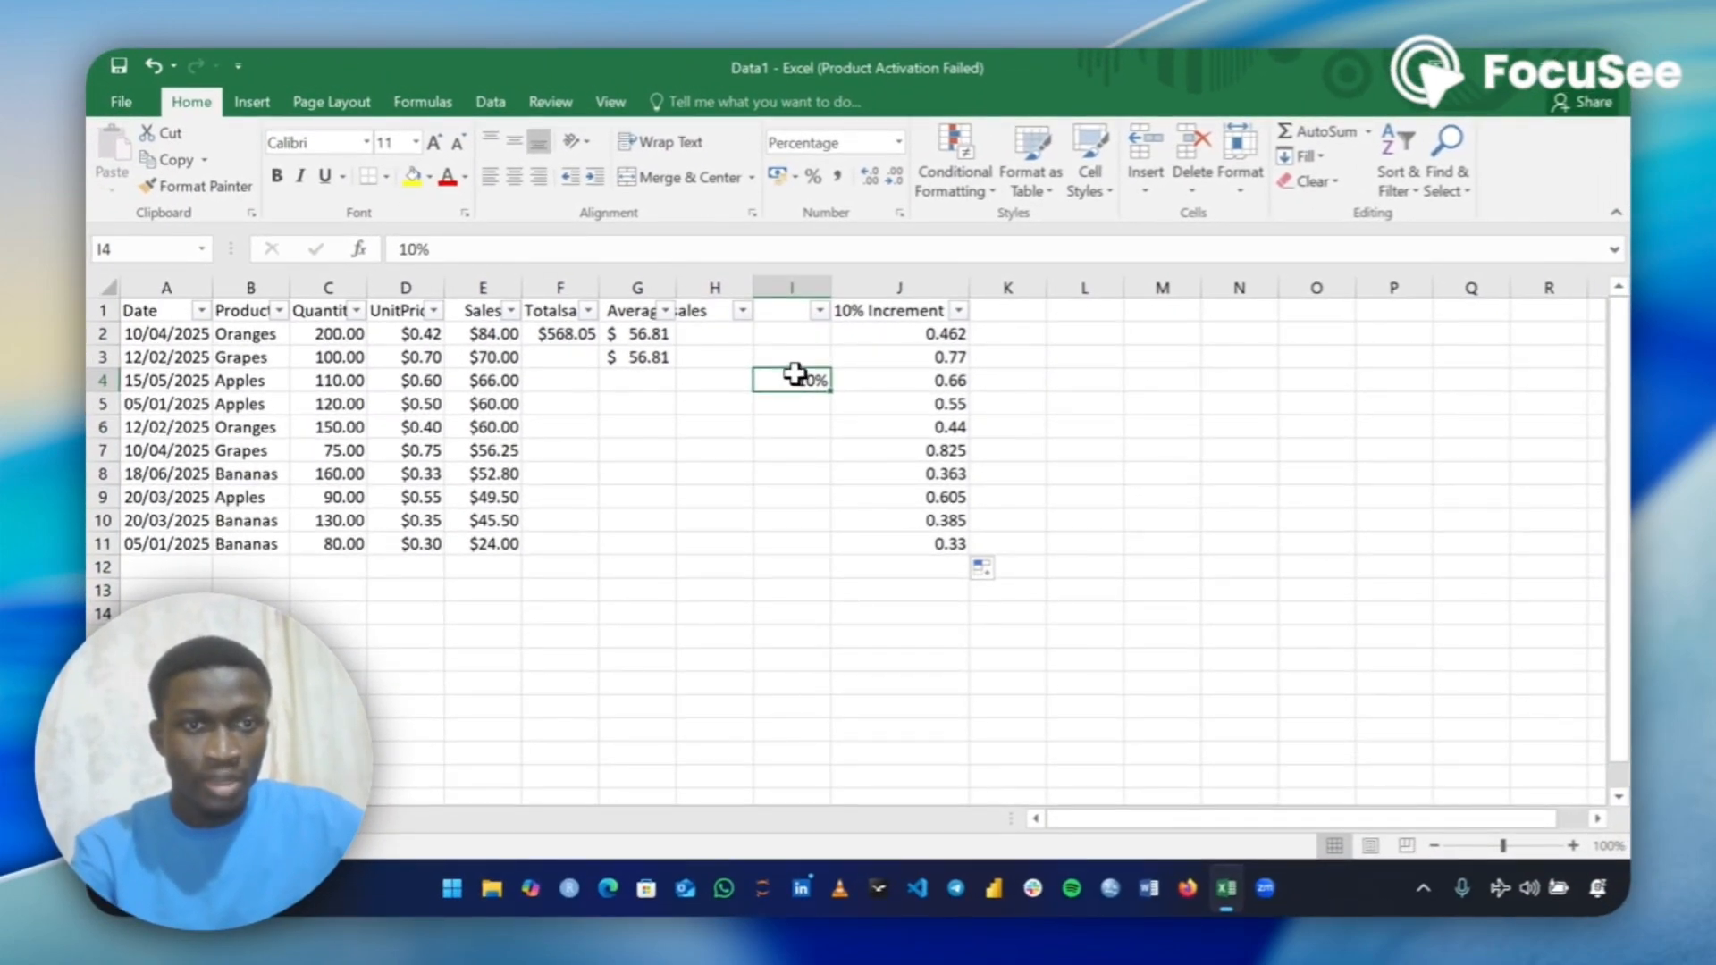
{"action": "left_click", "coordinate": [418, 352]}
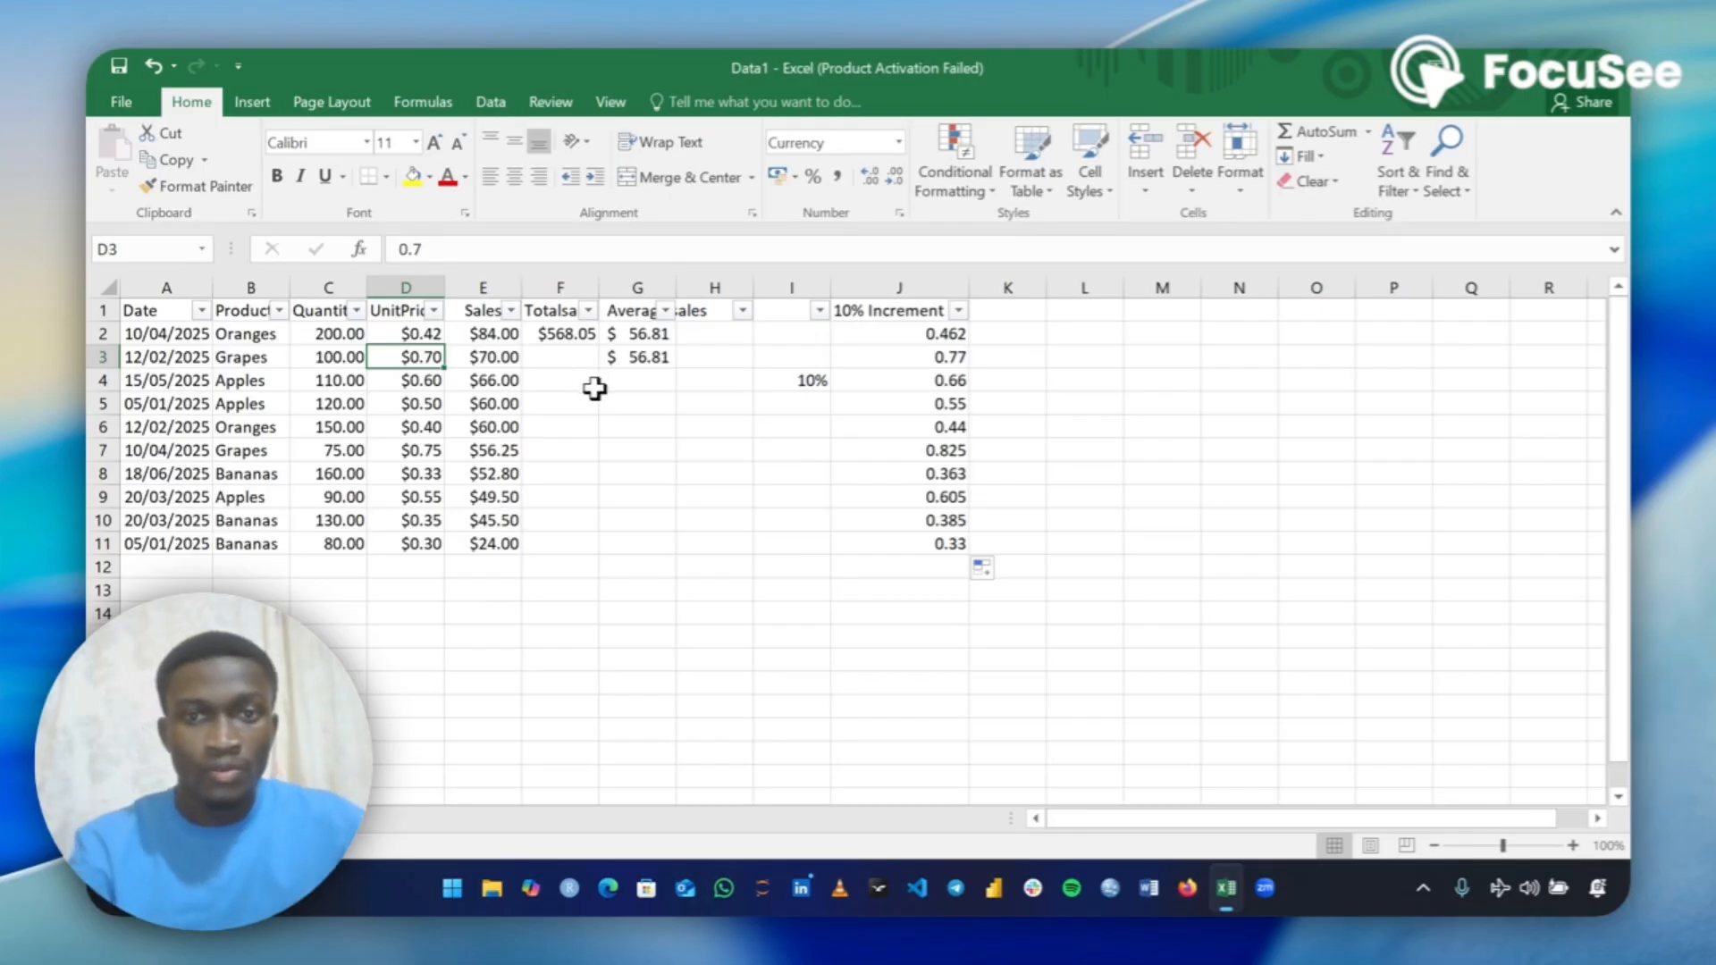
Change the J2 formula to the relative reference version =(I4*D2+D2) and fill it down to J11.
{"action": "left_click", "coordinate": [929, 332]}
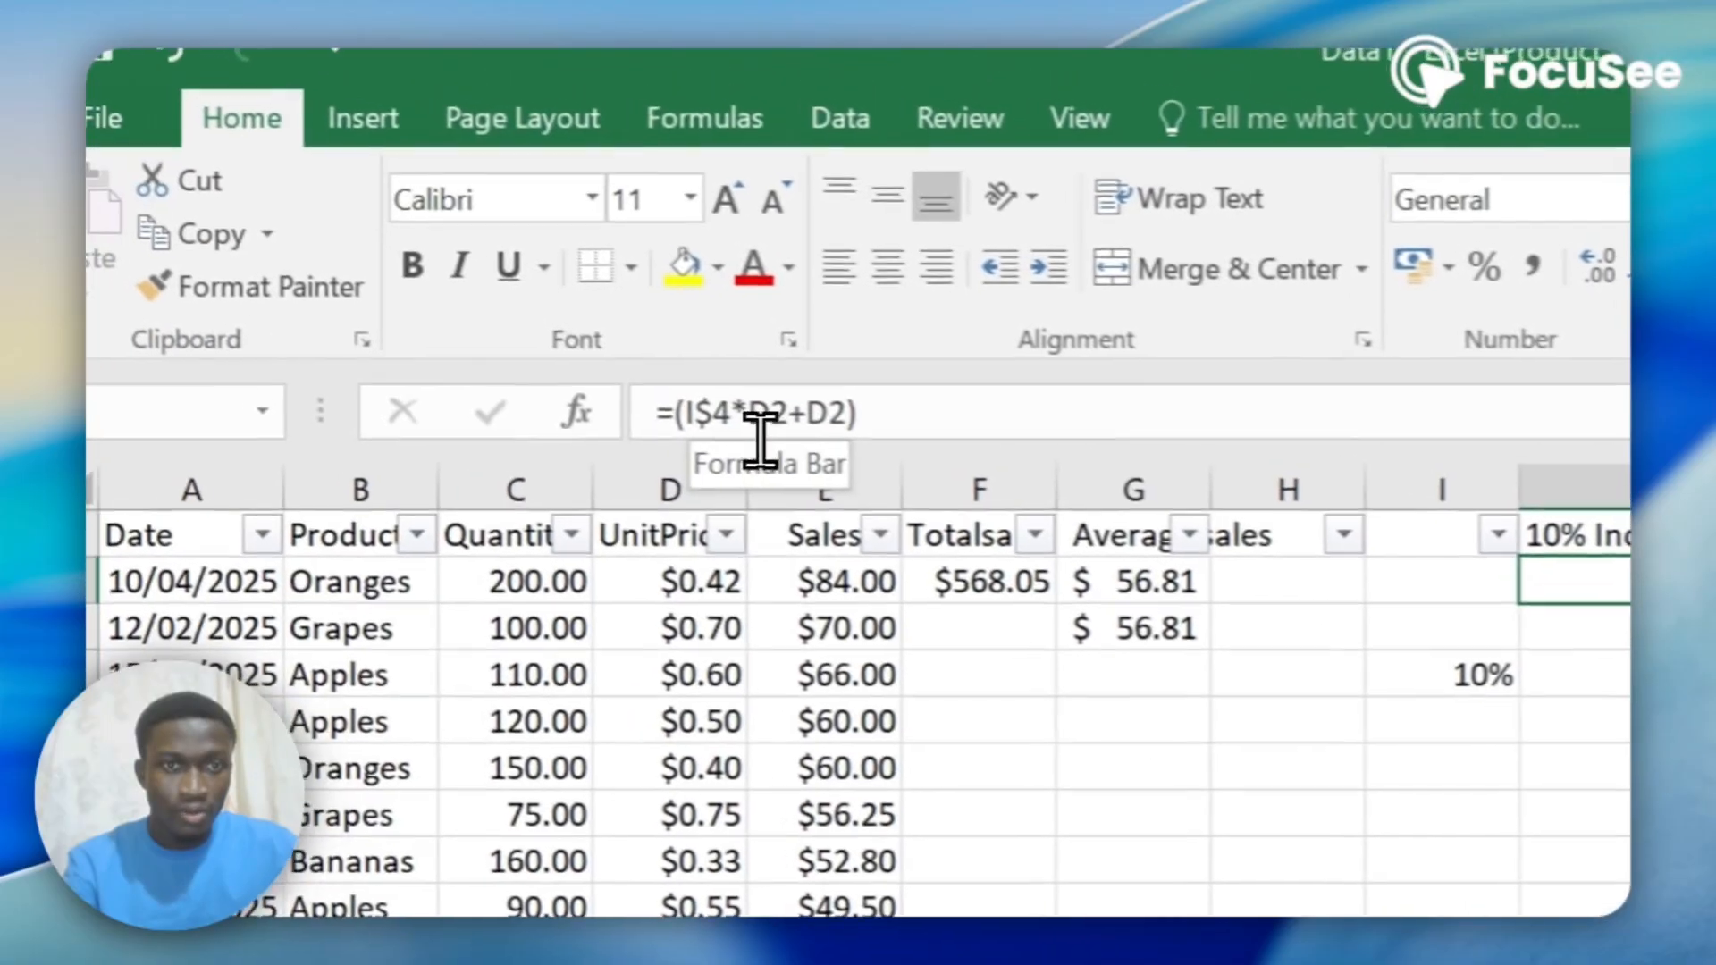
{"action": "left_click", "coordinate": [289, 303]}
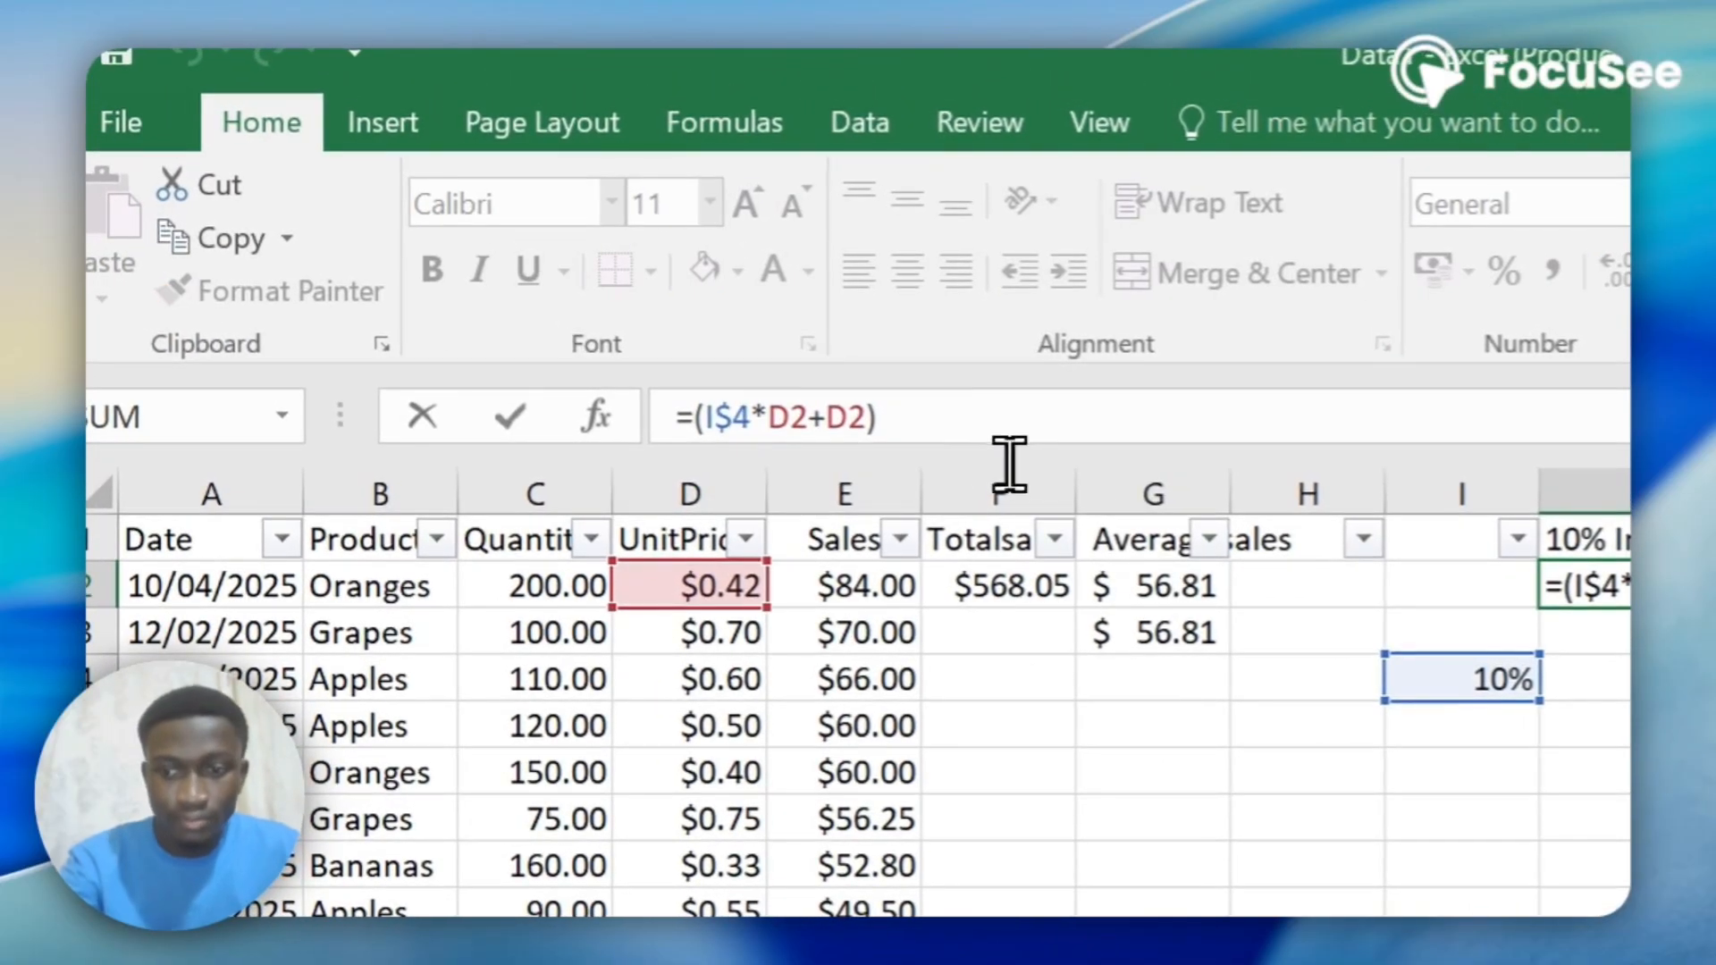
{"action": "key", "text": "BackSpace"}
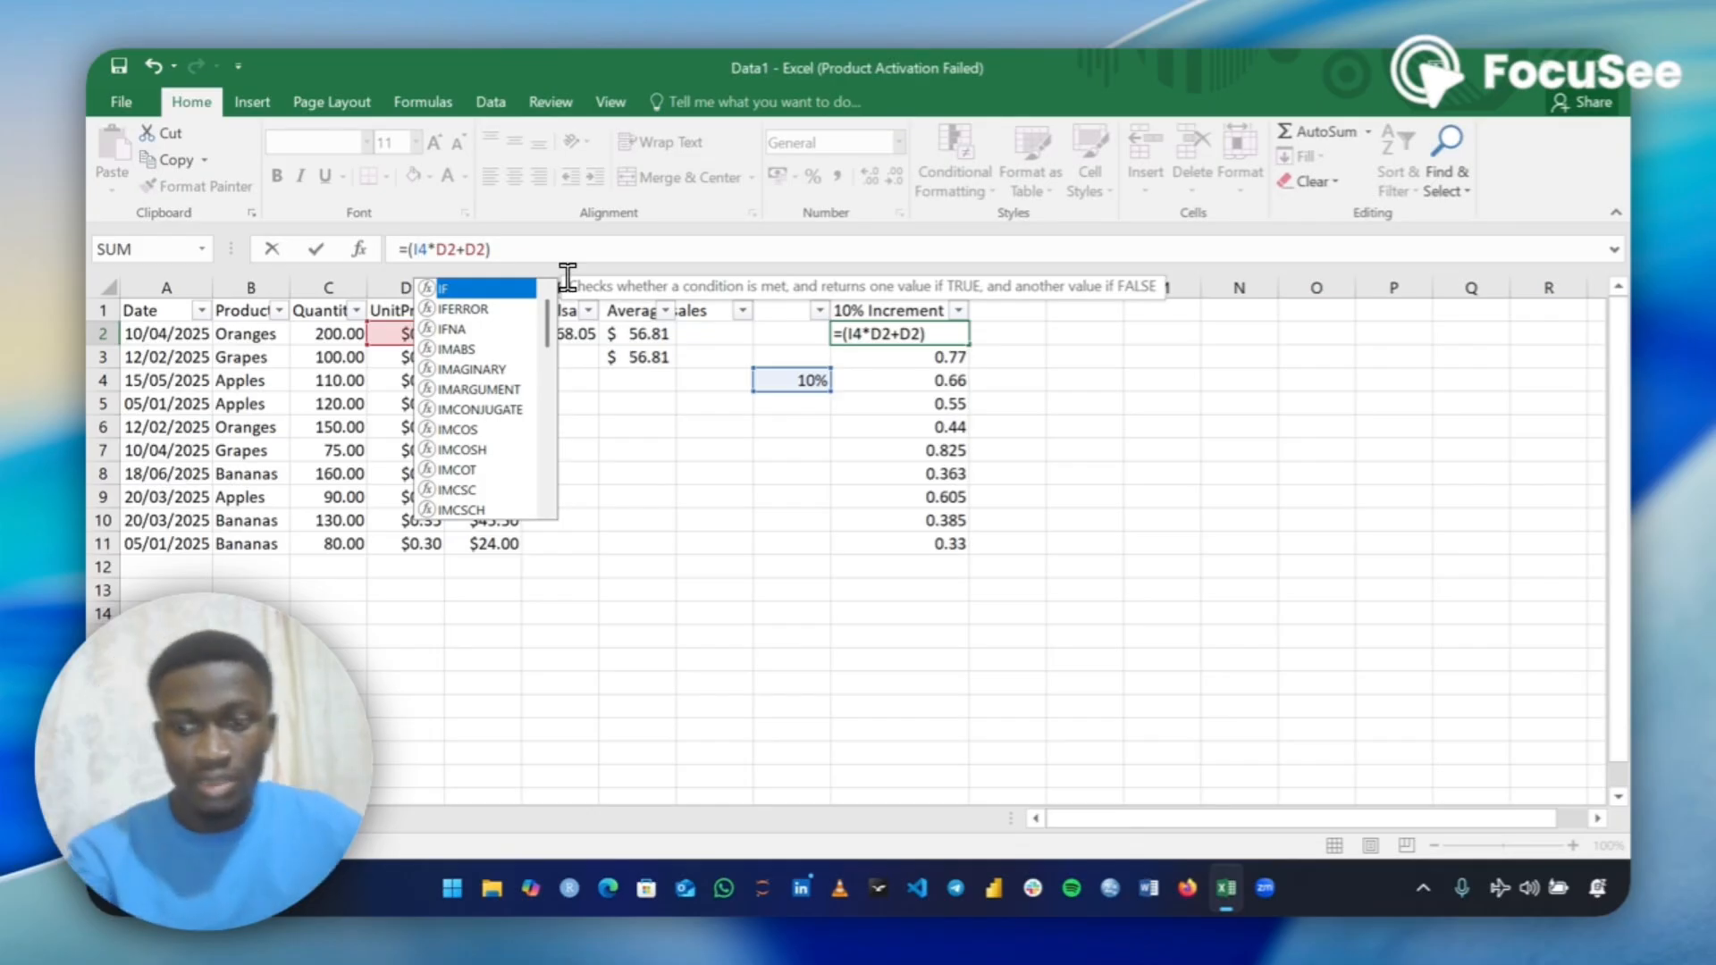
{"action": "key", "text": "Return"}
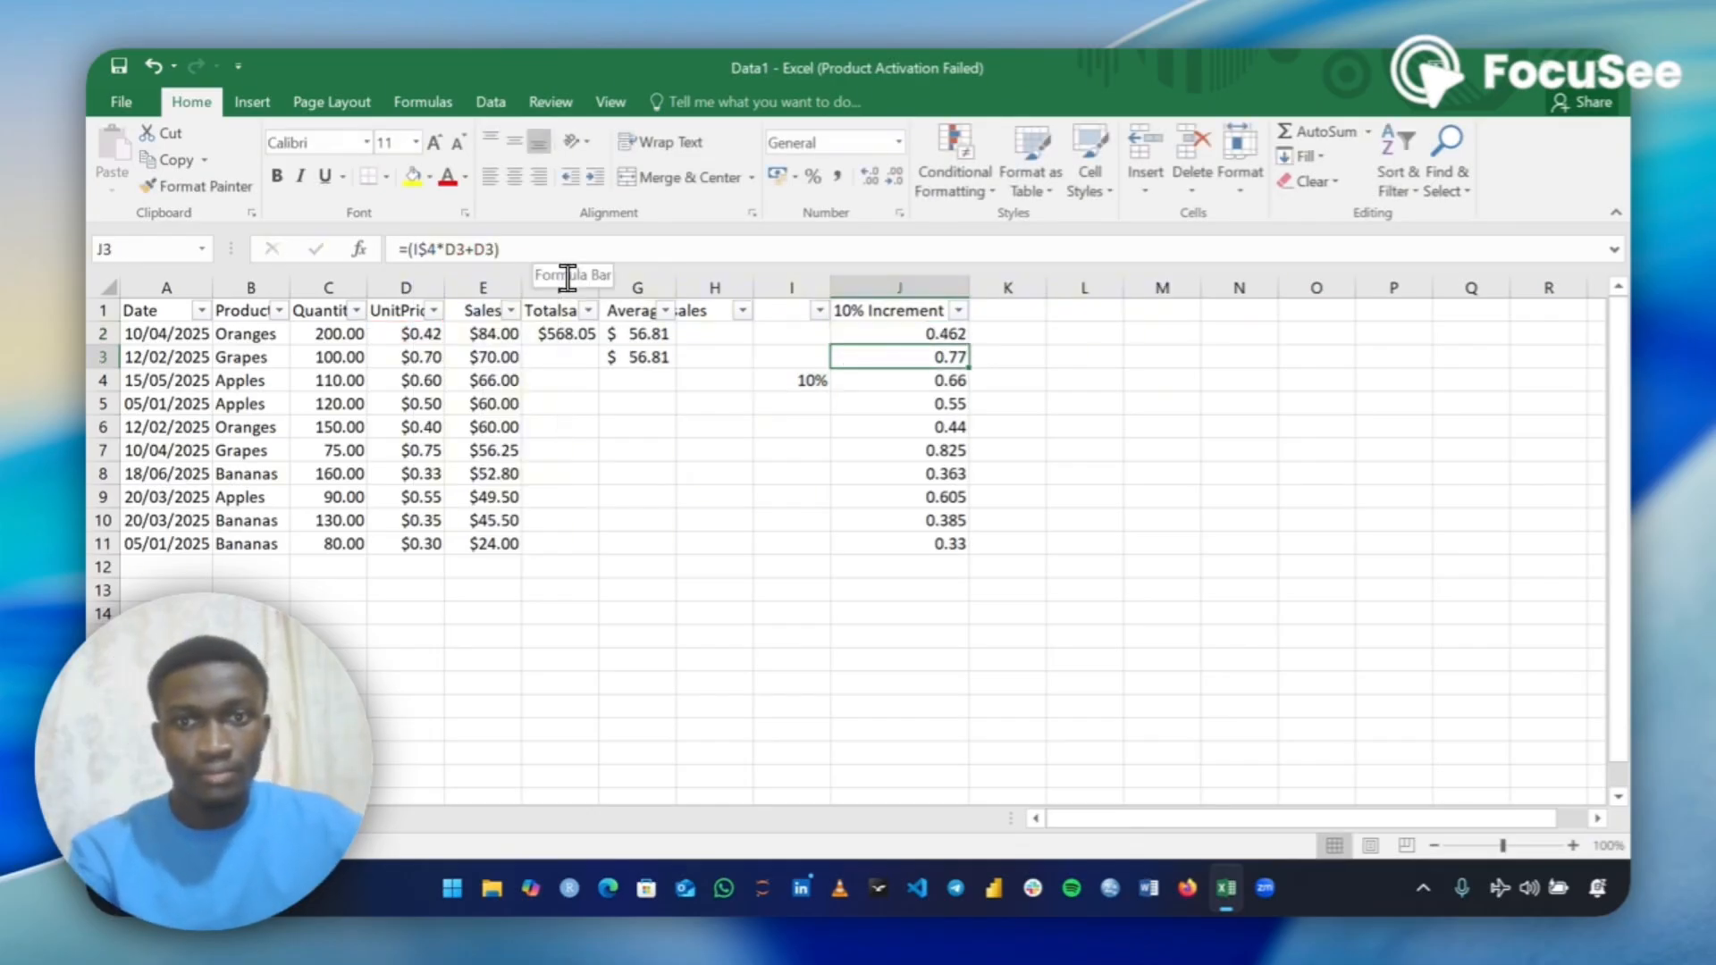
{"action": "left_click", "coordinate": [894, 333]}
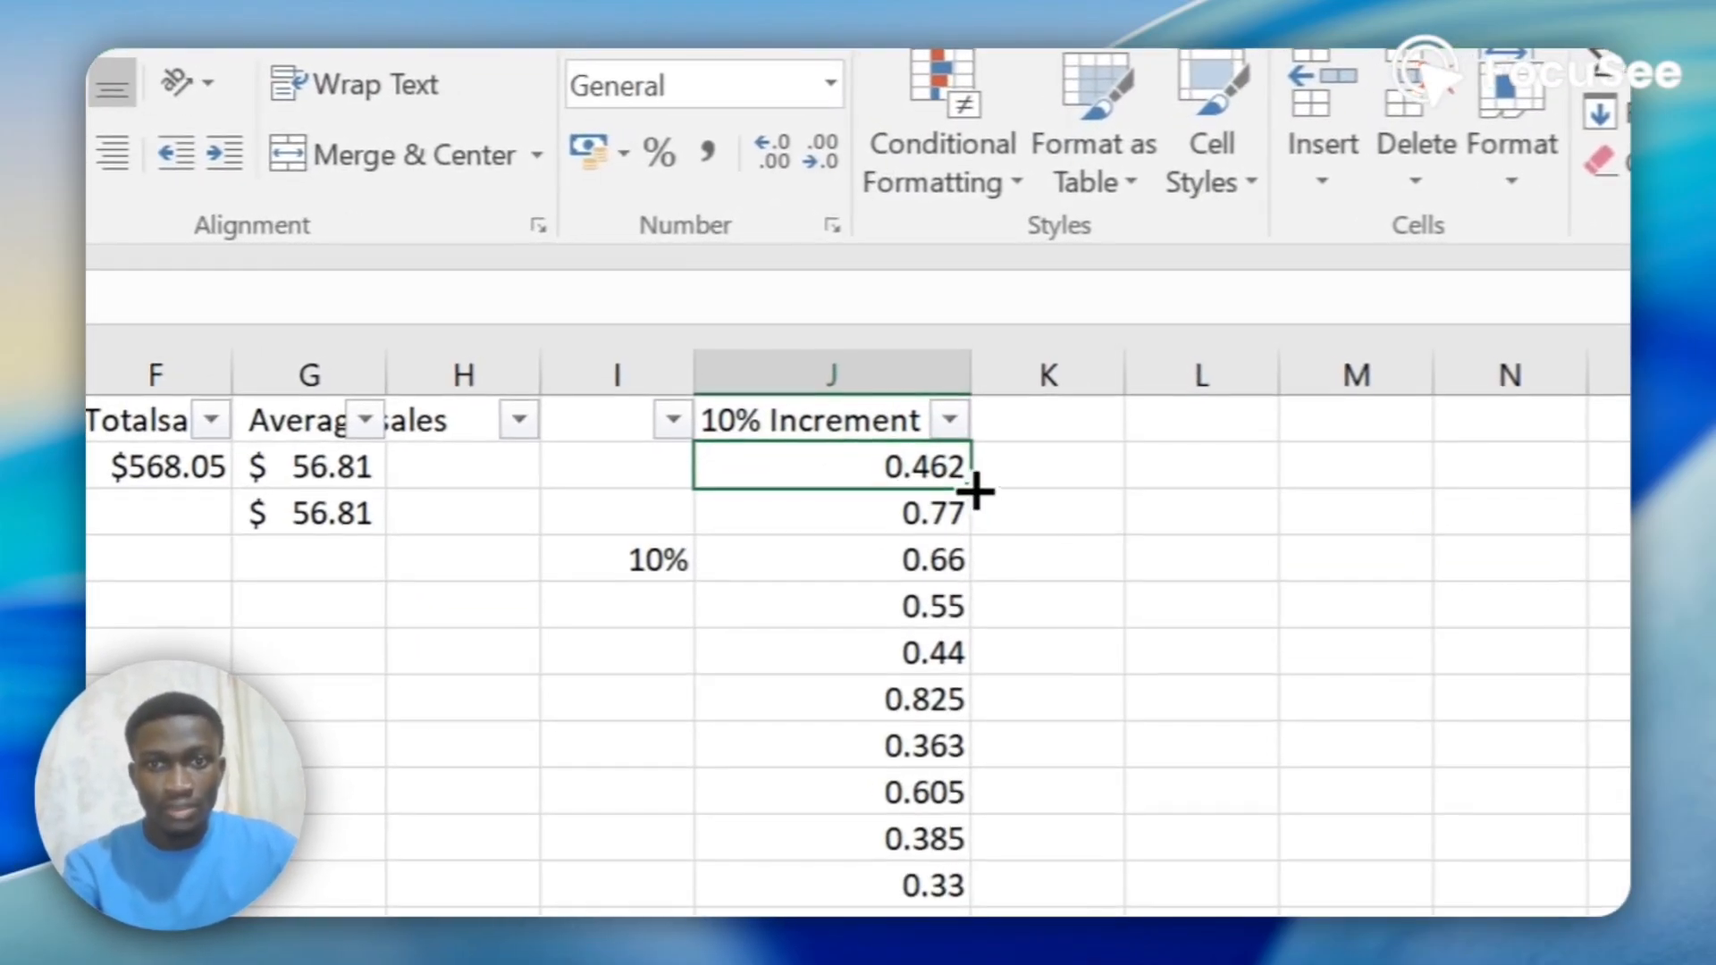
{"action": "double_click", "coordinate": [966, 480]}
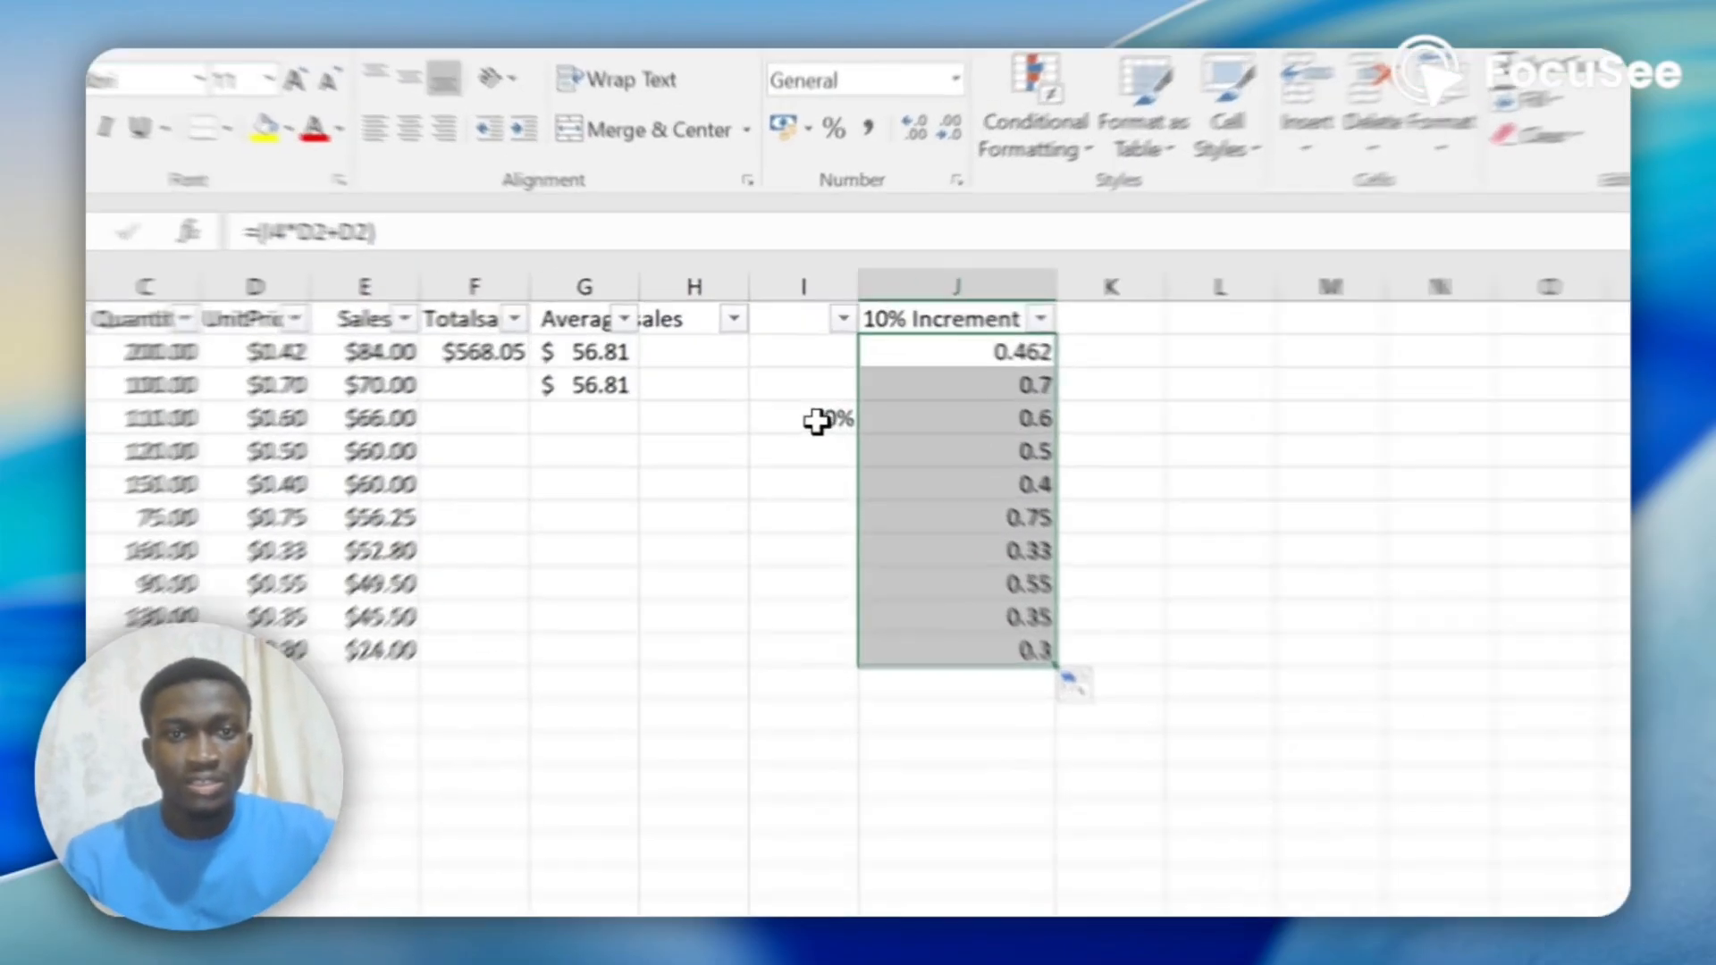
Examine the formulas in J2 to J6 and the column I cells that their relative references point to.
{"action": "left_click", "coordinate": [795, 379]}
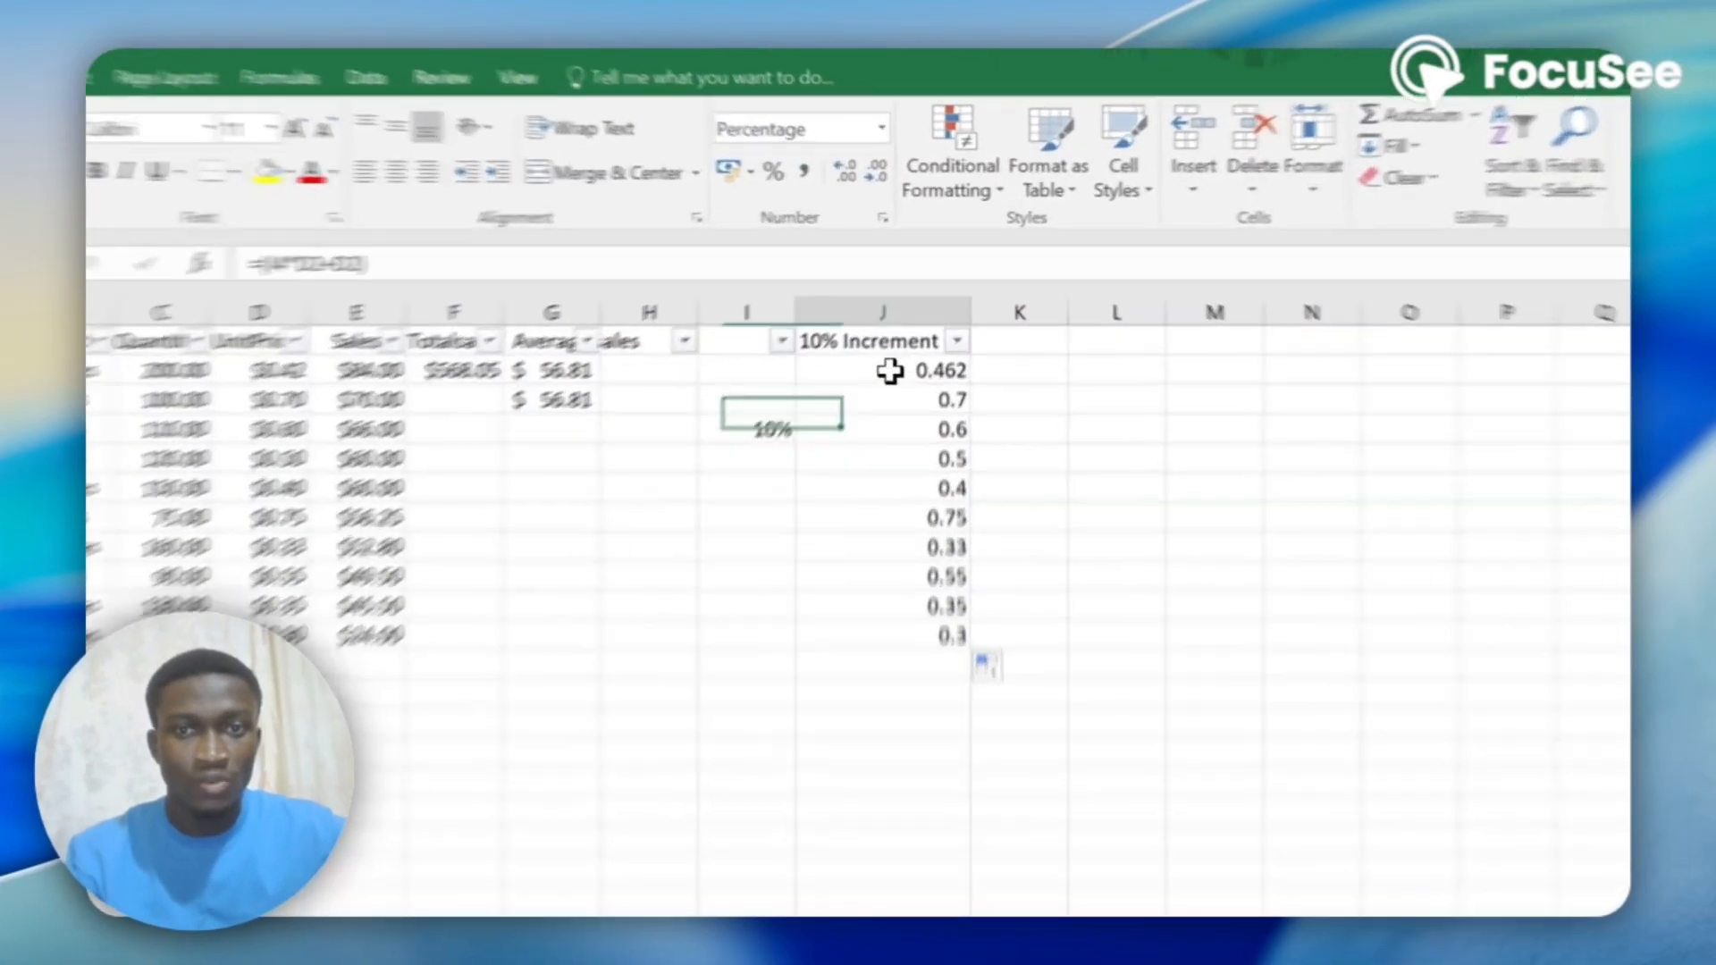
{"action": "left_click", "coordinate": [905, 331]}
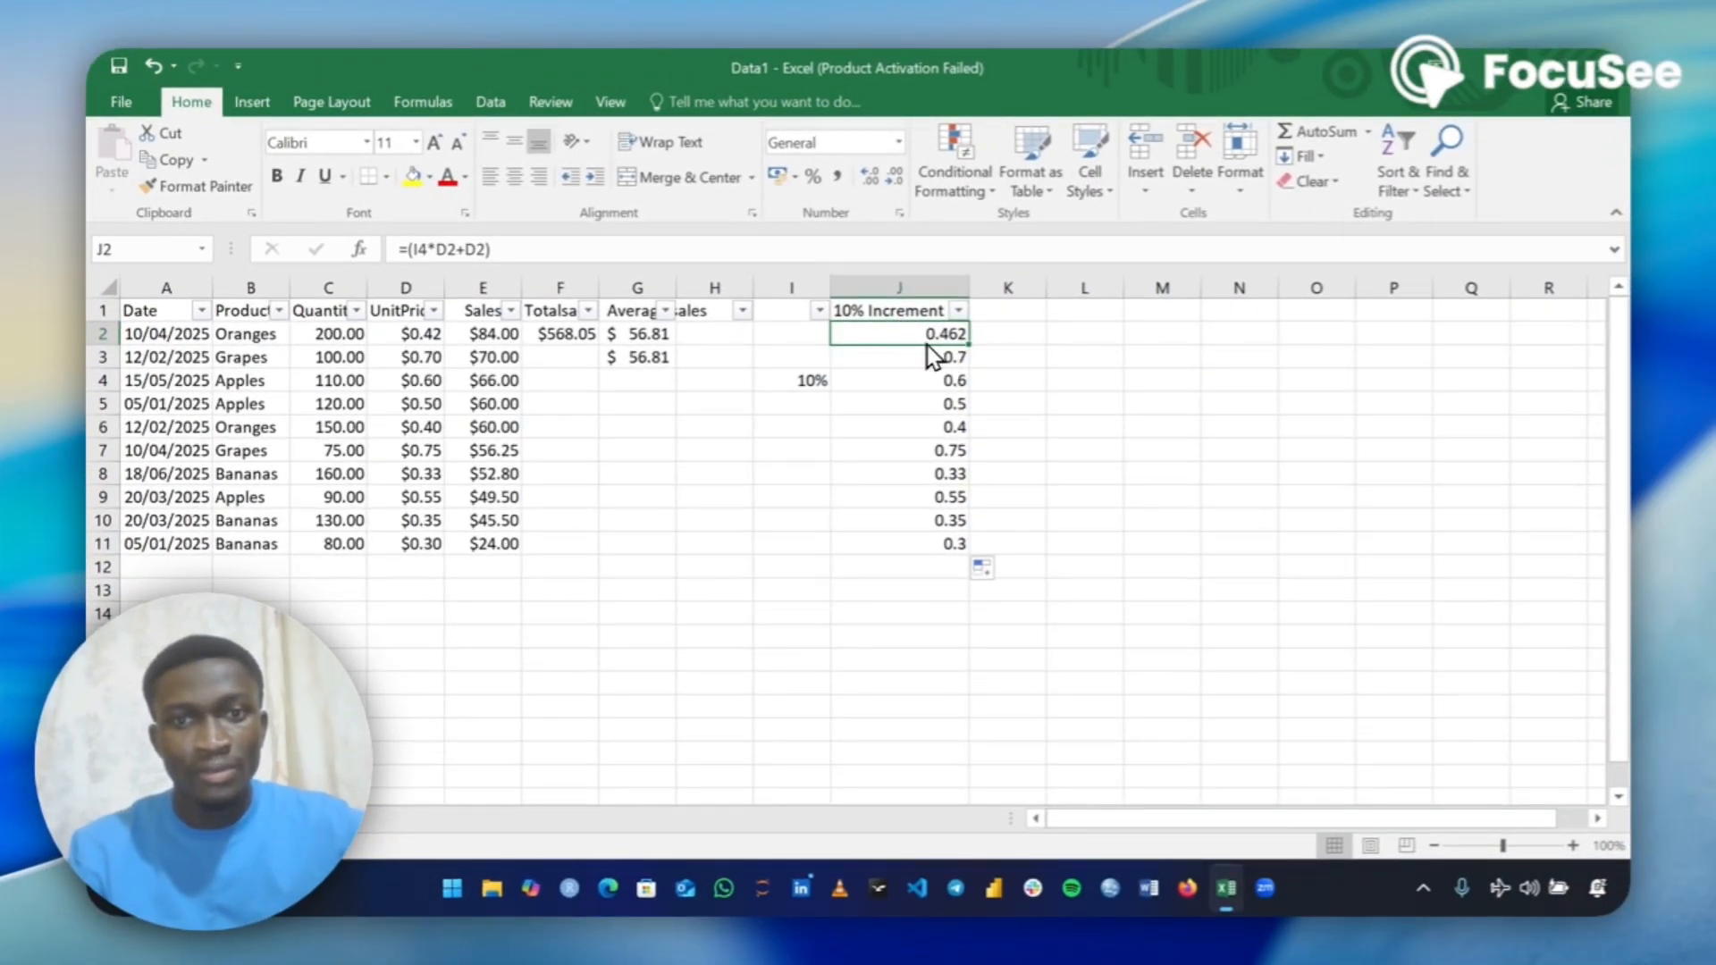
{"action": "left_click", "coordinate": [803, 380]}
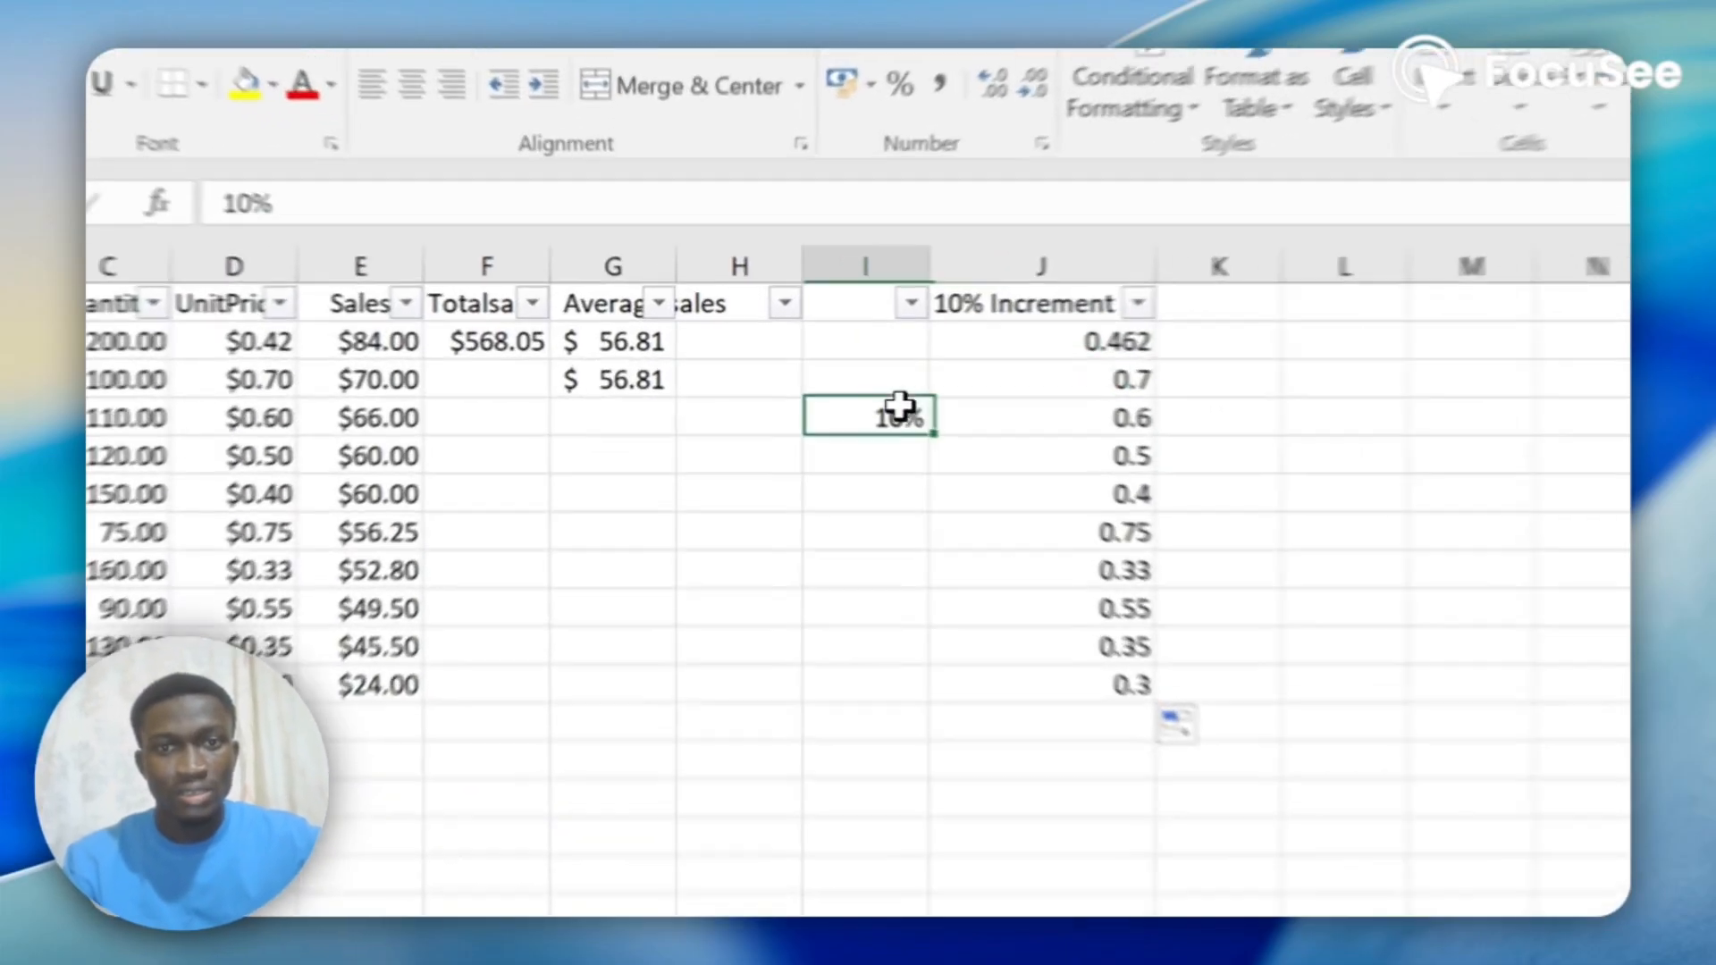
{"action": "left_click", "coordinate": [925, 353]}
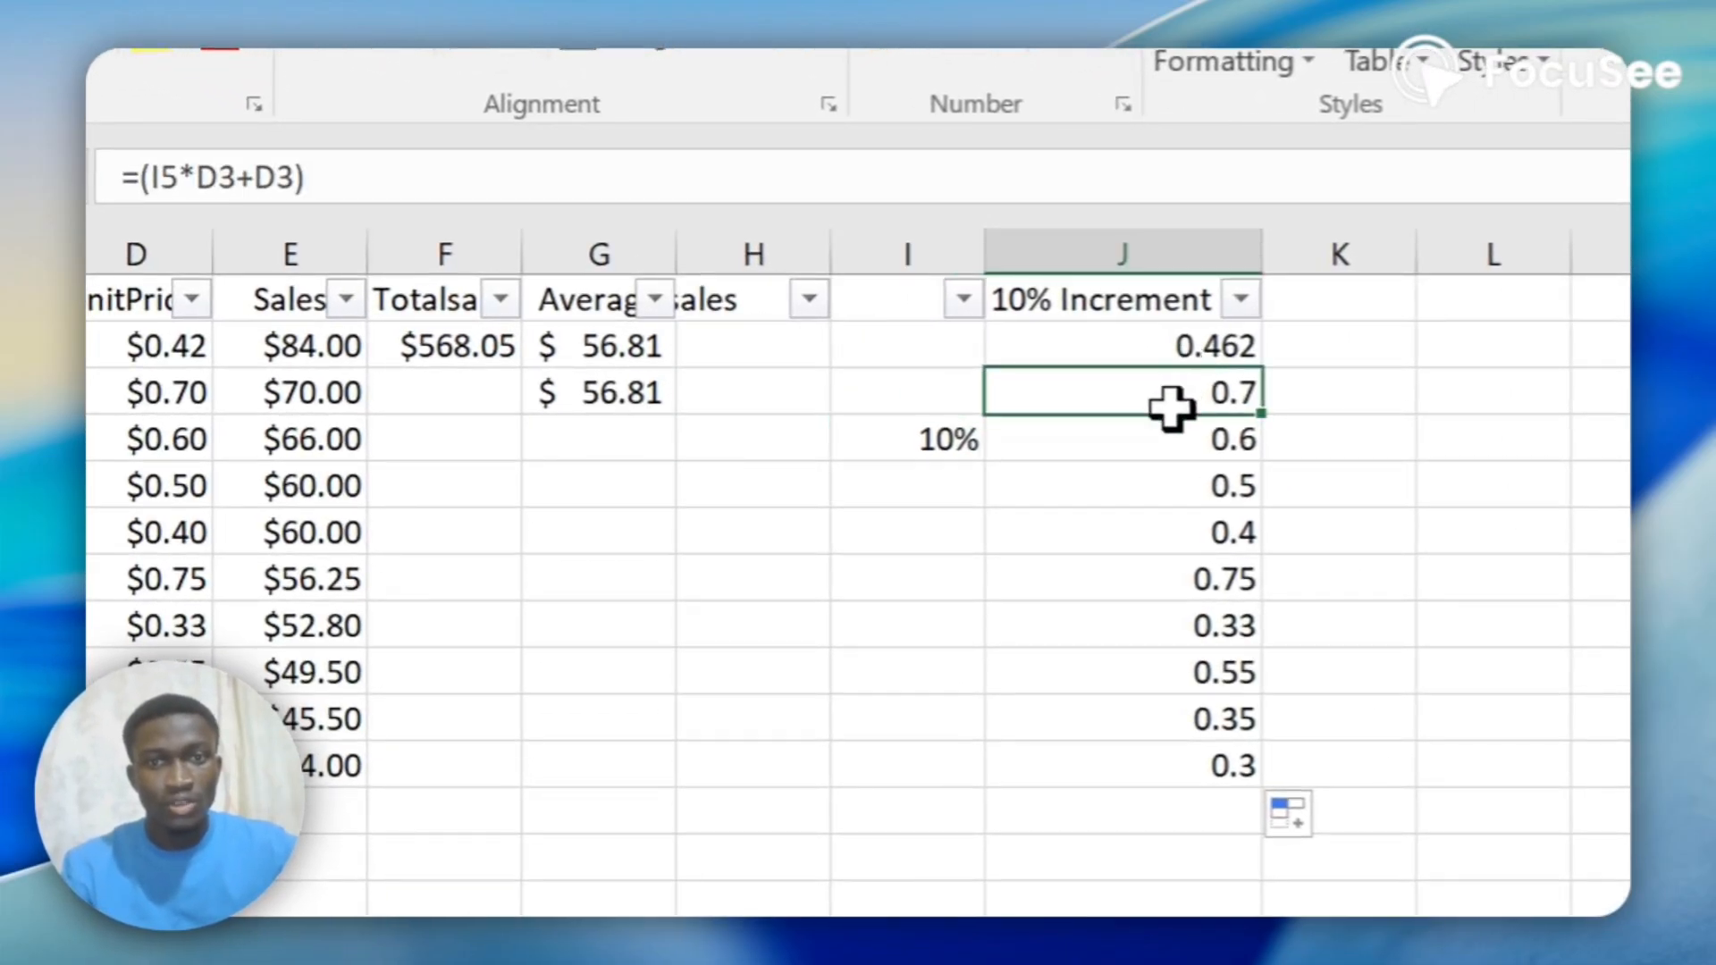
{"action": "left_click", "coordinate": [919, 474]}
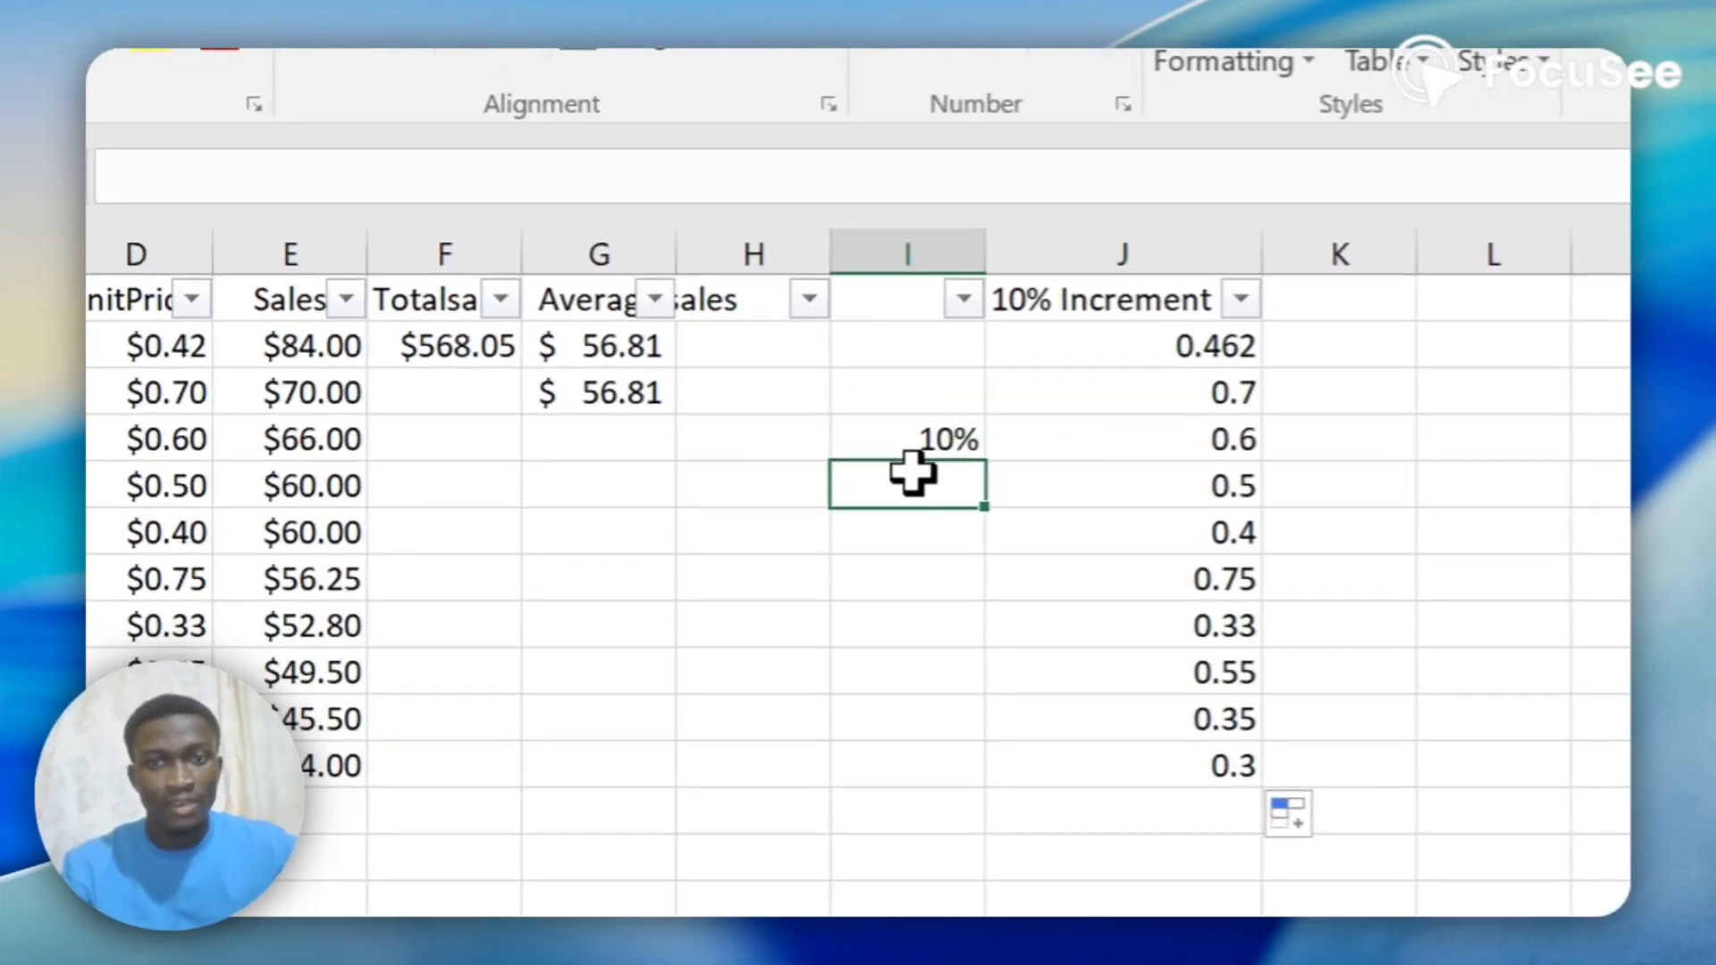
{"action": "left_click", "coordinate": [1226, 436]}
{"action": "left_click", "coordinate": [954, 534]}
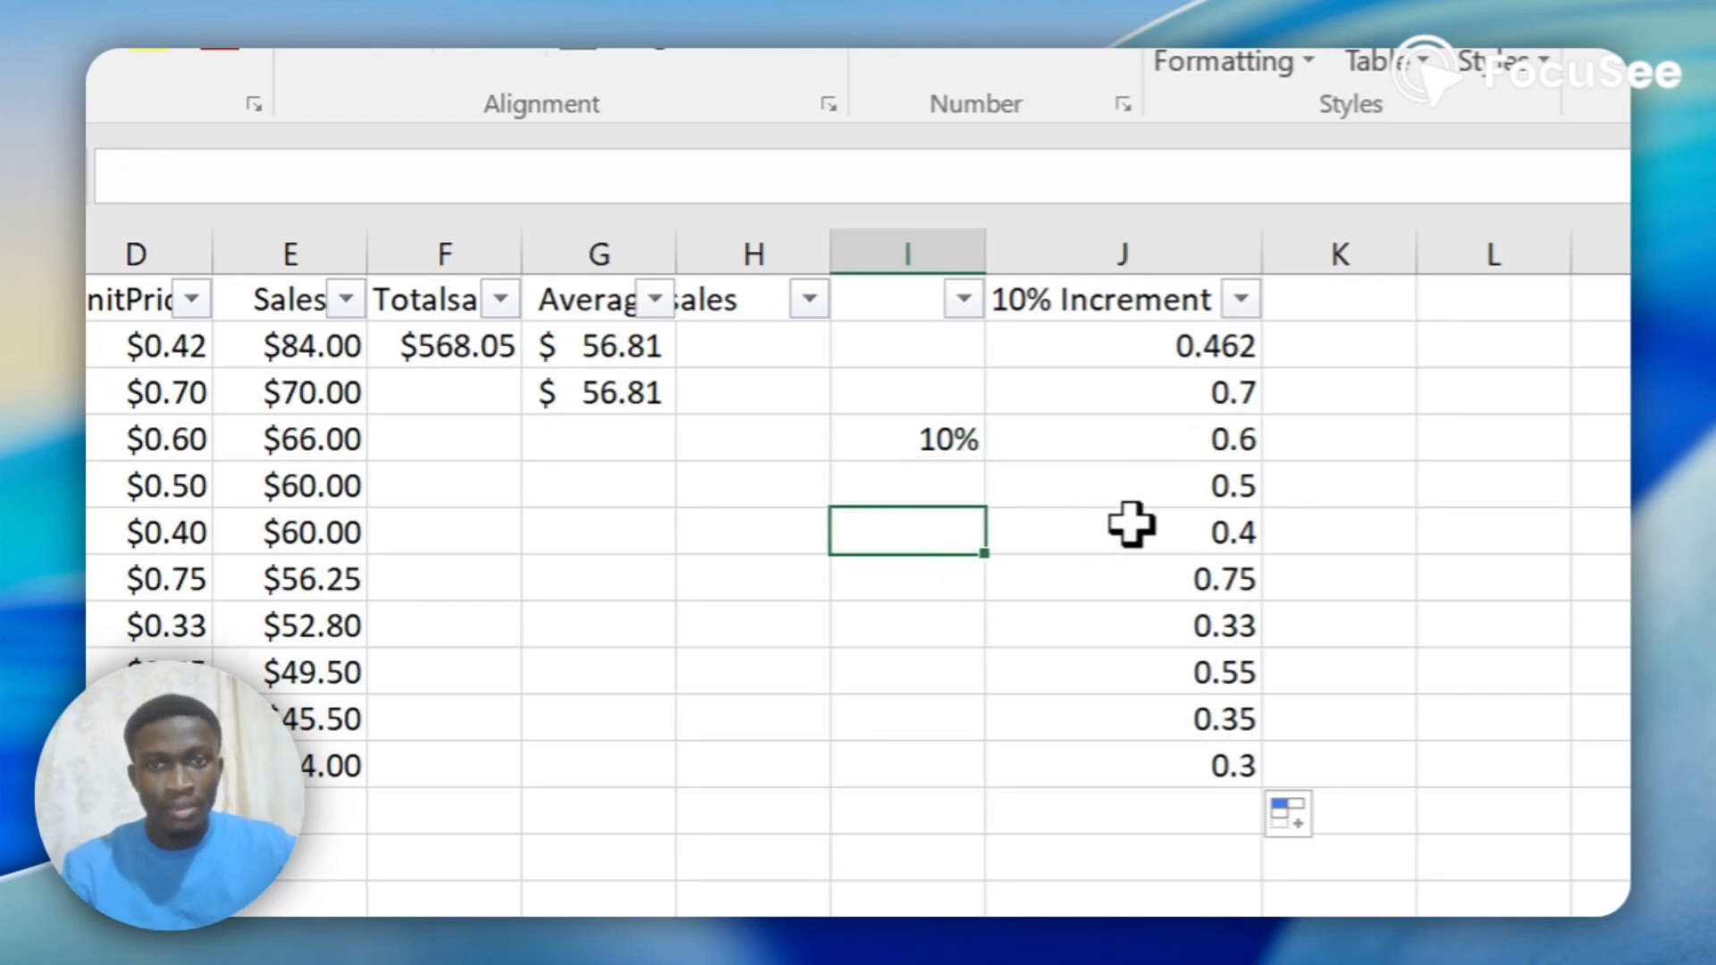
{"action": "left_click", "coordinate": [1215, 482]}
{"action": "left_click", "coordinate": [949, 572]}
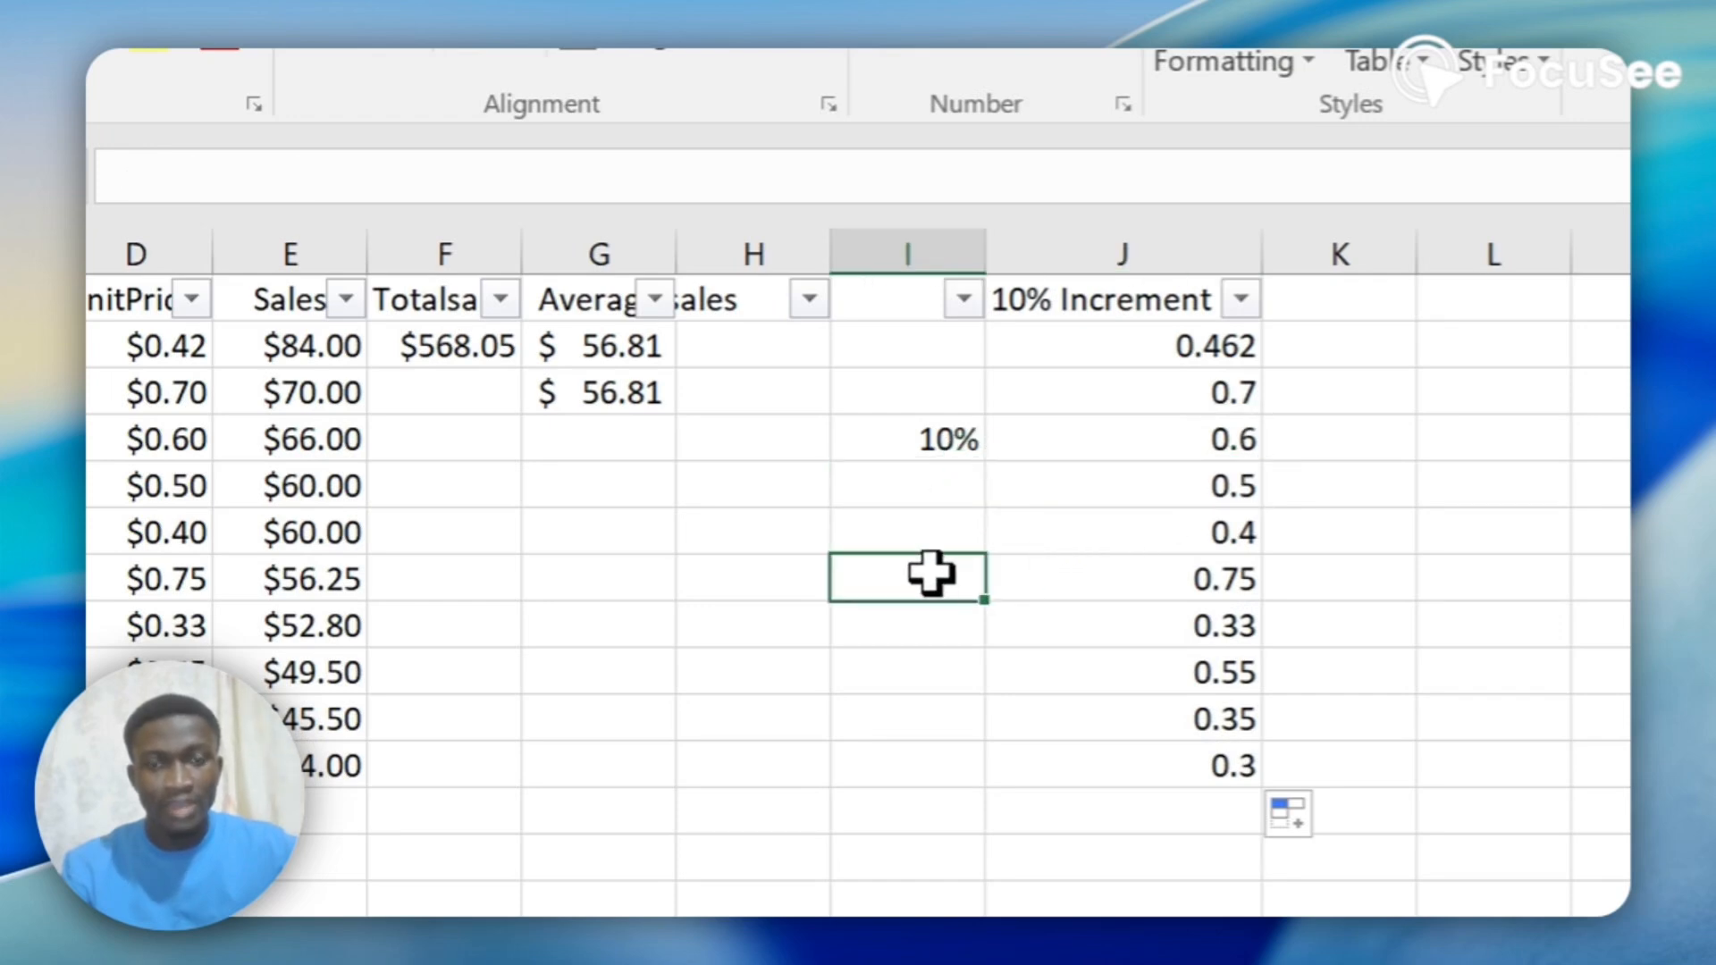
{"action": "left_click", "coordinate": [1162, 532]}
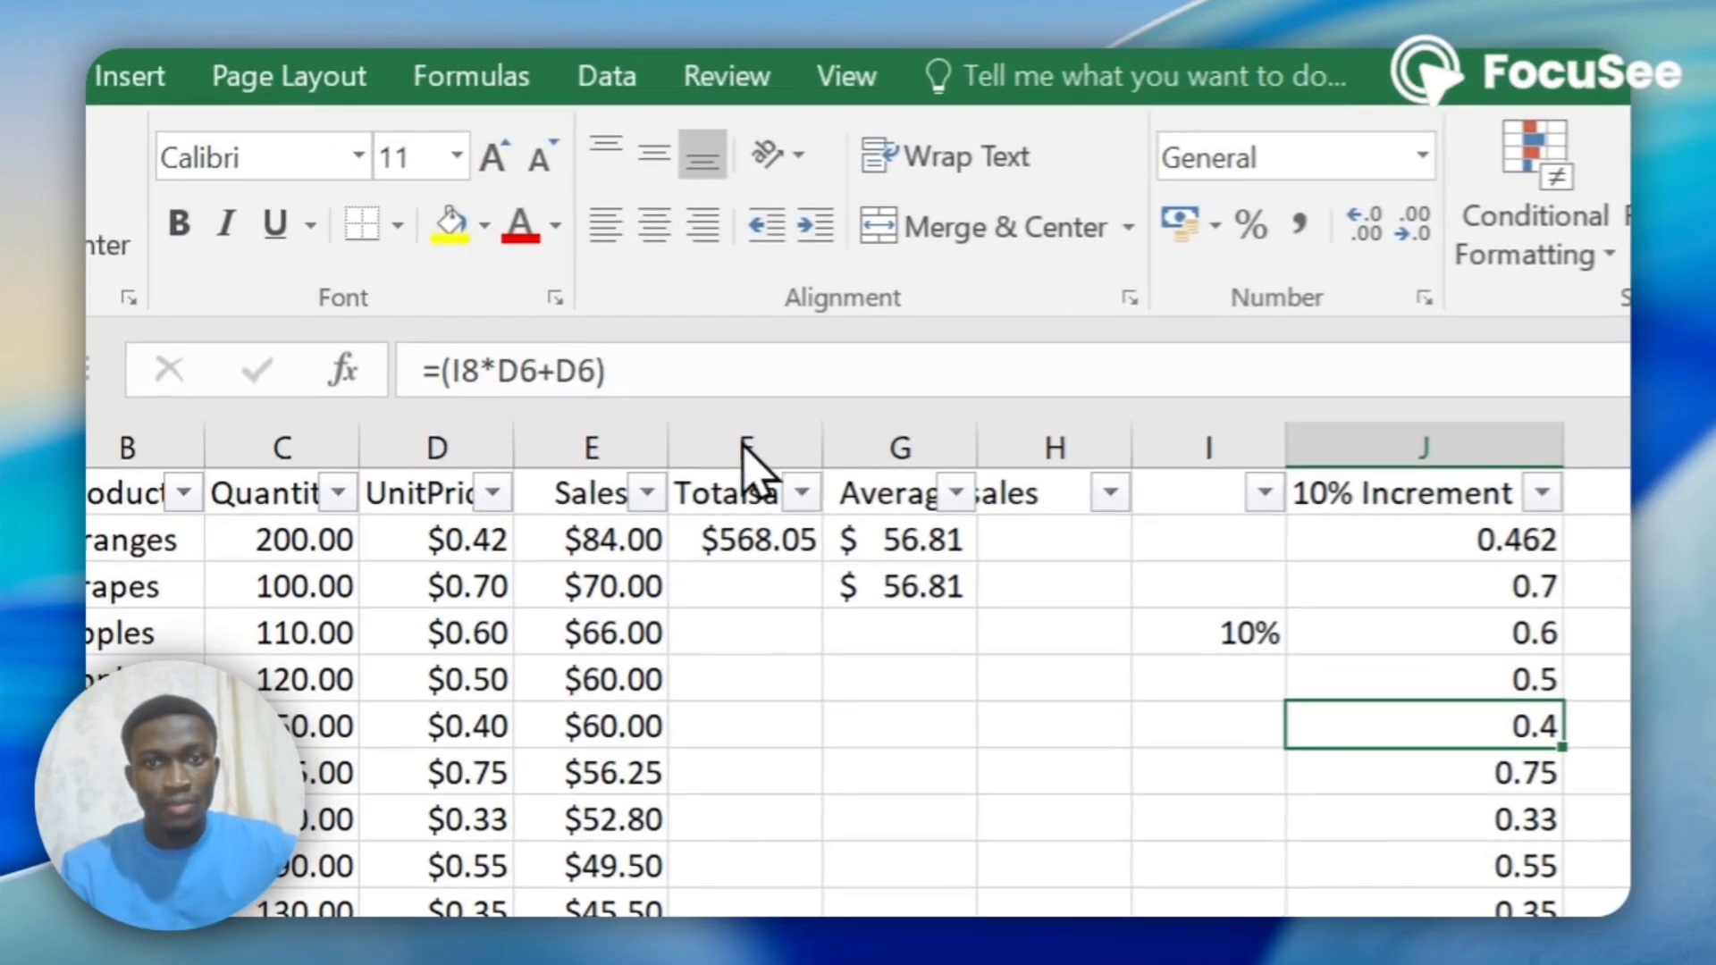
Change the J2 formula to =(I$4*D2+D2) and fill it down to J11.
{"action": "left_click", "coordinate": [1439, 537]}
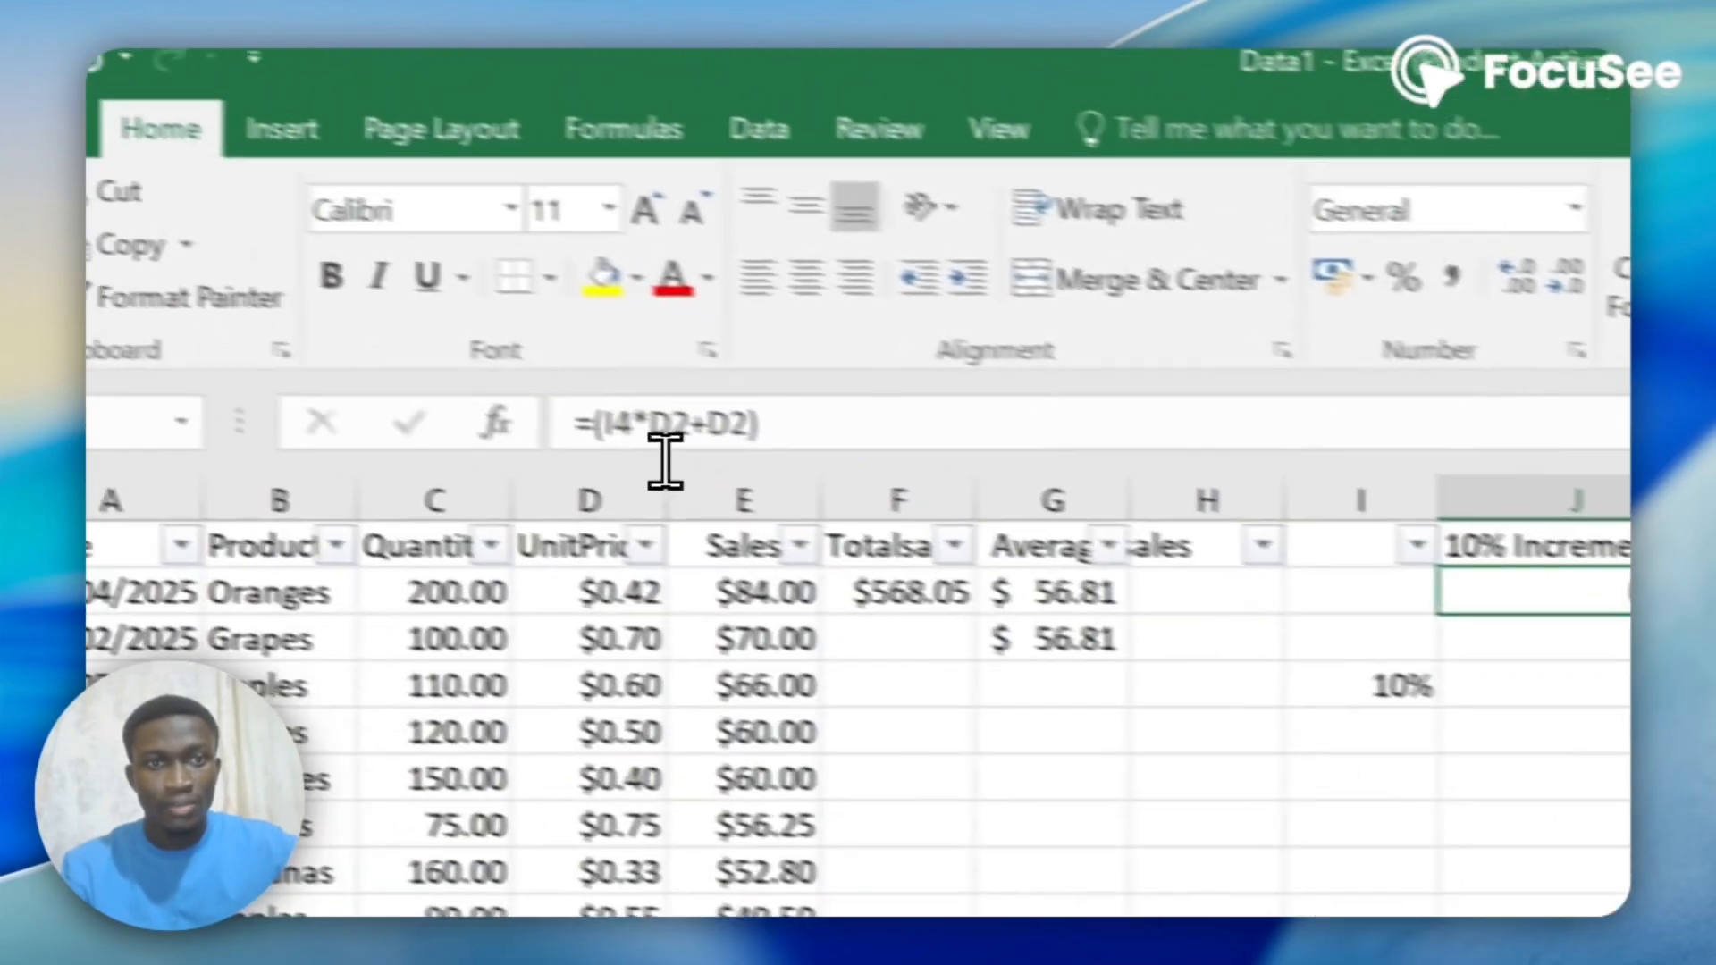
{"action": "left_click", "coordinate": [255, 338]}
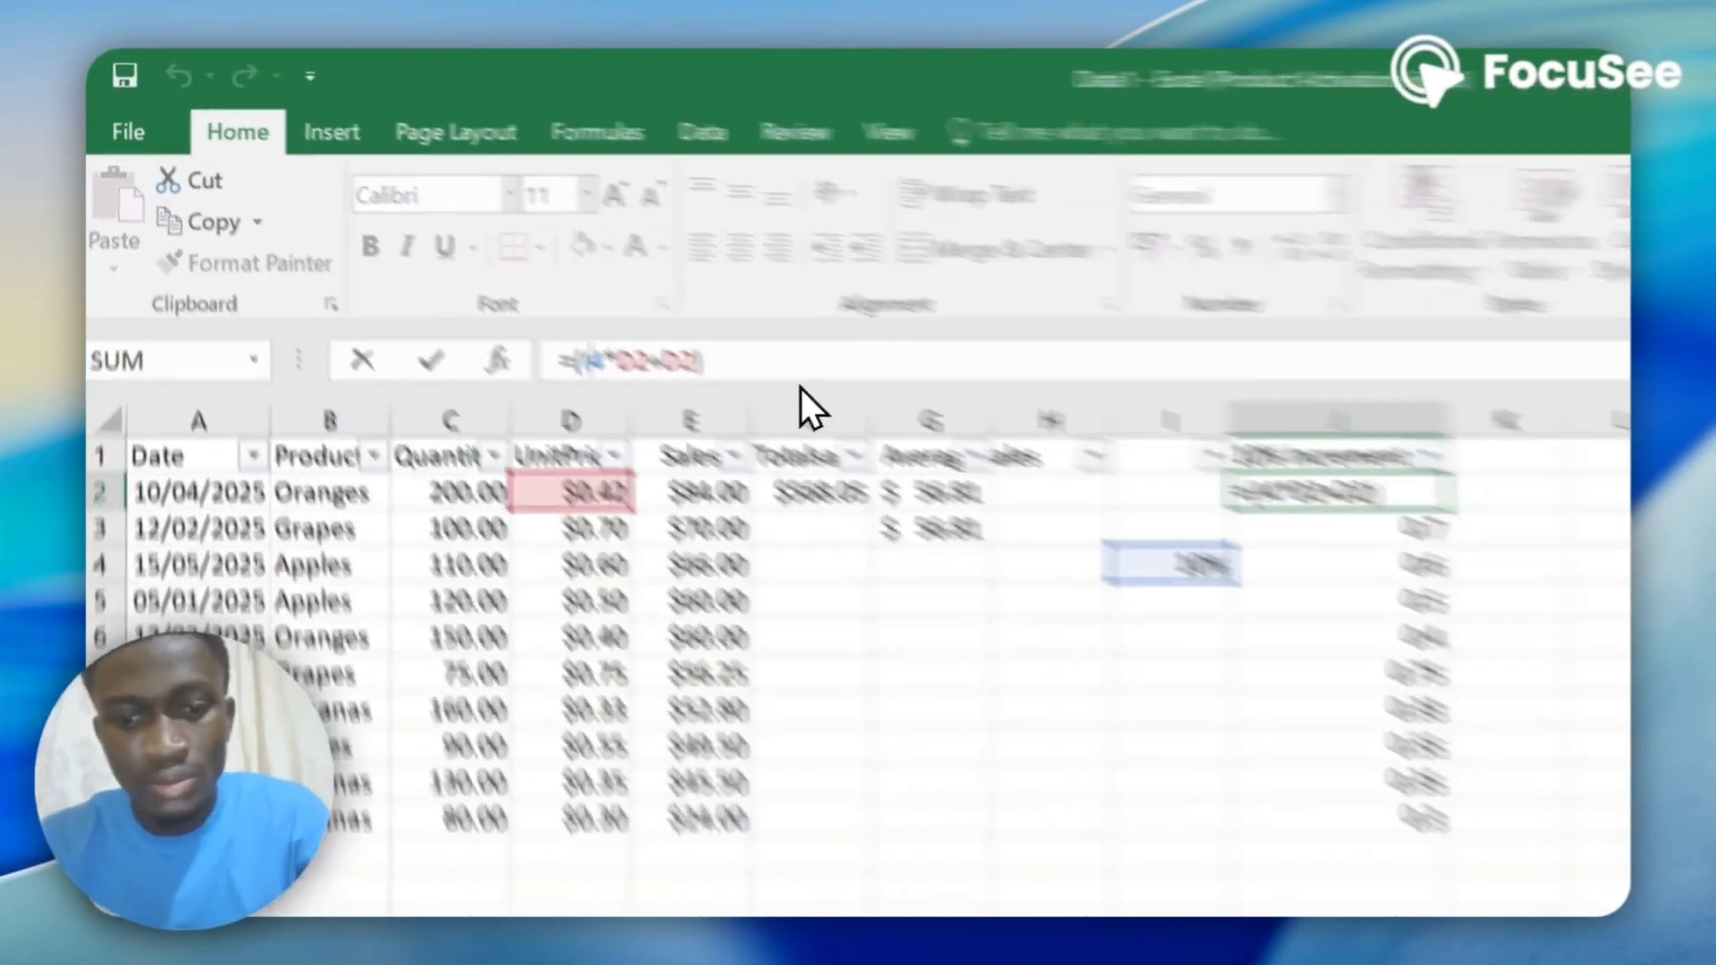
{"action": "type", "text": "$"}
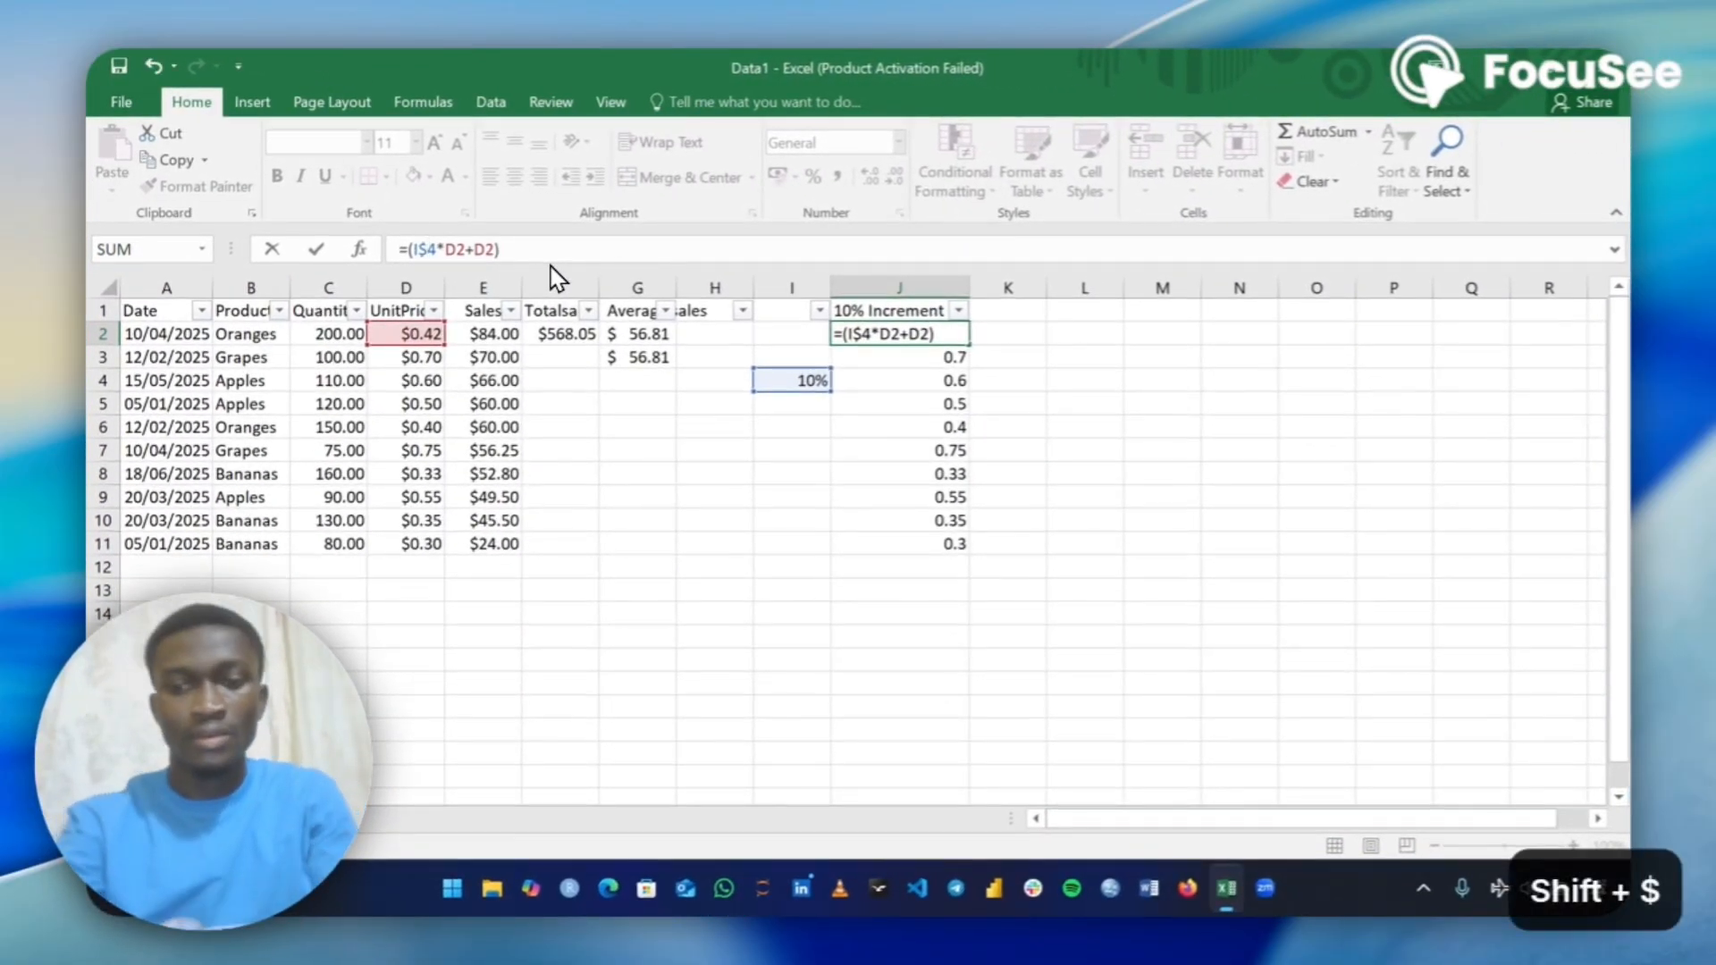
{"action": "key", "text": "Return"}
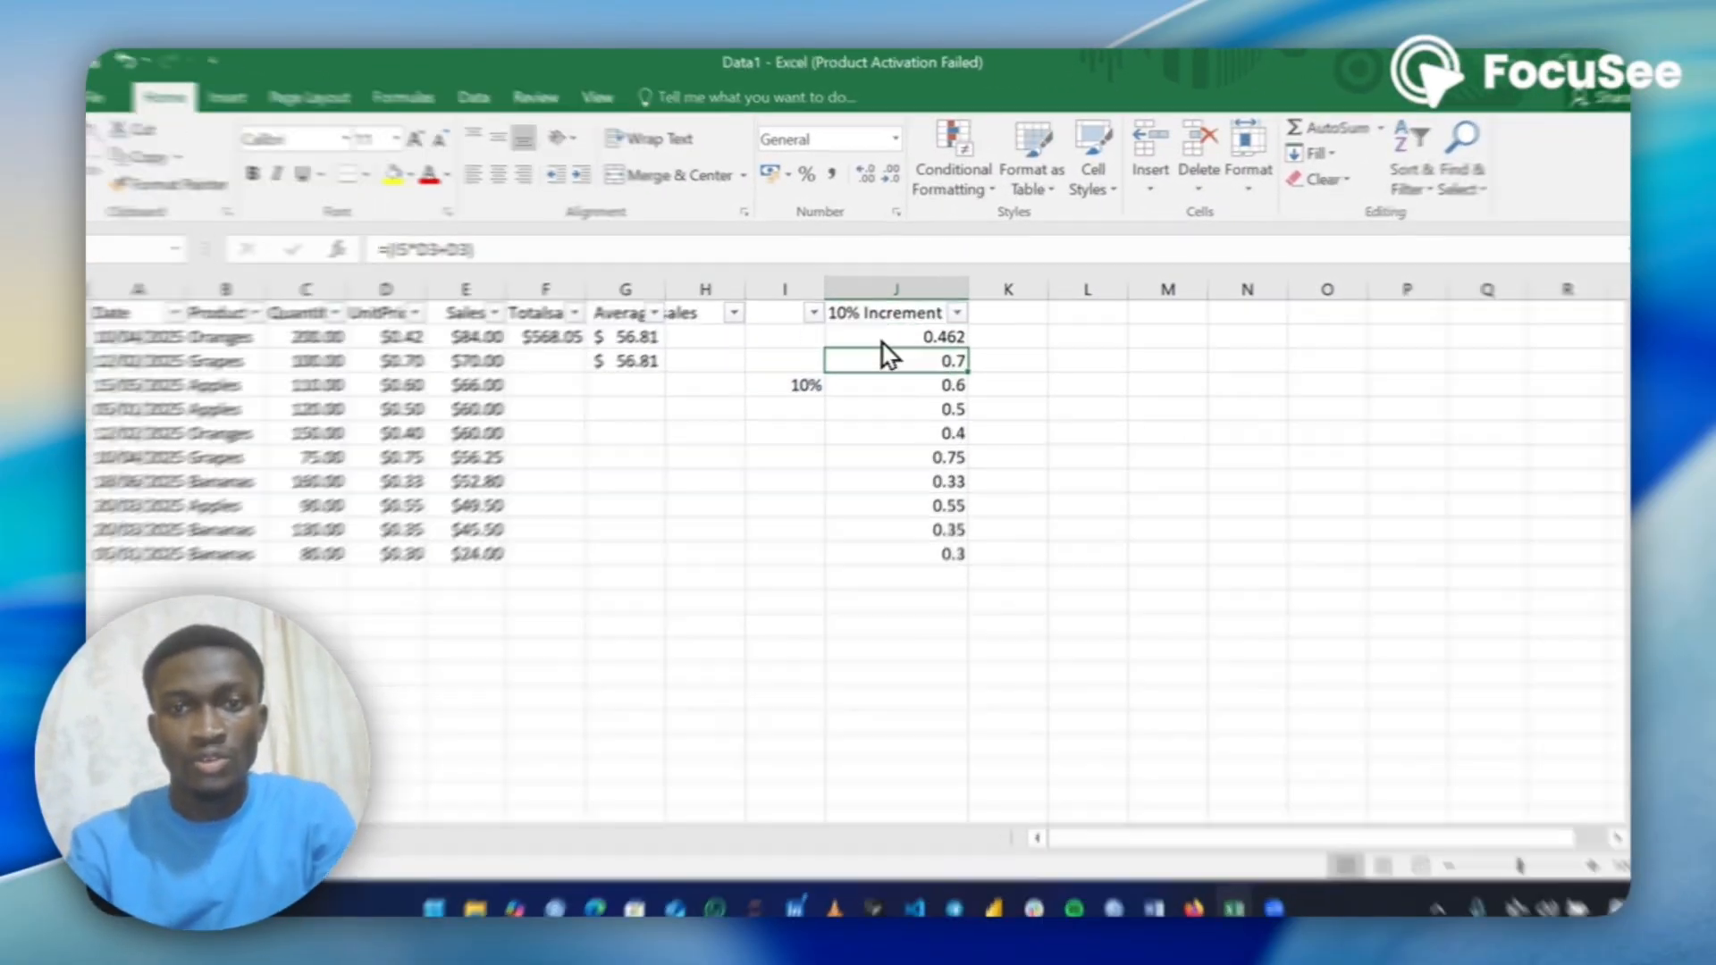
{"action": "left_click", "coordinate": [889, 338]}
{"action": "double_click", "coordinate": [932, 438]}
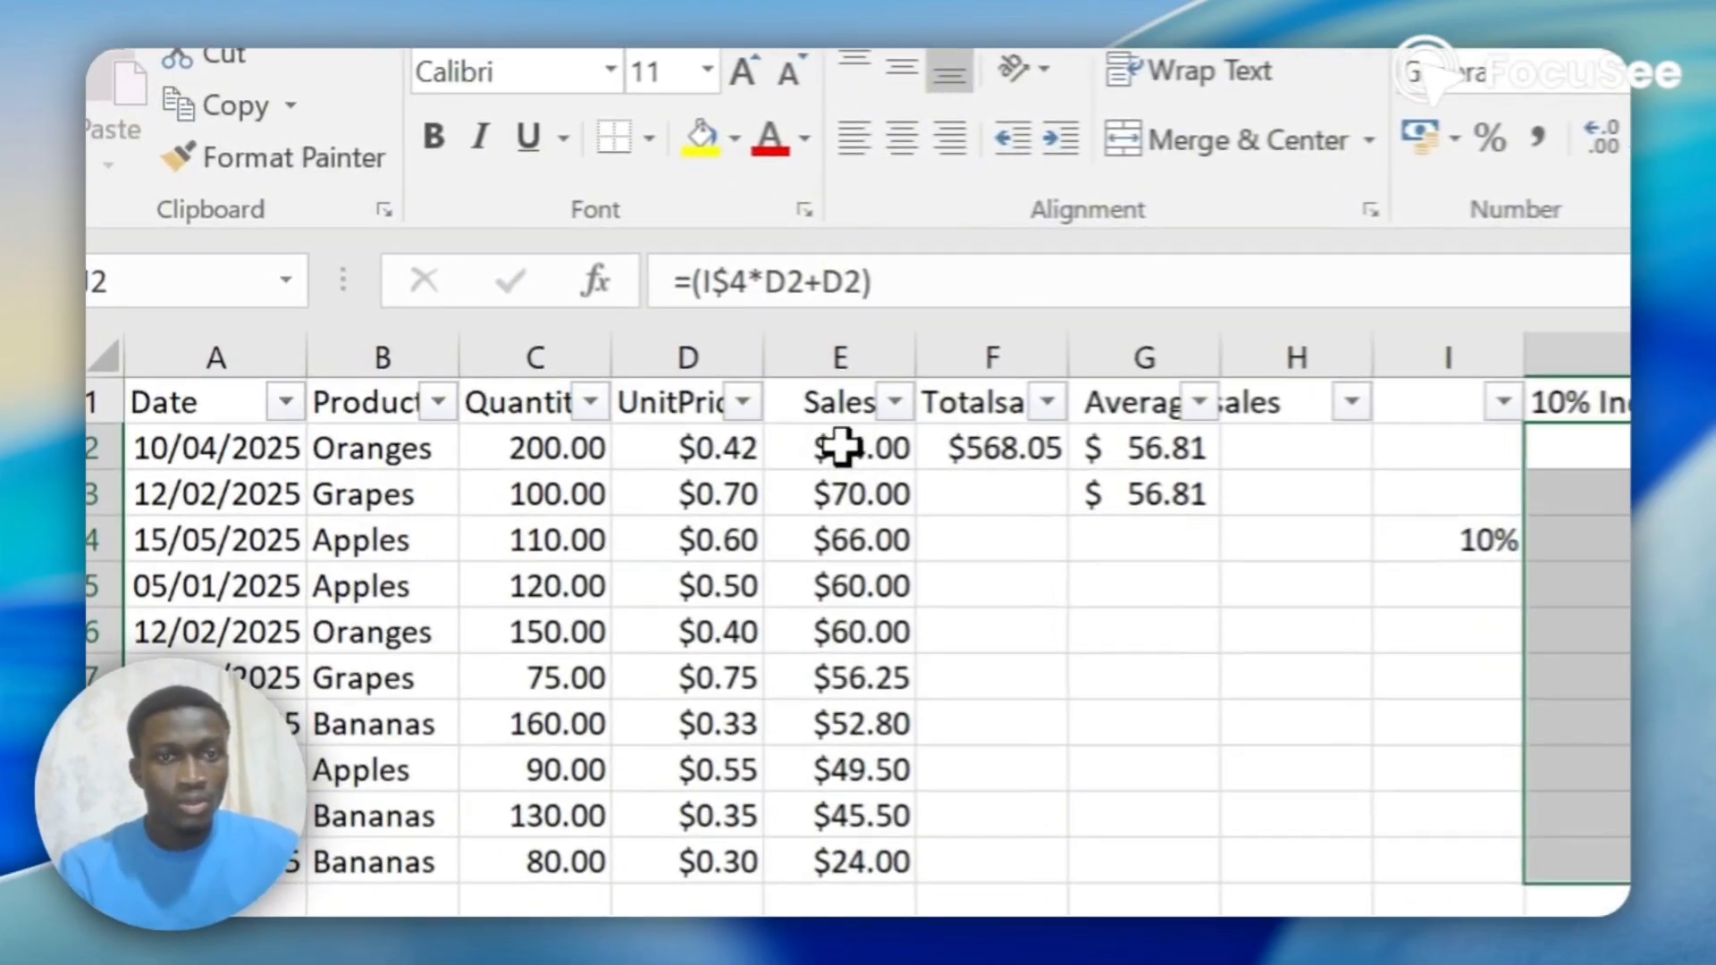
Check the Sales formula in E2 and enter the heading "New sales" in K1.
{"action": "left_click", "coordinate": [471, 337]}
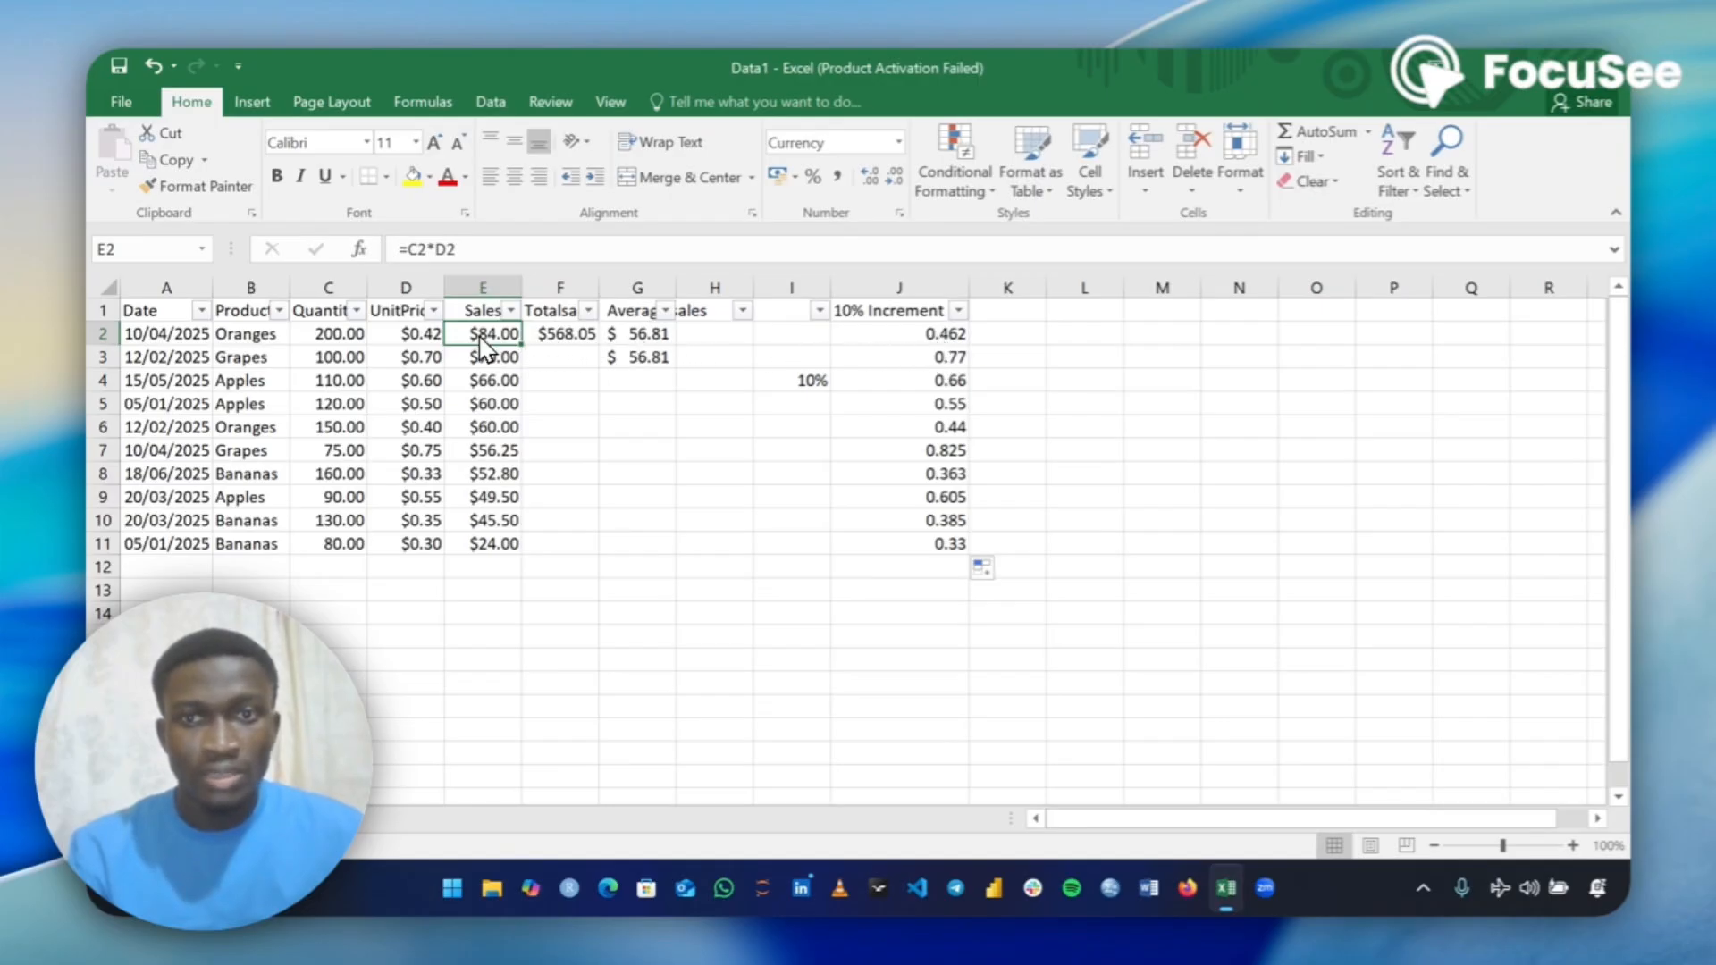
{"action": "left_click", "coordinate": [990, 313]}
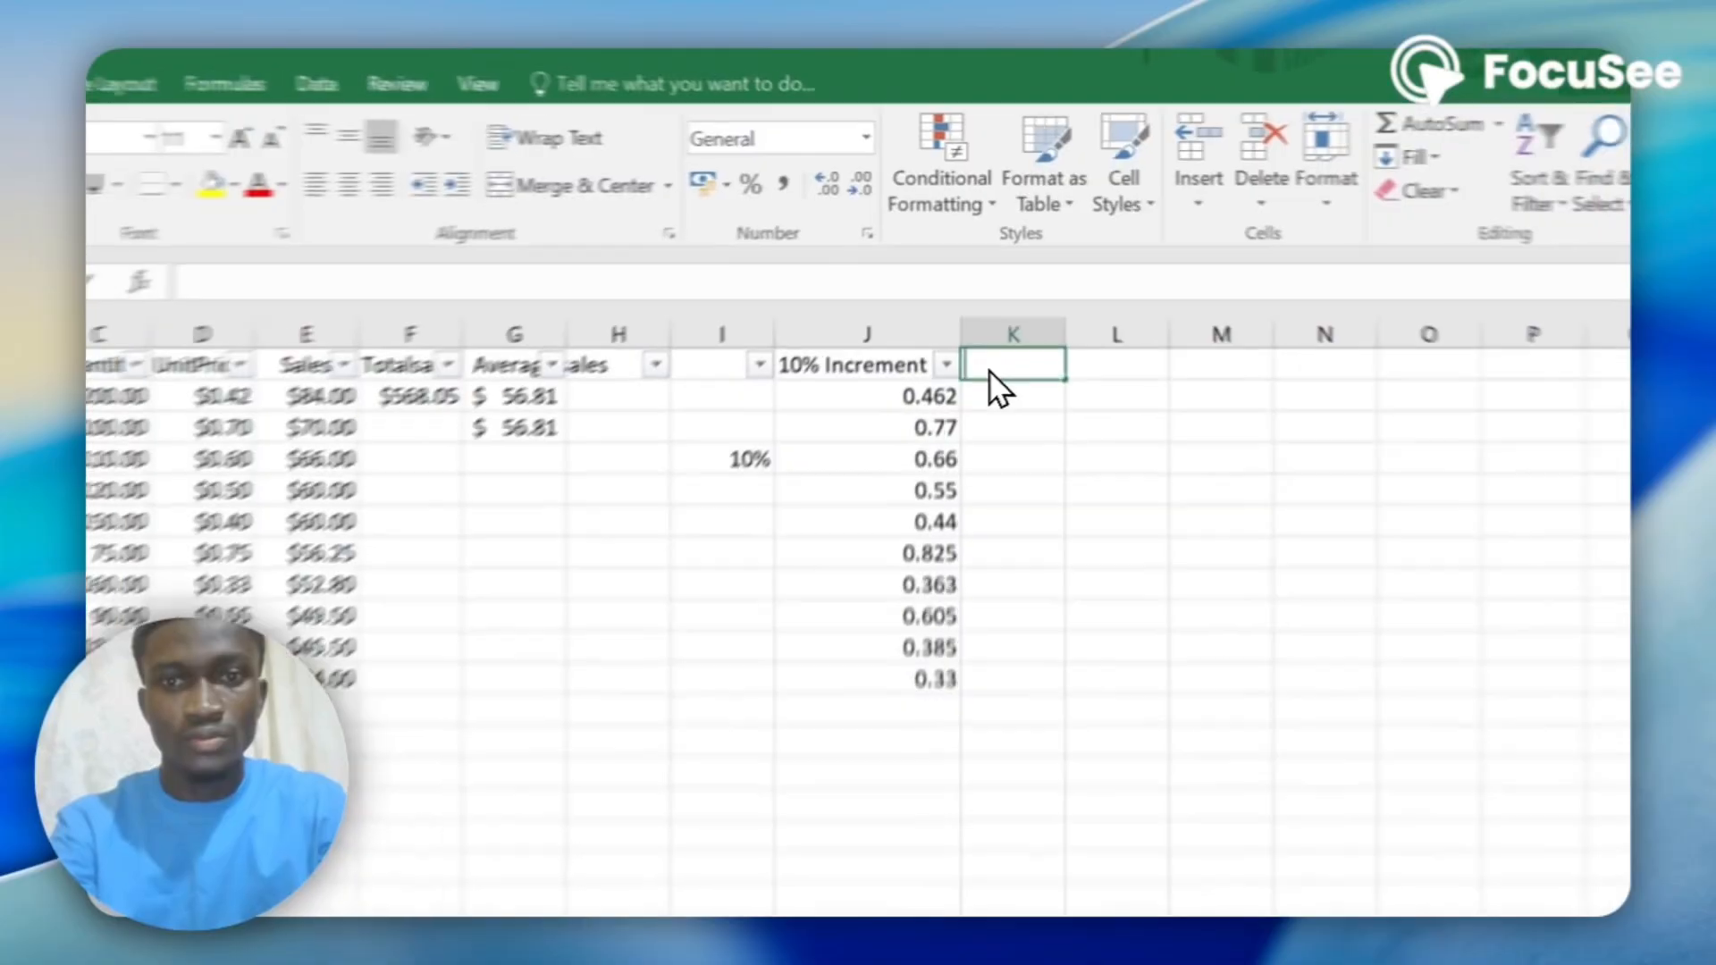
{"action": "type", "text": "New sales"}
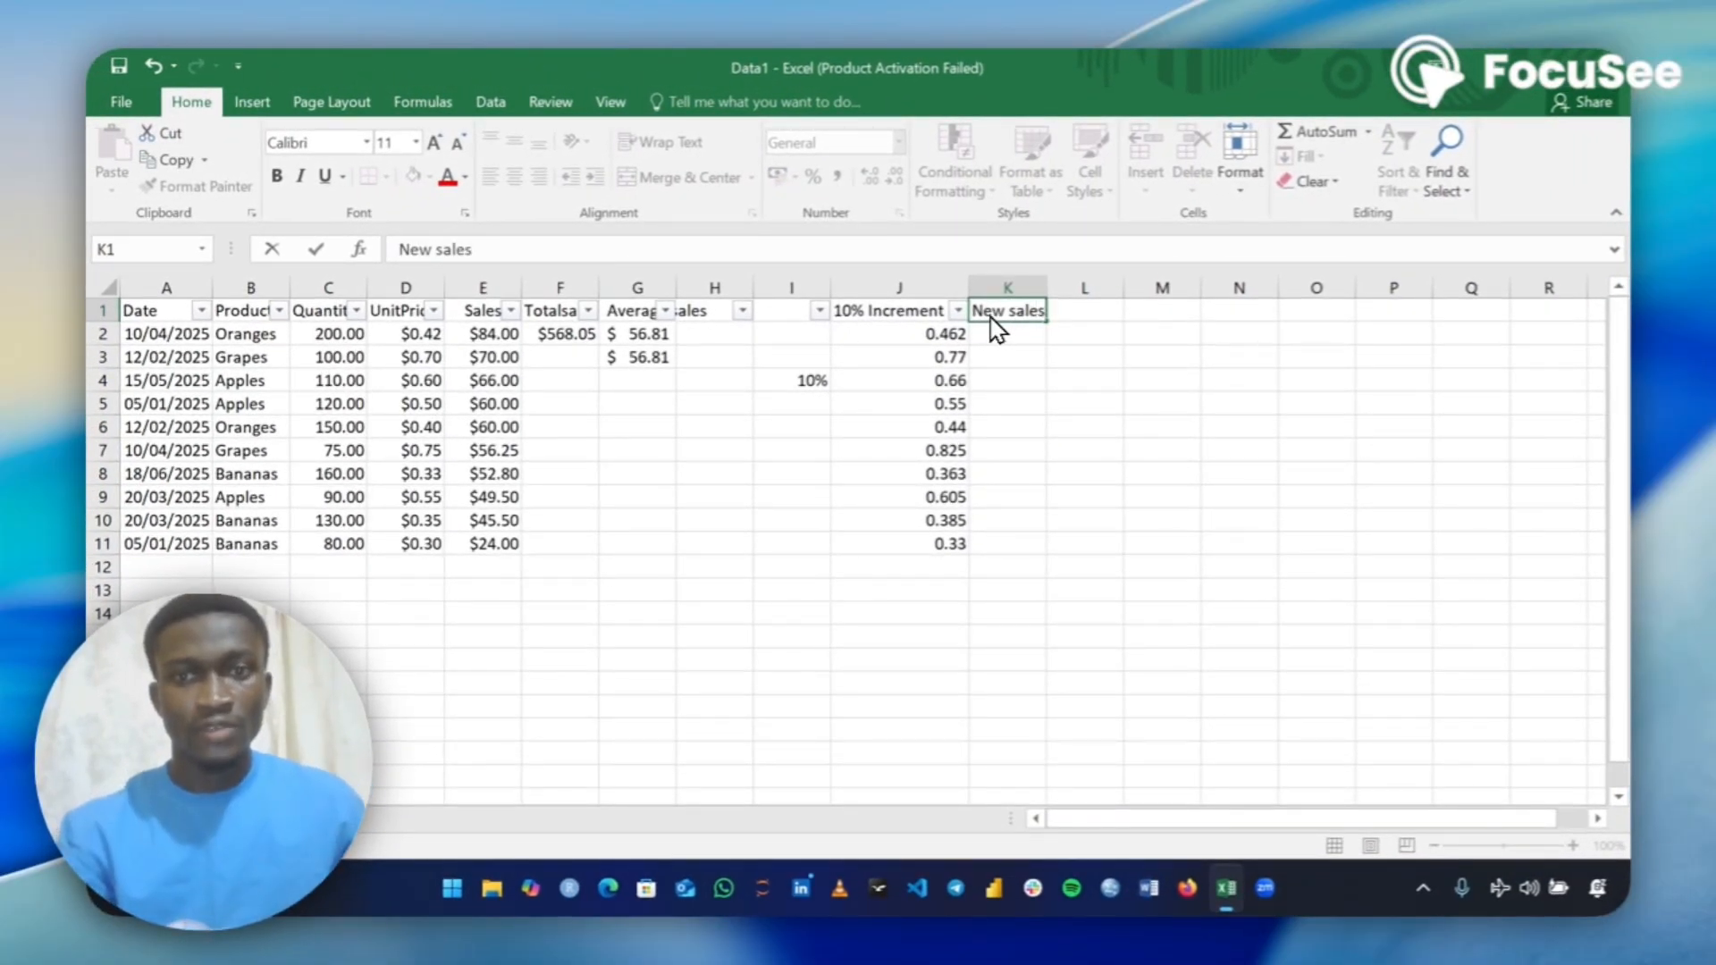
{"action": "key", "text": "Return"}
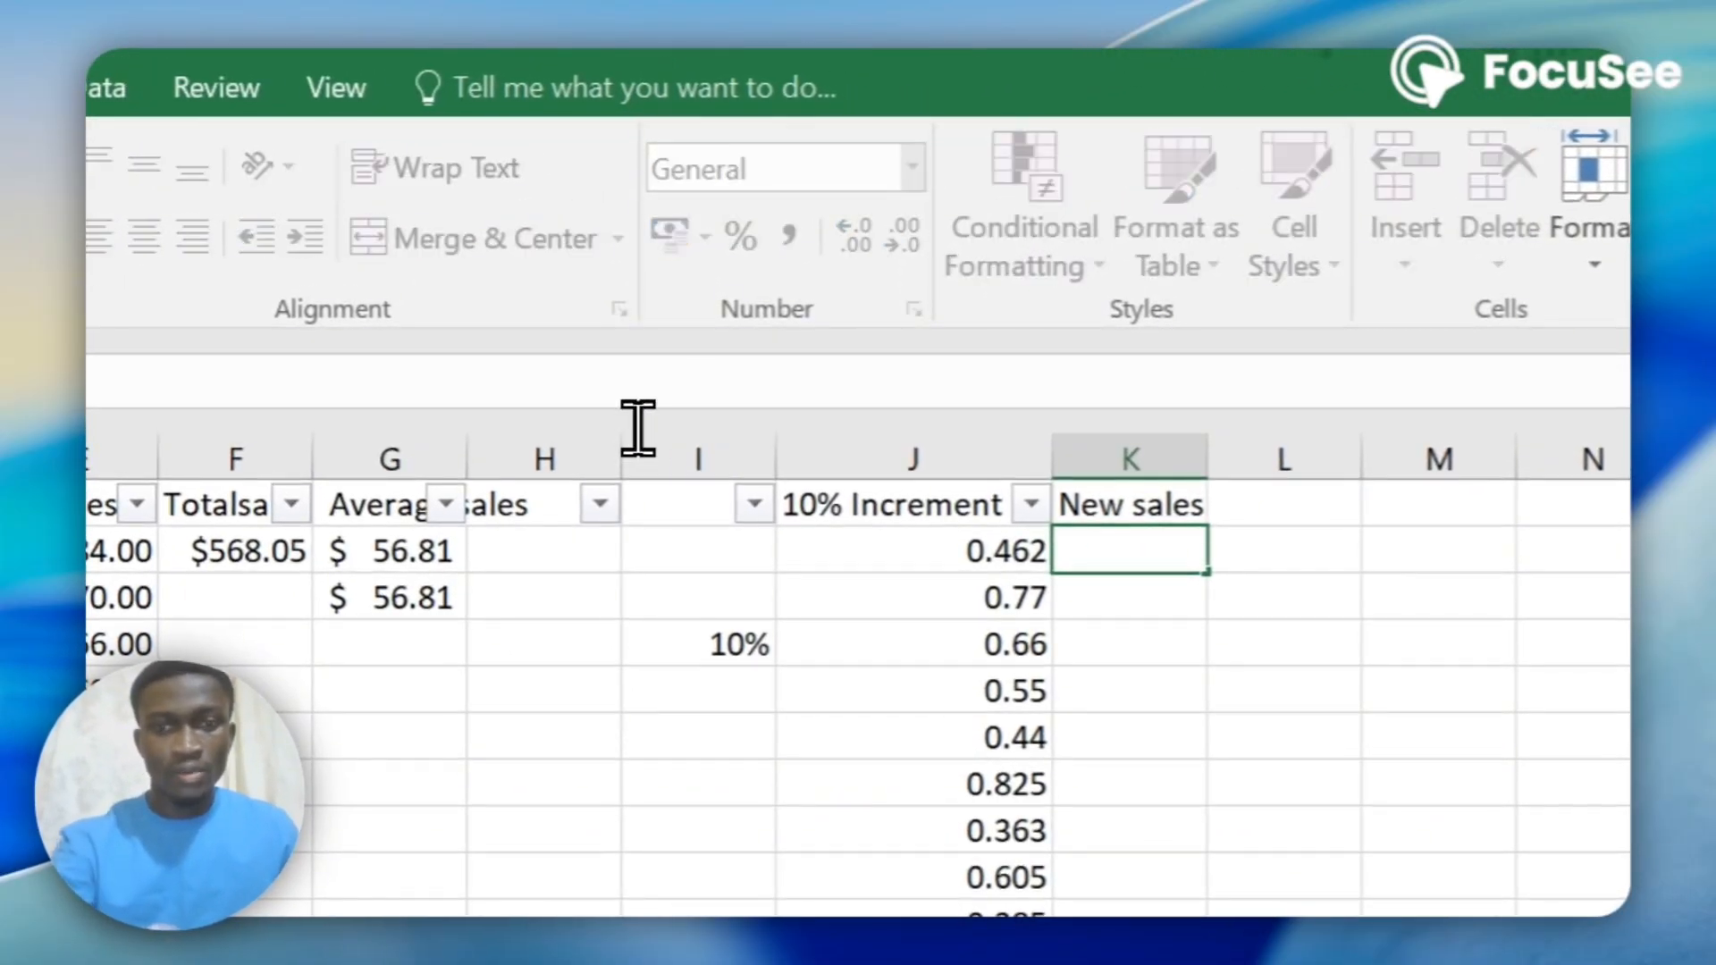
Calculate the new sales in K2 with the formula =J2*C2 and fill it down to K11.
{"action": "type", "text": "="}
{"action": "left_click", "coordinate": [908, 551]}
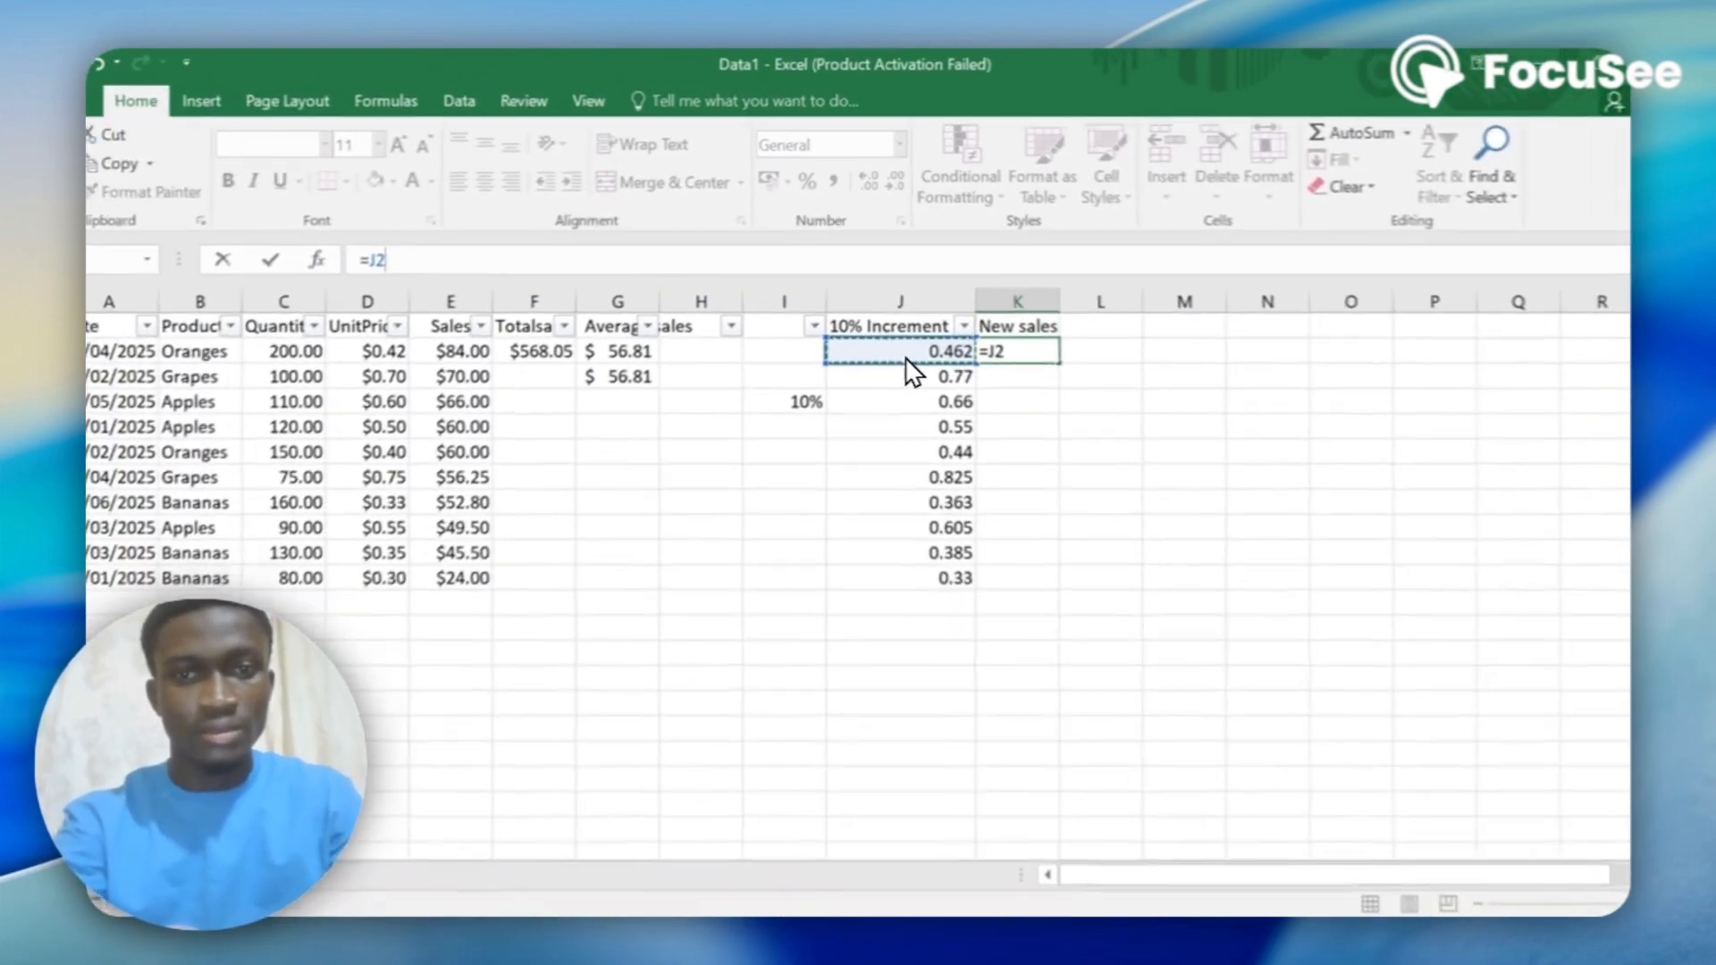
{"action": "type", "text": "*"}
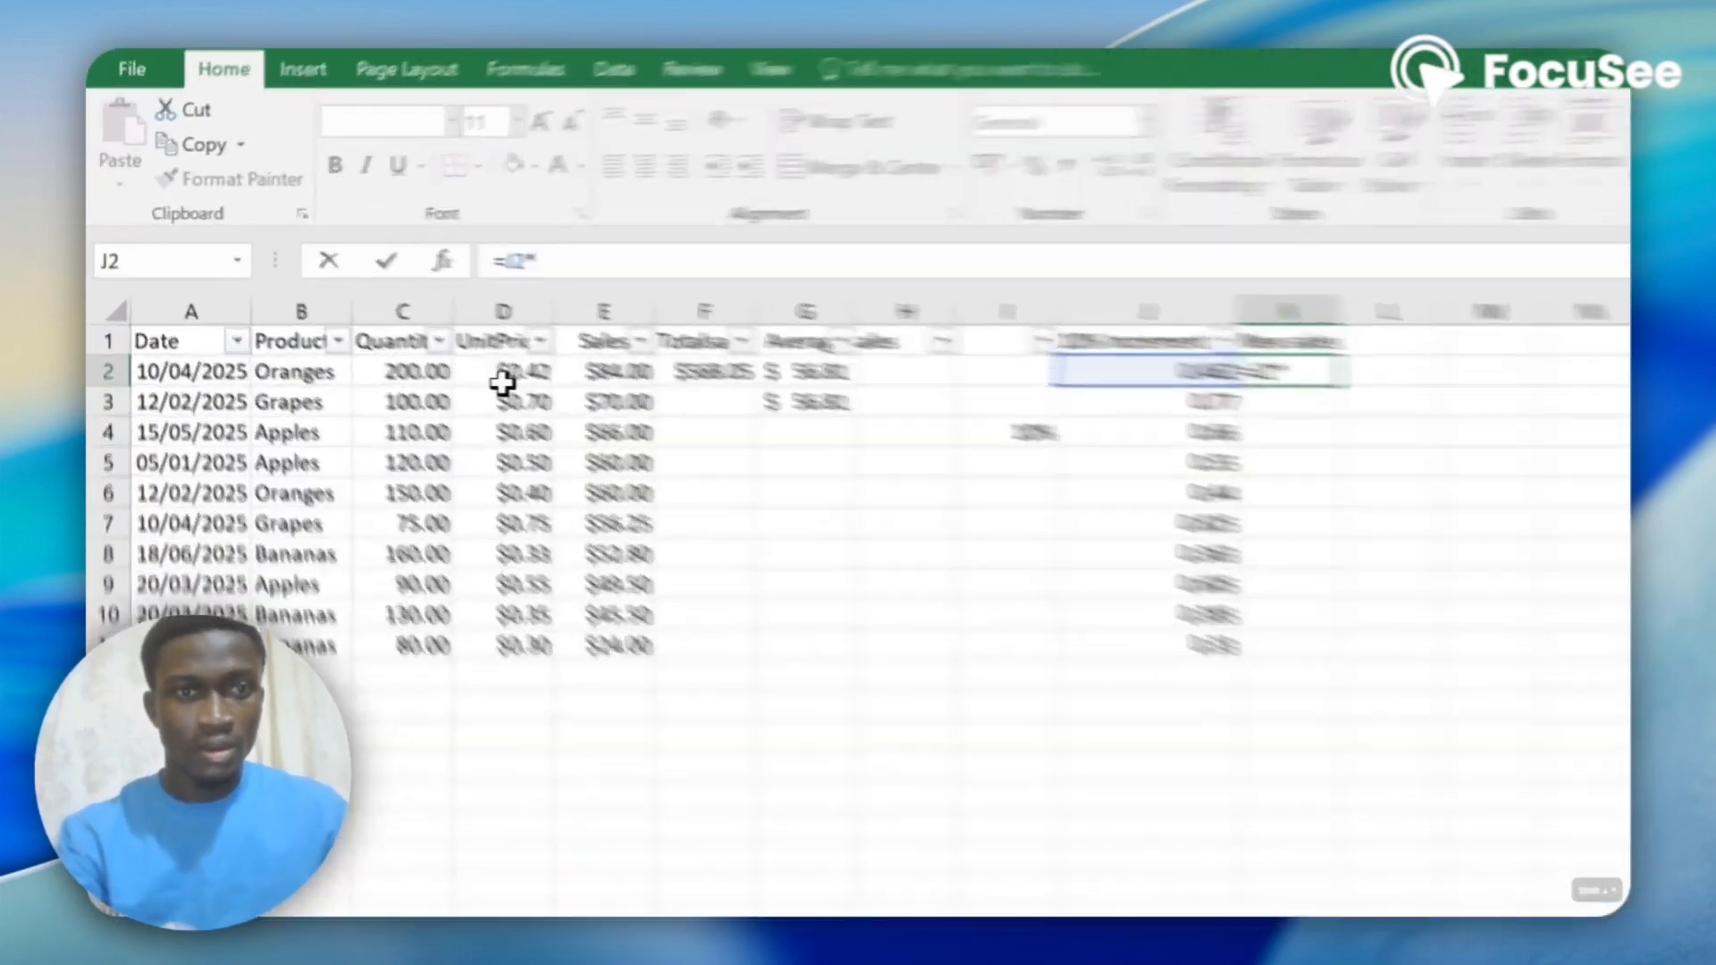
{"action": "left_click", "coordinate": [350, 337]}
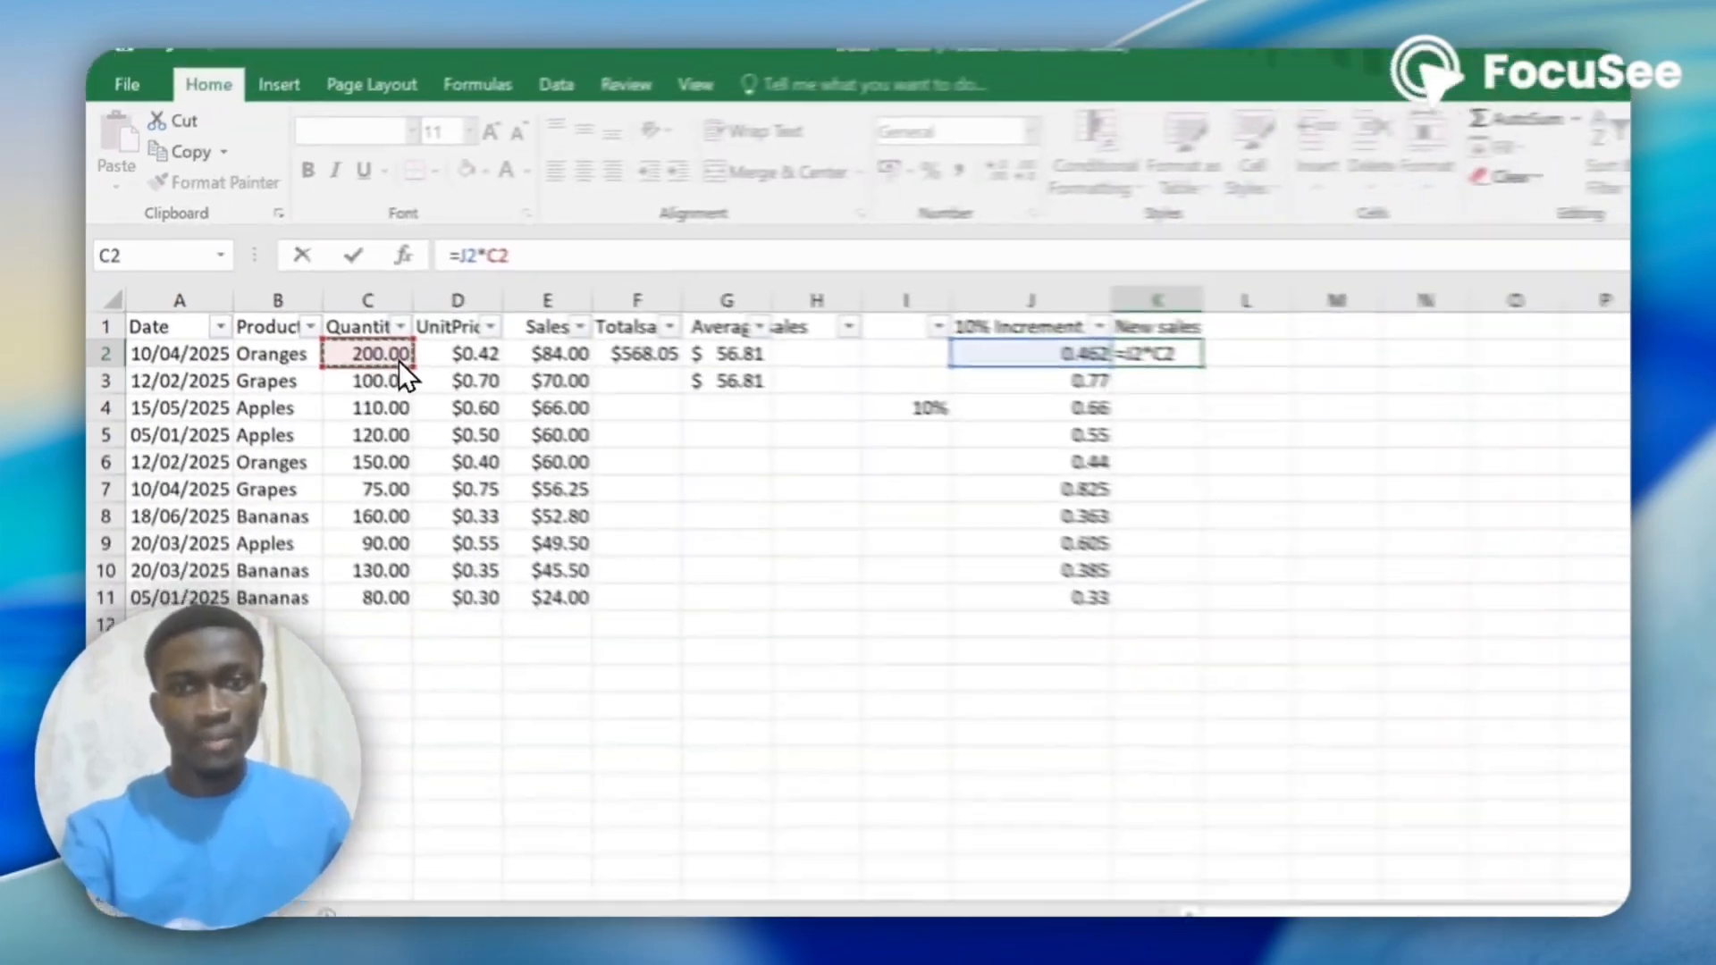
{"action": "key", "text": "Return"}
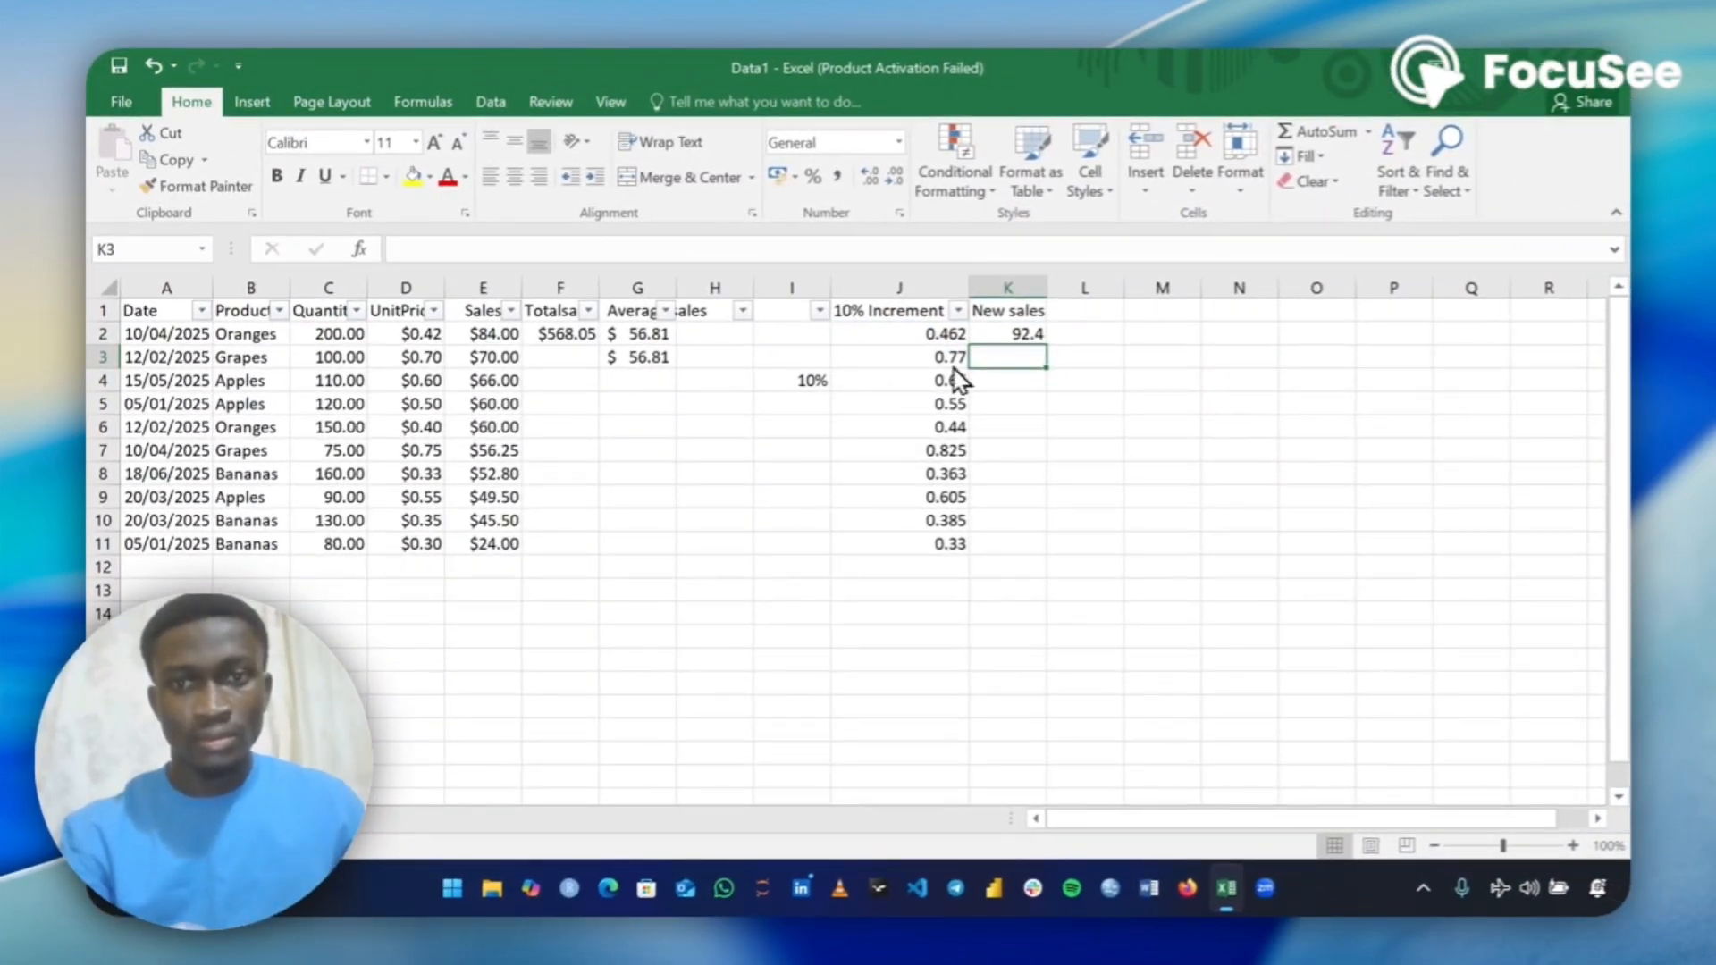
{"action": "left_click", "coordinate": [1024, 336]}
{"action": "double_click", "coordinate": [850, 437]}
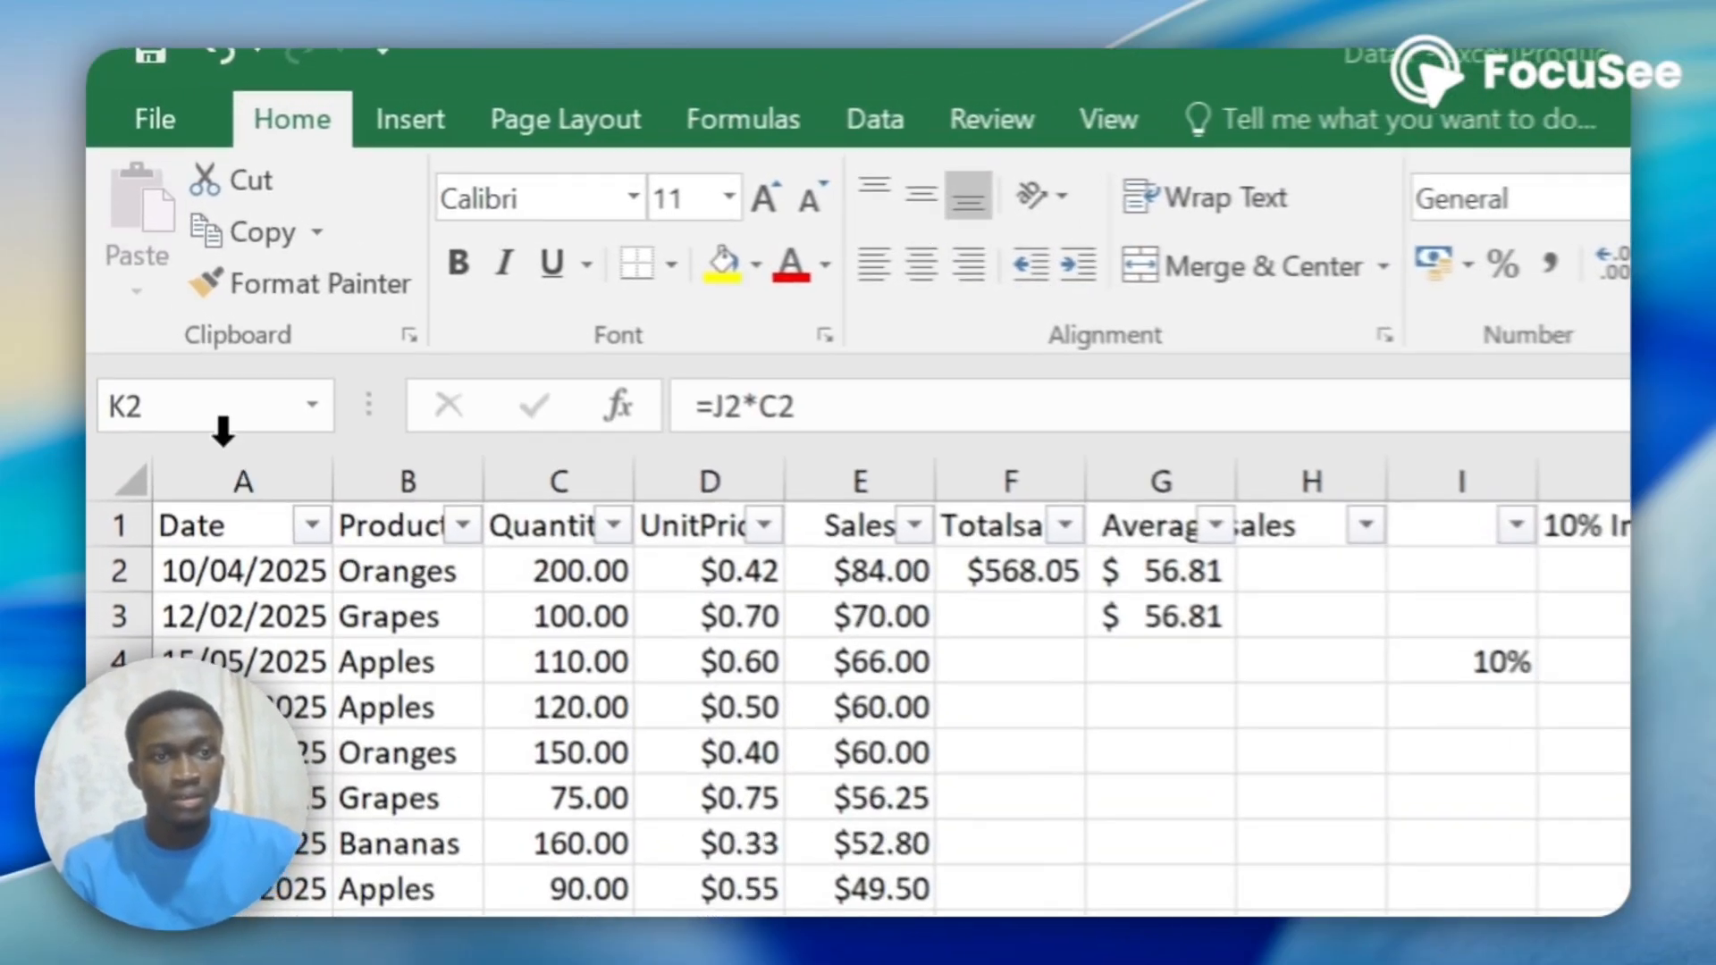
Insert a basic 2-D line chart from the Date and Sales columns.
{"action": "left_click", "coordinate": [166, 288]}
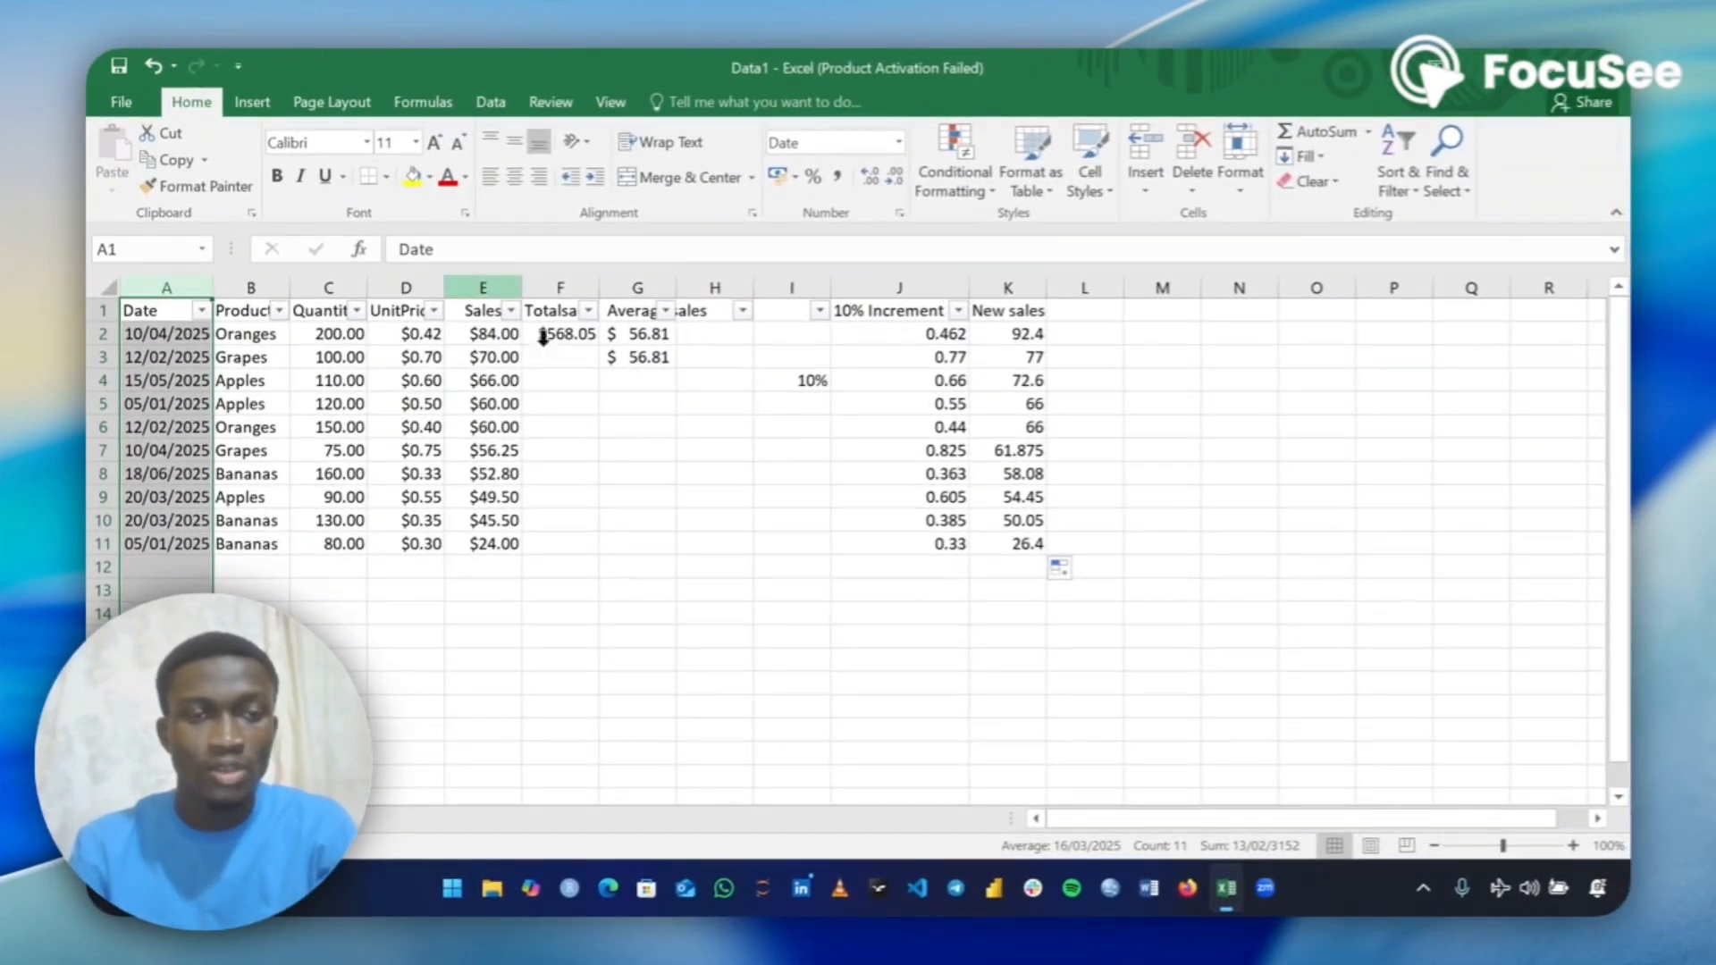
{"action": "left_click", "coordinate": [480, 284]}
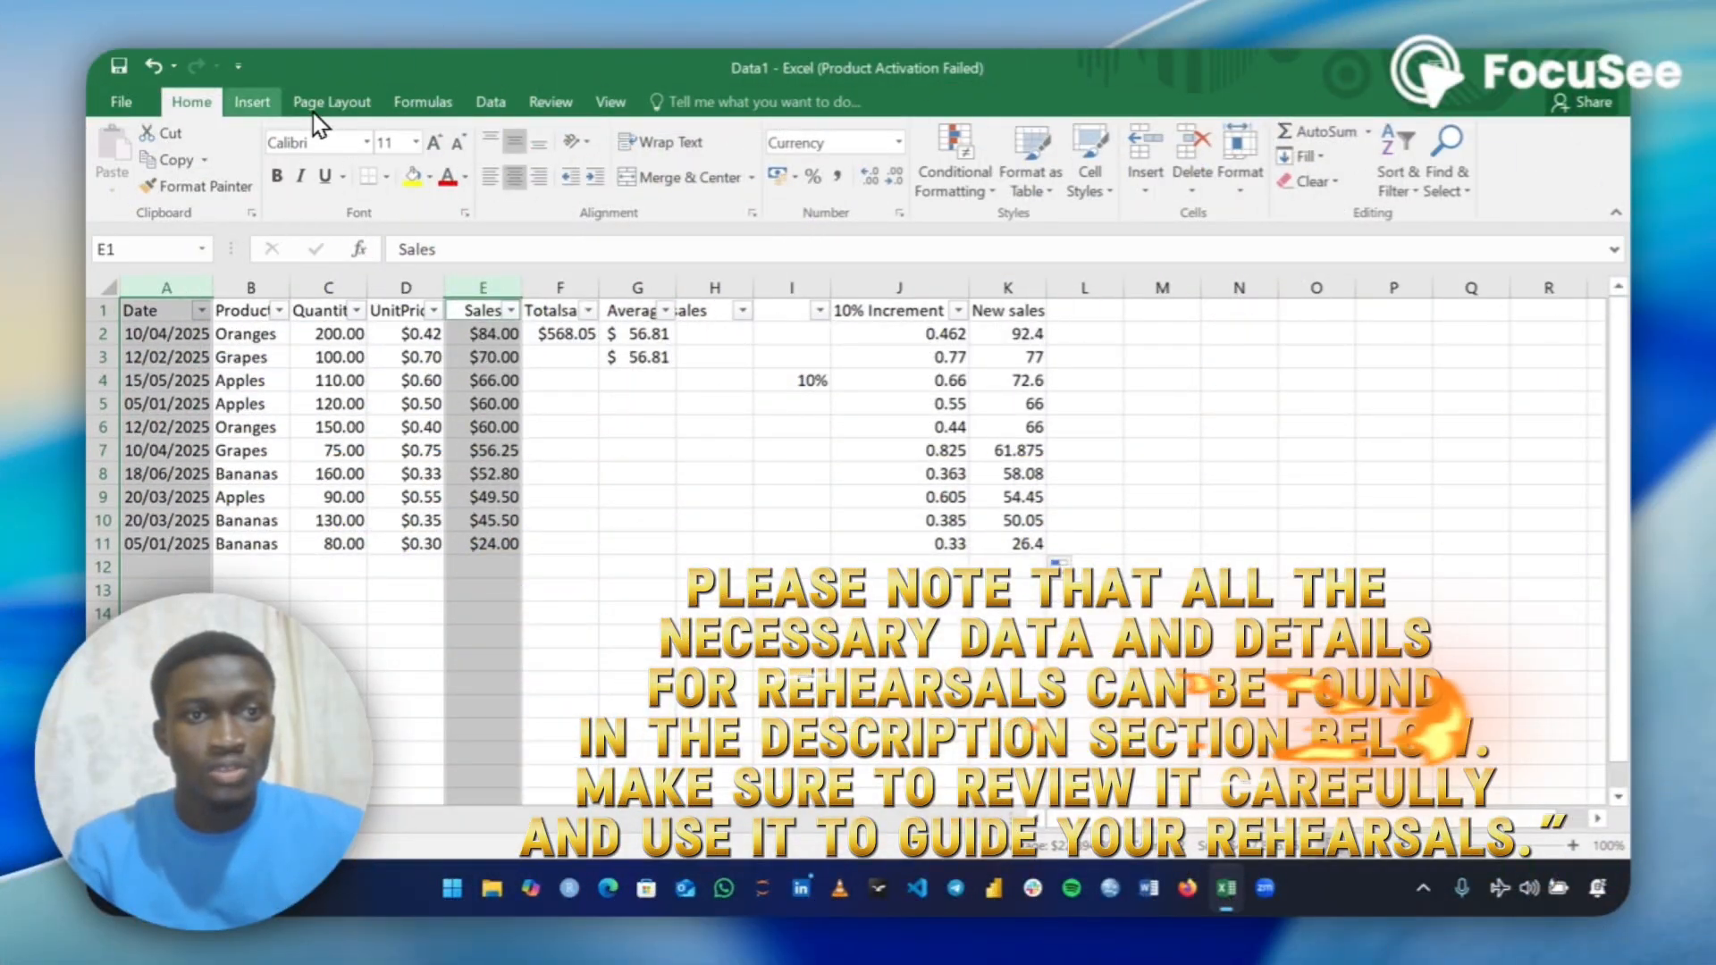
{"action": "left_click", "coordinate": [252, 102]}
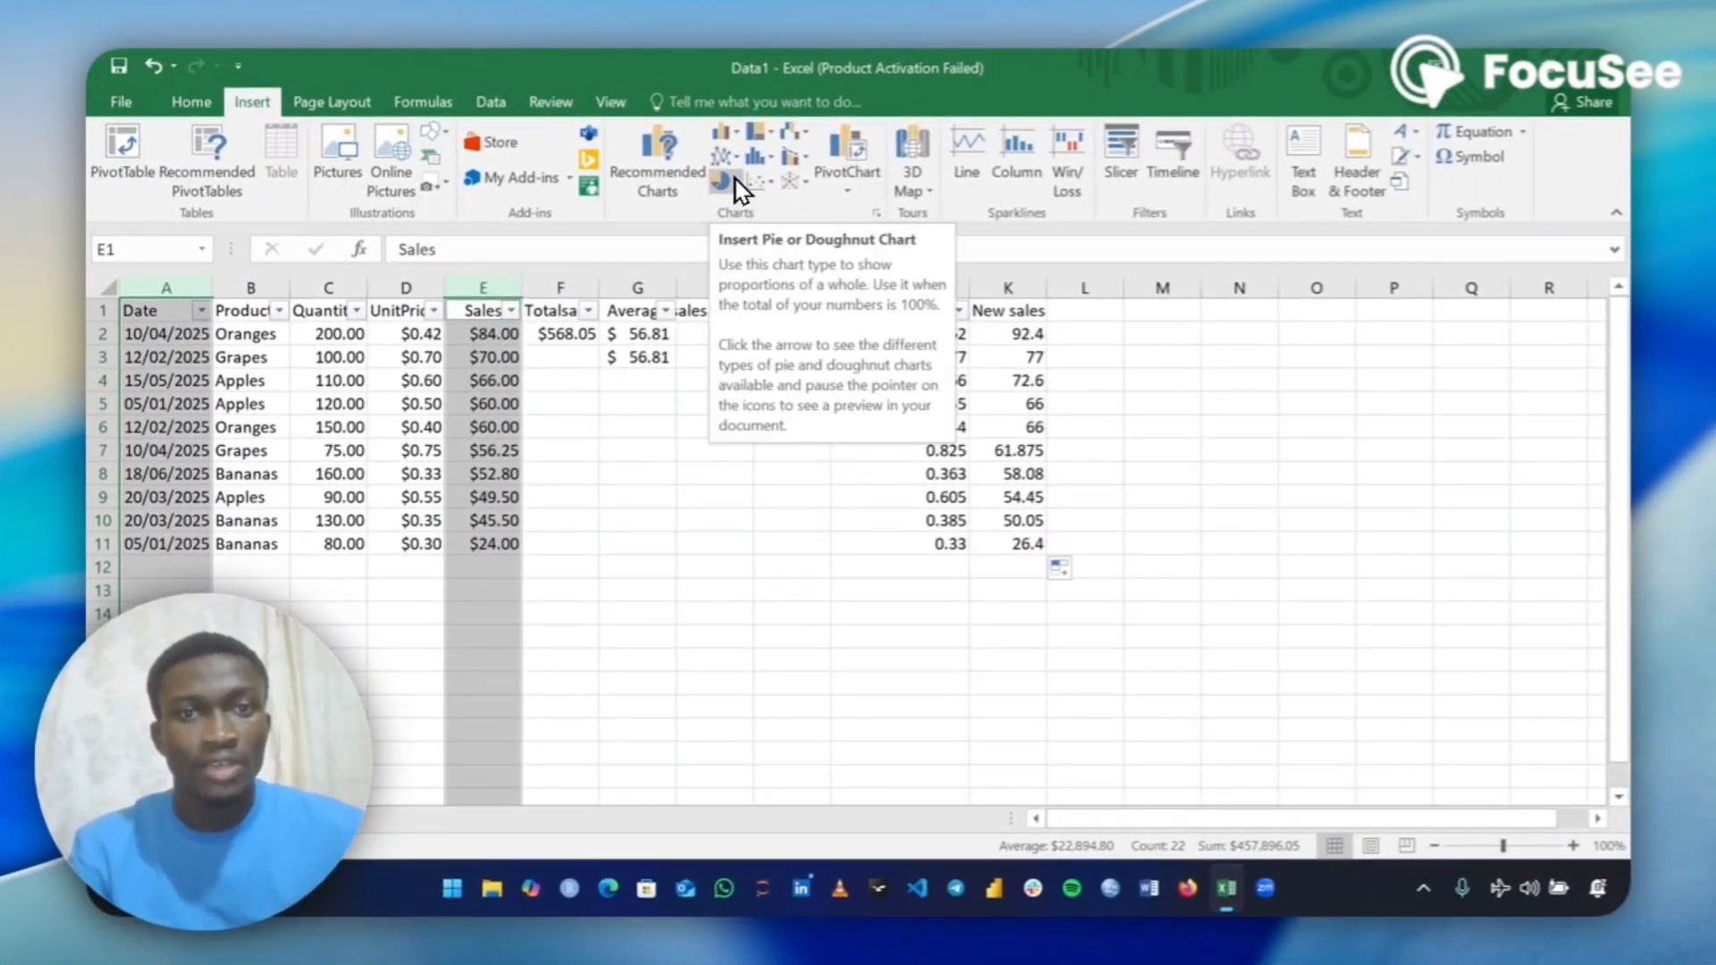
{"action": "left_click", "coordinate": [722, 157]}
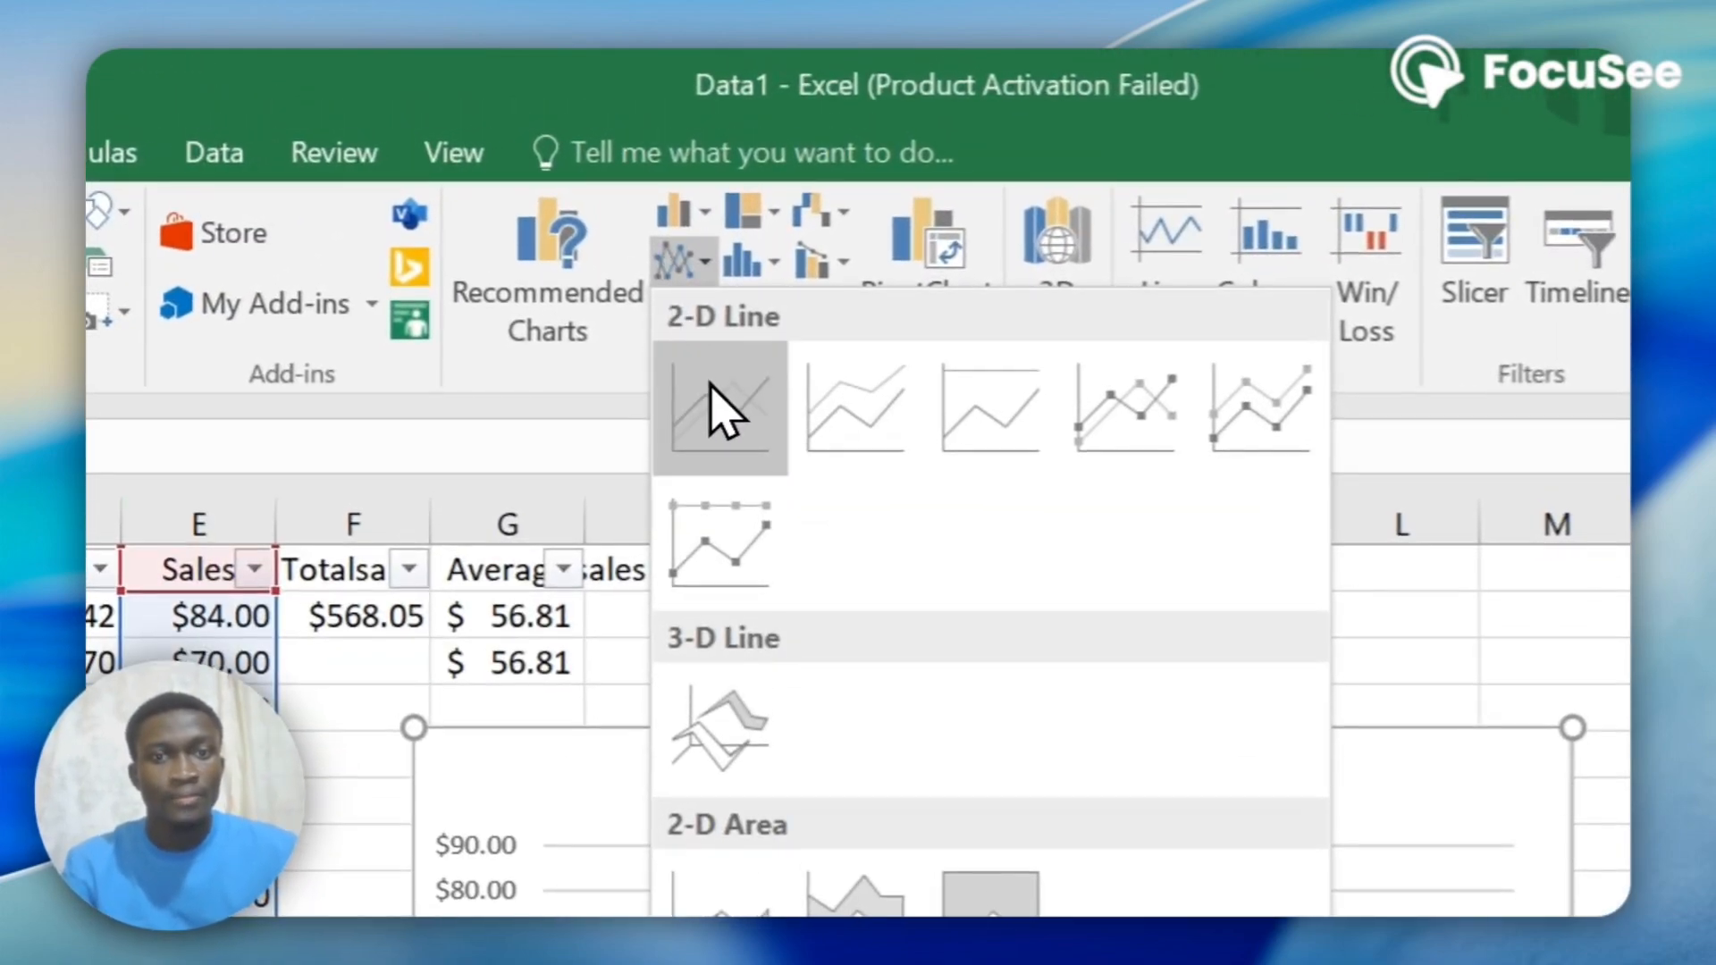
{"action": "left_click", "coordinate": [722, 408]}
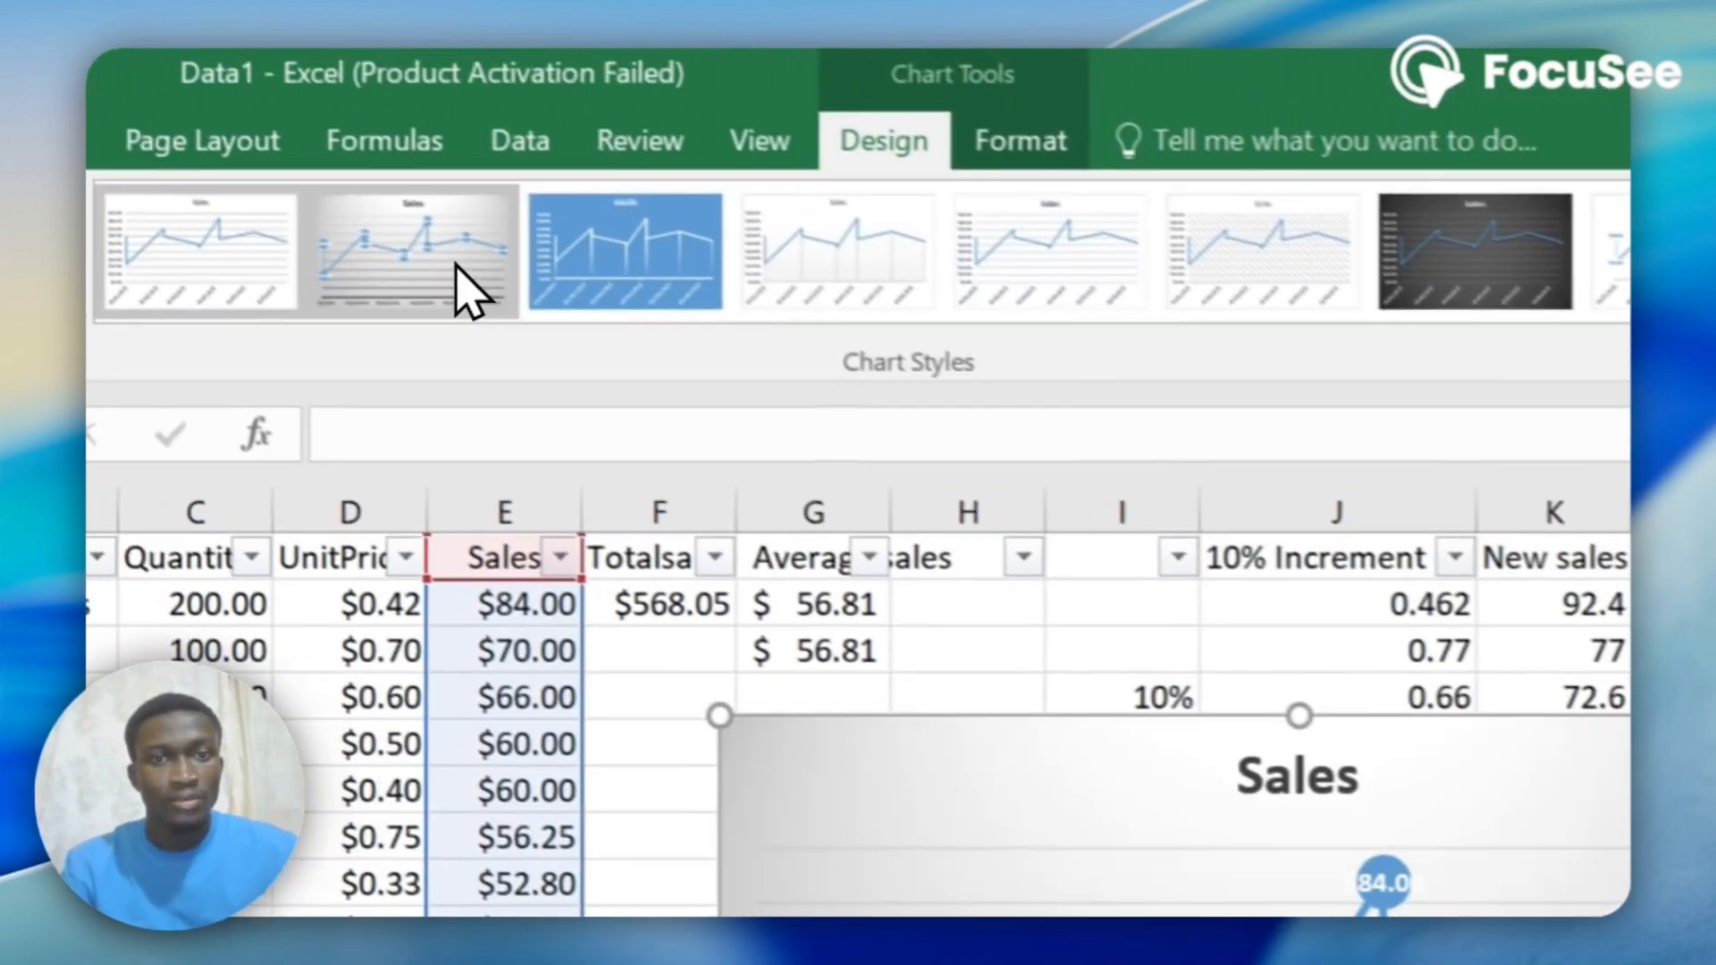
Try several chart styles on the Sales line chart and apply the dark background style.
{"action": "left_click", "coordinate": [288, 176]}
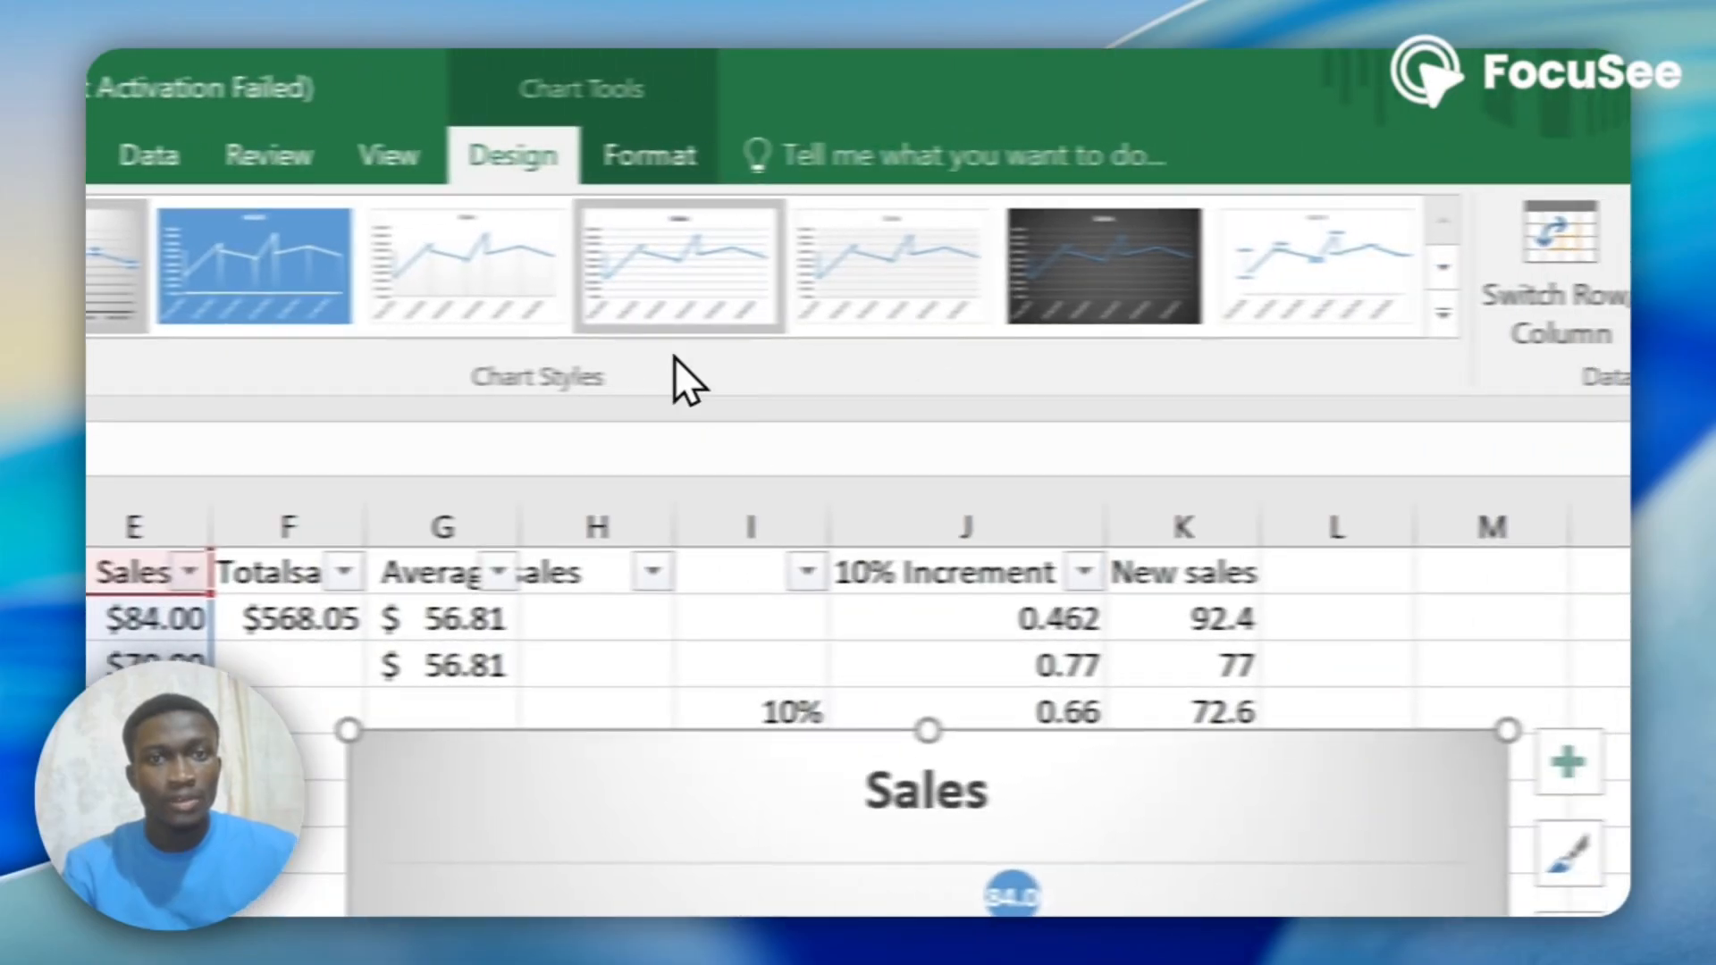
{"action": "left_click", "coordinate": [1038, 266]}
{"action": "left_click", "coordinate": [1332, 266]}
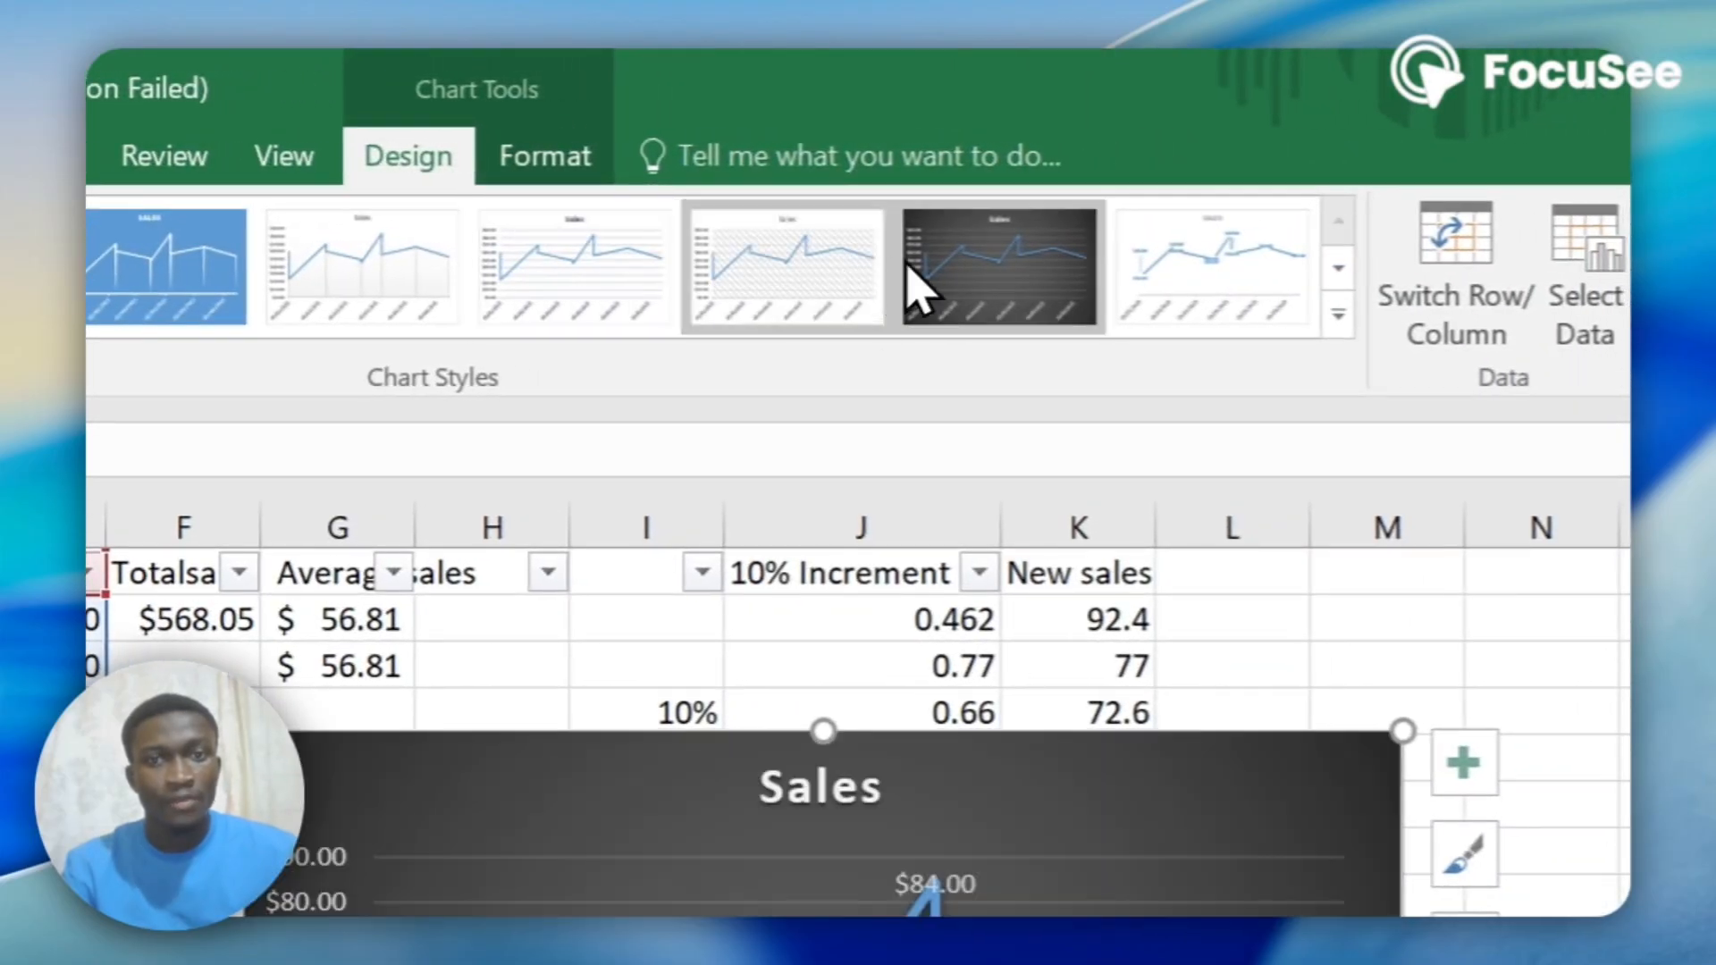
{"action": "left_click", "coordinate": [1010, 256]}
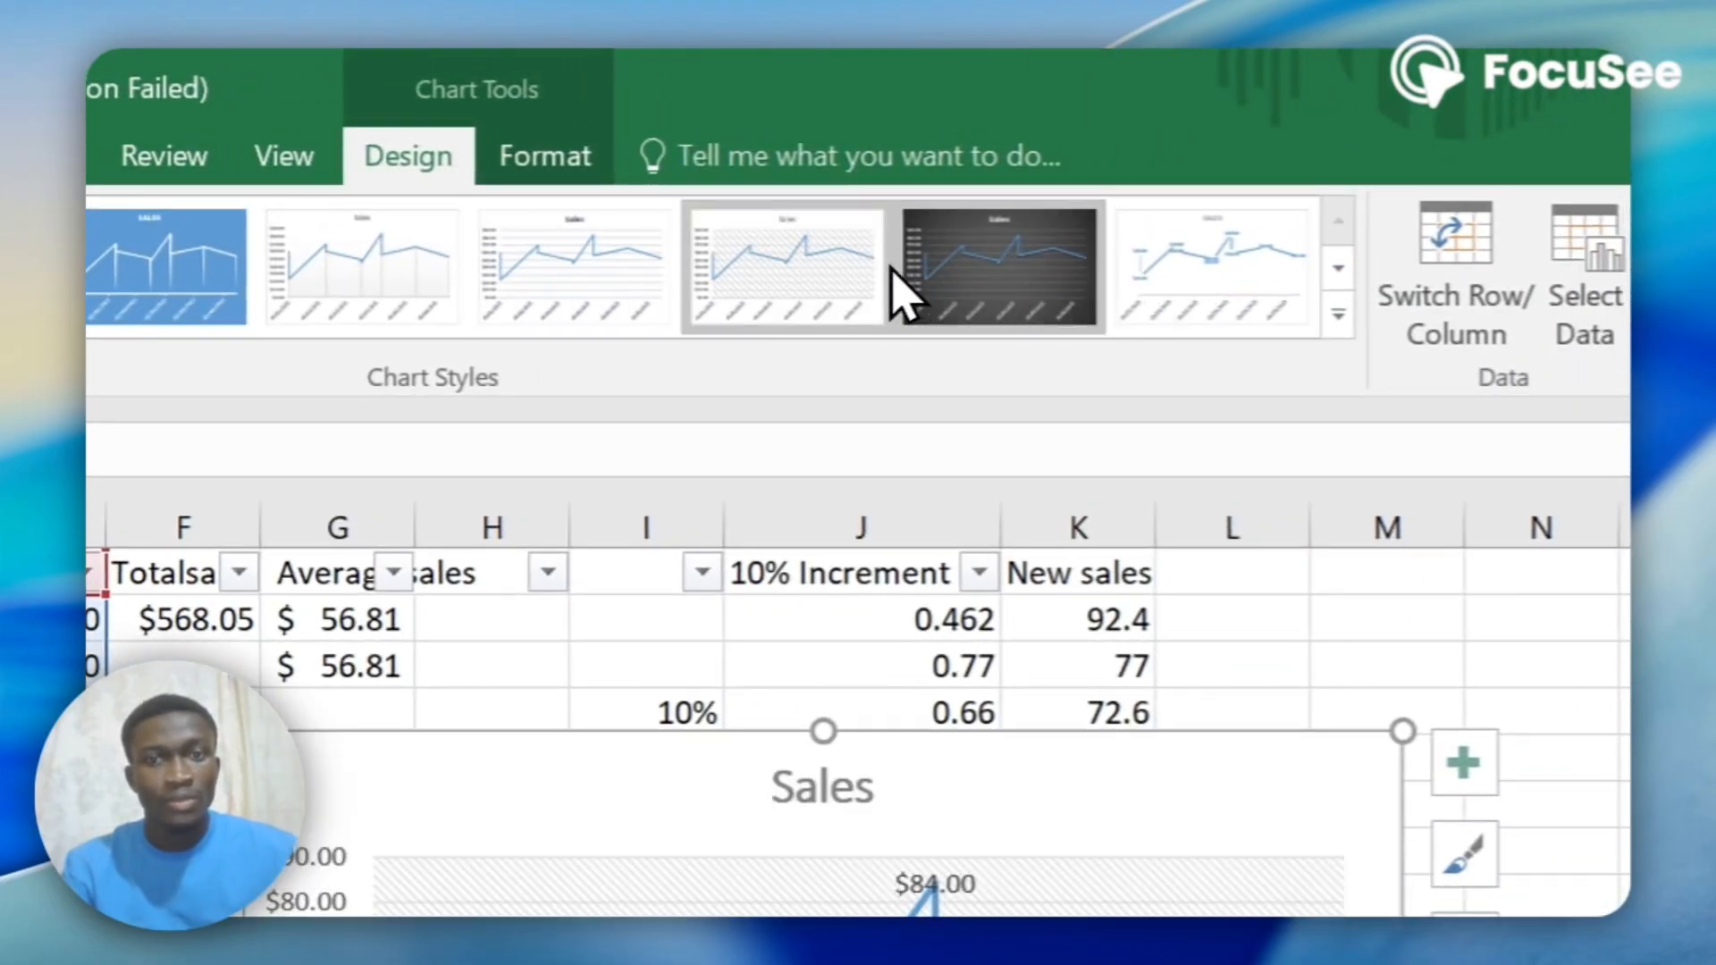
{"action": "left_click", "coordinate": [810, 259]}
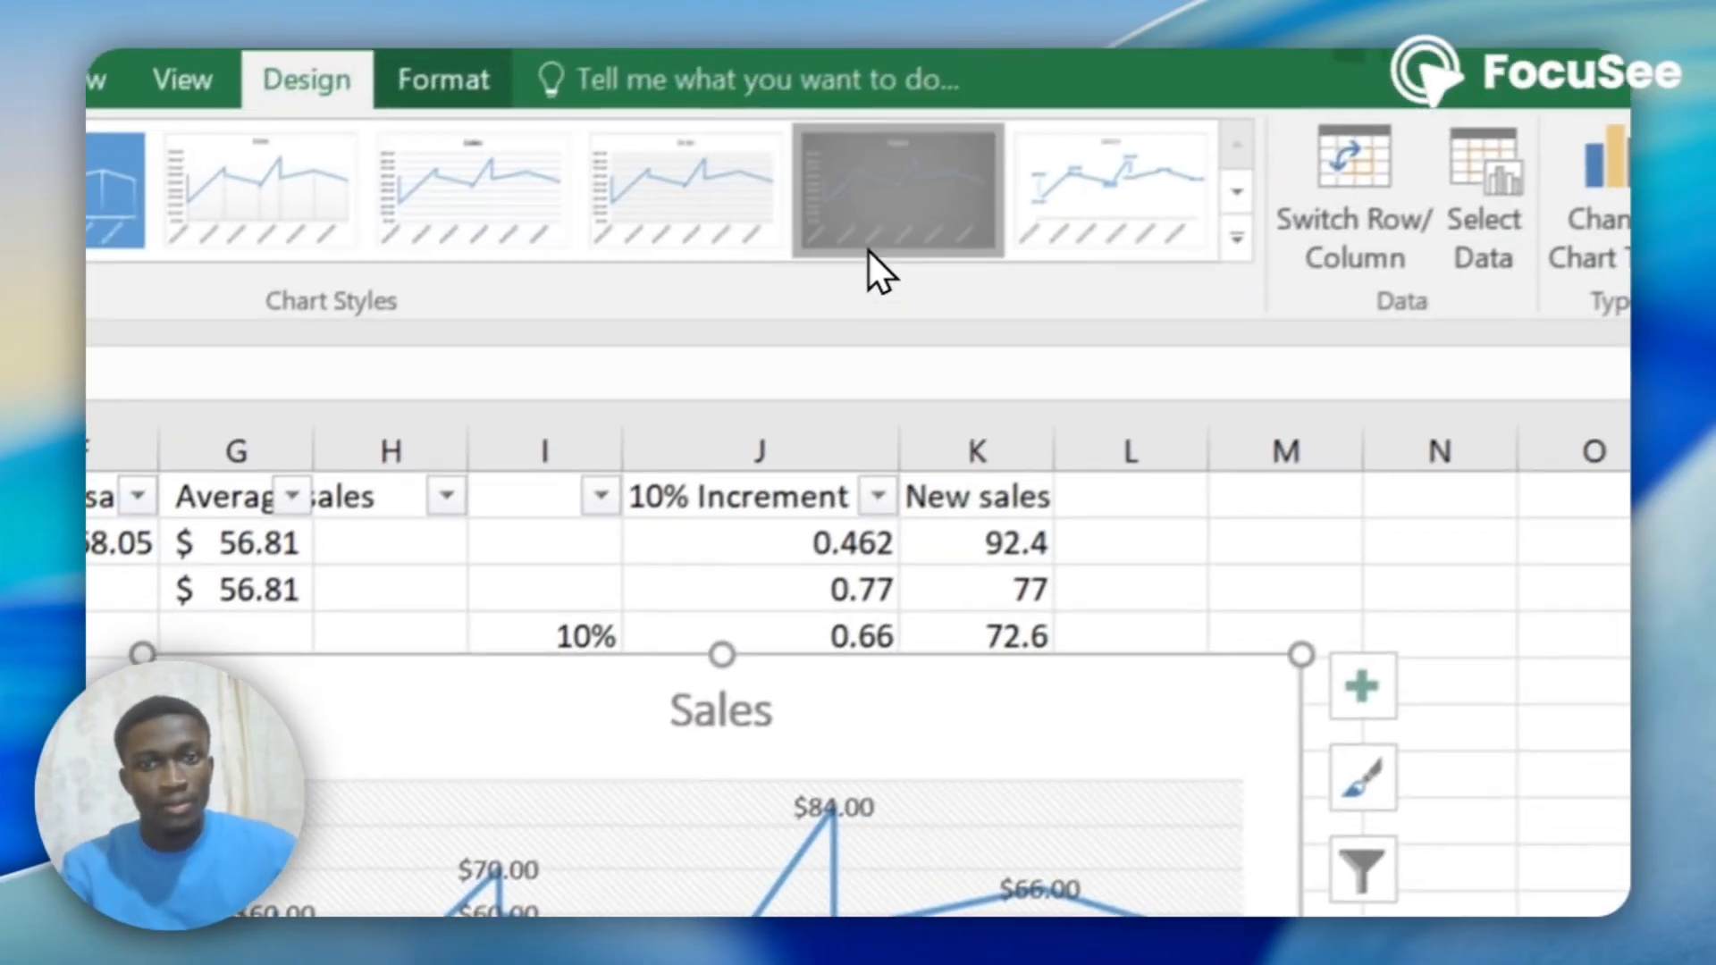
{"action": "left_click", "coordinate": [871, 255]}
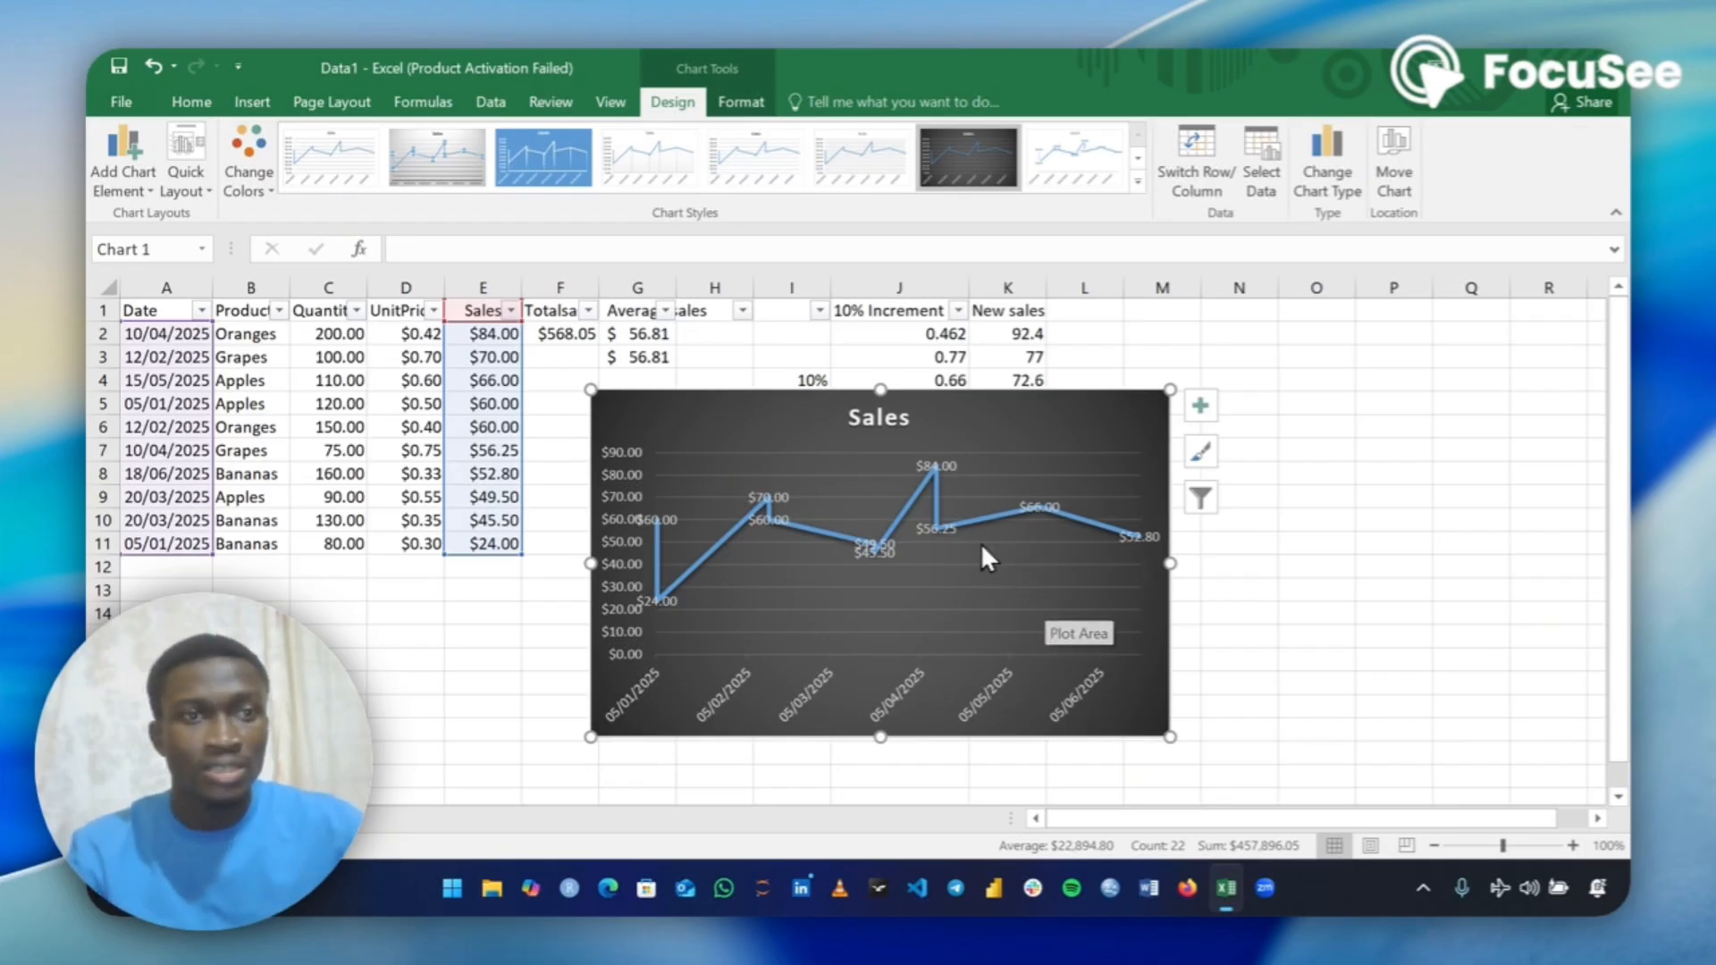
Preview the alternative chart types for the Sales chart, including Pie, Area, Treemap, Waterfall, Combo and Clustered Column, and leave without applying any.
{"action": "left_click", "coordinate": [254, 104]}
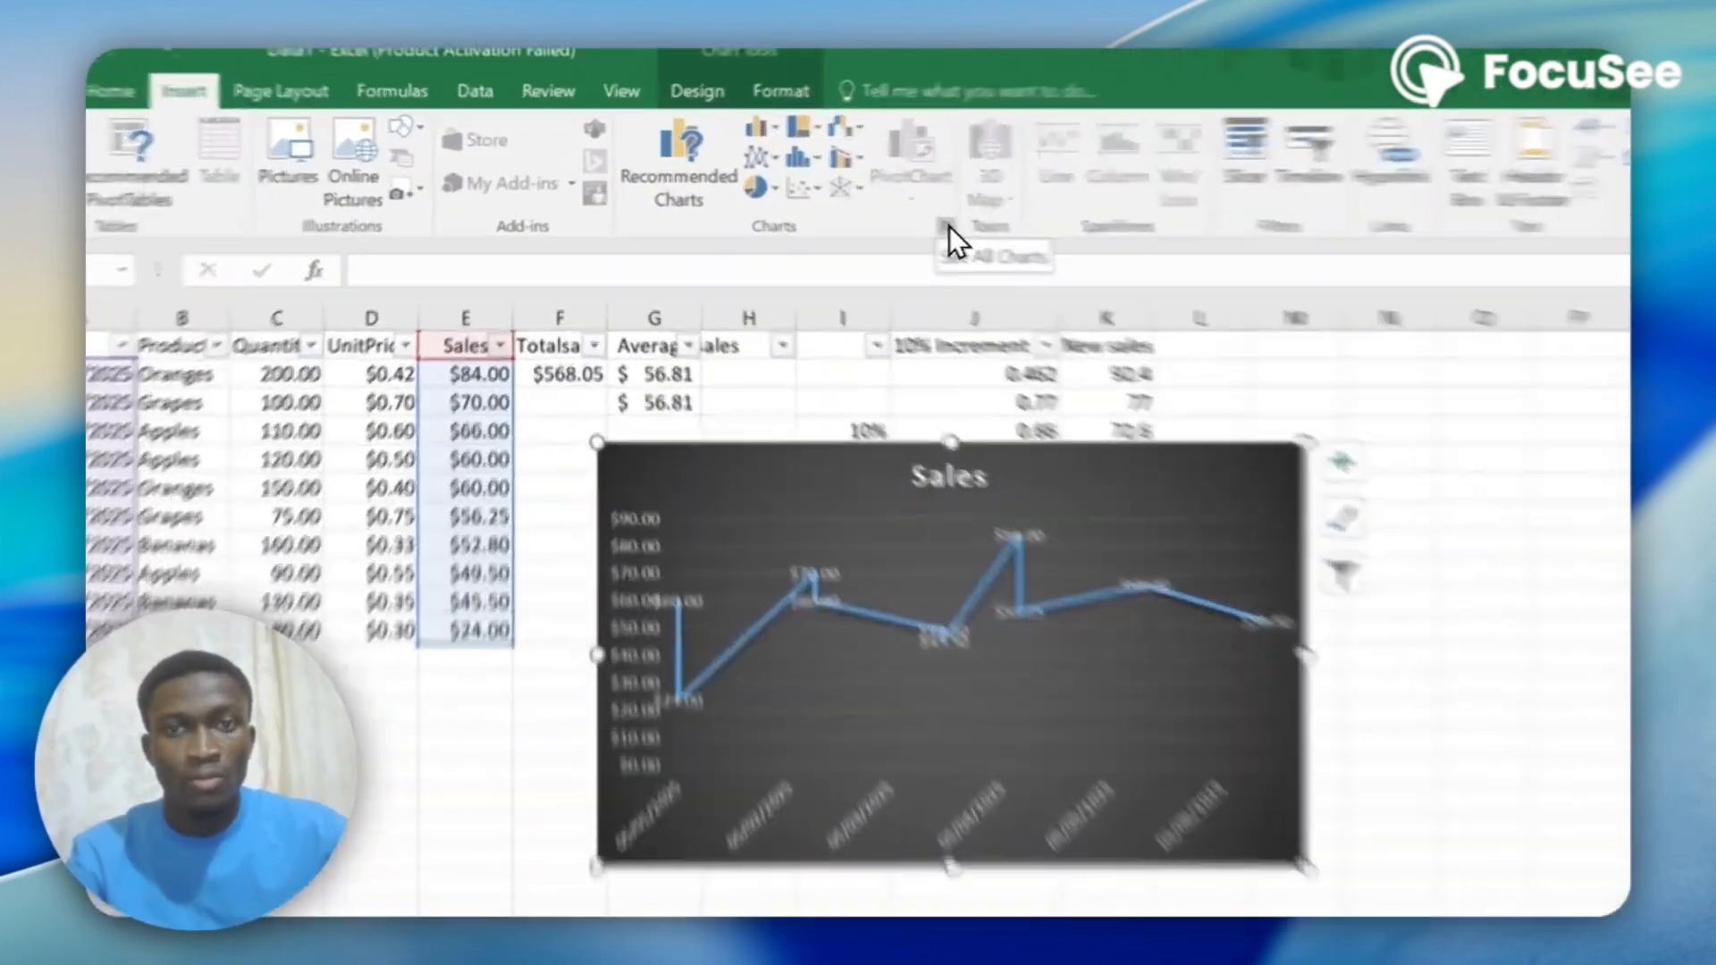
{"action": "left_click", "coordinate": [882, 217]}
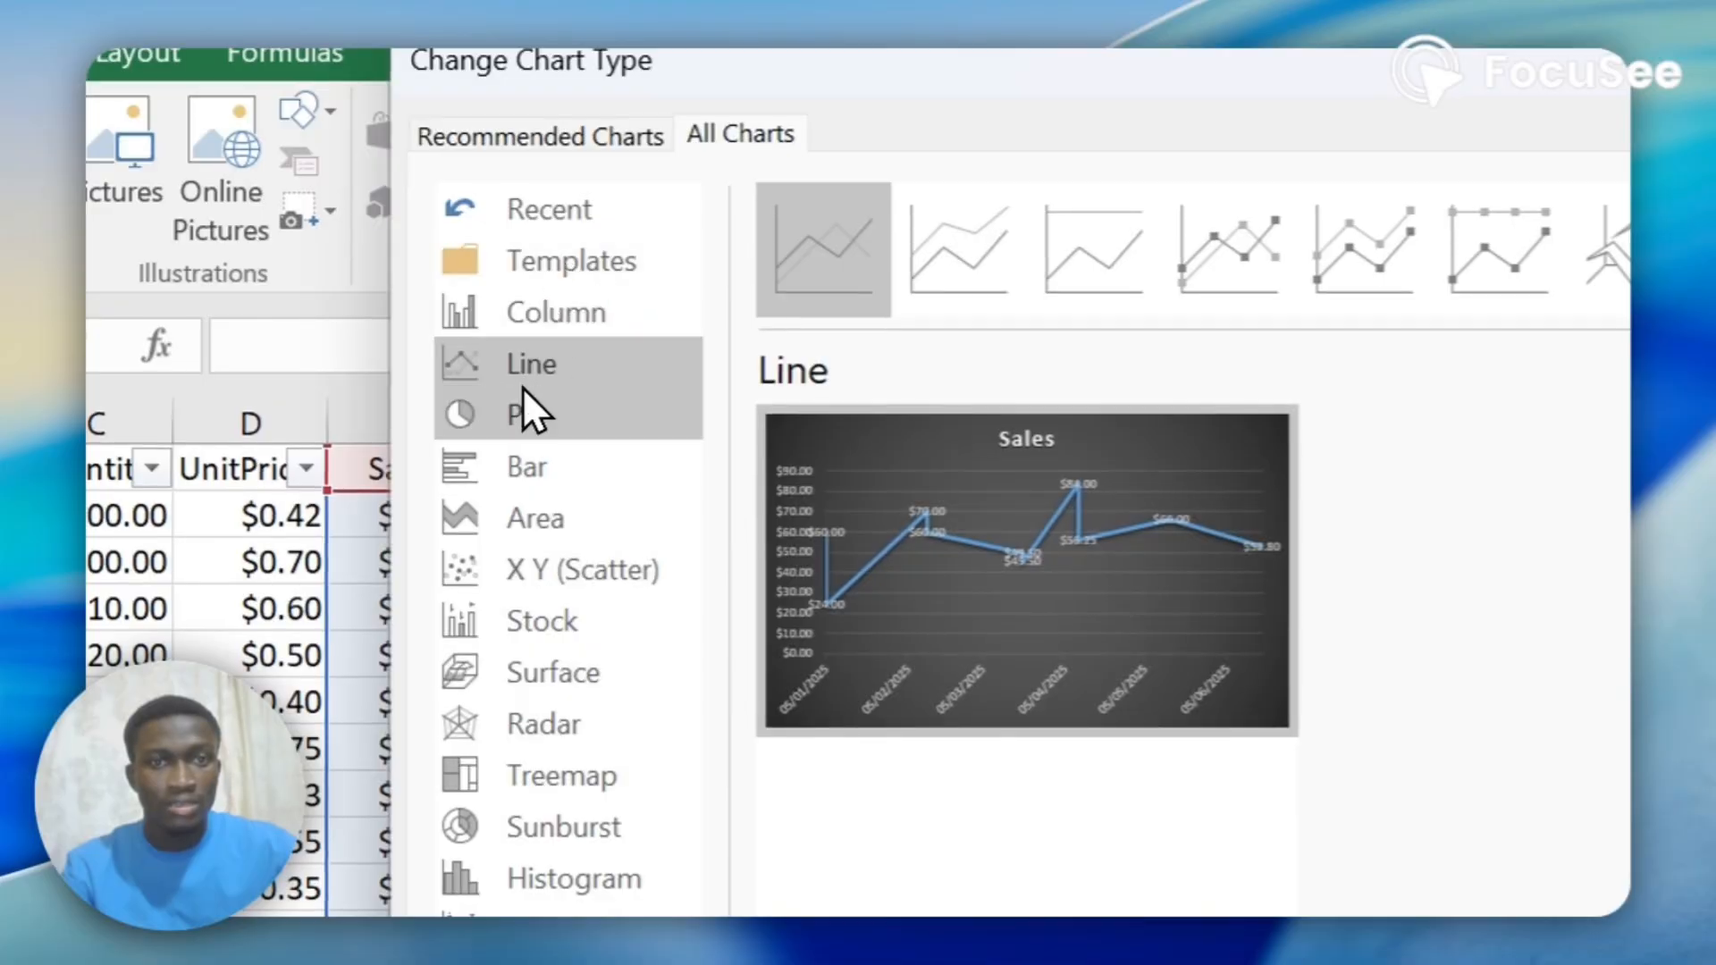
{"action": "left_click", "coordinate": [529, 415]}
{"action": "left_click", "coordinate": [534, 464]}
{"action": "left_click", "coordinate": [557, 519]}
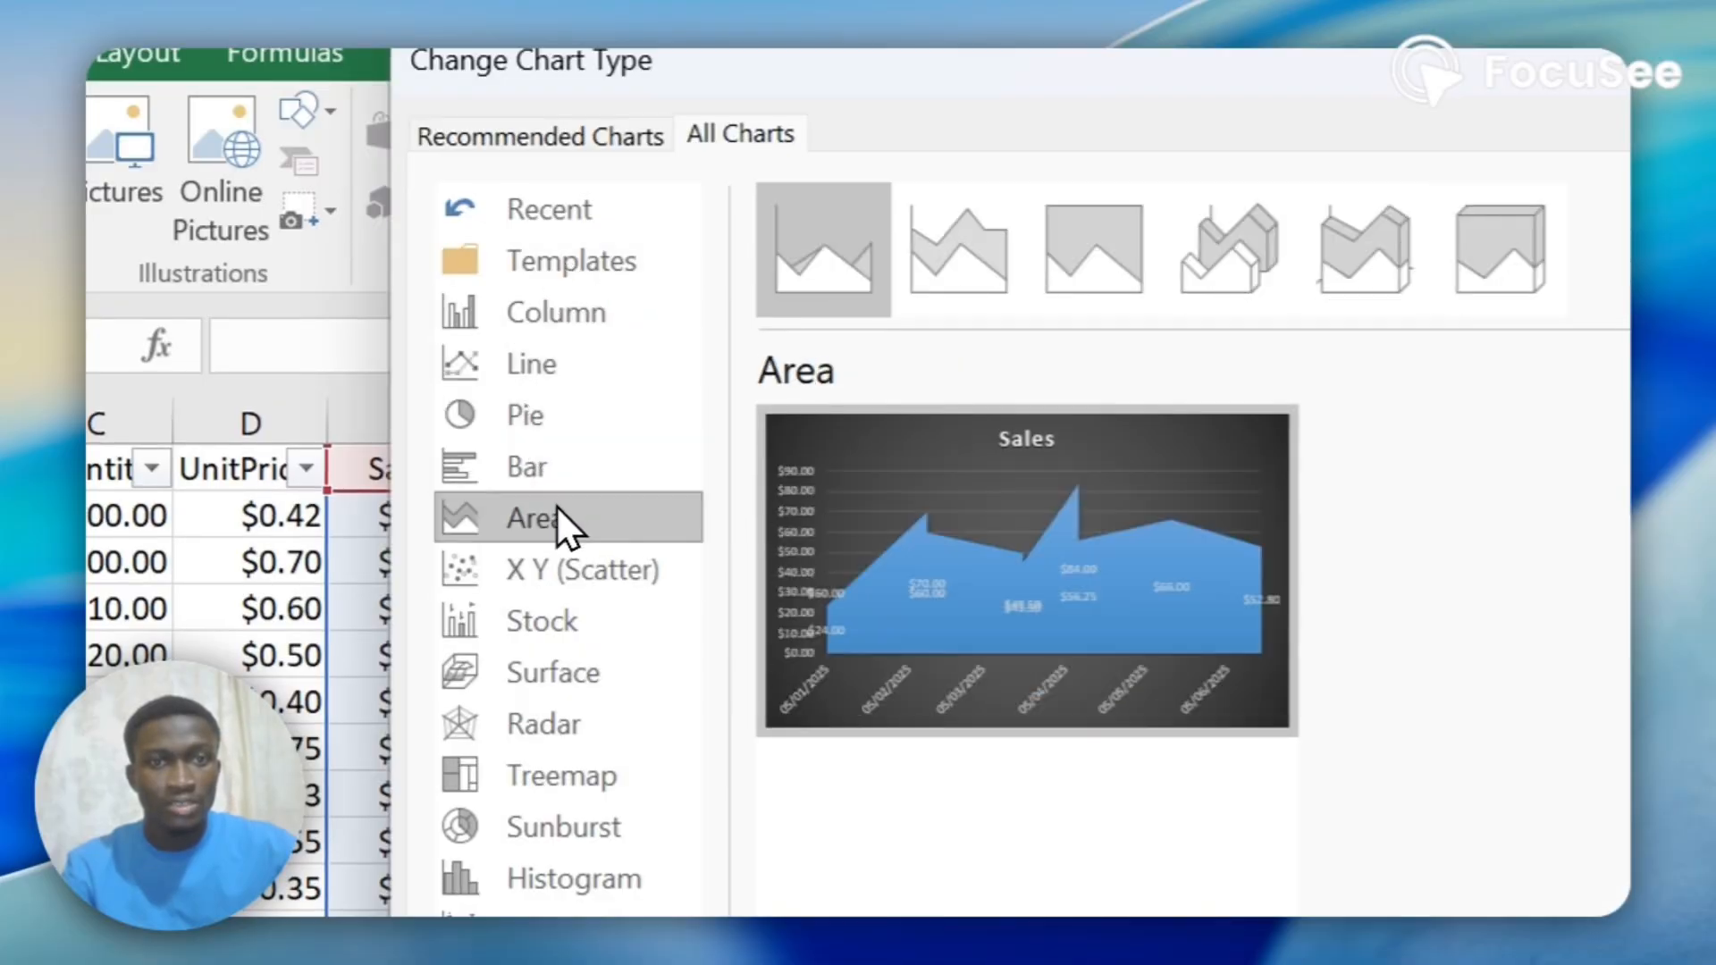
{"action": "left_click", "coordinate": [560, 572]}
{"action": "left_click", "coordinate": [548, 719]}
{"action": "left_click", "coordinate": [555, 774]}
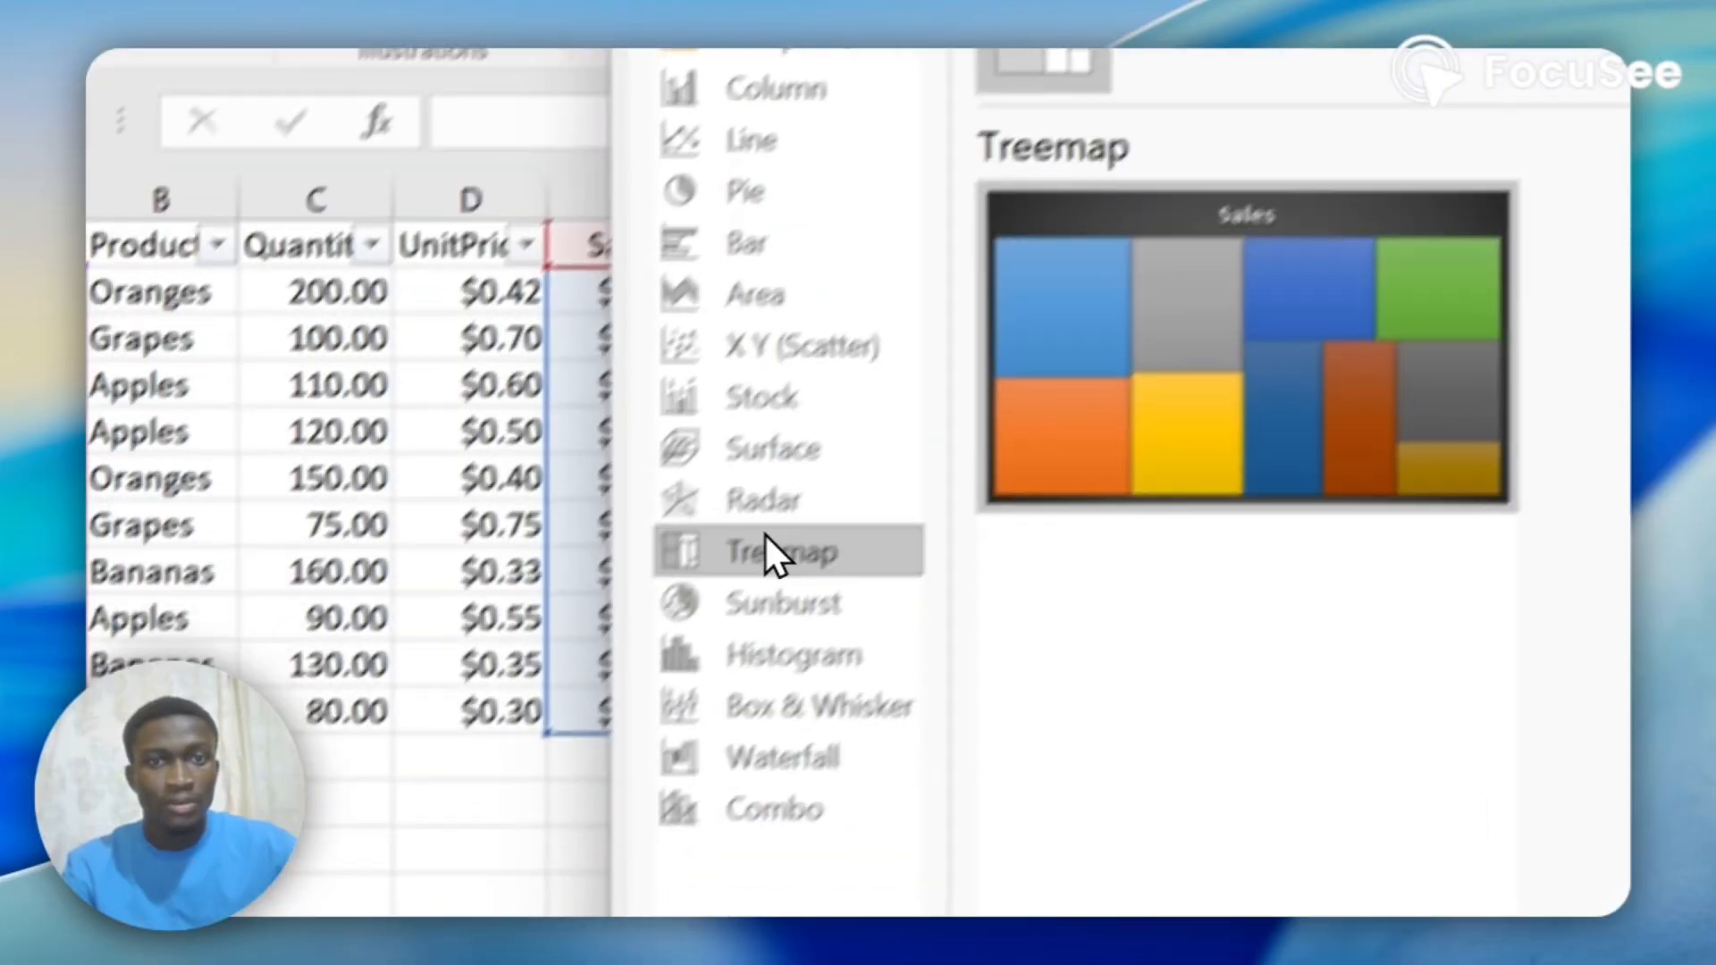
{"action": "left_click", "coordinate": [561, 826]}
{"action": "left_click", "coordinate": [572, 878]}
{"action": "left_click", "coordinate": [843, 618]}
{"action": "left_click", "coordinate": [844, 671]}
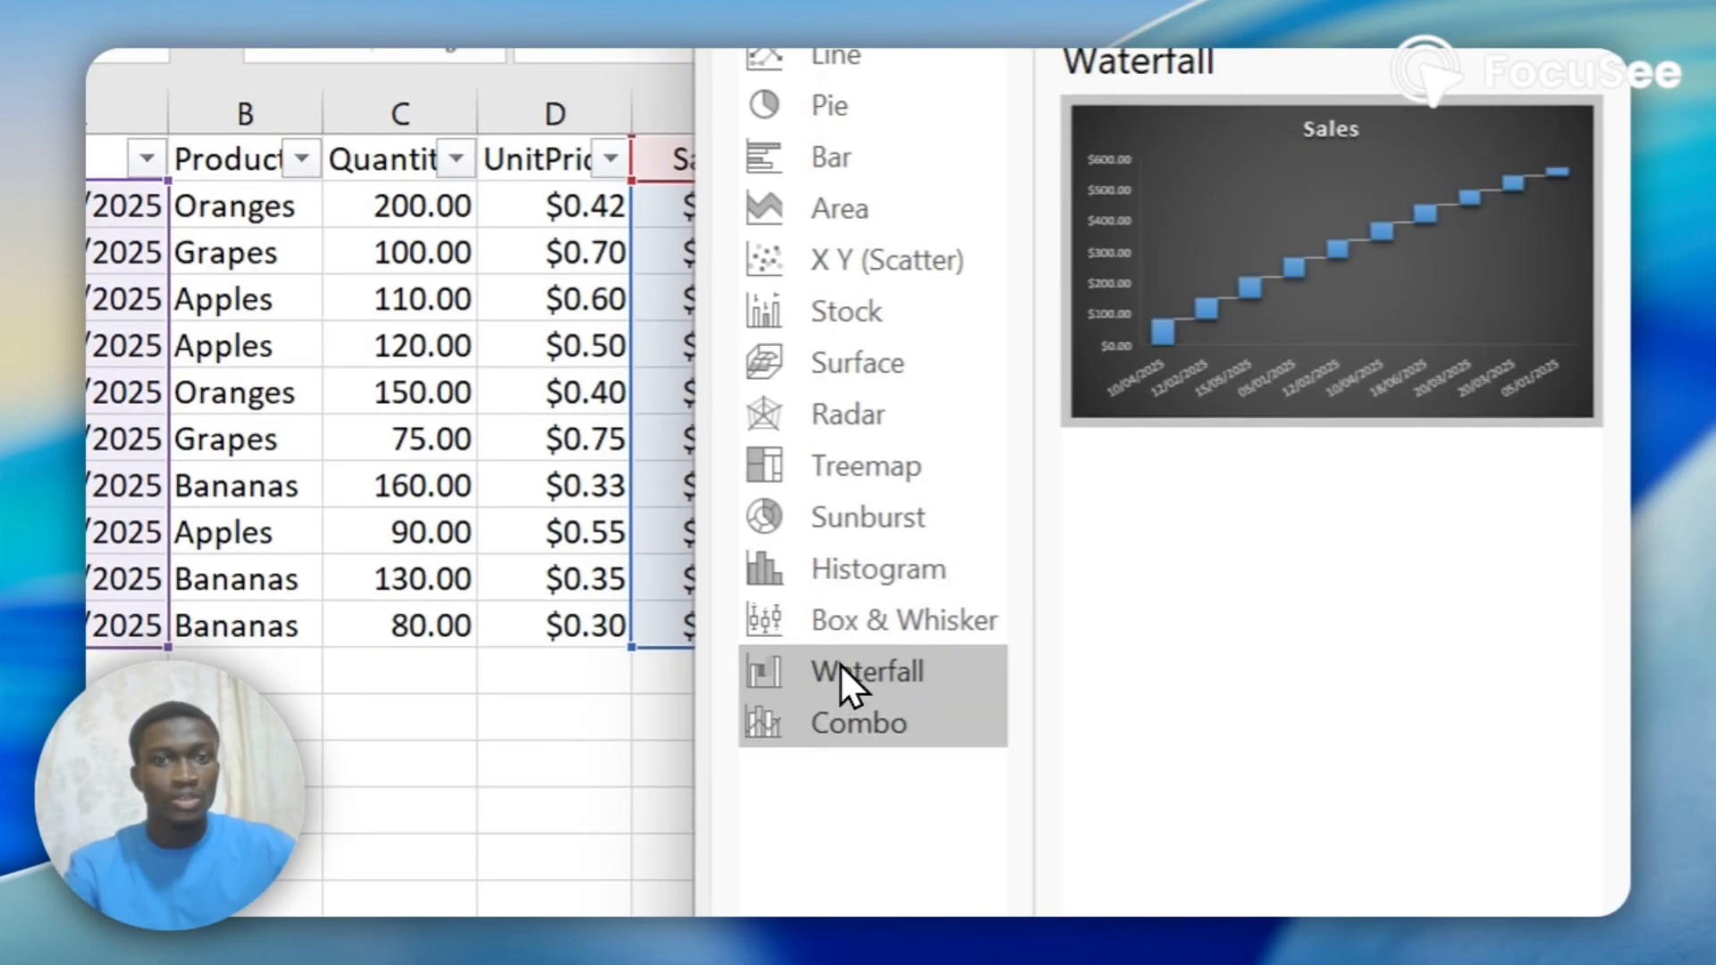
{"action": "left_click", "coordinate": [836, 722]}
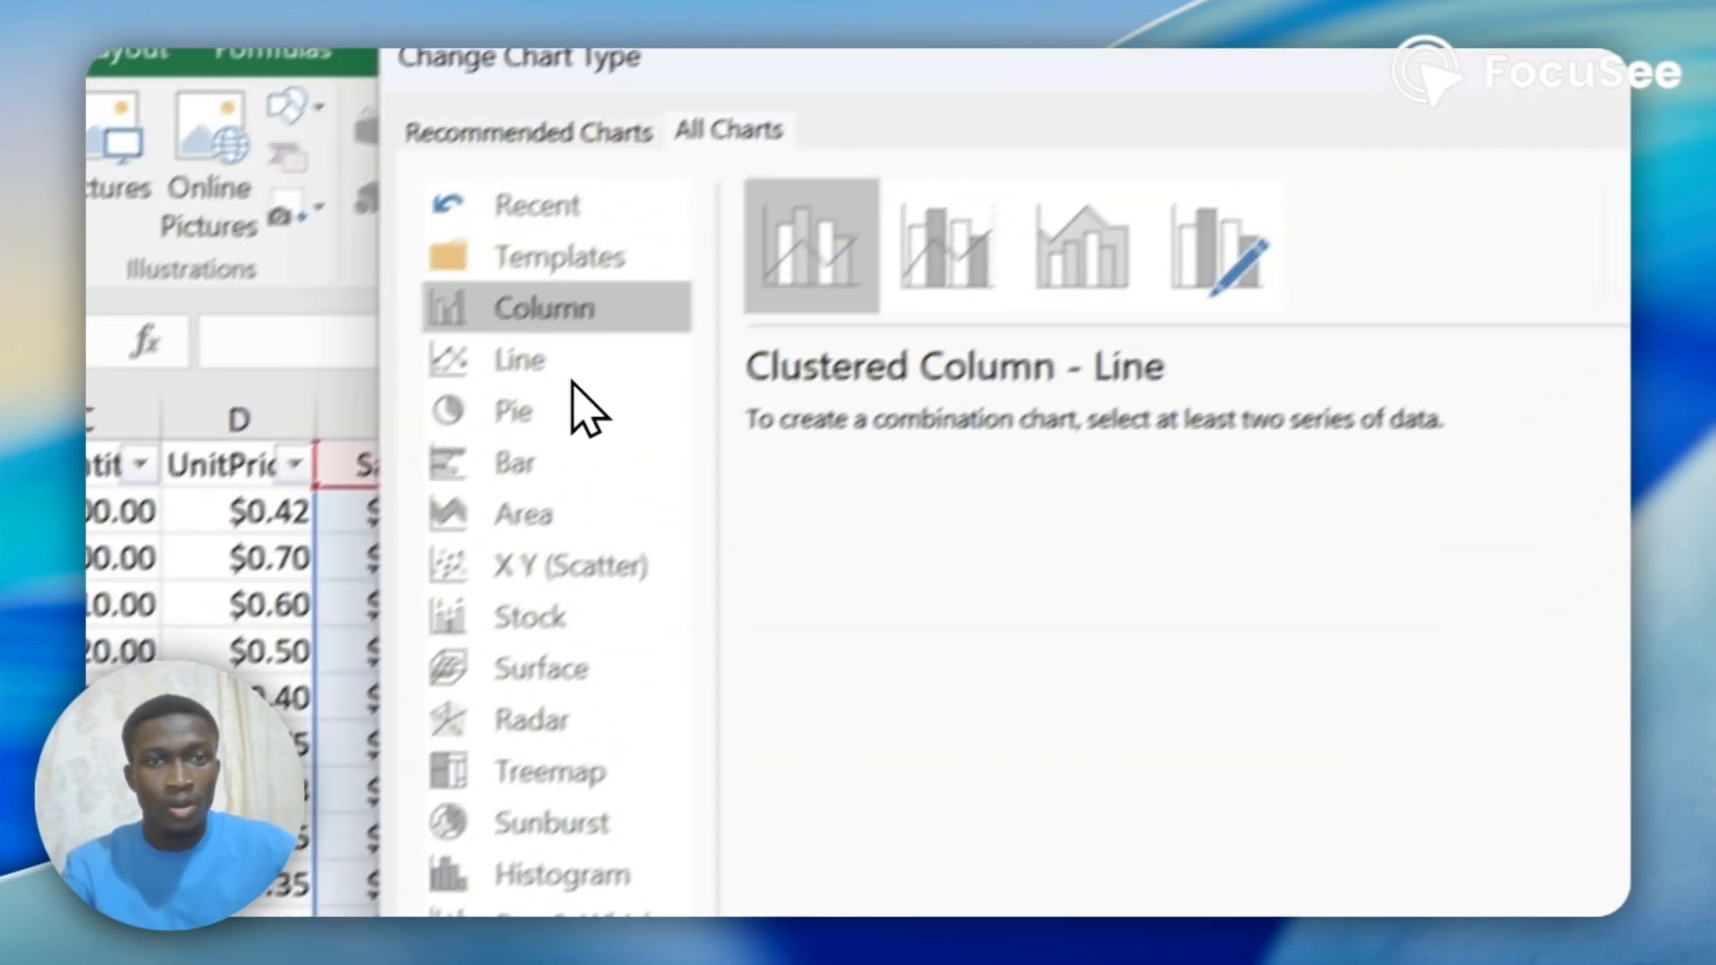
{"action": "left_click", "coordinate": [542, 307]}
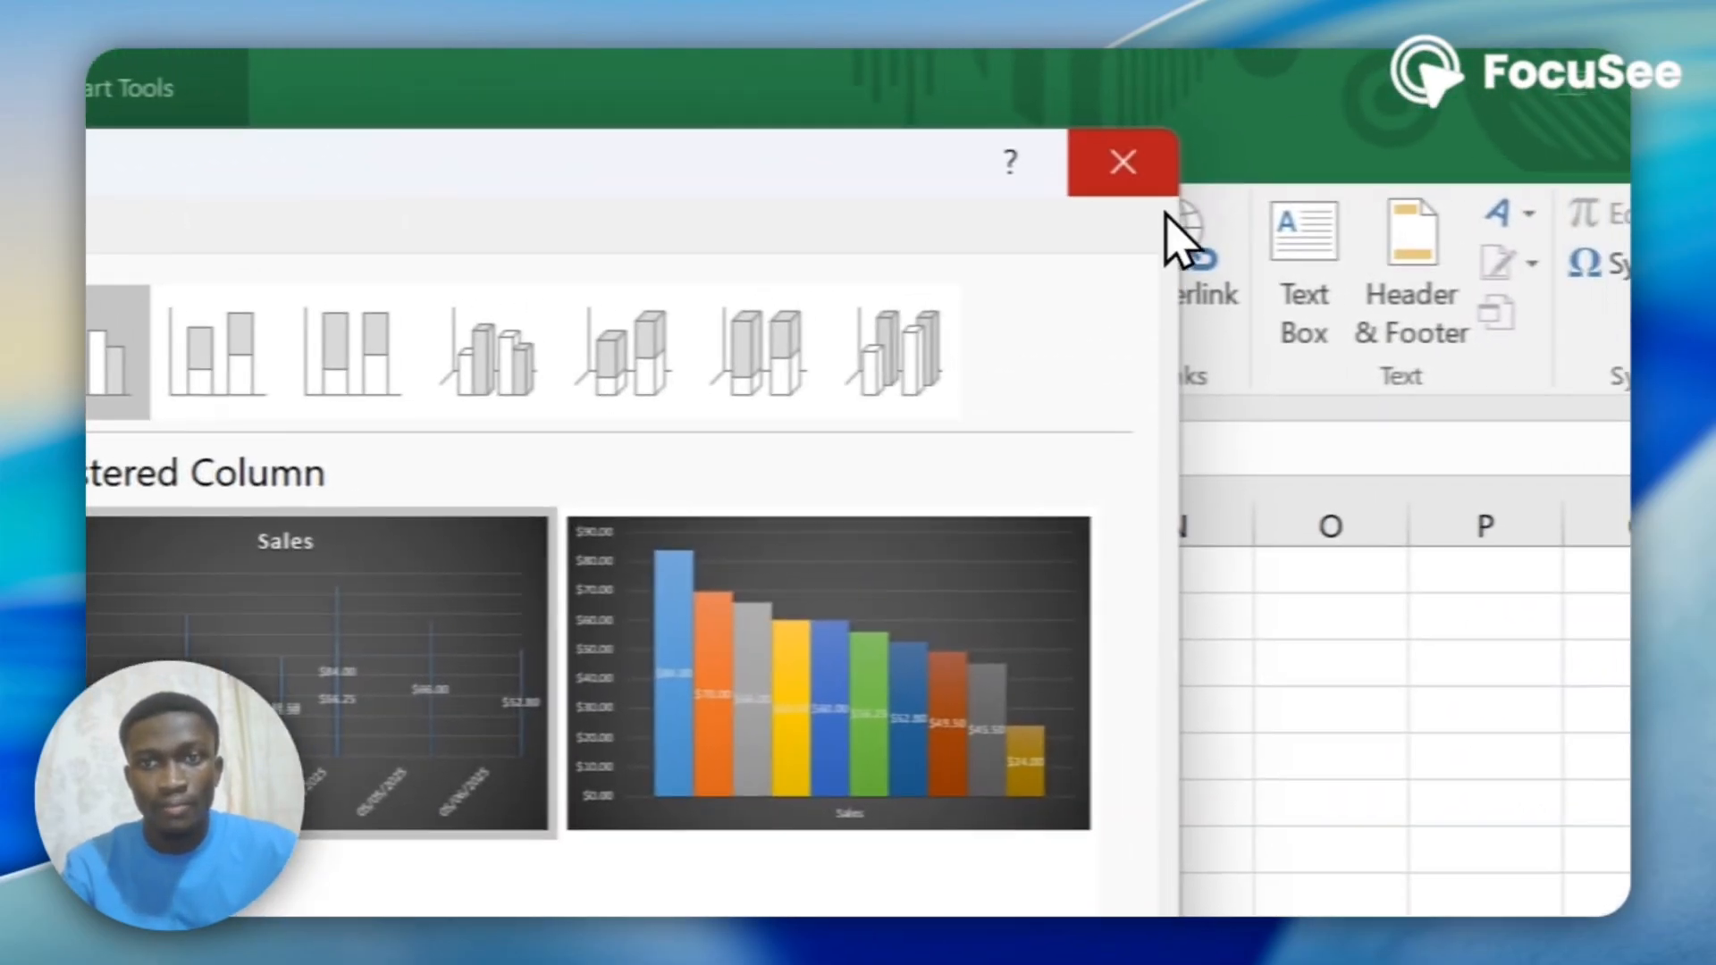
{"action": "left_click", "coordinate": [1315, 150]}
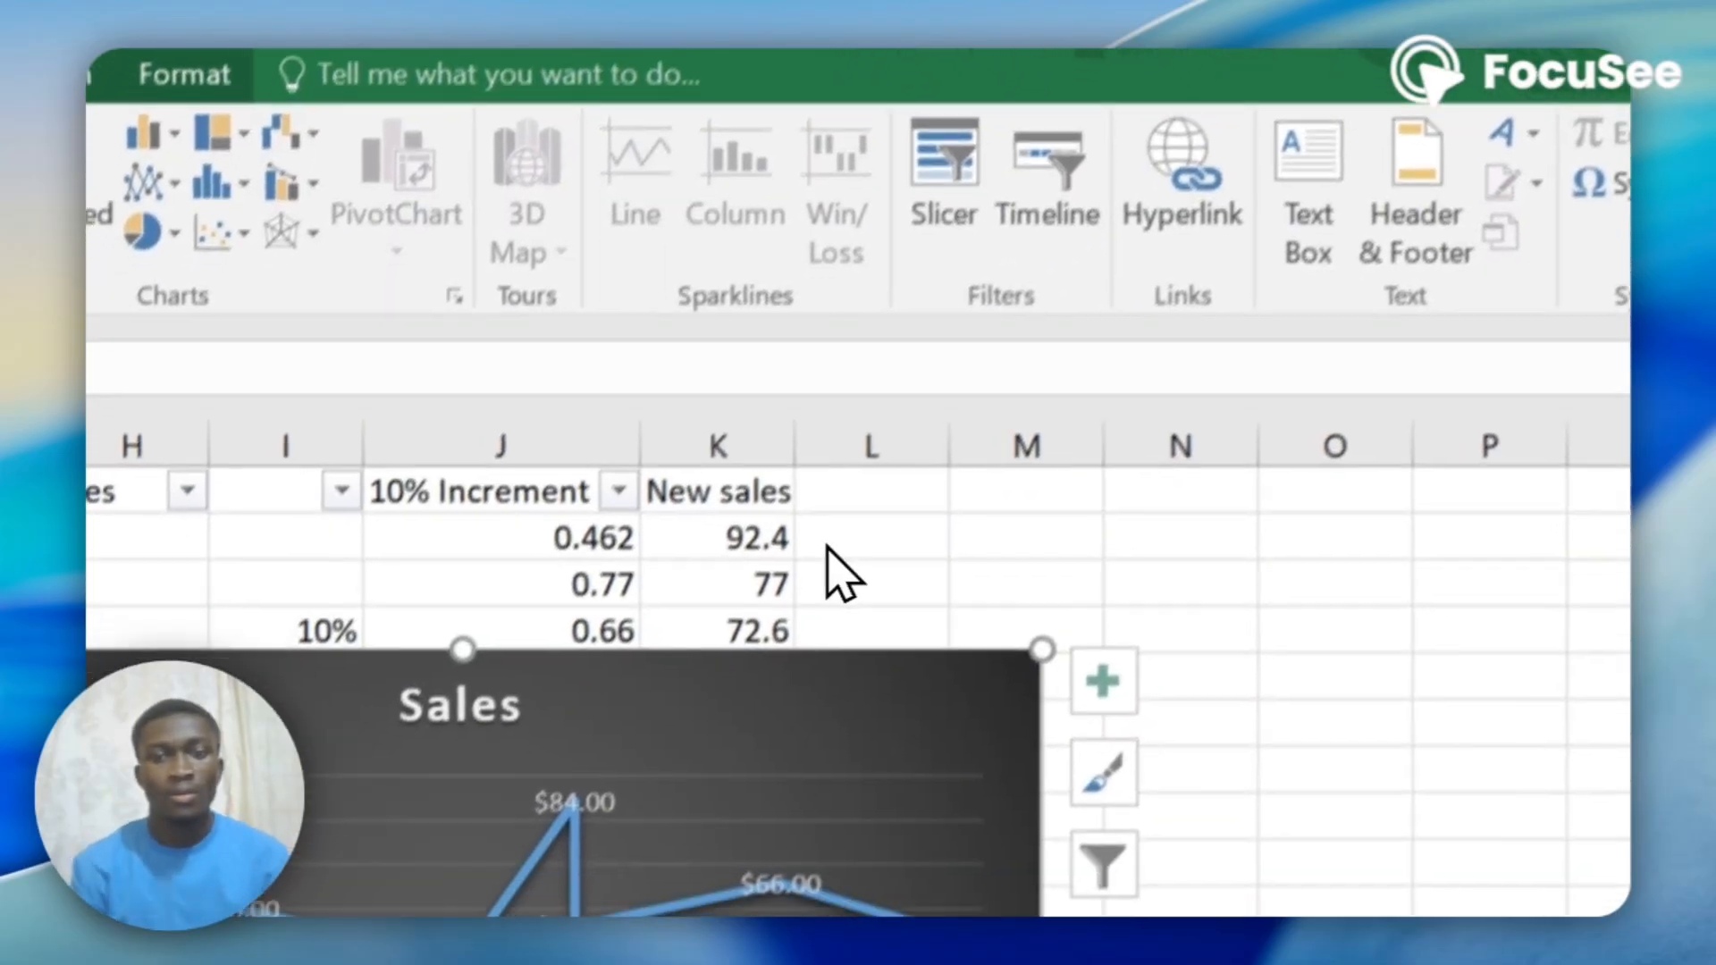